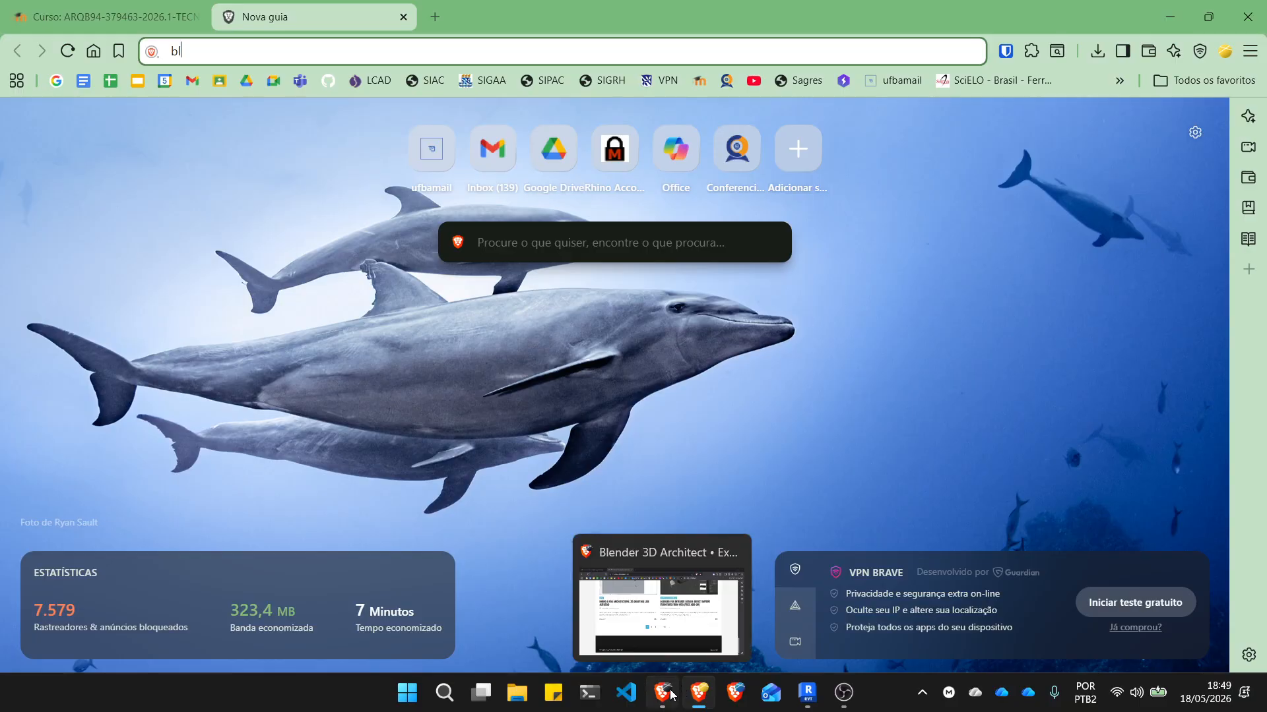
Bring up the Exercício 05 materials on the course page and check the Base_dwg download without saving it.
click(673, 693)
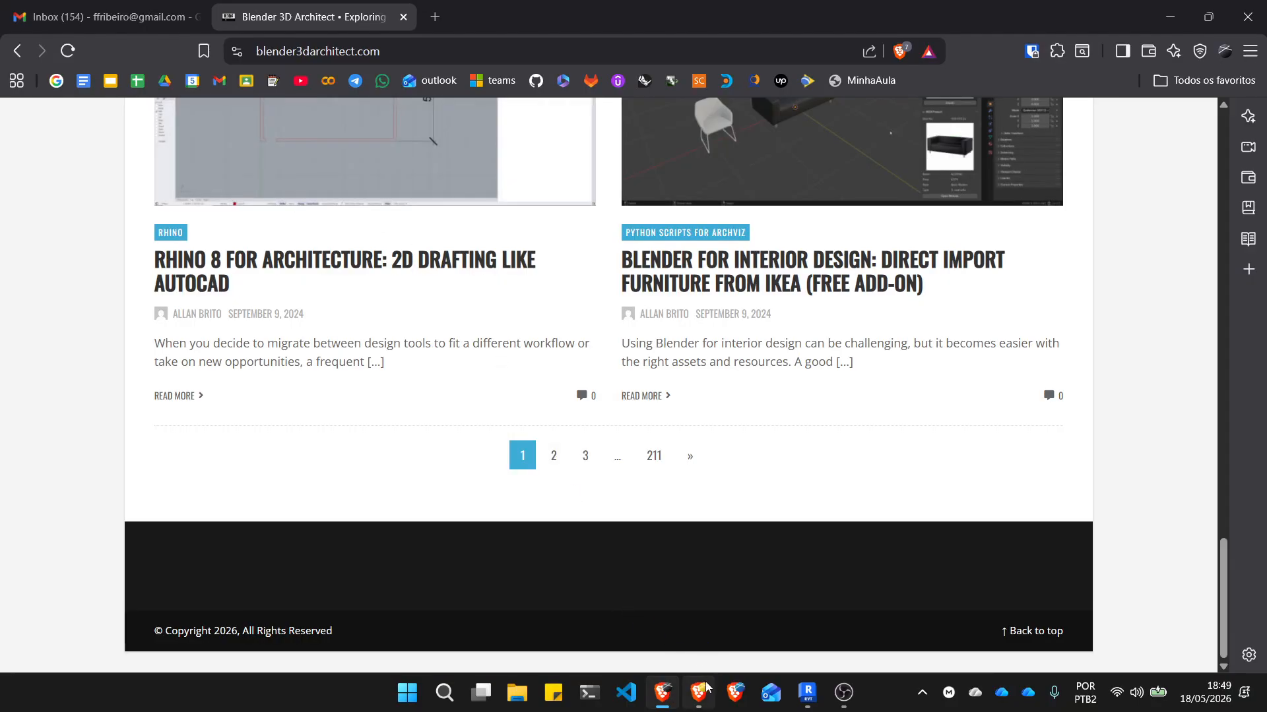
click(702, 698)
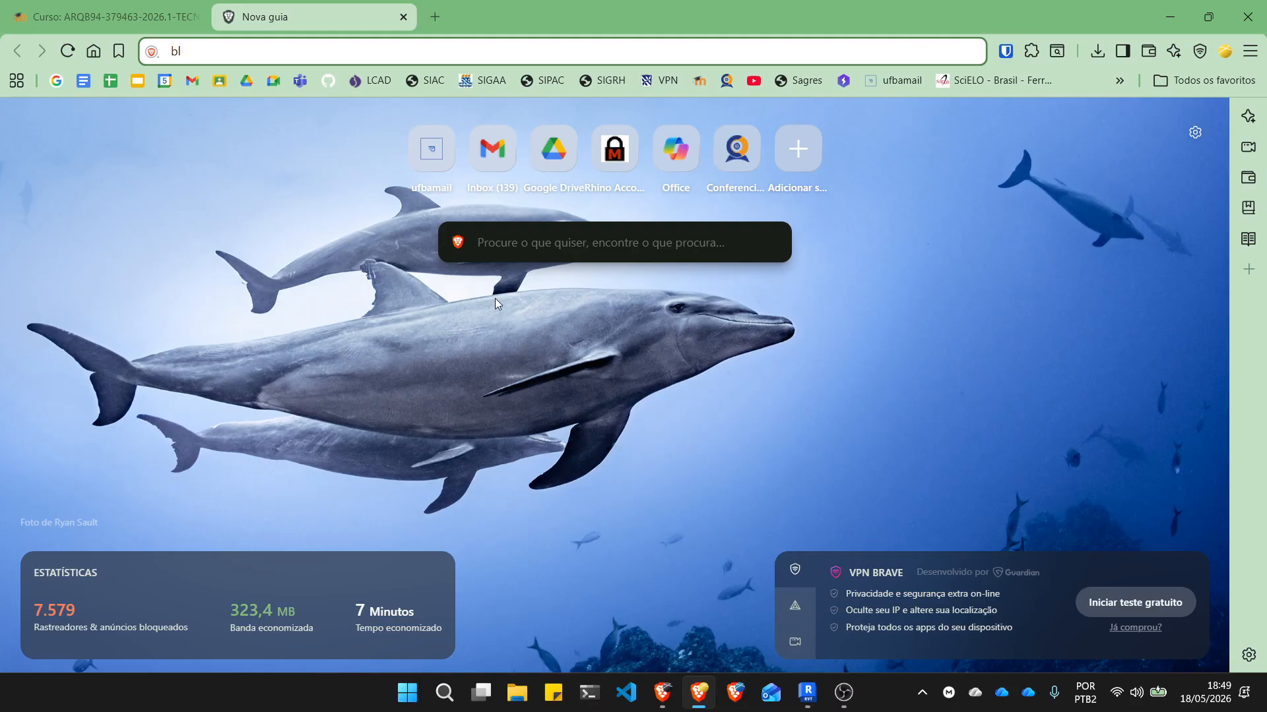
click(96, 11)
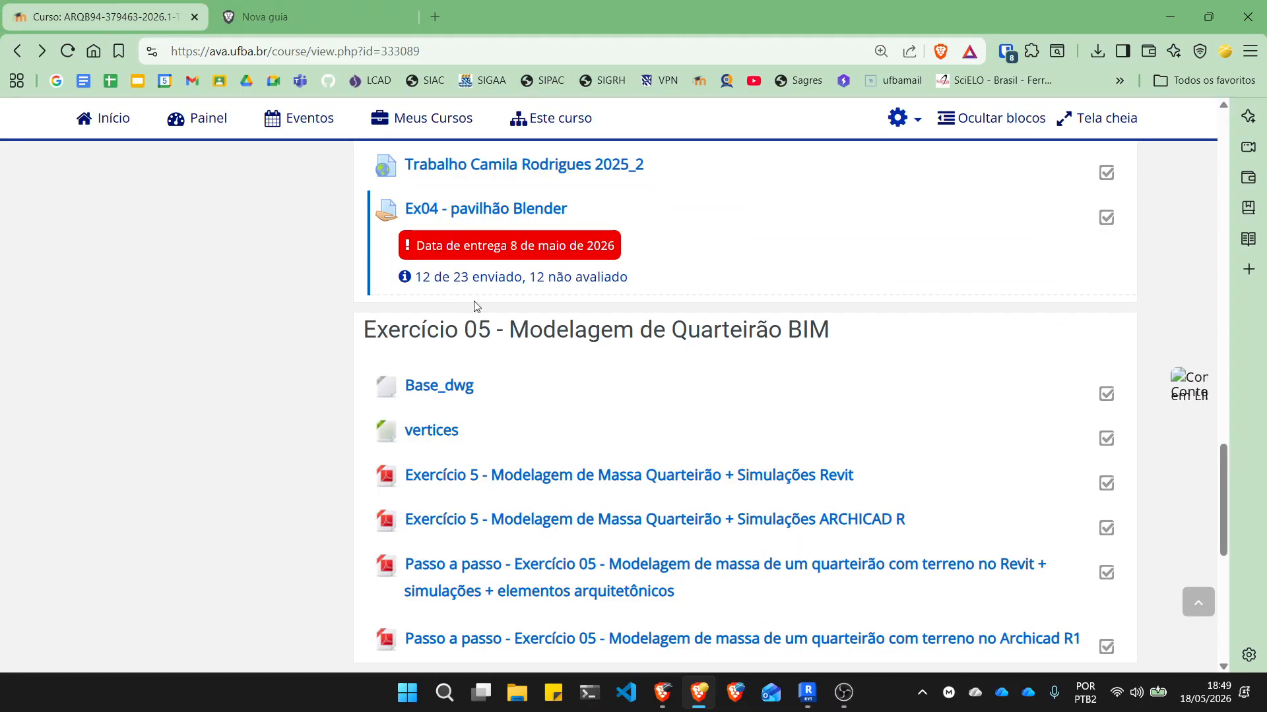
click(443, 389)
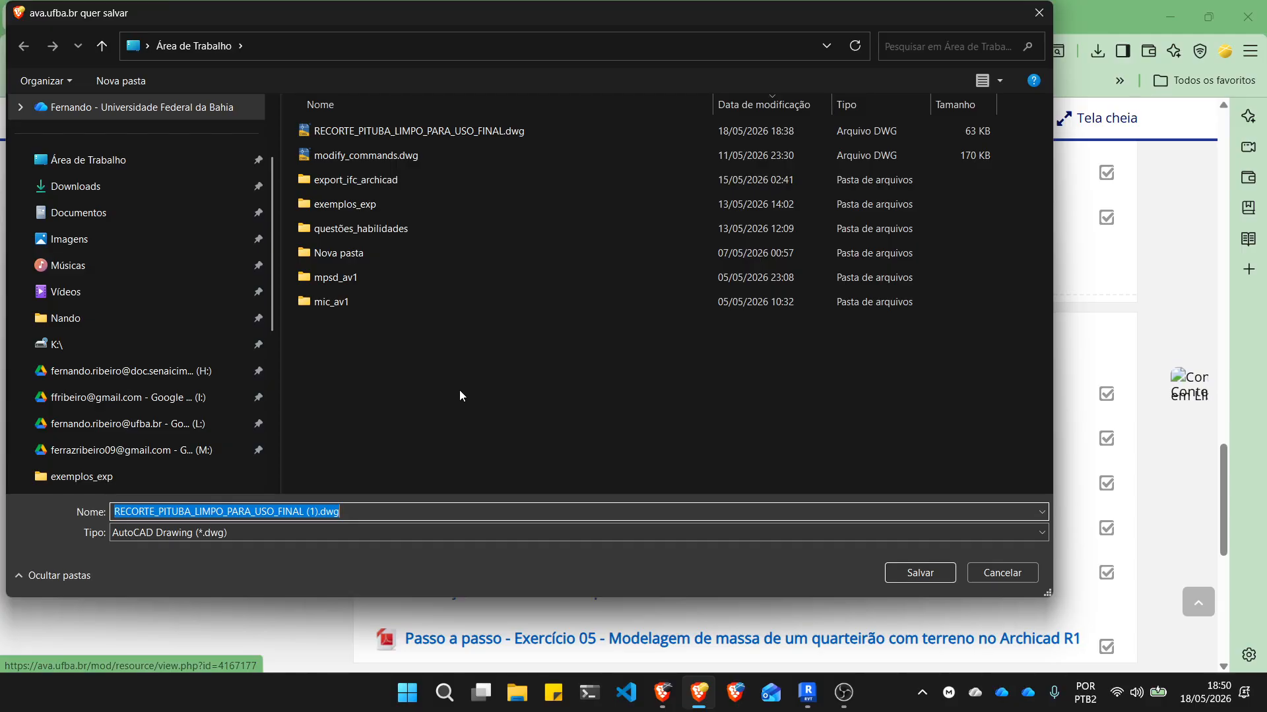
click(1015, 573)
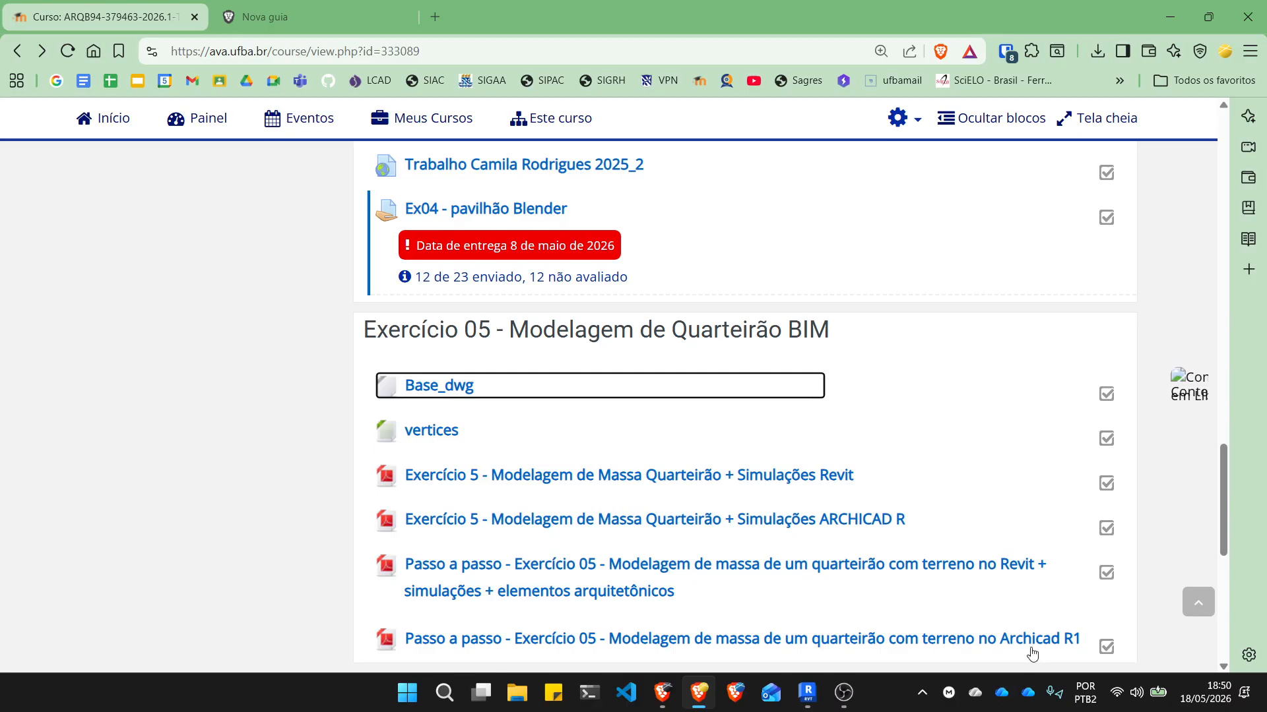
scroll(765, 484, down, 1)
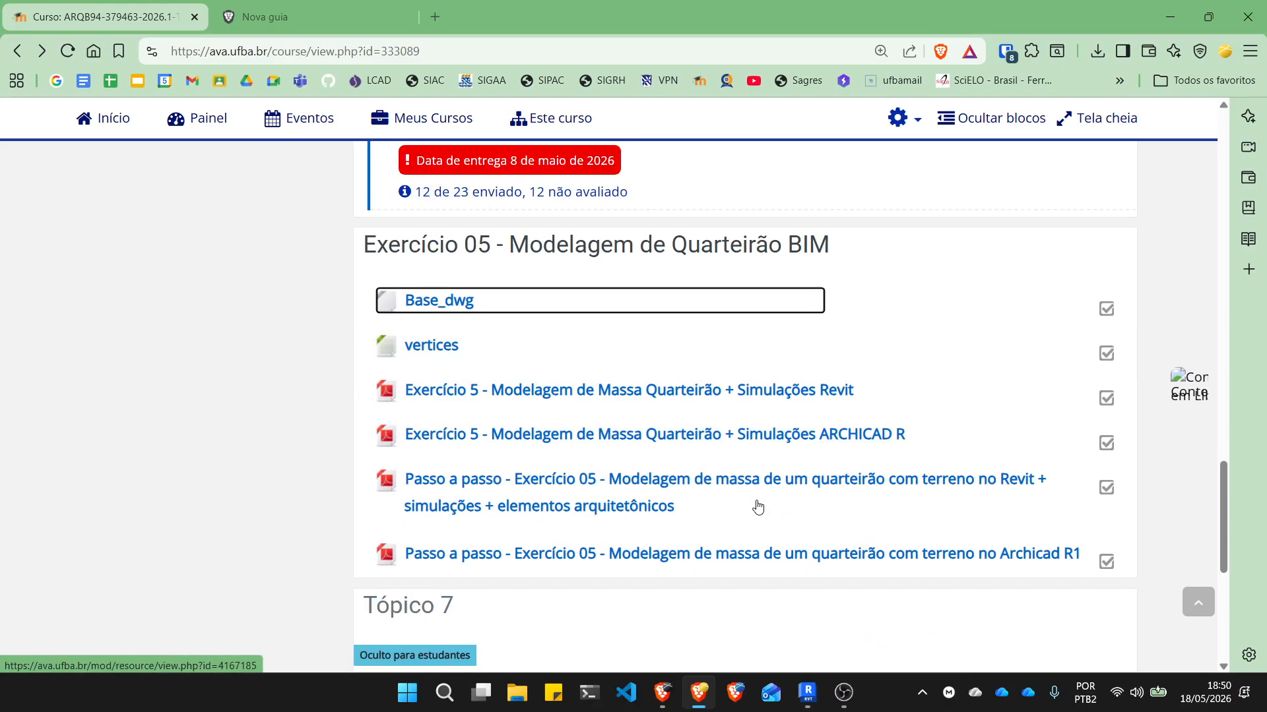
Switch to Revit and start a CAD import in the Nível 1 floor plan.
click(807, 693)
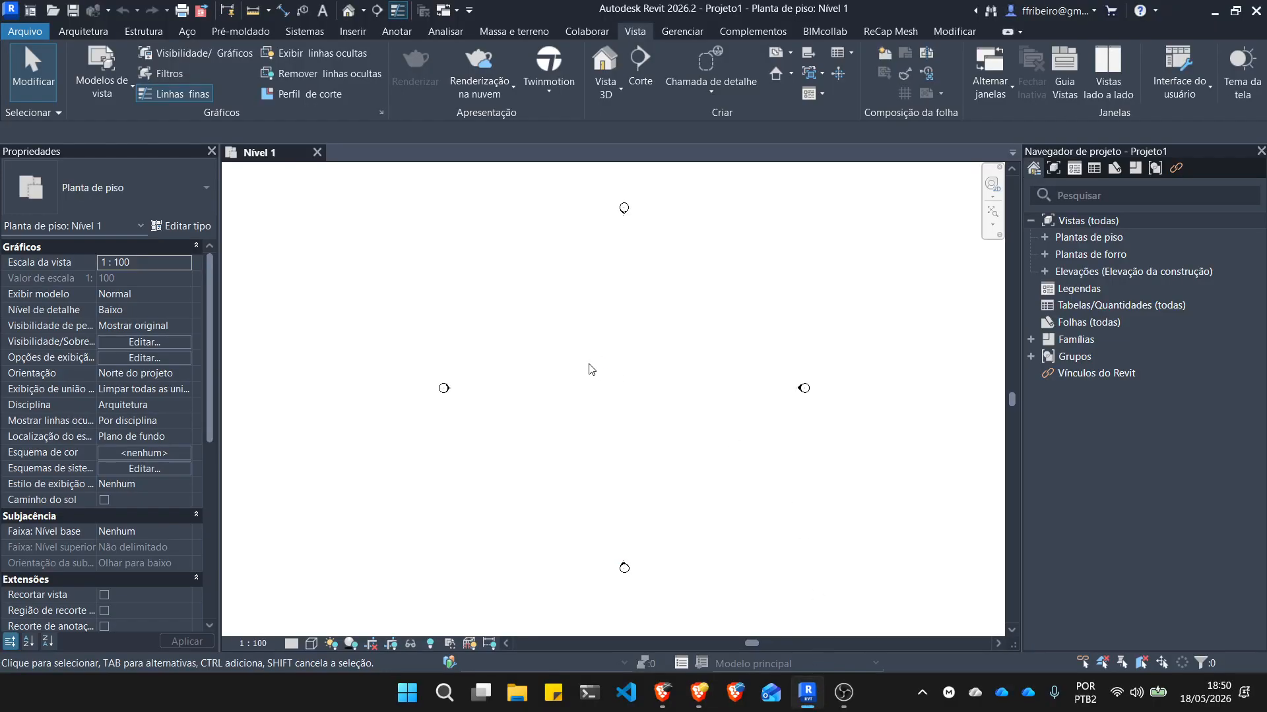
scroll(614, 437, up, 1)
scroll(614, 451, down, 1)
scroll(567, 337, up, 1)
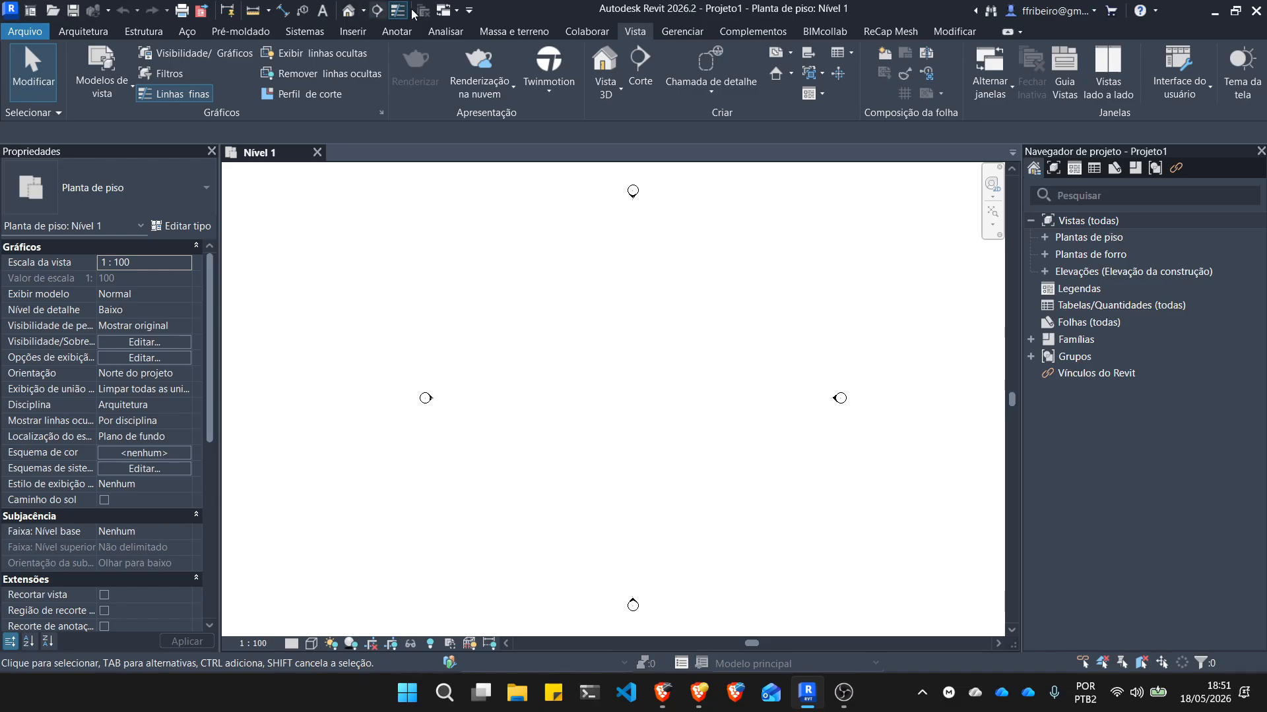
click(350, 33)
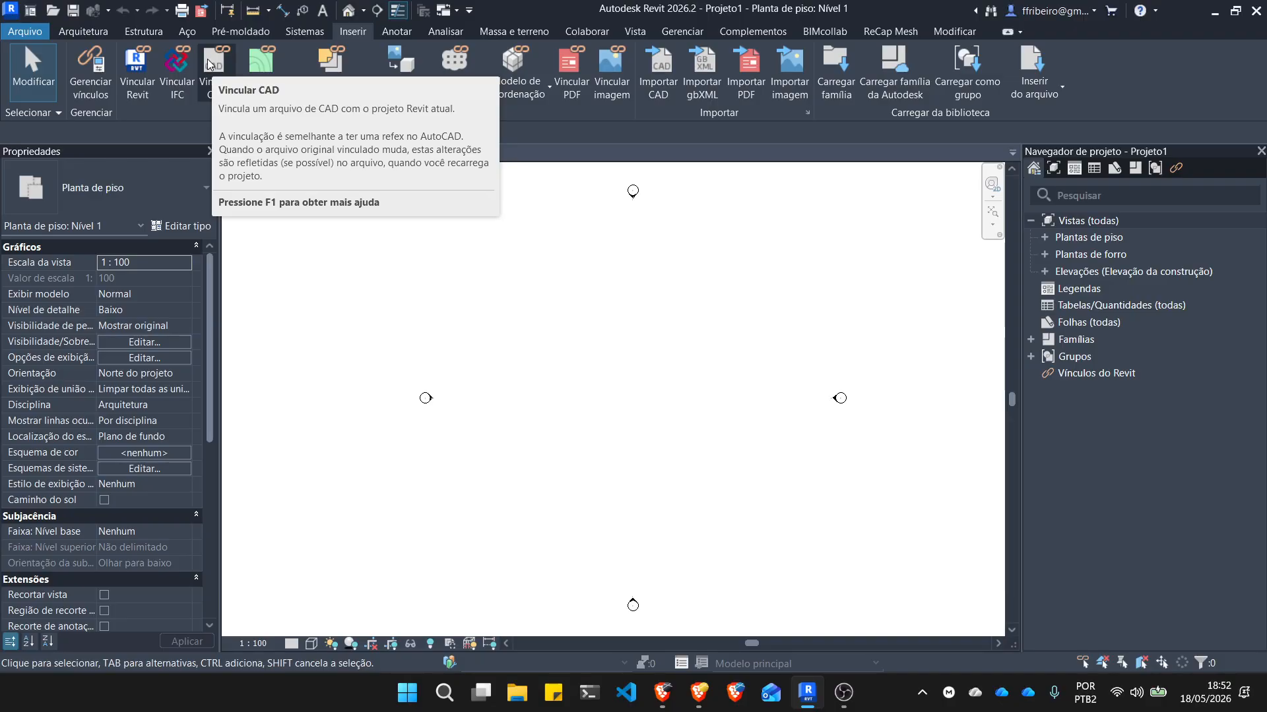
click(659, 69)
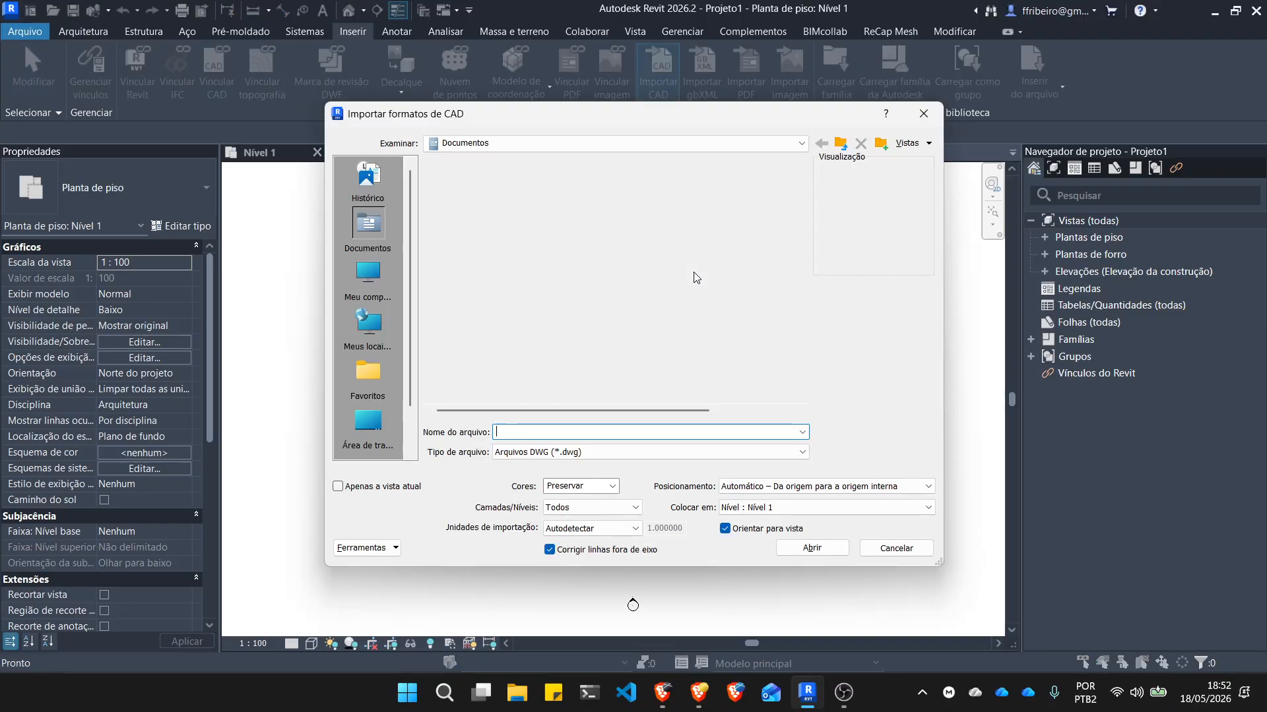
Browse the Downloads folder and its TTG subfolder for the base DWG file.
click(373, 422)
scroll(370, 357, down, 1)
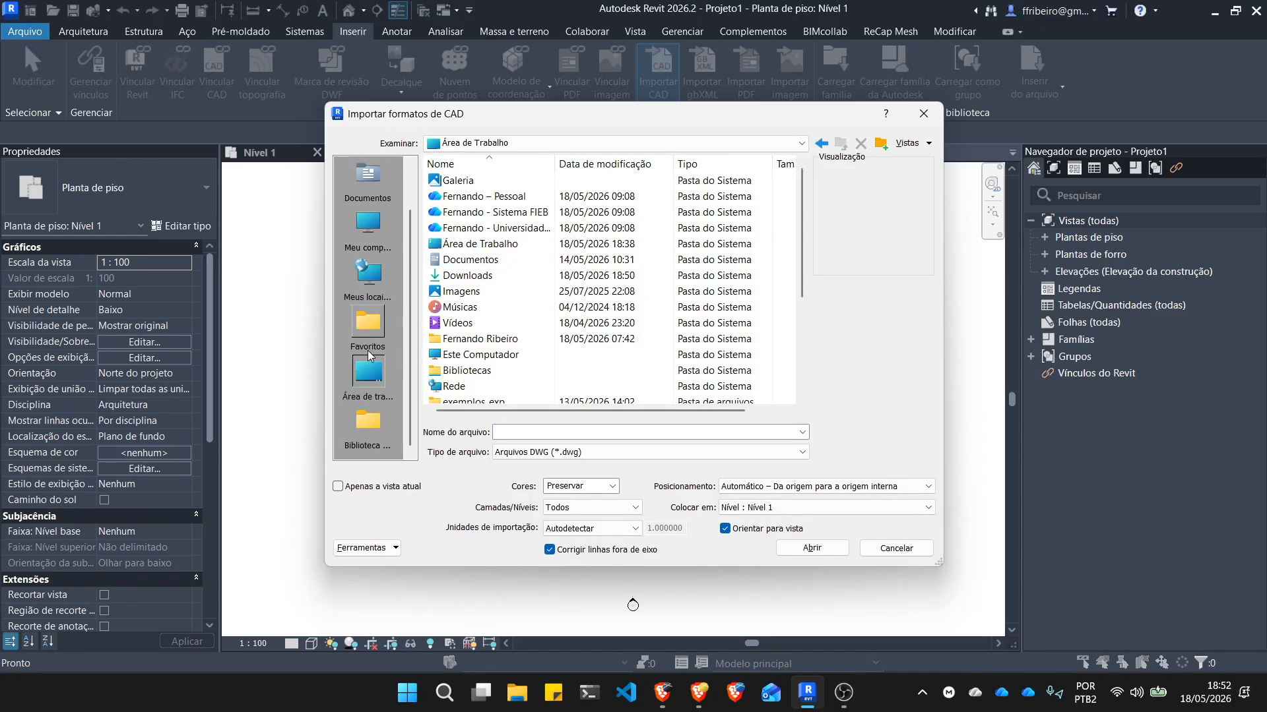
click(473, 277)
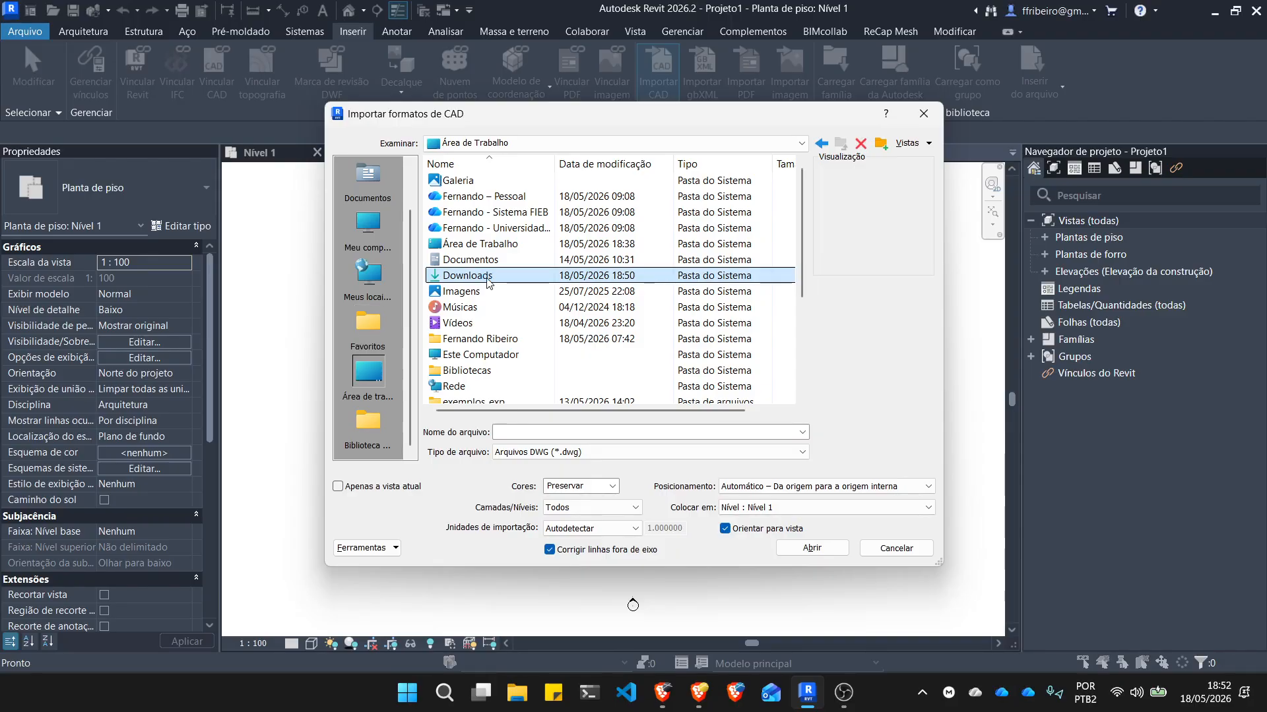
double_click(488, 282)
scroll(530, 286, down, 3)
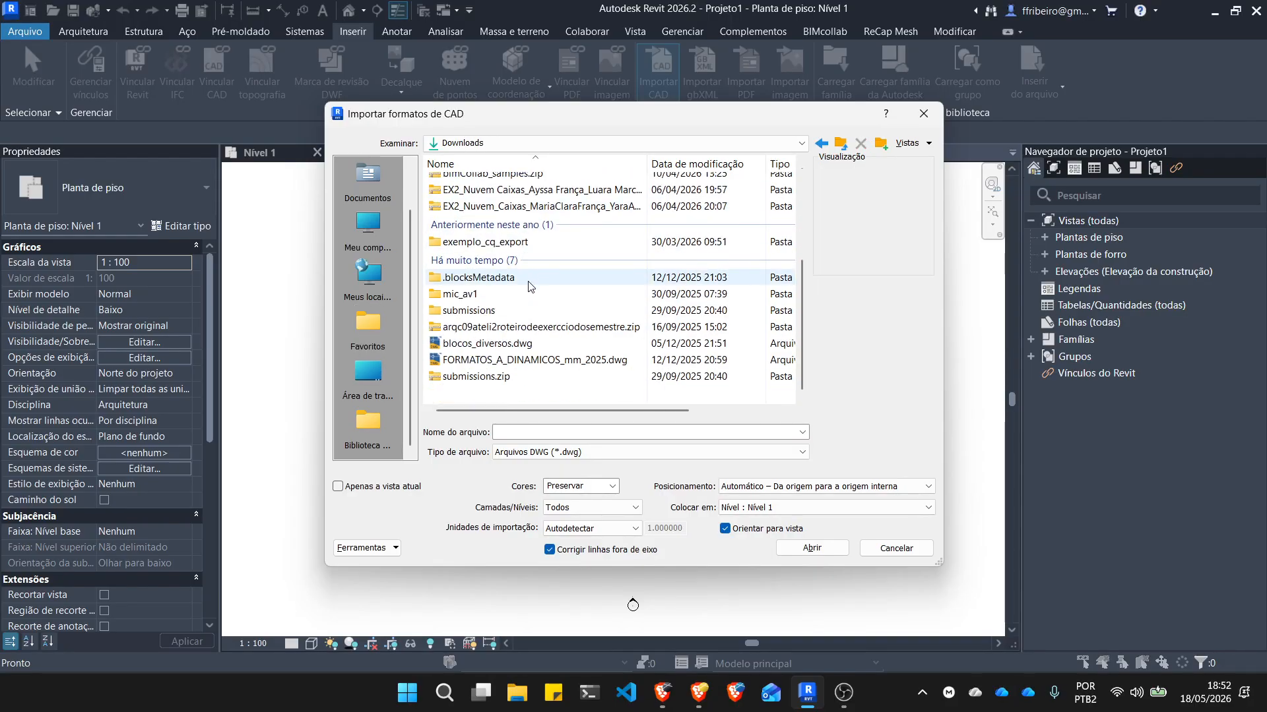
scroll(512, 332, up, 3)
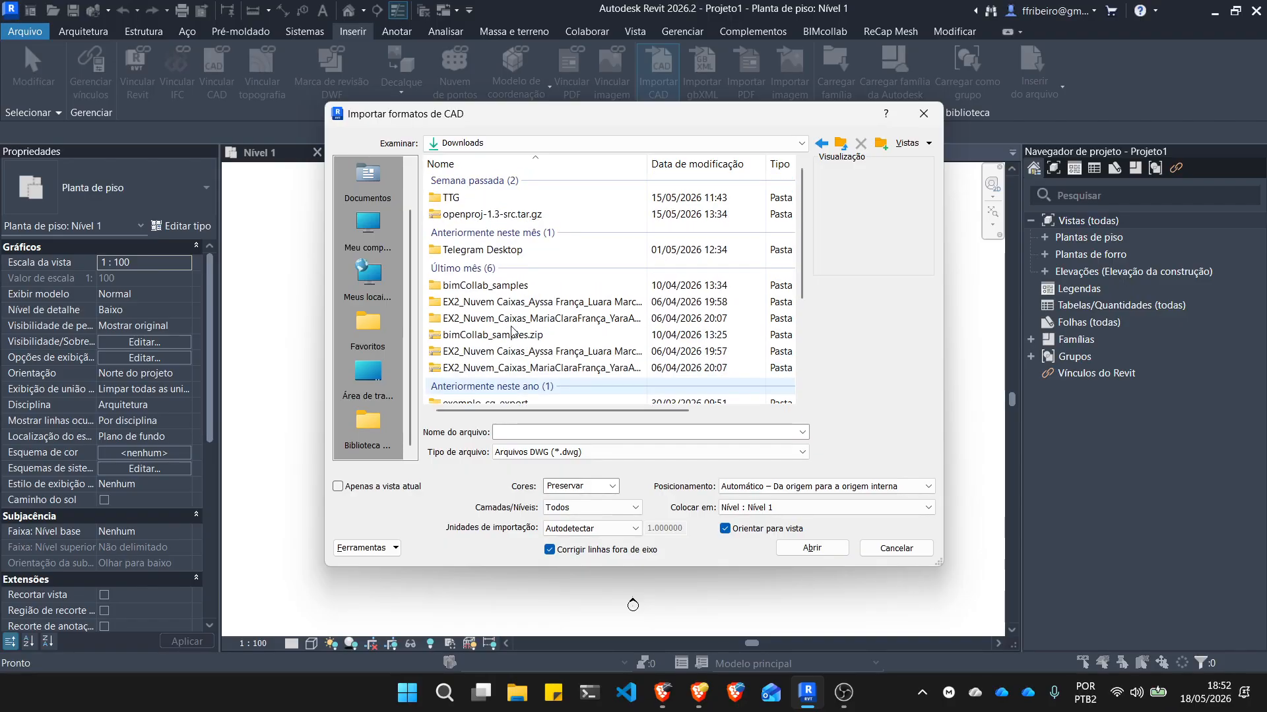
double_click(451, 197)
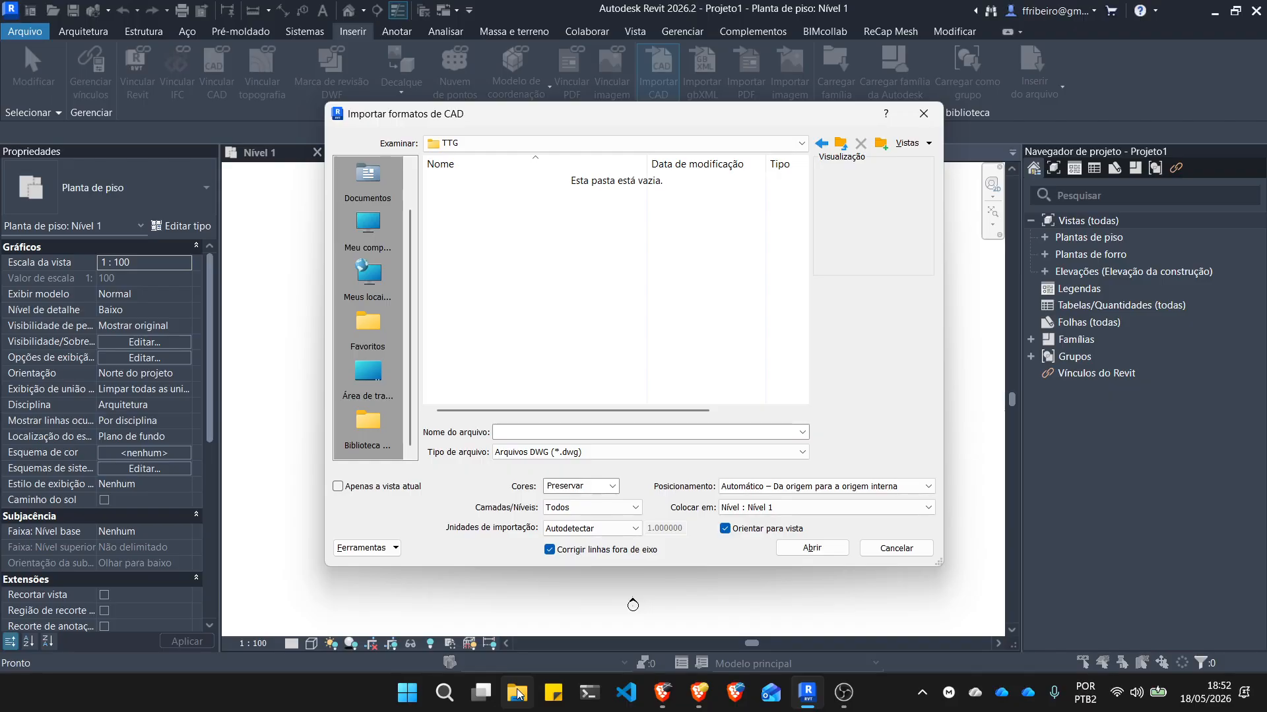
Switch to the course page in Brave and check the save folder and file name of the Base_dwg download.
click(699, 692)
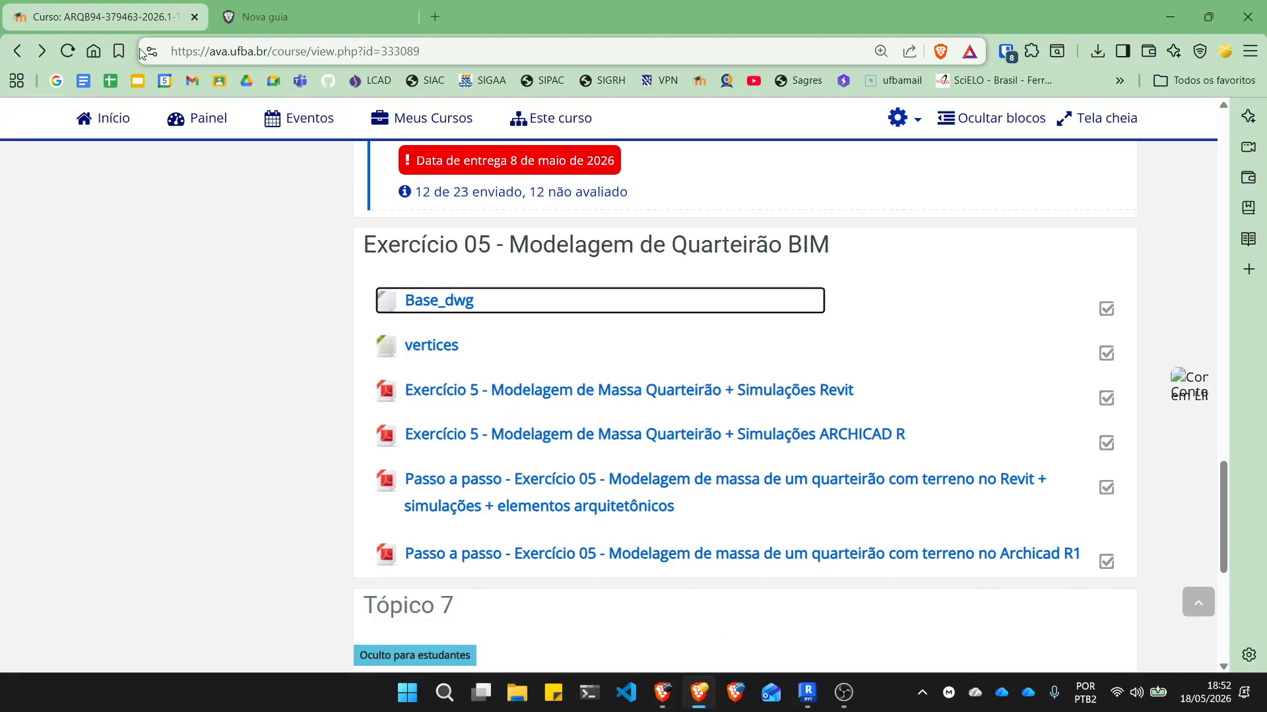
mouse_move(551, 118)
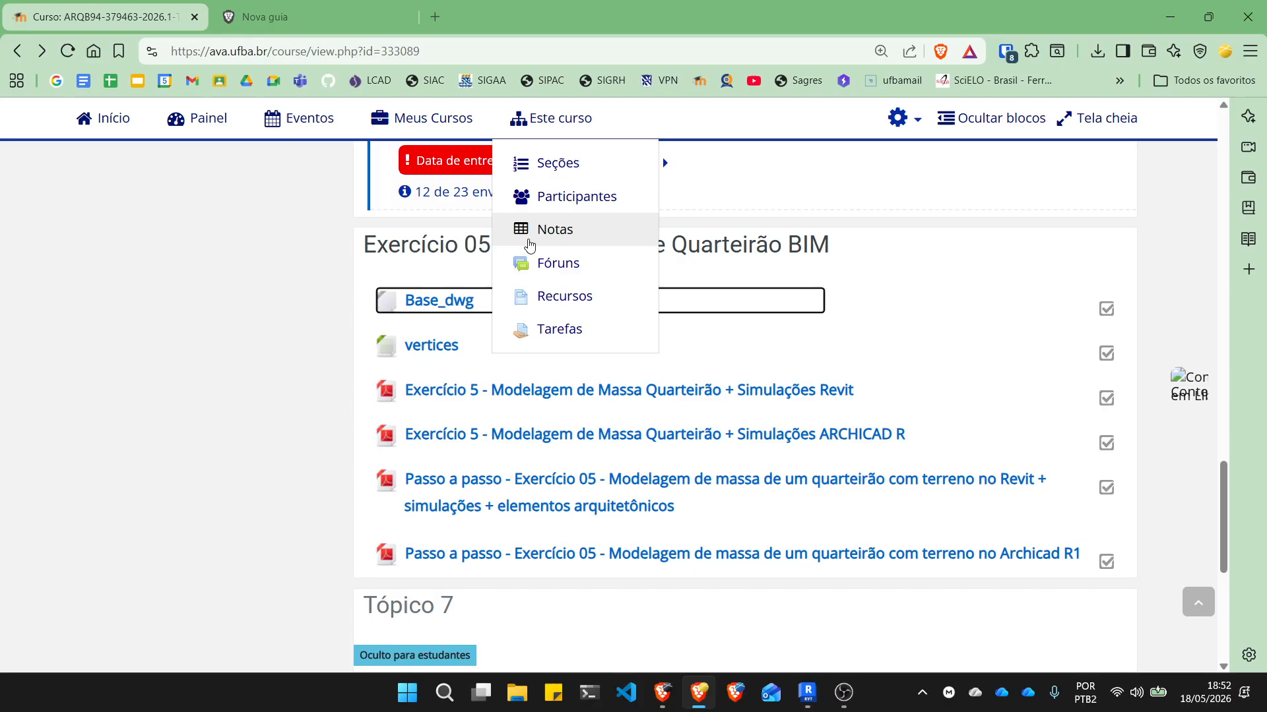
click(456, 301)
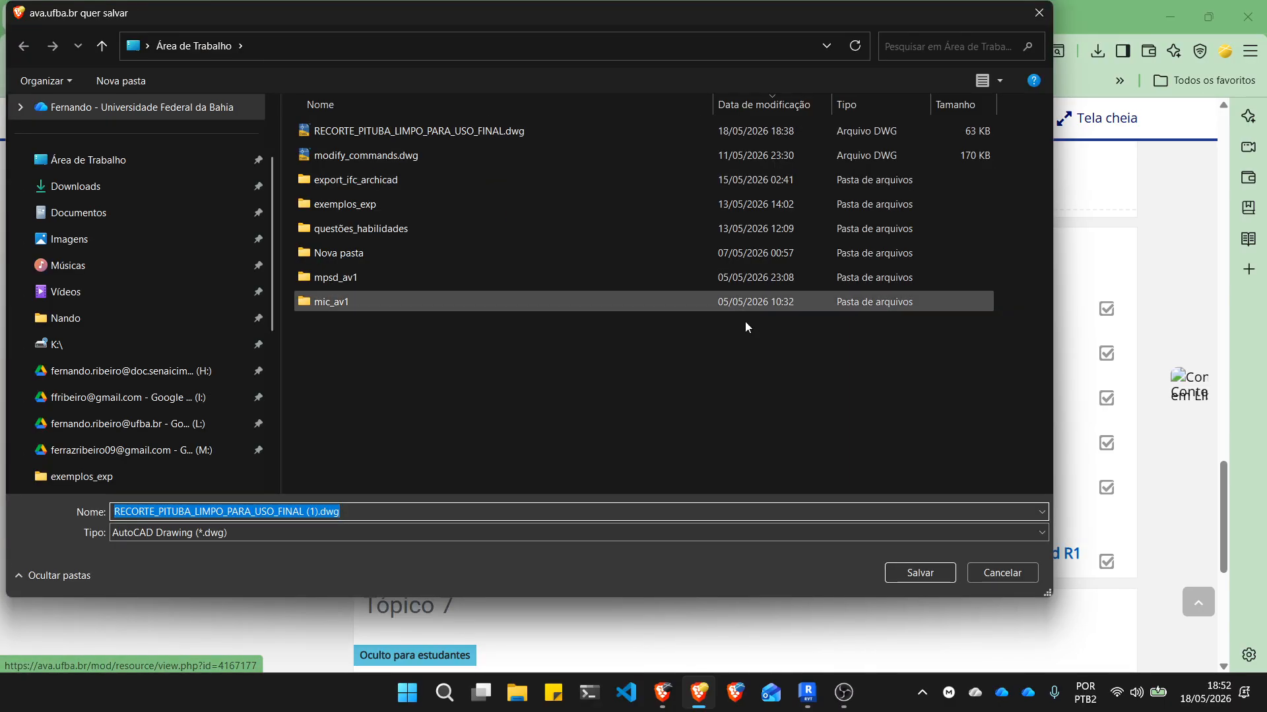
click(998, 571)
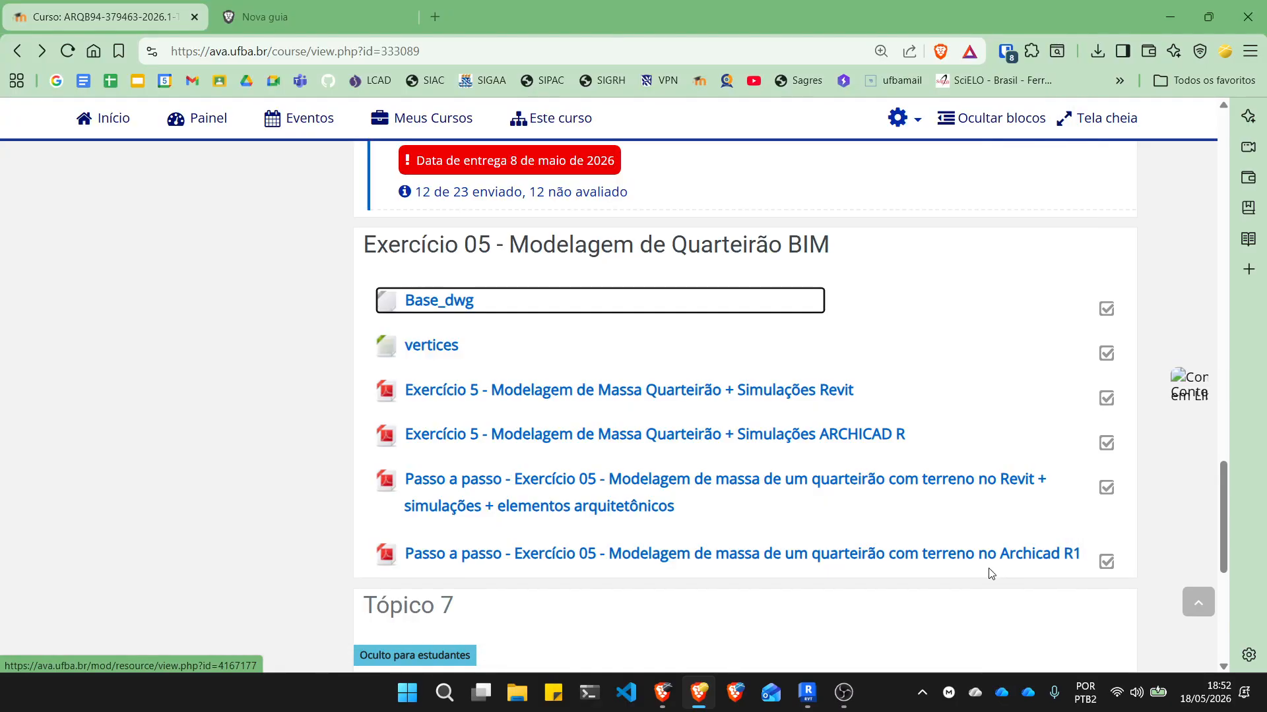
Back in Revit, import RECORTE_PITUBA_LIMPO_PARA_USO_FINAL.dwg from the desktop with the default import options.
click(799, 695)
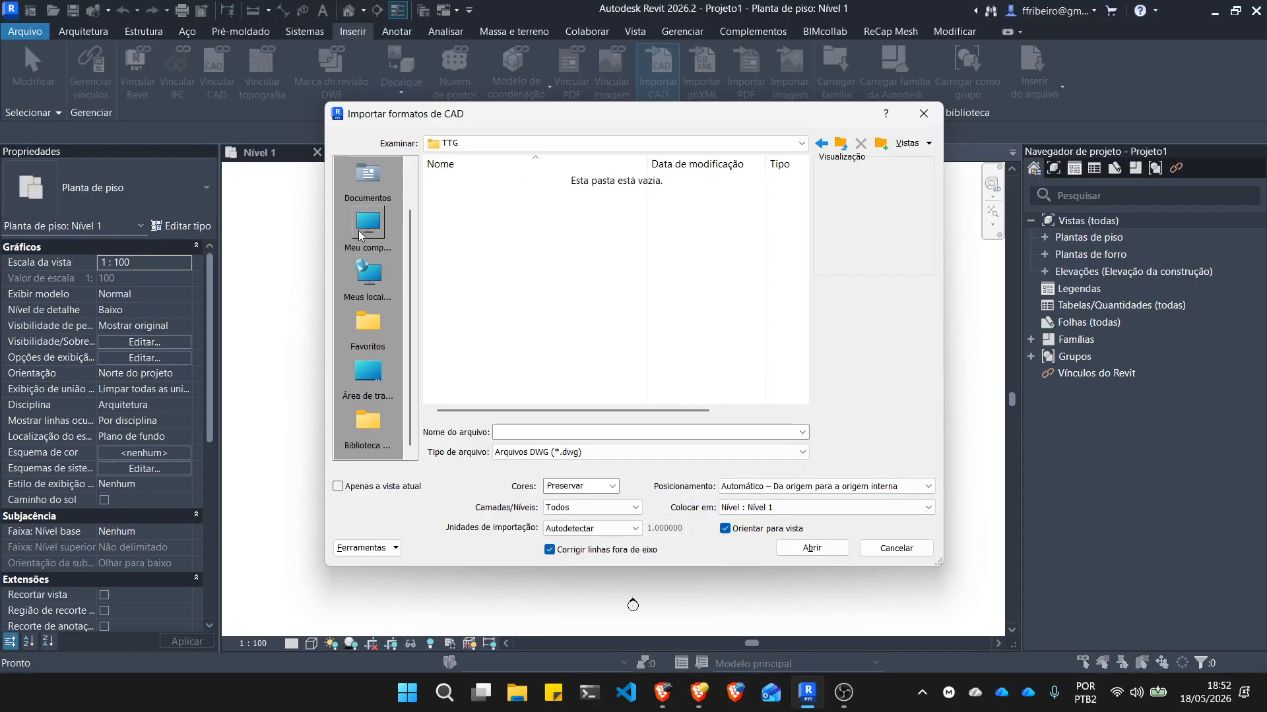
click(367, 372)
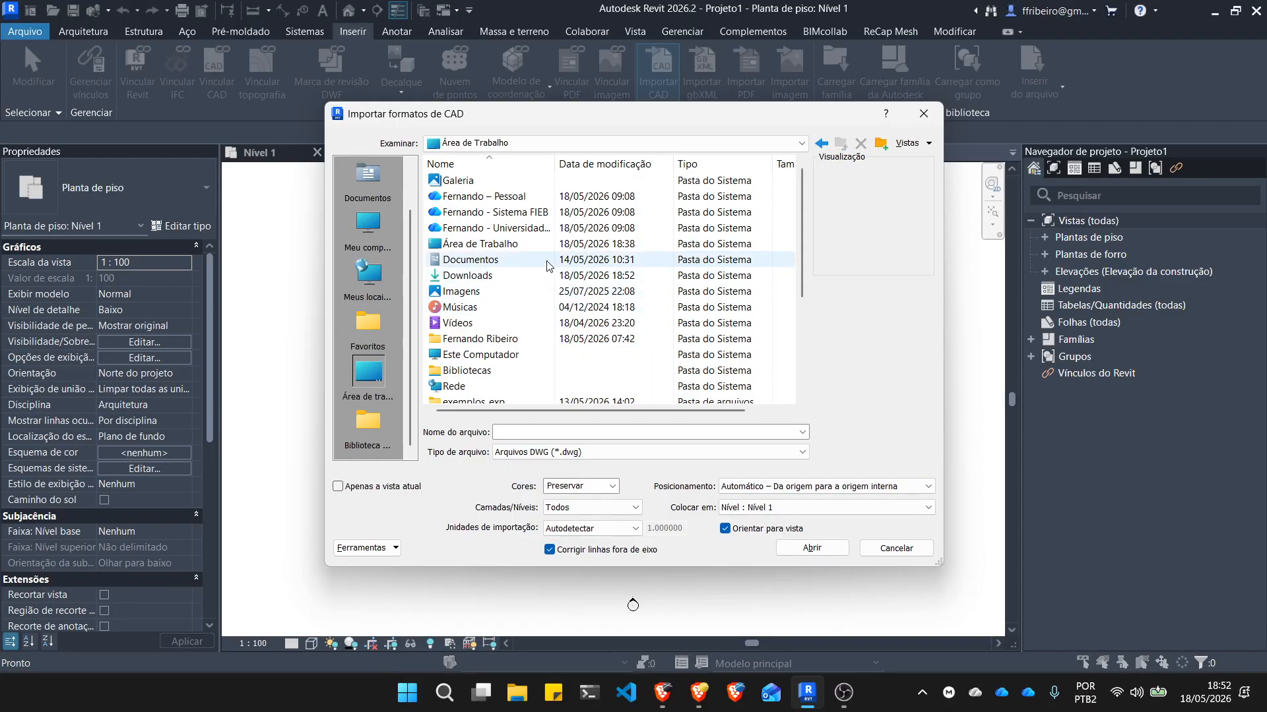
scroll(528, 280, down, 4)
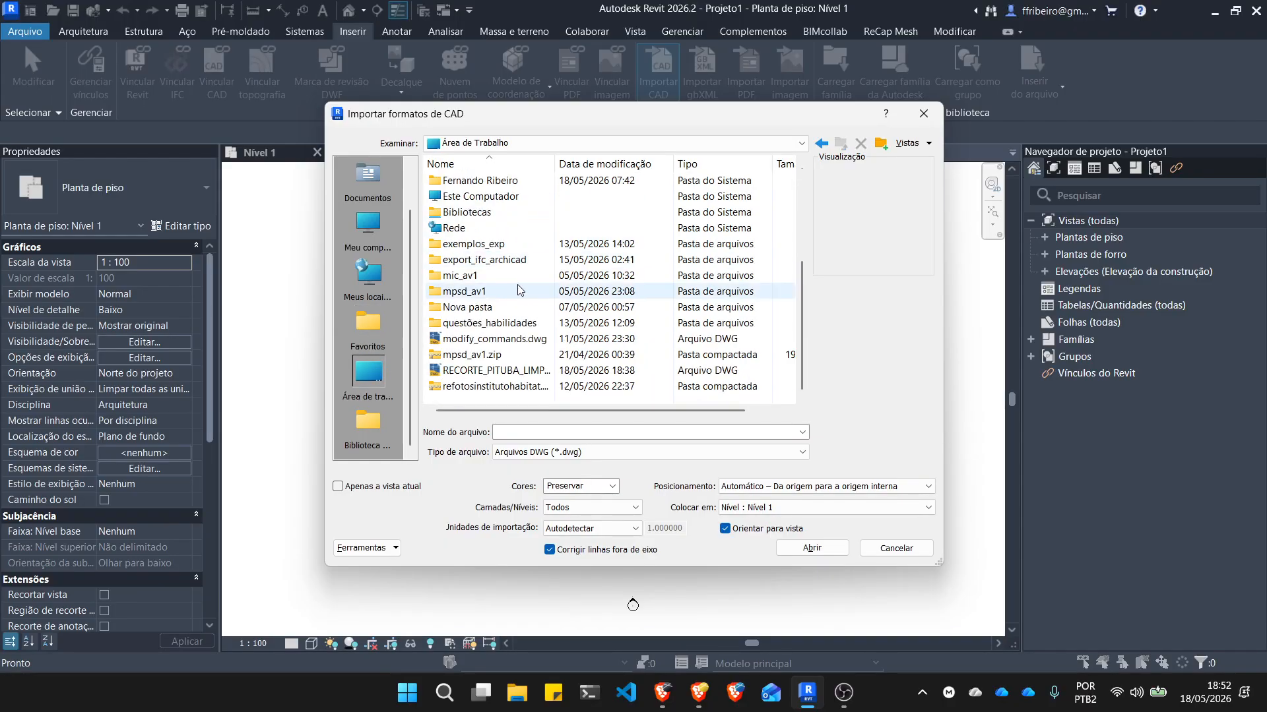
click(494, 375)
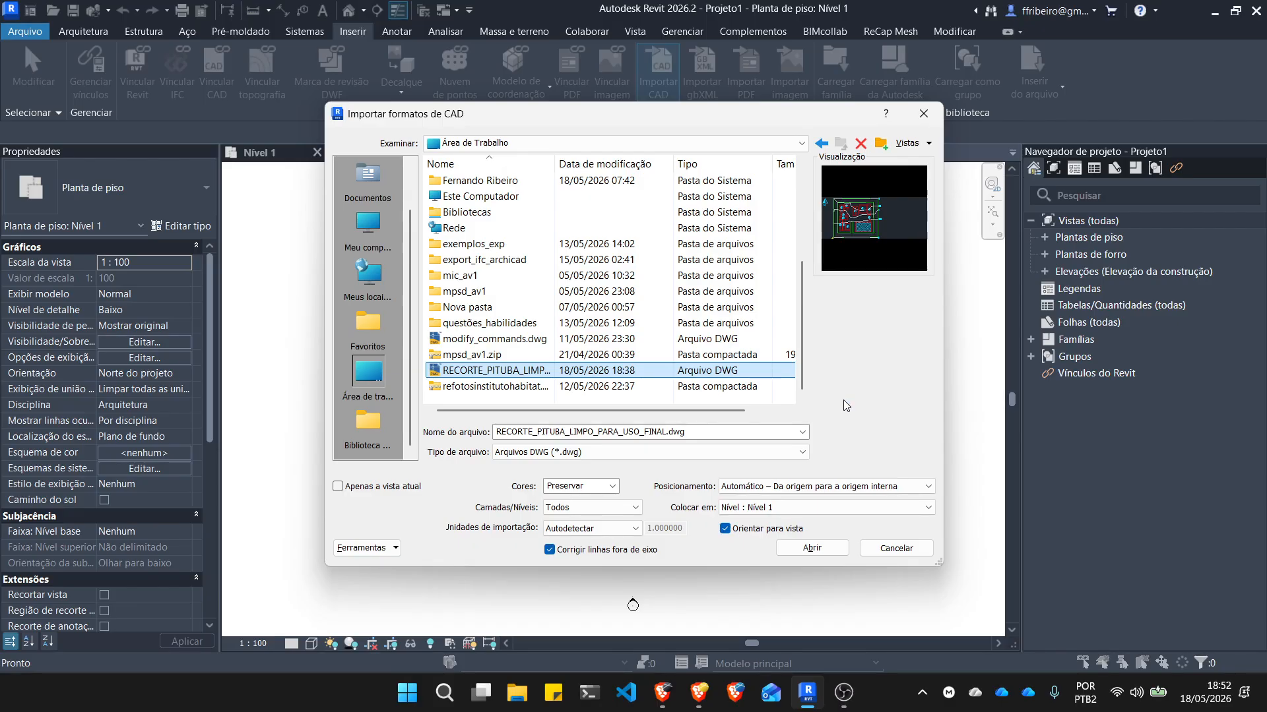
key(Return)
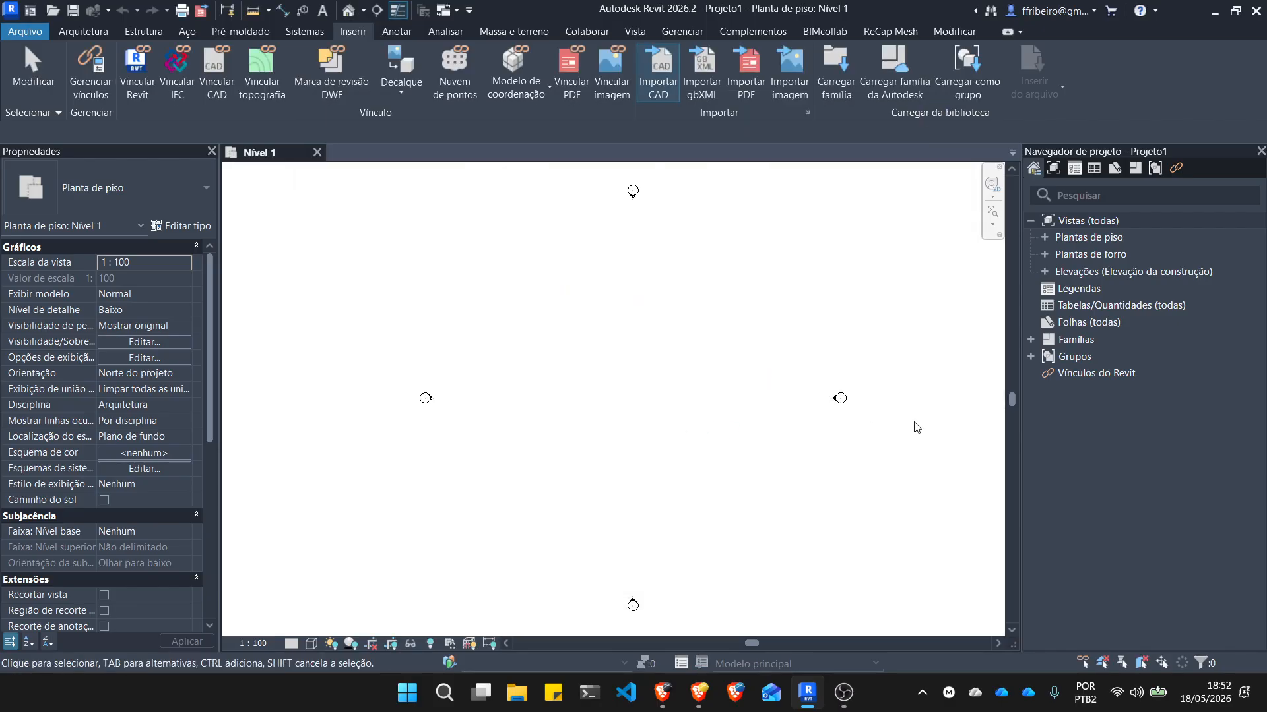
Open the Leste building elevation view.
double_click(1090, 268)
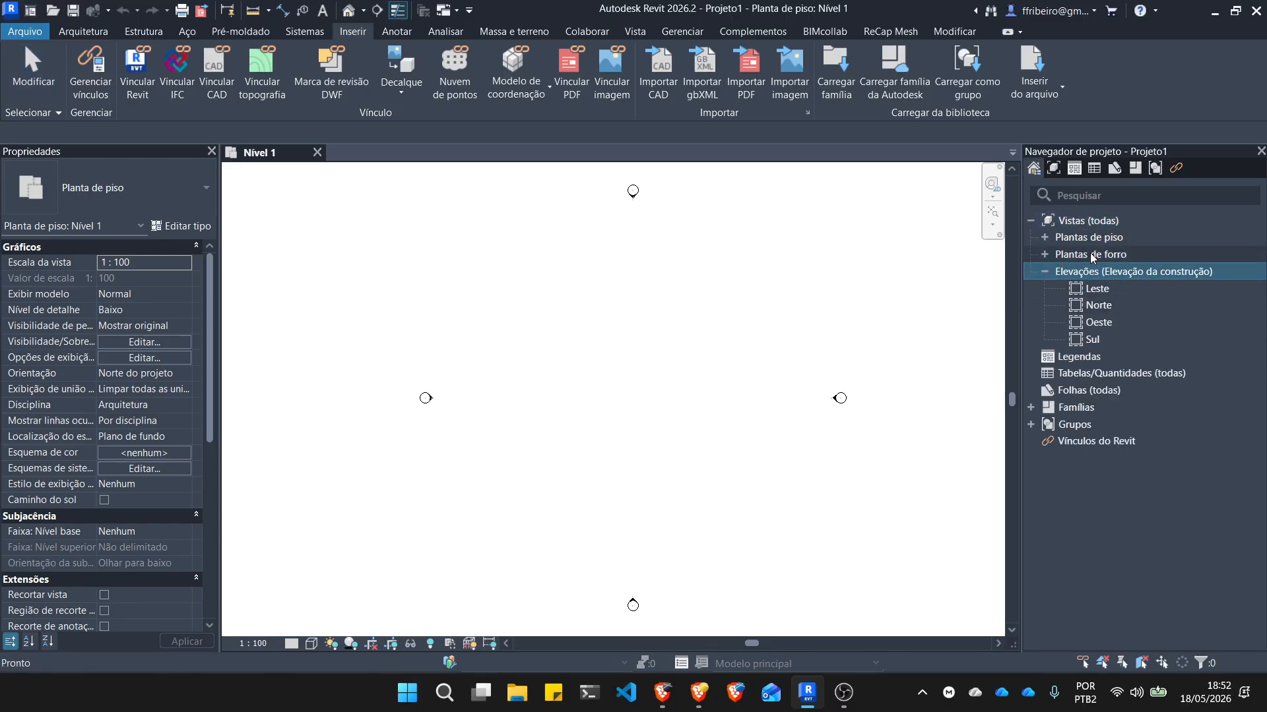
double_click(1098, 289)
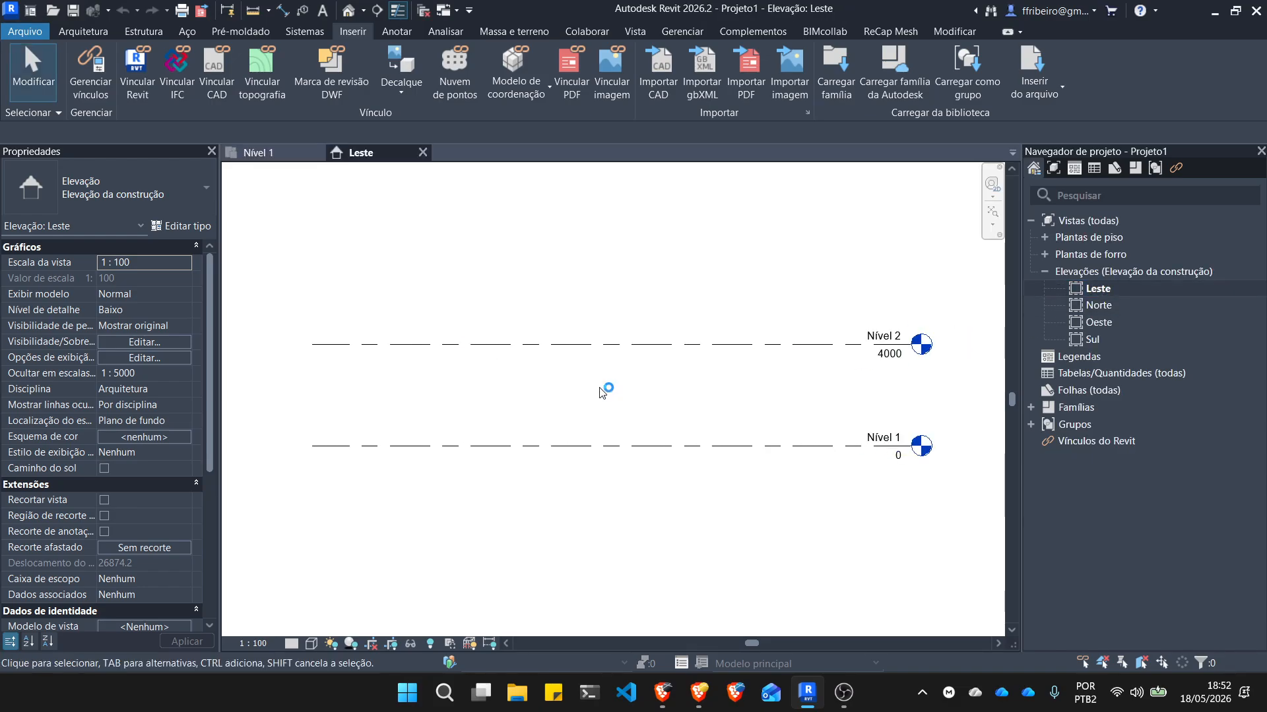
key(u)
key(n)
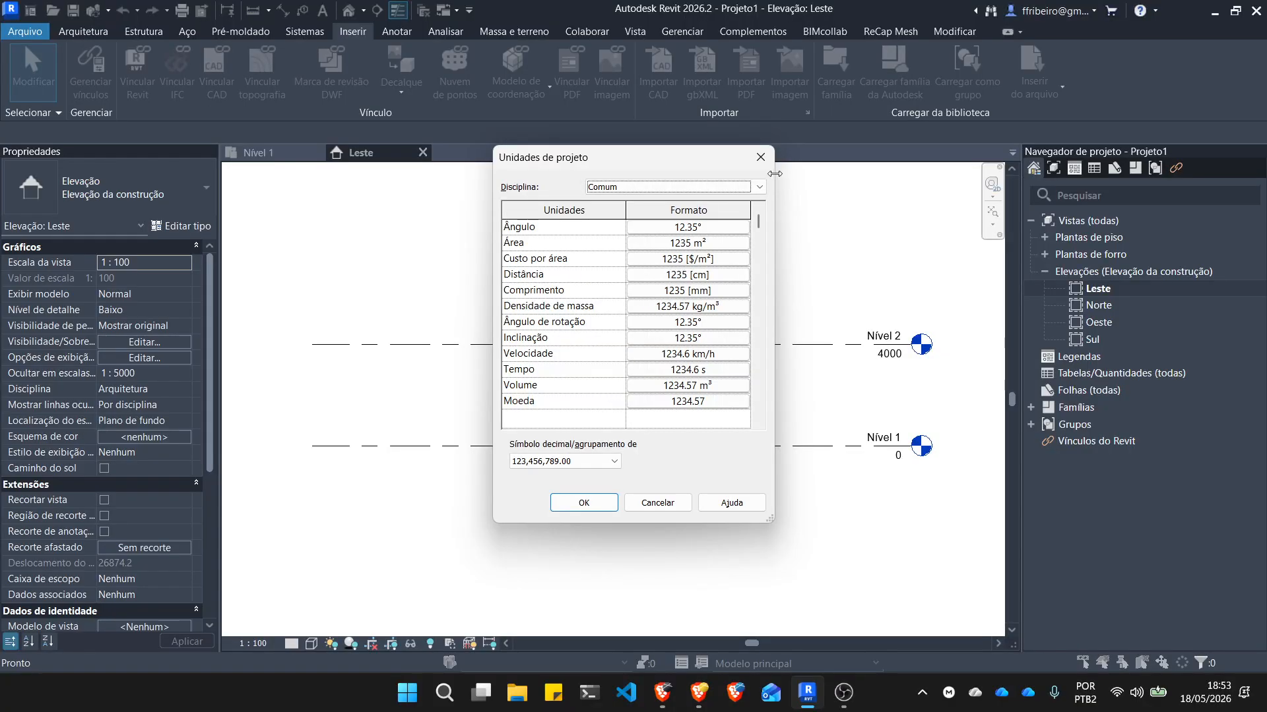
click(760, 157)
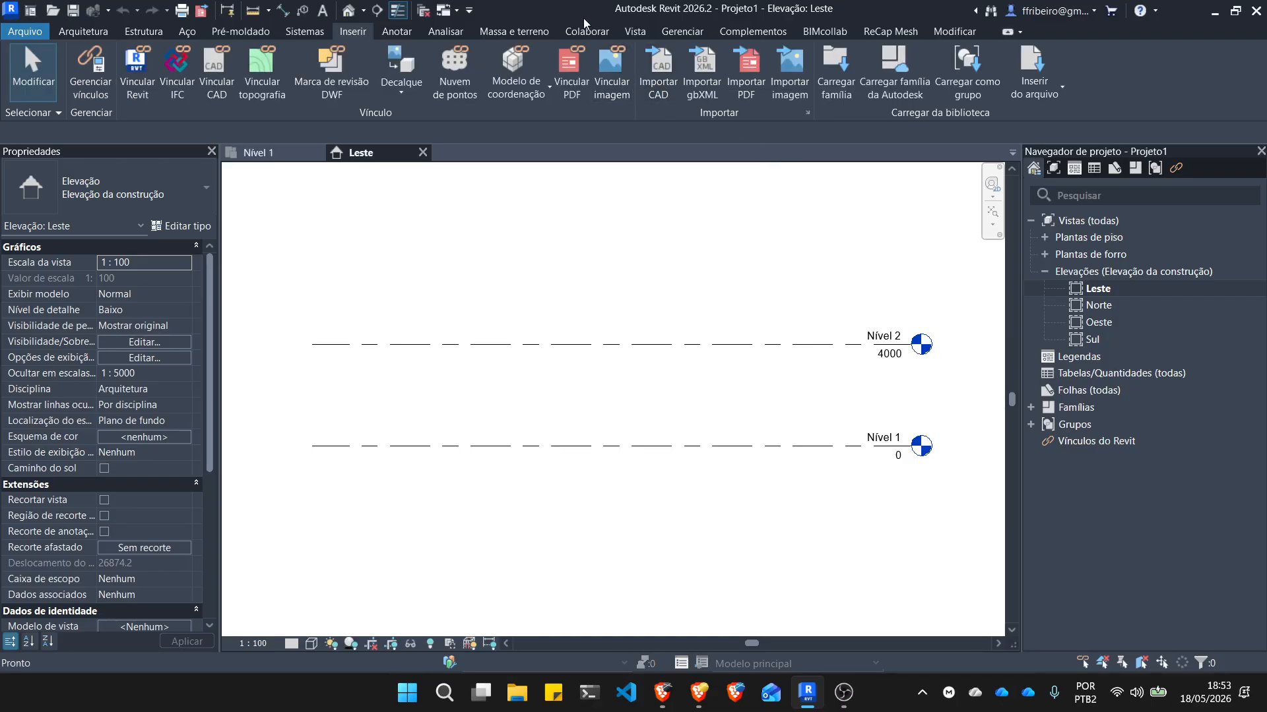
Set the project's distance (Distância) unit format to metres with 2 decimal places.
click(692, 34)
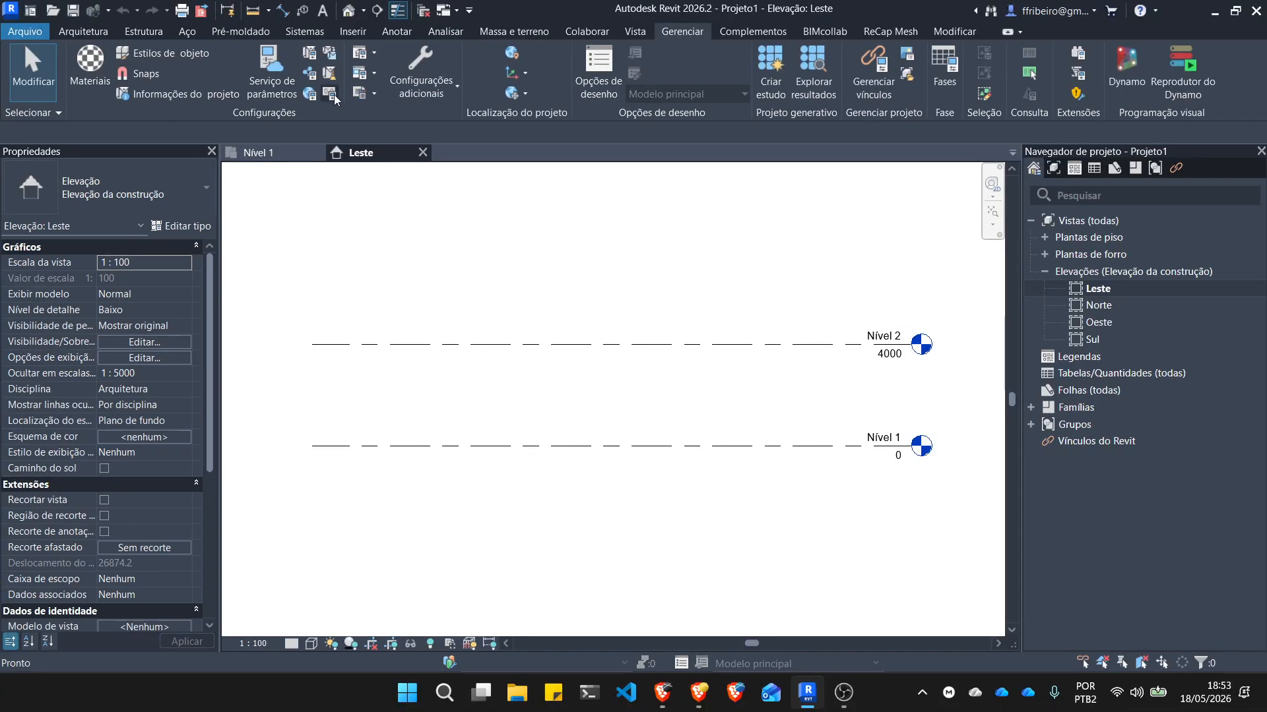
click(330, 96)
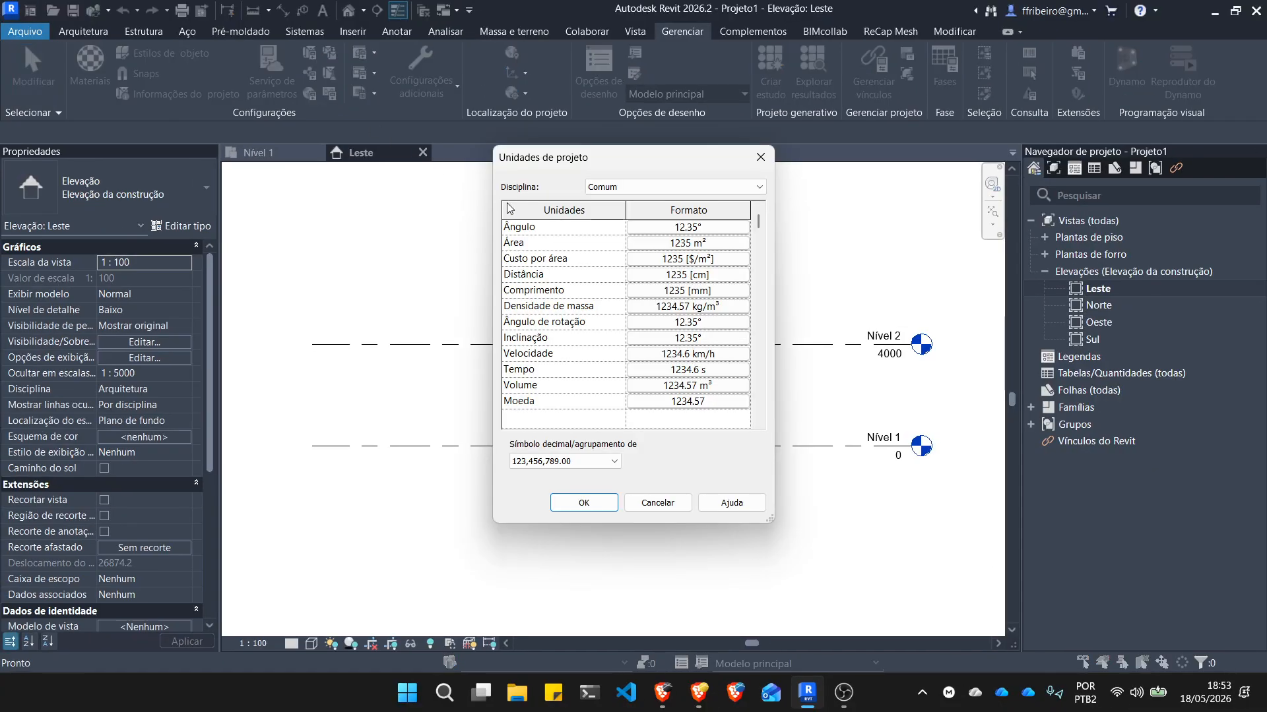
click(671, 276)
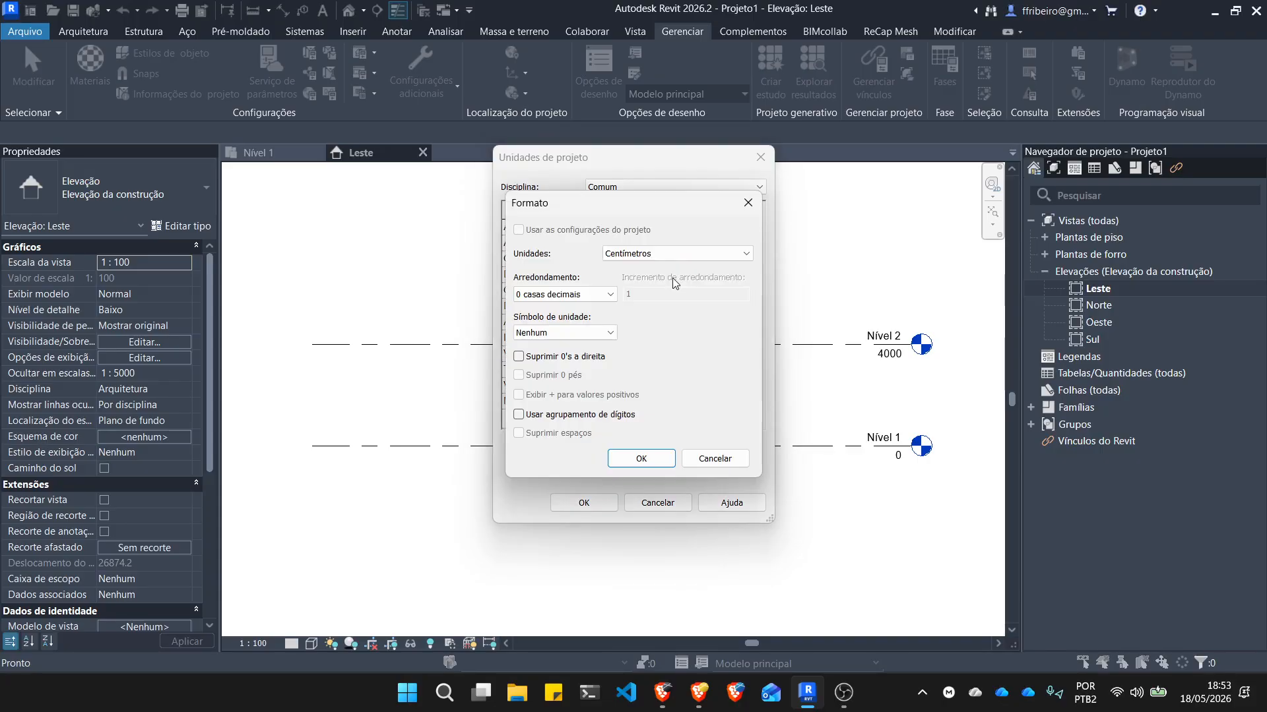
click(646, 253)
click(636, 310)
click(607, 295)
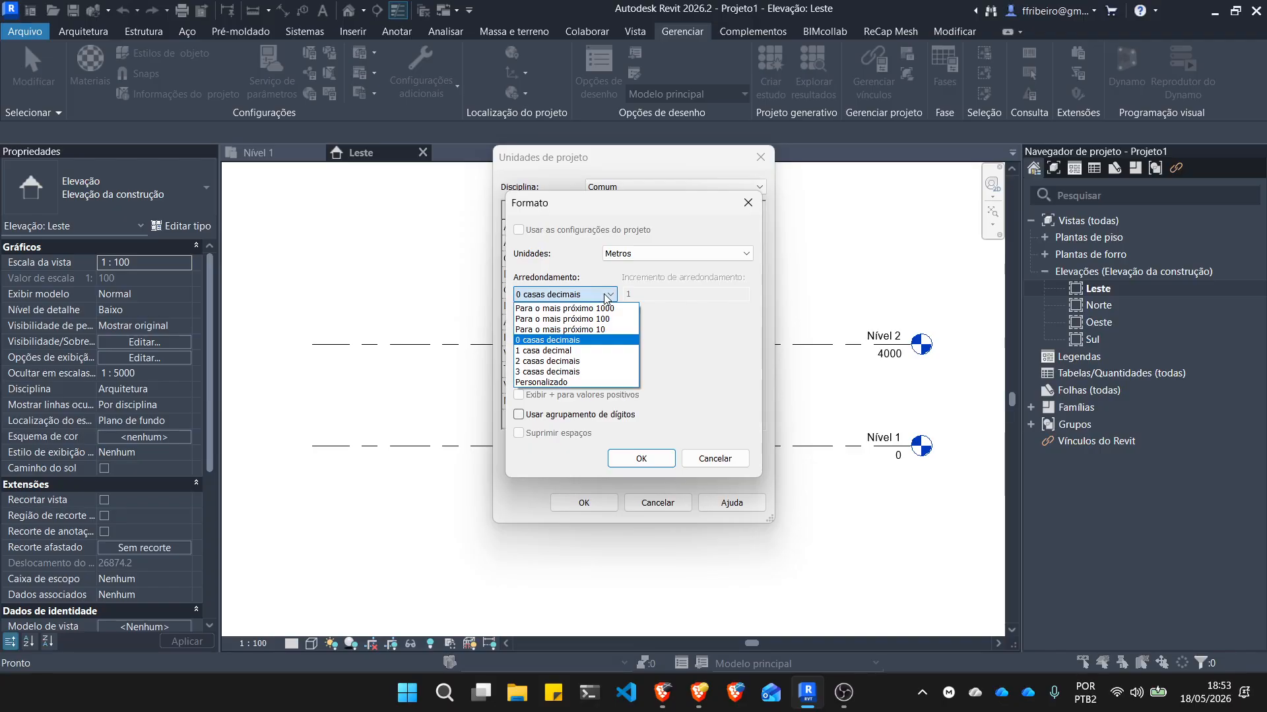
click(556, 362)
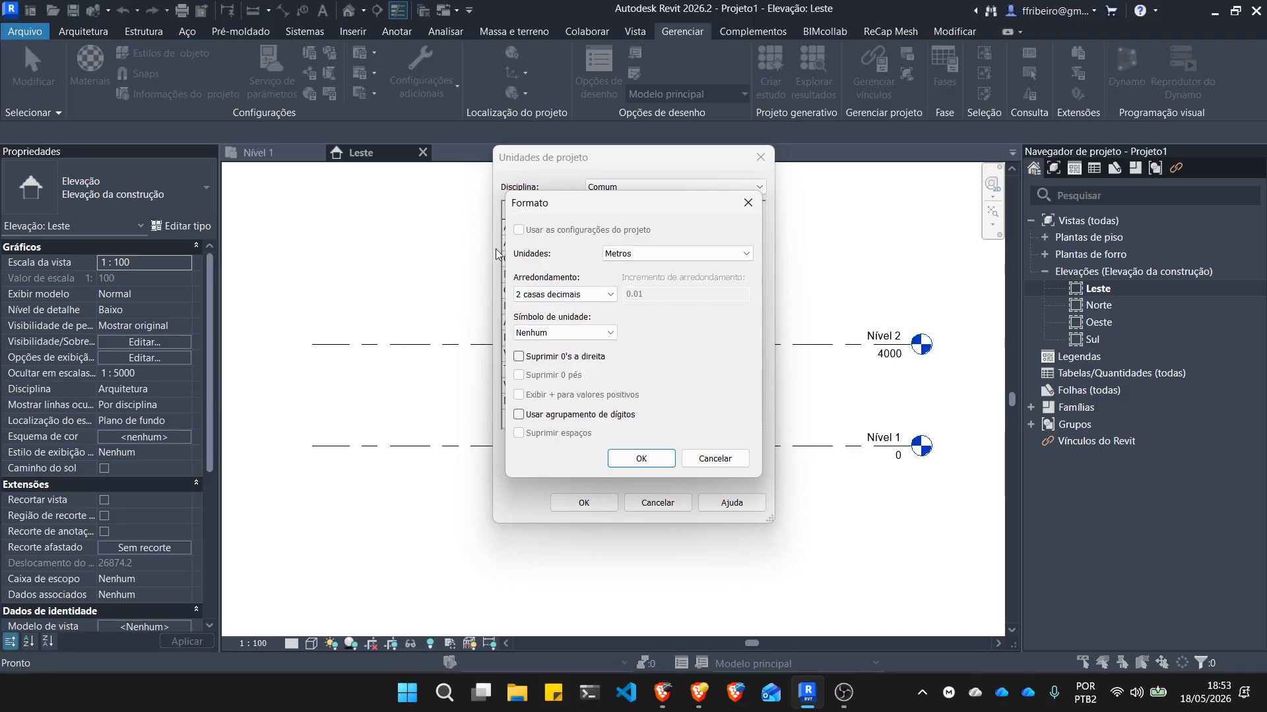
click(648, 455)
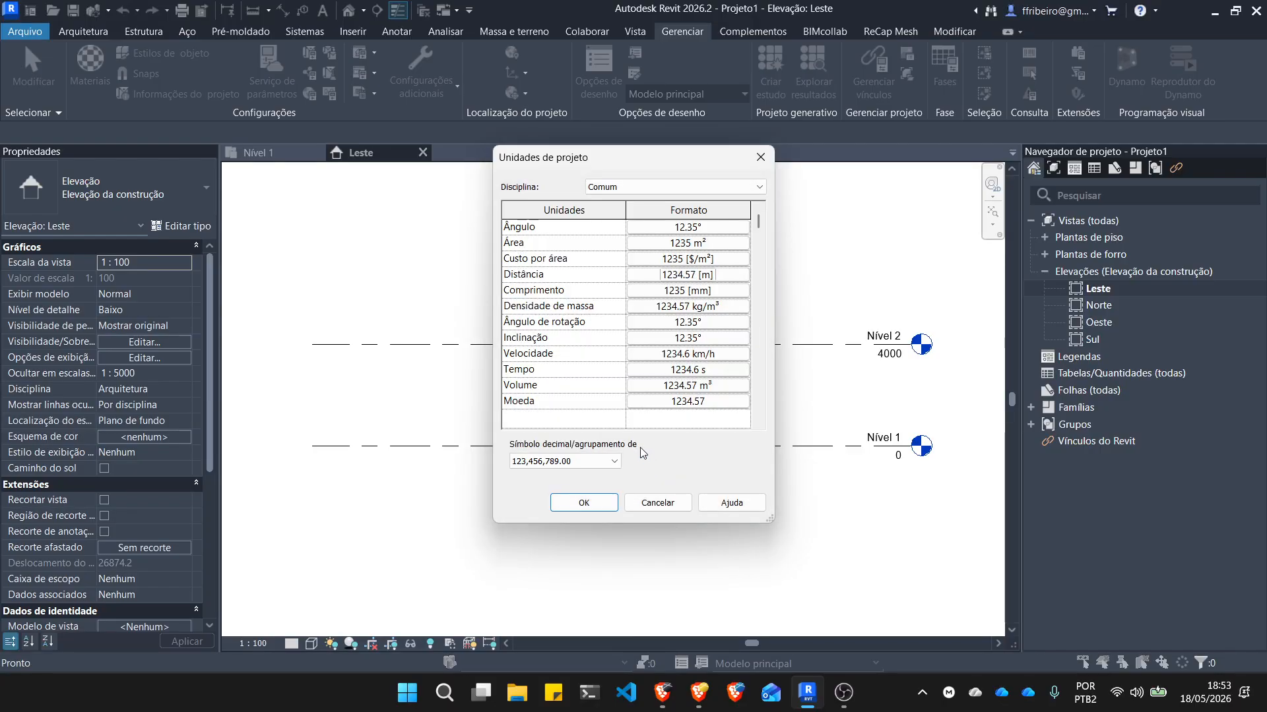
Set the project's length (Comprimento) unit format to metres with 2 decimal places.
click(705, 291)
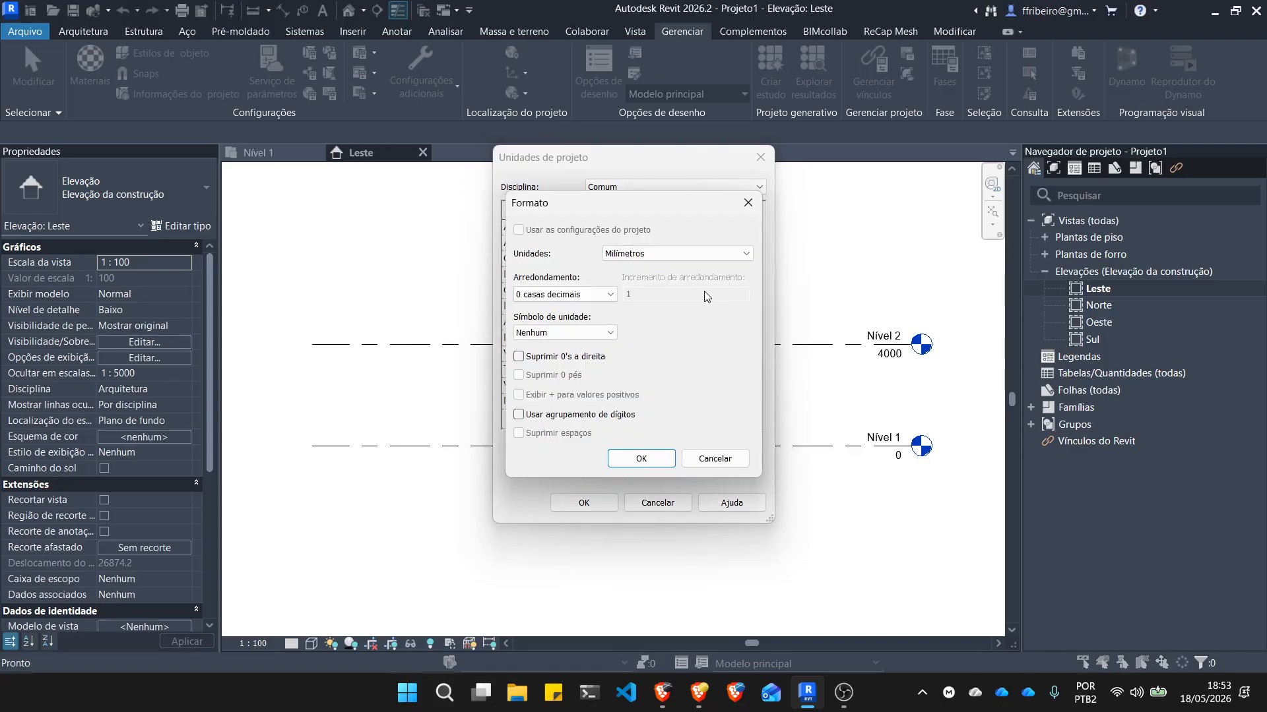
click(678, 254)
click(651, 310)
click(565, 294)
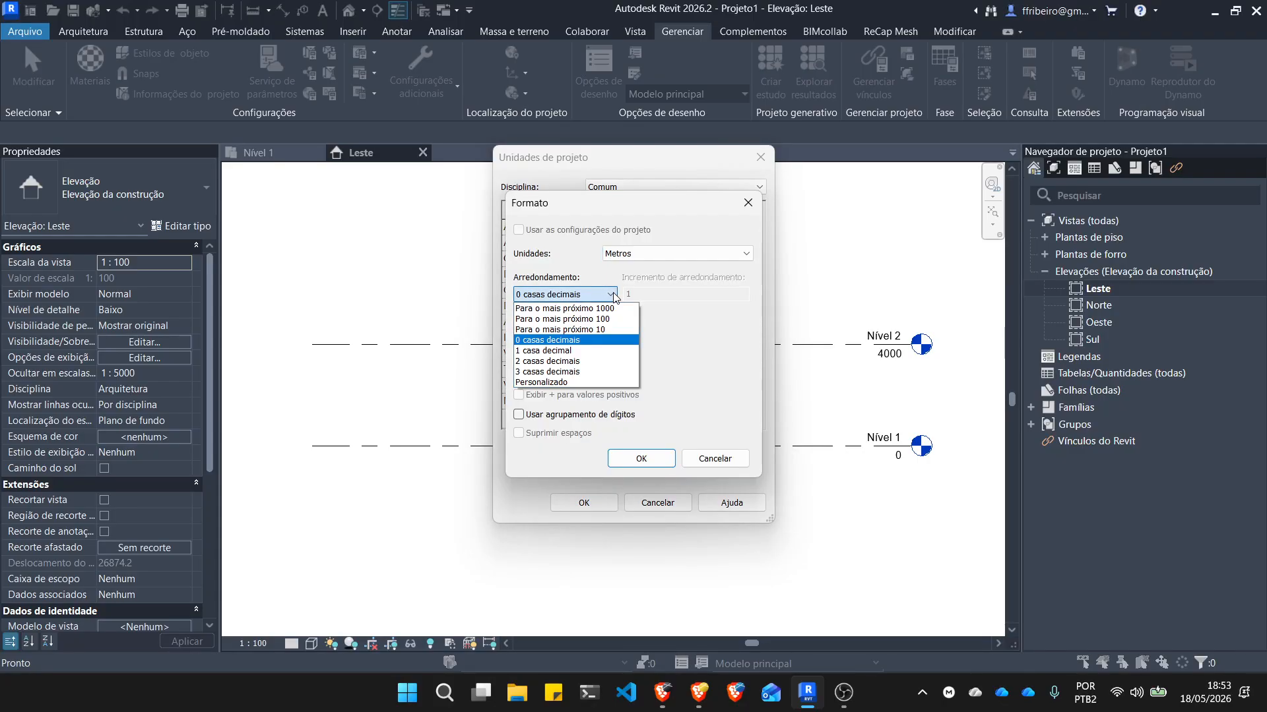
click(571, 363)
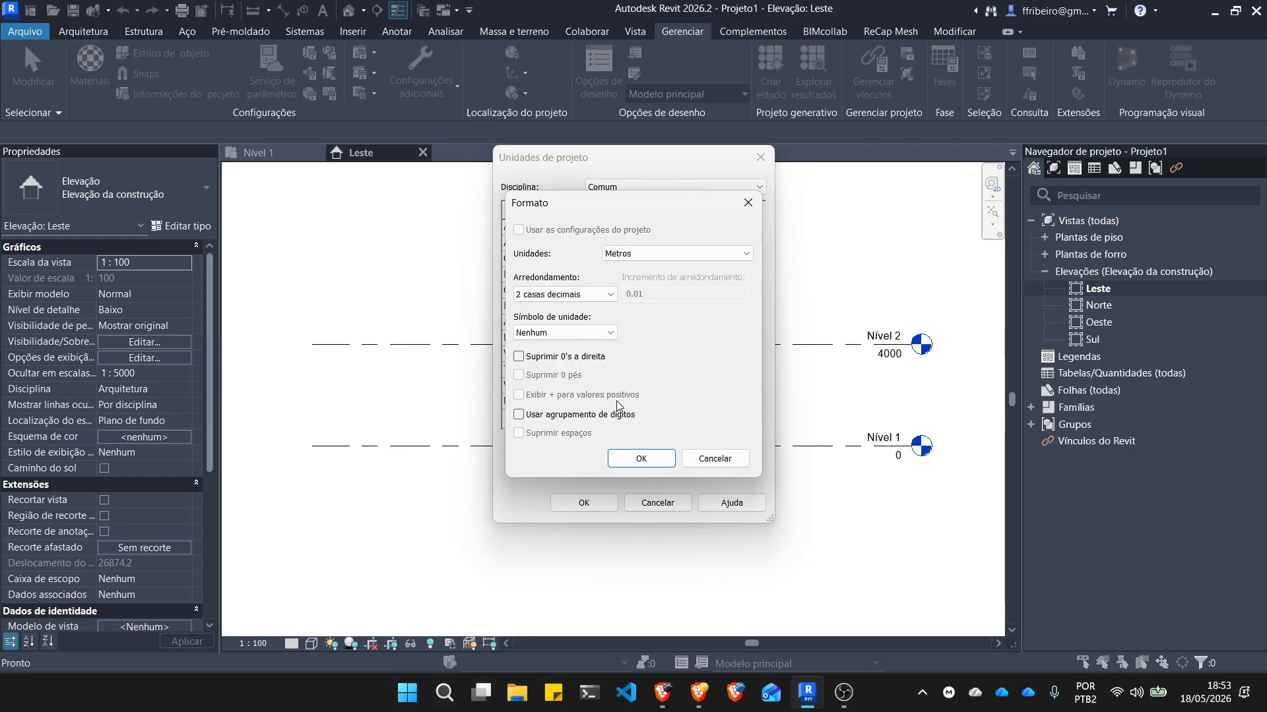
click(641, 458)
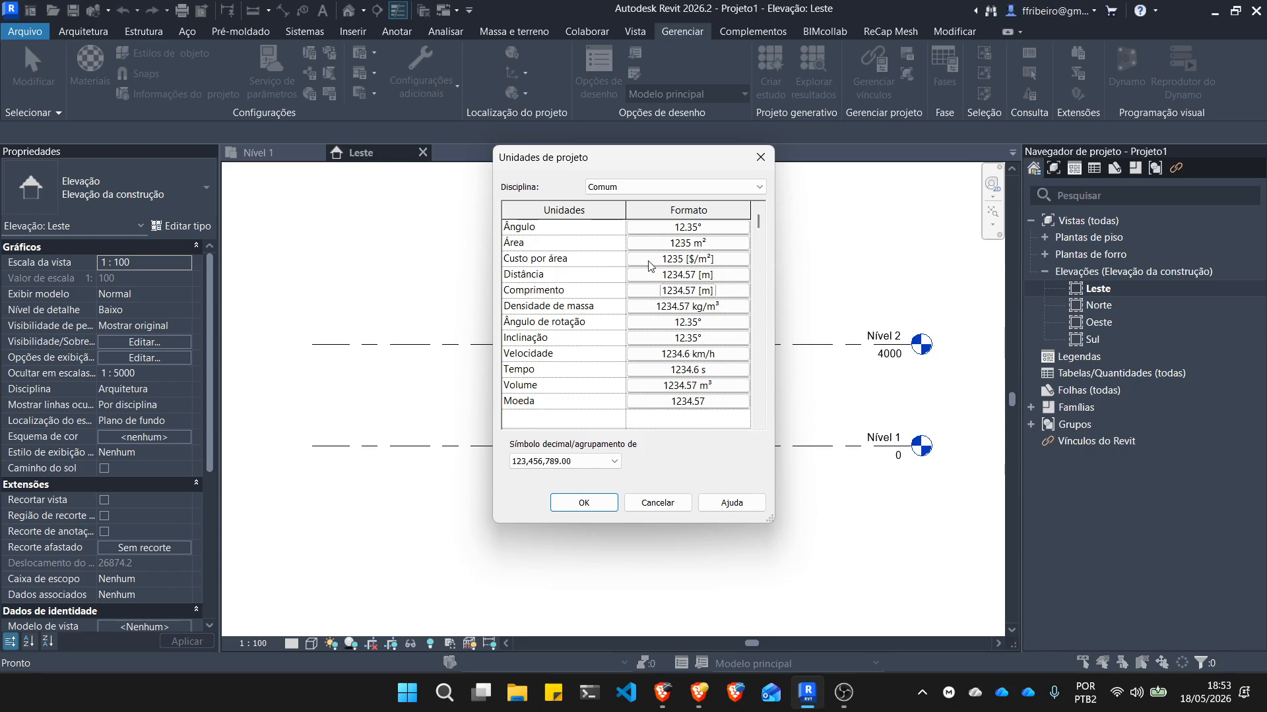
click(686, 259)
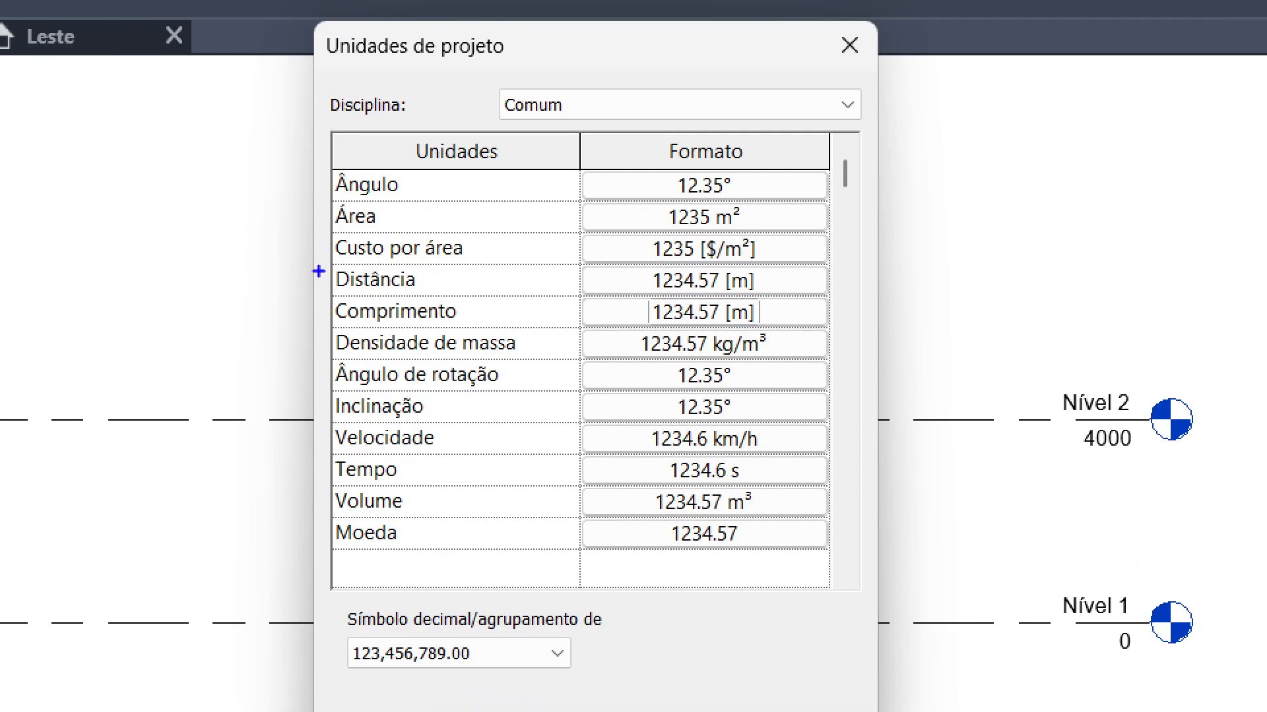
mouse_move(495, 265)
mouse_down()
mouse_move(485, 301)
mouse_move(791, 298)
mouse_up()
drag(909, 327, 392, 254)
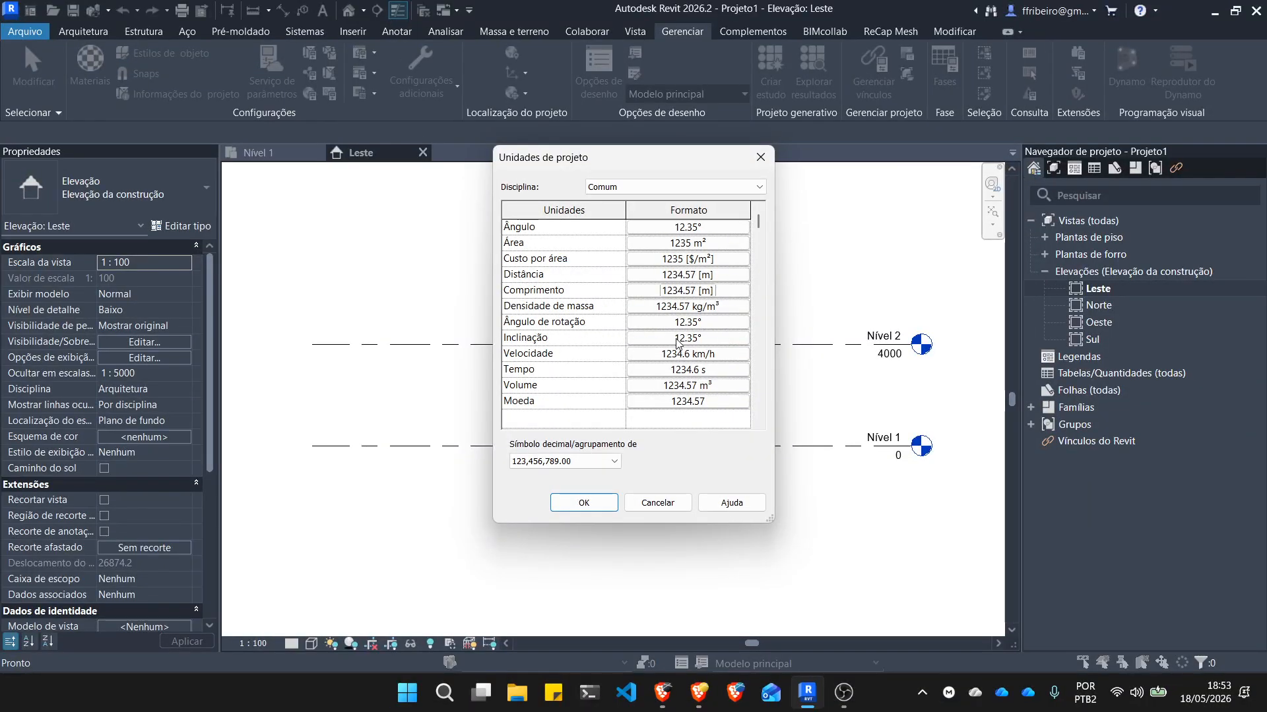
Set the project's slope (Inclinação) unit format to Percentual.
click(679, 339)
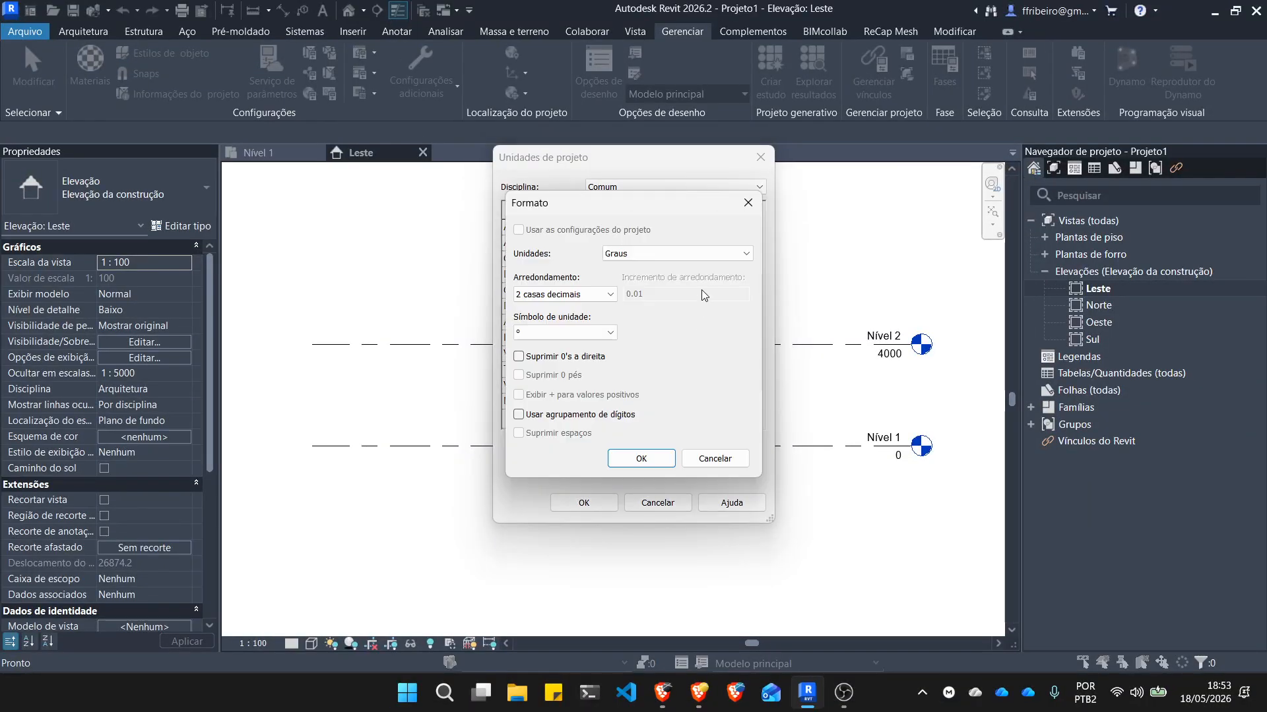
click(704, 257)
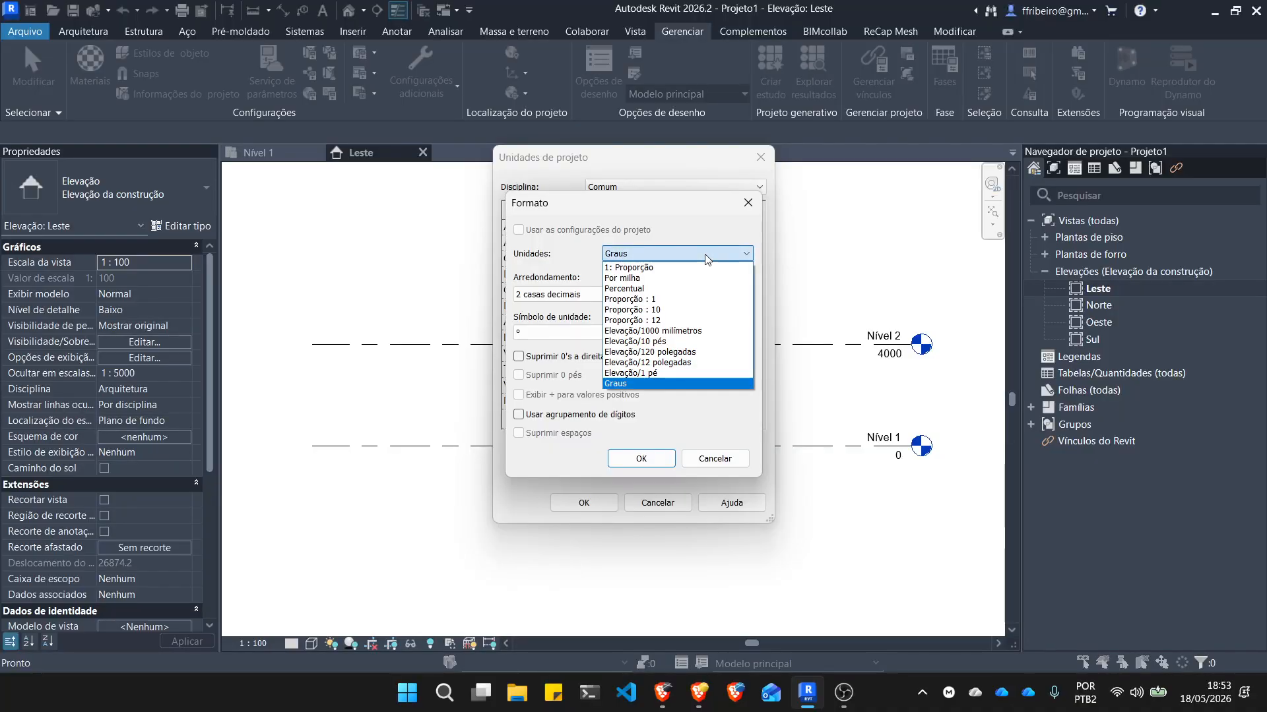
click(662, 297)
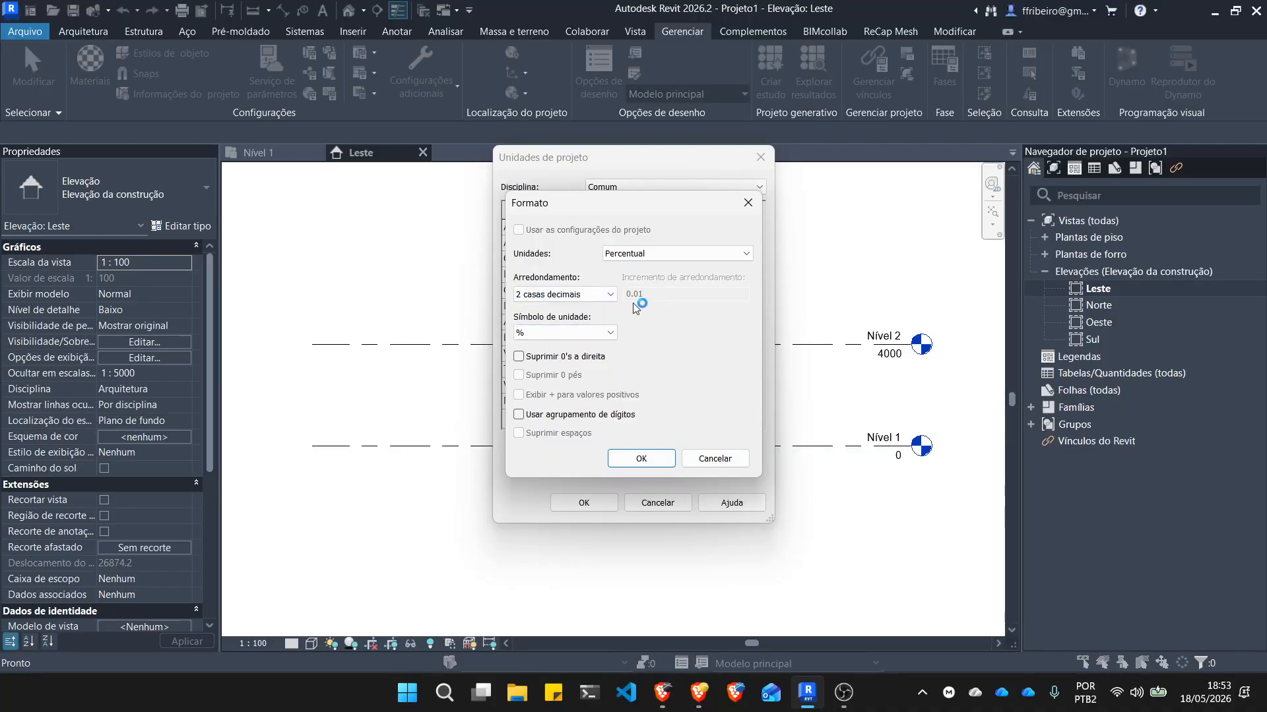
click(640, 459)
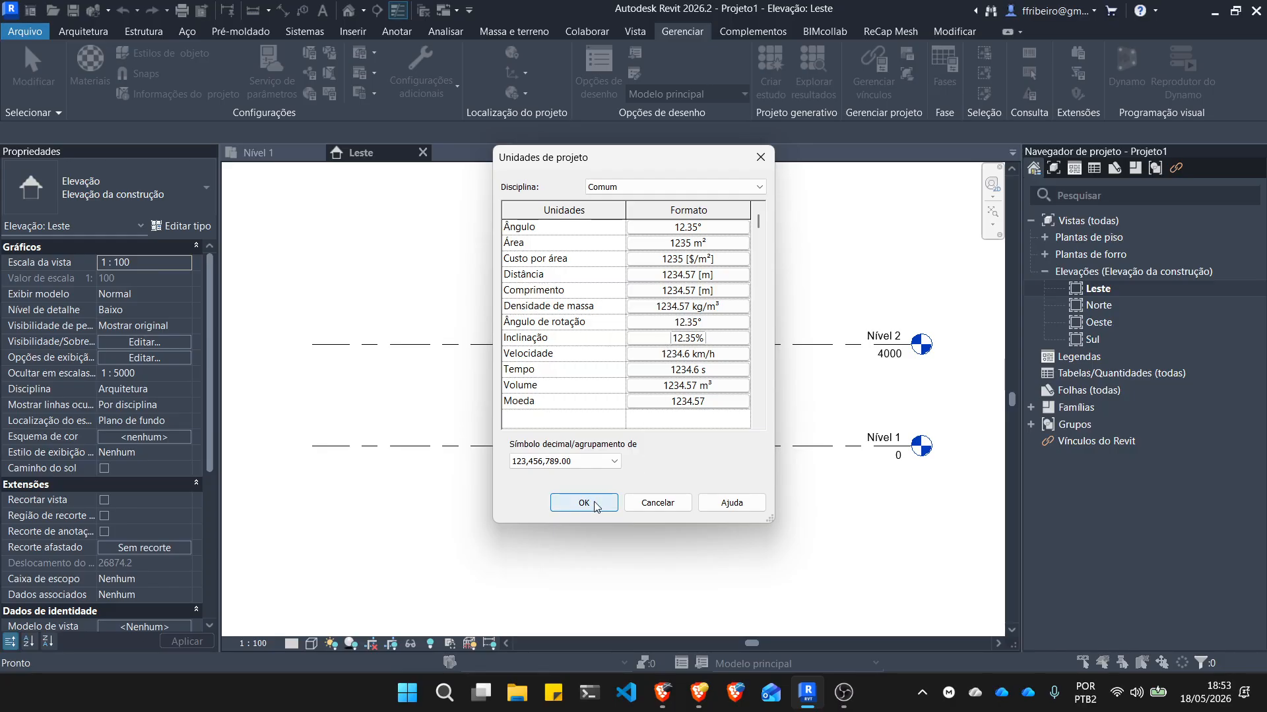
Set the decimal symbol and digit grouping to 123.456.789,00 and apply the project units.
click(614, 462)
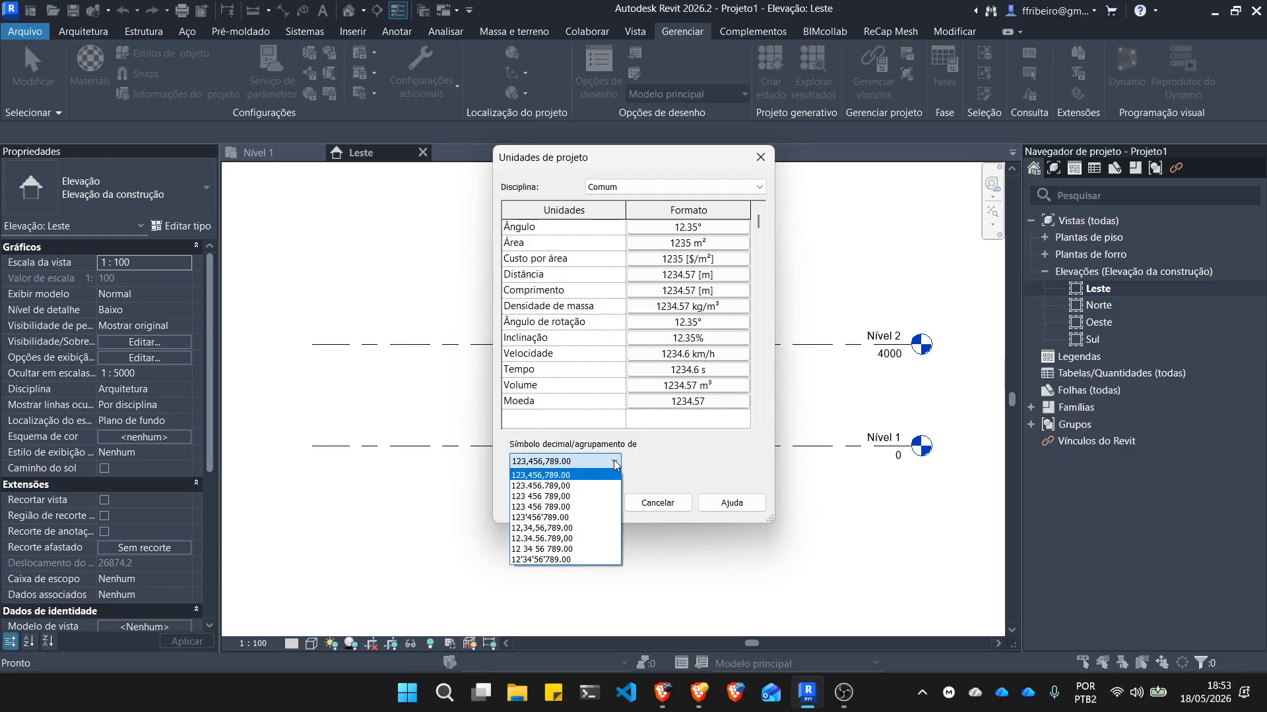
key(ctrl+1)
click(555, 534)
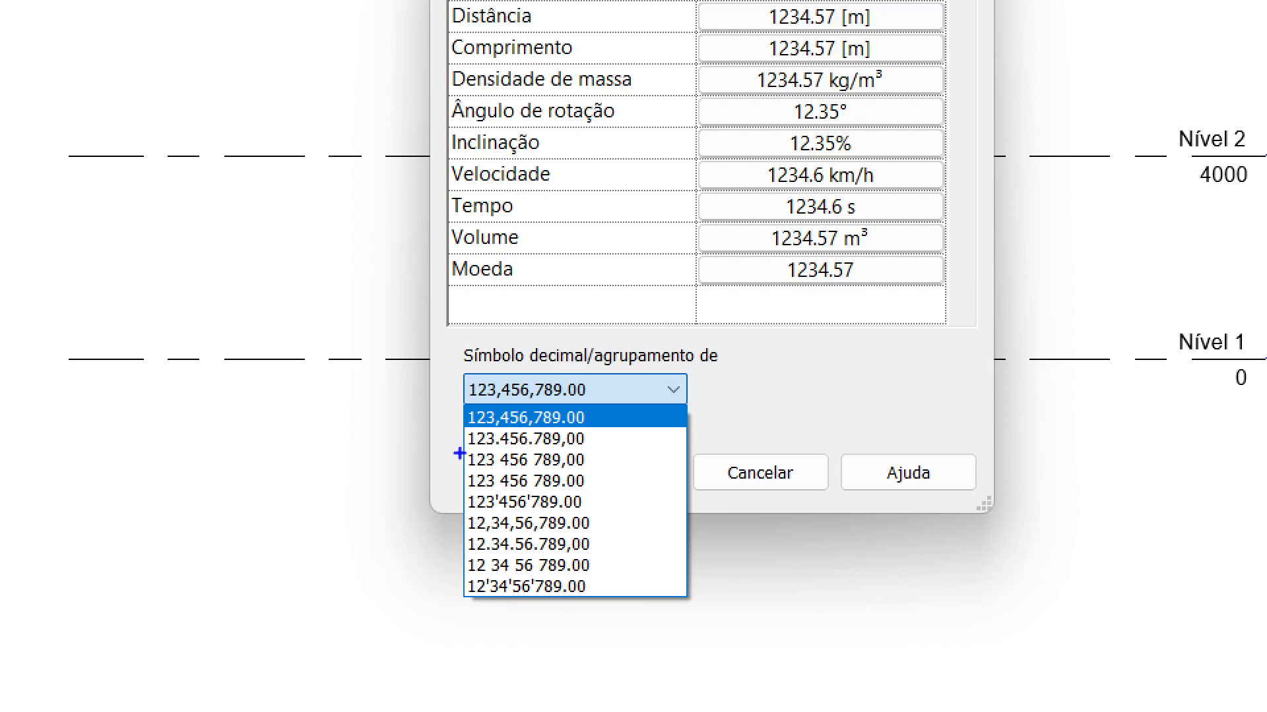
mouse_move(455, 453)
mouse_down()
mouse_move(607, 450)
mouse_move(433, 408)
mouse_move(461, 454)
mouse_up()
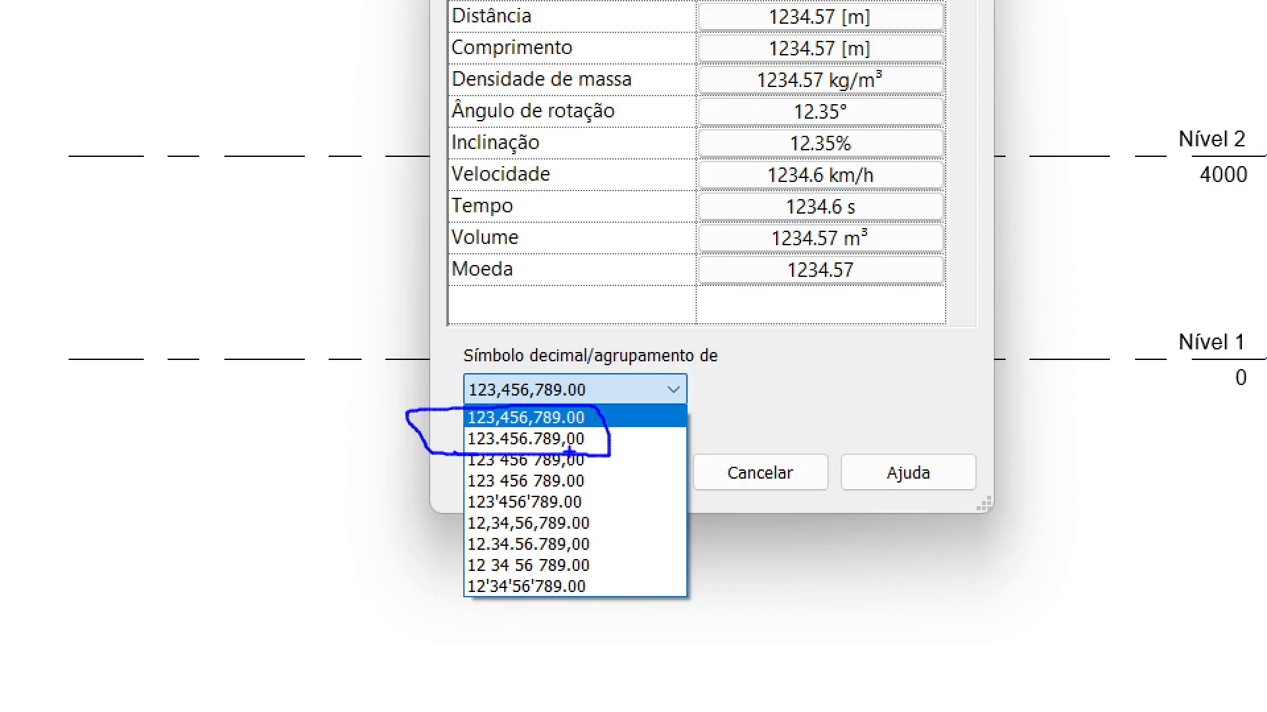
key(Escape)
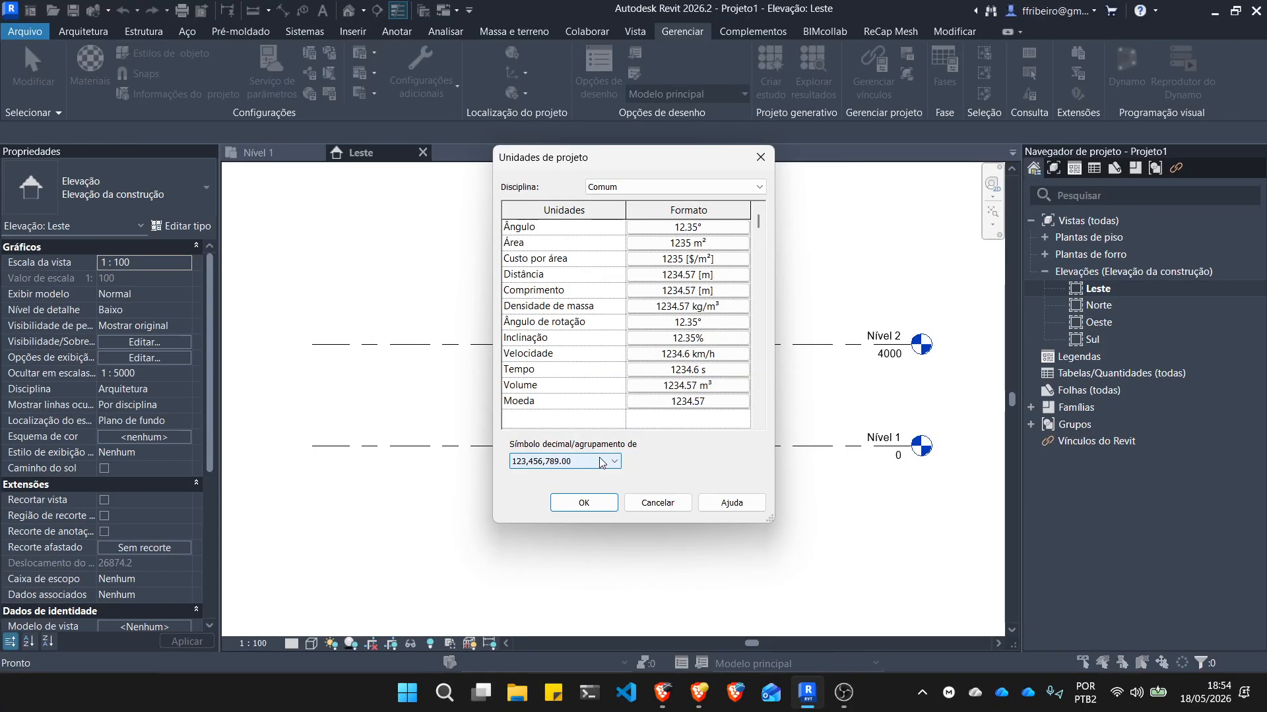
click(600, 461)
click(581, 486)
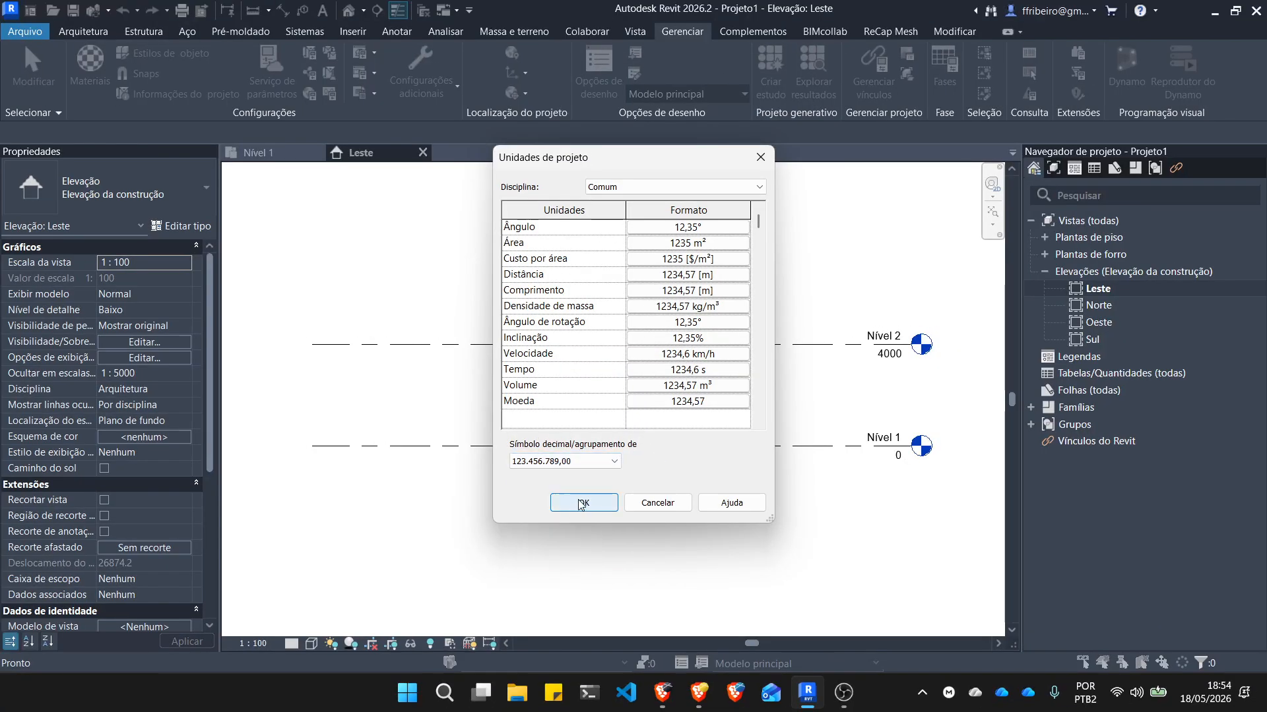
click(581, 502)
scroll(981, 404, up, 1)
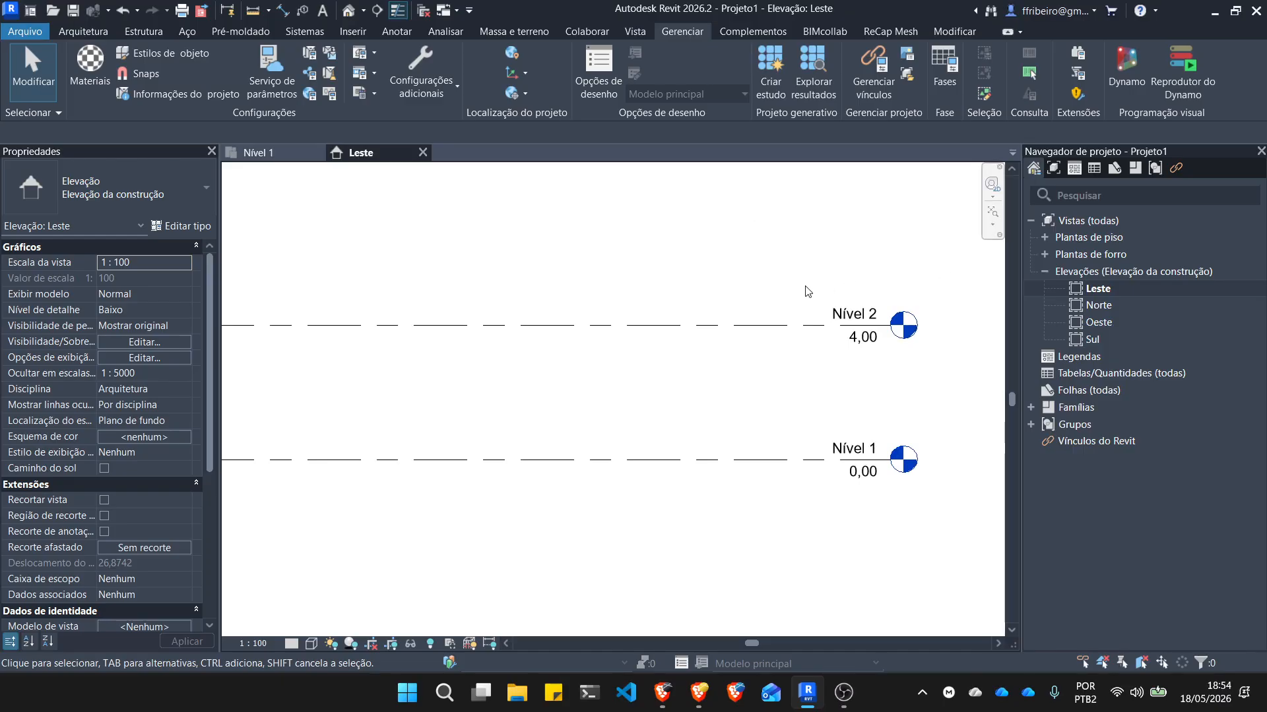
scroll(799, 337, down, 2)
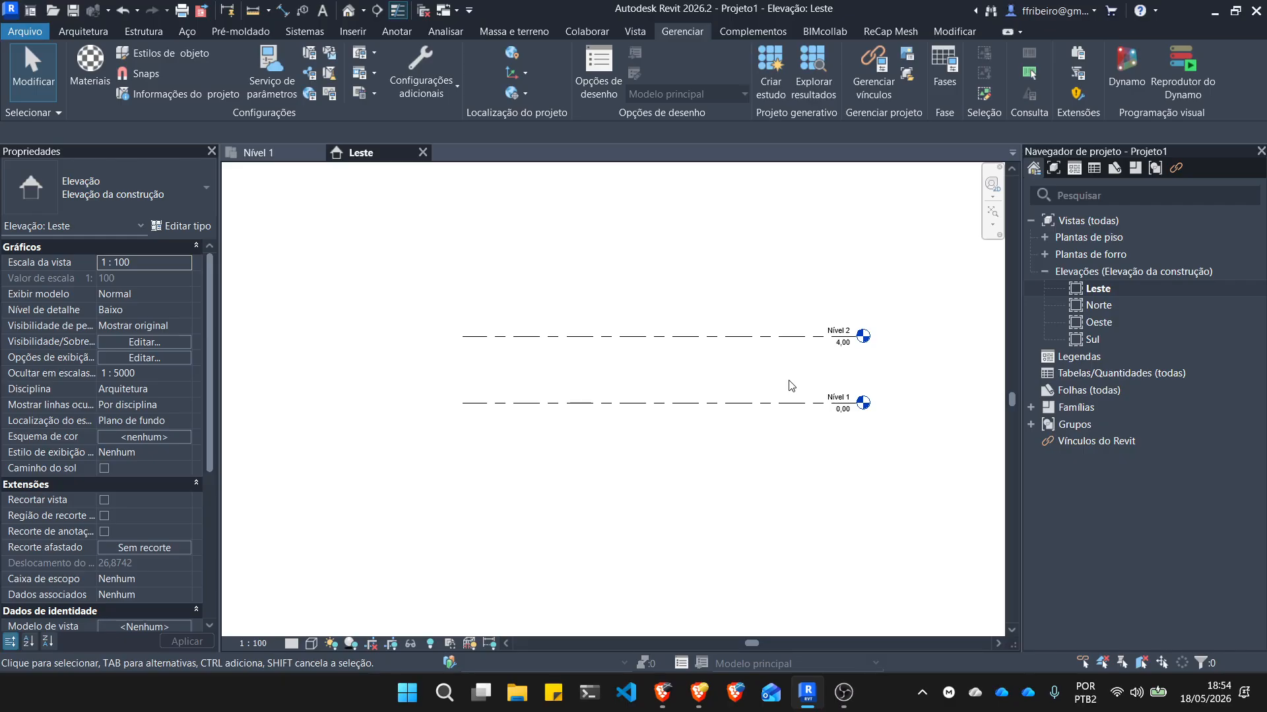
scroll(764, 384, up, 1)
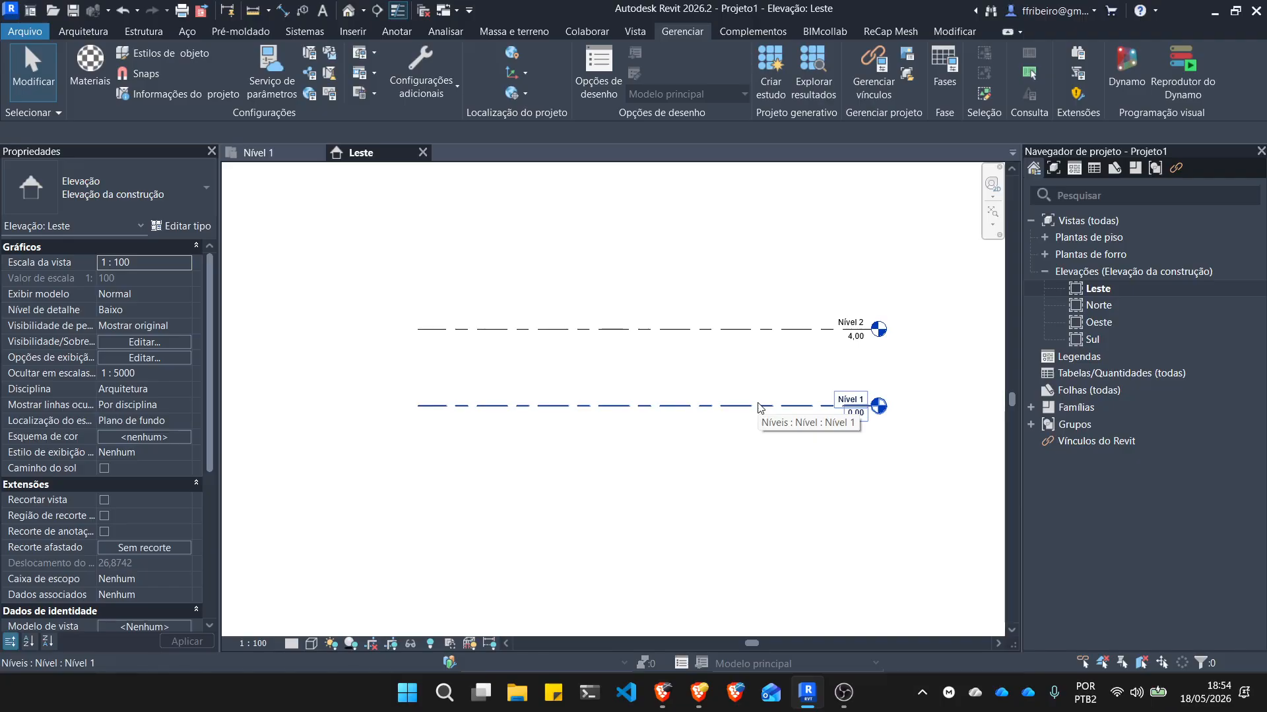
scroll(801, 409, up, 2)
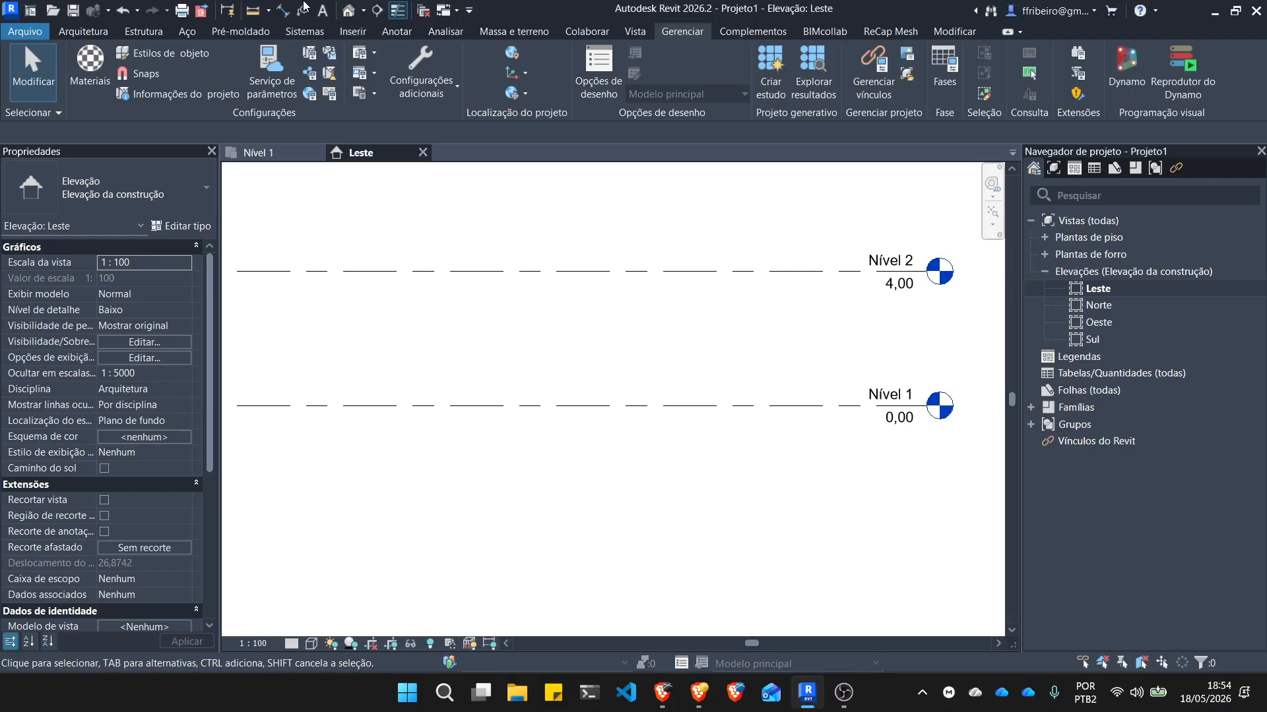
Compare the availability of the Level (Nível) tool in the Nível 1 floor plan and in the Leste elevation.
click(99, 33)
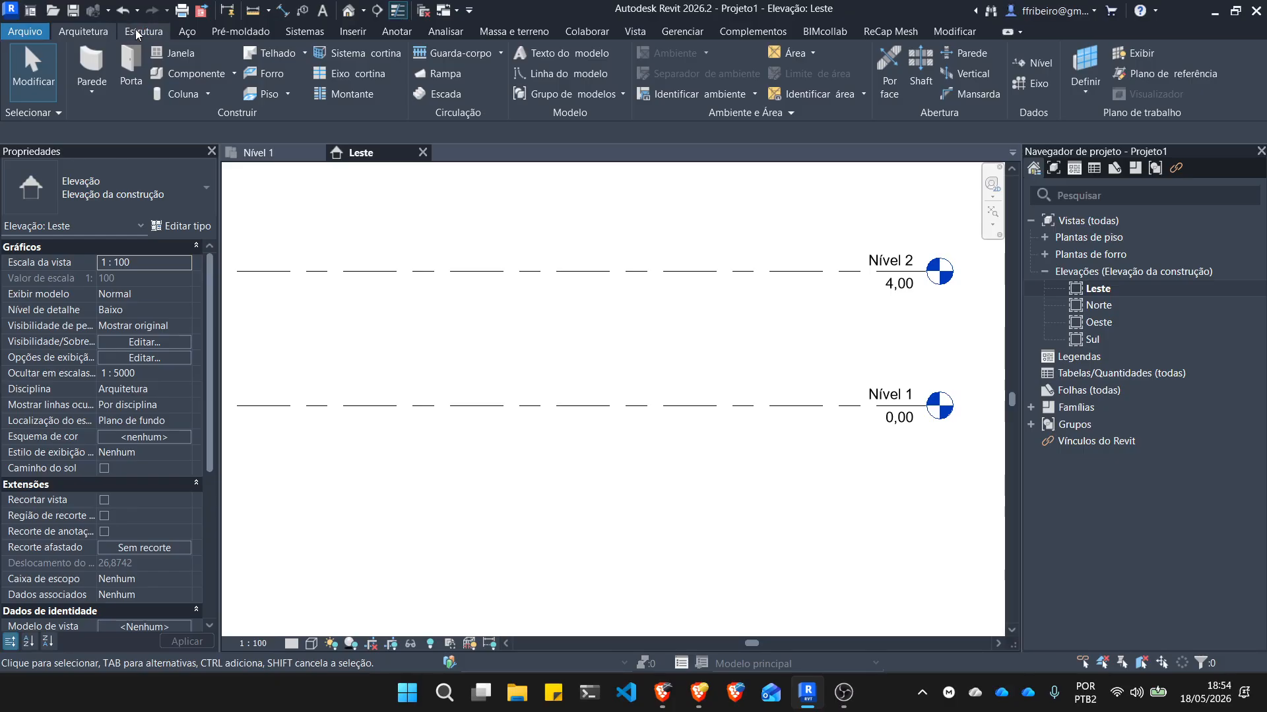
click(137, 35)
click(98, 33)
click(1030, 63)
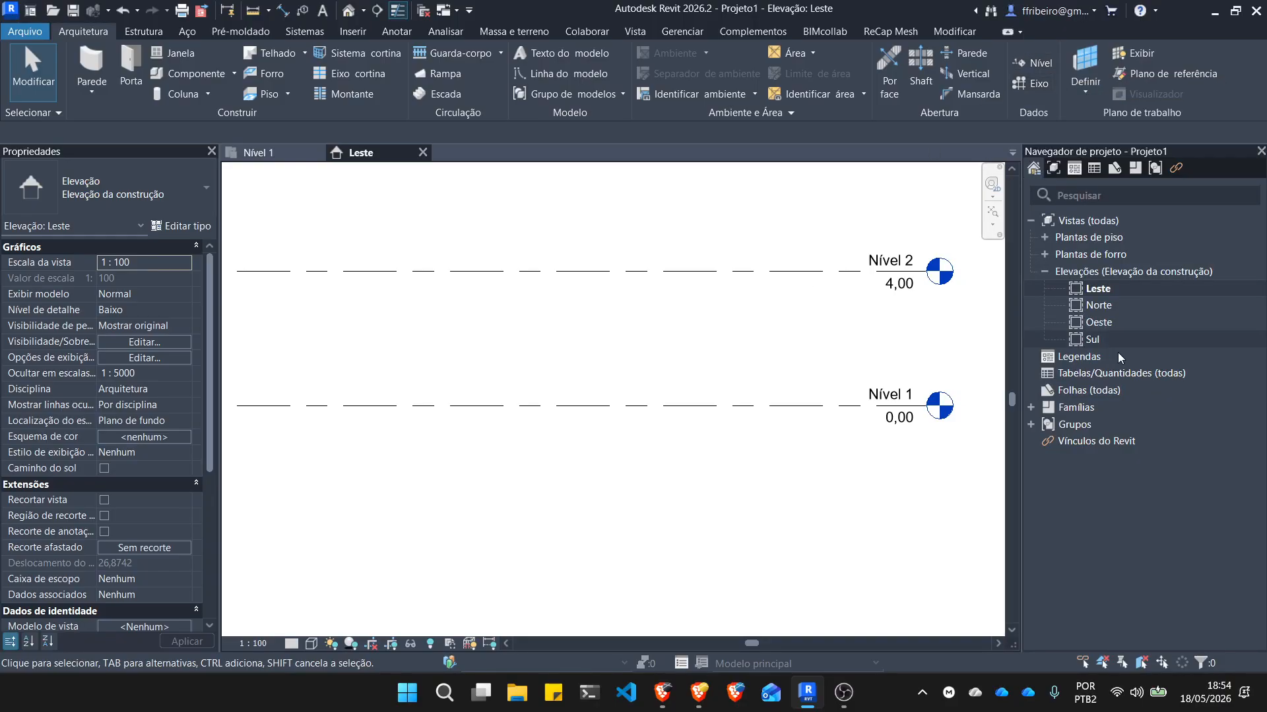
click(1046, 237)
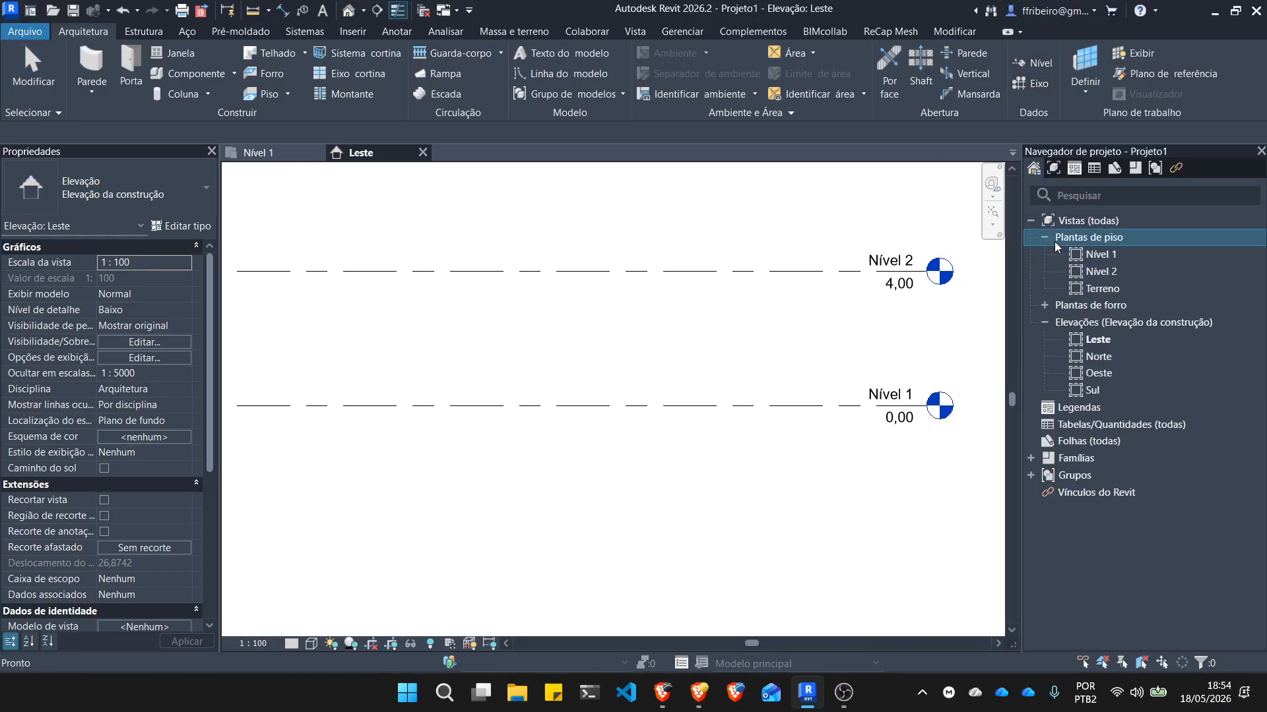
double_click(1098, 257)
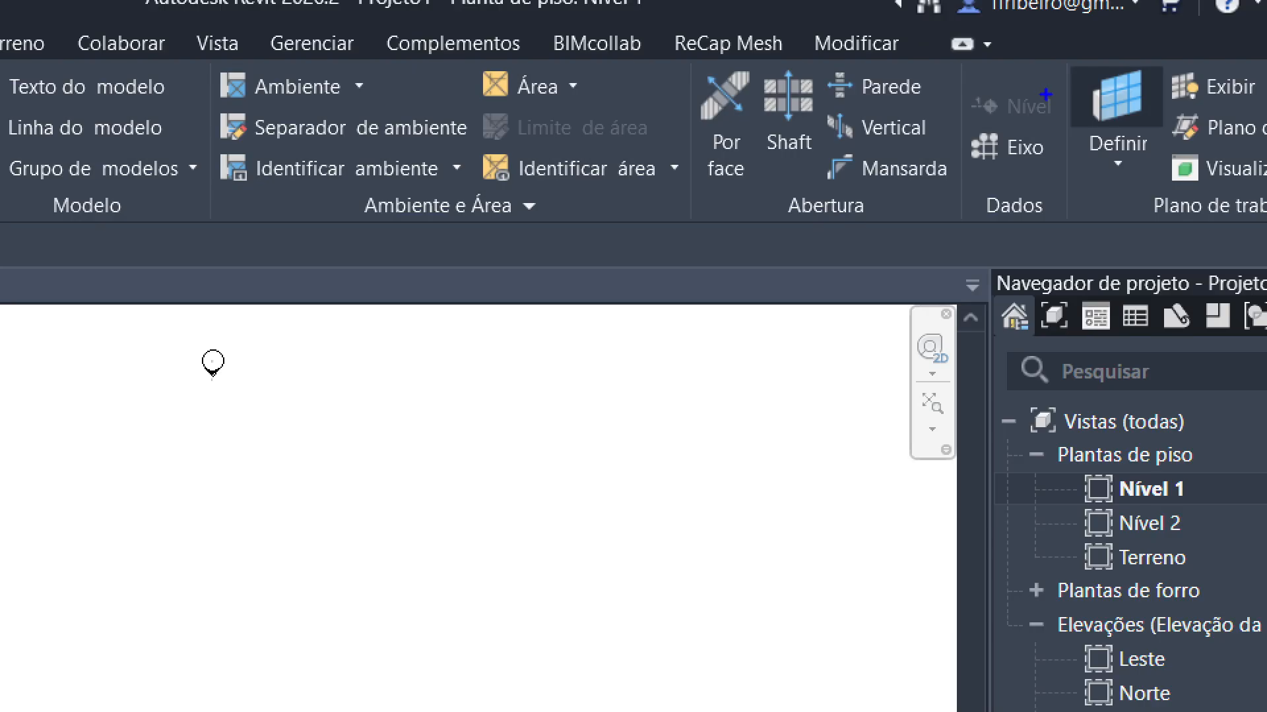
mouse_move(1047, 91)
mouse_down()
mouse_move(932, 97)
mouse_move(1064, 85)
mouse_up()
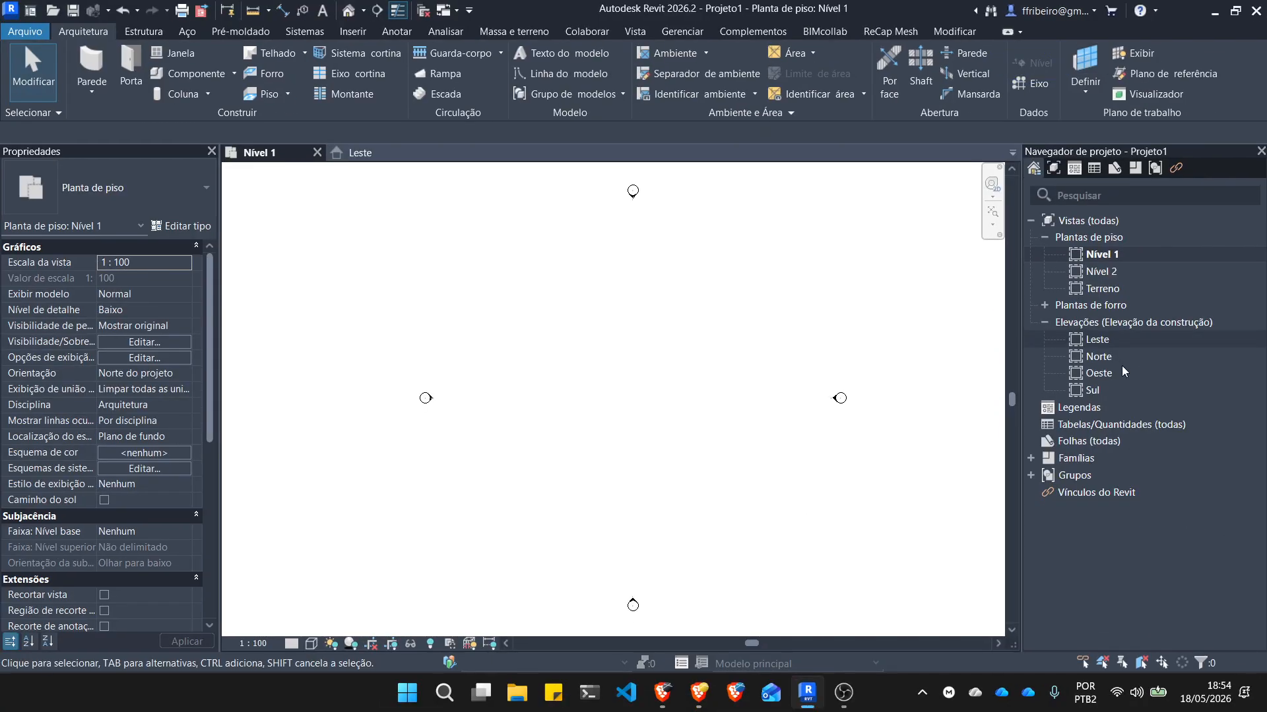
double_click(1115, 341)
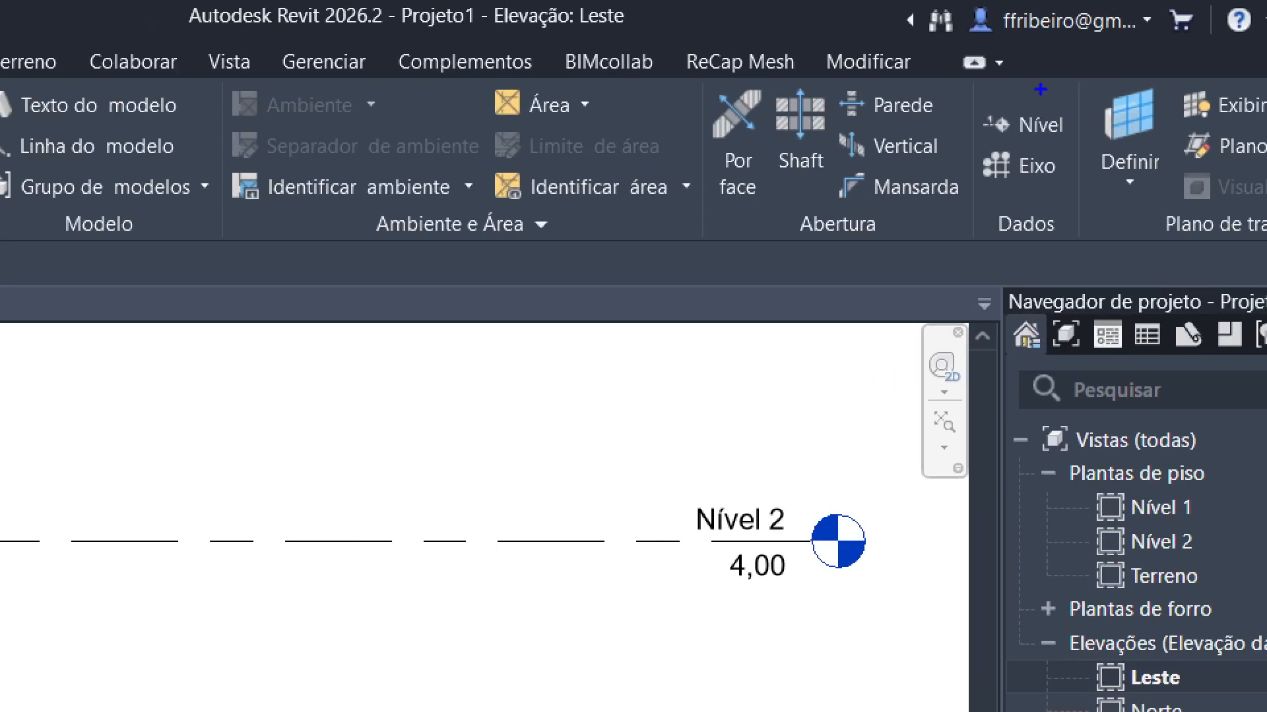
drag(1065, 48, 1018, 78)
mouse_move(990, 157)
mouse_down()
mouse_move(1099, 96)
mouse_move(1079, 90)
mouse_up()
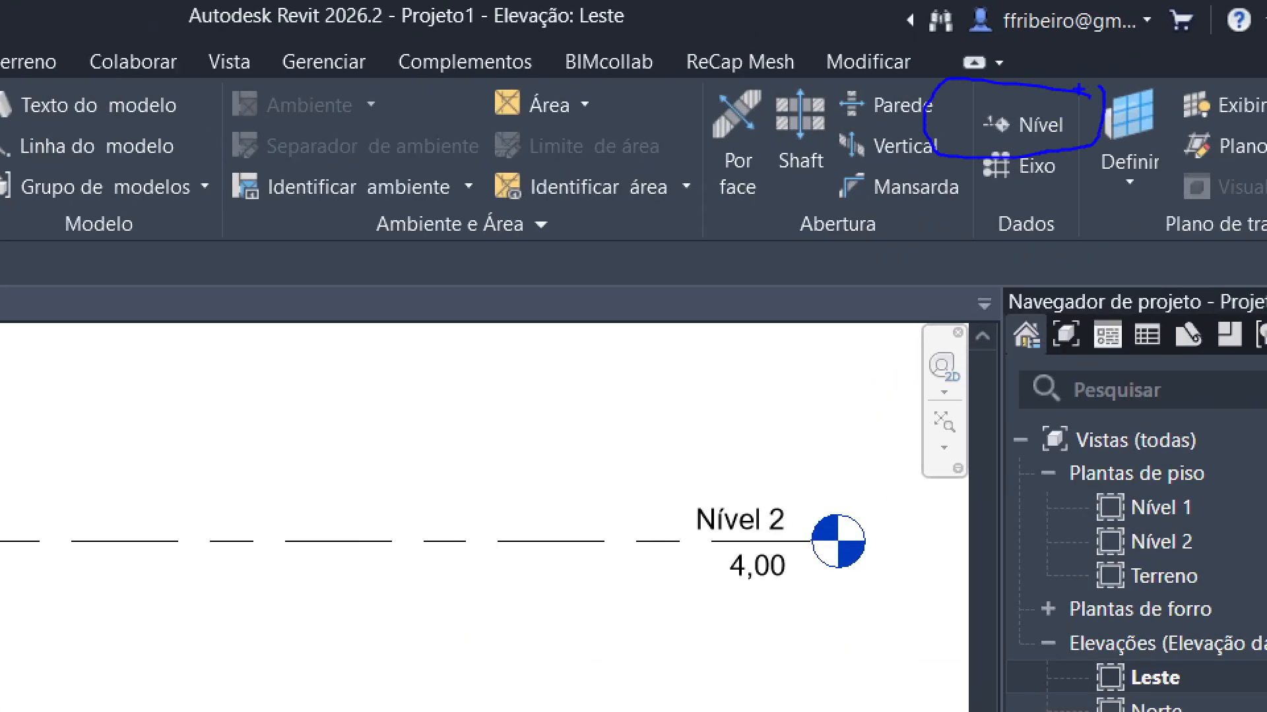
key(Escape)
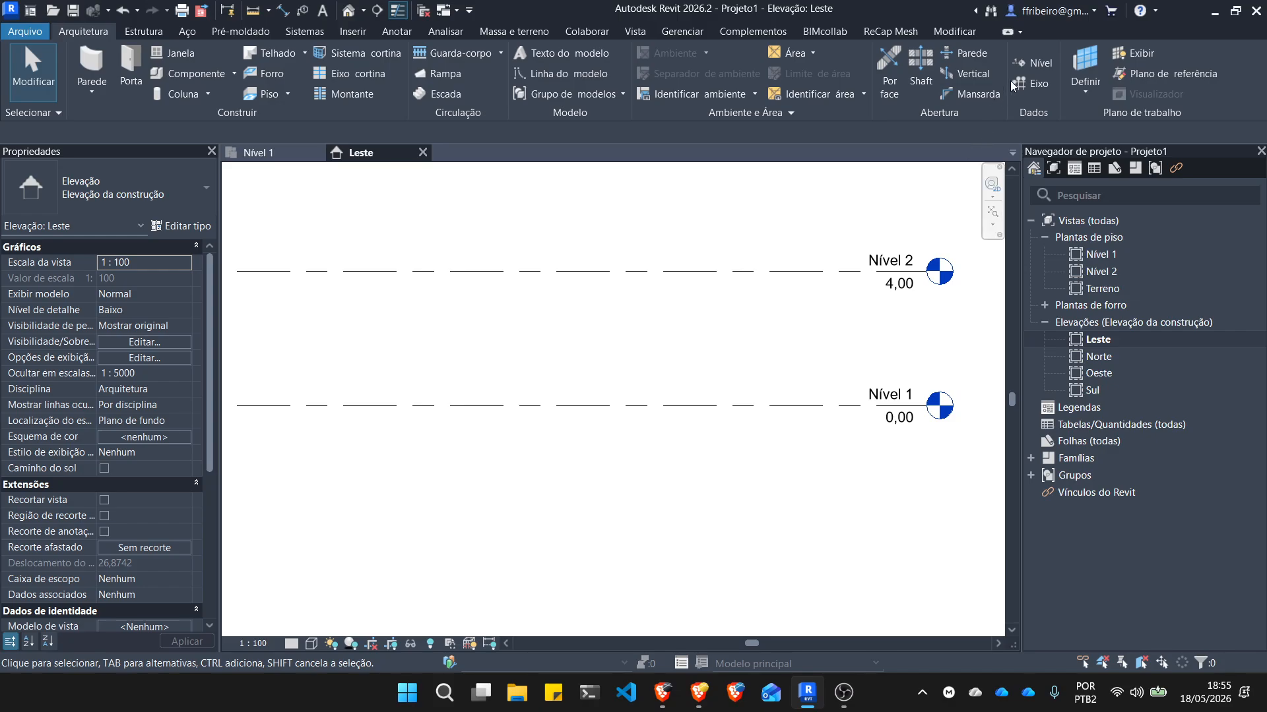
Draw a new level in the Leste elevation 2.50 m below Nível 1, aligned with the ends of the existing levels.
click(1021, 63)
scroll(540, 454, down, 2)
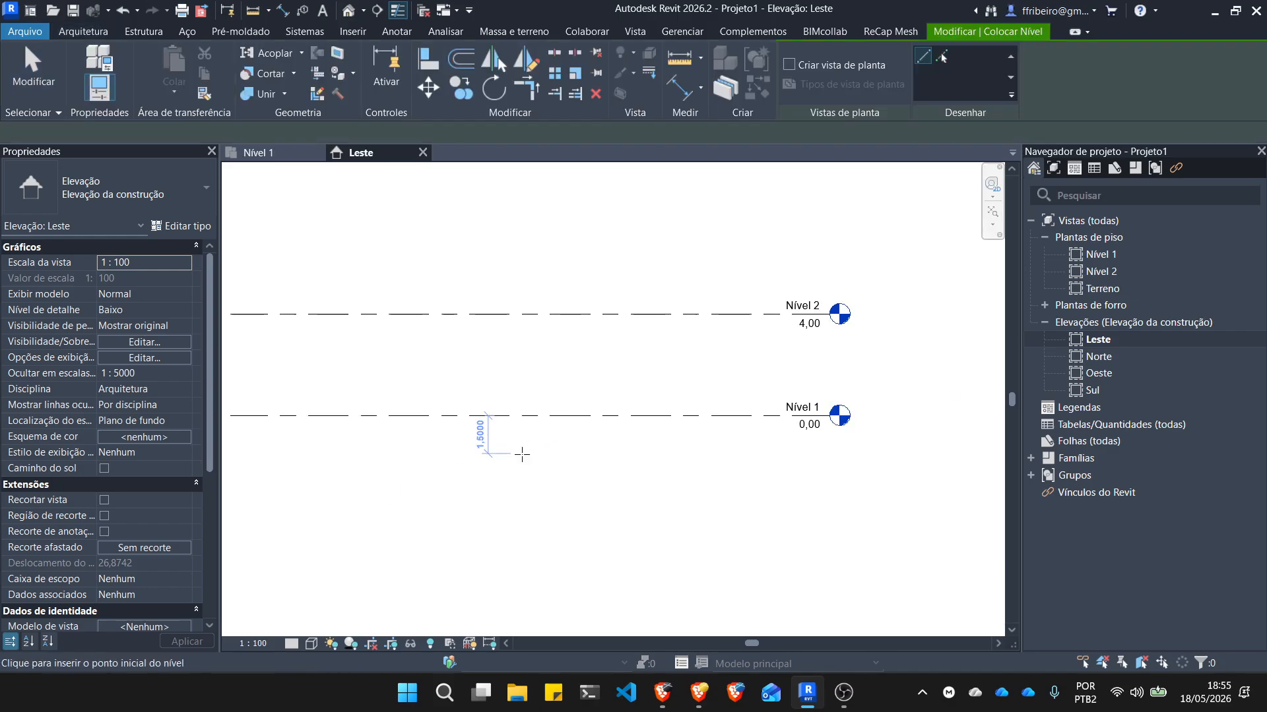
click(310, 473)
click(765, 473)
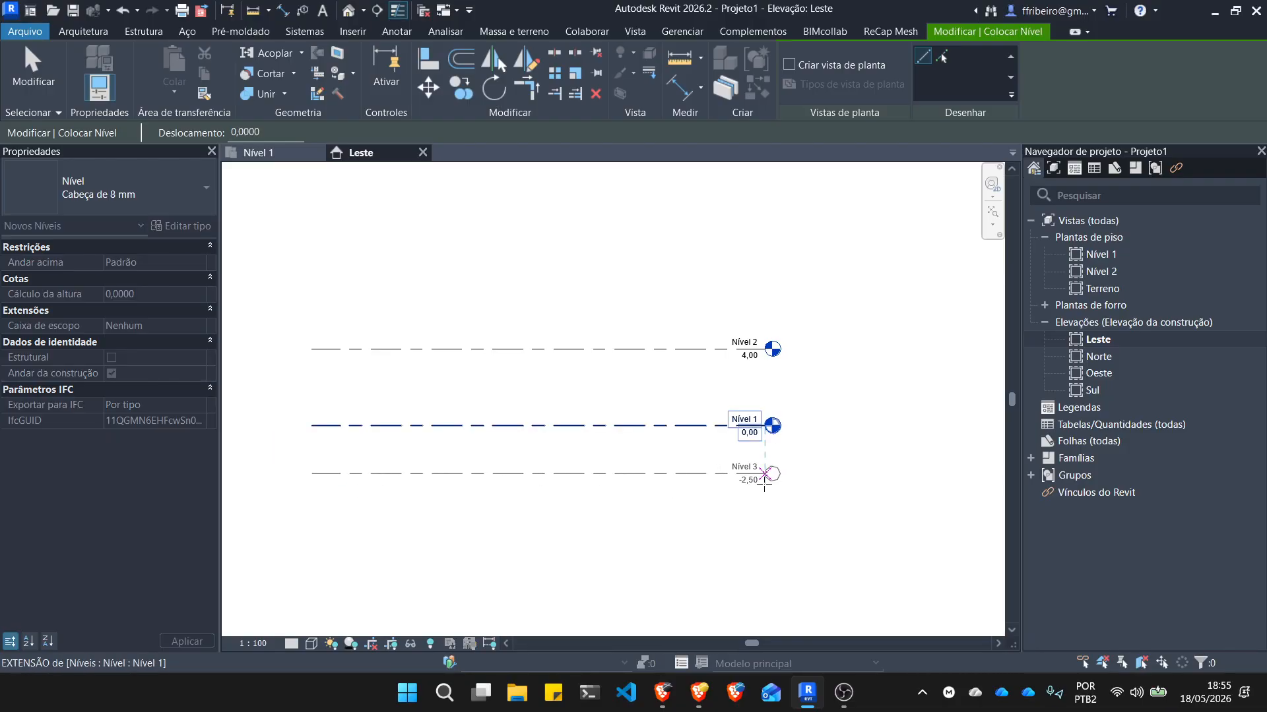
scroll(758, 495, up, 3)
key(Escape)
key(Escape)
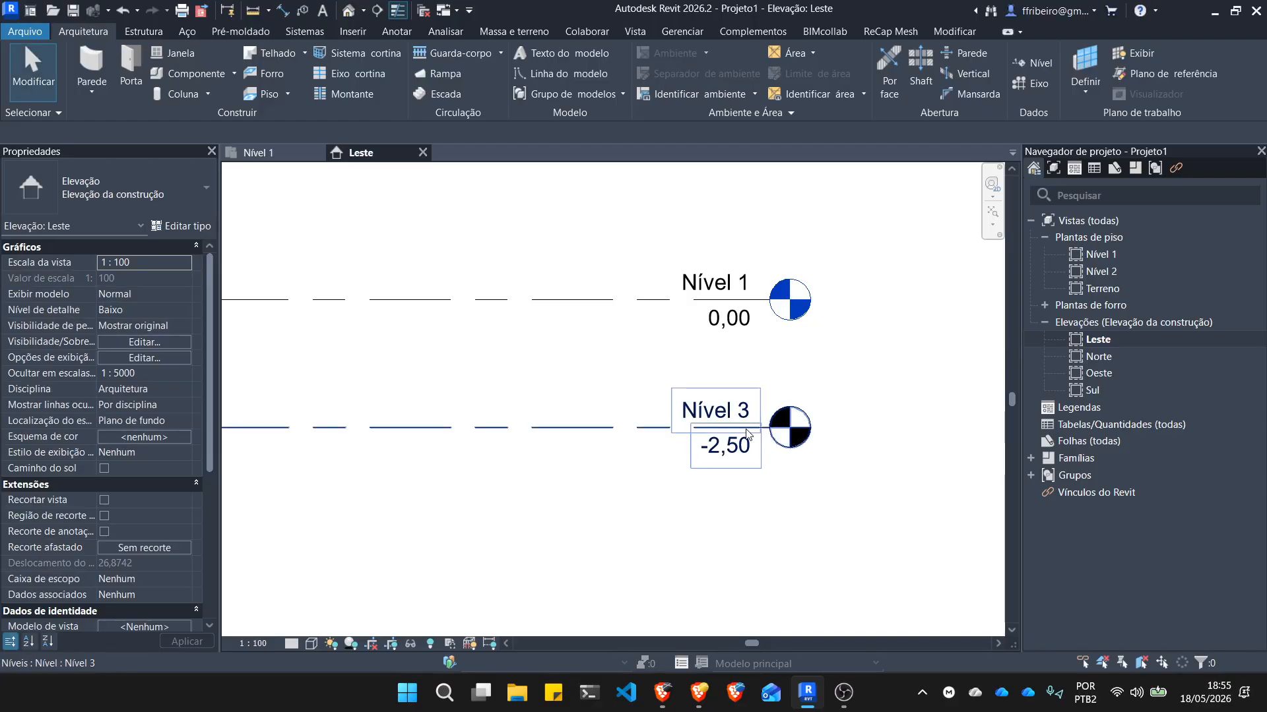
Set the elevation of Nível 1 to 1 m.
scroll(825, 436, up, 2)
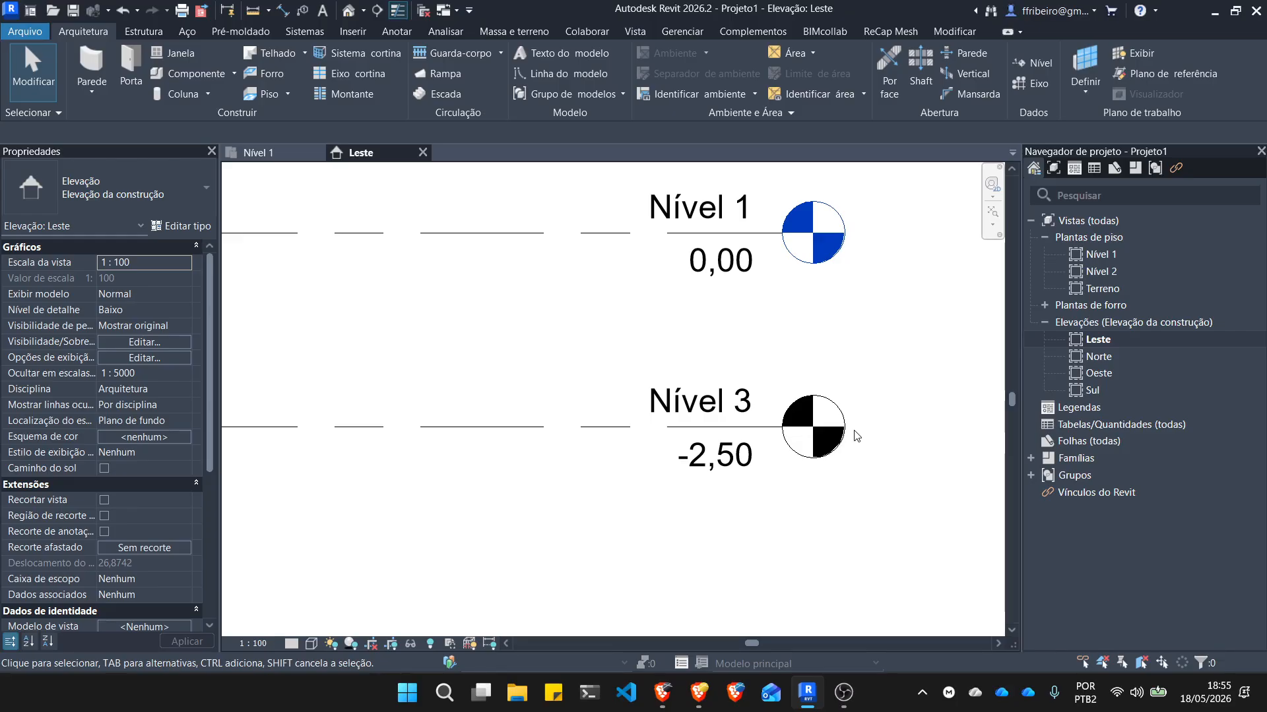
scroll(861, 429, down, 3)
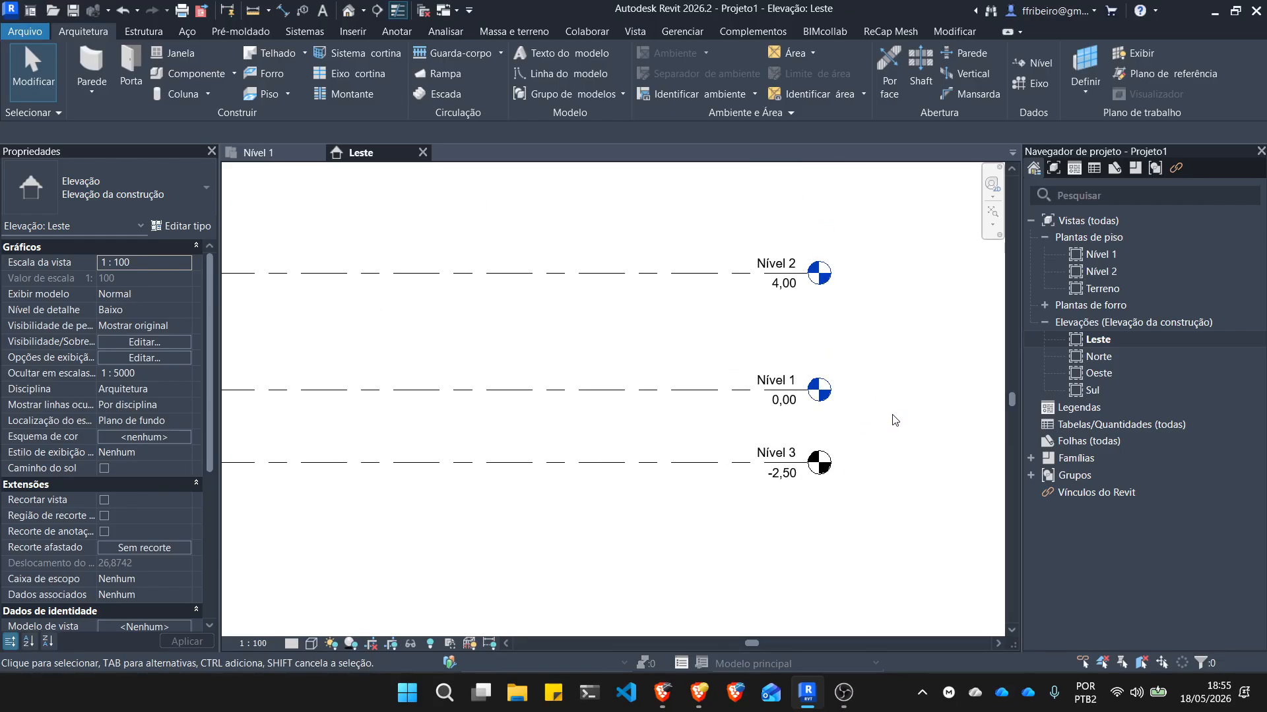
scroll(795, 407, up, 3)
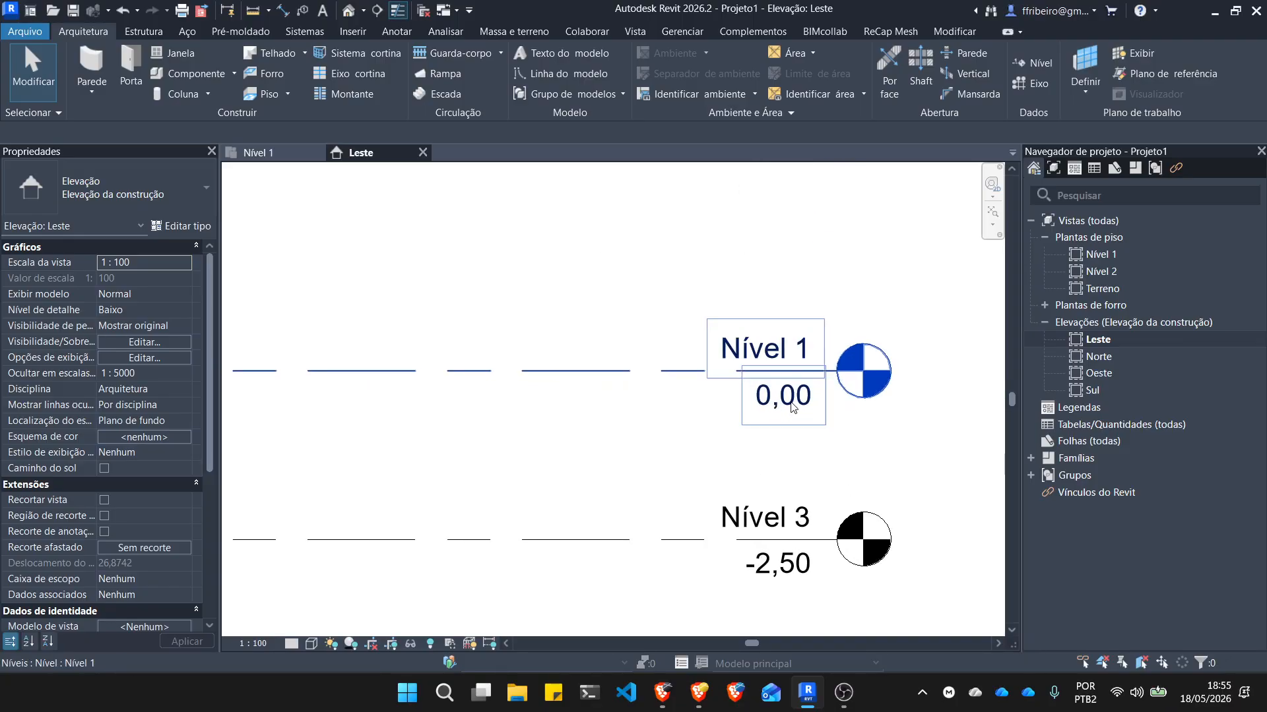
click(792, 406)
click(790, 398)
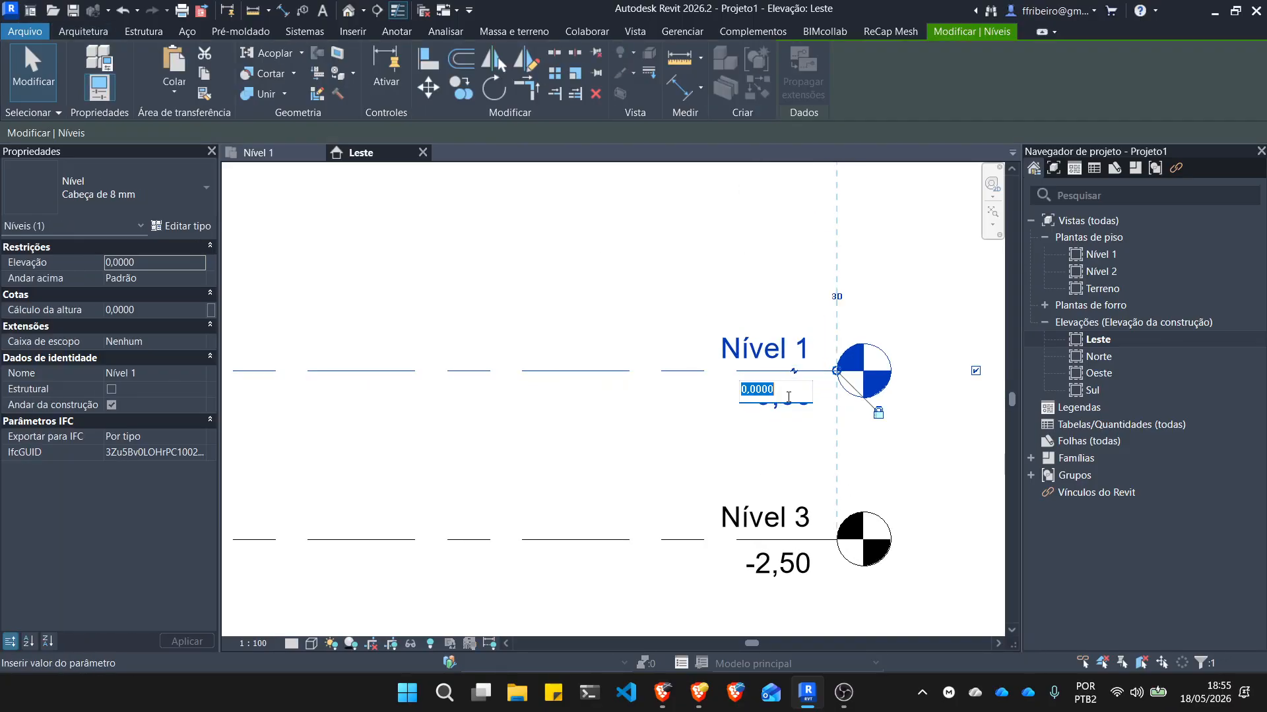
text(1)
key(Return)
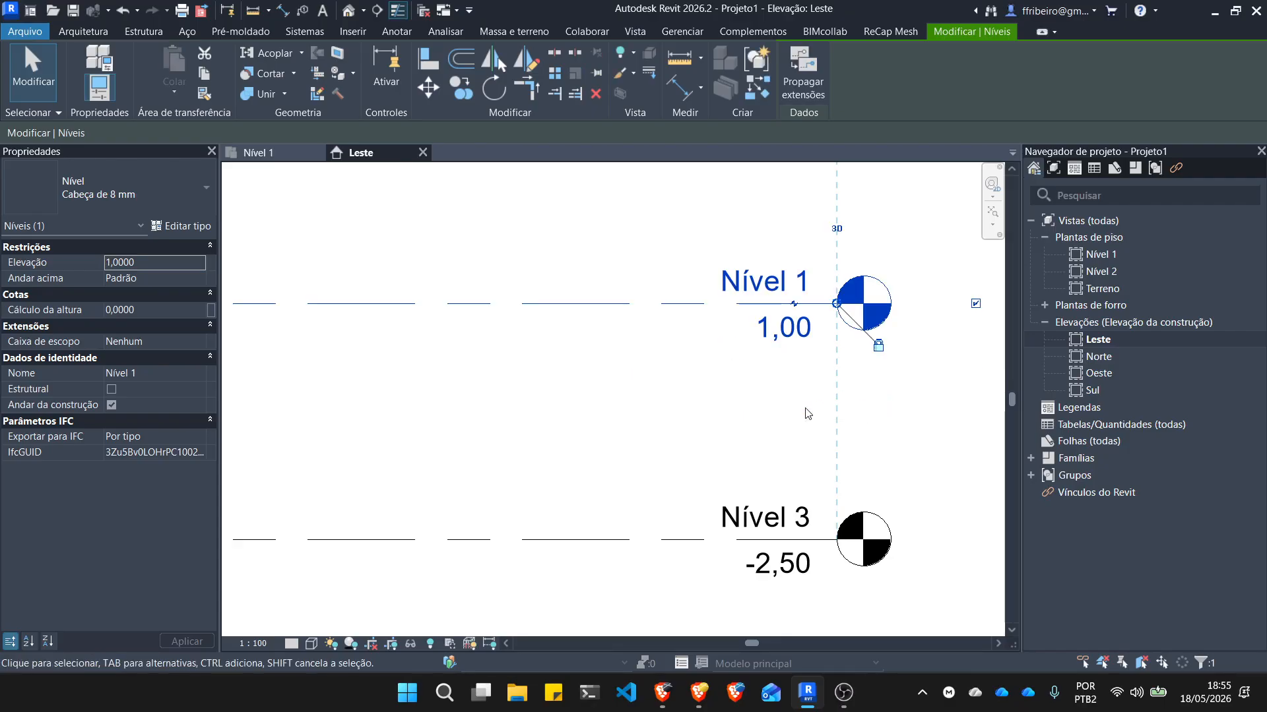
Set the elevation of Nível 3 to 0 m in the Leste elevation.
click(798, 463)
double_click(782, 563)
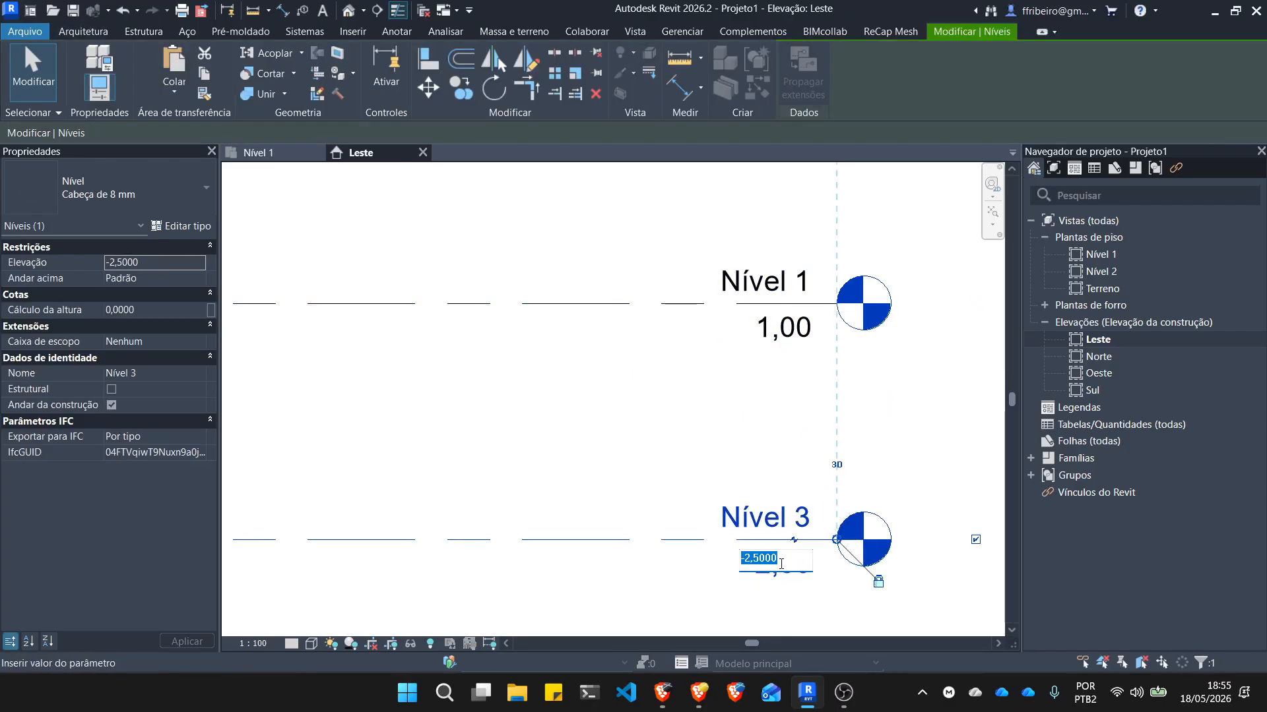
text(0)
key(Return)
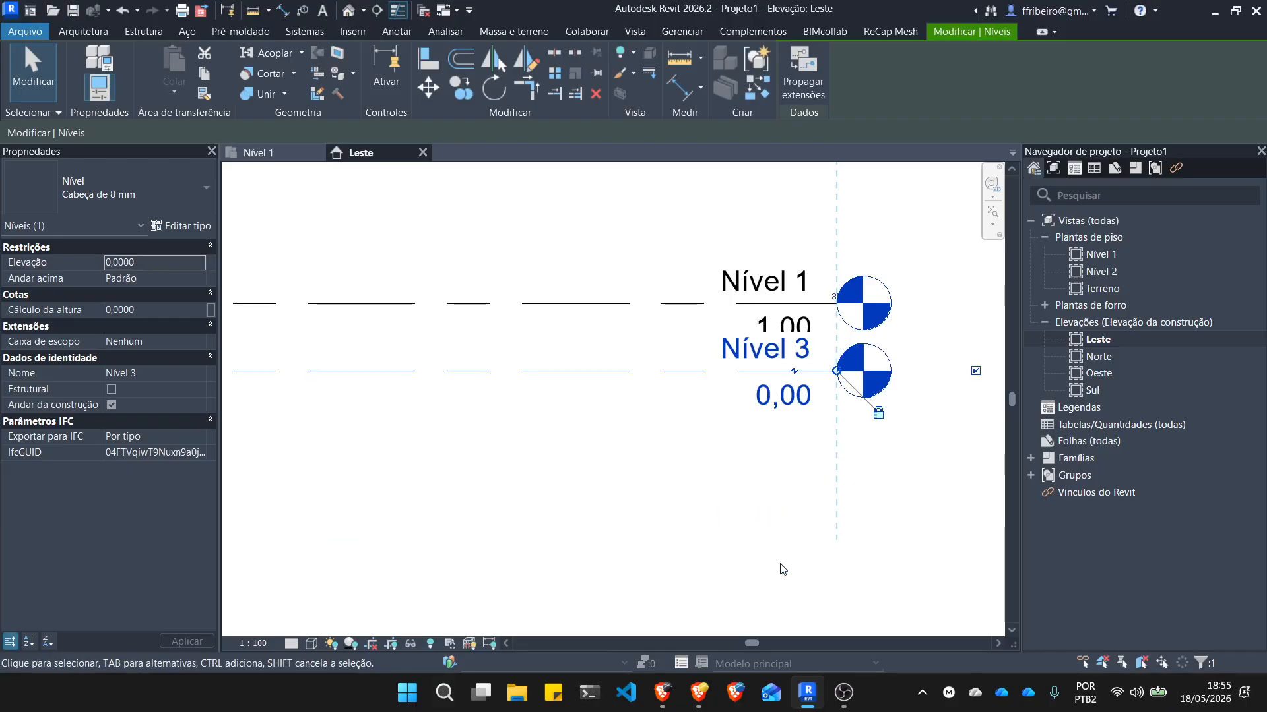
click(783, 569)
Rename the Nível 3 level as ref_terreno.
scroll(723, 345, up, 4)
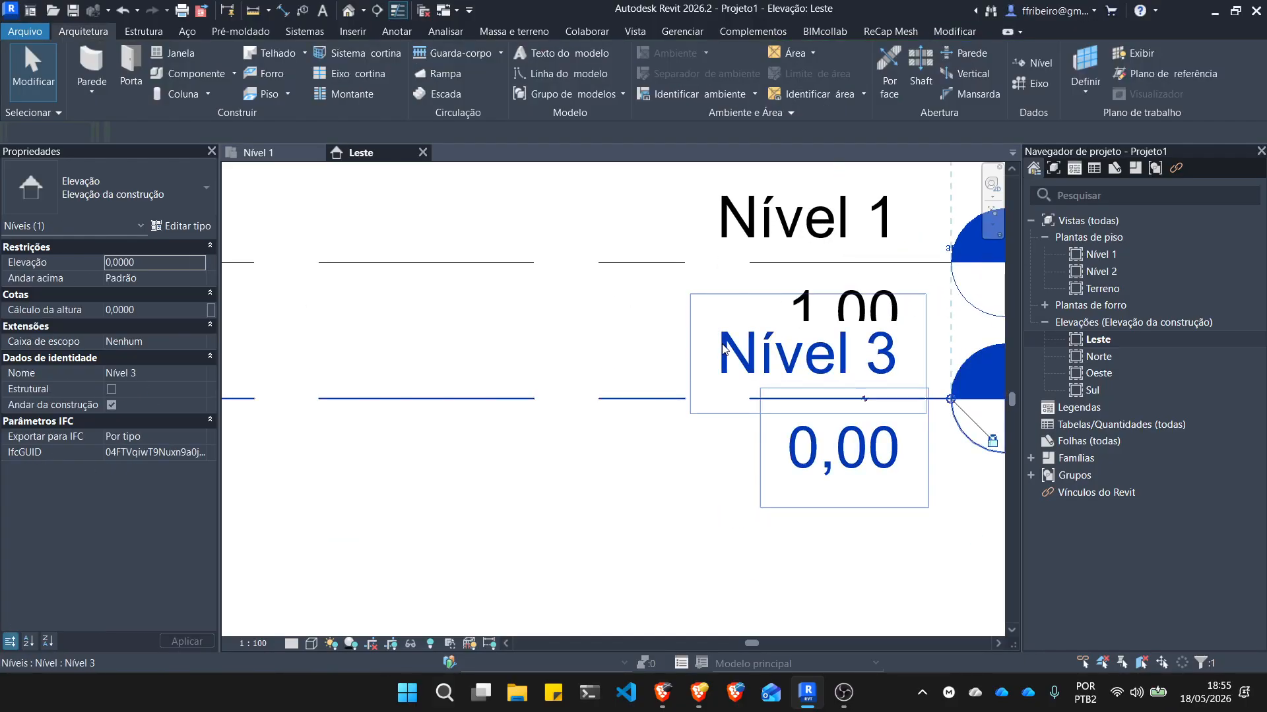
click(723, 349)
click(724, 349)
text(ref )
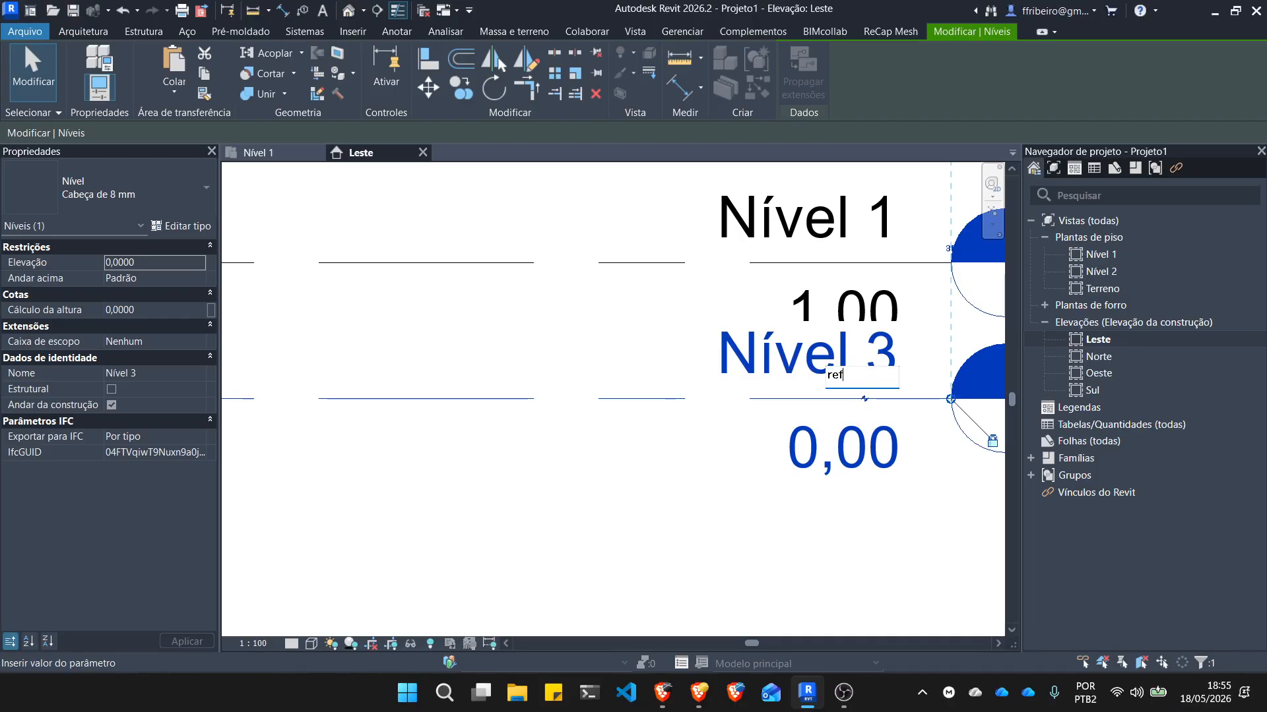
text(terre)
key(BackSpace)
text(reno)
key(Return)
key(Escape)
scroll(644, 503, down, 2)
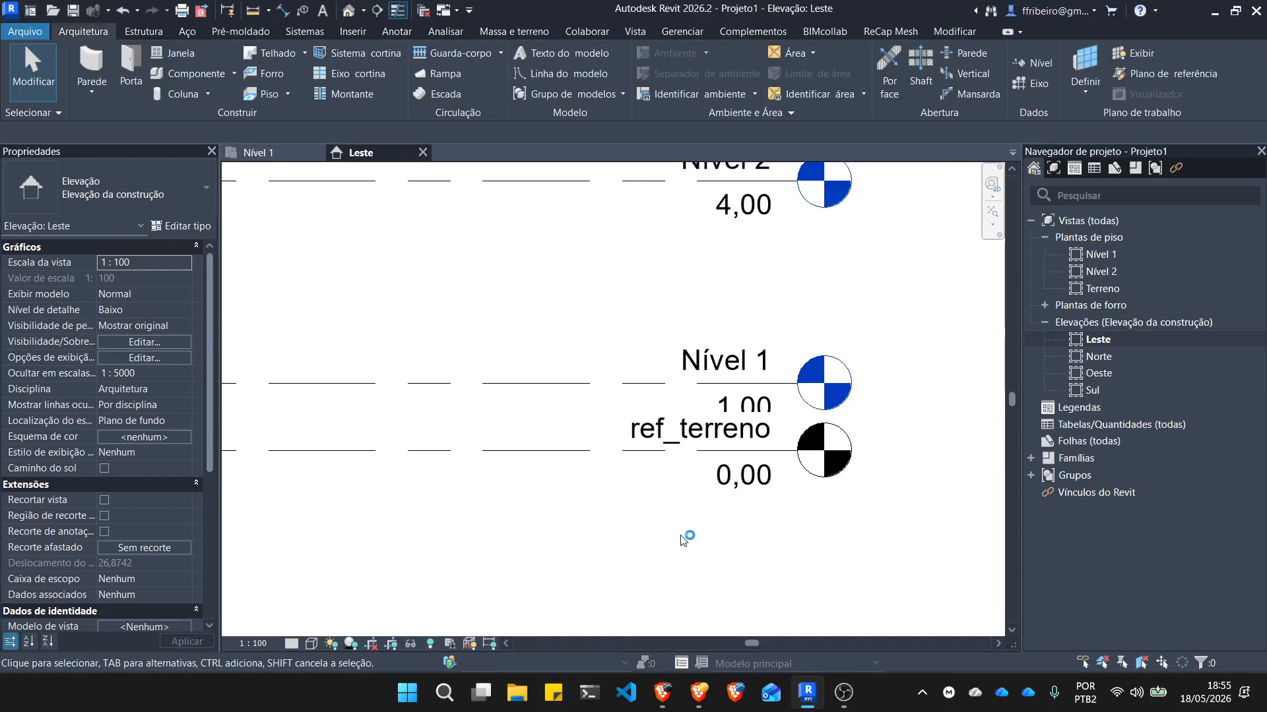
scroll(813, 424, down, 2)
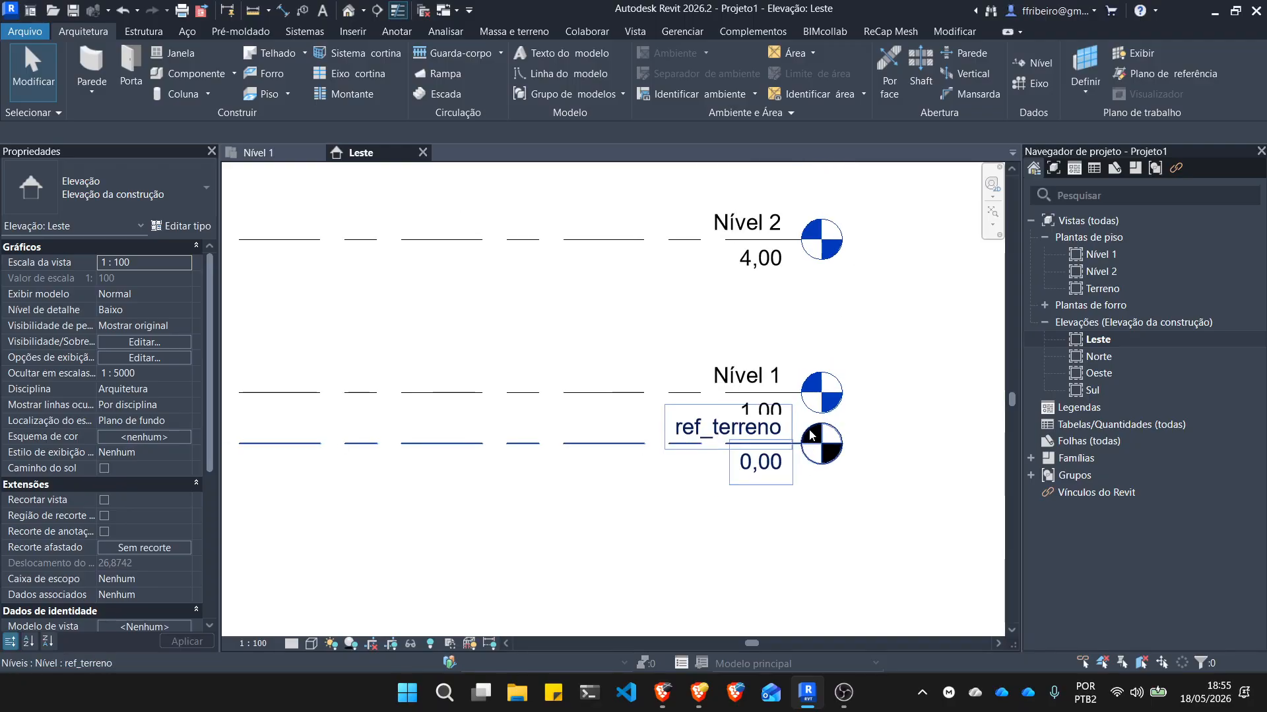
Open the Nível 2 and Nível 1 floor plans from their level heads, returning to the Leste elevation after each.
double_click(829, 249)
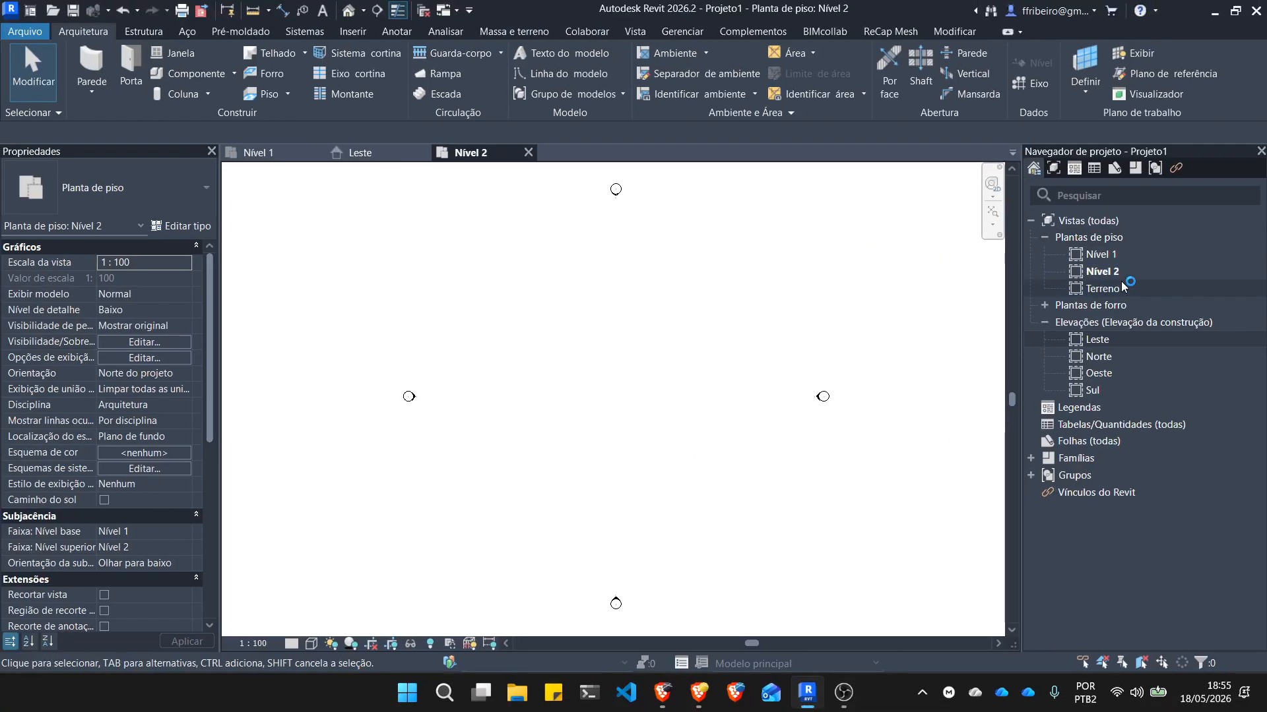
click(1106, 256)
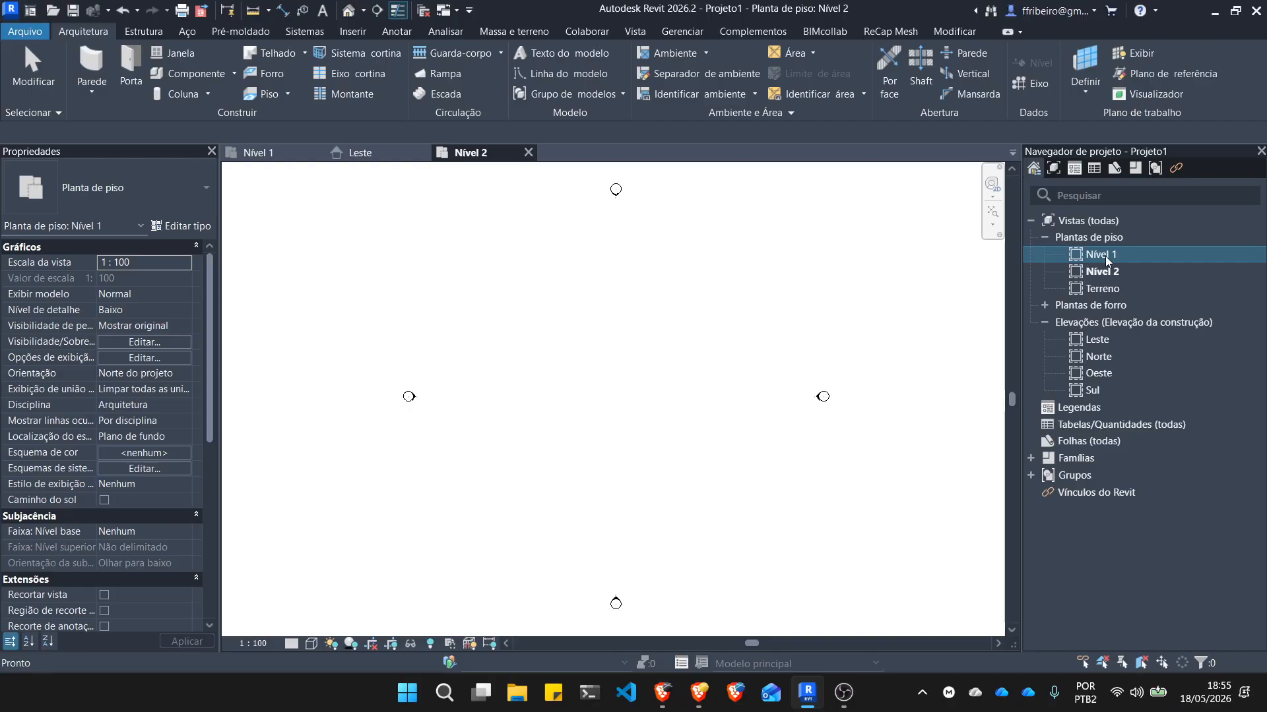
double_click(1098, 341)
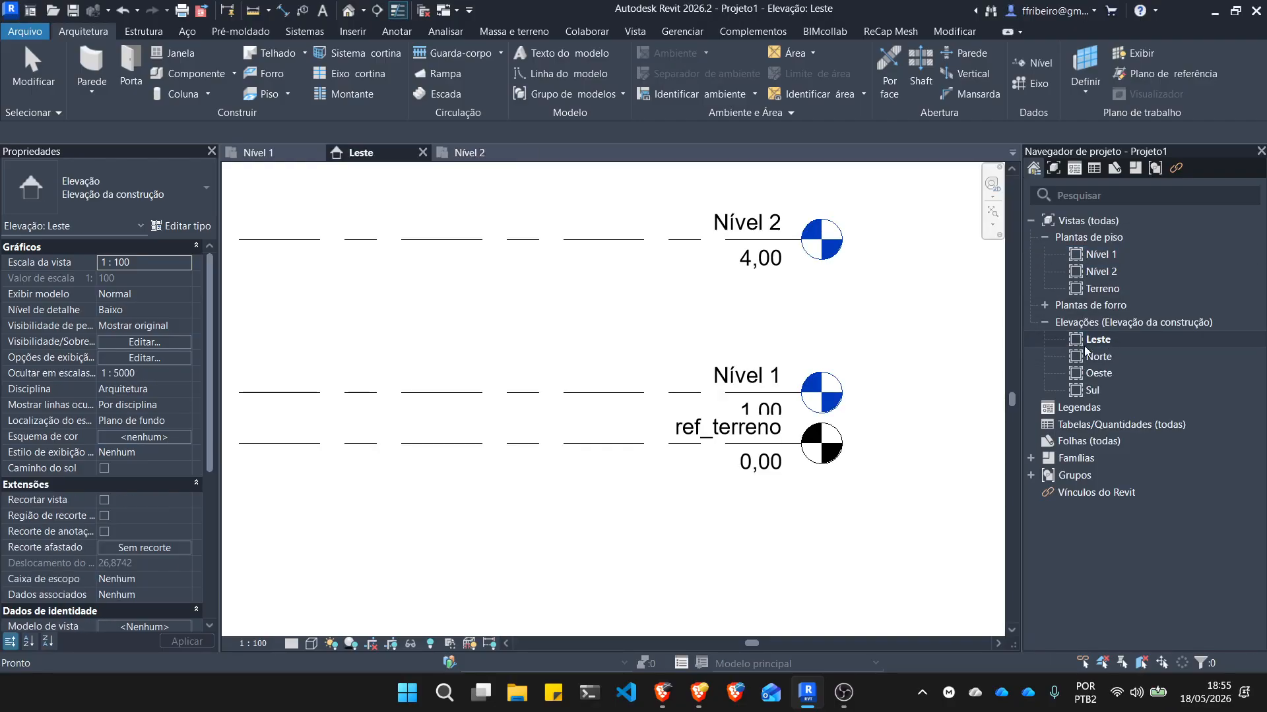
double_click(813, 388)
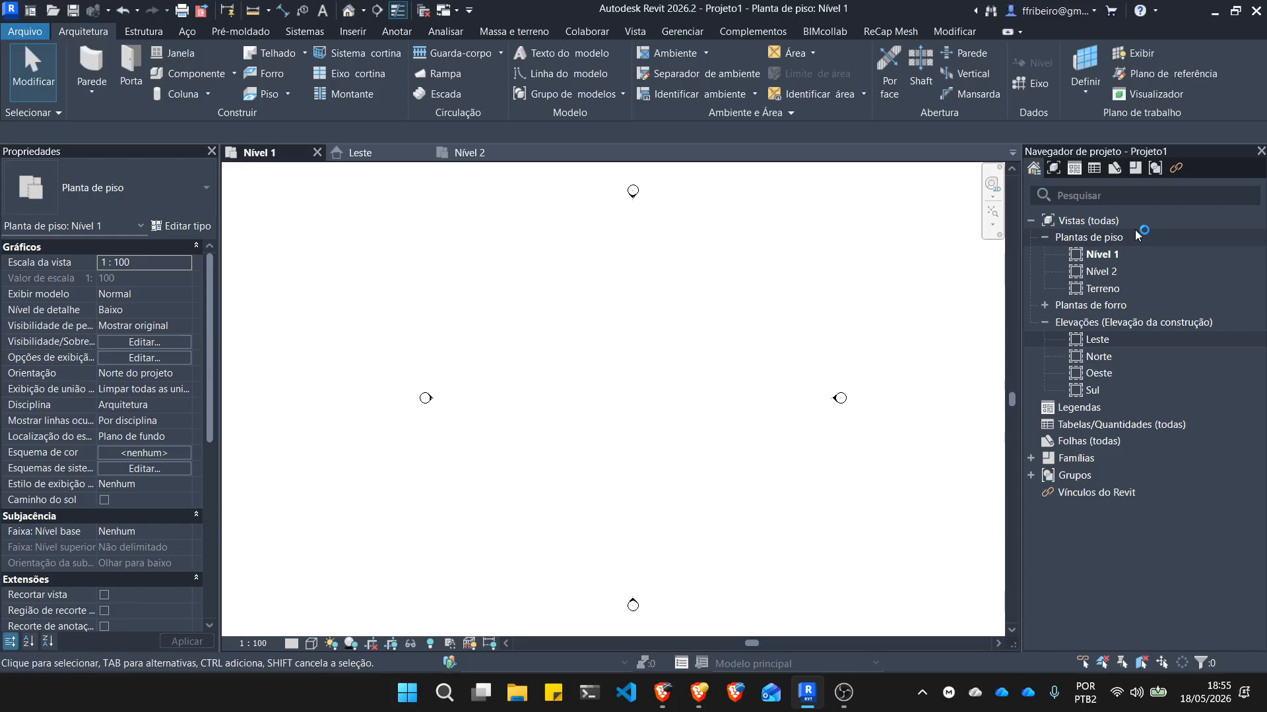
key(ctrl+1)
click(1100, 252)
mouse_move(1100, 252)
mouse_down()
mouse_move(860, 267)
mouse_move(1089, 256)
mouse_up()
key(Escape)
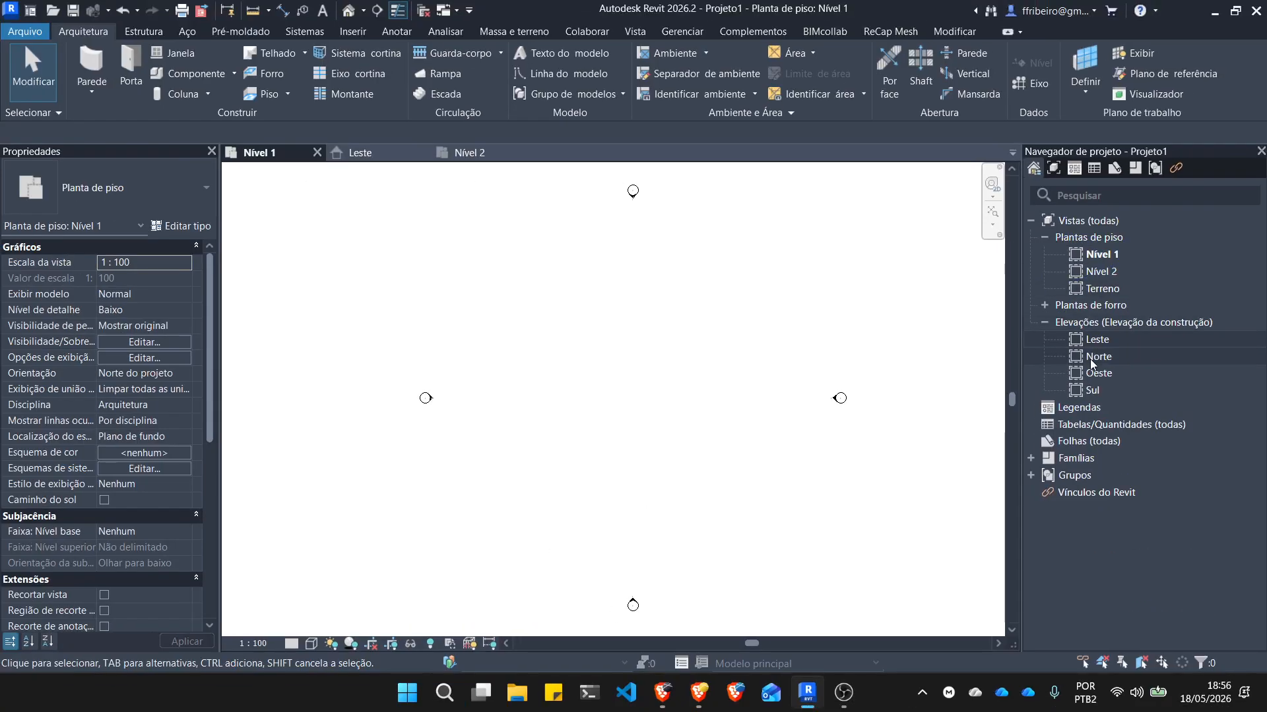
double_click(1099, 342)
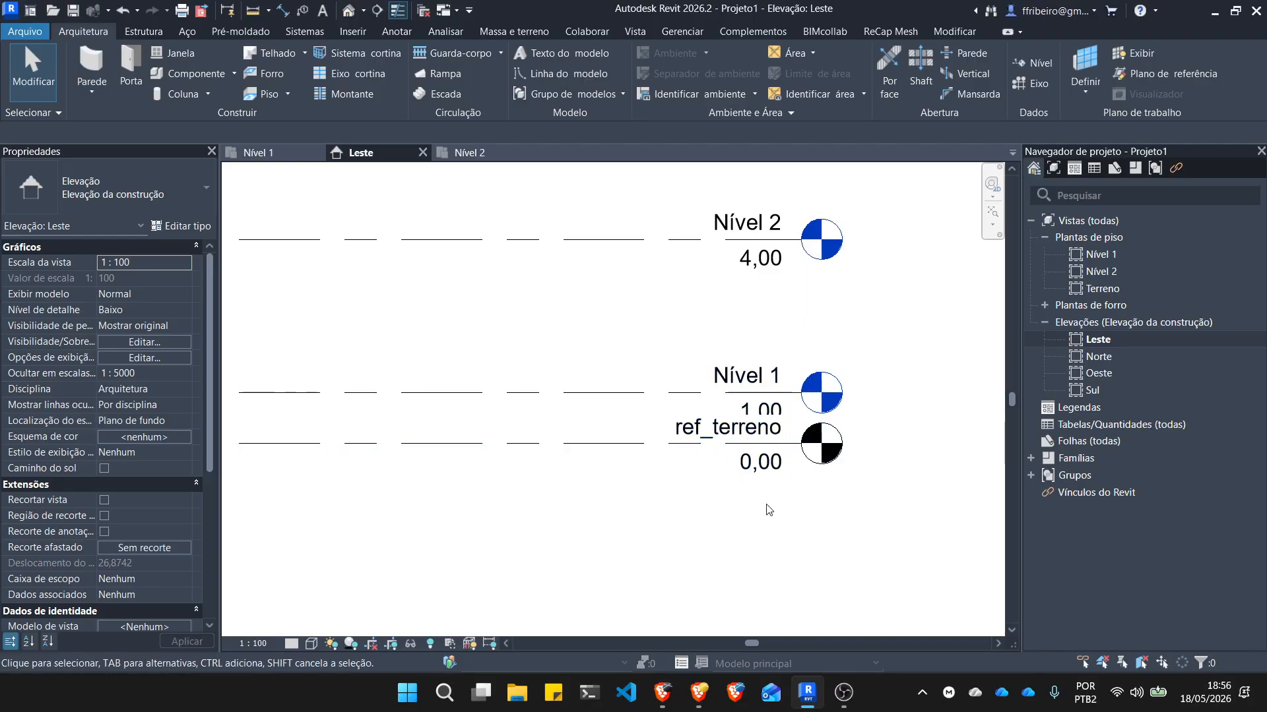
Set the Leste elevation's view scale to 1:50.
scroll(855, 481, down, 2)
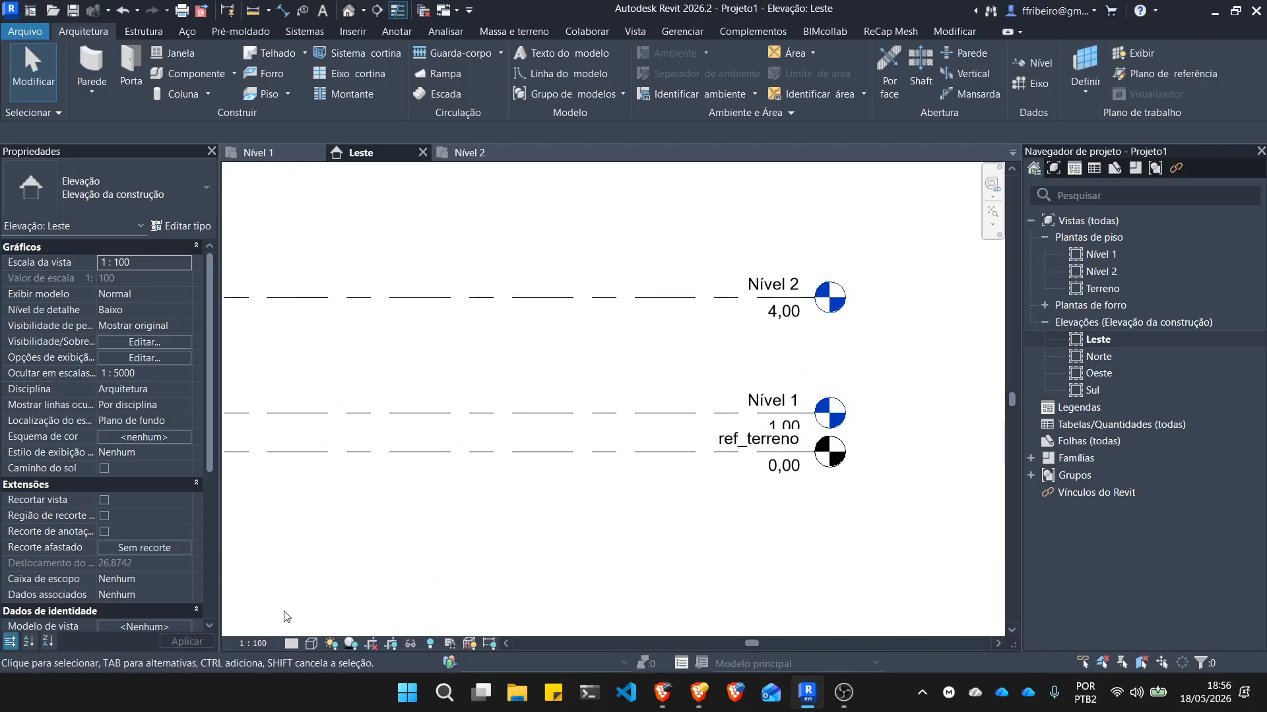
click(257, 643)
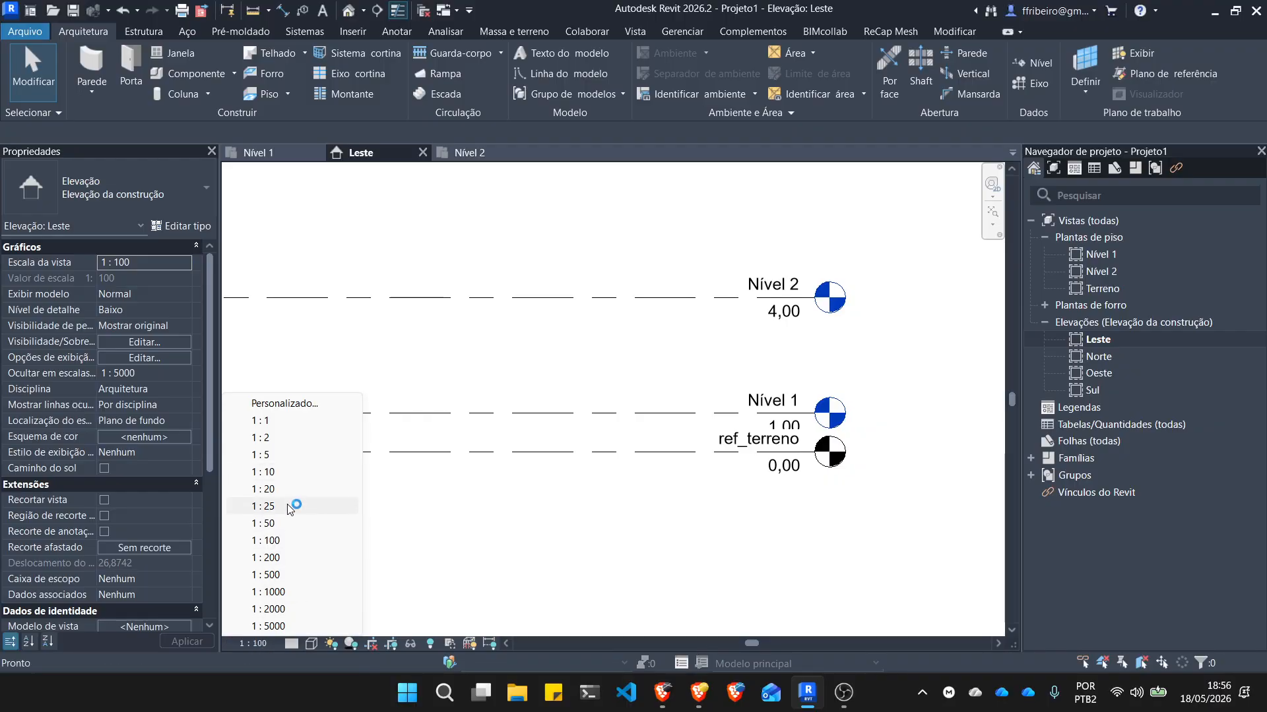
click(264, 524)
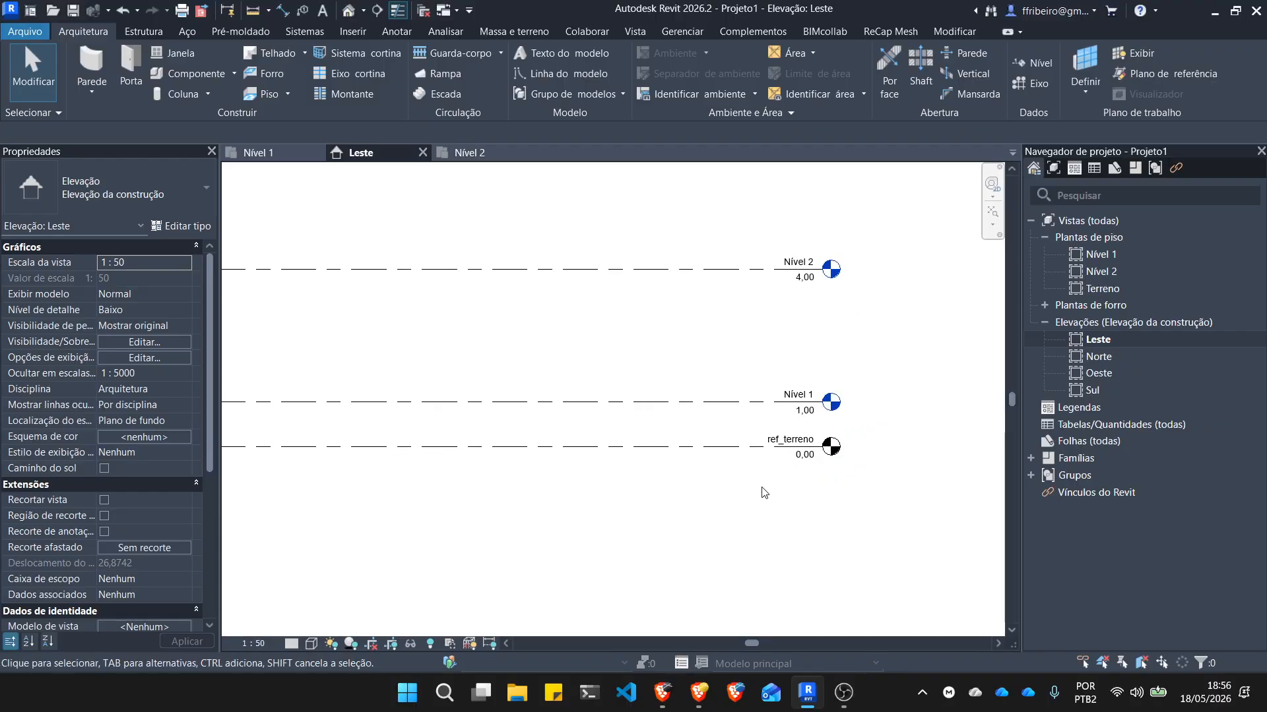
scroll(782, 480, up, 3)
scroll(818, 422, down, 5)
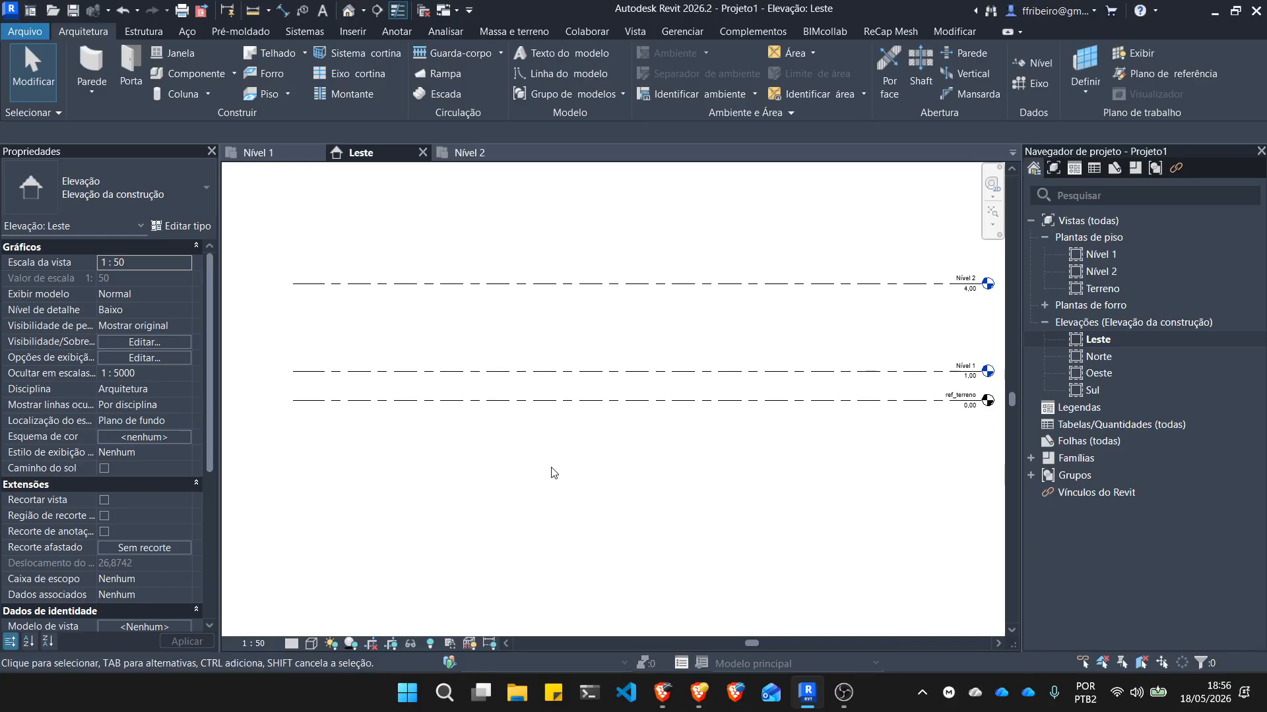
Look at the Nível 1 floor plan and return to the Leste elevation to examine the Nível 1 and ref_terreno levels.
double_click(1101, 254)
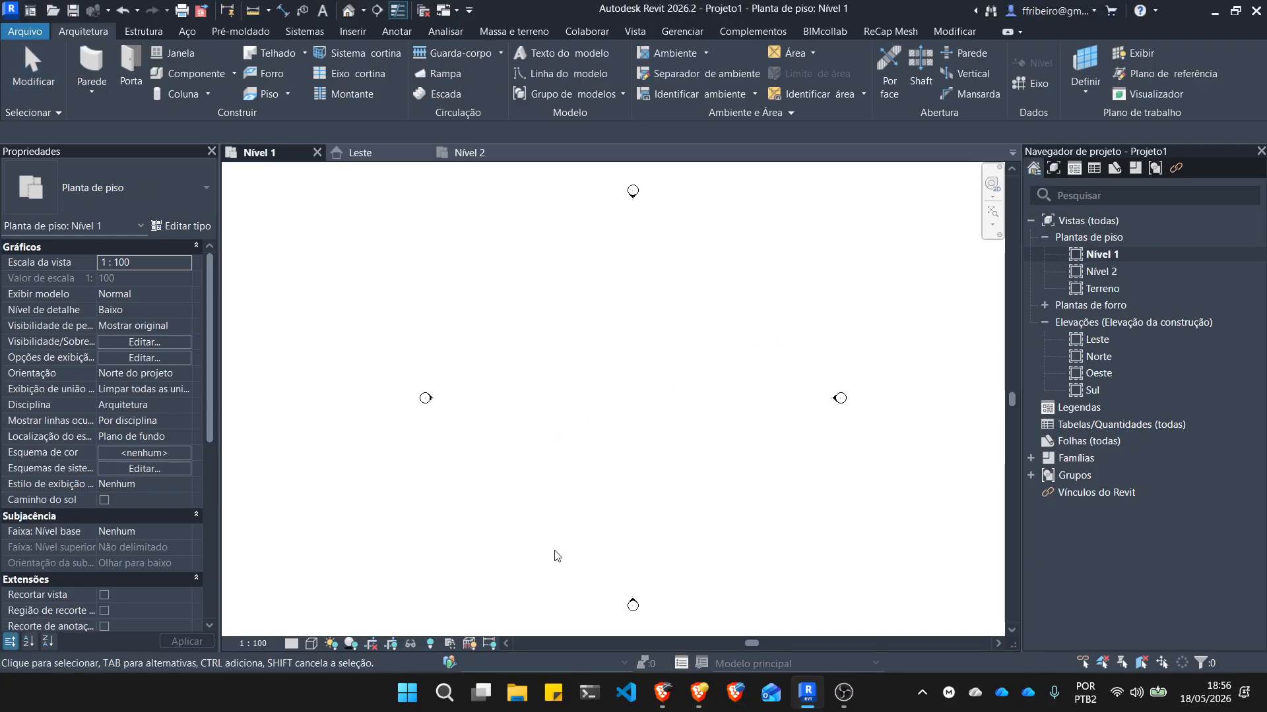
double_click(1086, 339)
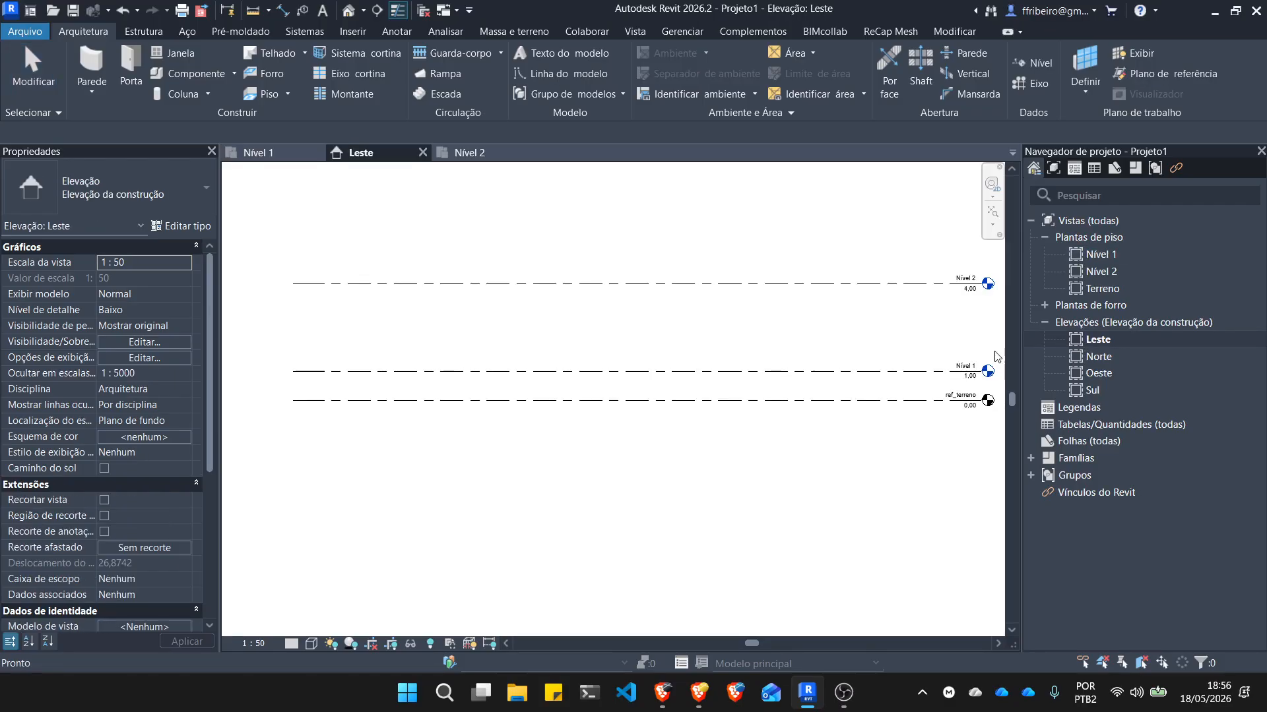
scroll(706, 388, up, 4)
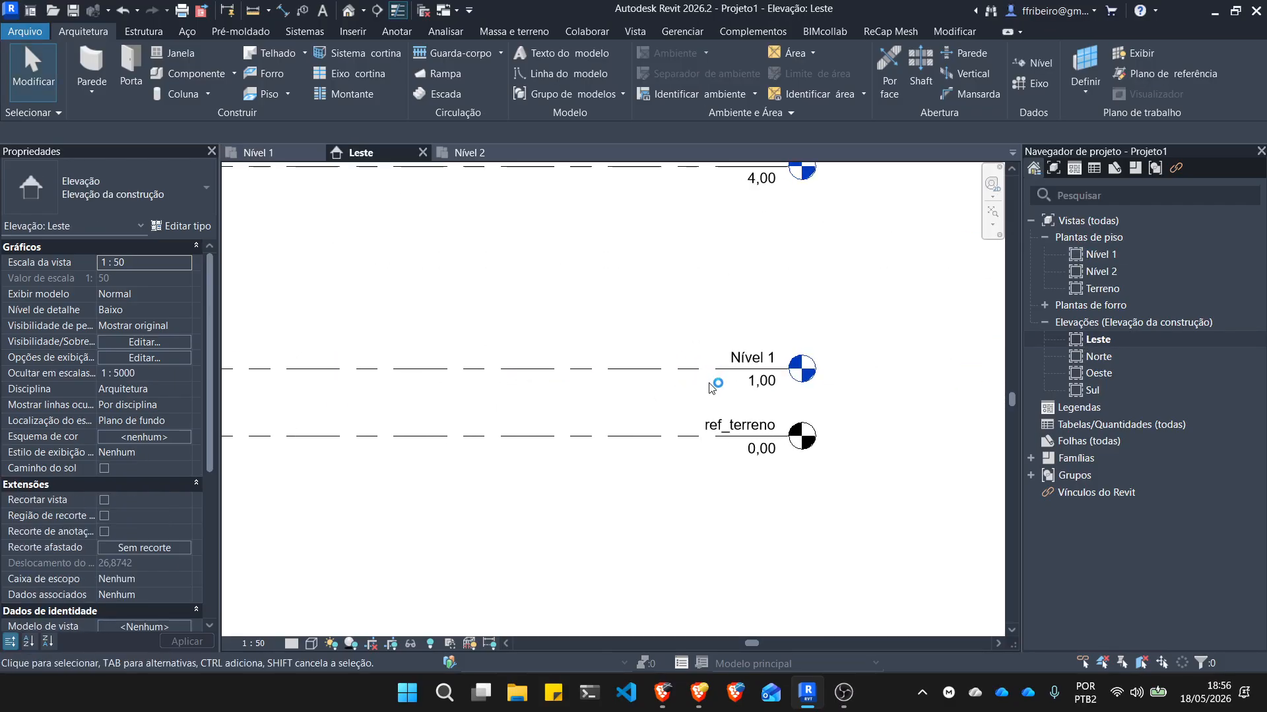
scroll(710, 387, up, 1)
scroll(917, 434, down, 5)
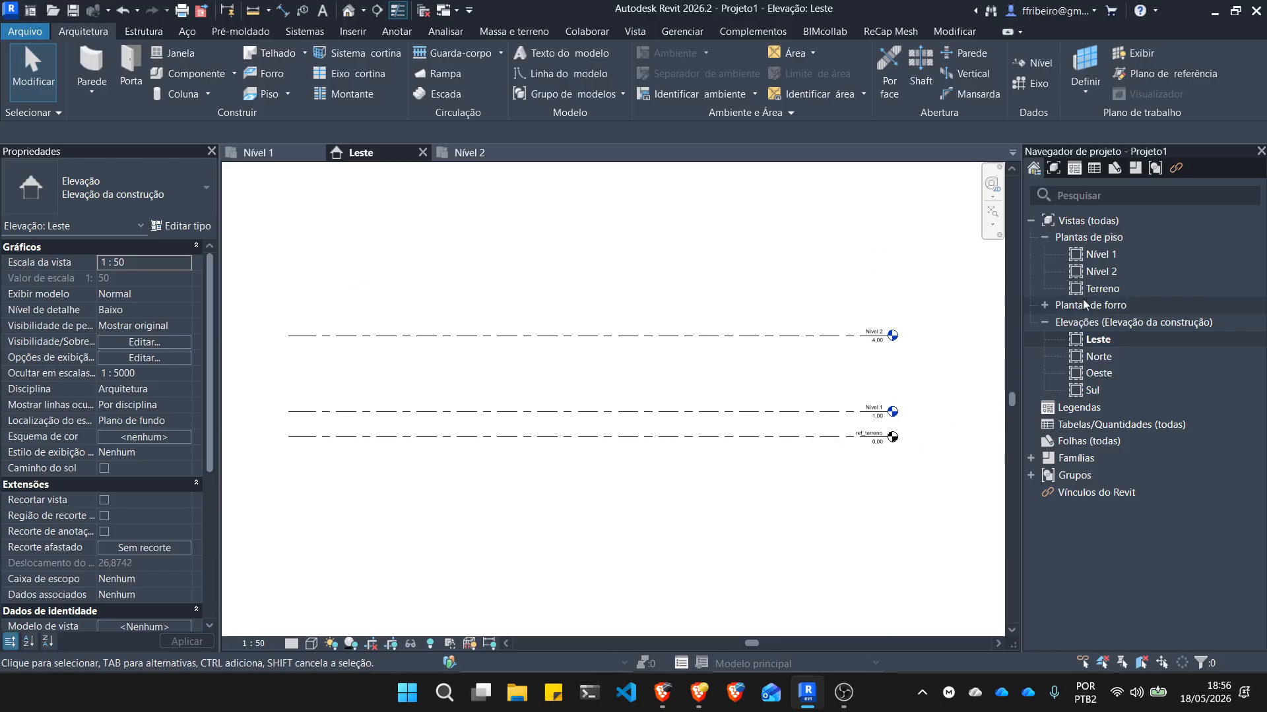
Start a CAD import in the Nível 1 floor plan and choose RECORTE_PITUBA_LIMPO_PARA_USO_FINAL.dwg from the desktop (Área de Trabalho).
double_click(1110, 255)
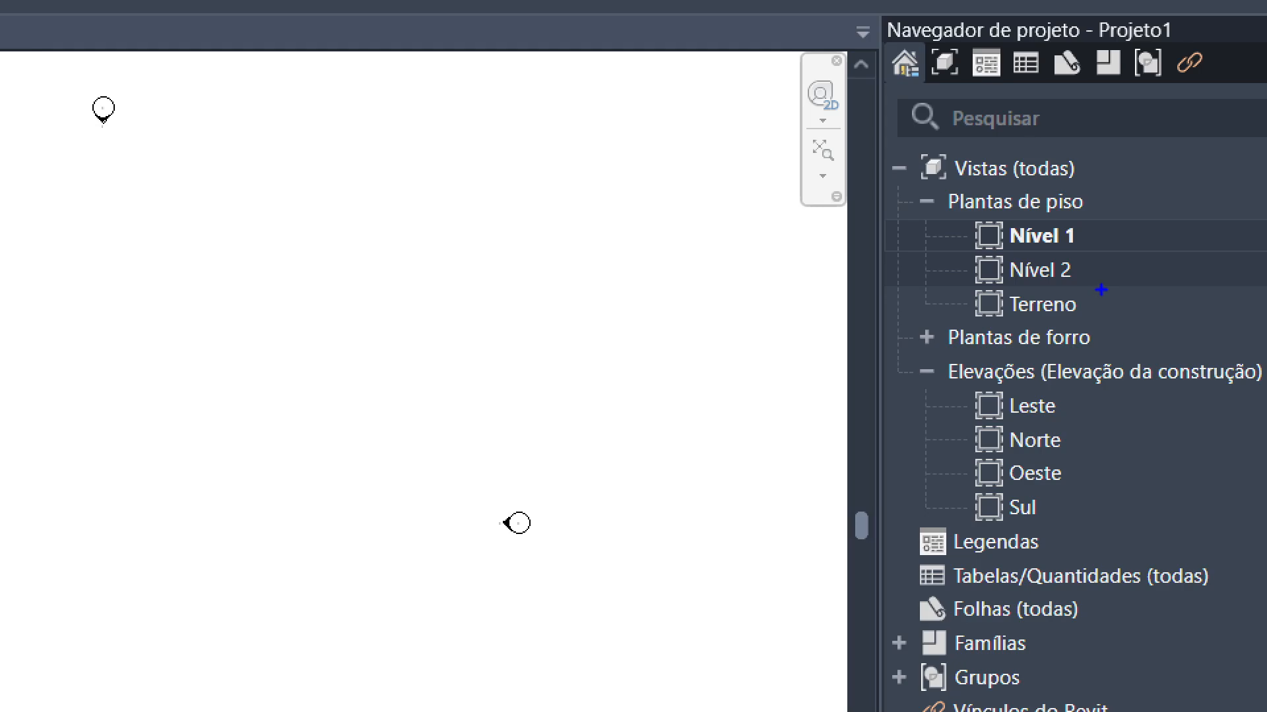
mouse_move(1103, 289)
mouse_down()
mouse_move(986, 295)
mouse_move(1013, 337)
mouse_move(1123, 301)
mouse_up()
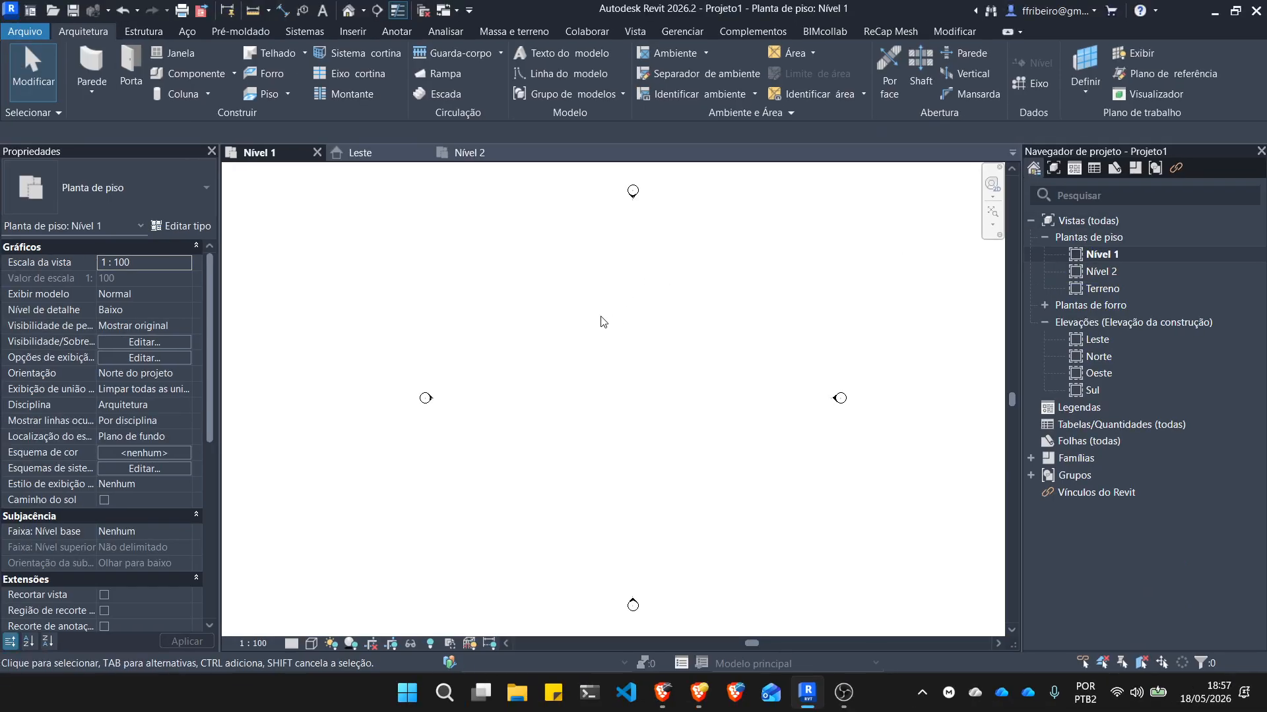
scroll(5, 404, down, 2)
click(348, 33)
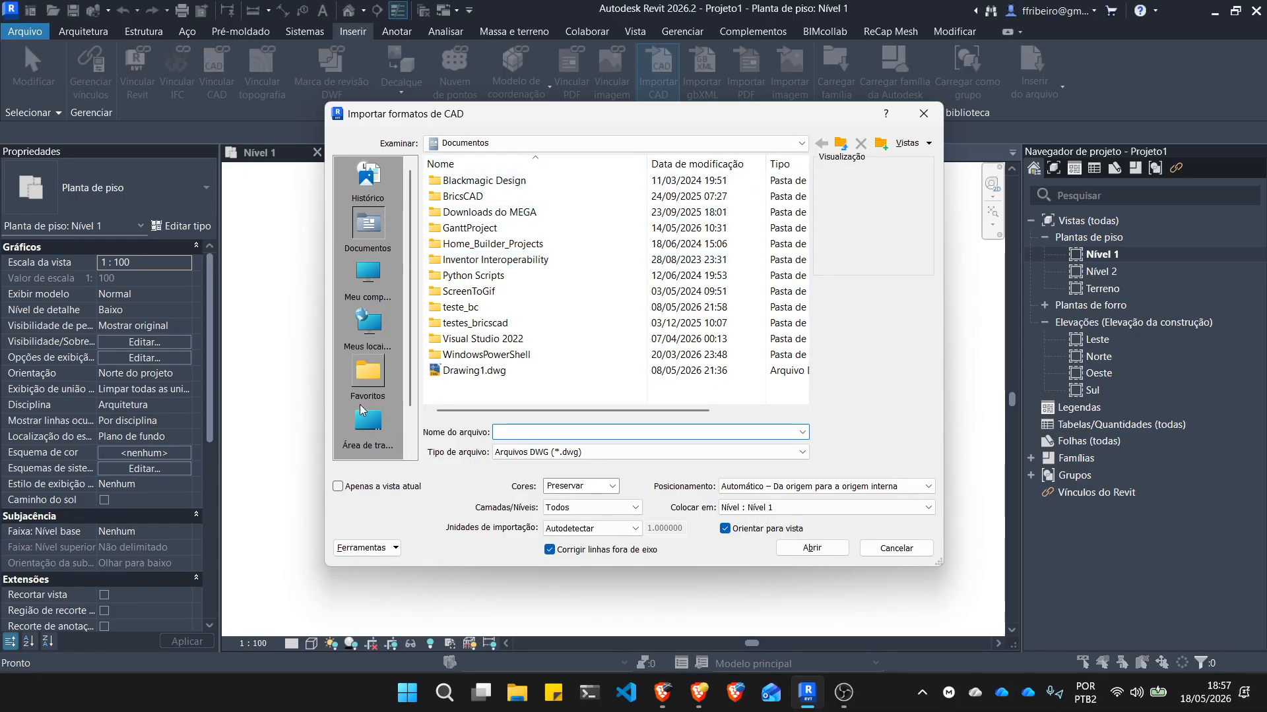
click(389, 424)
scroll(479, 369, down, 3)
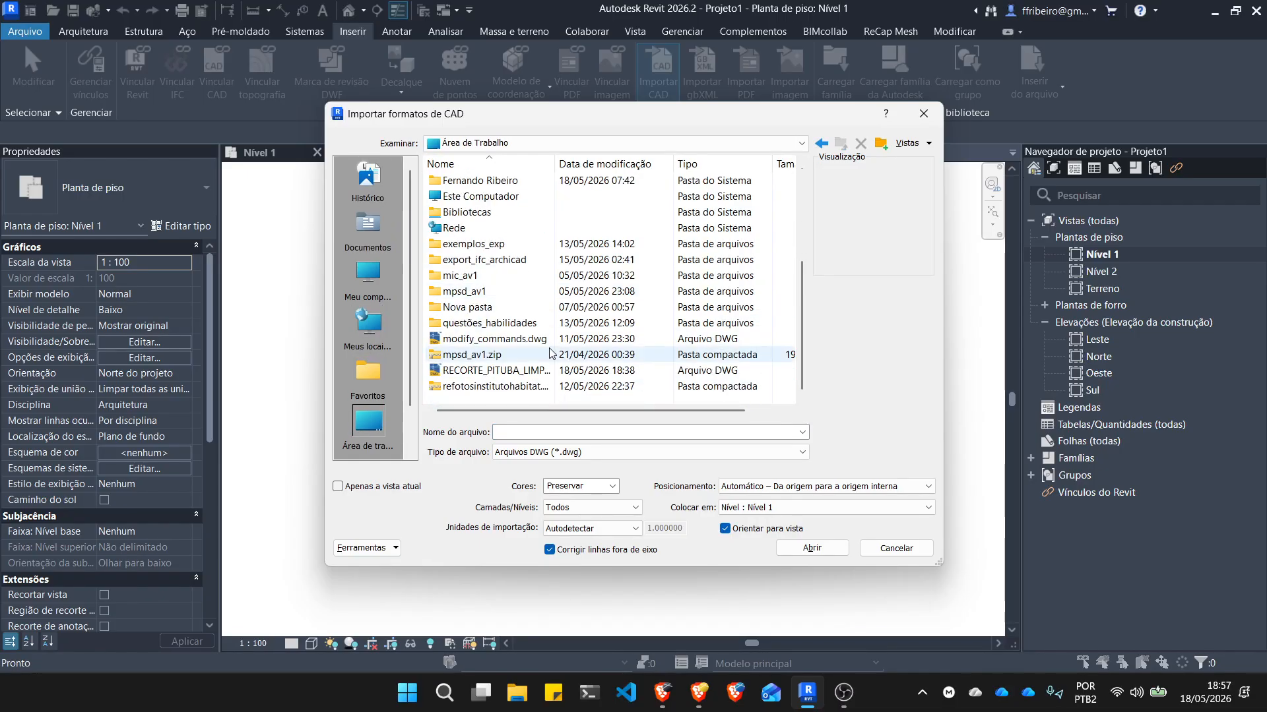
click(480, 374)
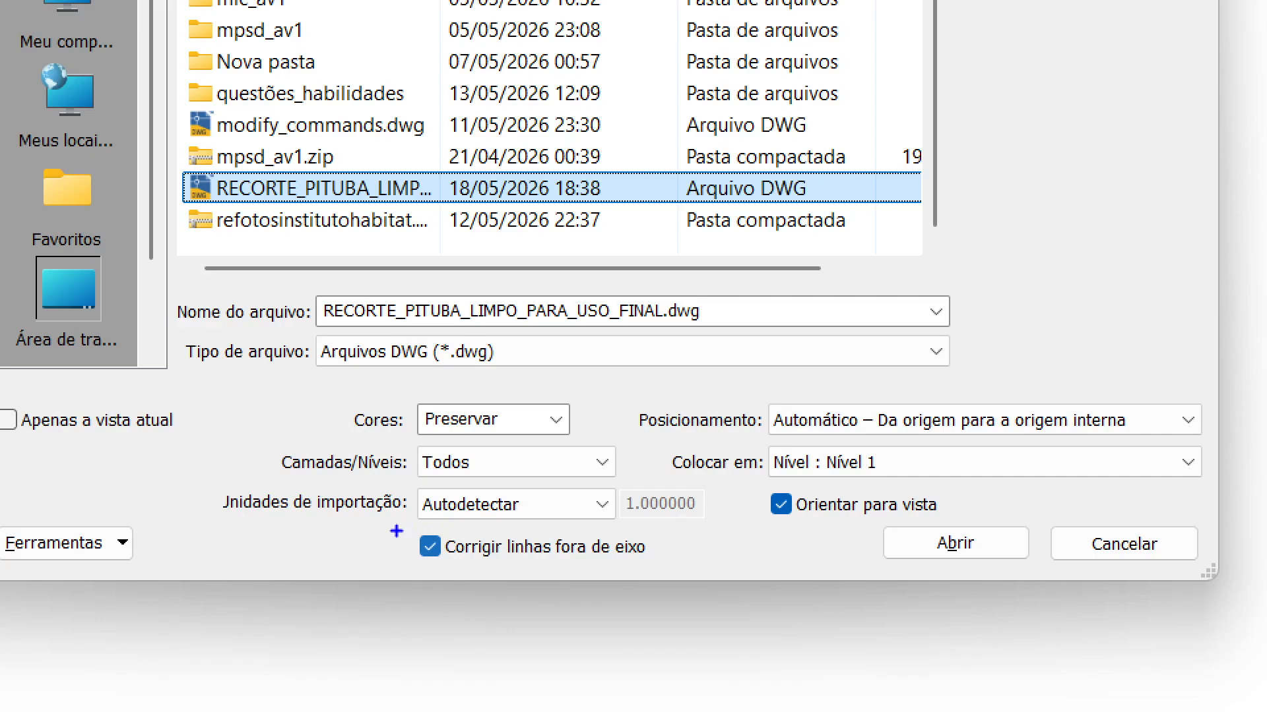
mouse_move(381, 531)
mouse_down()
mouse_move(640, 515)
mouse_move(456, 479)
mouse_move(199, 496)
mouse_move(392, 536)
mouse_up()
drag(541, 505, 683, 319)
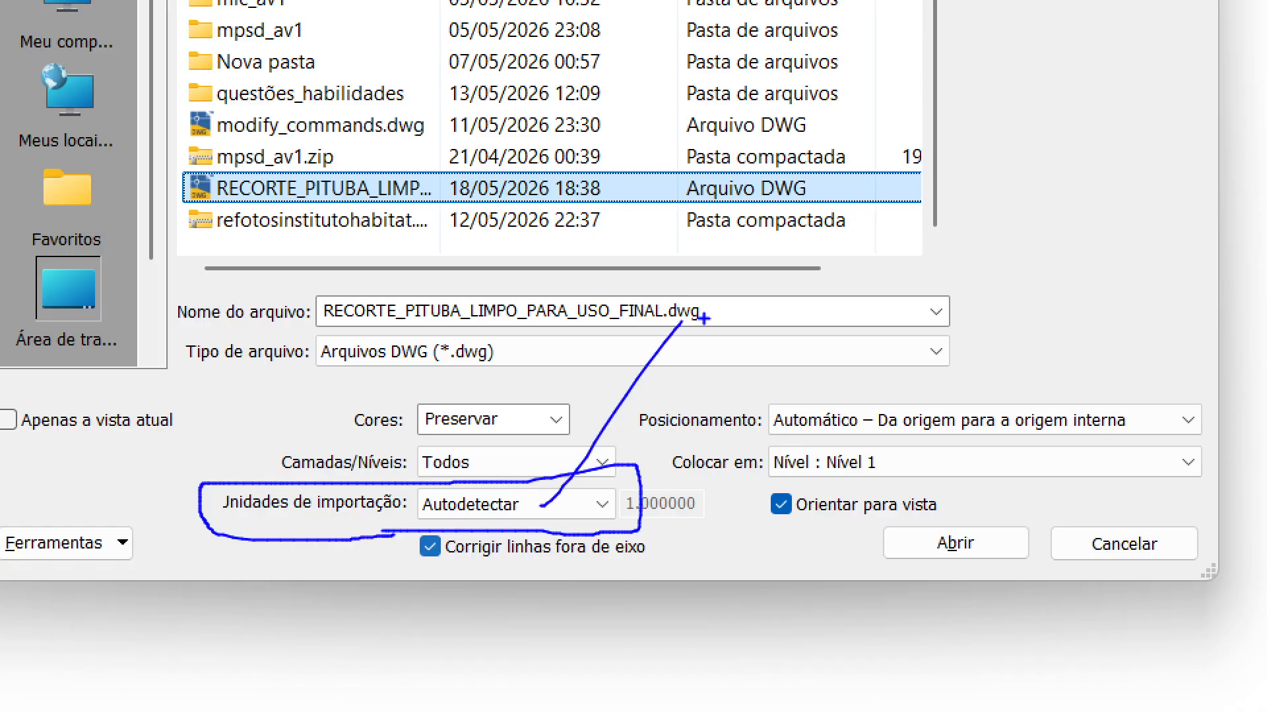
drag(692, 317, 692, 340)
text(metro)
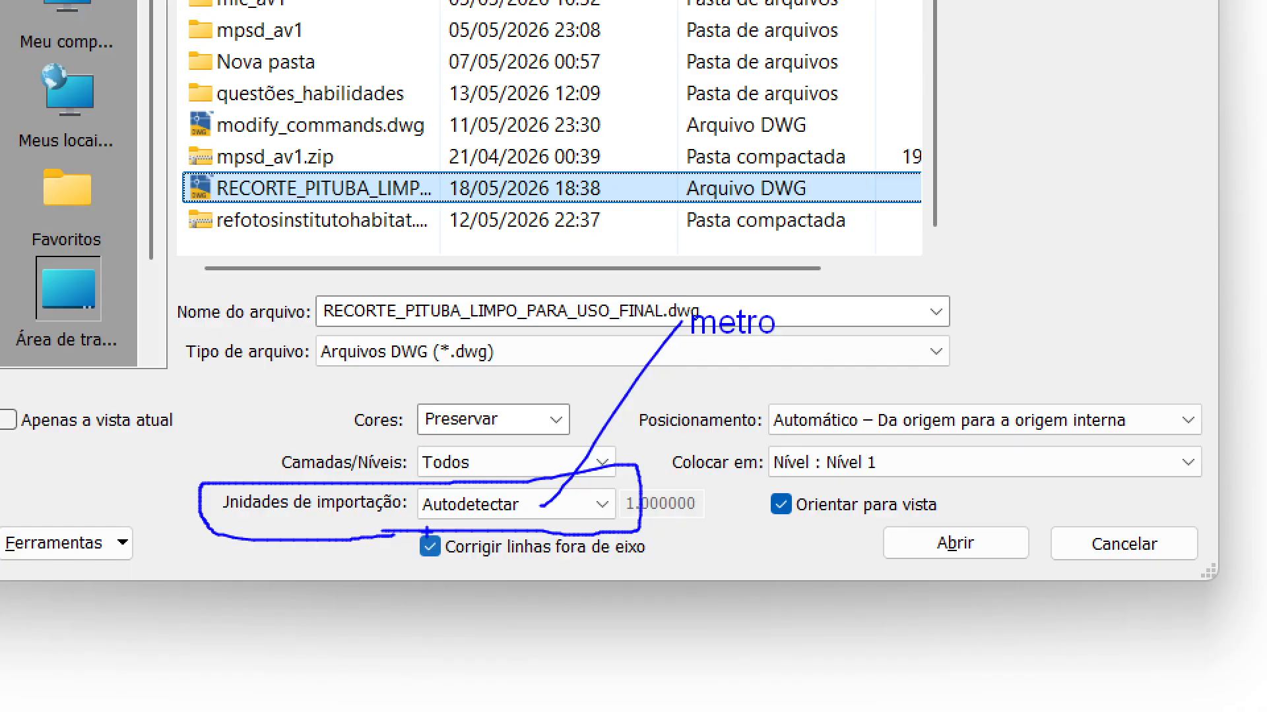
mouse_move(429, 533)
mouse_down()
mouse_move(390, 575)
mouse_move(589, 681)
mouse_move(599, 641)
mouse_move(574, 640)
mouse_up()
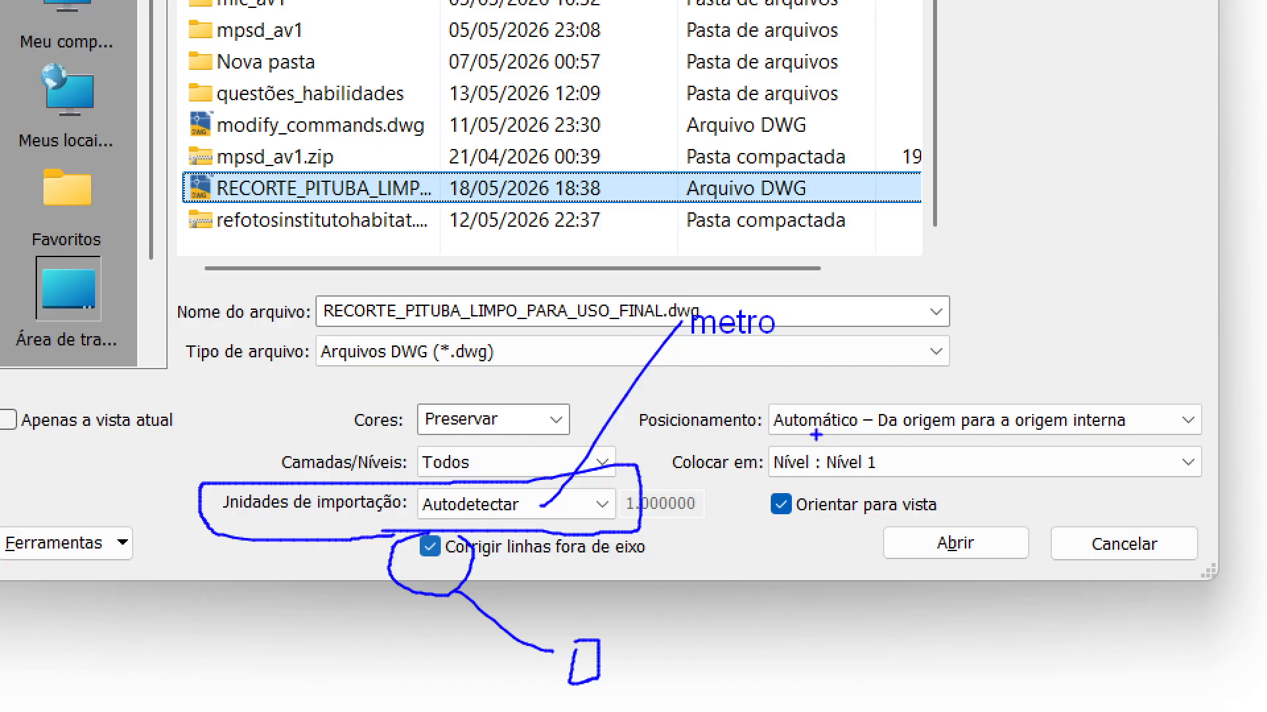
drag(726, 437, 1004, 436)
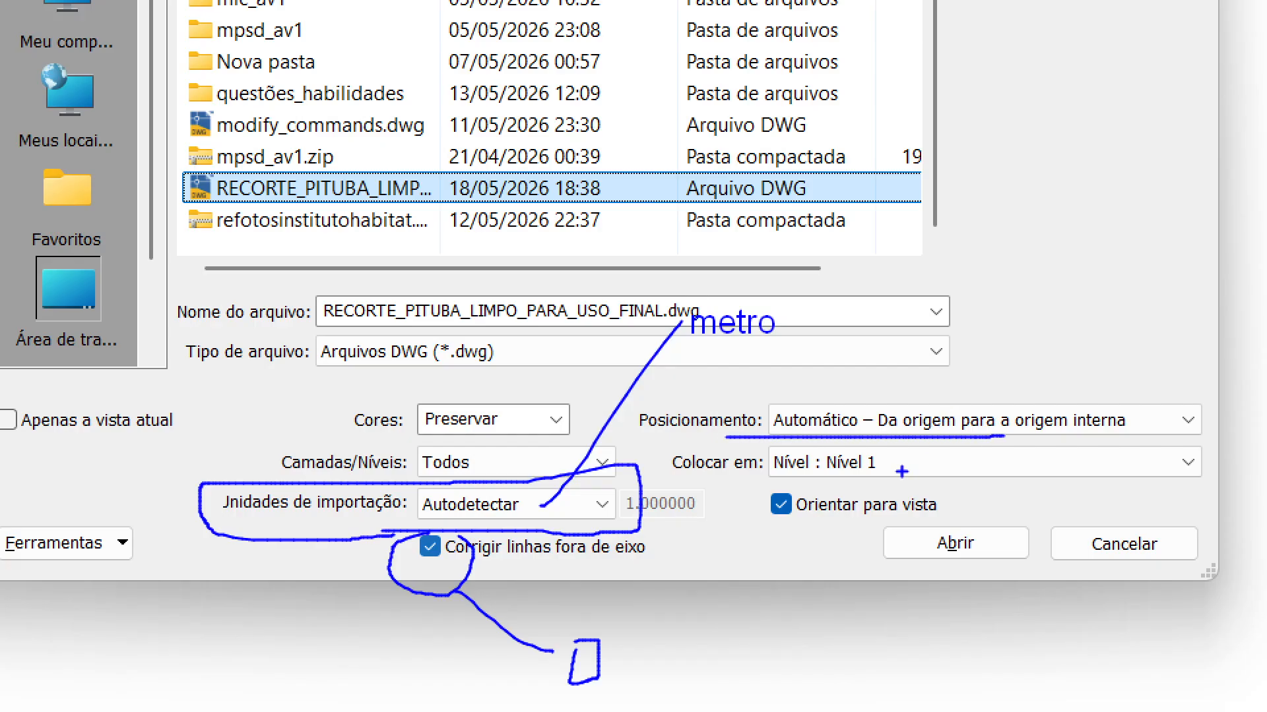
mouse_move(897, 467)
mouse_down()
mouse_move(1049, 512)
mouse_move(1055, 537)
mouse_up()
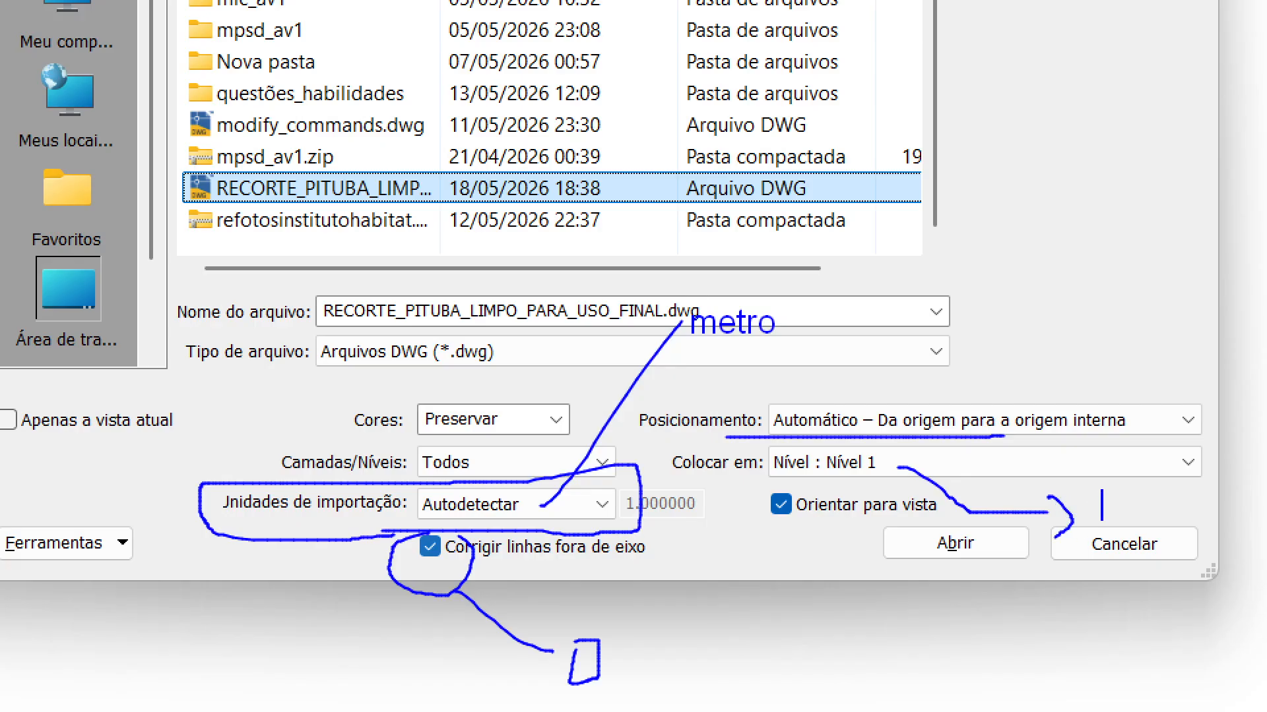
text(ref terreno)
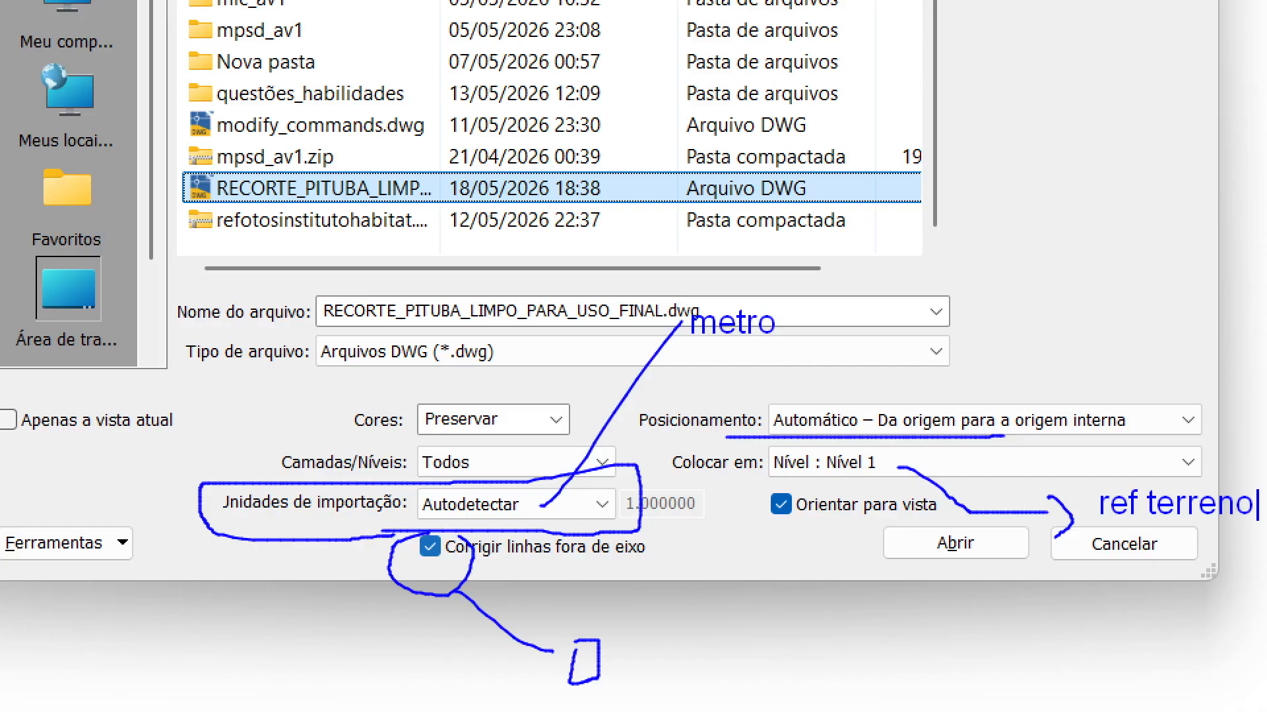
mouse_move(762, 404)
mouse_down()
mouse_move(1197, 396)
mouse_move(1214, 415)
mouse_up()
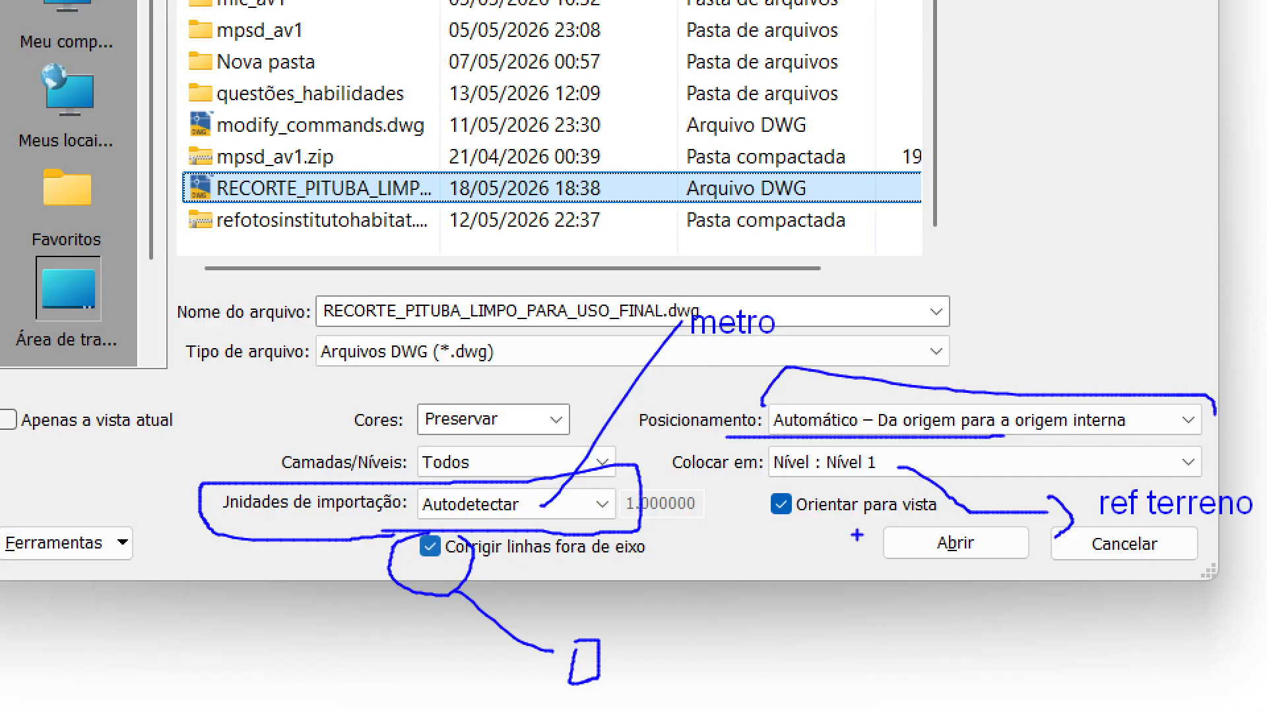
key(Escape)
Set the import units of the DWG to metro and disable the correction of slightly off-axis lines (Corrigir linhas fora de eixo).
click(632, 530)
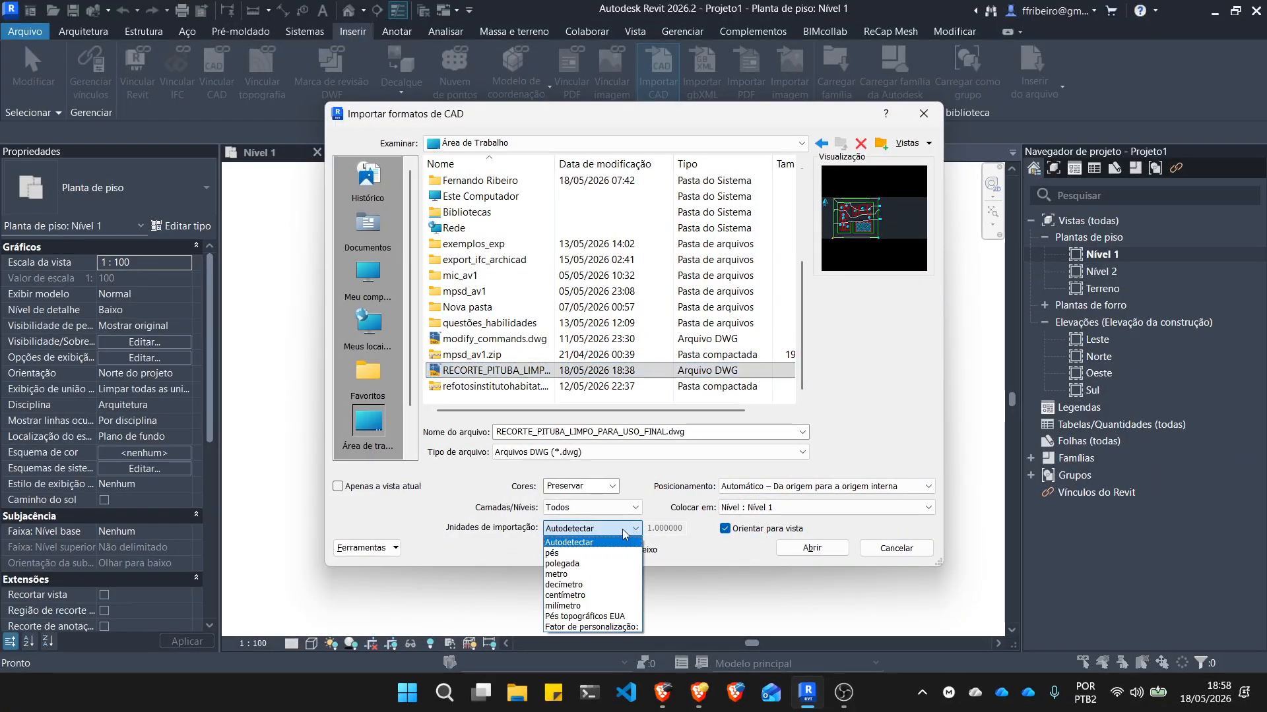
click(579, 575)
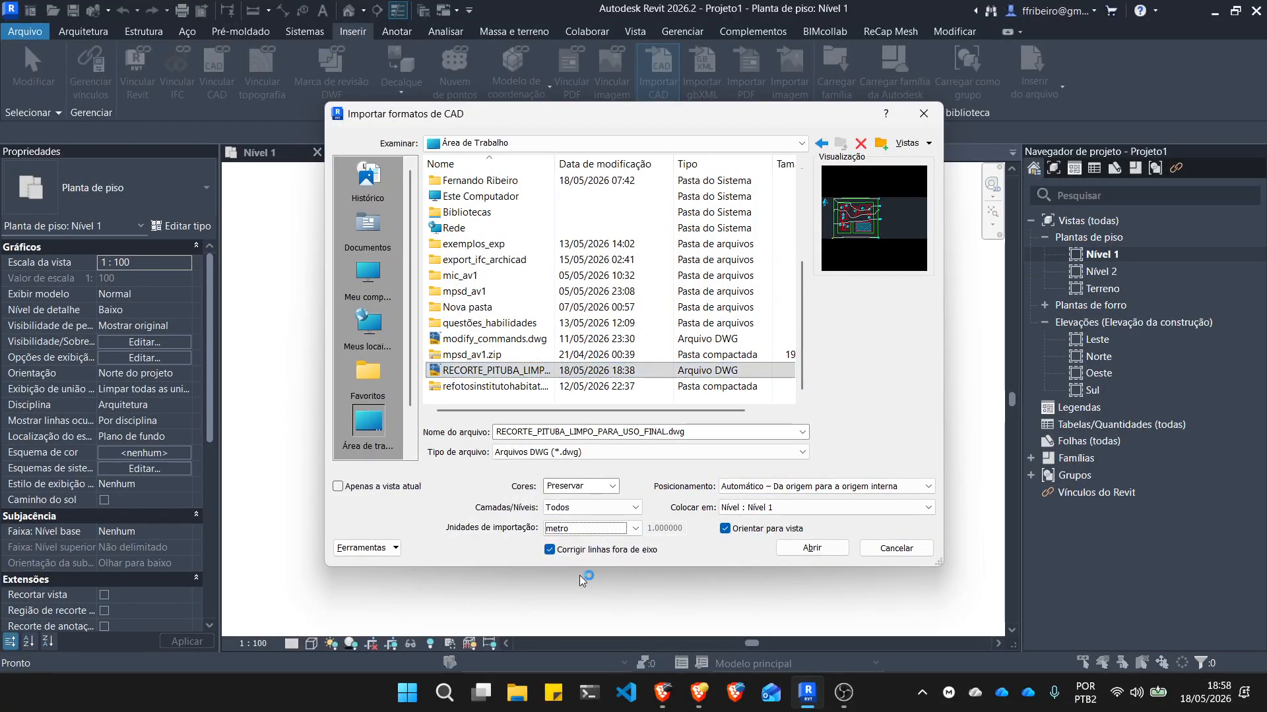
click(550, 552)
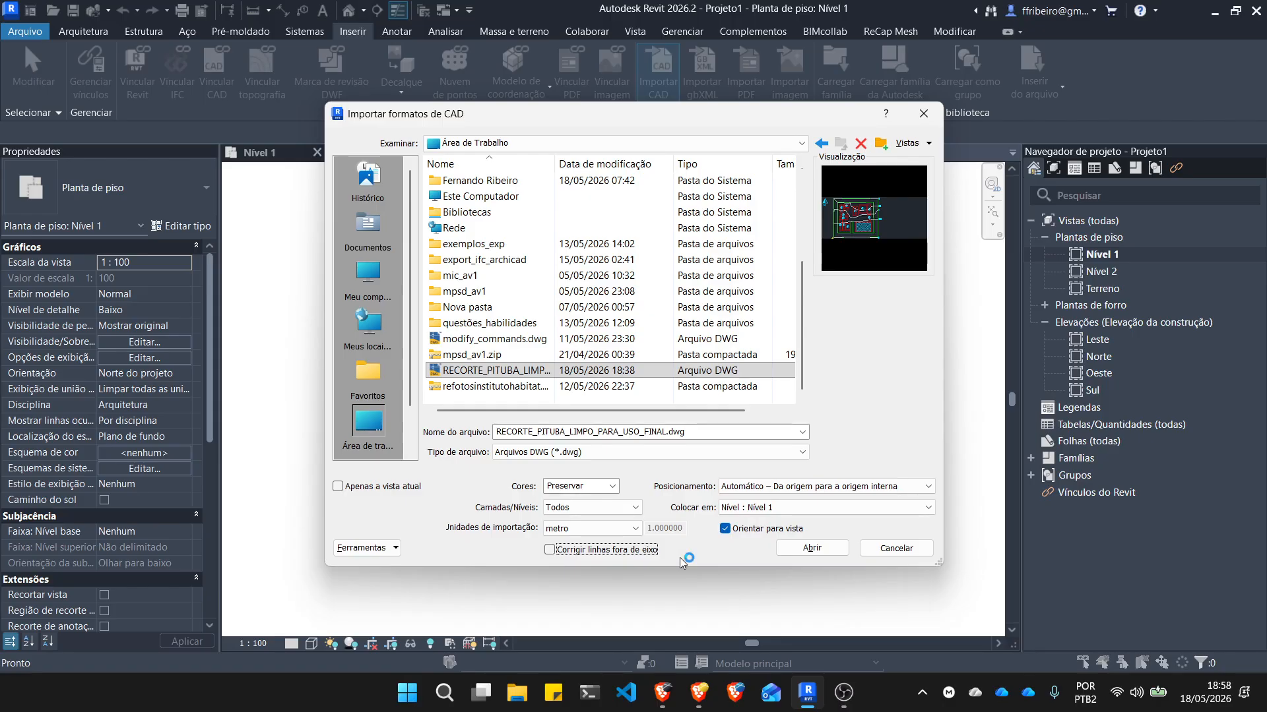
Place the DWG on the ref_terreno level, import it, and dismiss the visibility warning.
click(795, 510)
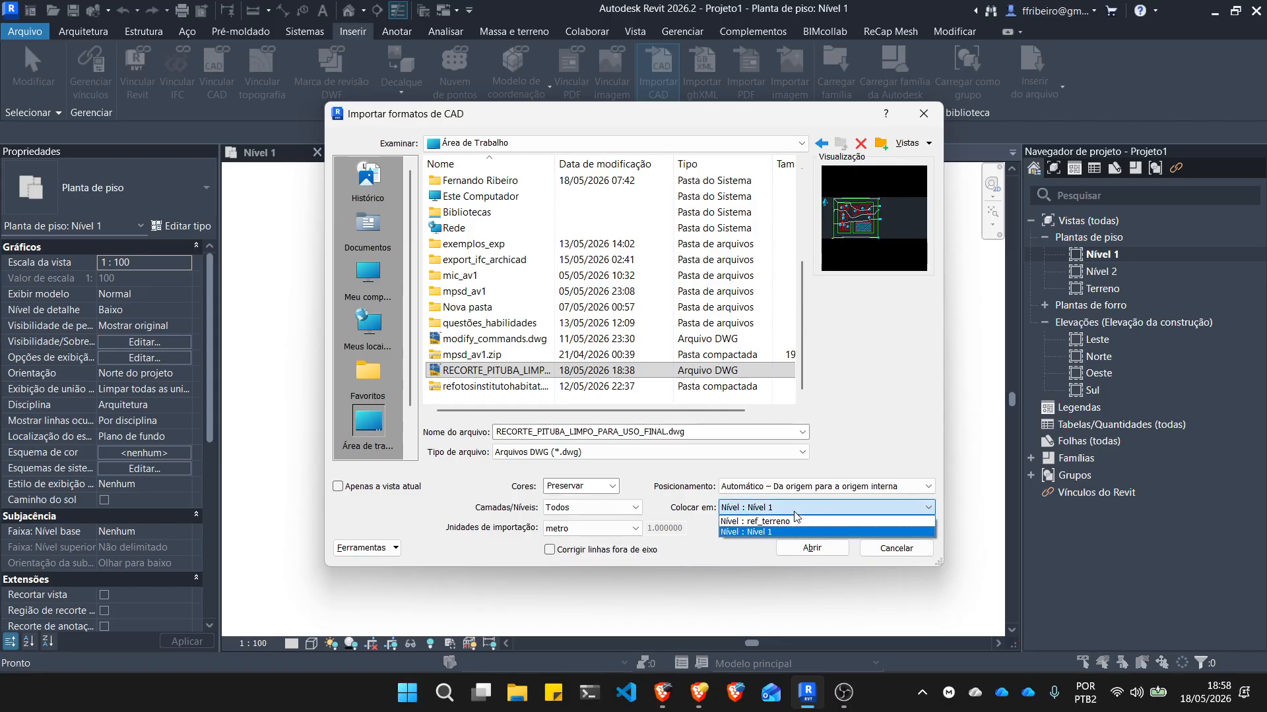
click(777, 521)
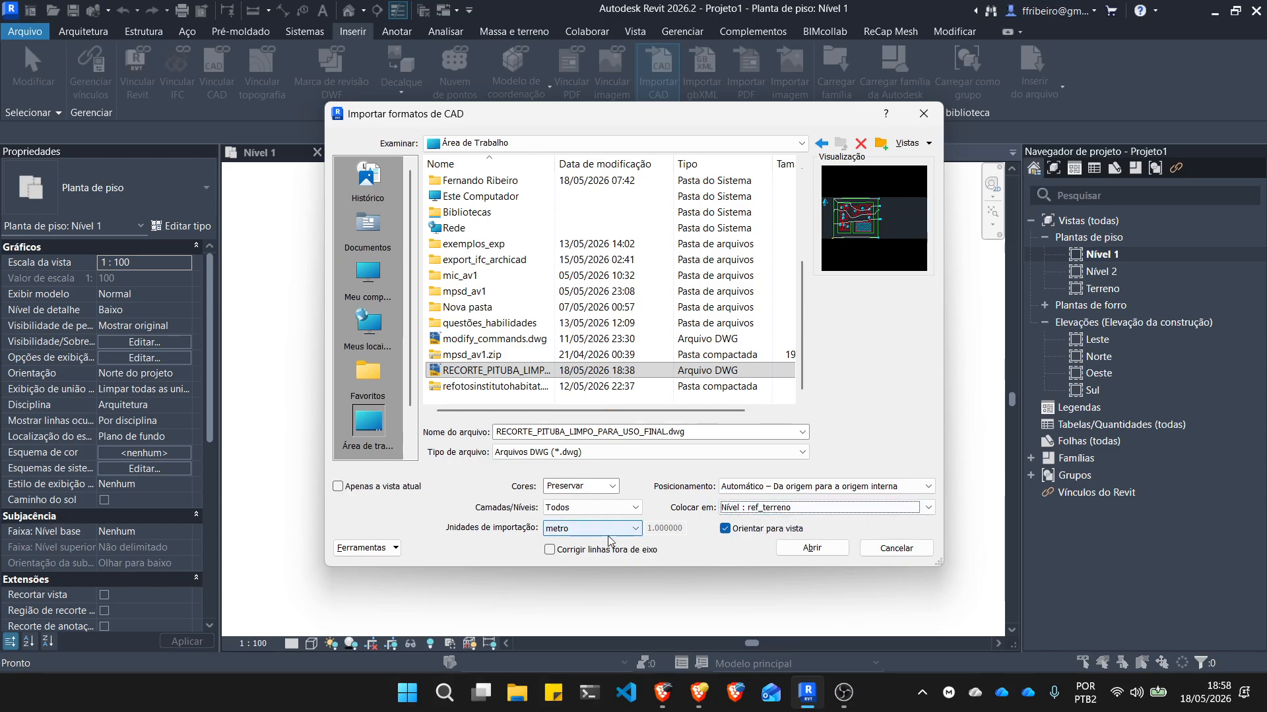
click(809, 550)
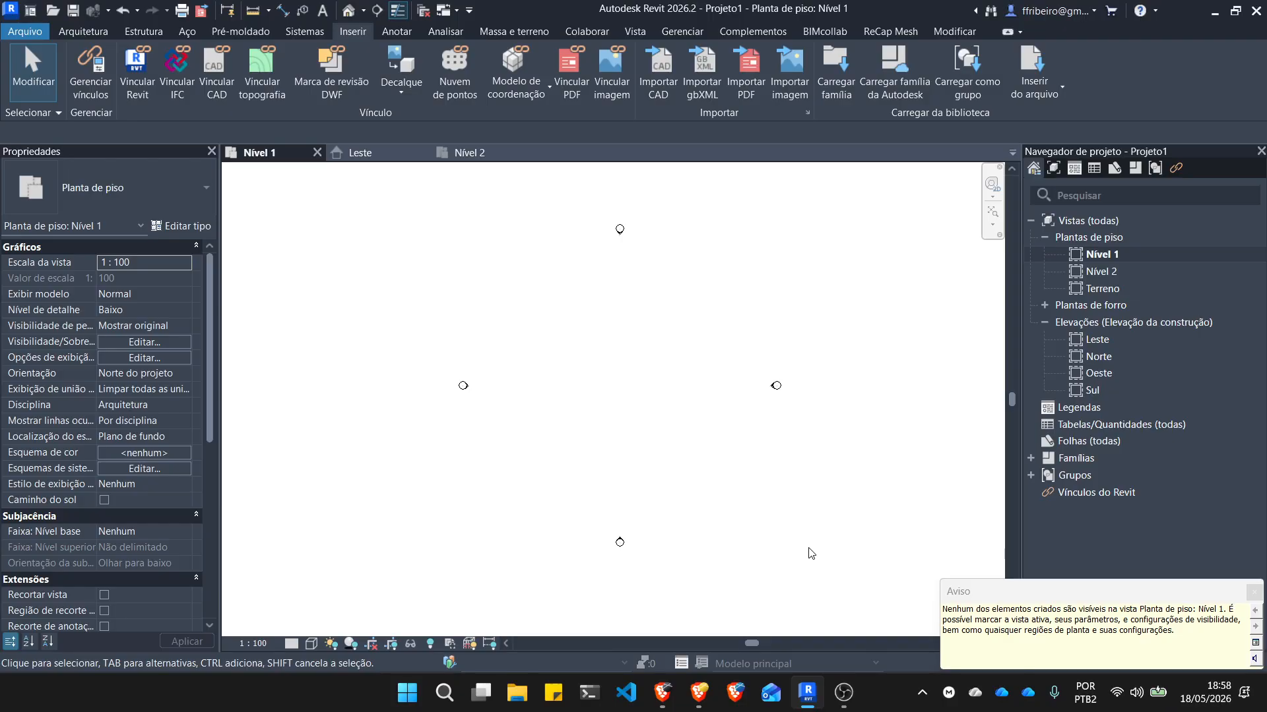
click(1254, 591)
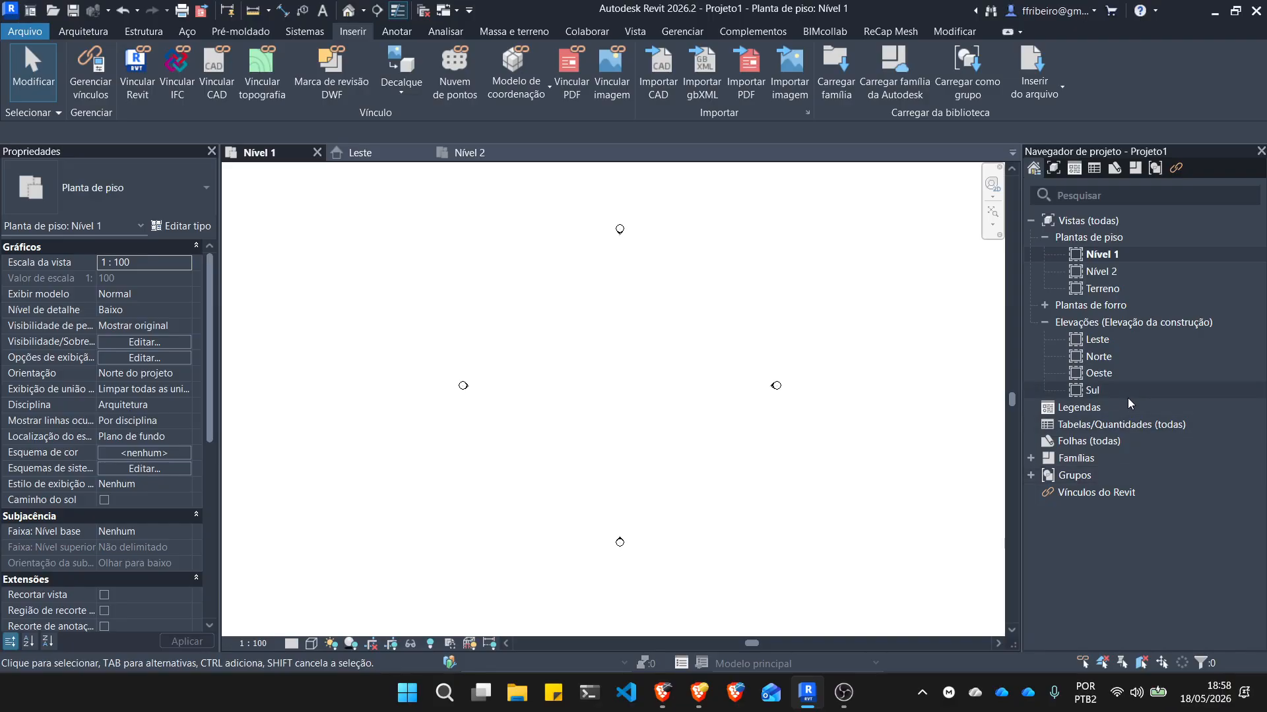
Open the Leste elevation and inspect the height of the imported DWG relative to the levels.
double_click(1097, 339)
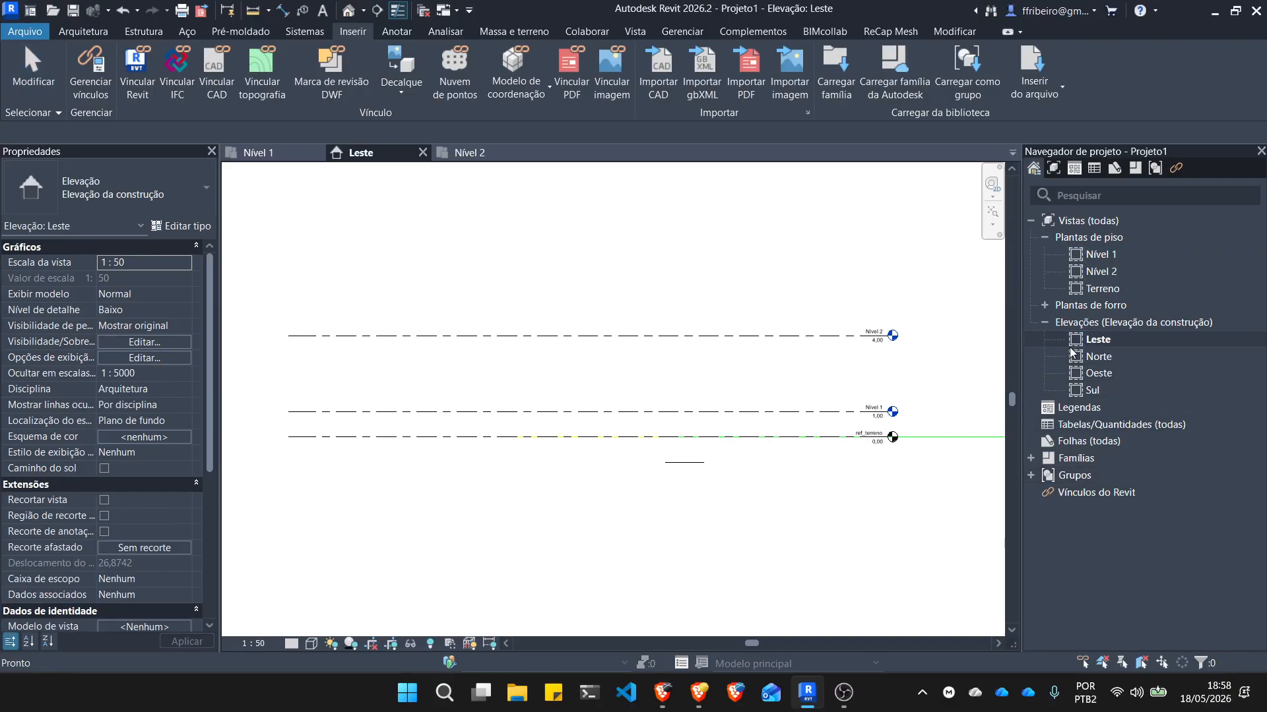
scroll(692, 462, up, 5)
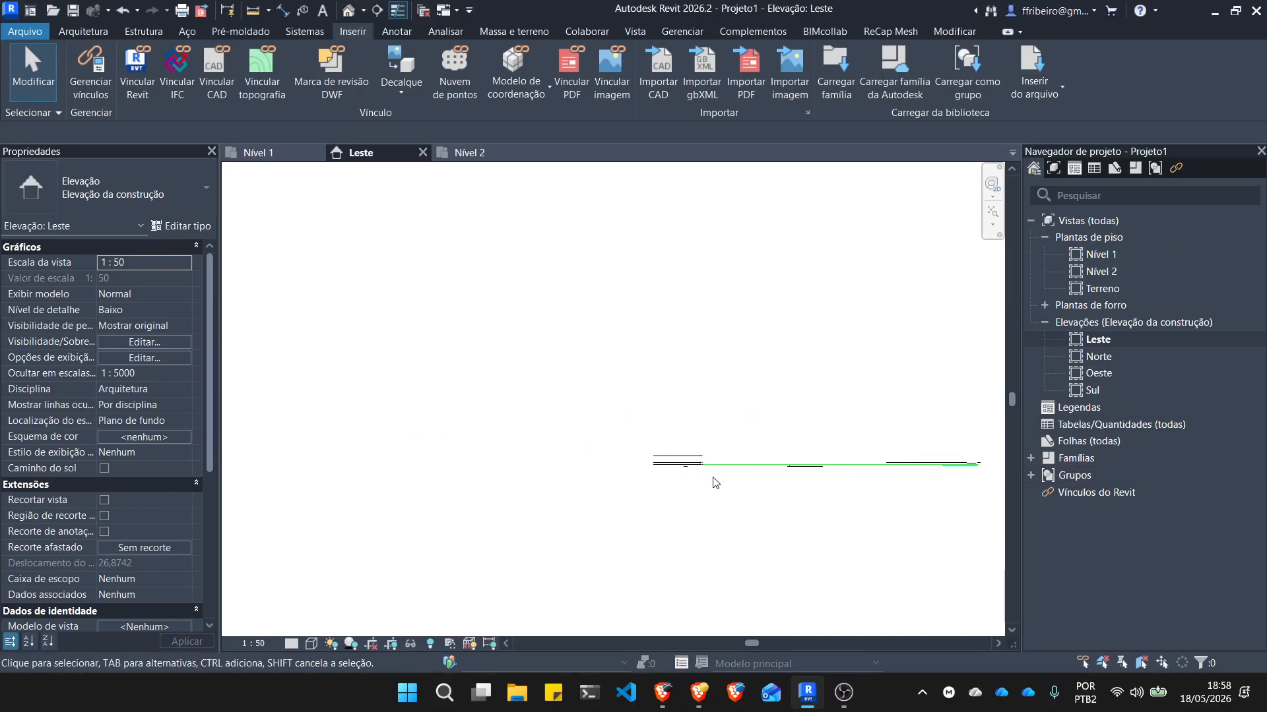
scroll(666, 439, up, 3)
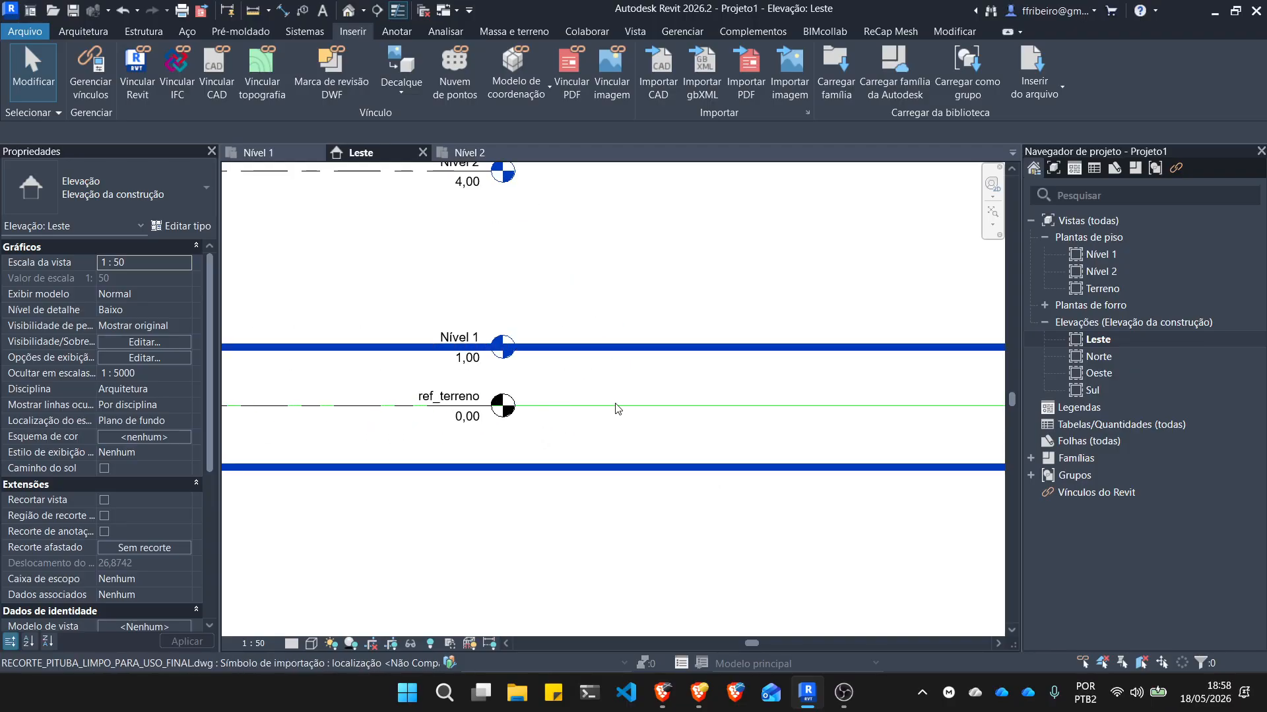
scroll(554, 410, down, 5)
click(497, 434)
scroll(494, 433, down, 5)
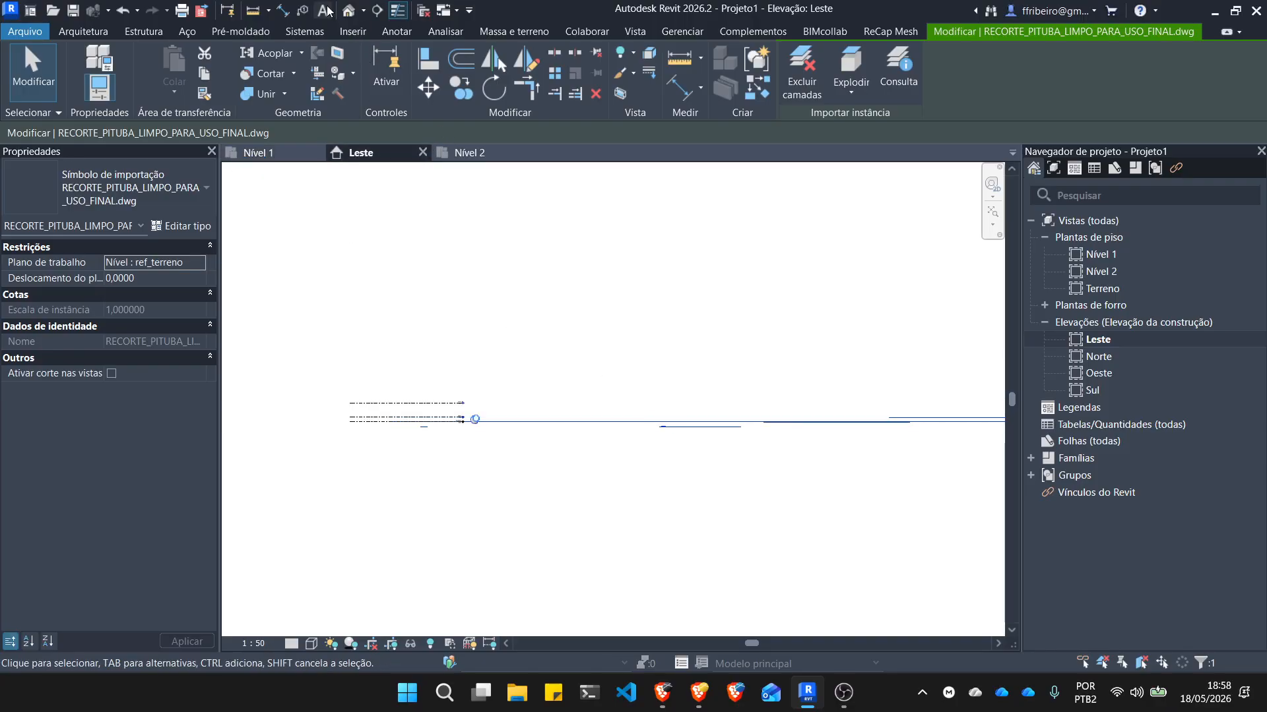
Open the default 3D view and examine the imported city-block DWG.
click(347, 14)
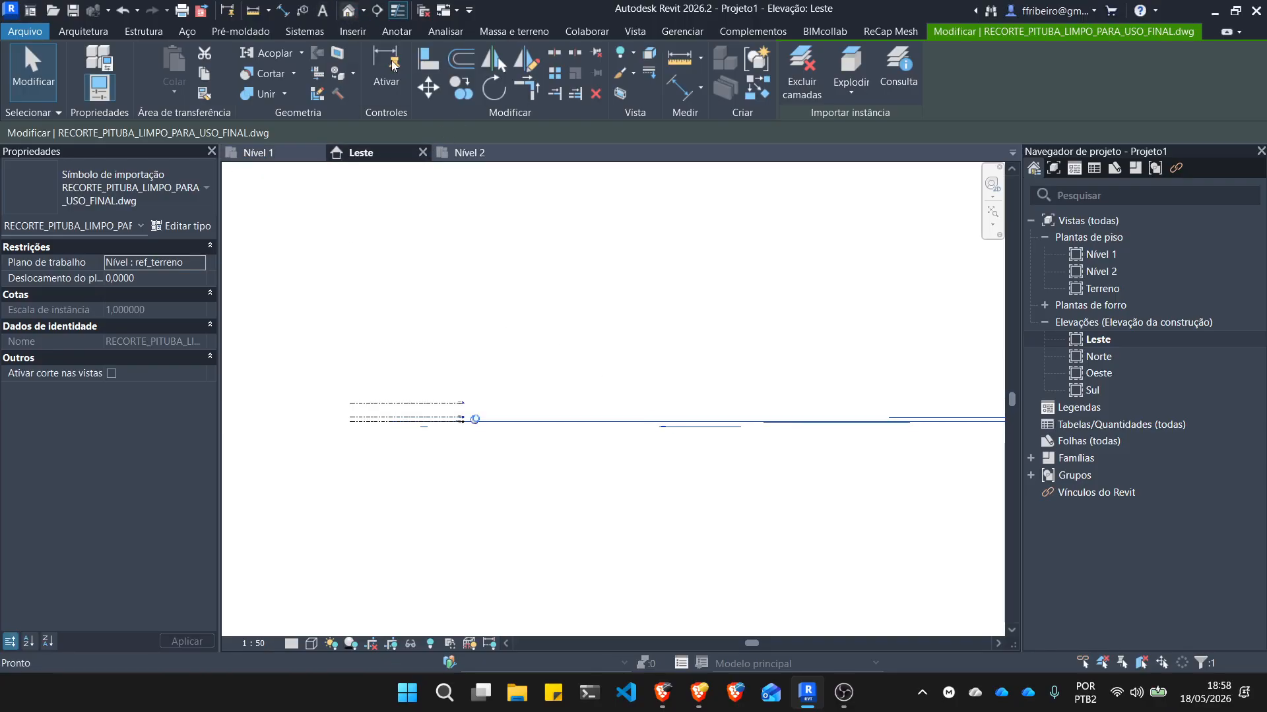
scroll(443, 388, up, 4)
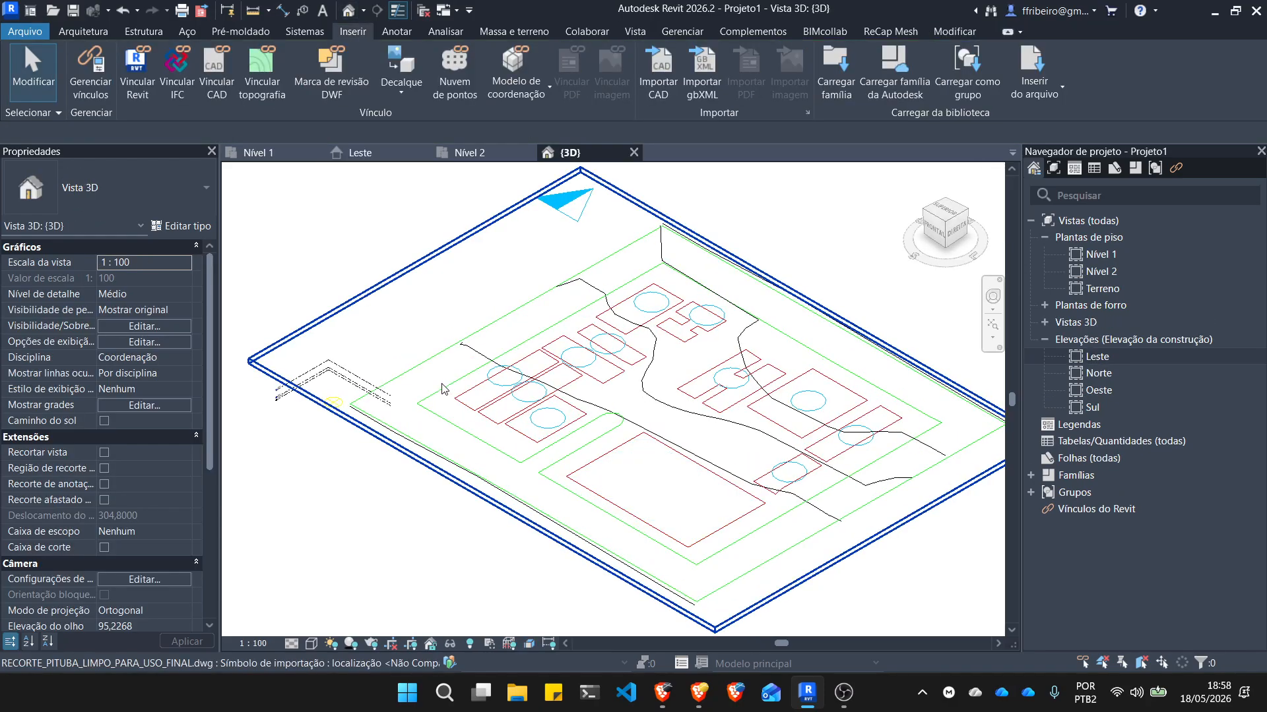
scroll(538, 394, down, 4)
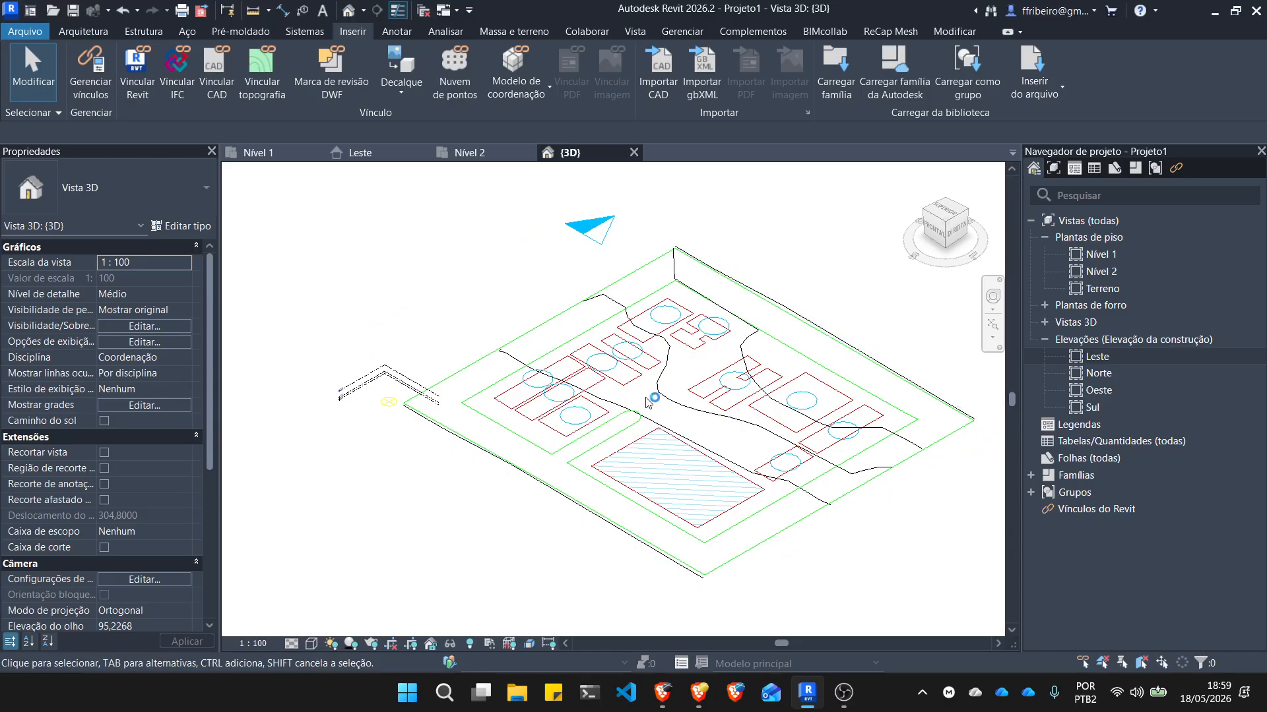
scroll(540, 394, up, 6)
scroll(564, 411, down, 8)
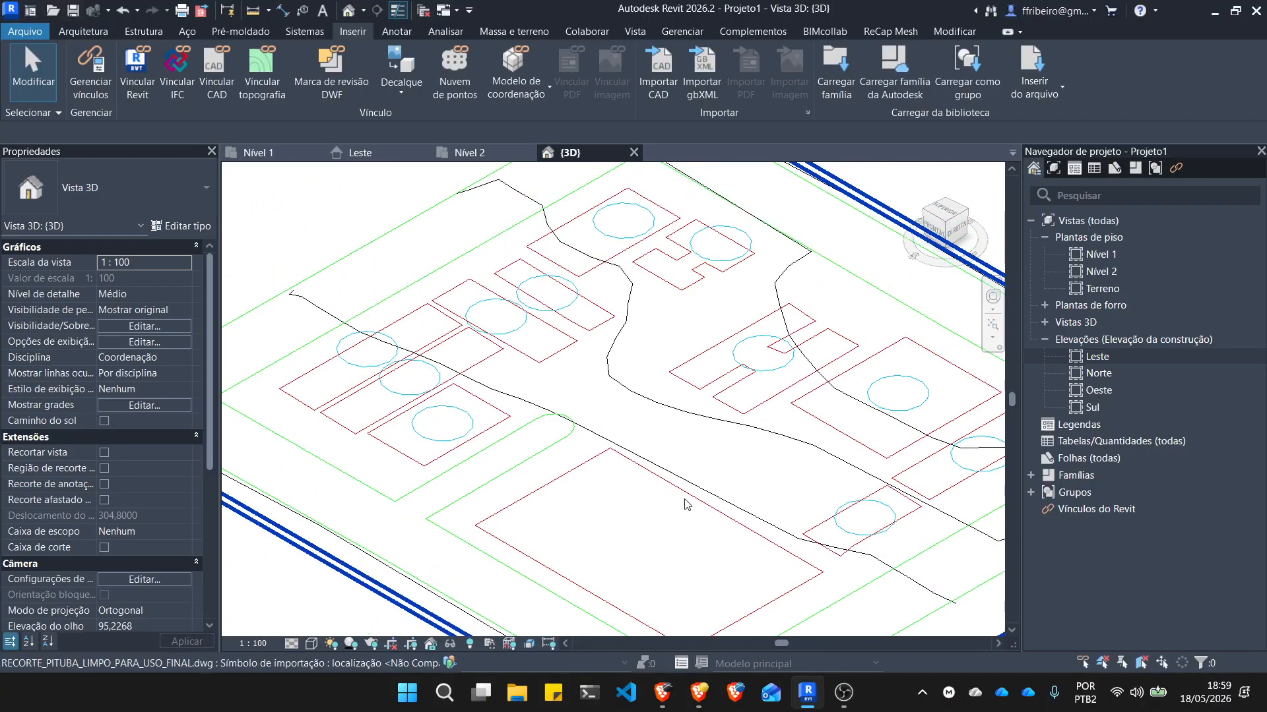
Switch to the browser to check the Exercício 05 files on the course page, and return to Revit.
click(699, 692)
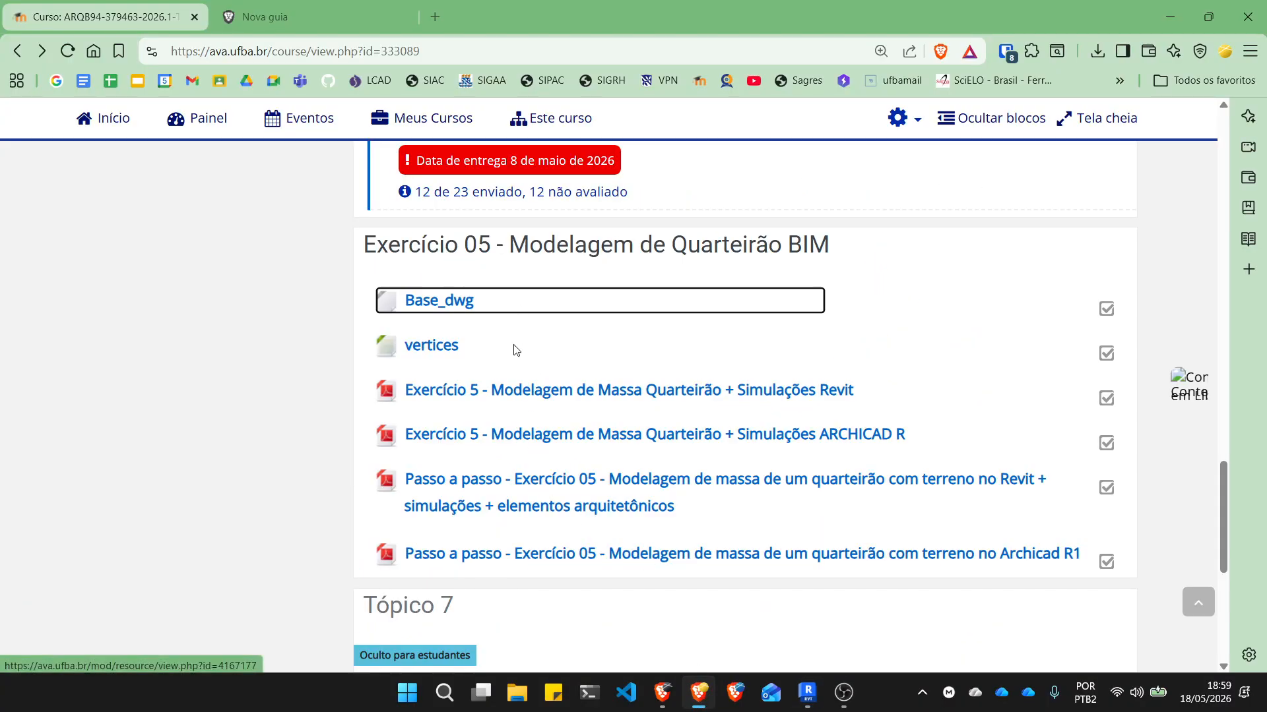
scroll(597, 419, down, 3)
scroll(599, 421, up, 3)
click(1161, 8)
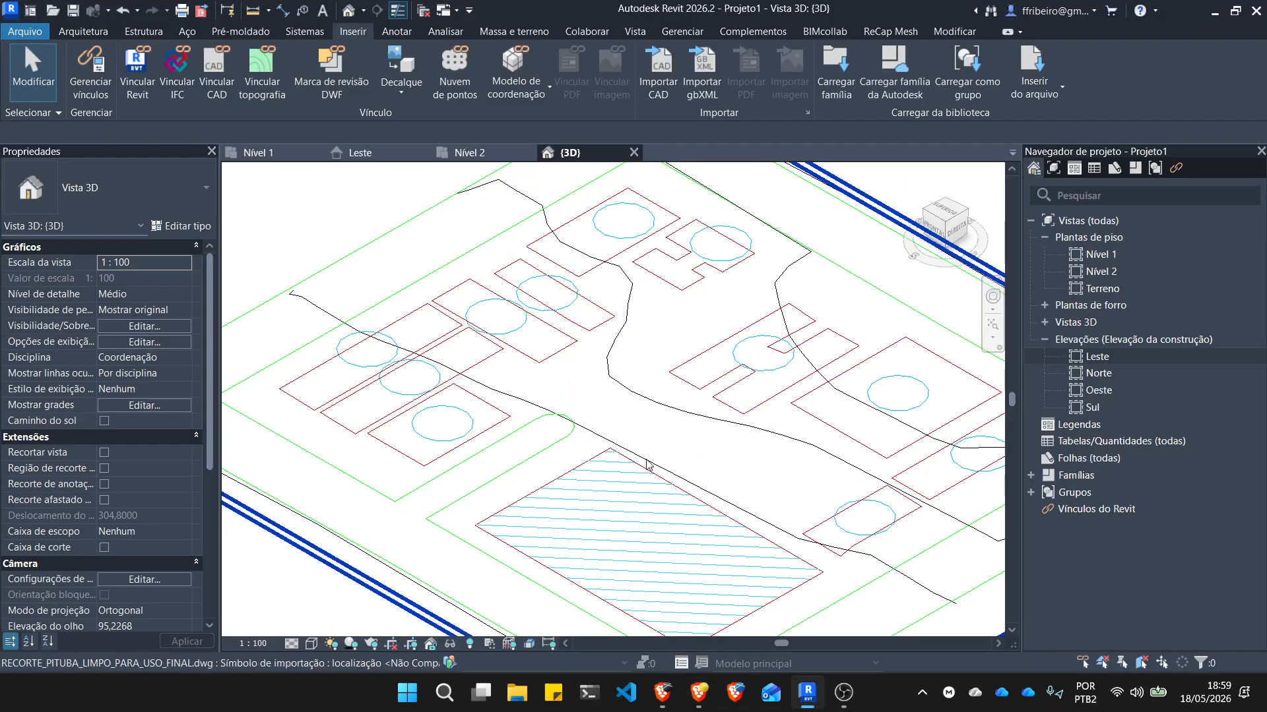
Select the imported DWG in the 3D view and compare its position with the ref_terreno level in the Leste elevation.
scroll(614, 399, down, 3)
scroll(614, 399, up, 2)
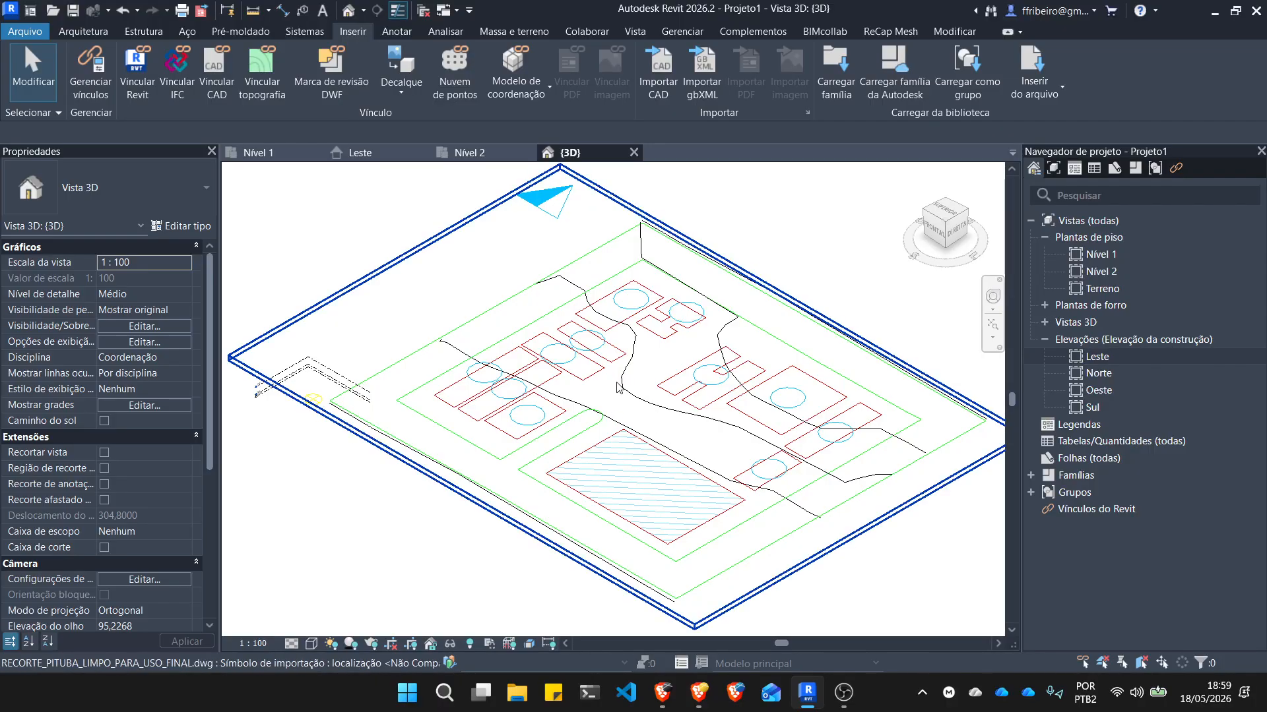
click(651, 262)
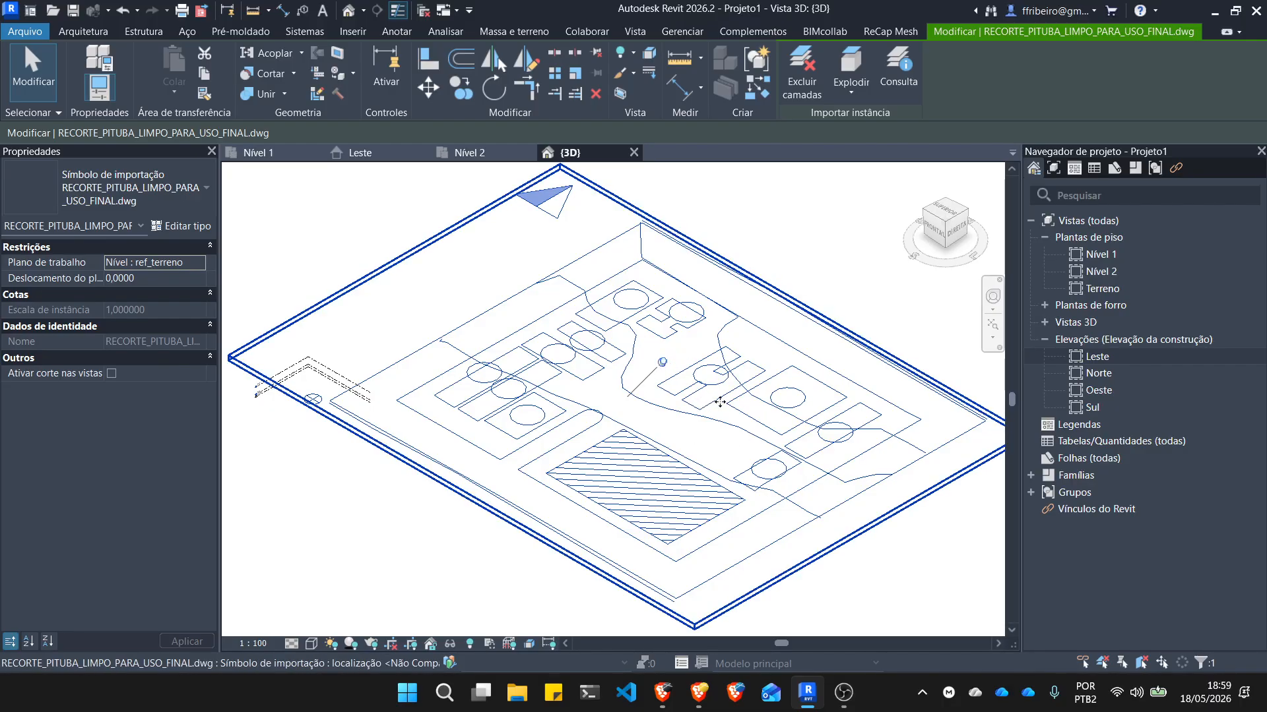
double_click(1097, 357)
click(430, 417)
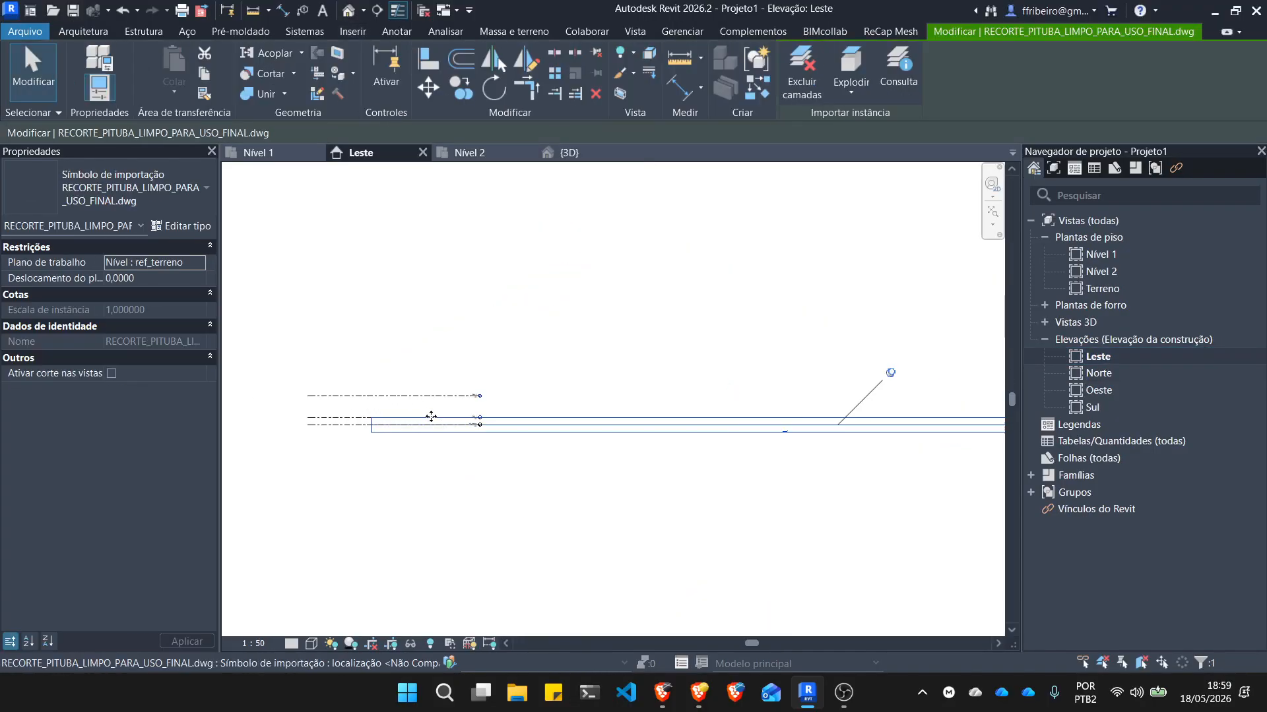
scroll(456, 427, up, 5)
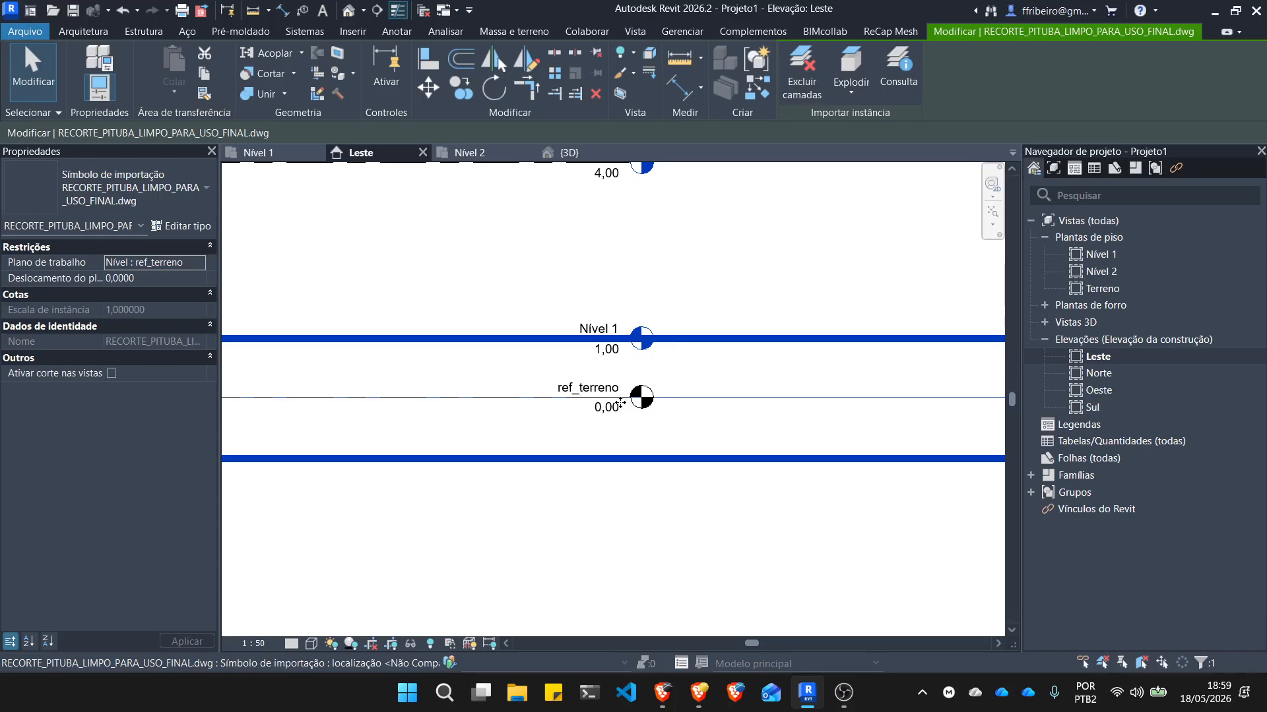
Set the ref_terreno level's elevation to 10 and check how the imported DWG follows it.
double_click(612, 410)
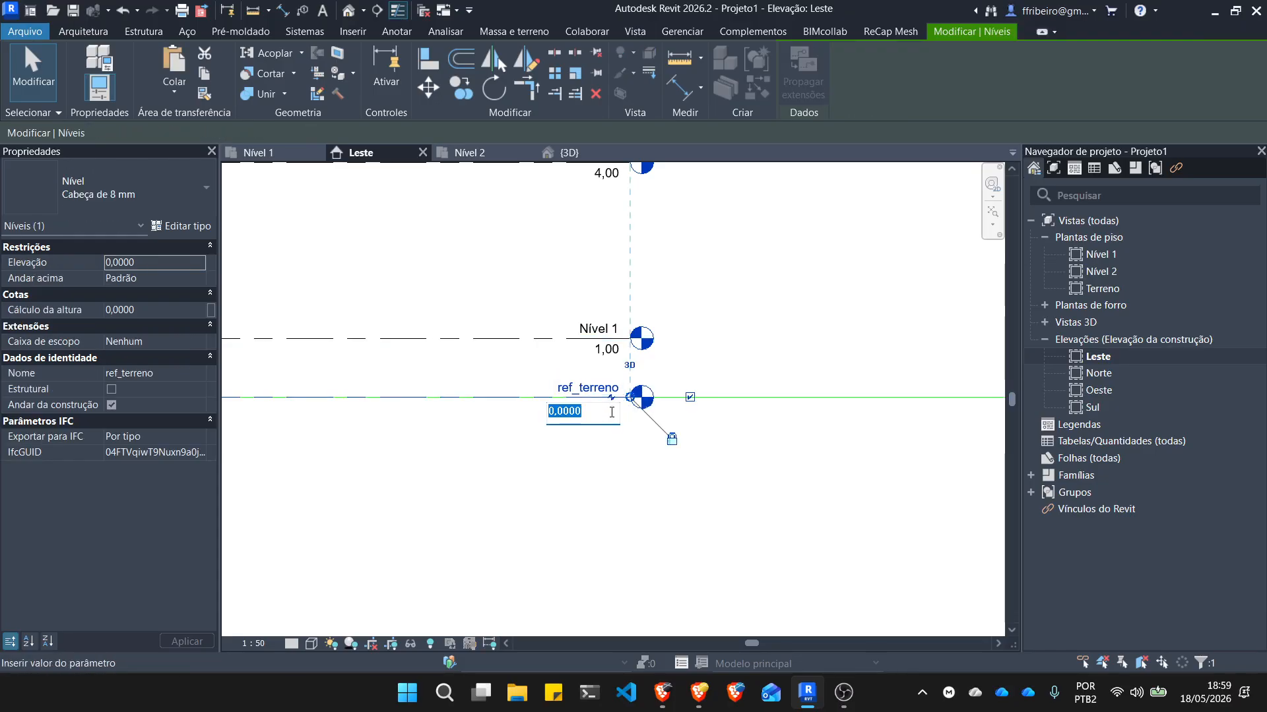
text(10)
key(Return)
scroll(578, 421, down, 5)
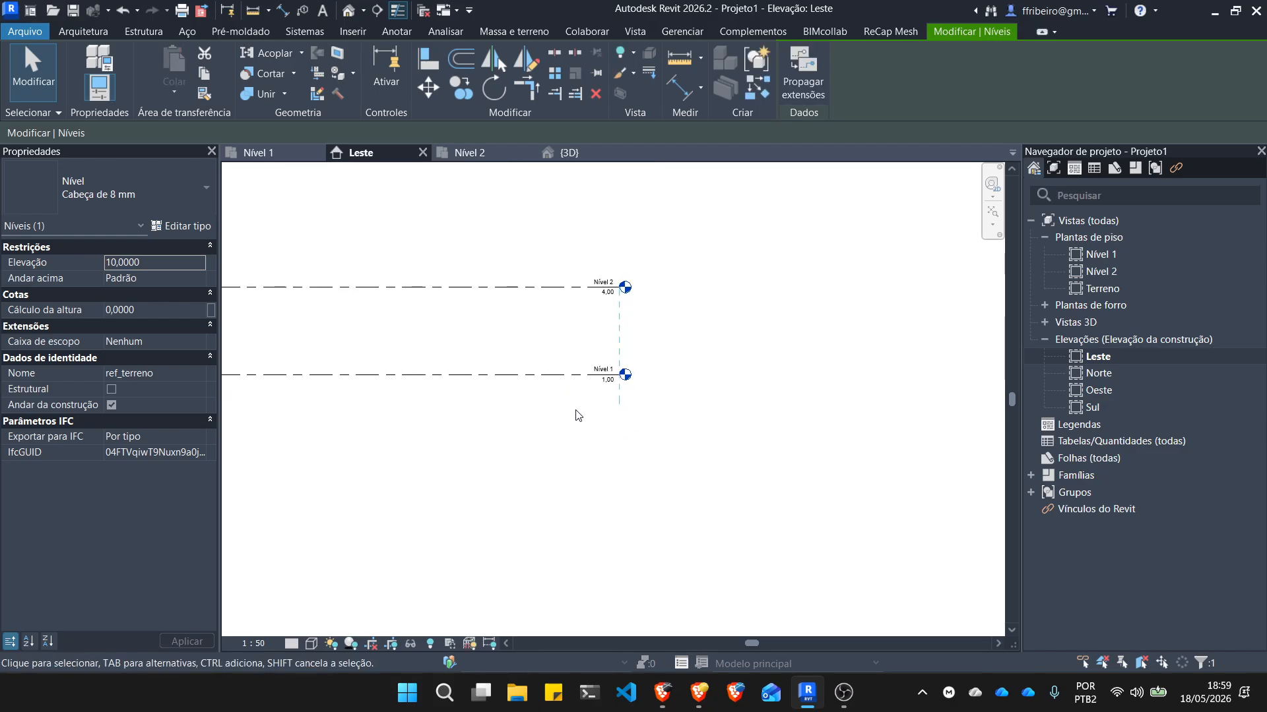
scroll(574, 430, down, 2)
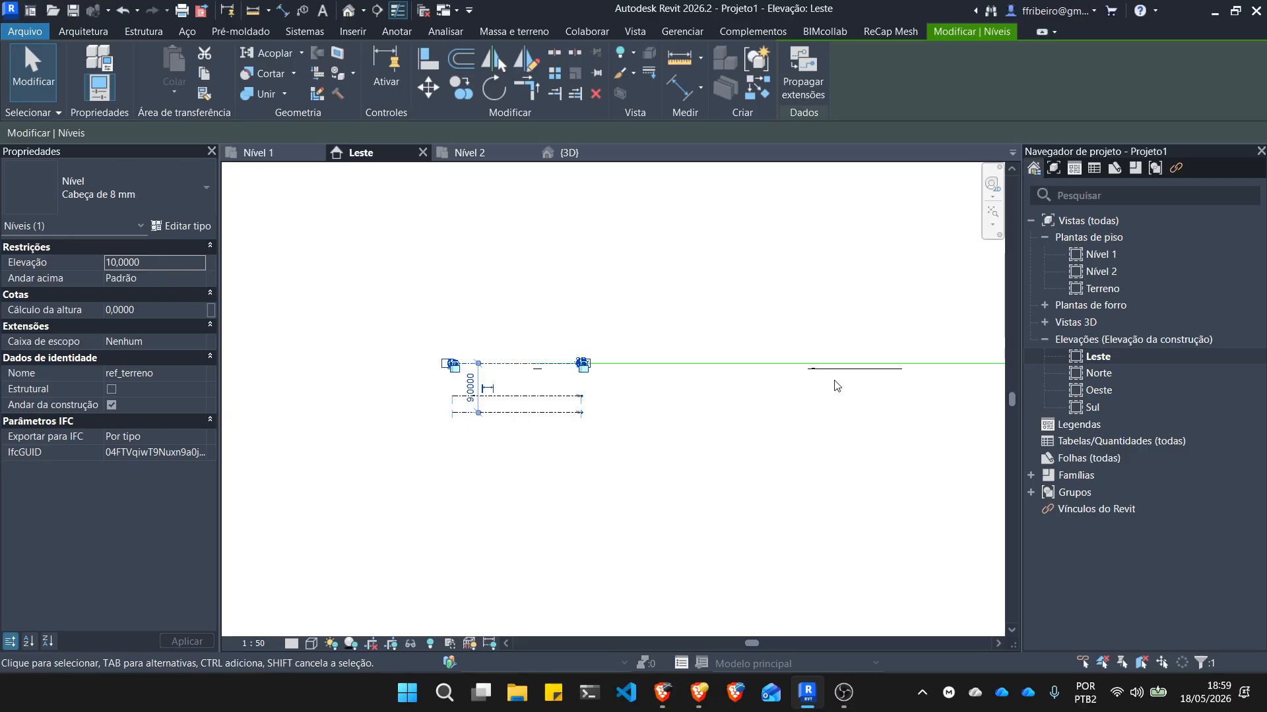
scroll(593, 333, up, 5)
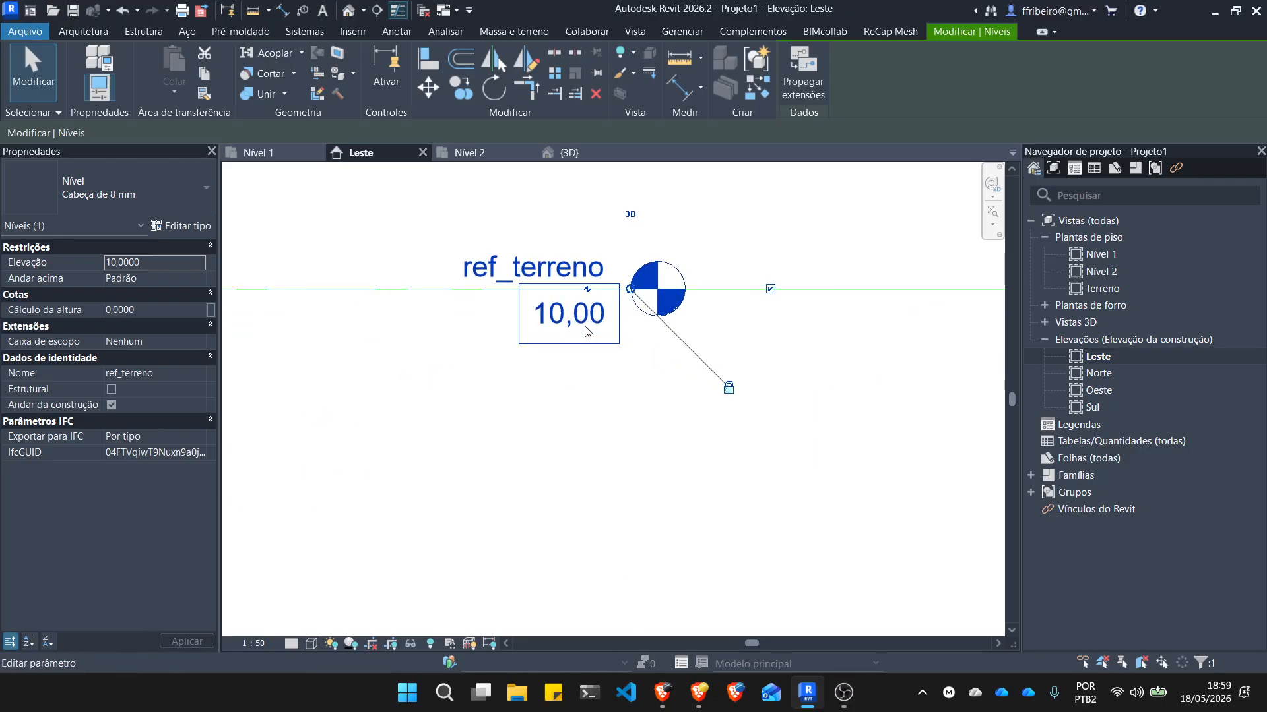
Reset the ref_terreno level's elevation to 0 and deselect the level.
click(586, 330)
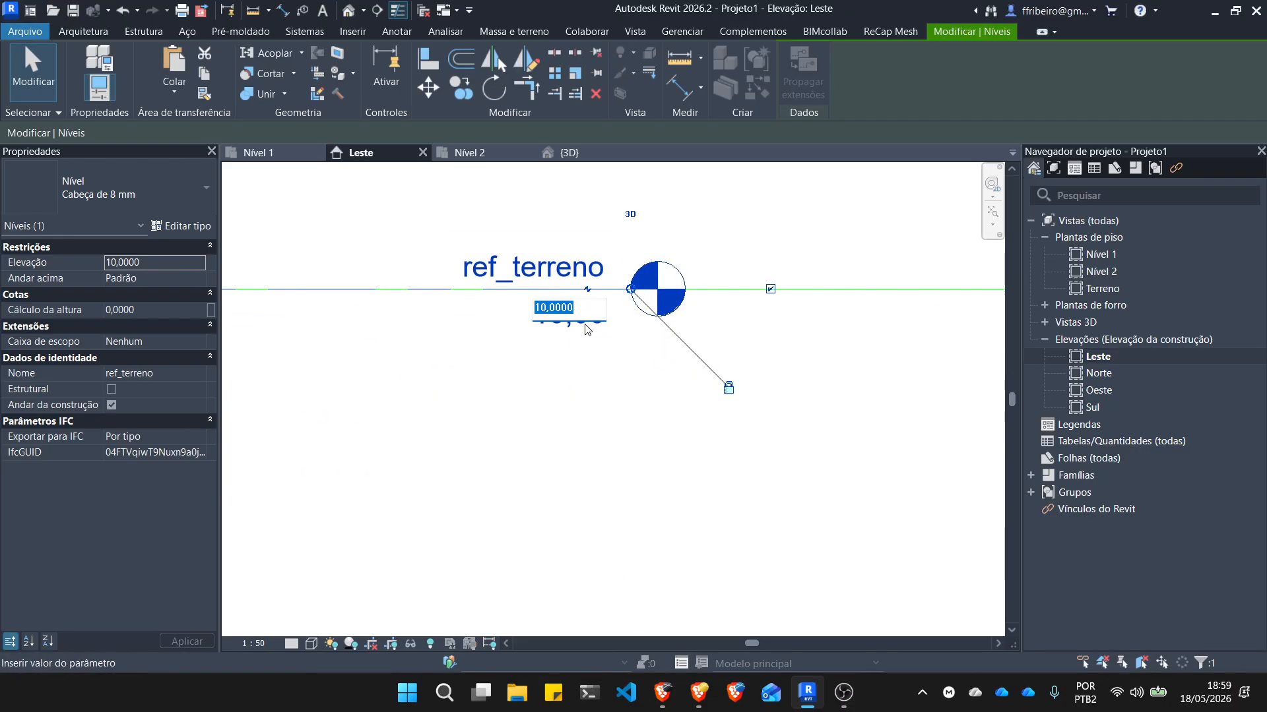
text(0)
key(Return)
scroll(588, 328, down, 7)
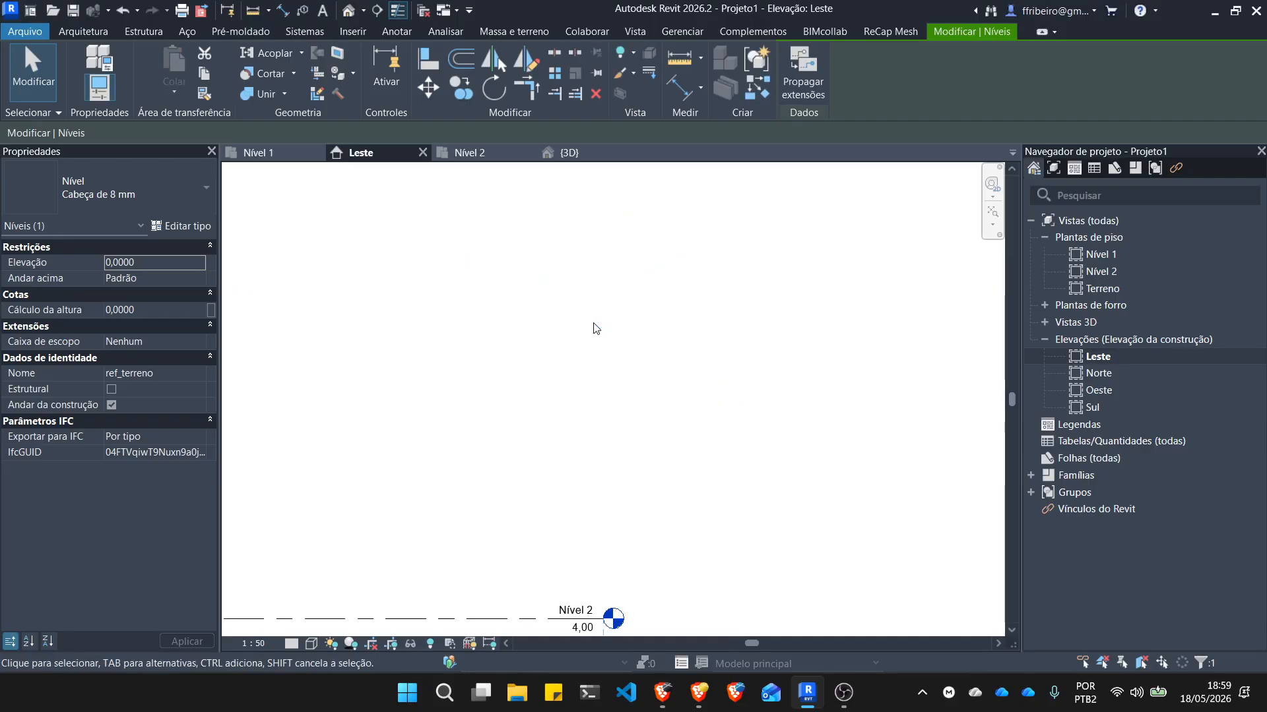
scroll(560, 459, up, 5)
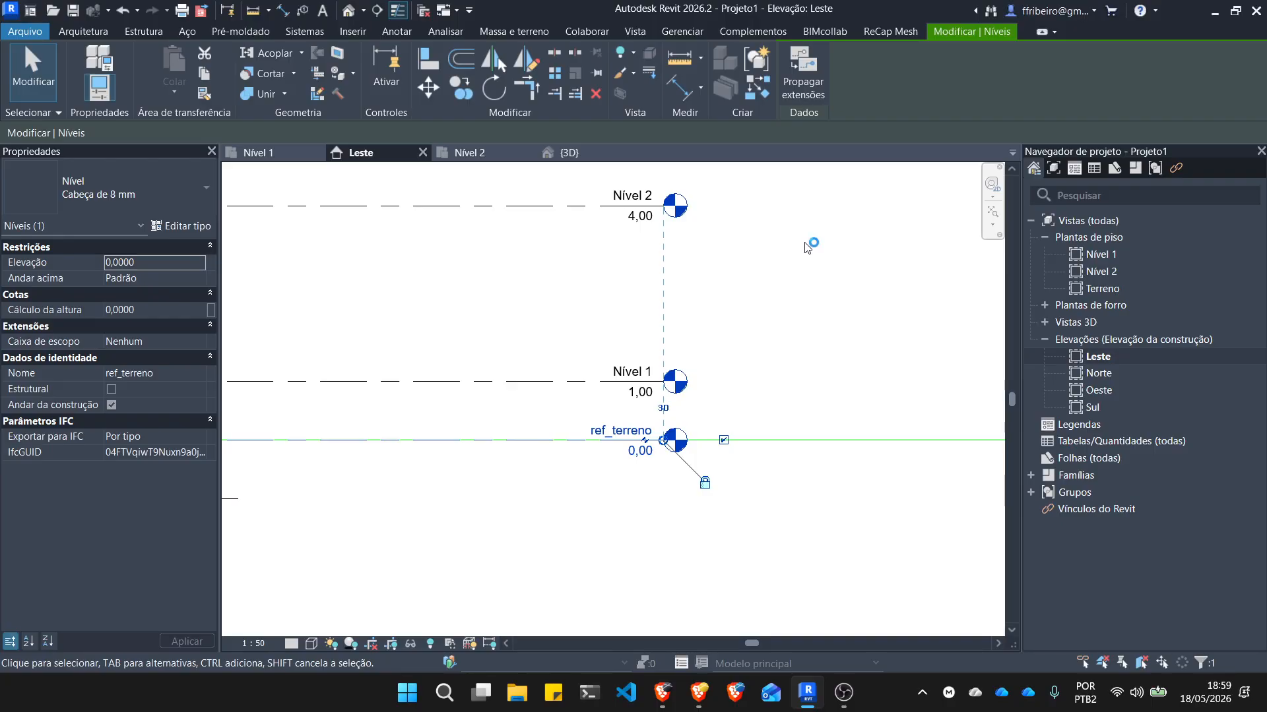
click(805, 248)
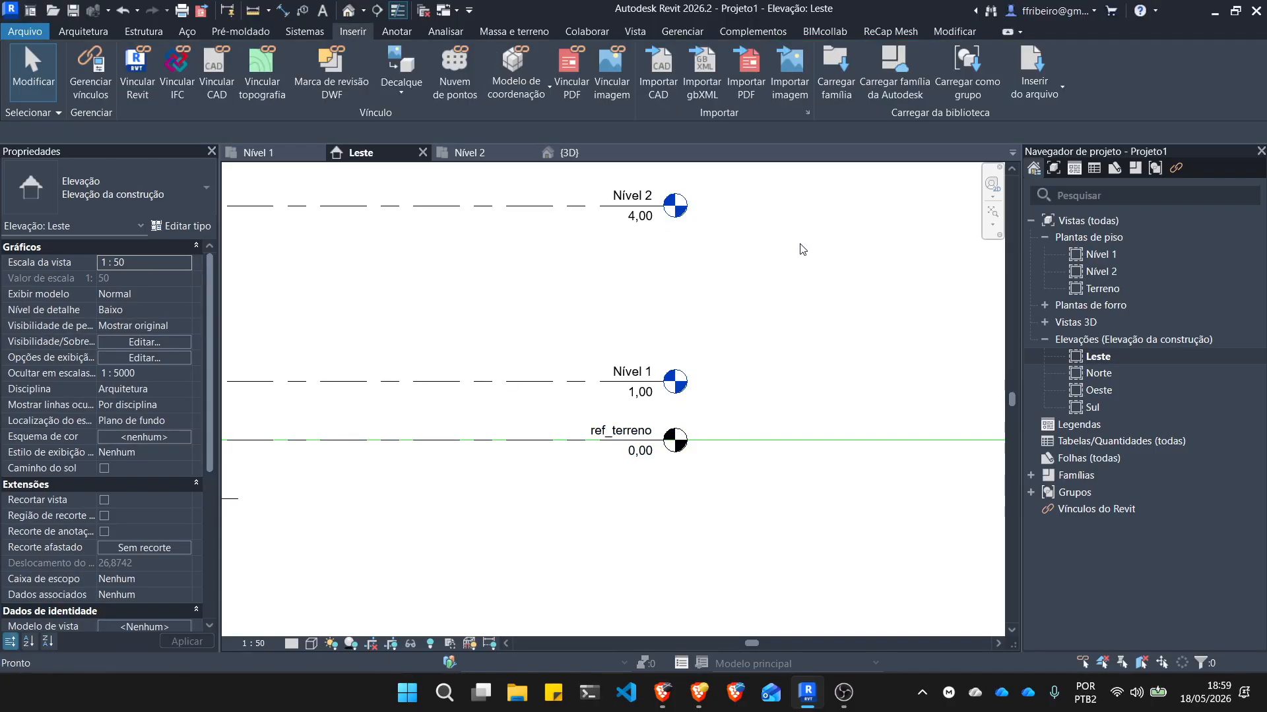
Examine the imported DWG along the ref_terreno level in the Leste elevation and its contour lines in the 3D view.
scroll(501, 440, down, 1)
scroll(496, 443, down, 7)
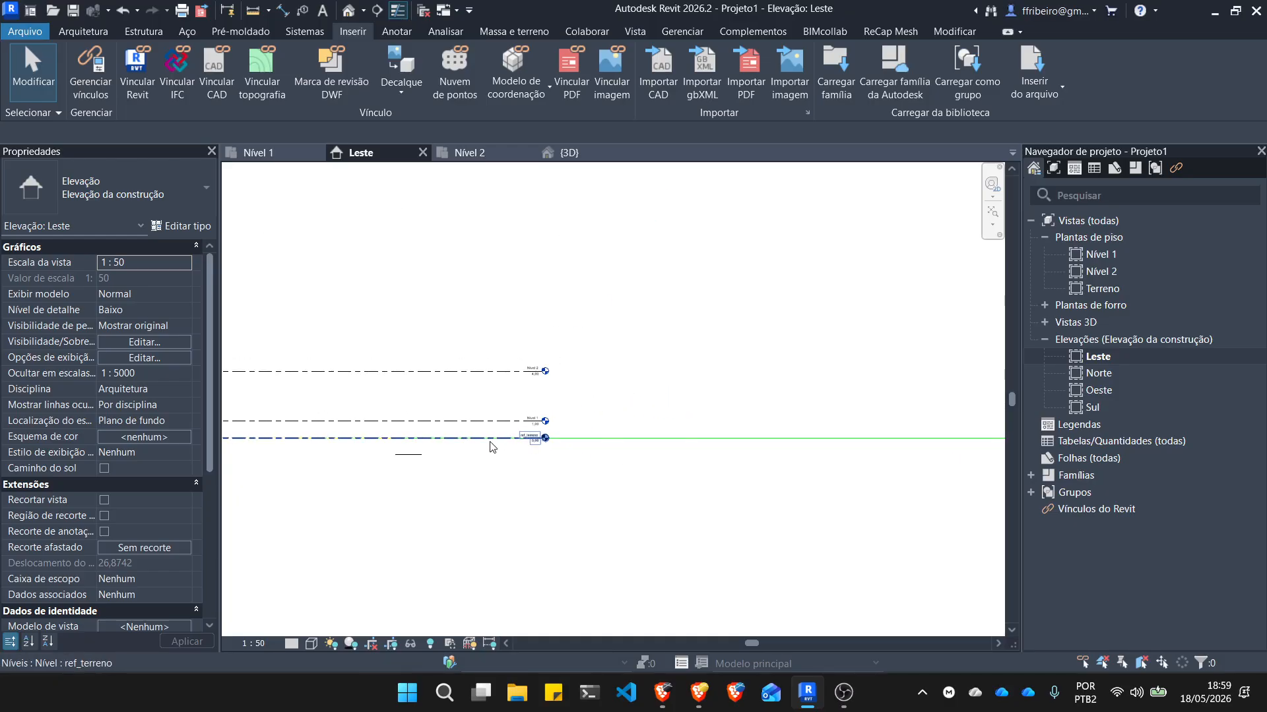
scroll(878, 465, up, 2)
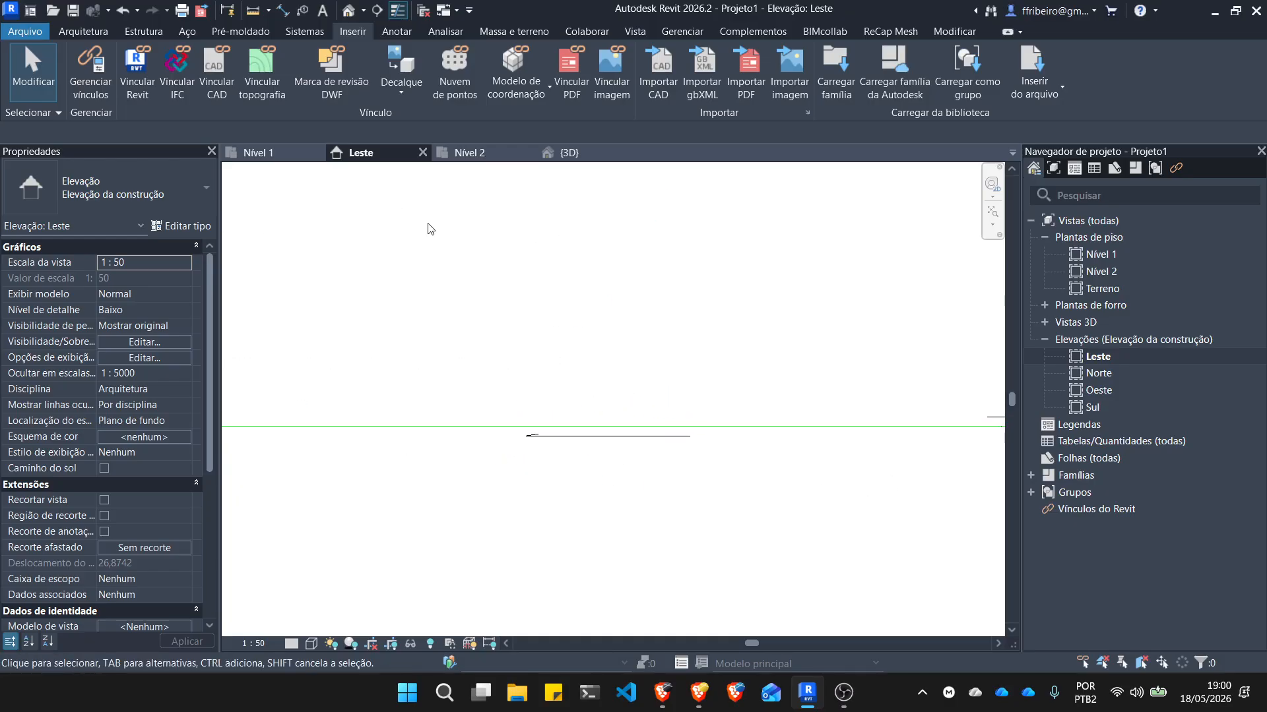
click(573, 154)
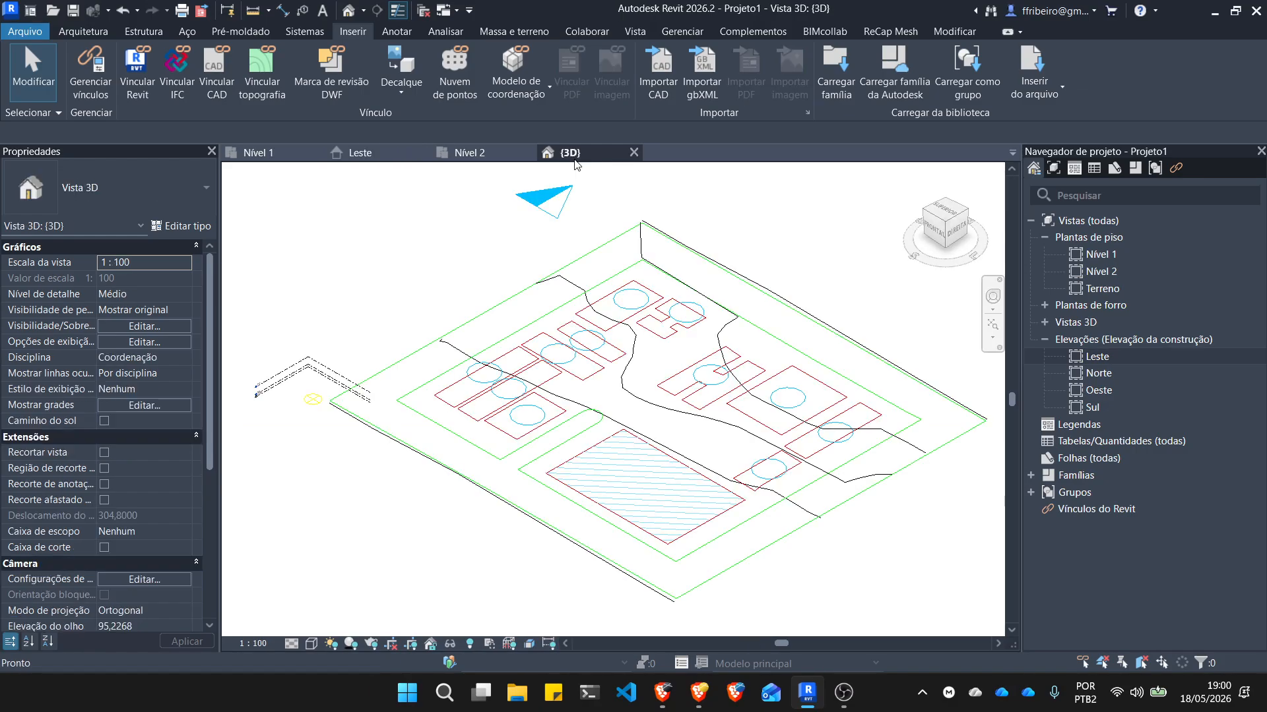
scroll(448, 326, up, 5)
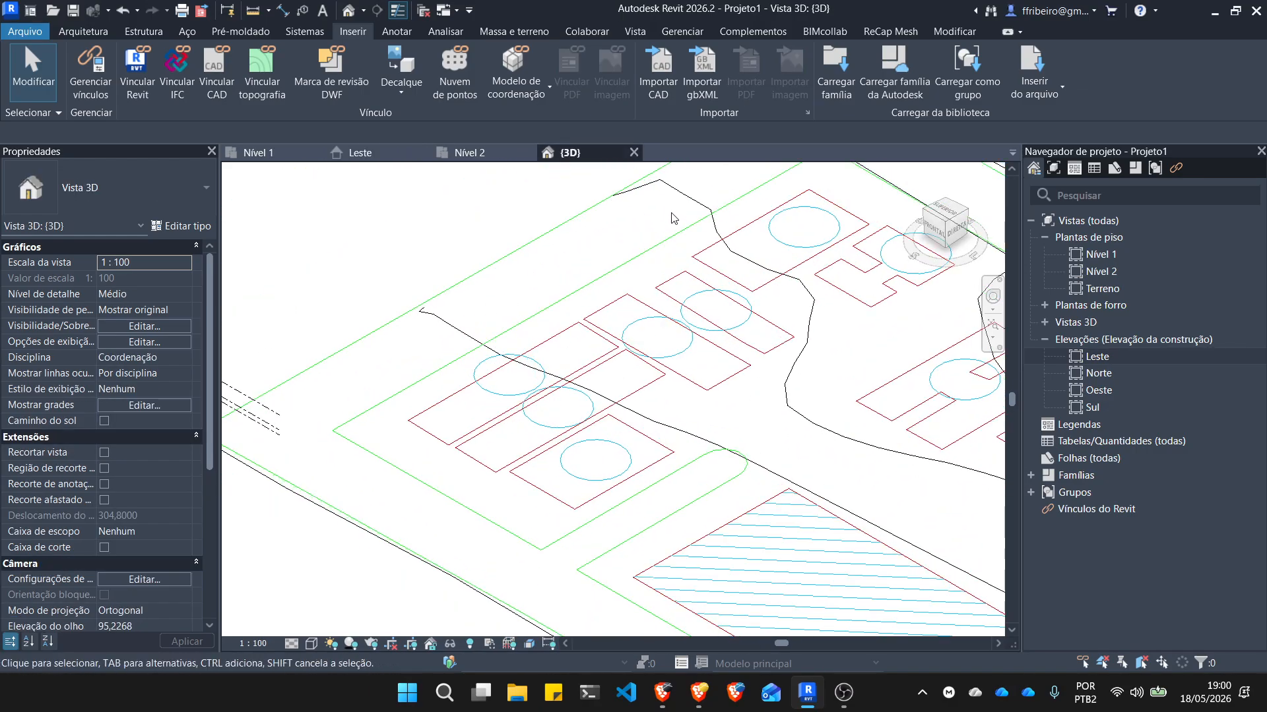
scroll(610, 282, down, 5)
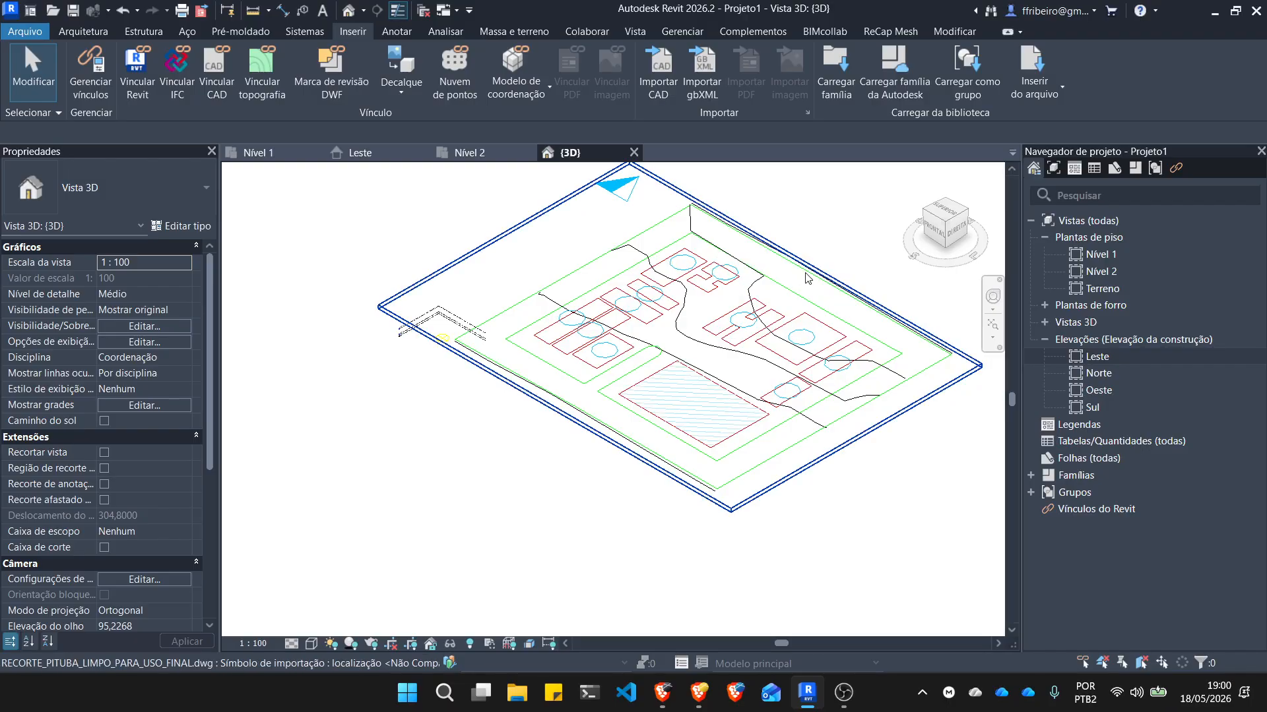
scroll(739, 214, up, 5)
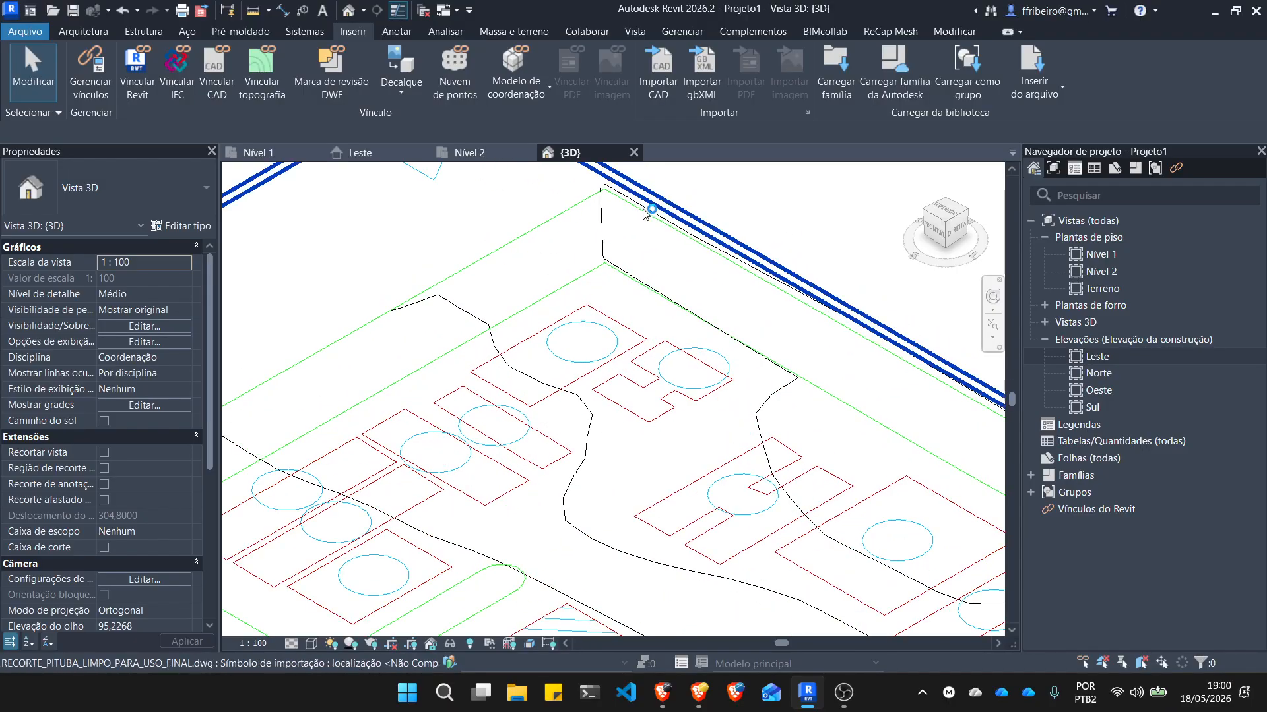
scroll(422, 333, down, 5)
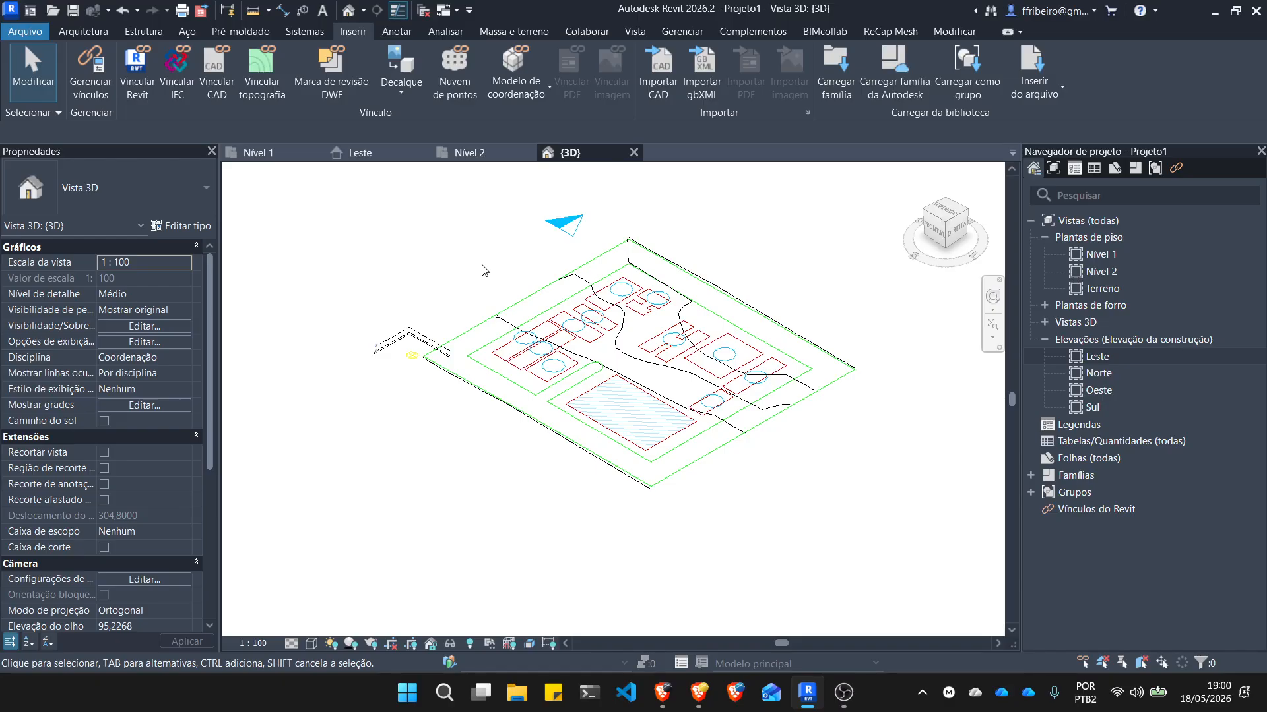
Examine the Nível 1 floor plan and the imported DWG with its contour labels in the Terreno floor plan.
click(278, 159)
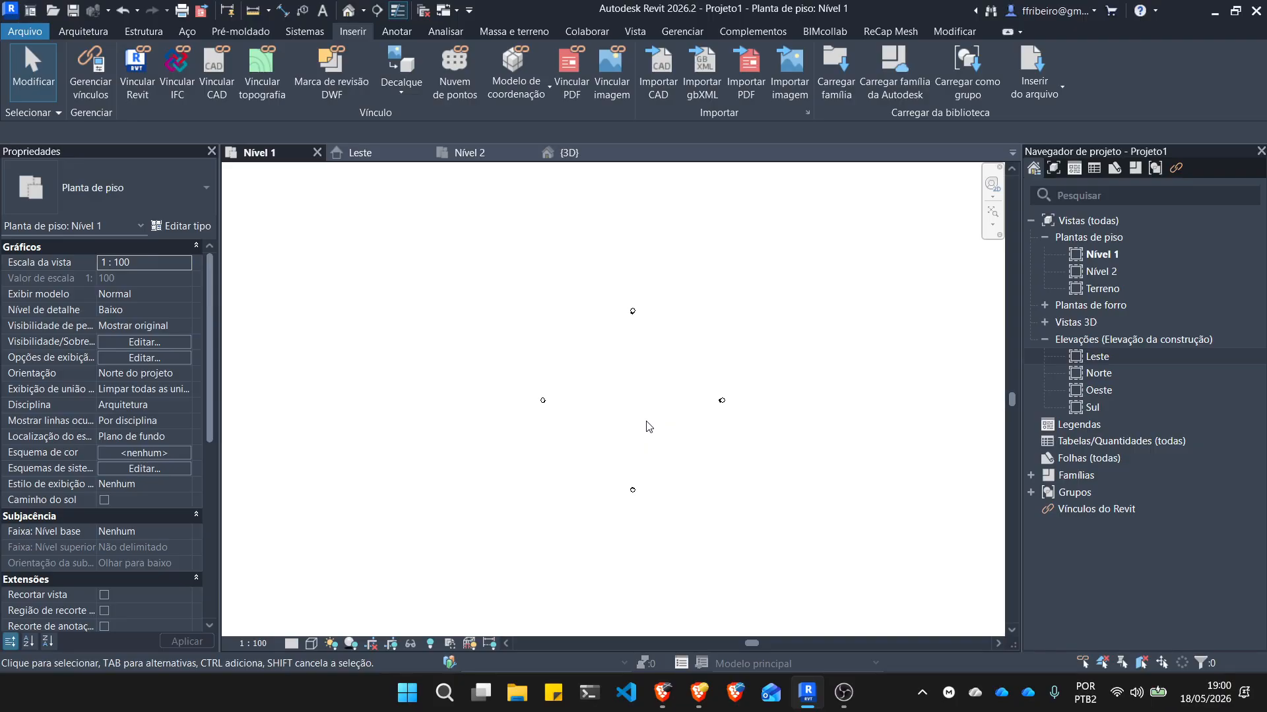
scroll(647, 424, up, 2)
click(1112, 289)
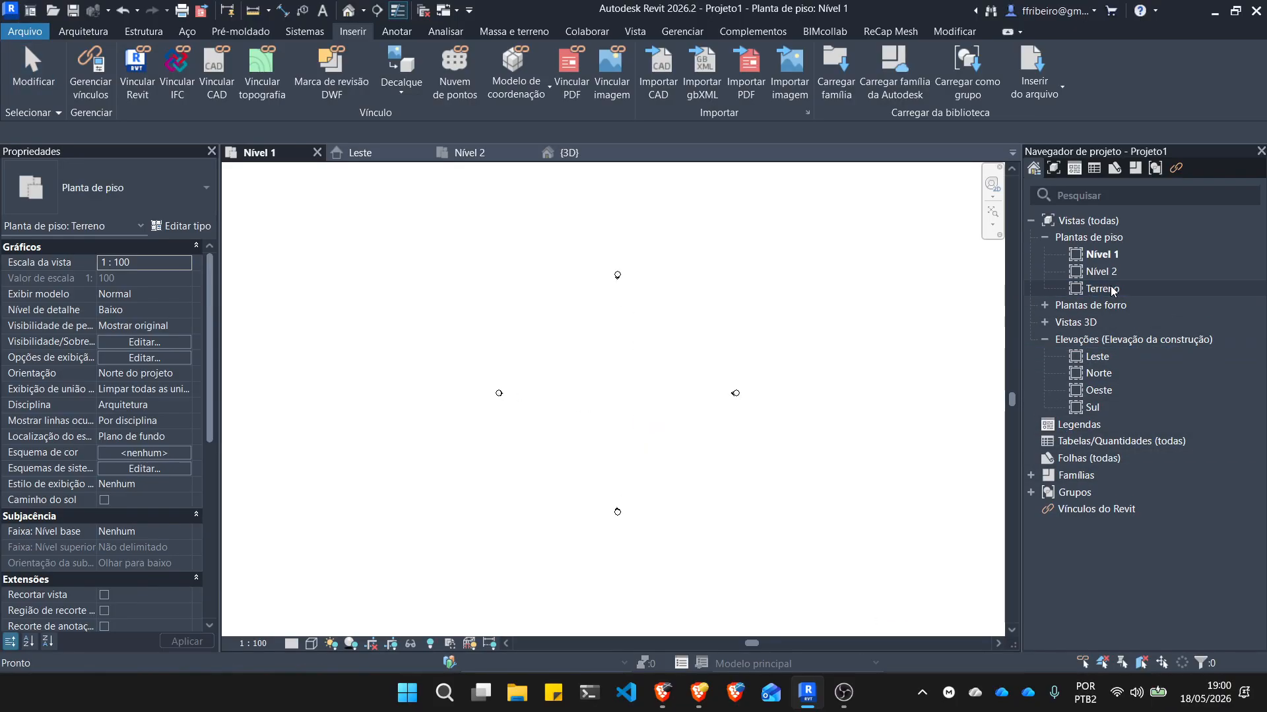
double_click(1112, 290)
scroll(426, 470, down, 5)
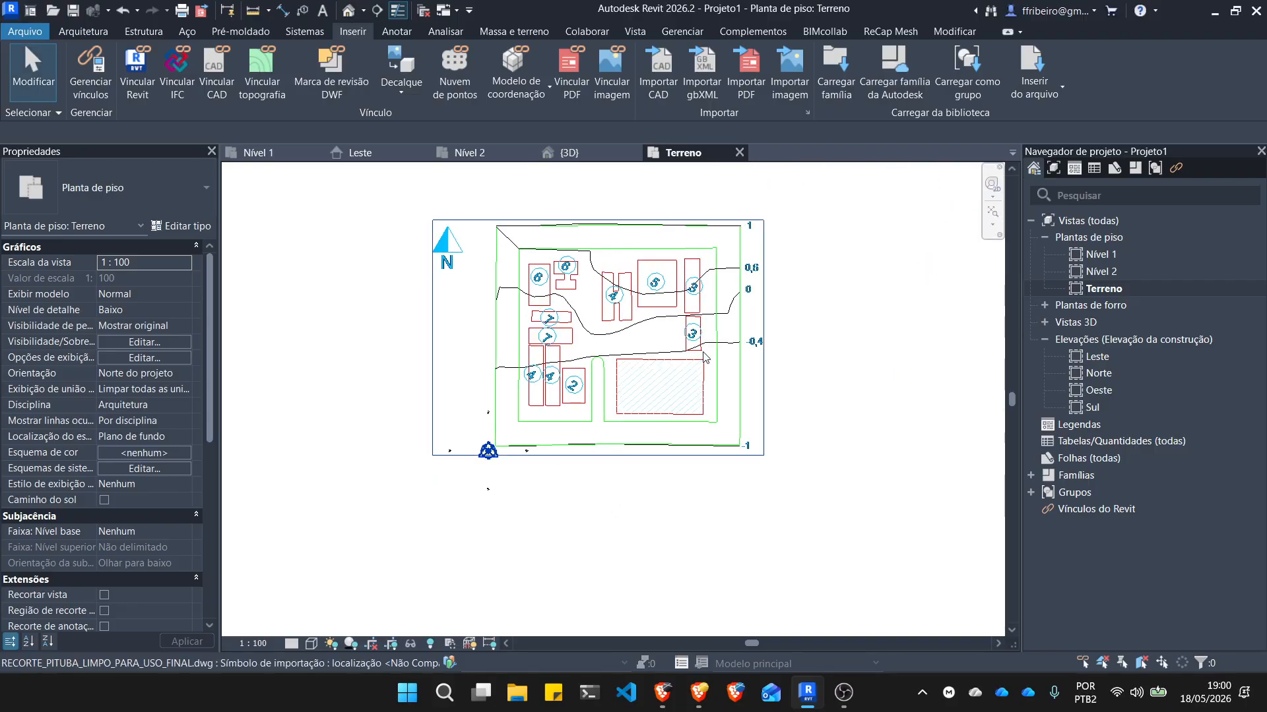
scroll(488, 449, up, 2)
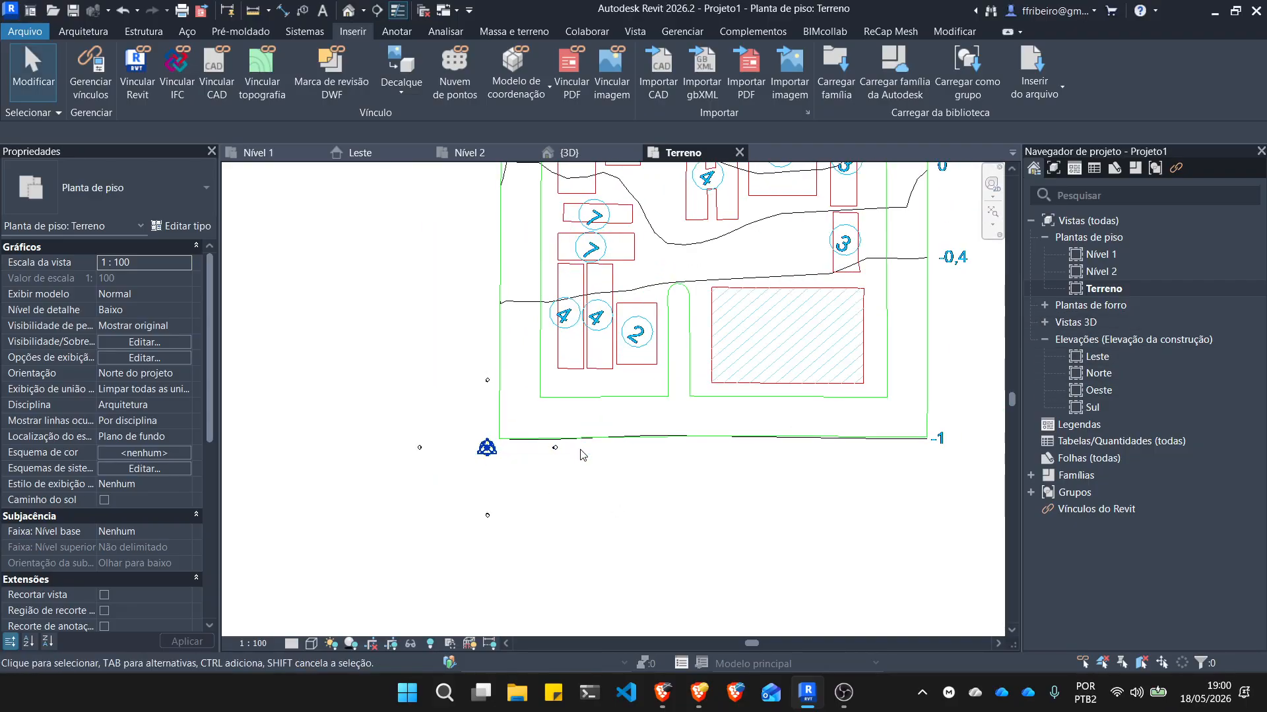
scroll(620, 414, up, 2)
scroll(415, 527, down, 2)
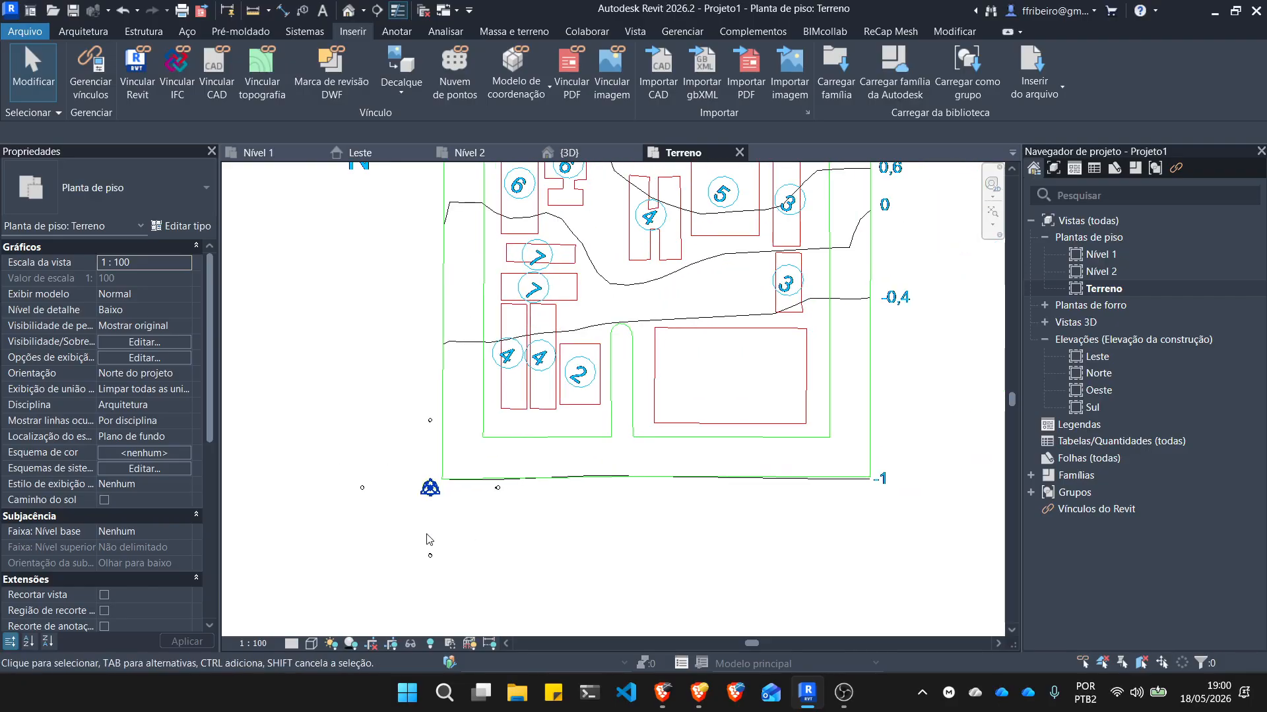
scroll(461, 539, down, 2)
scroll(491, 540, up, 3)
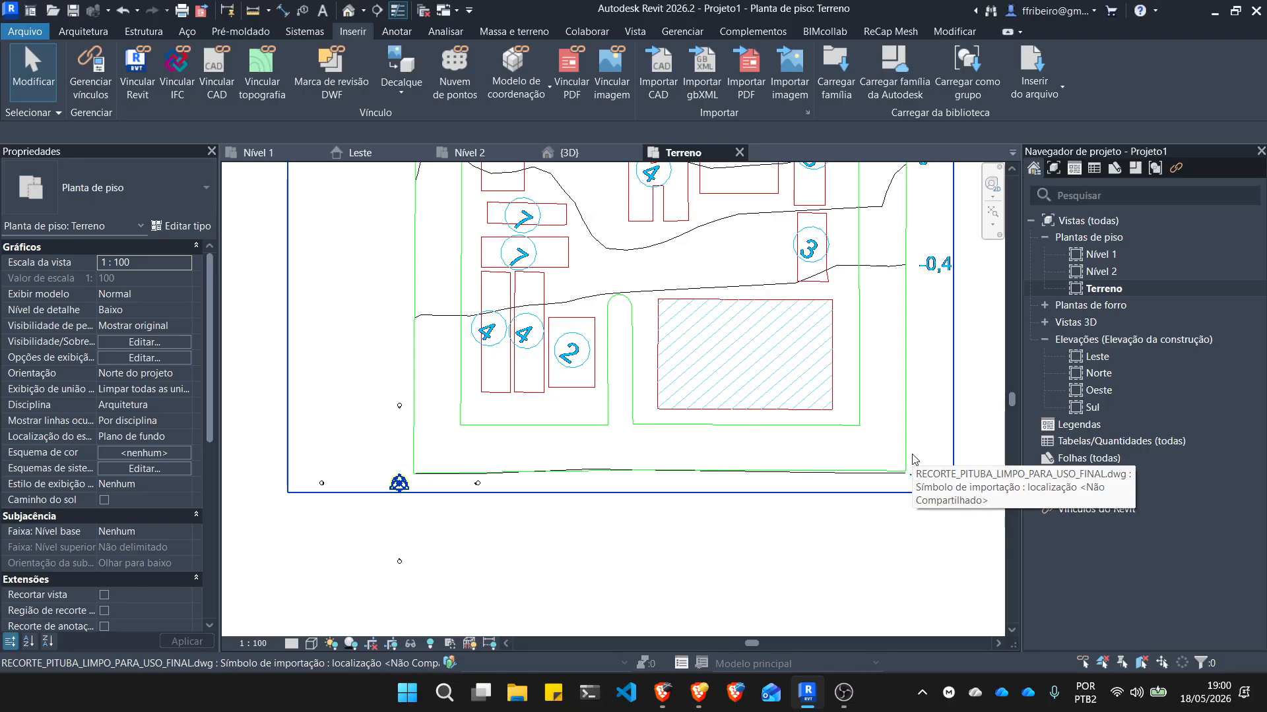
scroll(682, 373, down, 4)
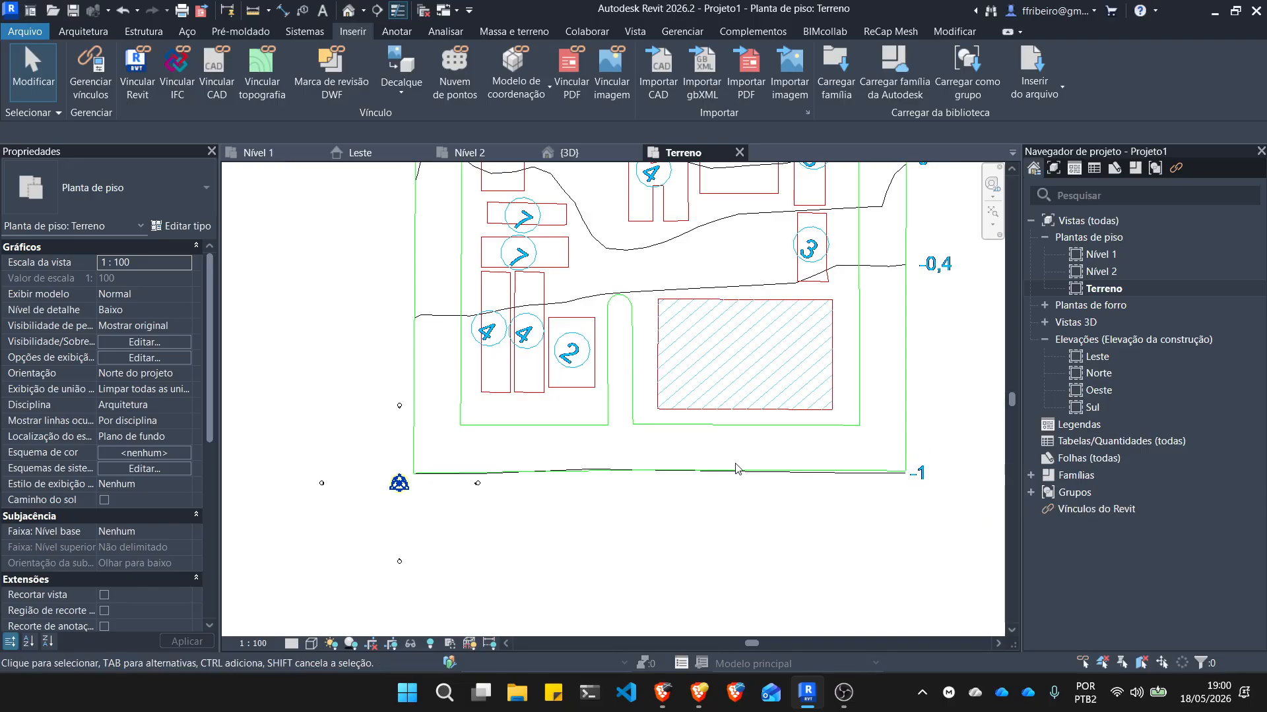
Try to create a toposolid in the 3D view from the imported DWG, using only the CURVAS DE NIVEL layer.
click(599, 149)
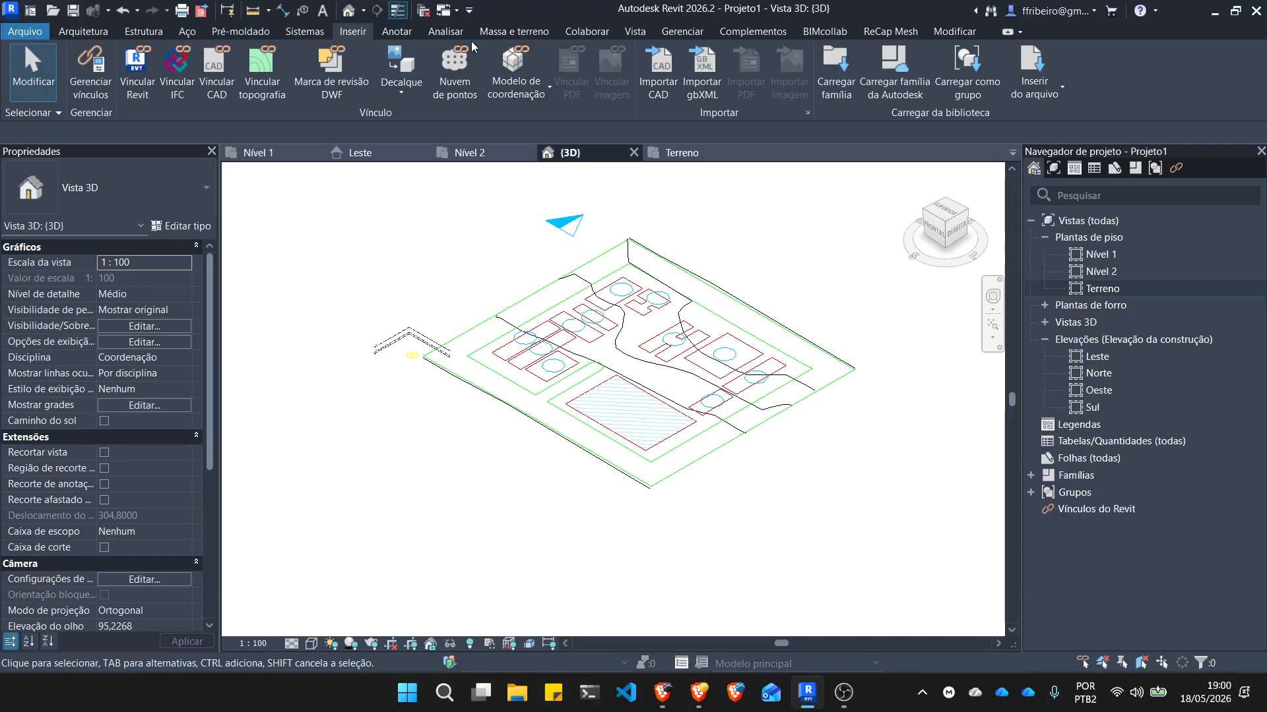
click(509, 26)
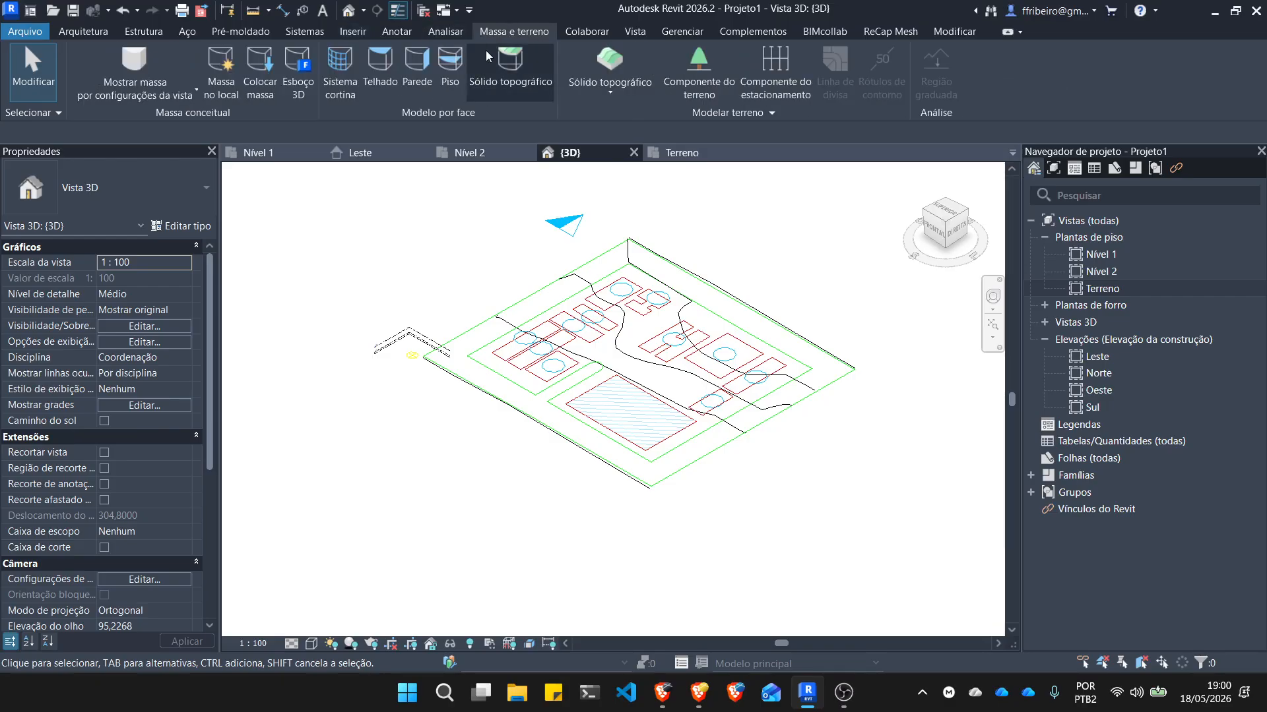
click(606, 89)
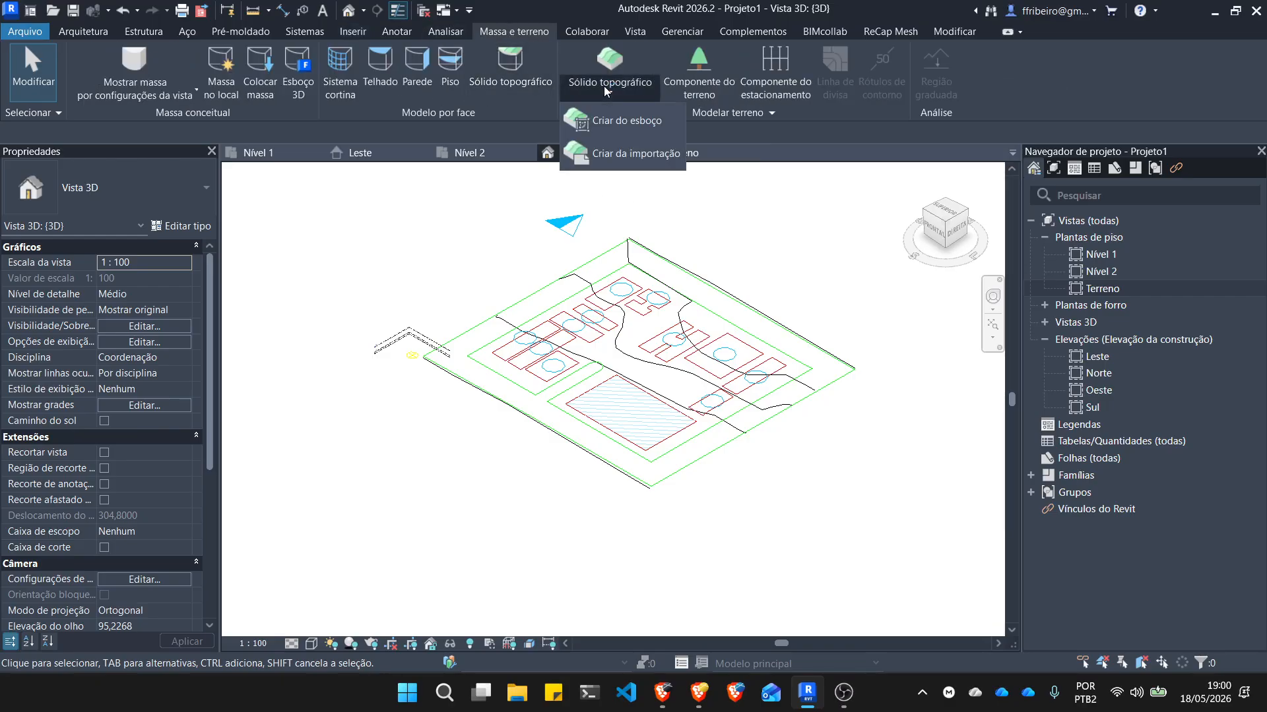
click(644, 157)
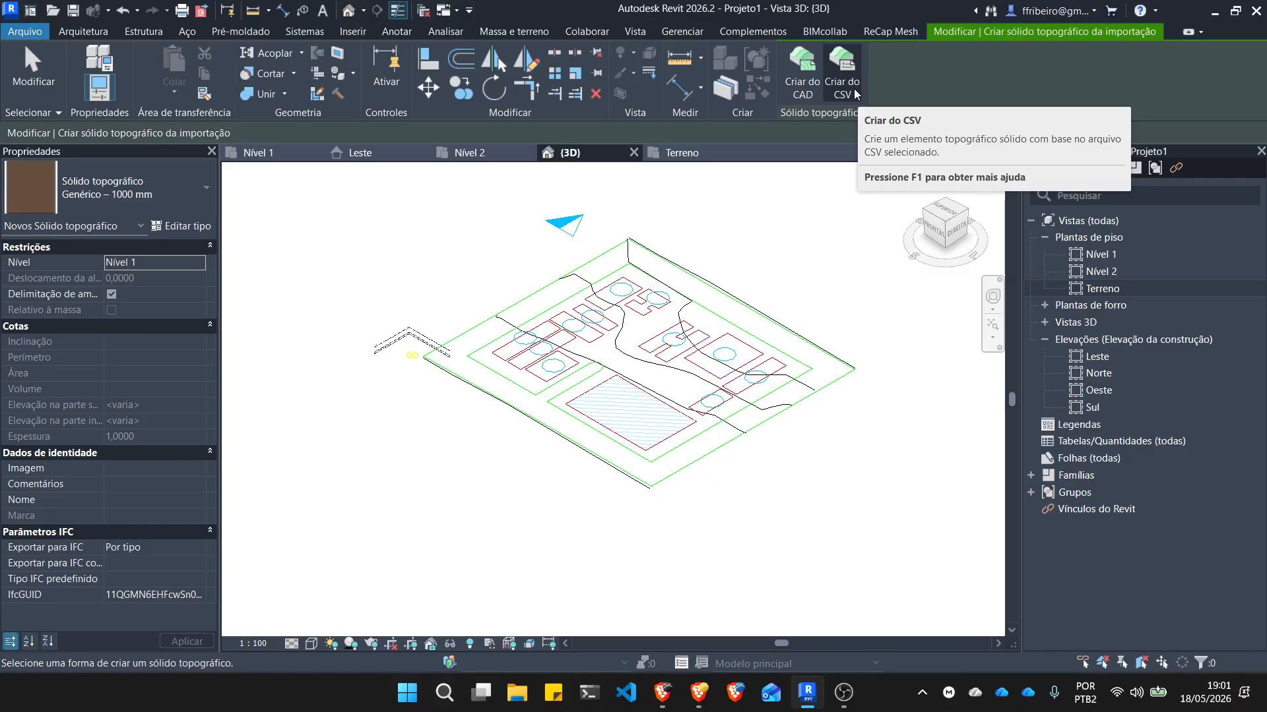
click(802, 79)
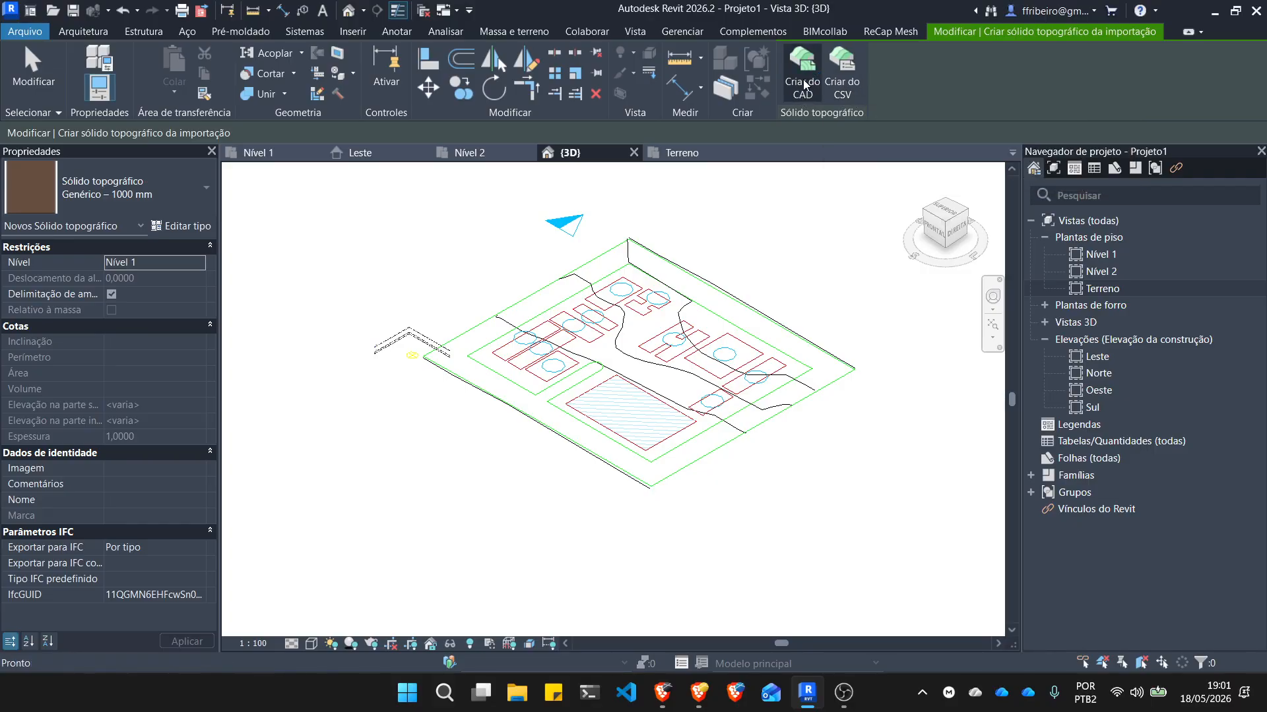
click(710, 297)
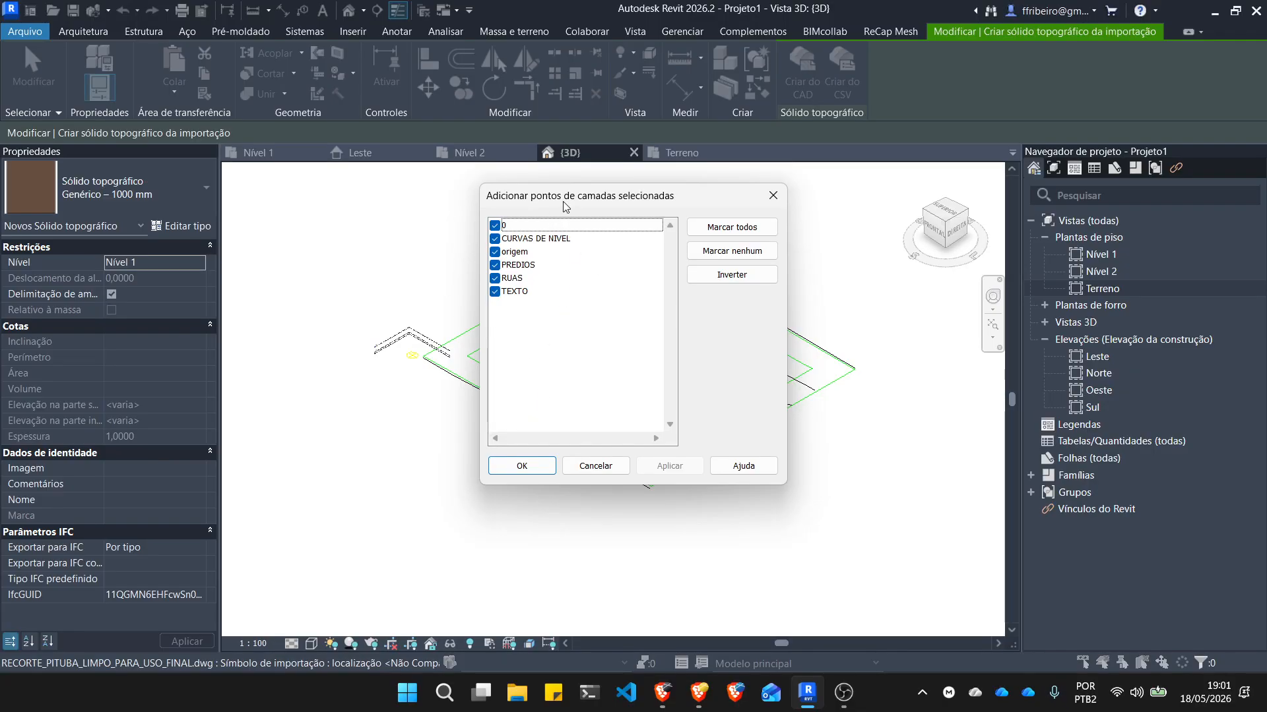
click(730, 254)
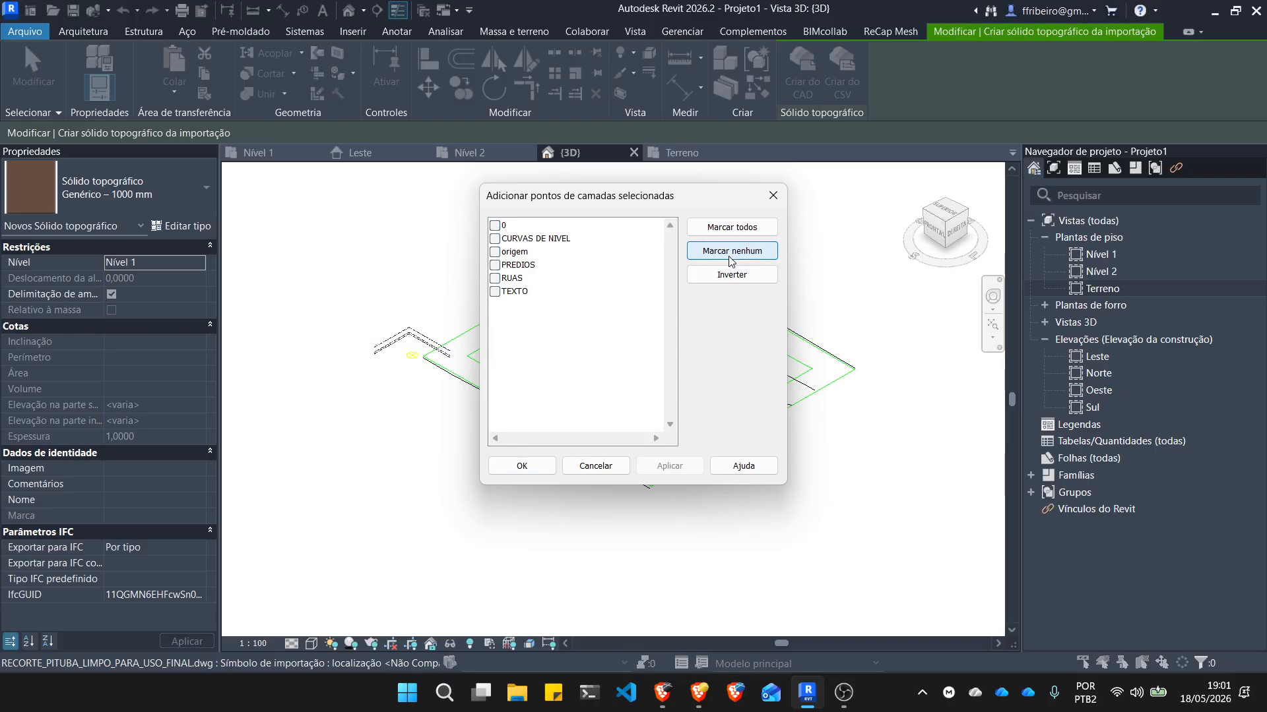
click(494, 242)
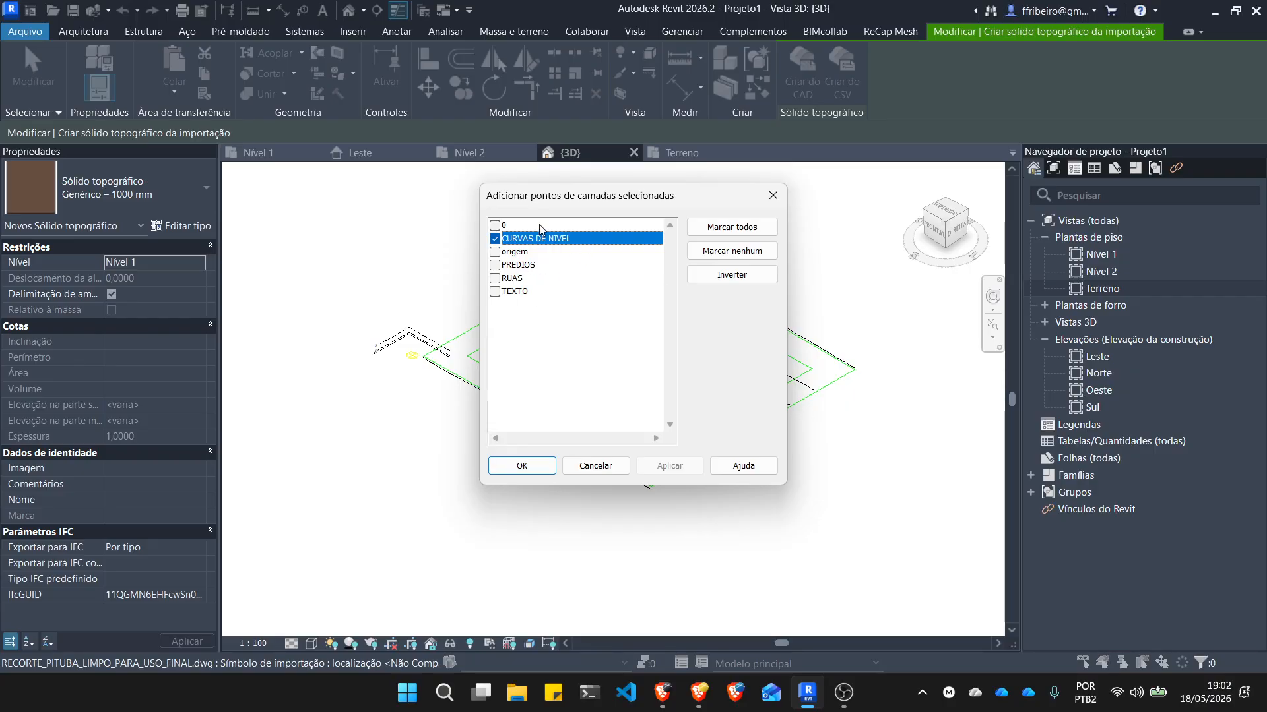
click(532, 465)
click(532, 466)
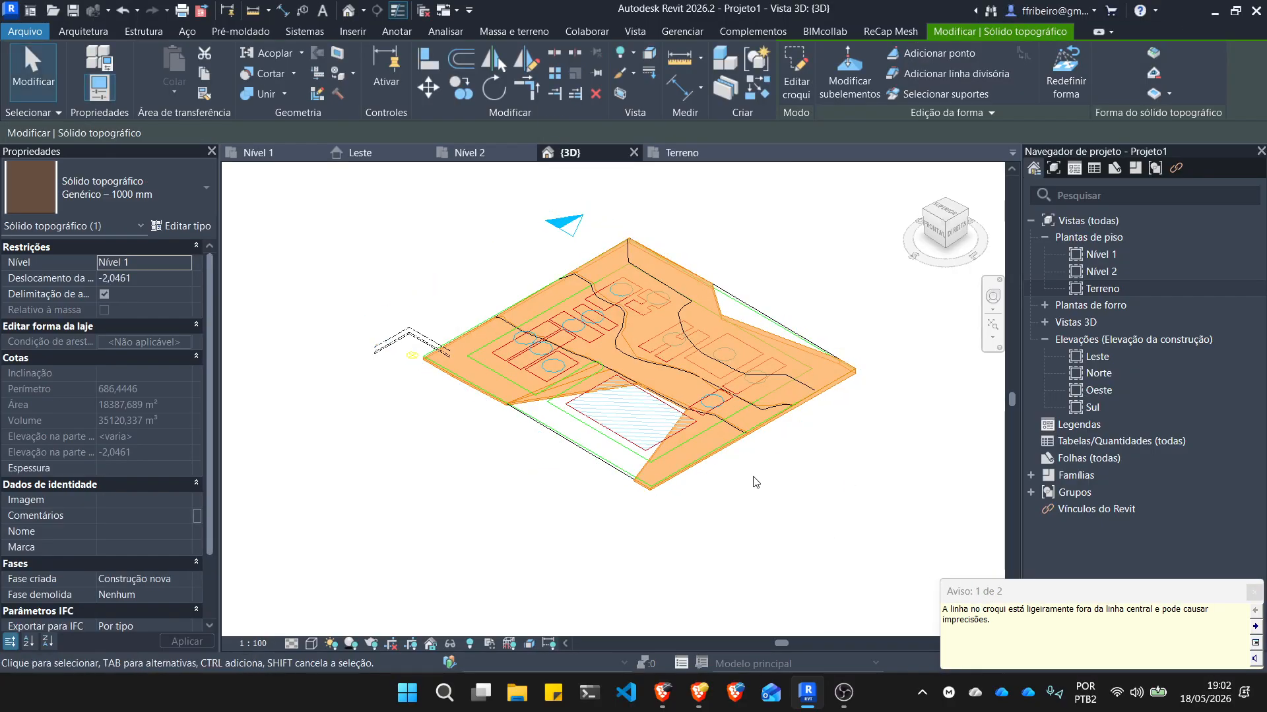
Dismiss the sketch warning and compare the toposolid's outline with the imported DWG's block boundary in the 3D view.
scroll(600, 404, up, 4)
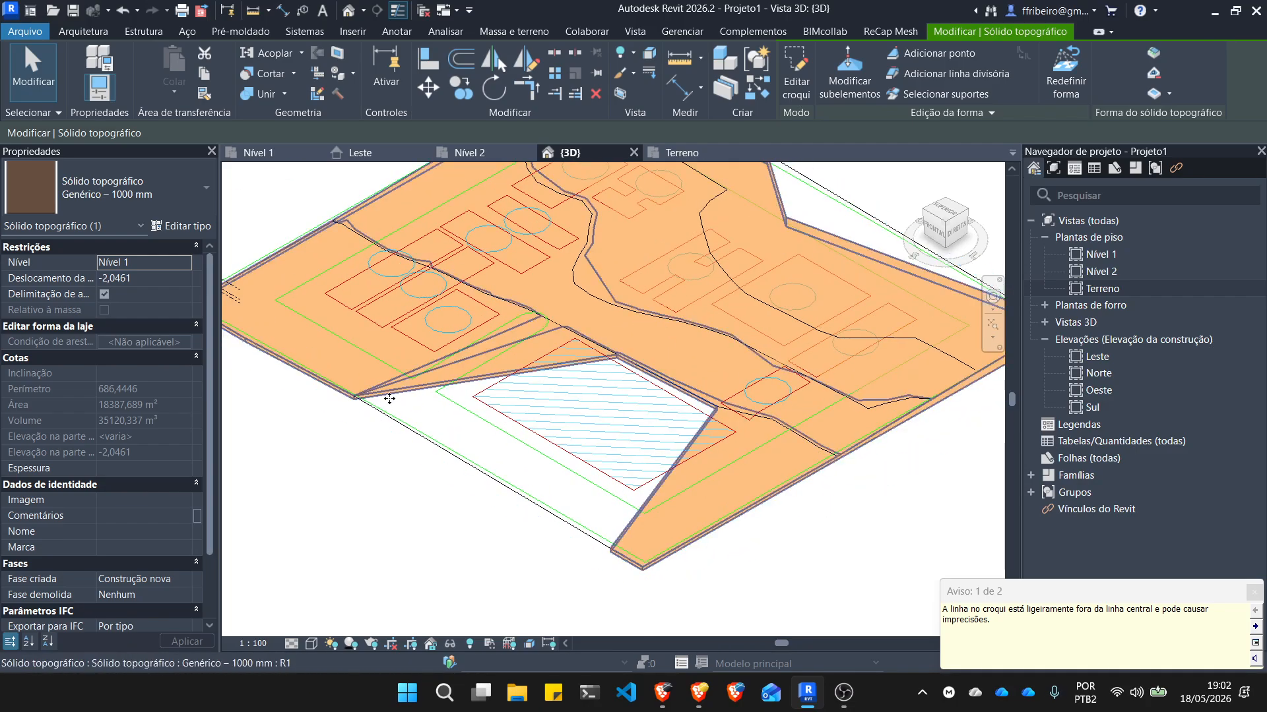
scroll(580, 462, down, 4)
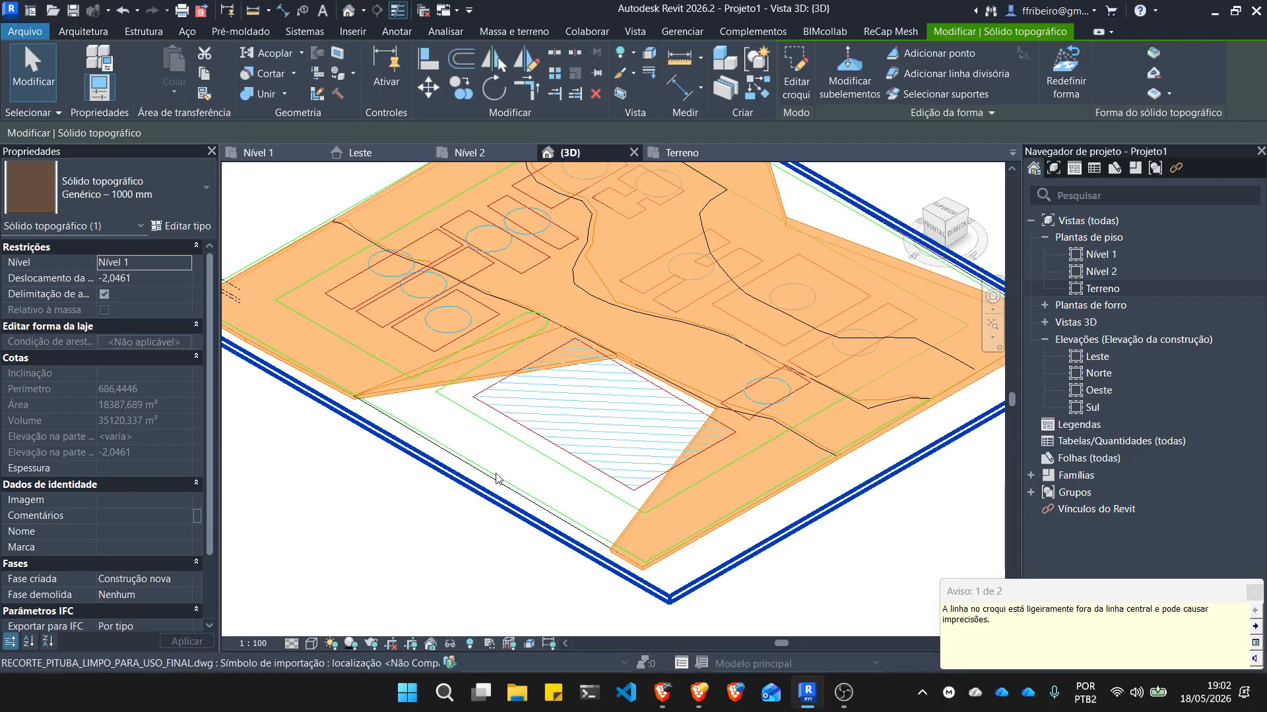
scroll(688, 374, up, 3)
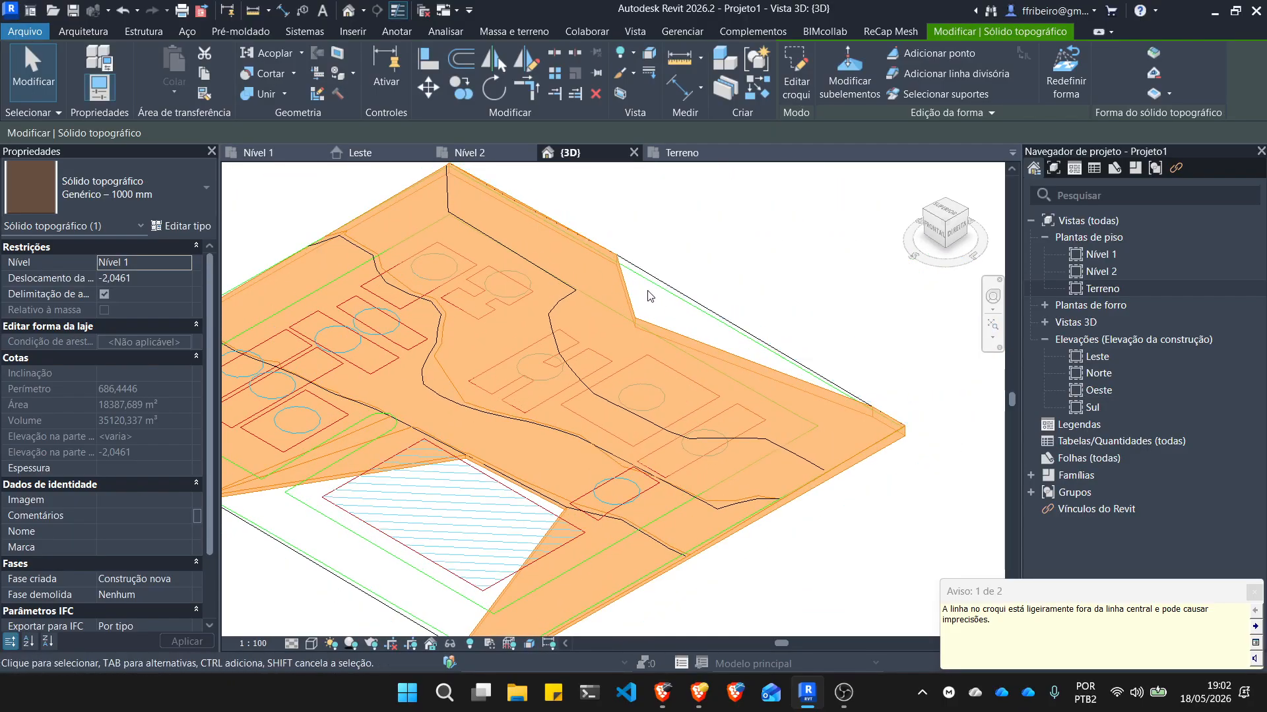
scroll(695, 333, down, 2)
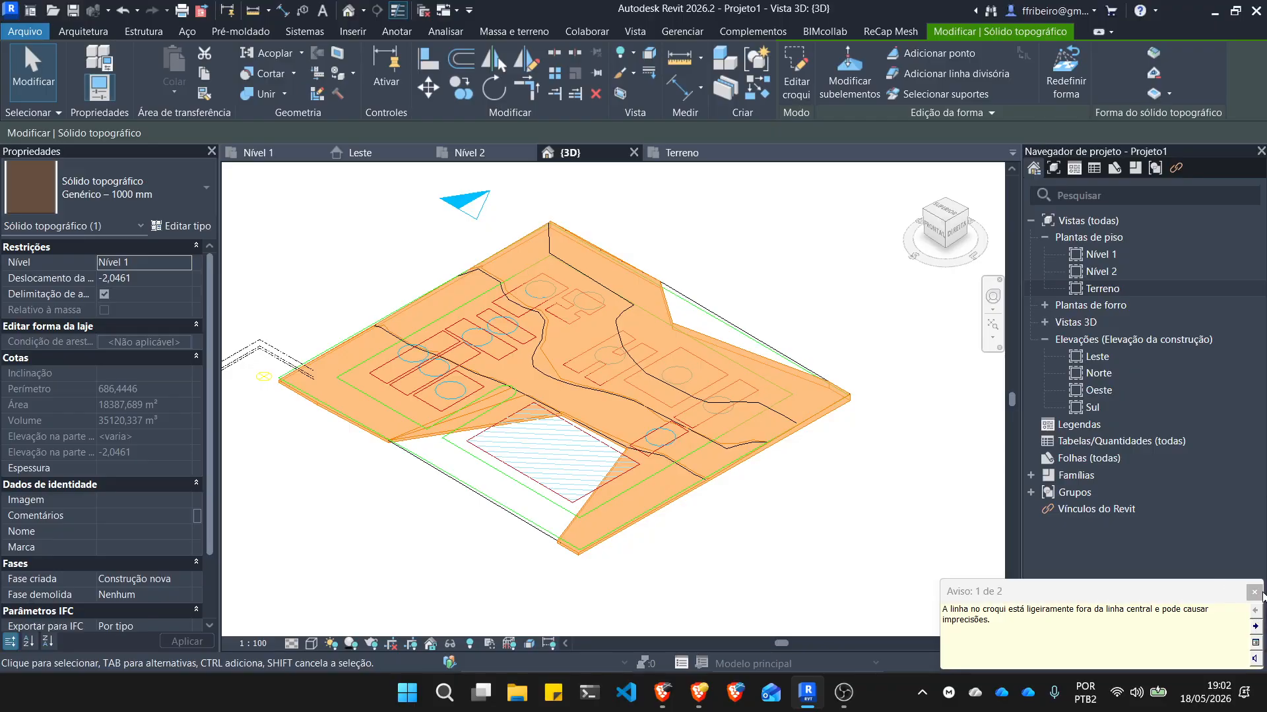
click(1254, 592)
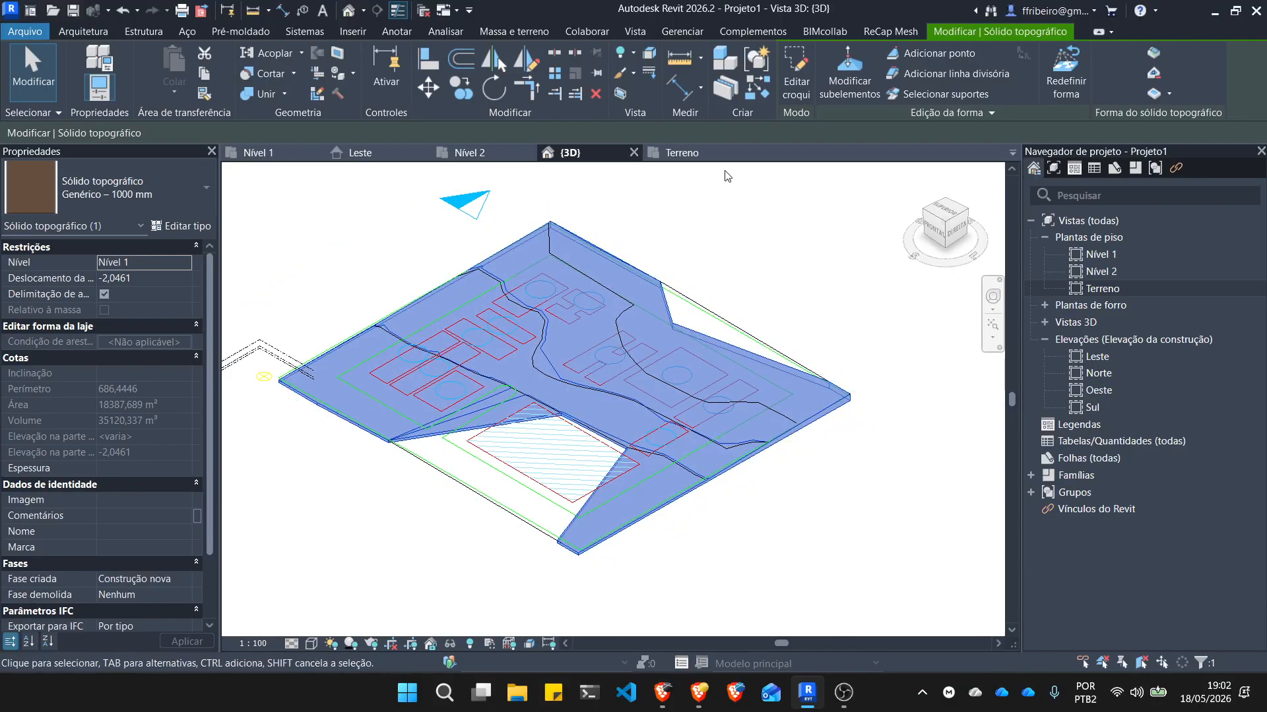
click(734, 256)
click(647, 276)
scroll(376, 455, up, 5)
scroll(690, 553, down, 6)
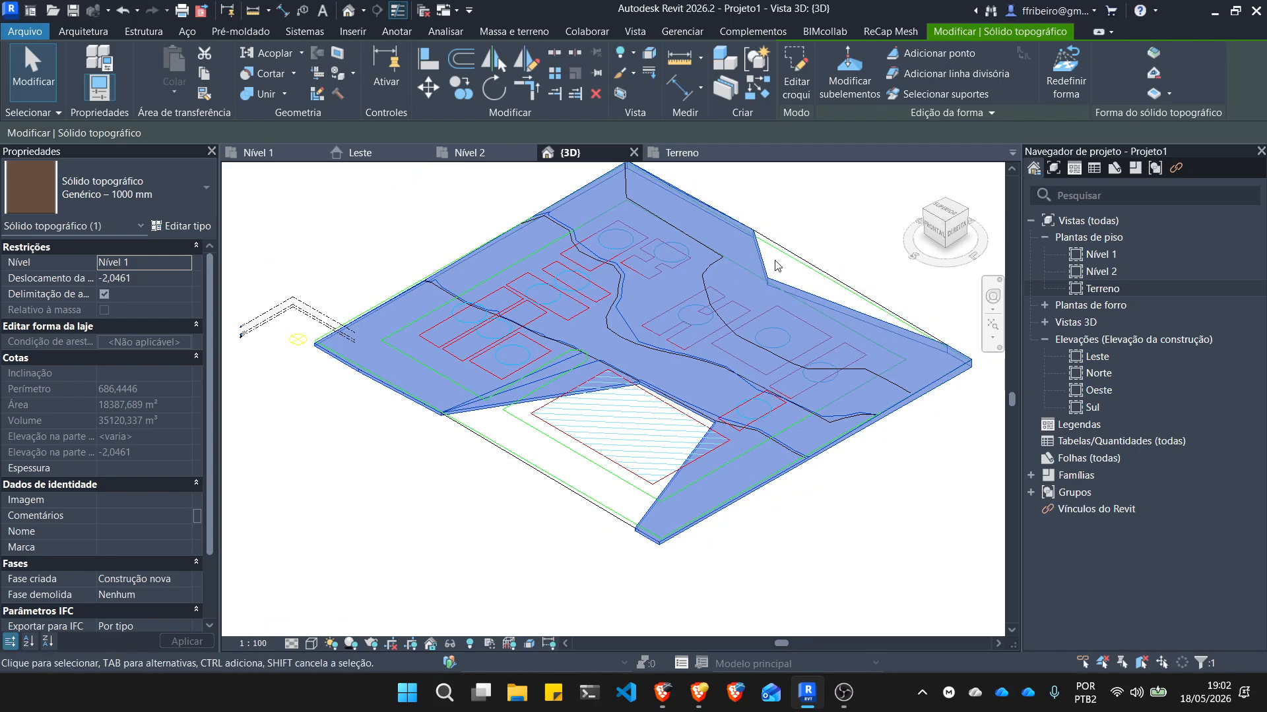
Remove the toposolid generated from the DWG's contour lines.
key(Escape)
click(761, 252)
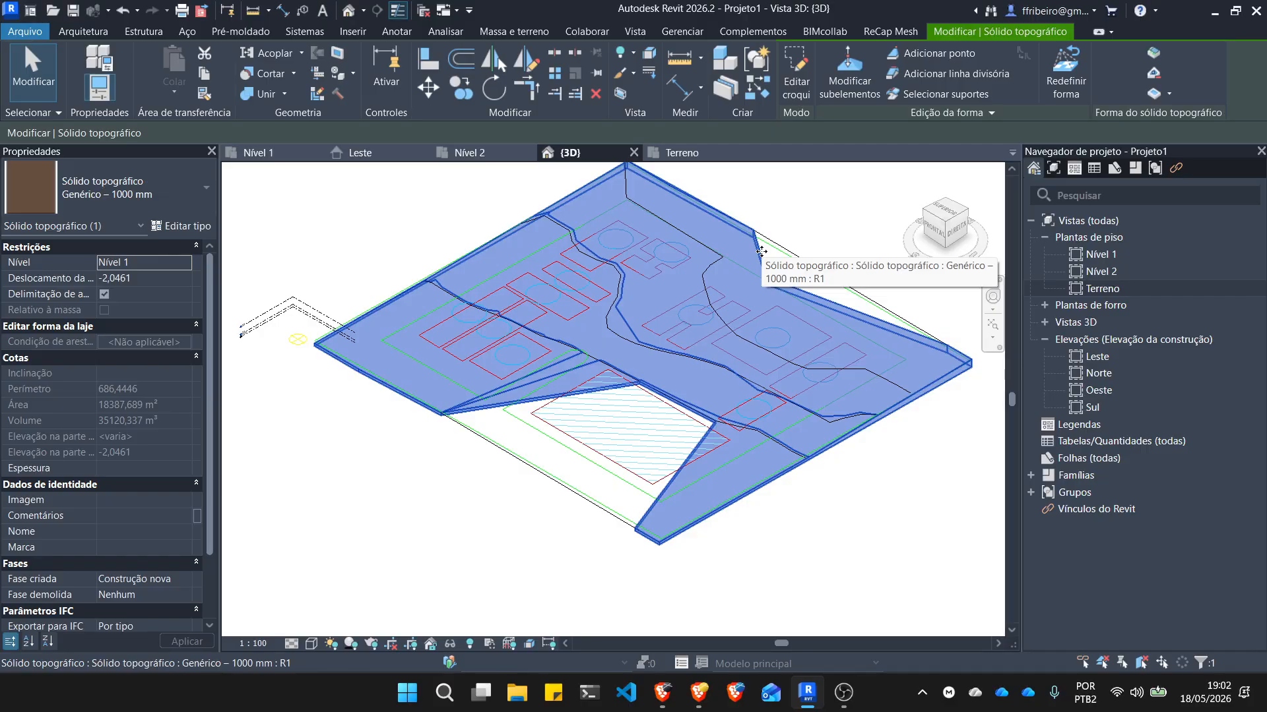
key(Escape)
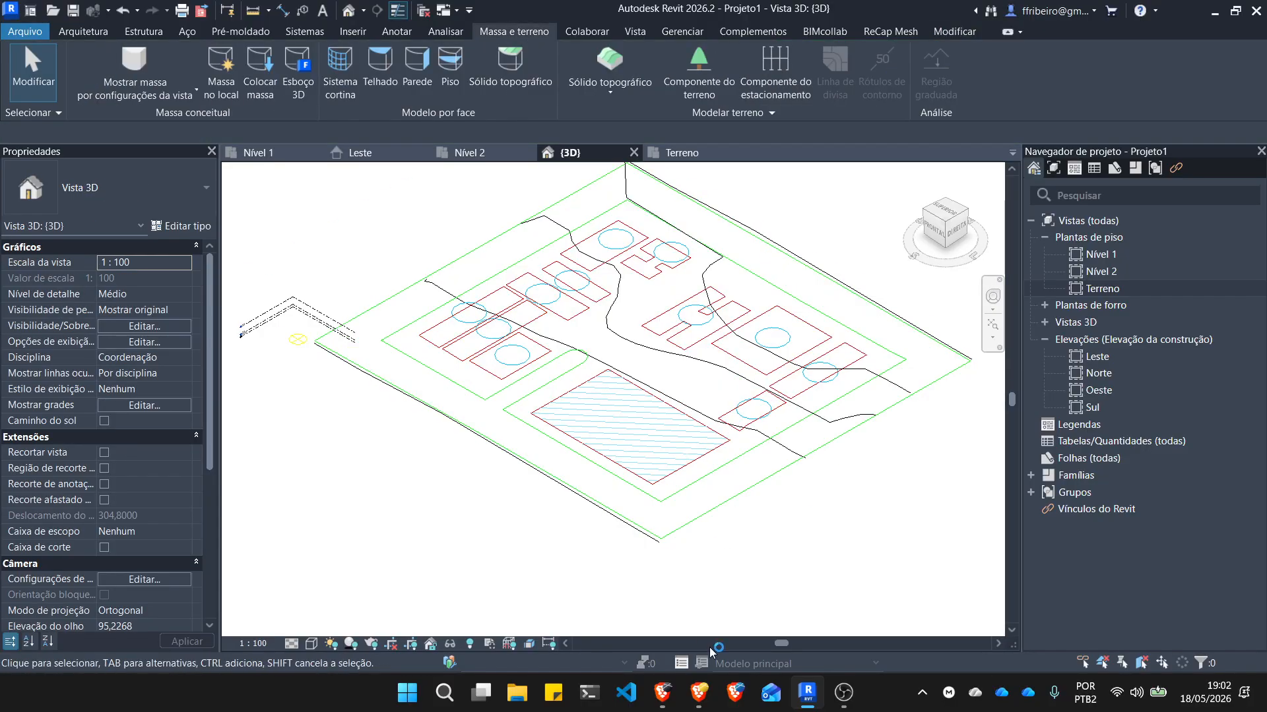
Switch to the course page in the browser and open the Exercício 05 vertices file to examine its point coordinates.
click(698, 693)
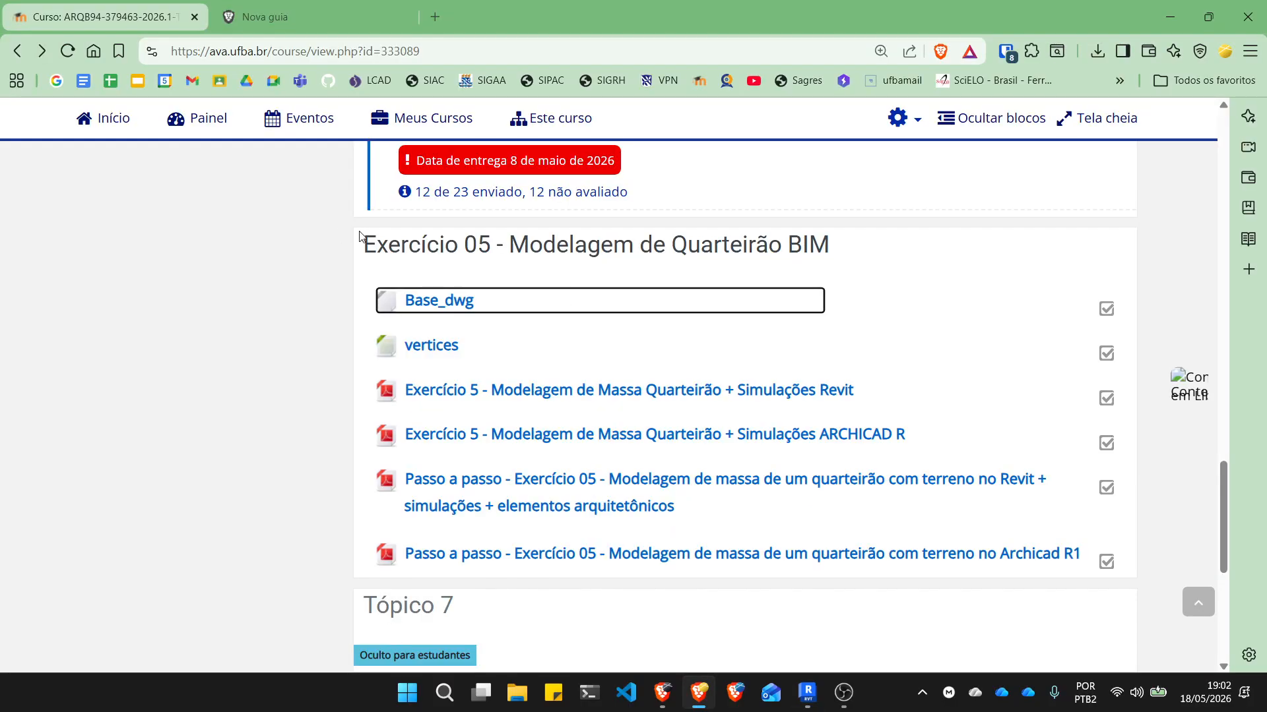
click(446, 348)
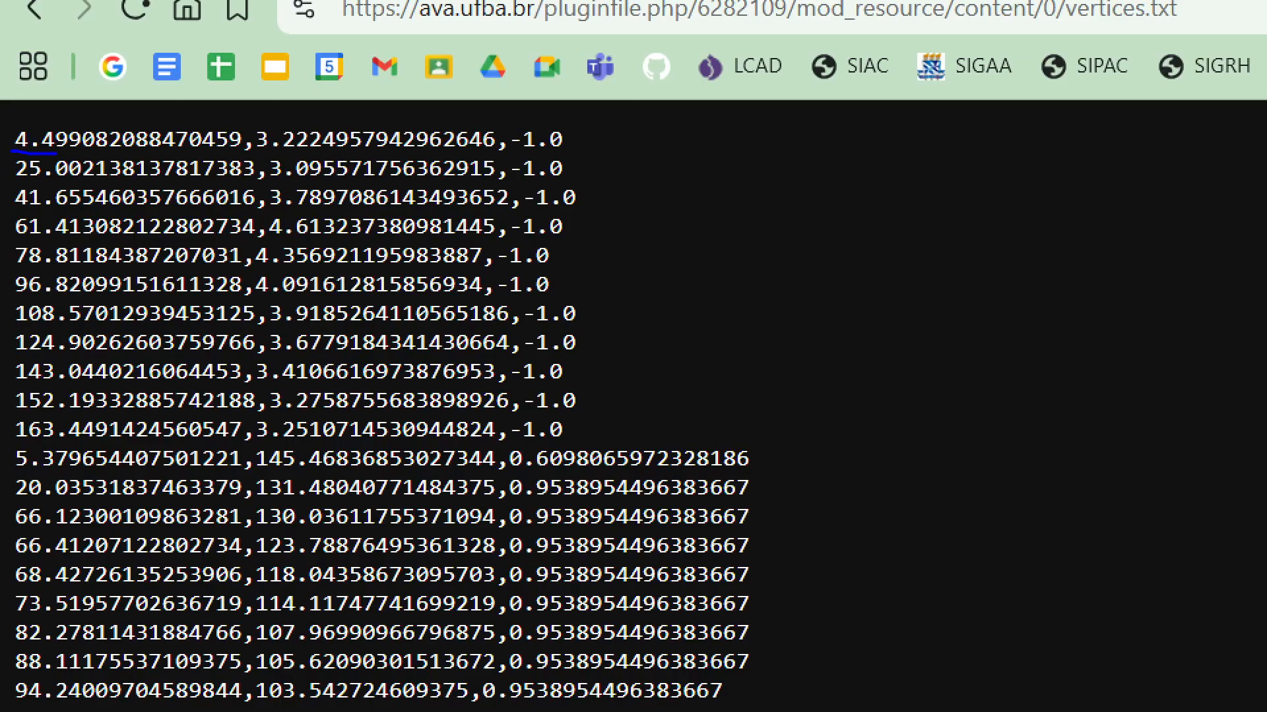
drag(56, 153, 630, 160)
drag(52, 189, 648, 194)
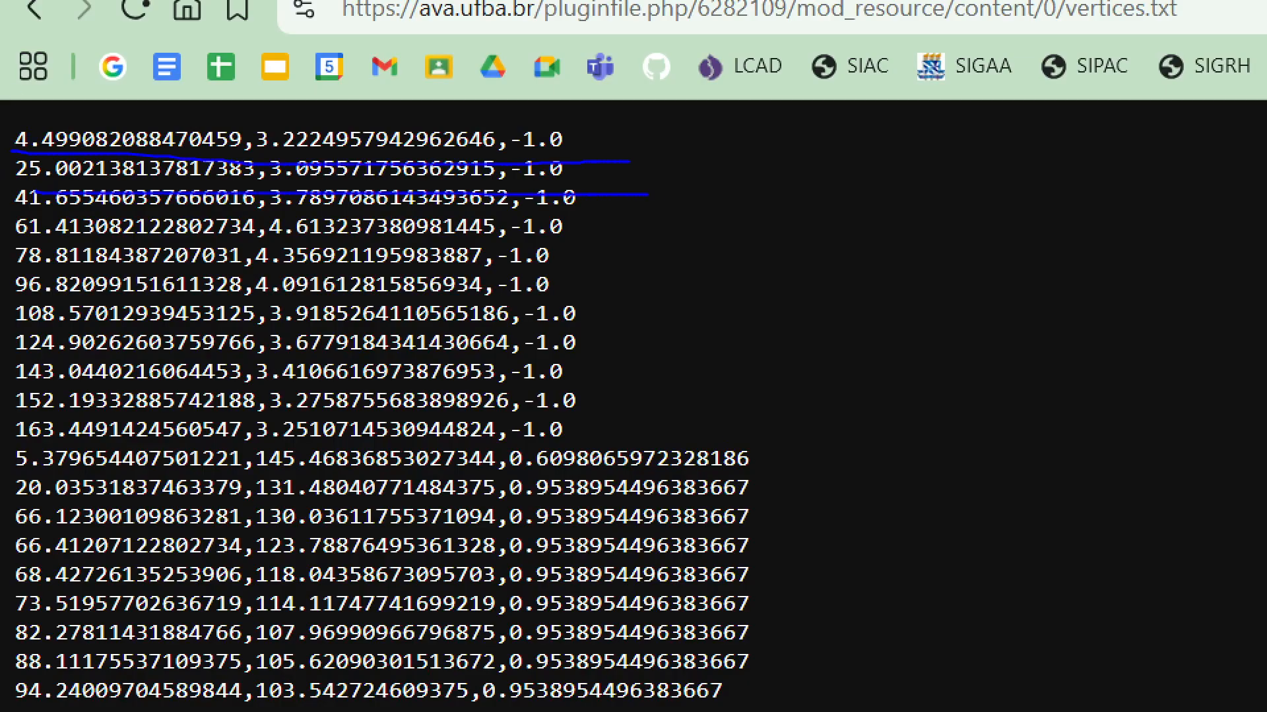
key(Escape)
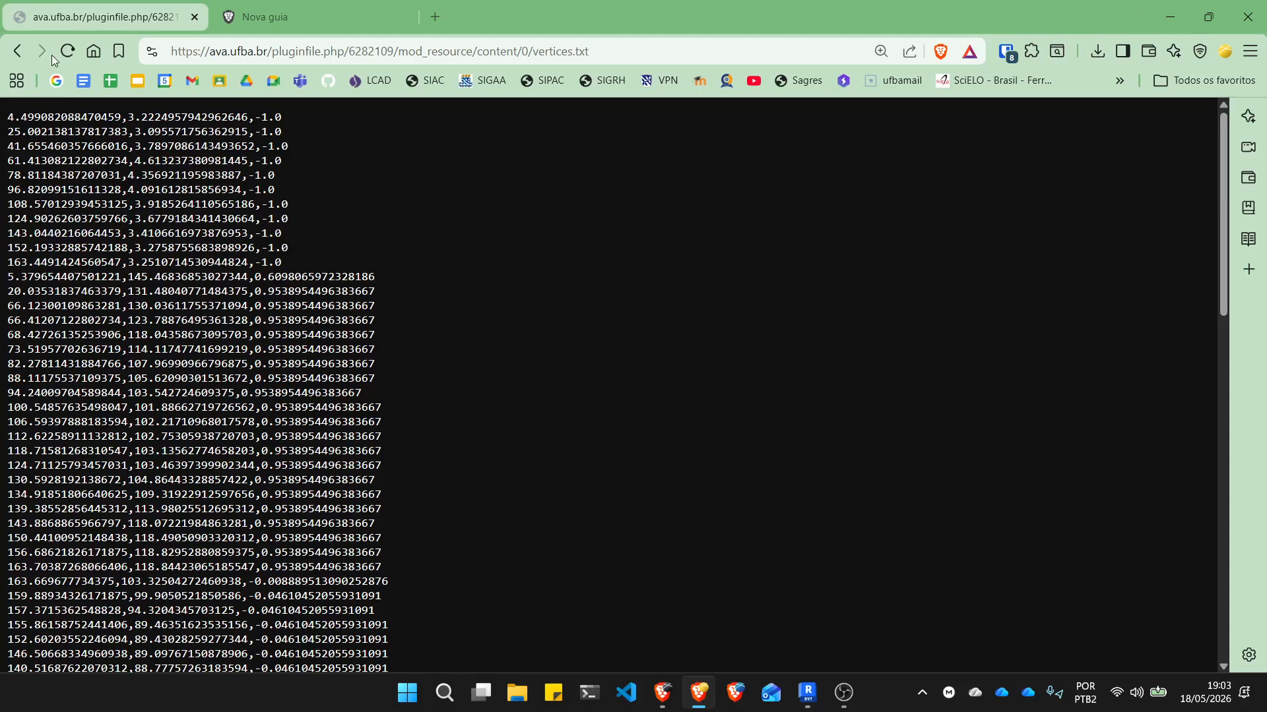
click(18, 51)
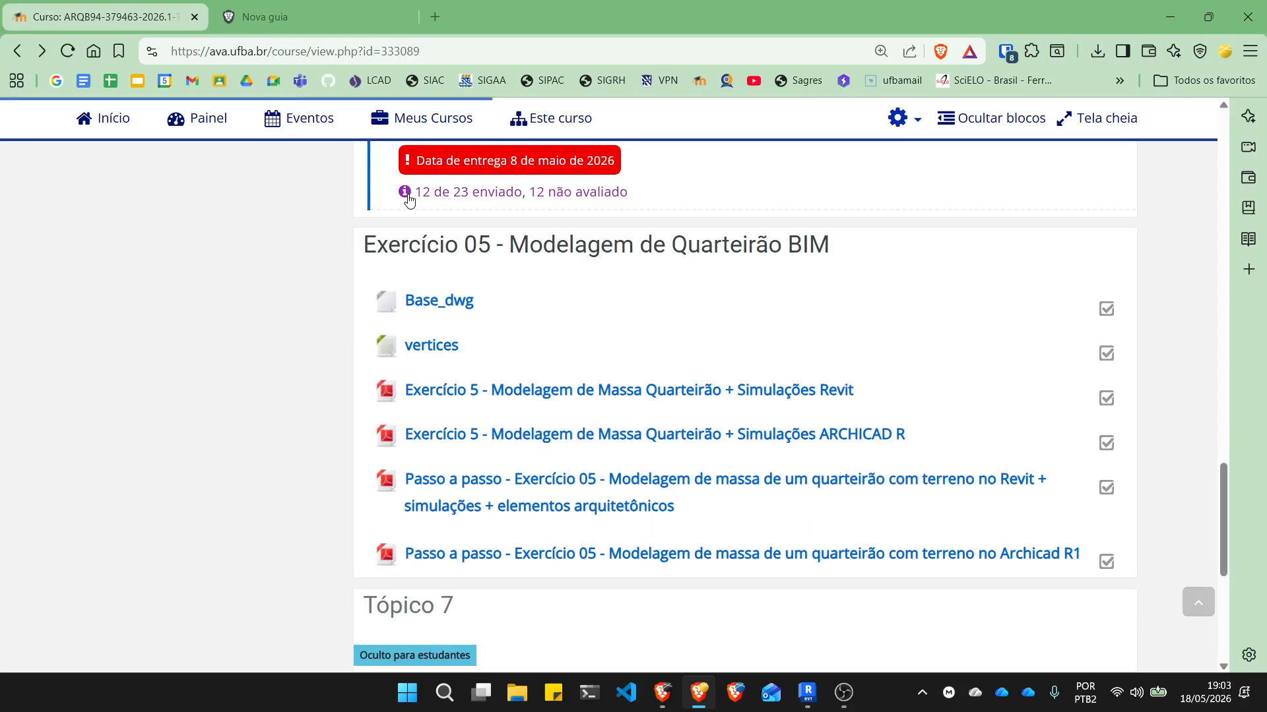
right_click(429, 350)
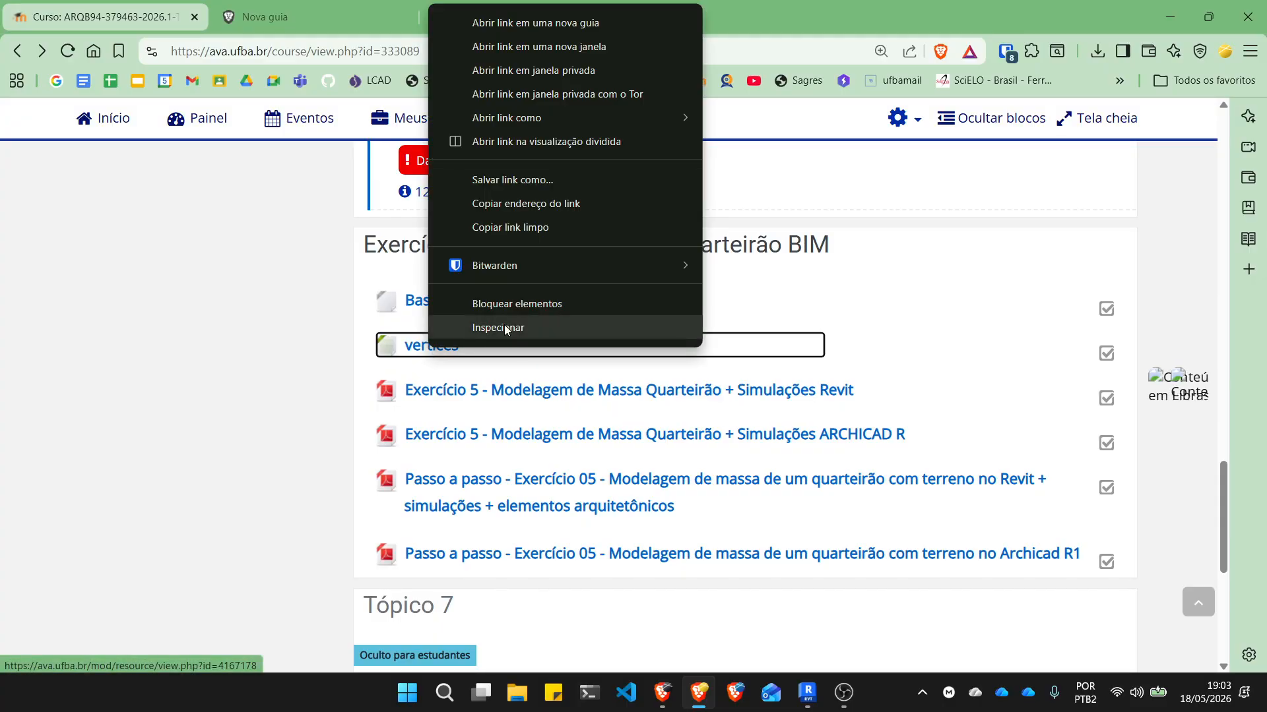
click(508, 181)
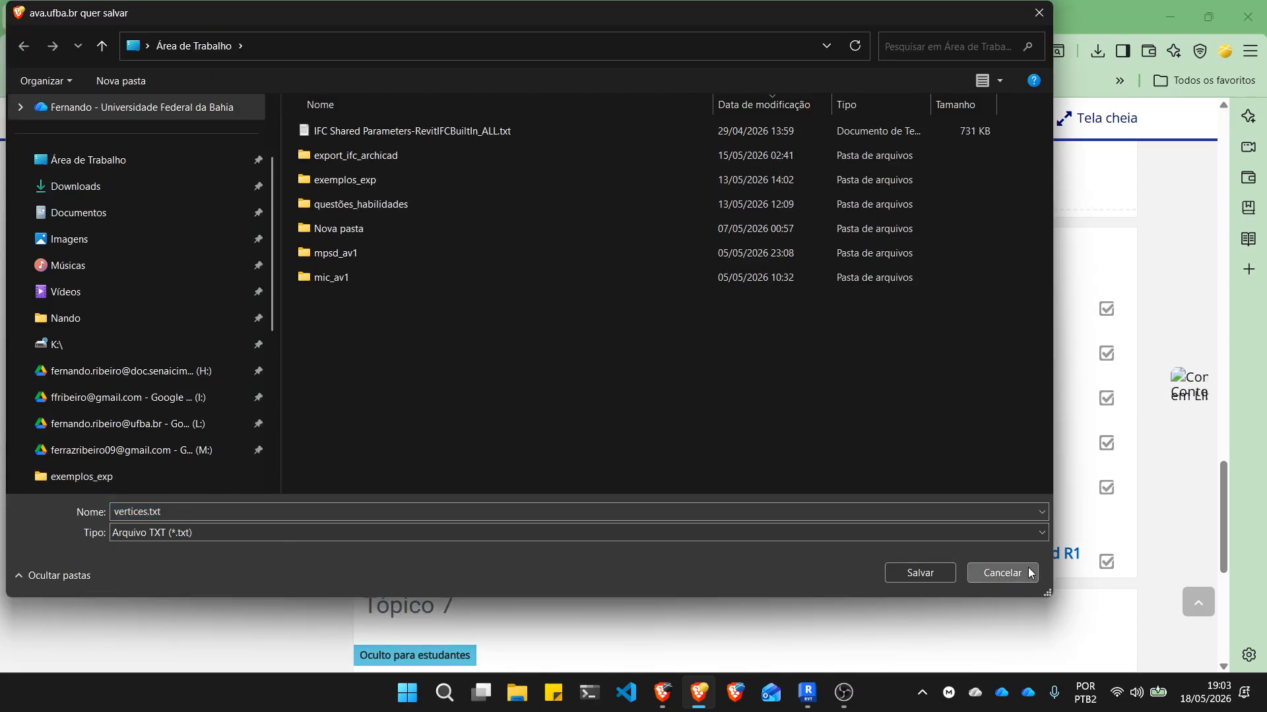
click(1002, 573)
Open the vertices file from the course page and save it as vertices.txt in Área de Trabalho.
click(429, 346)
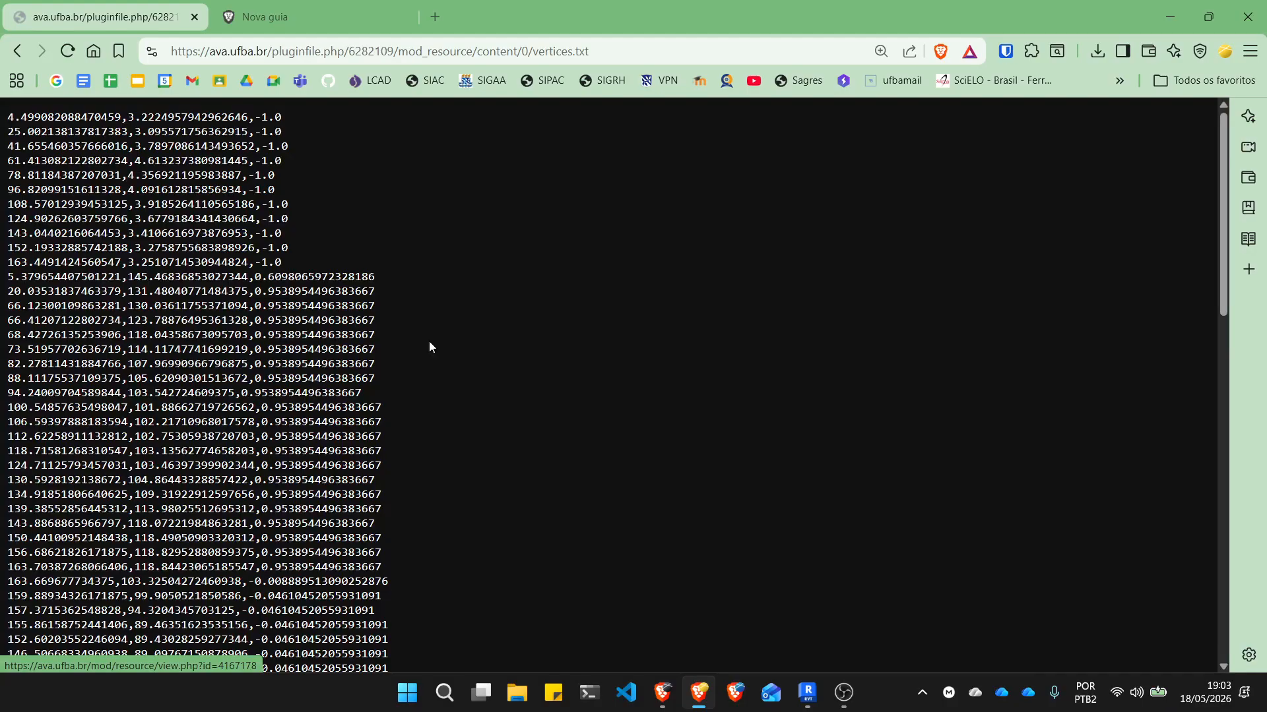
right_click(573, 268)
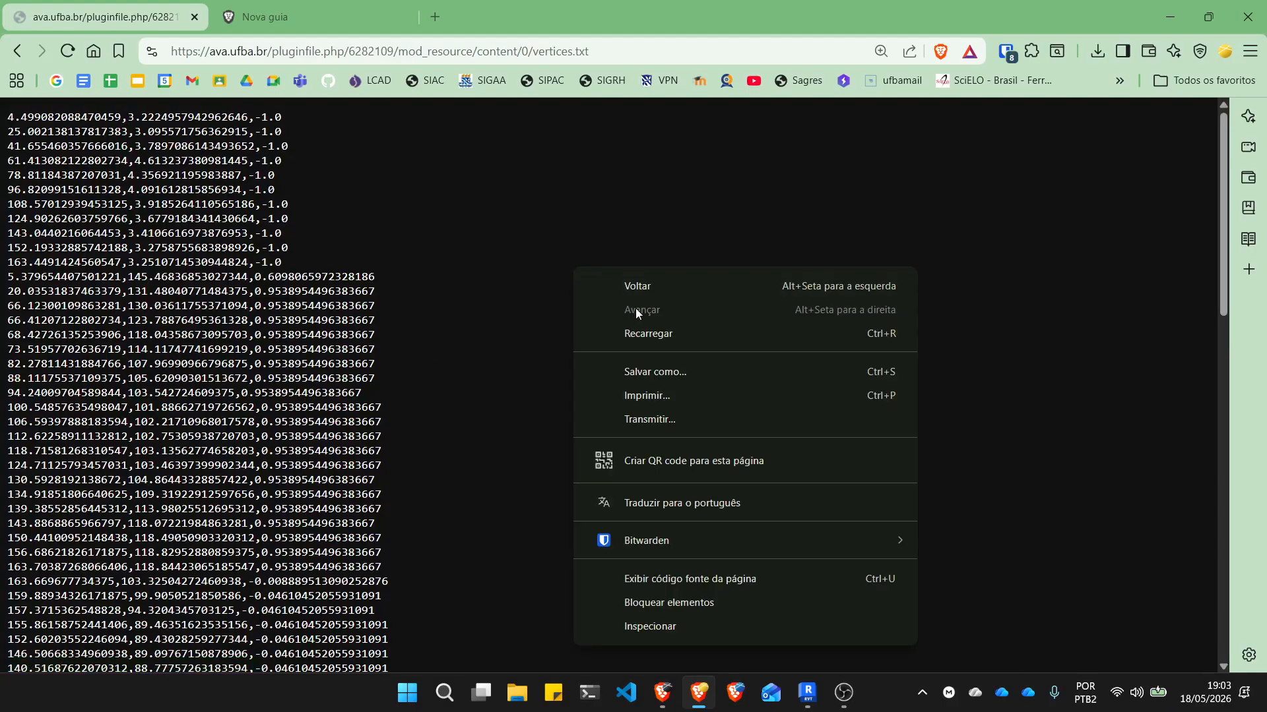
click(668, 374)
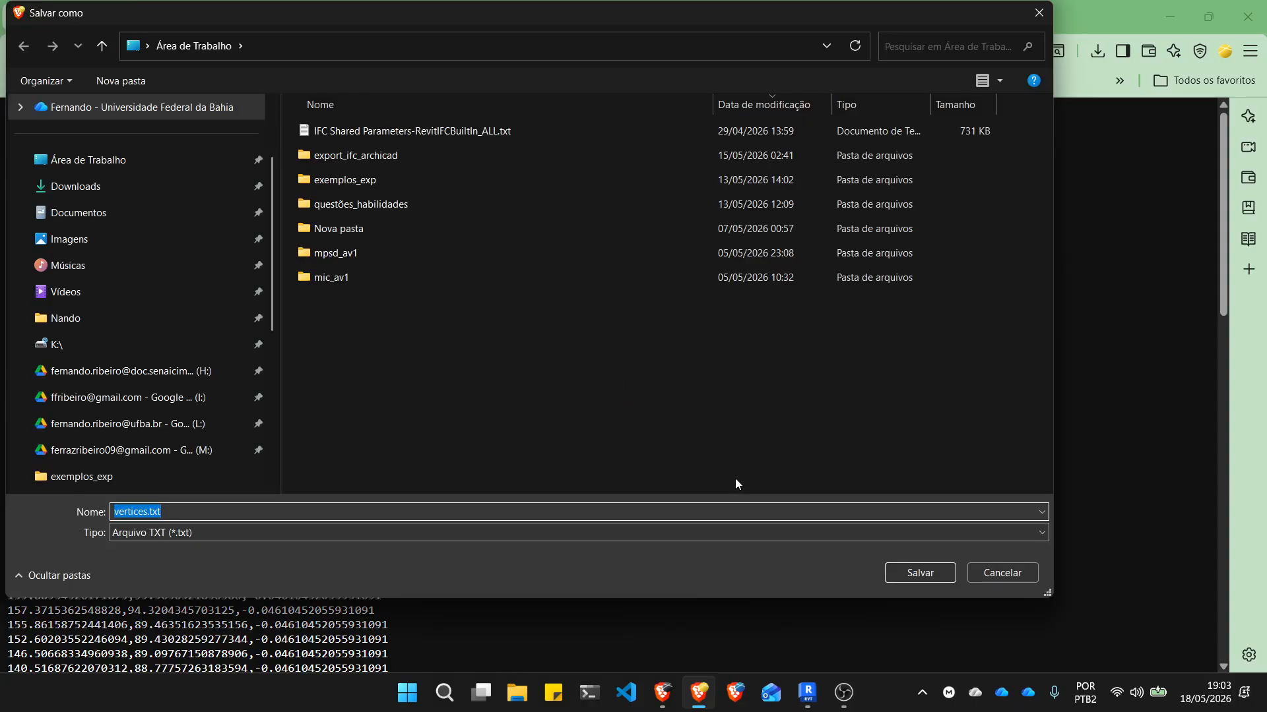
click(945, 573)
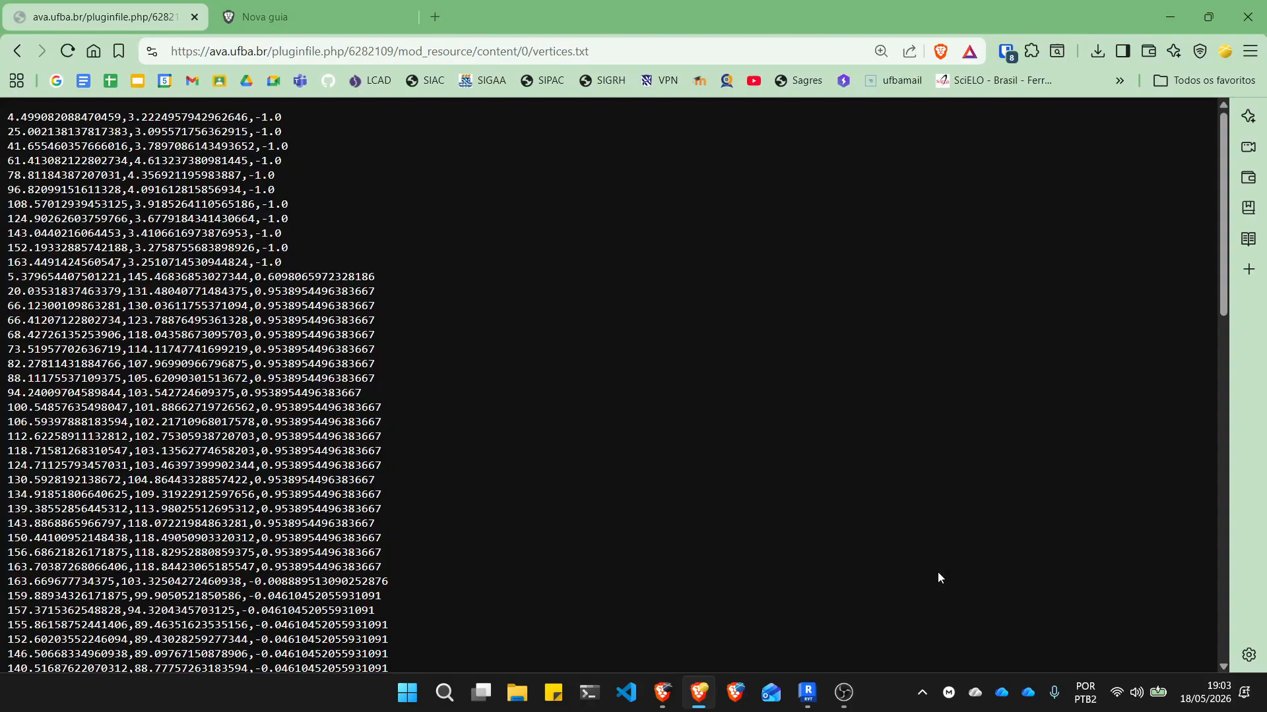
Switch back to Revit and create a toposolid from the comma-delimited vertices.txt in Área de Trabalho, with Metros as file unit.
click(807, 692)
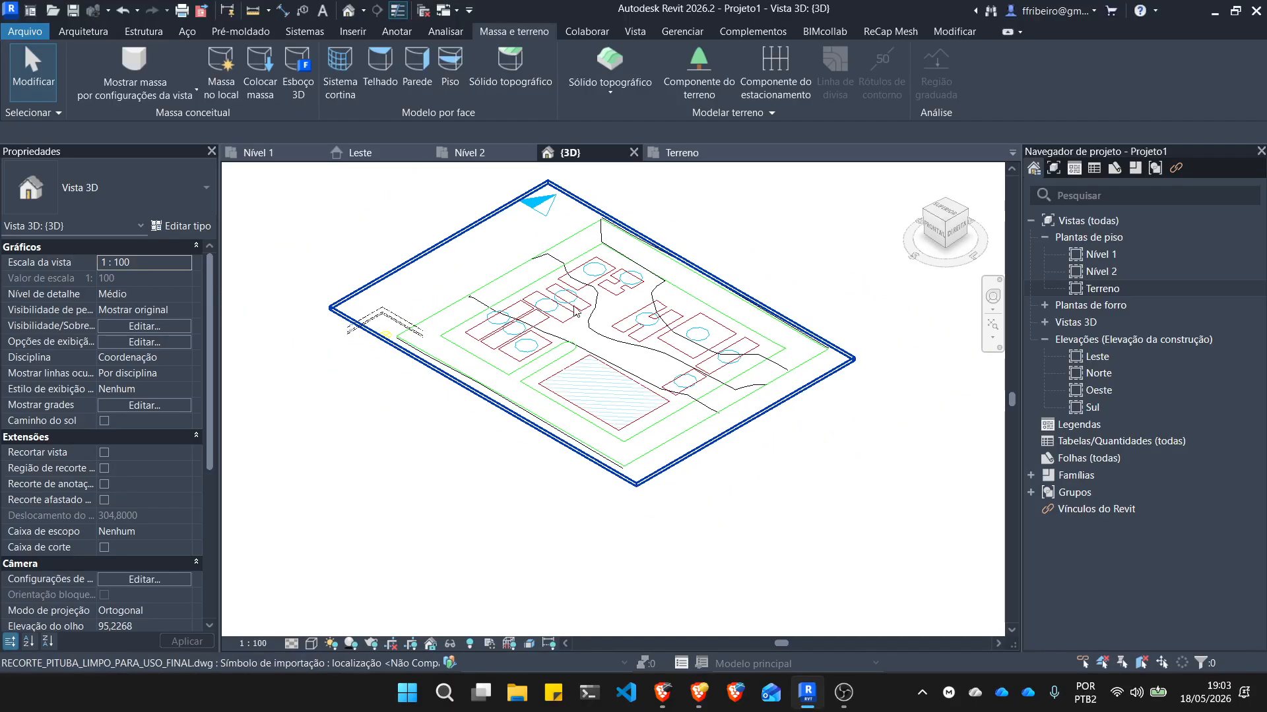
scroll(574, 312, up, 2)
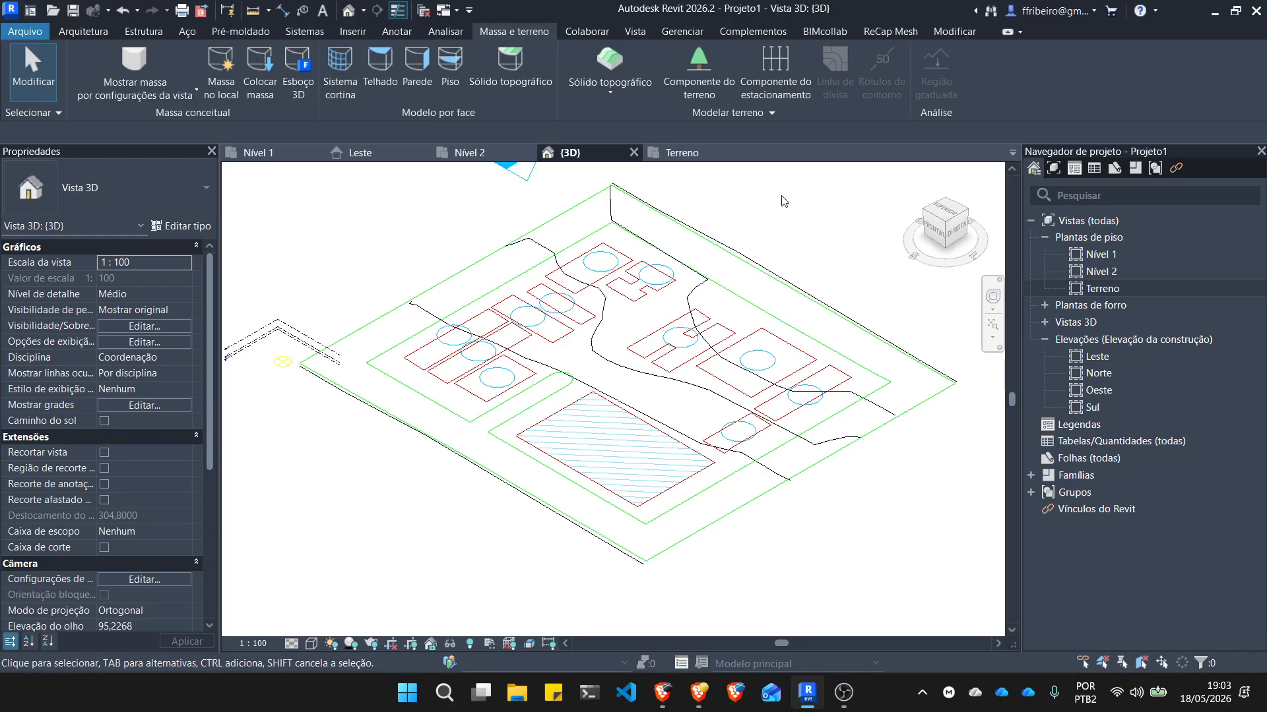
click(609, 93)
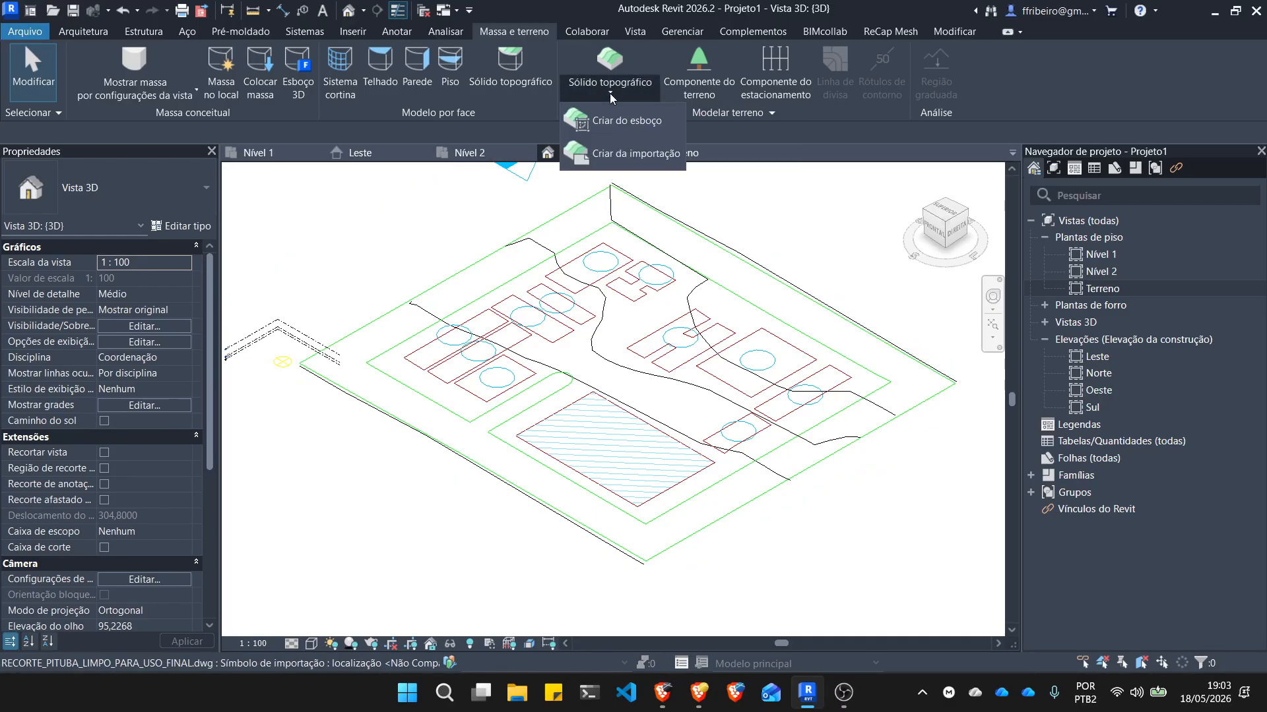
click(645, 157)
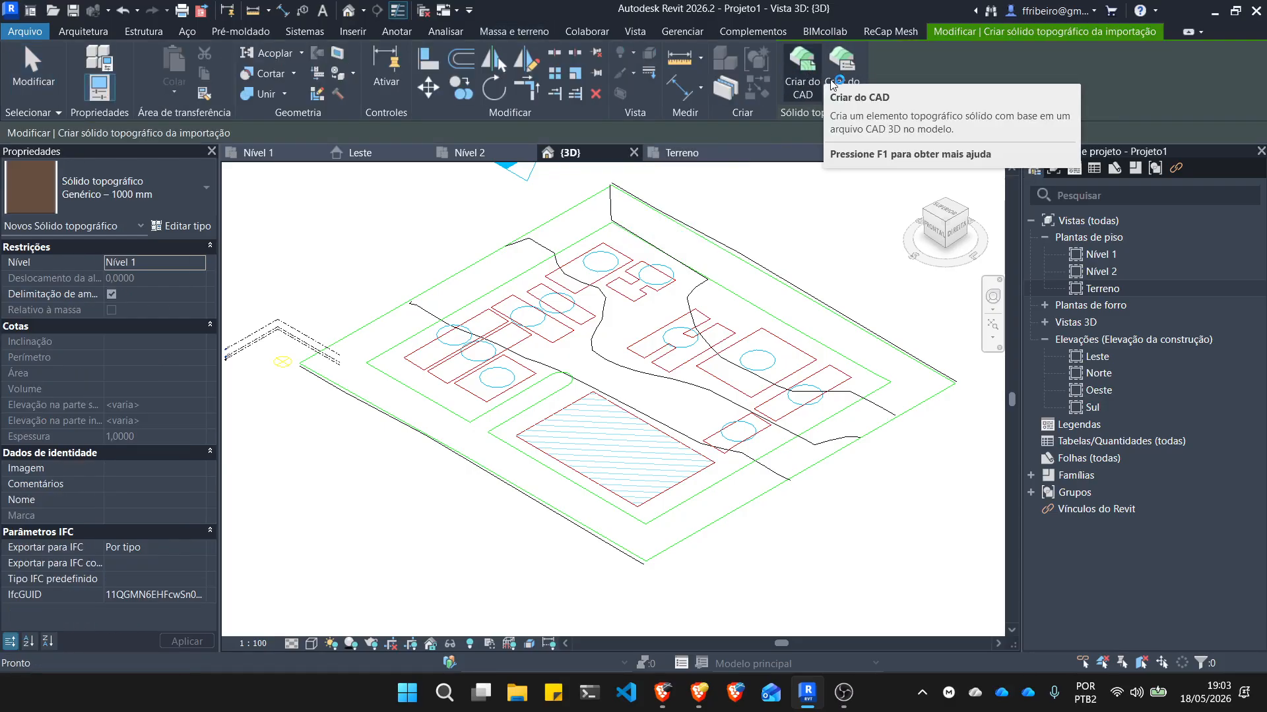
click(848, 70)
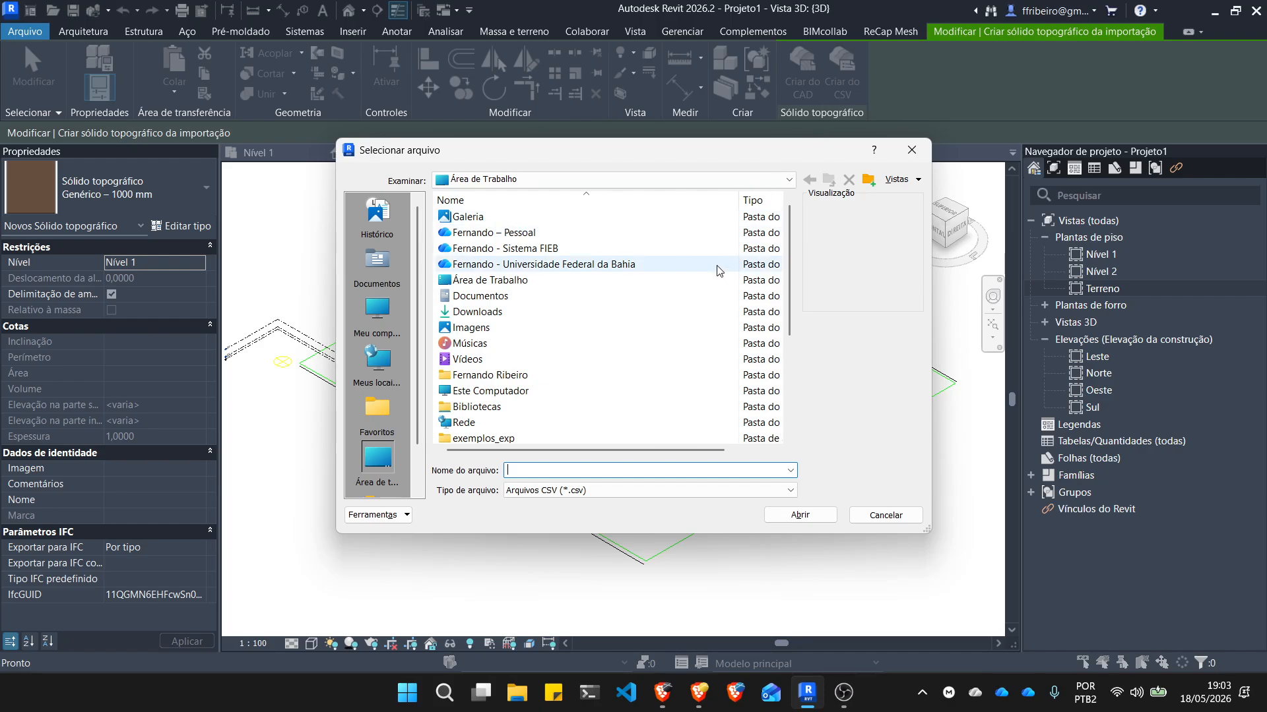
drag(785, 259, 786, 353)
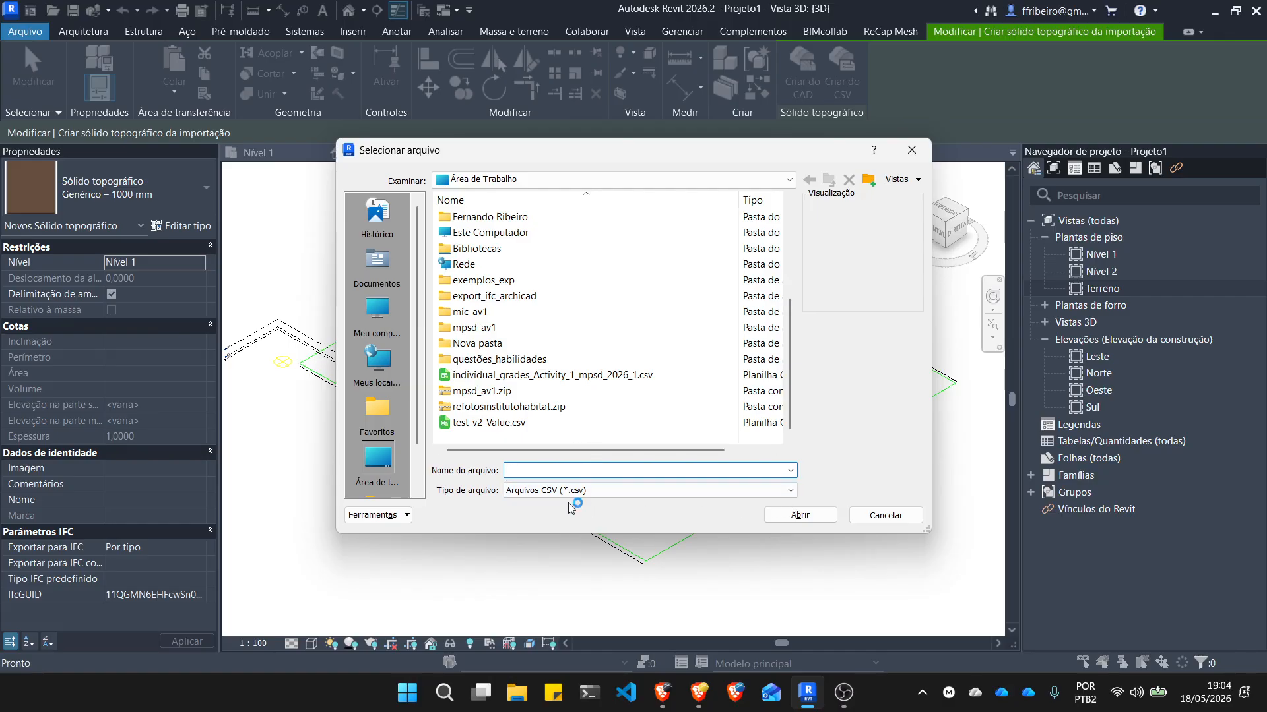
click(625, 493)
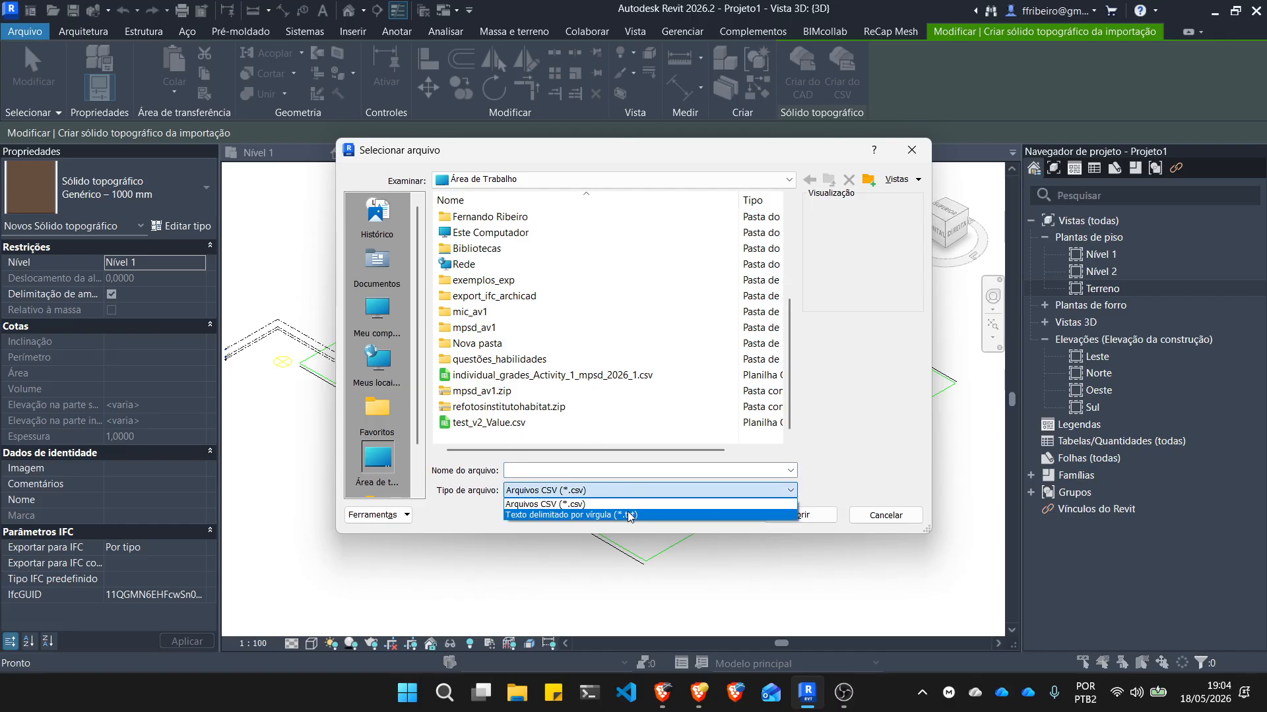
click(627, 514)
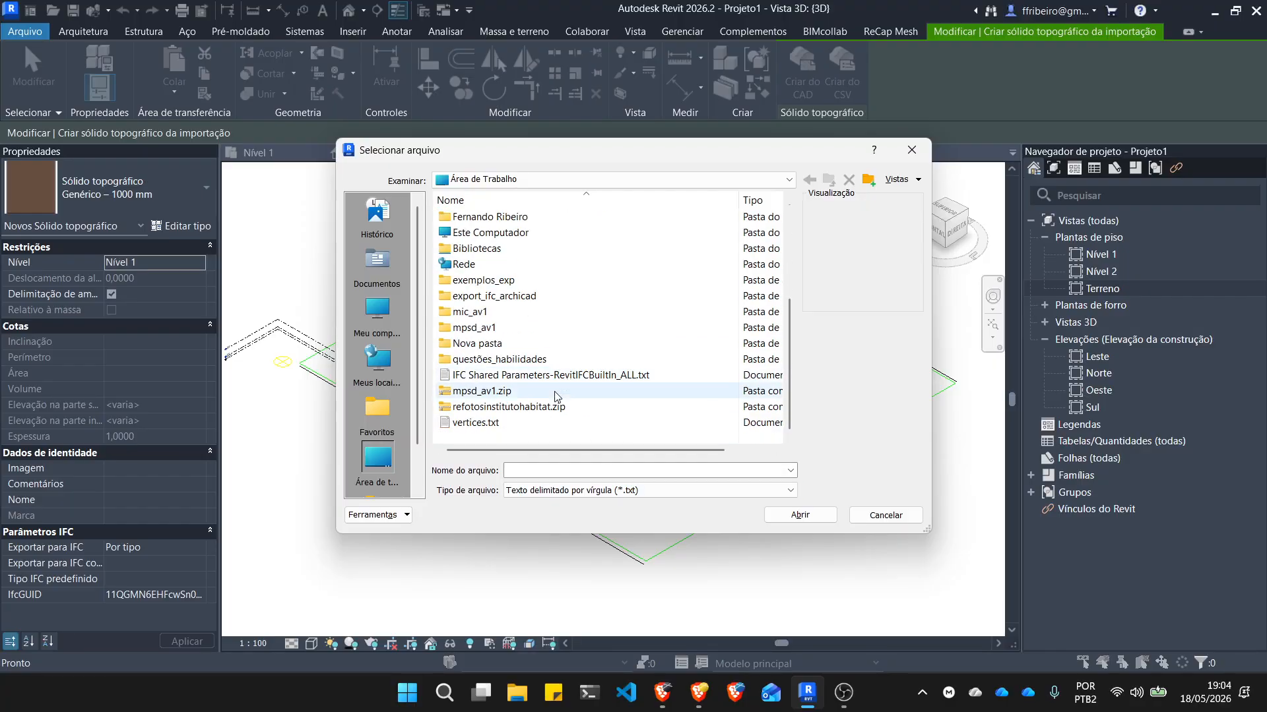
click(485, 424)
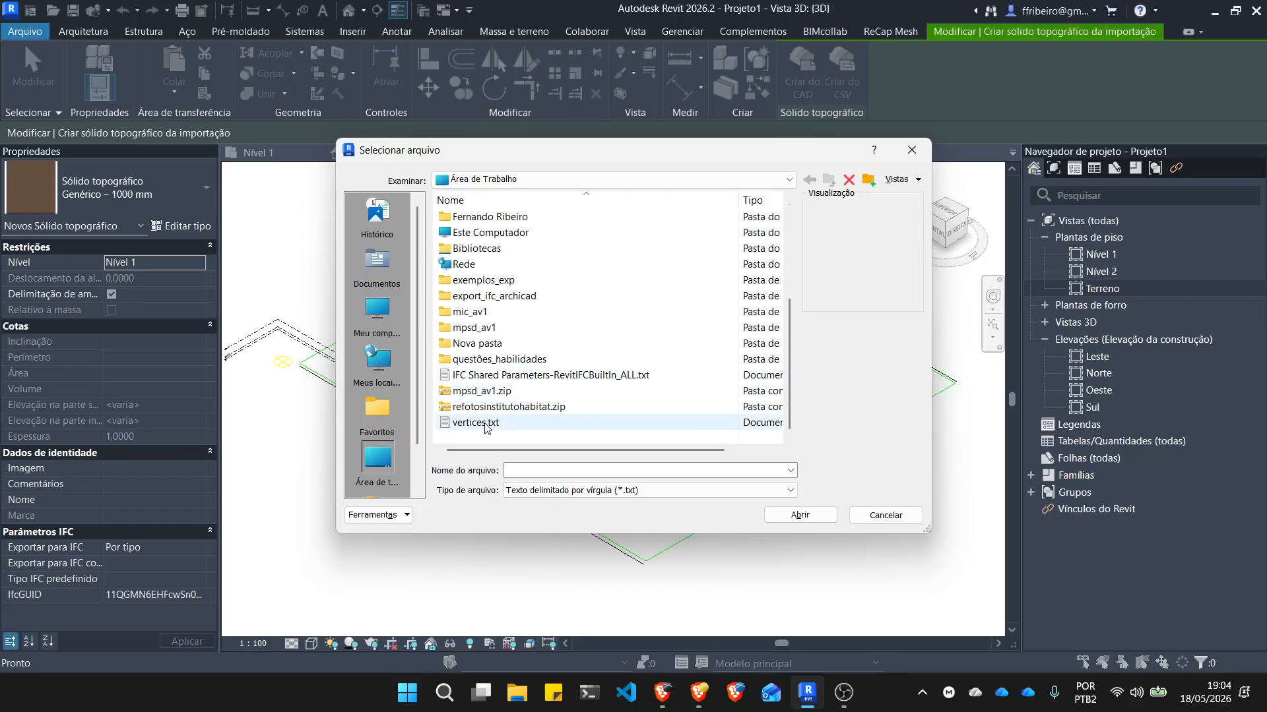
click(799, 513)
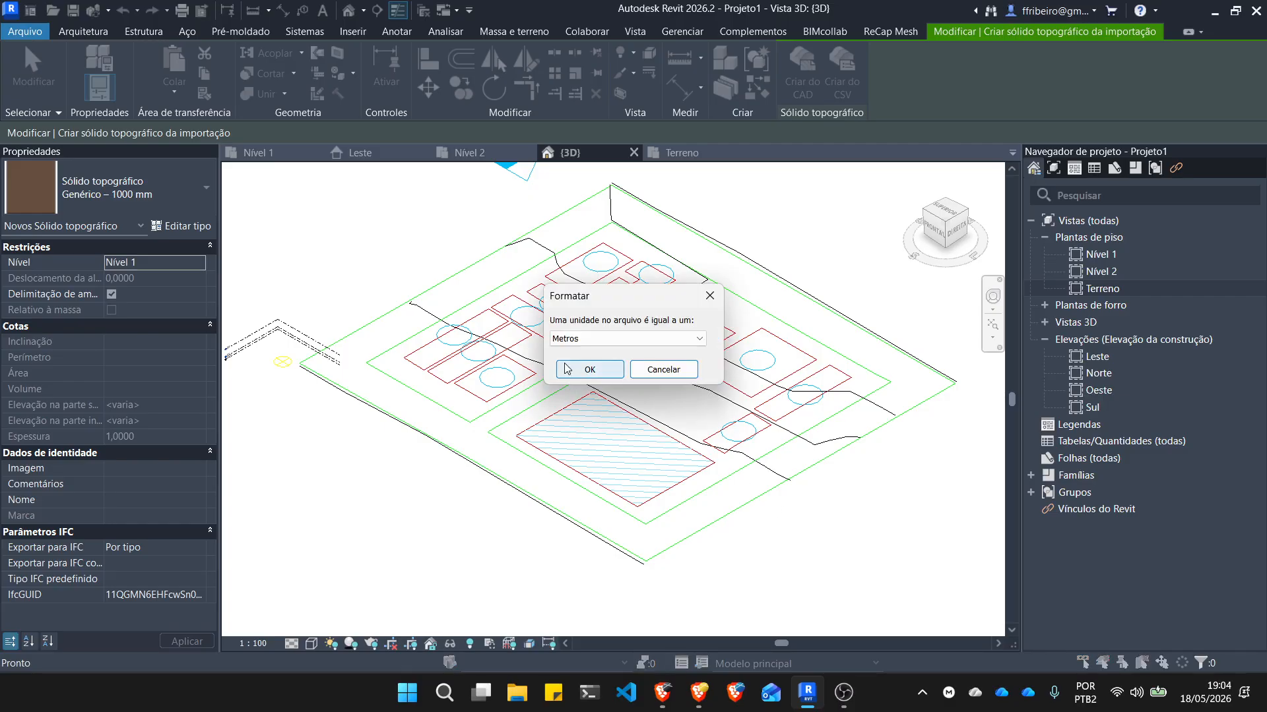
click(602, 374)
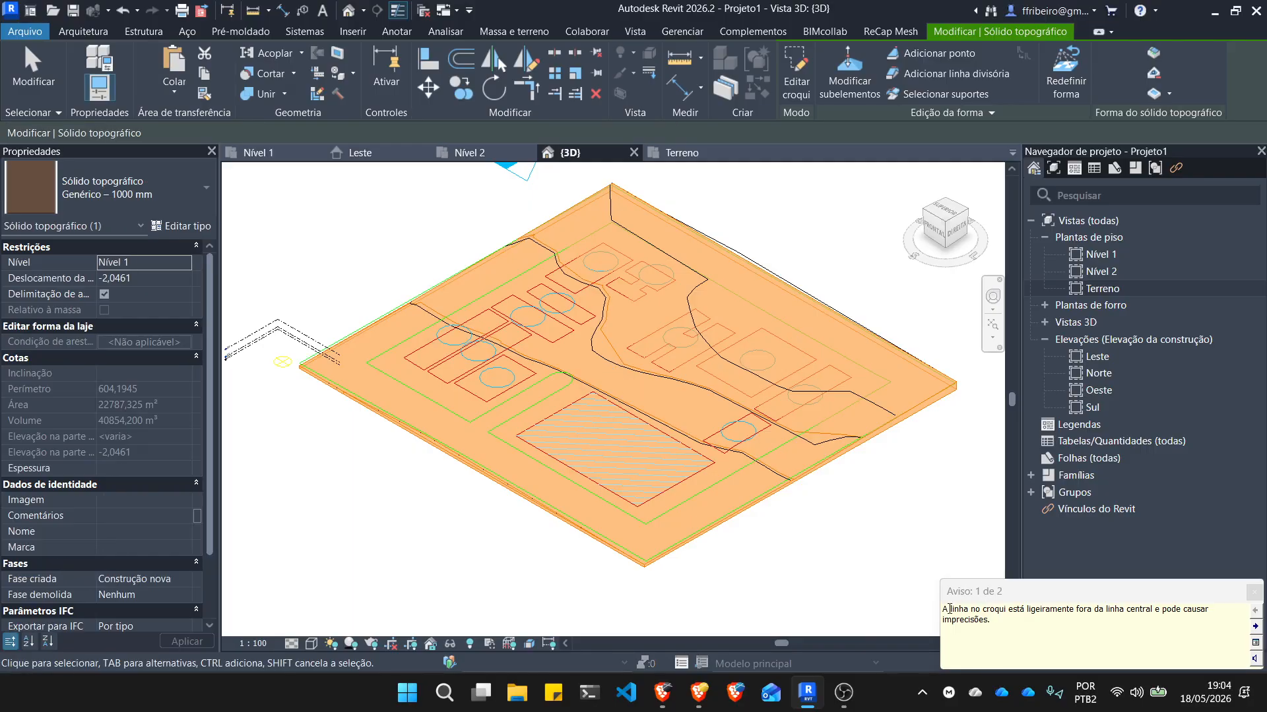
click(1253, 592)
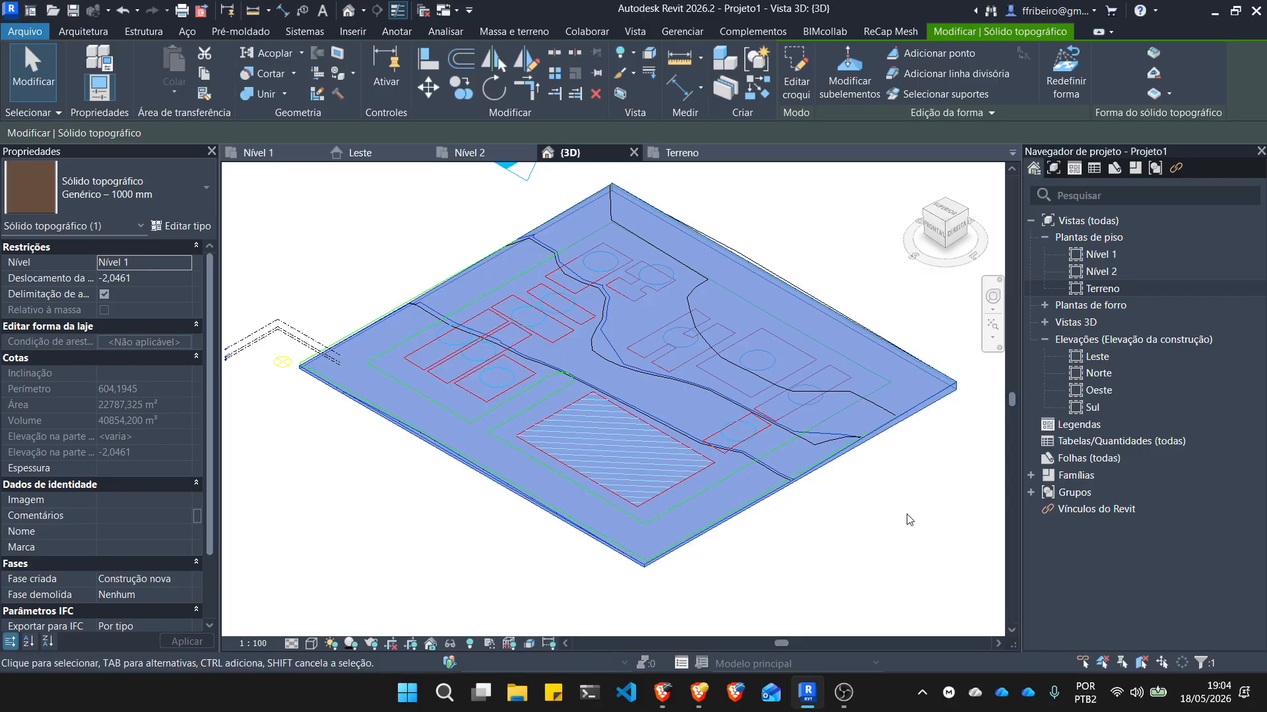
Compare the new toposolid's surface with the imported DWG contour lines in the 3D view and the Leste elevation.
scroll(586, 338, up, 8)
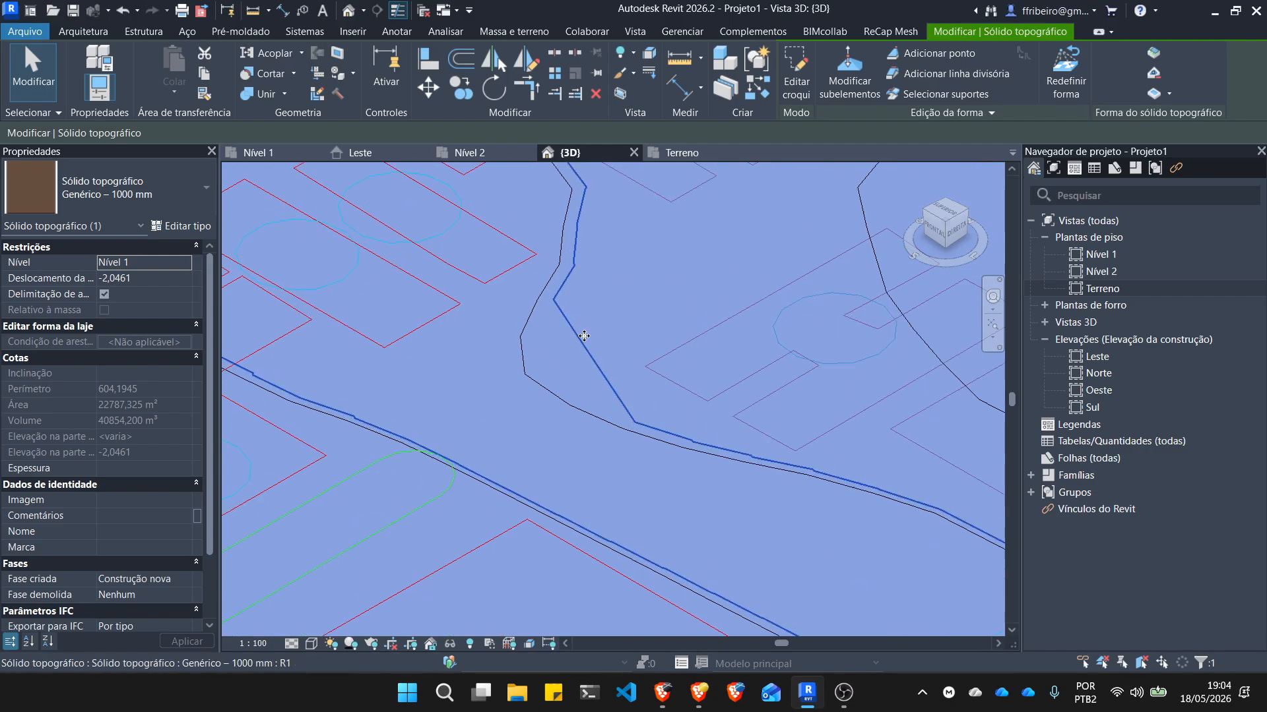
scroll(587, 337, down, 6)
scroll(557, 323, up, 3)
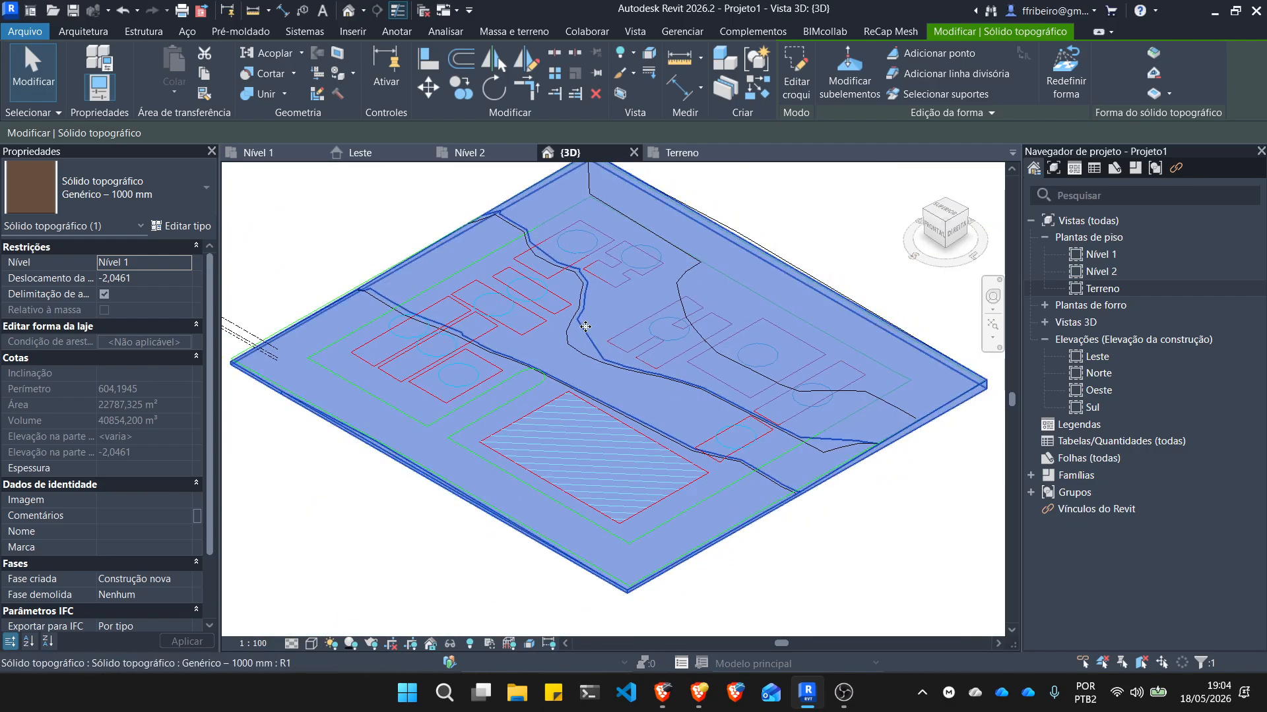
scroll(557, 323, up, 3)
scroll(679, 345, down, 6)
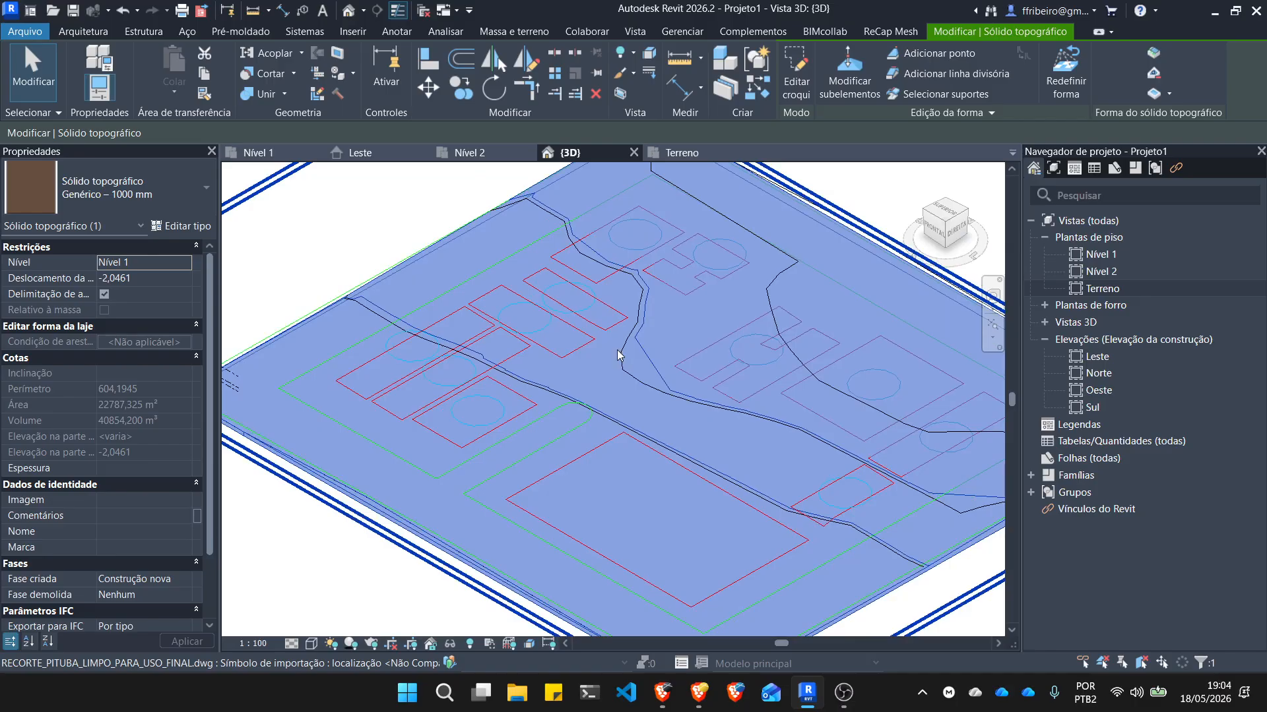
scroll(551, 246, up, 3)
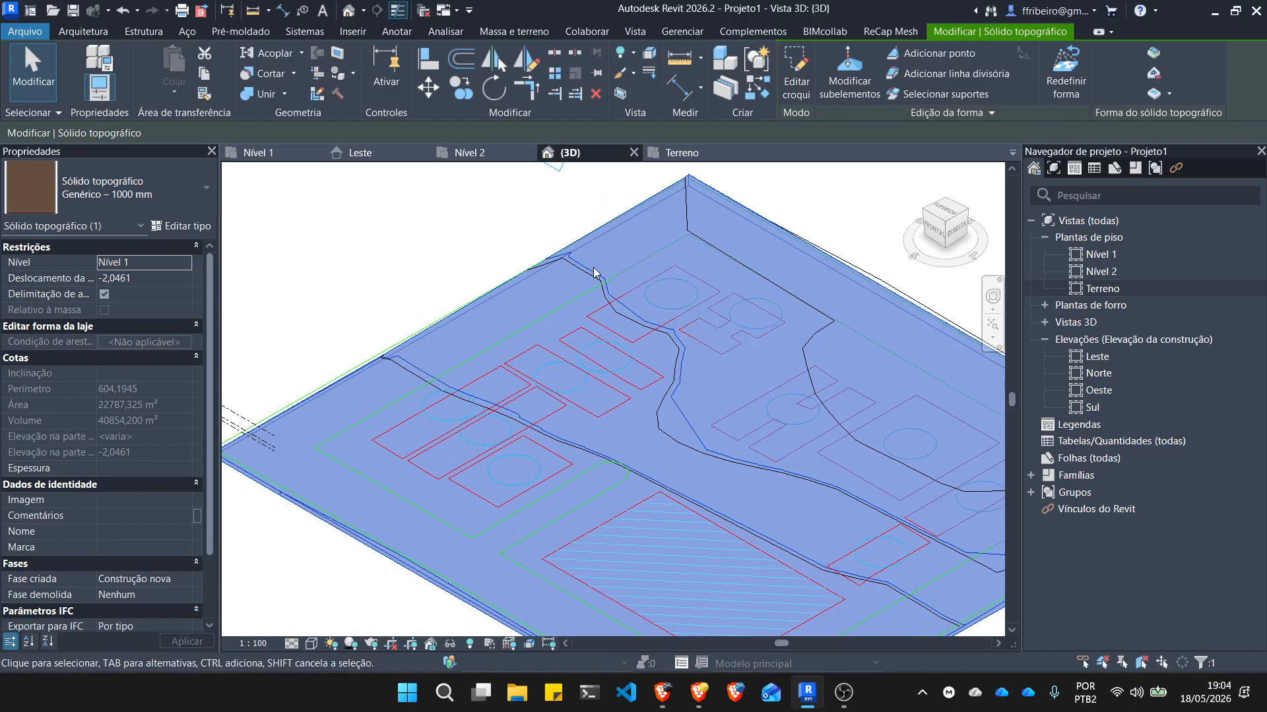
scroll(594, 273, down, 3)
scroll(699, 394, up, 5)
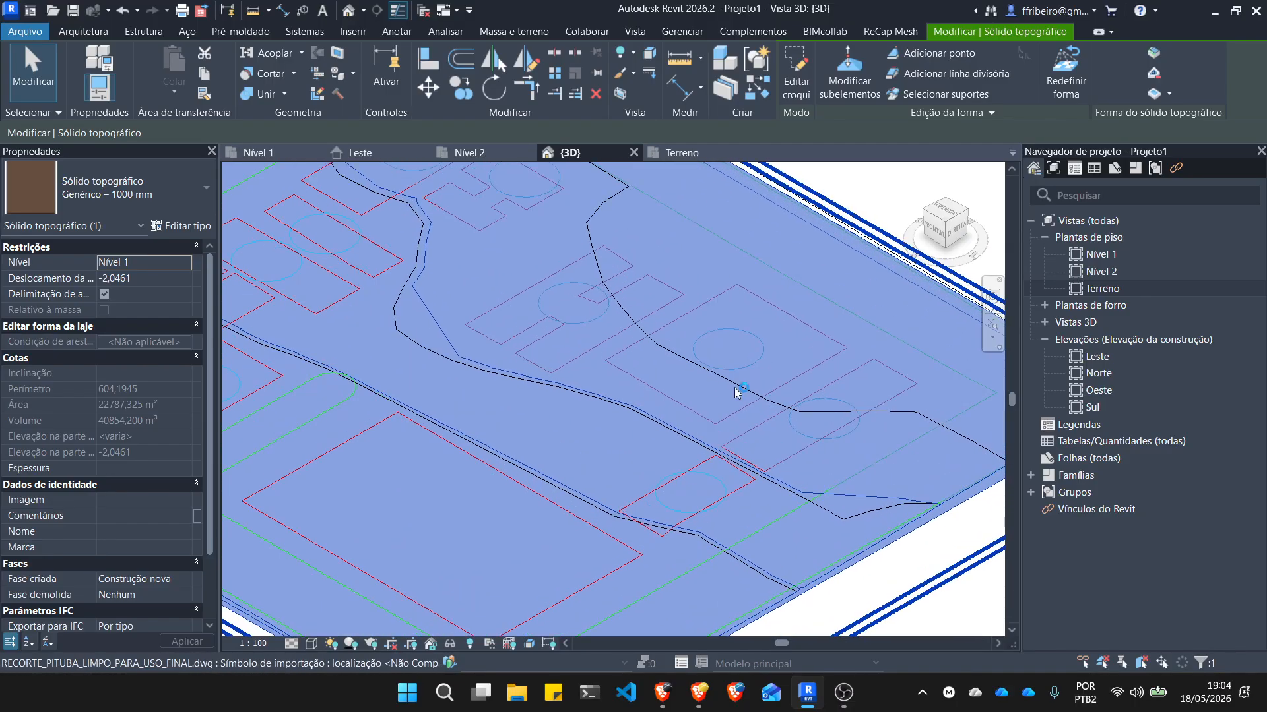
scroll(762, 426, down, 4)
scroll(762, 426, up, 3)
scroll(763, 345, down, 2)
scroll(764, 362, up, 2)
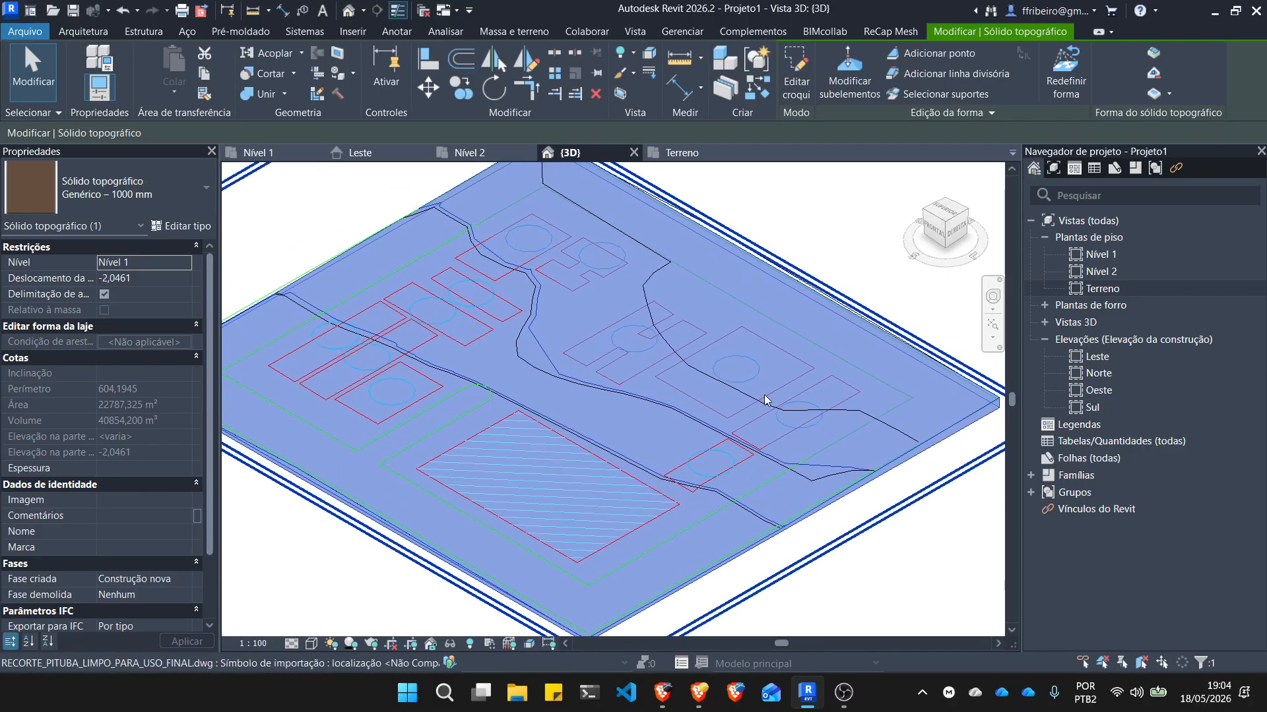
scroll(763, 404, down, 3)
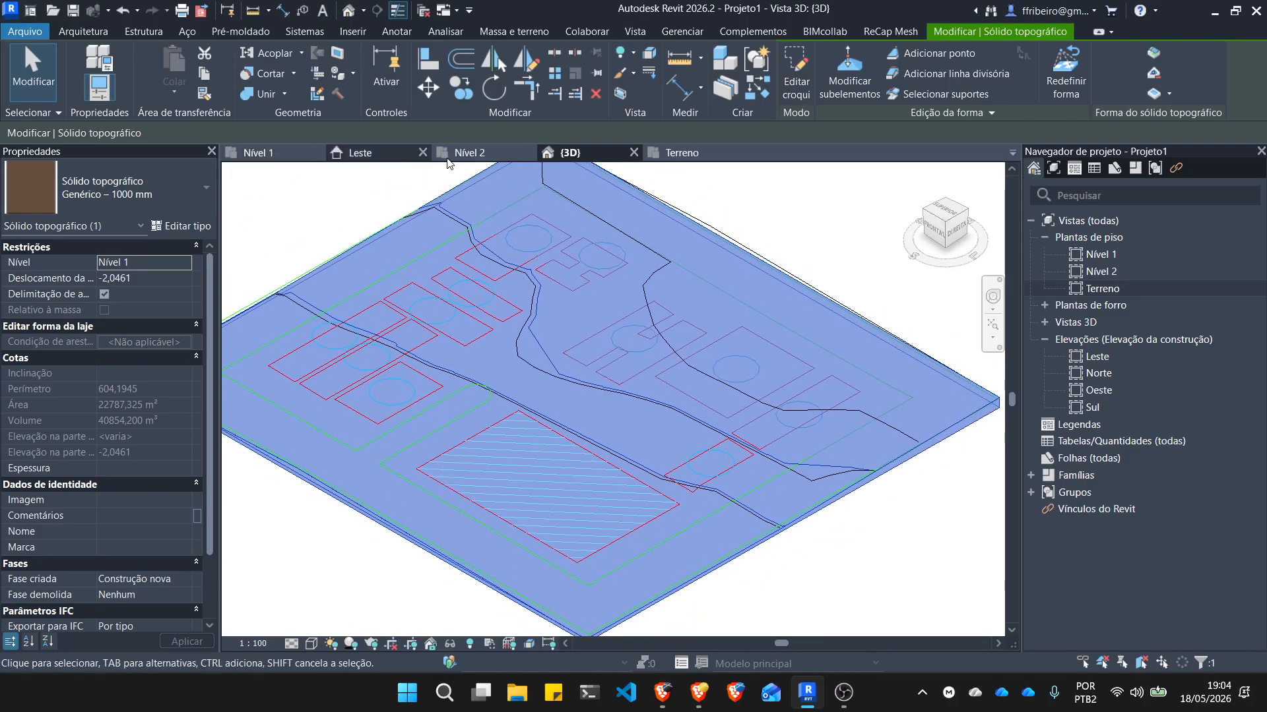
click(335, 160)
scroll(580, 433, down, 3)
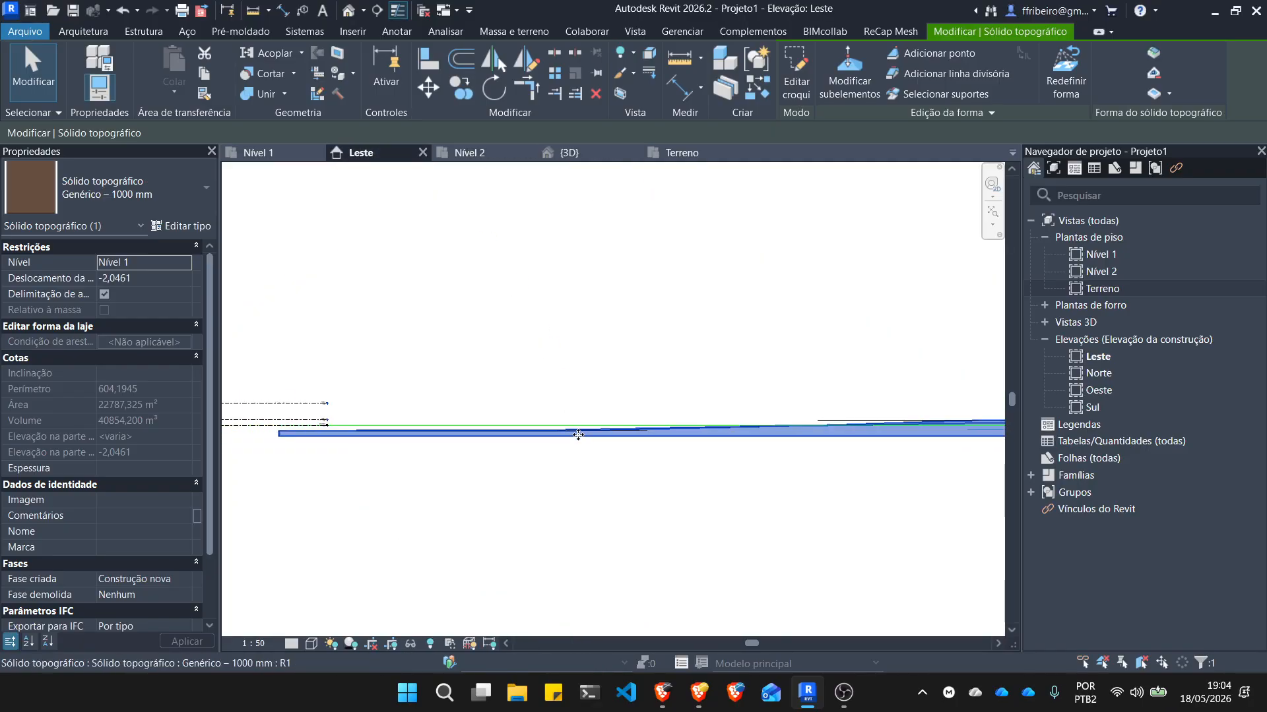
scroll(810, 436, up, 5)
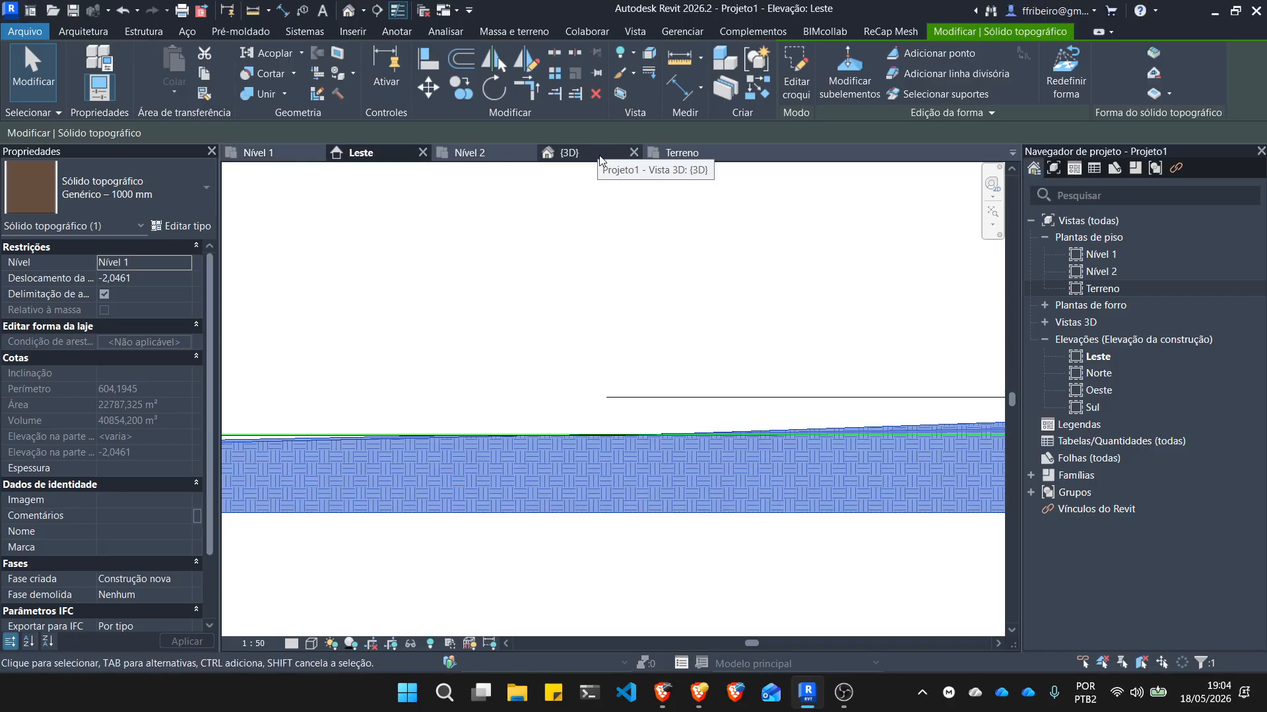
Examine in the Terreno plan how the toposolid's outline and contours align with the DWG curves labelled 1, 0,6, 0, -0,4 and -1.
click(666, 153)
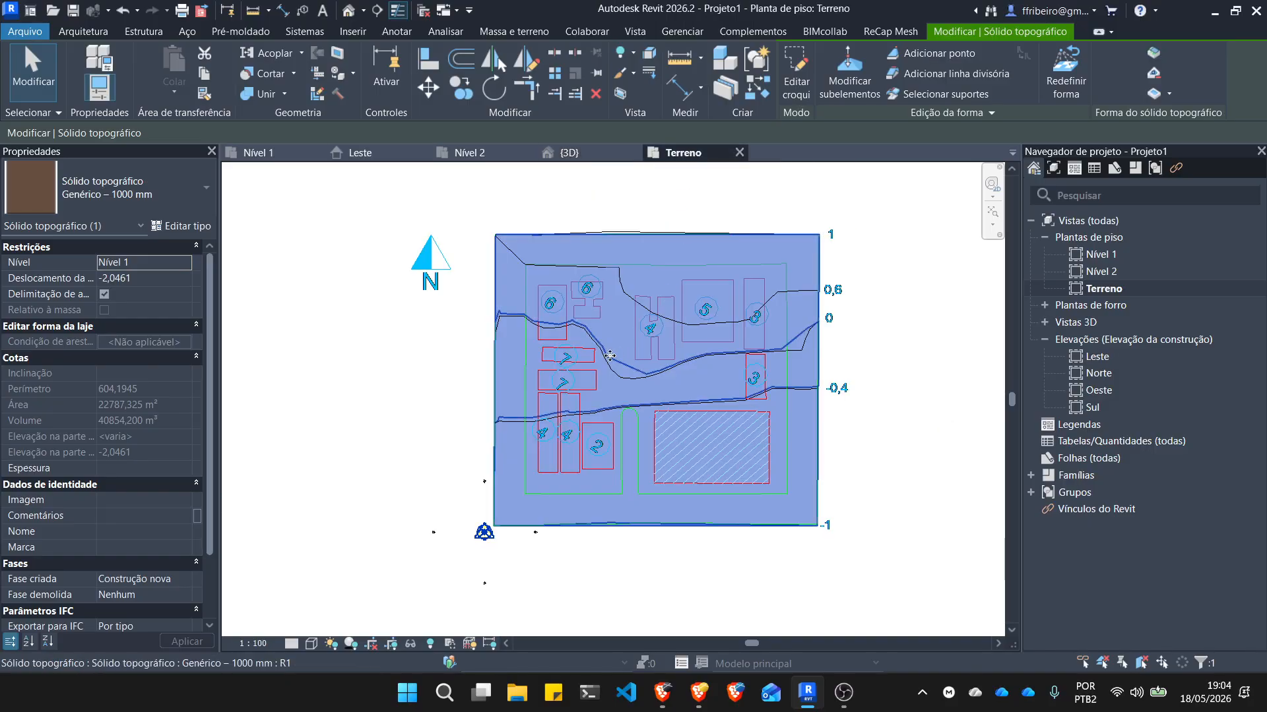
scroll(550, 342, down, 4)
scroll(533, 239, up, 5)
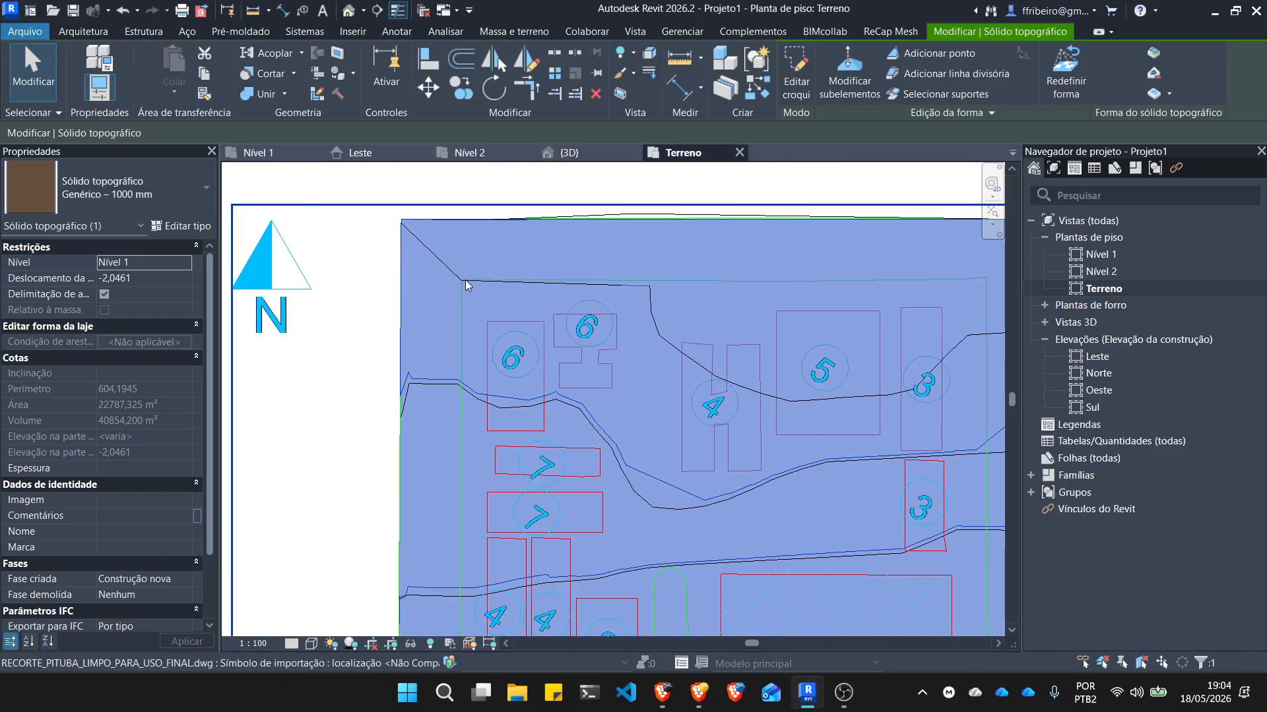
scroll(901, 348, down, 2)
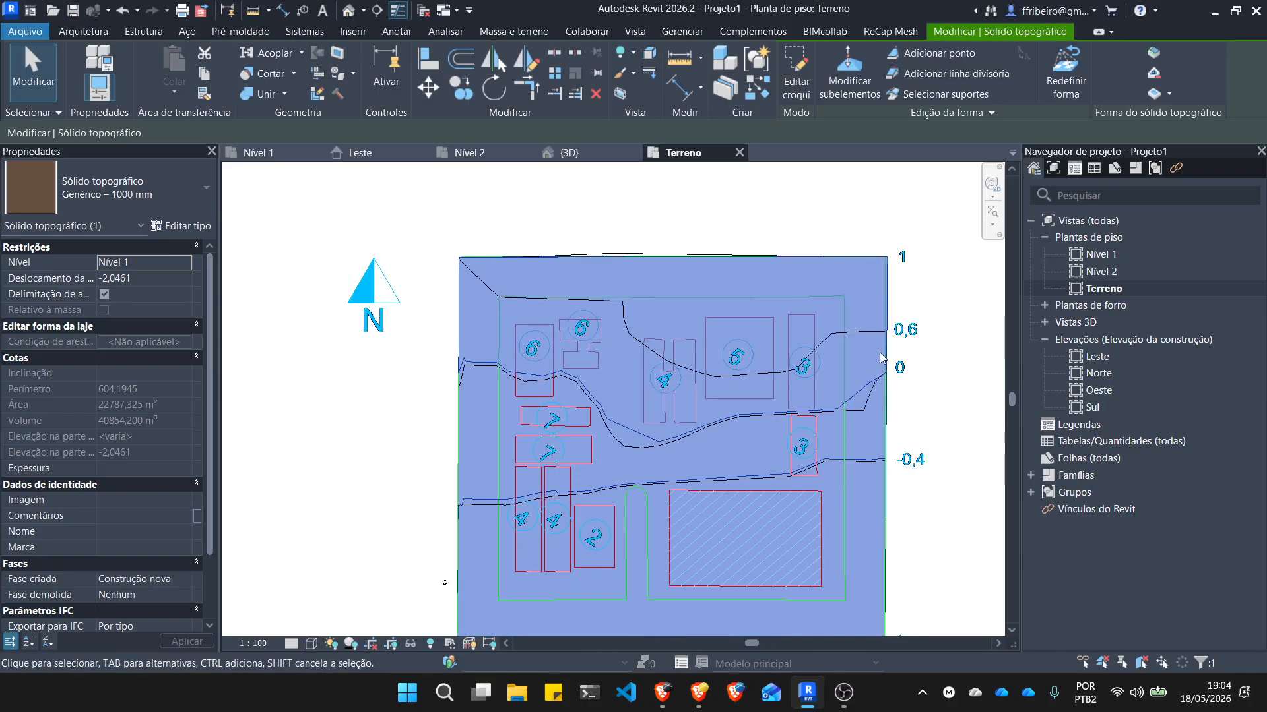
scroll(901, 348, up, 1)
scroll(901, 348, up, 1)
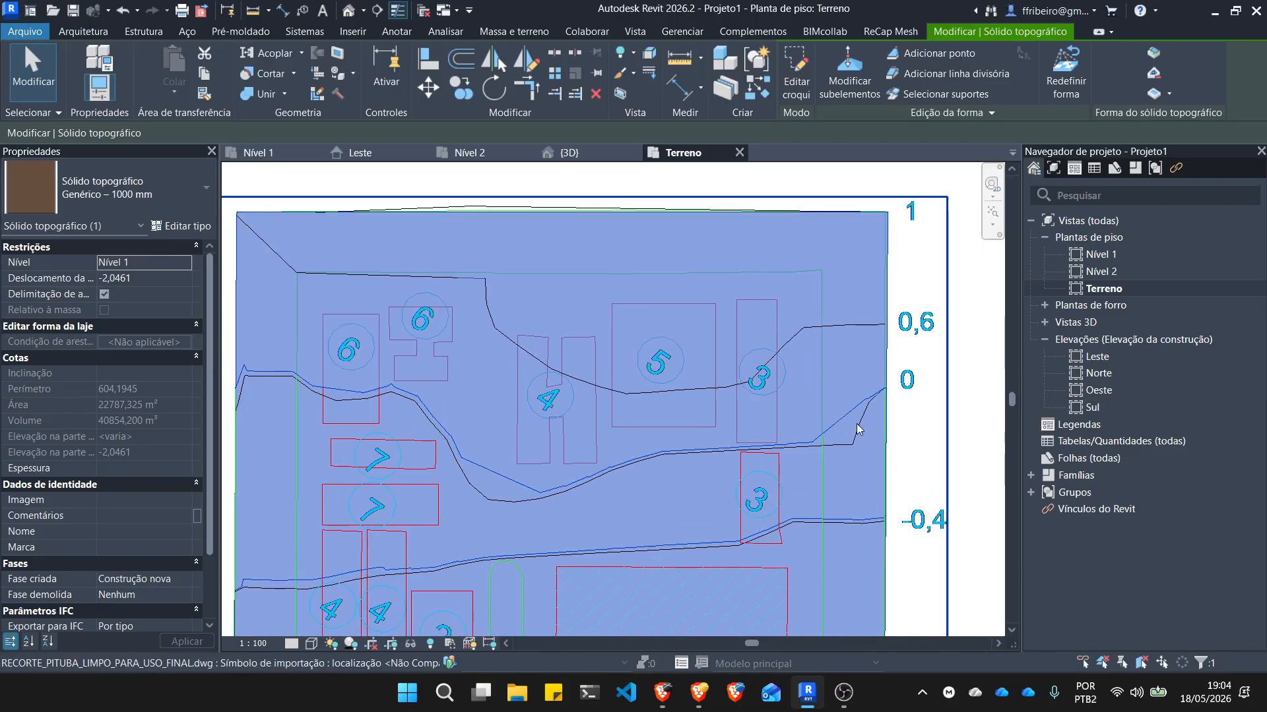
scroll(779, 359, down, 3)
scroll(748, 320, up, 2)
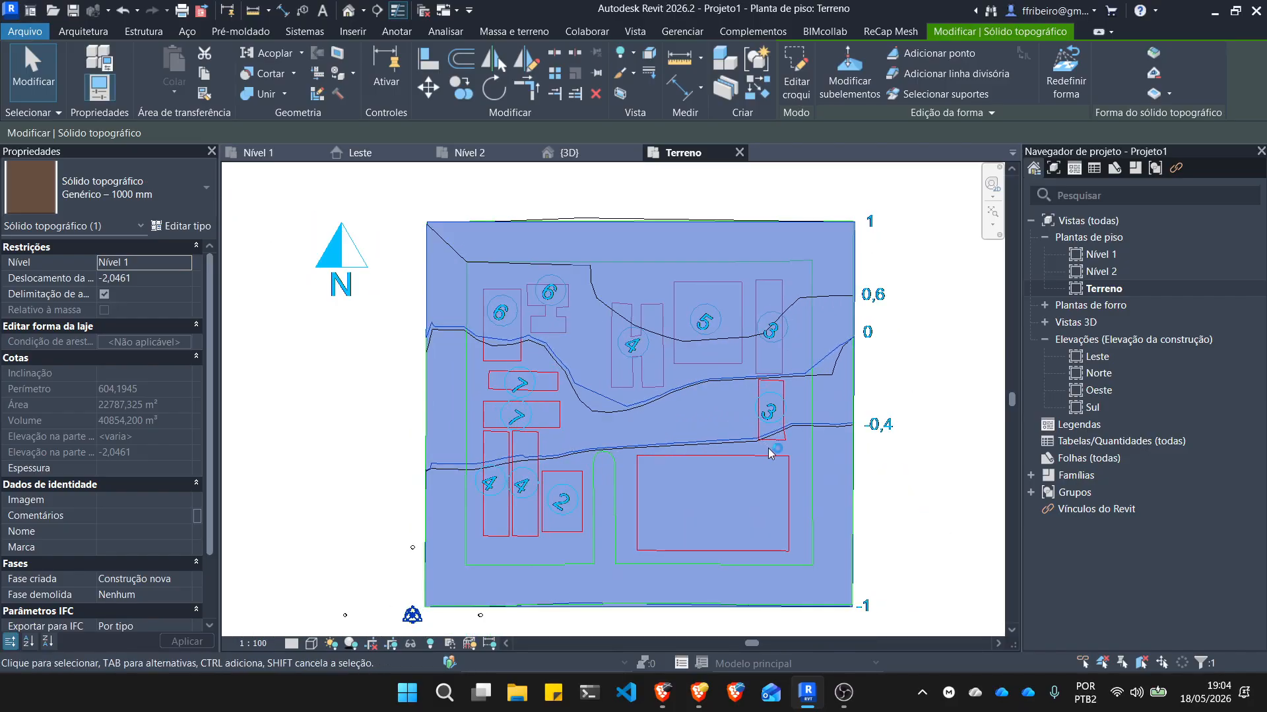
scroll(765, 460, up, 1)
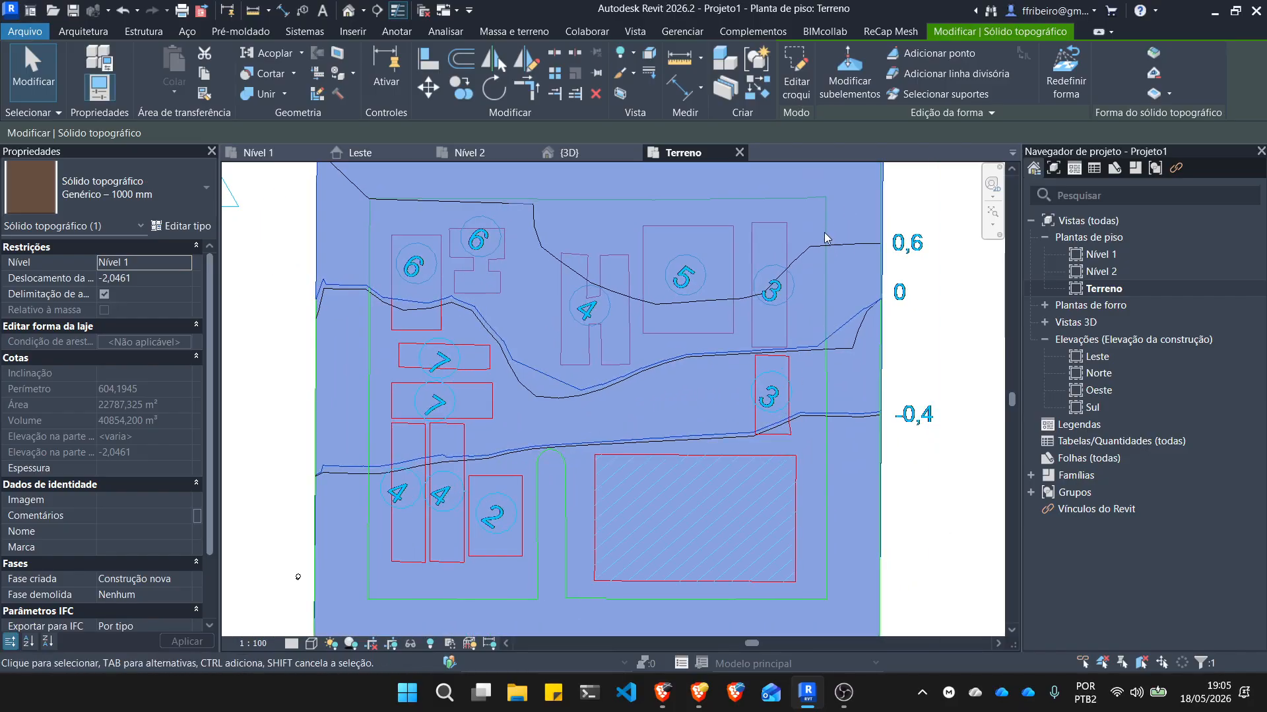
scroll(825, 239, down, 2)
scroll(837, 497, up, 3)
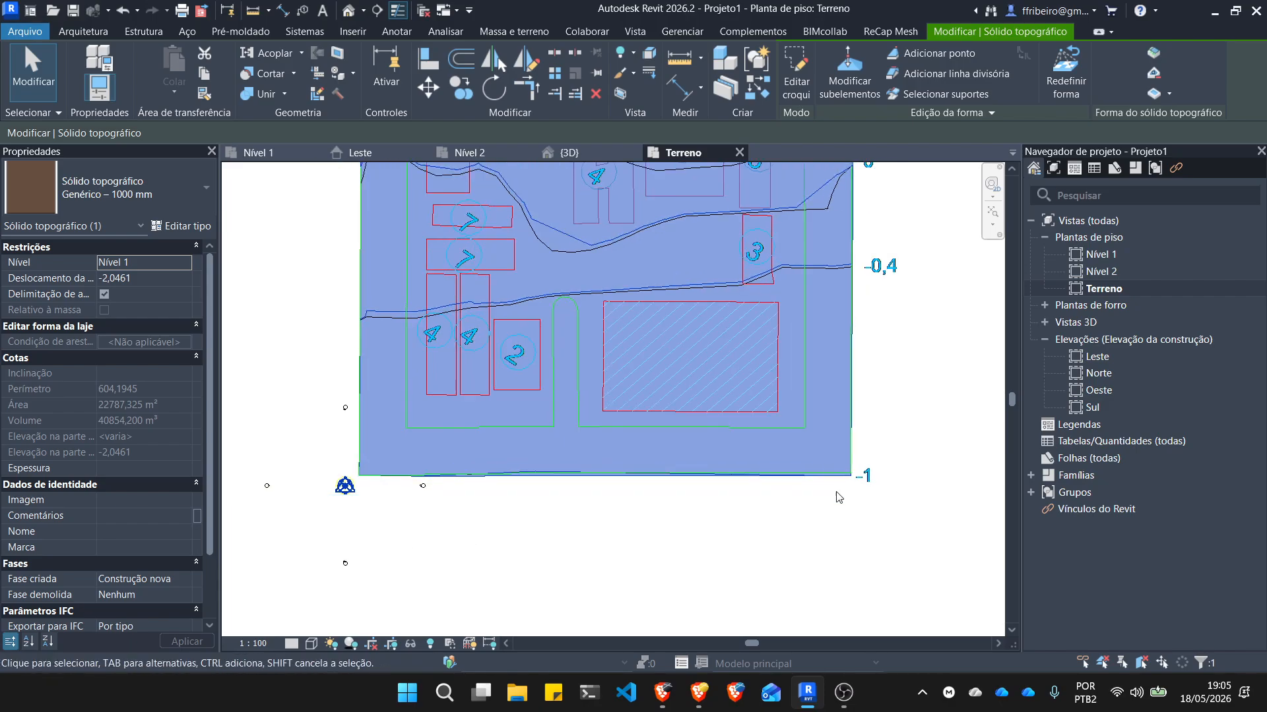
scroll(837, 497, down, 3)
scroll(825, 455, up, 2)
scroll(816, 414, up, 1)
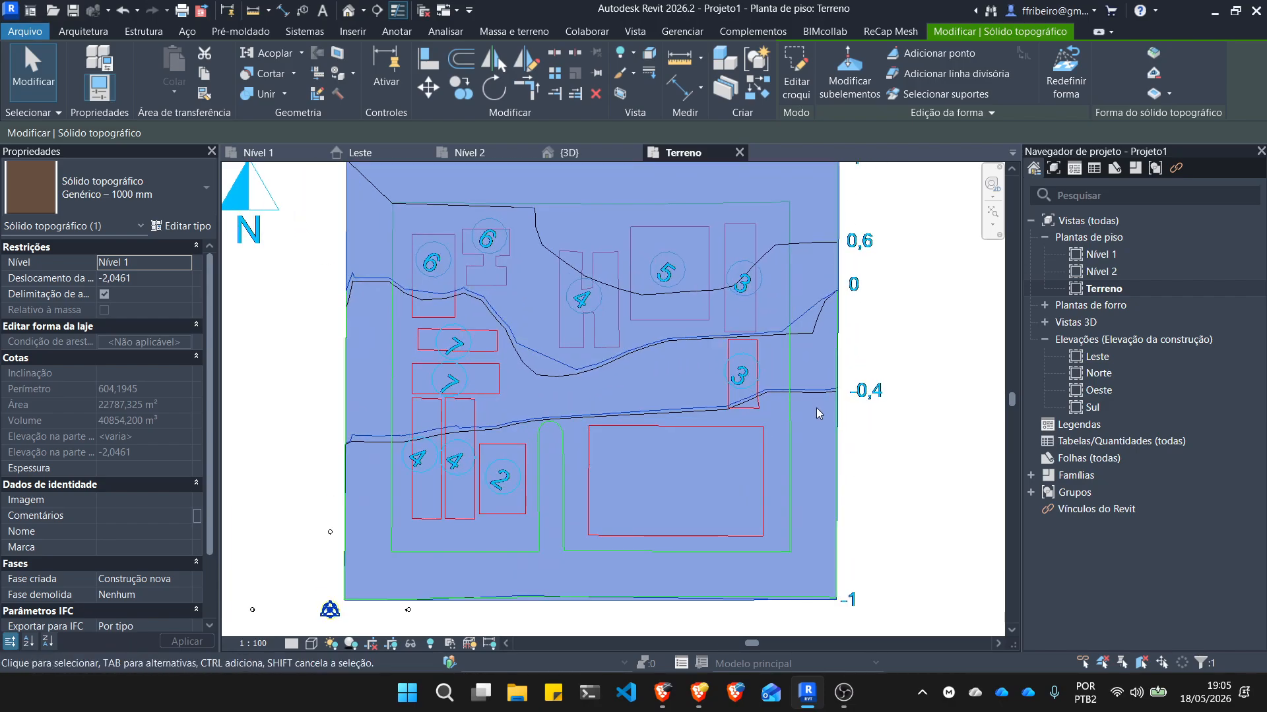
scroll(817, 414, up, 2)
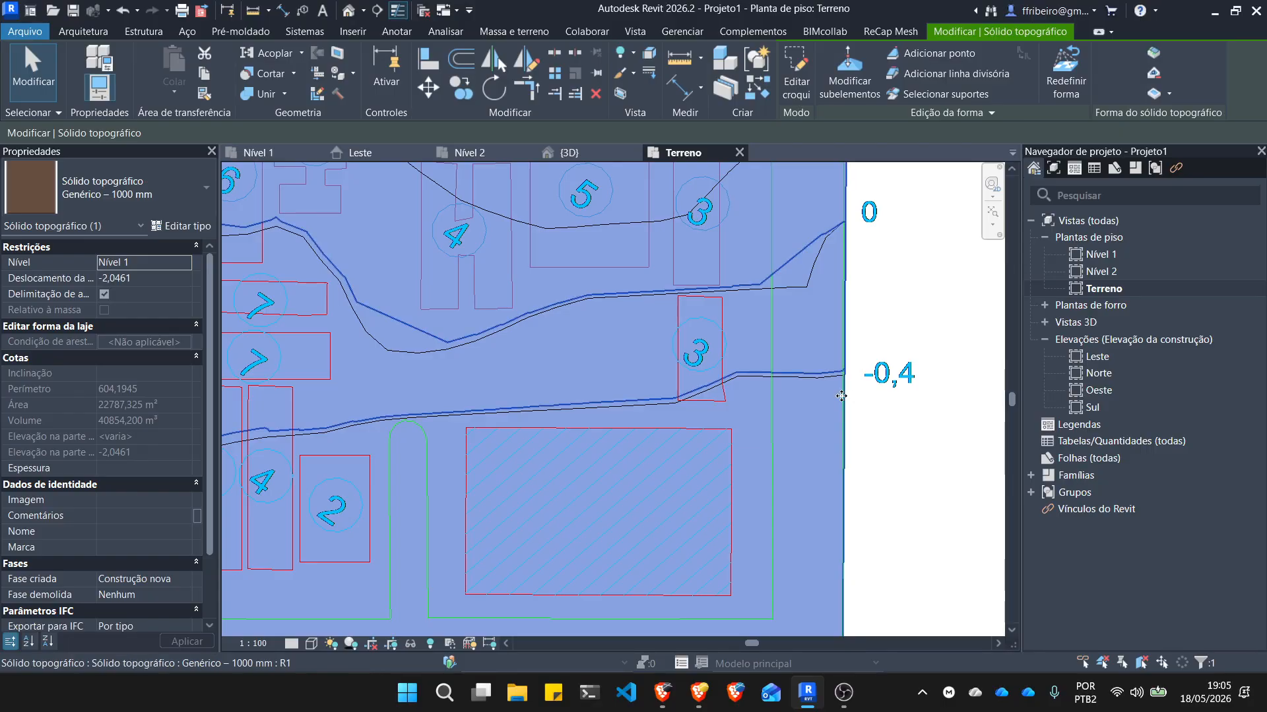
scroll(858, 401, down, 2)
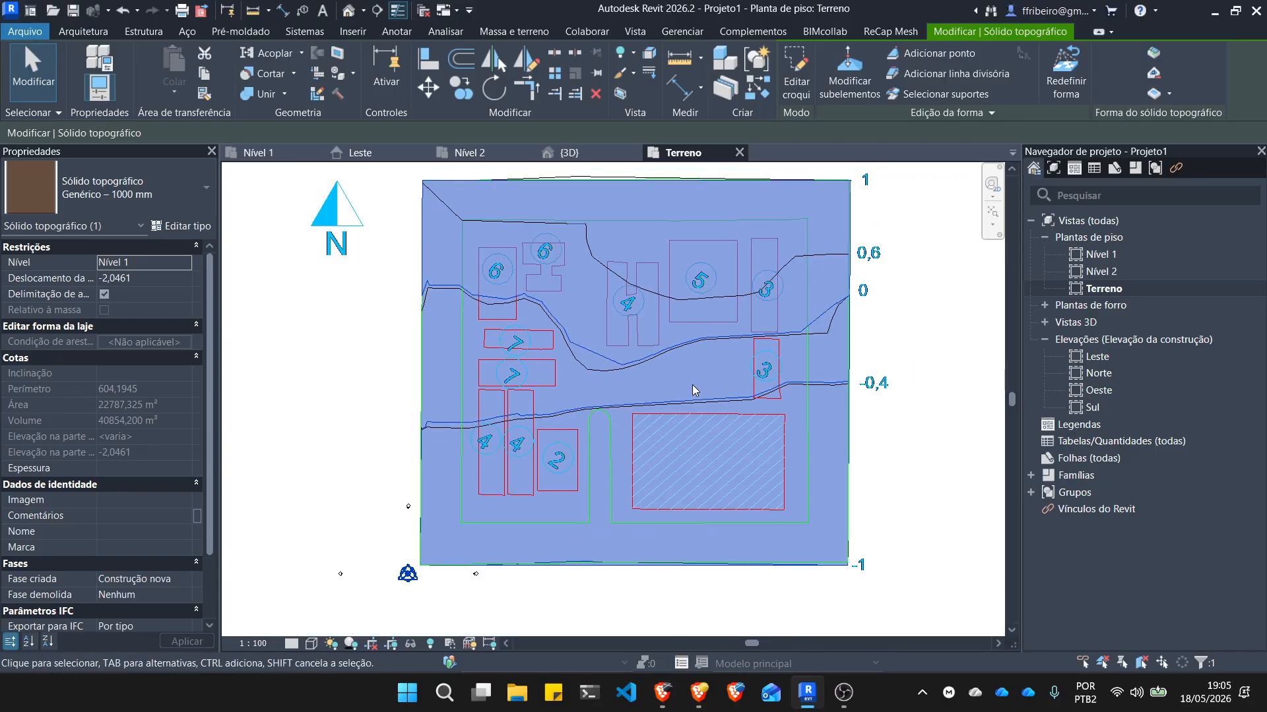
scroll(692, 389, down, 2)
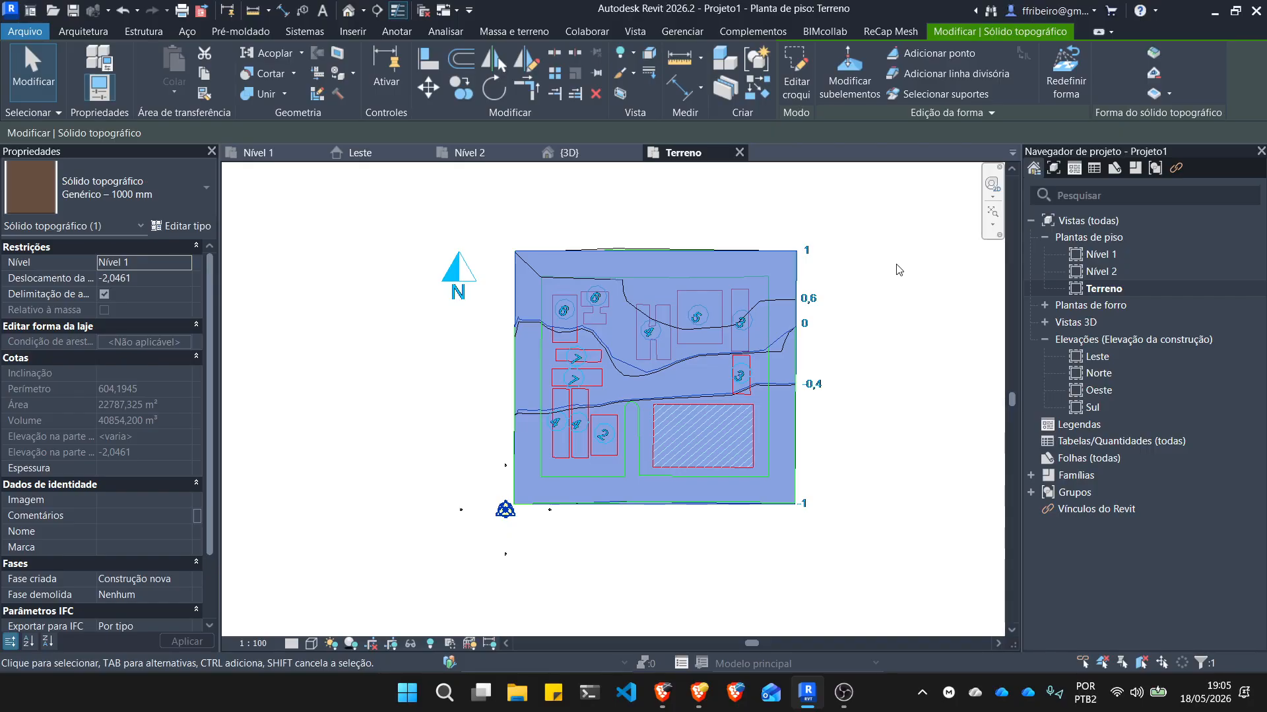
scroll(625, 369, up, 5)
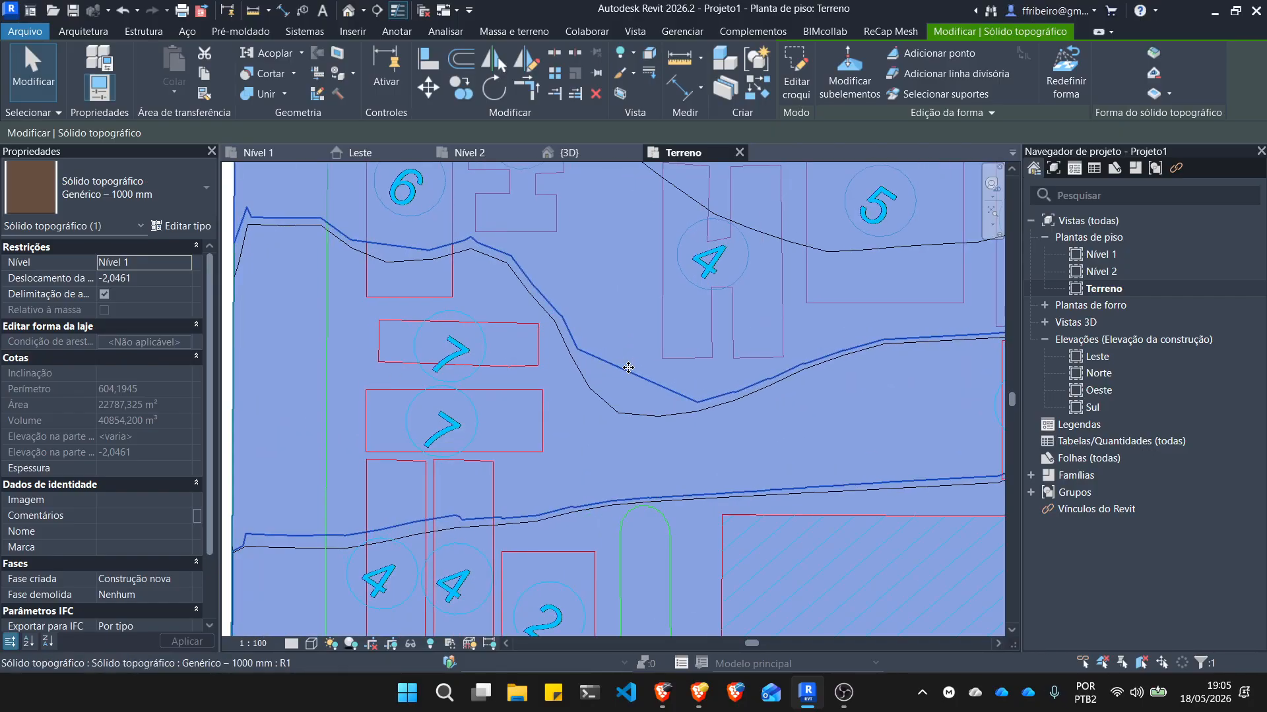
key(Escape)
click(549, 356)
scroll(532, 379, down, 2)
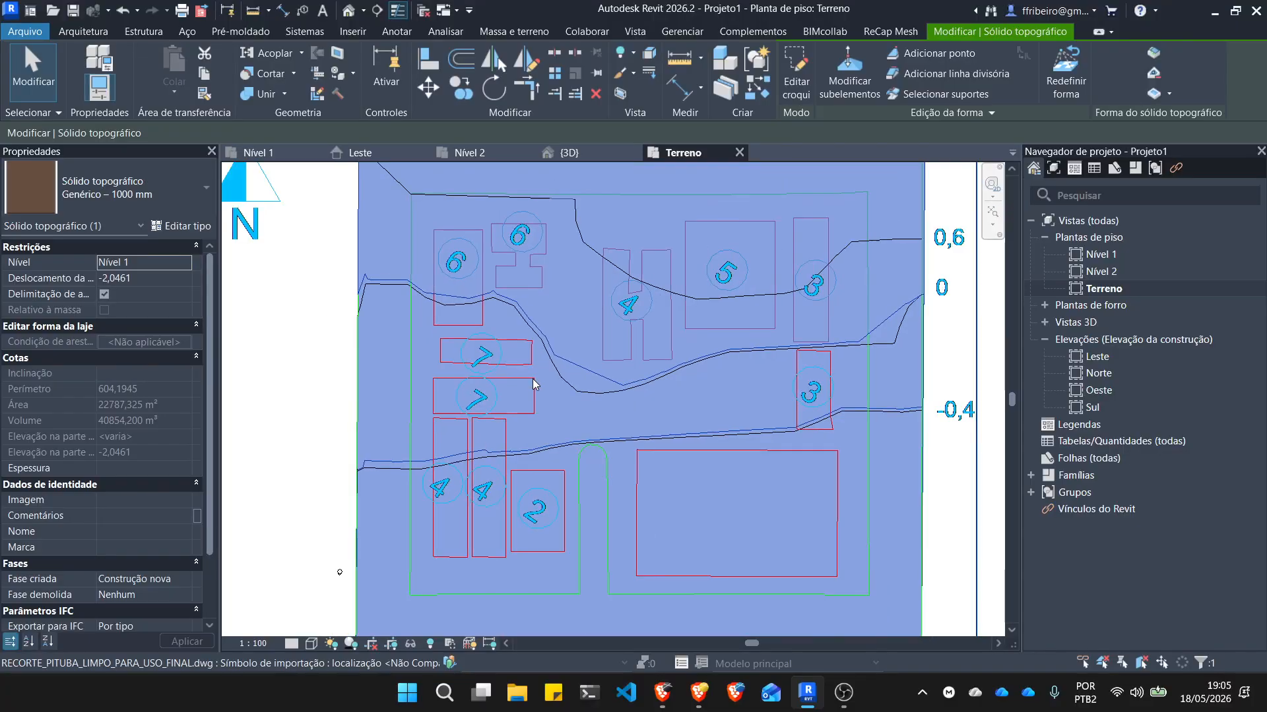
scroll(532, 379, down, 1)
scroll(861, 332, up, 1)
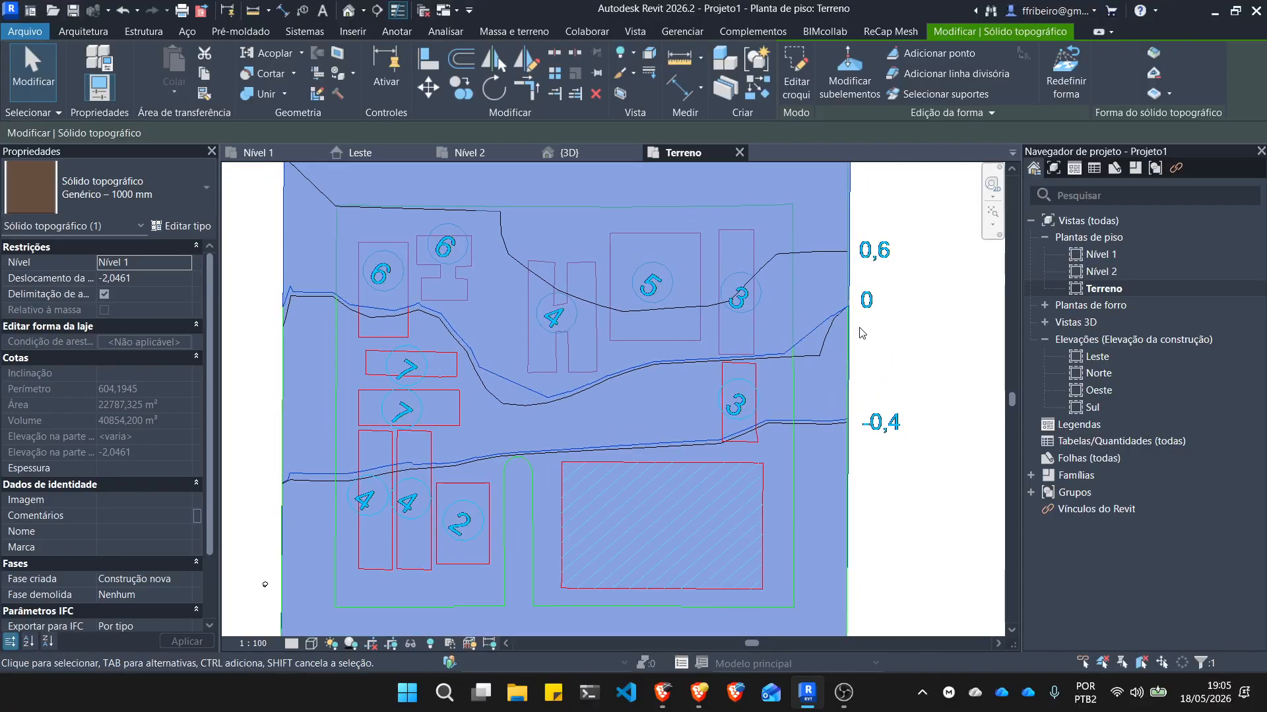
Try moving the toposolid's shape point at the lowest bend of the 0 contour in the Terreno plan past the adjacent line.
click(847, 64)
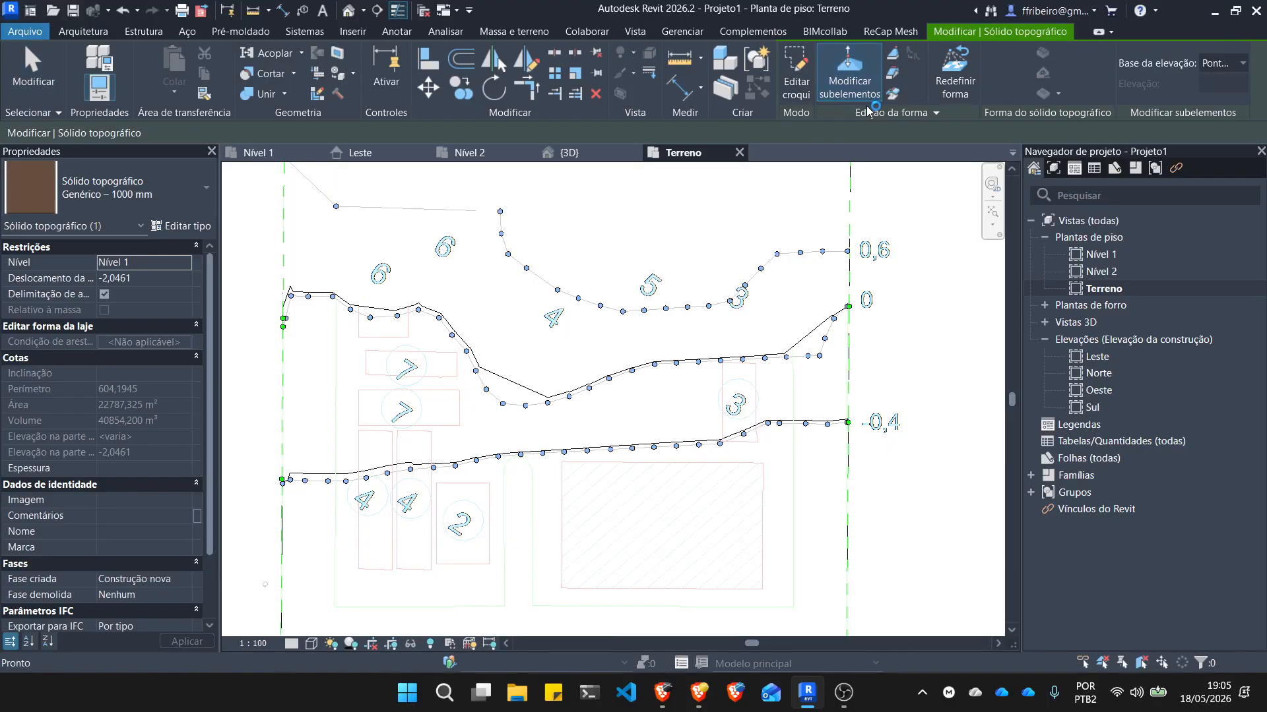
scroll(535, 422, up, 3)
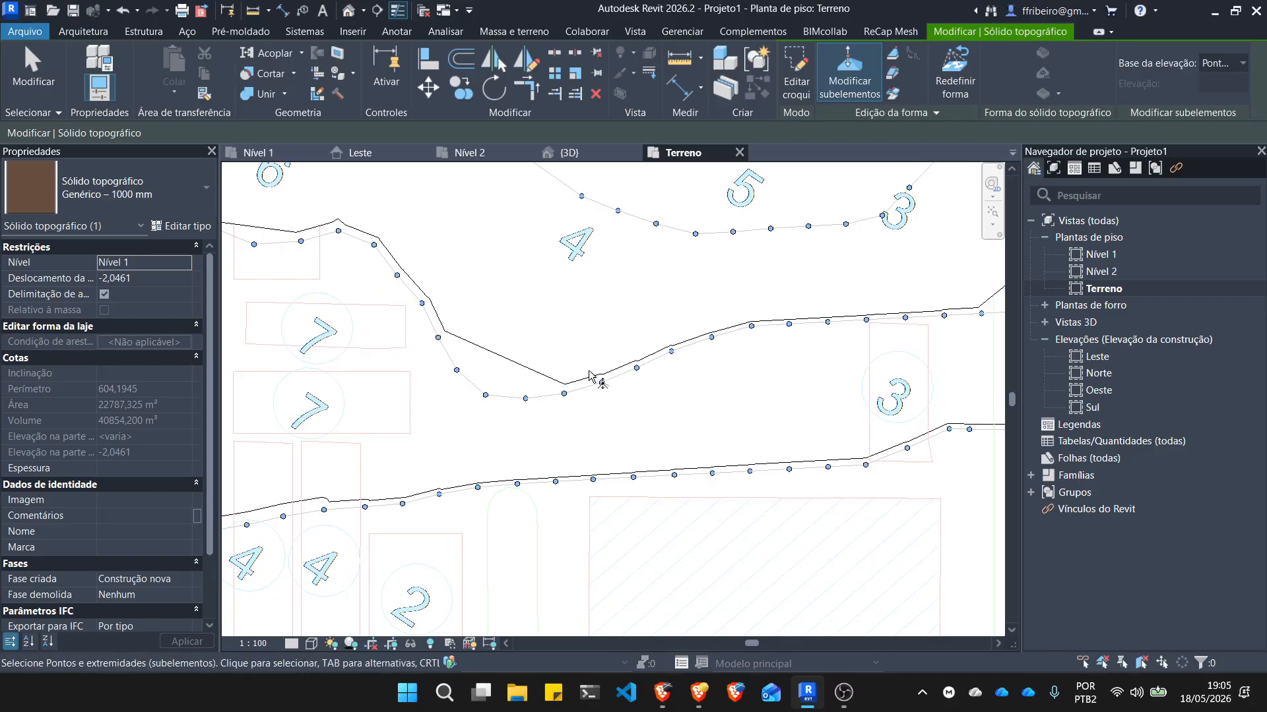
scroll(564, 394, up, 3)
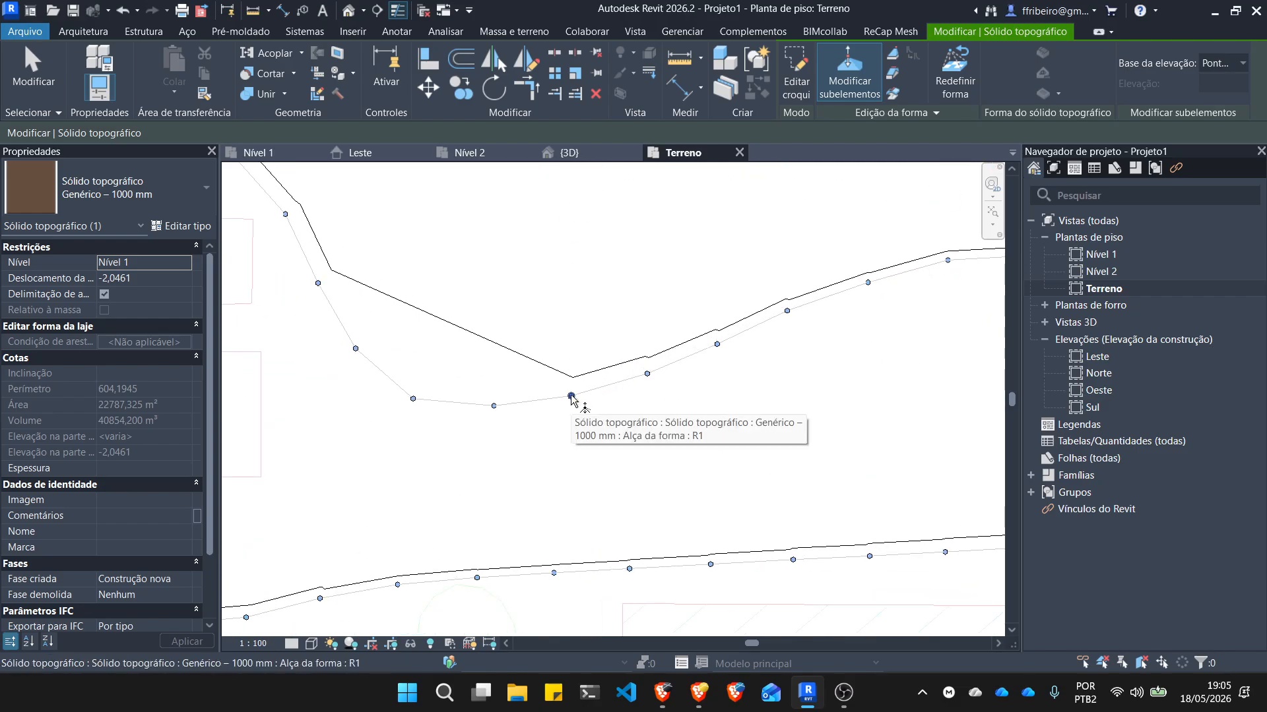
click(572, 396)
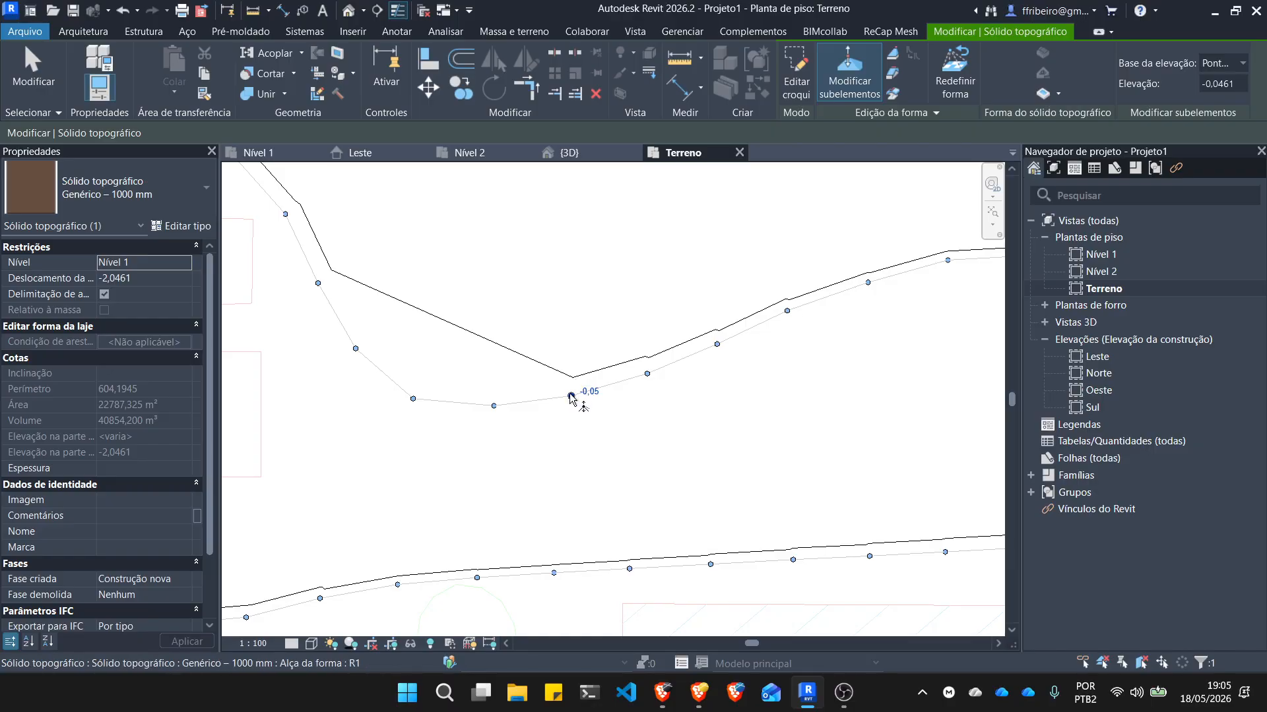
drag(572, 396, 569, 365)
scroll(528, 359, down, 4)
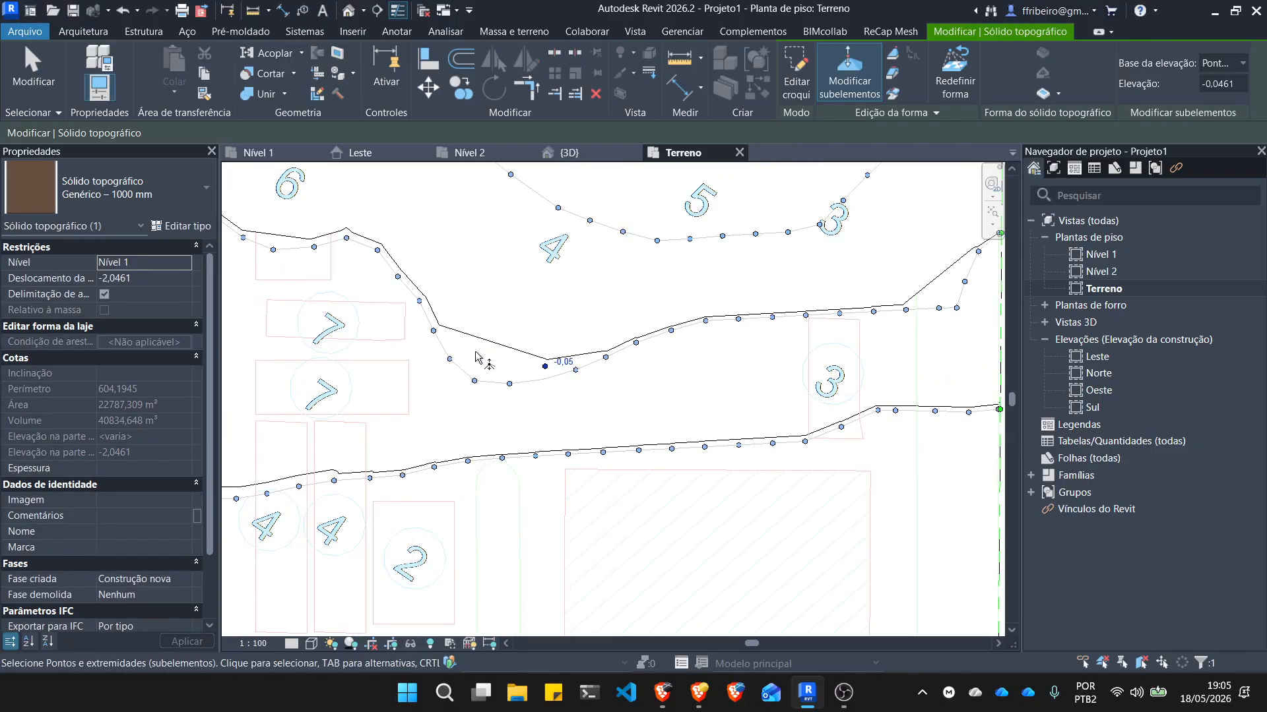
scroll(476, 357, down, 2)
scroll(549, 380, up, 4)
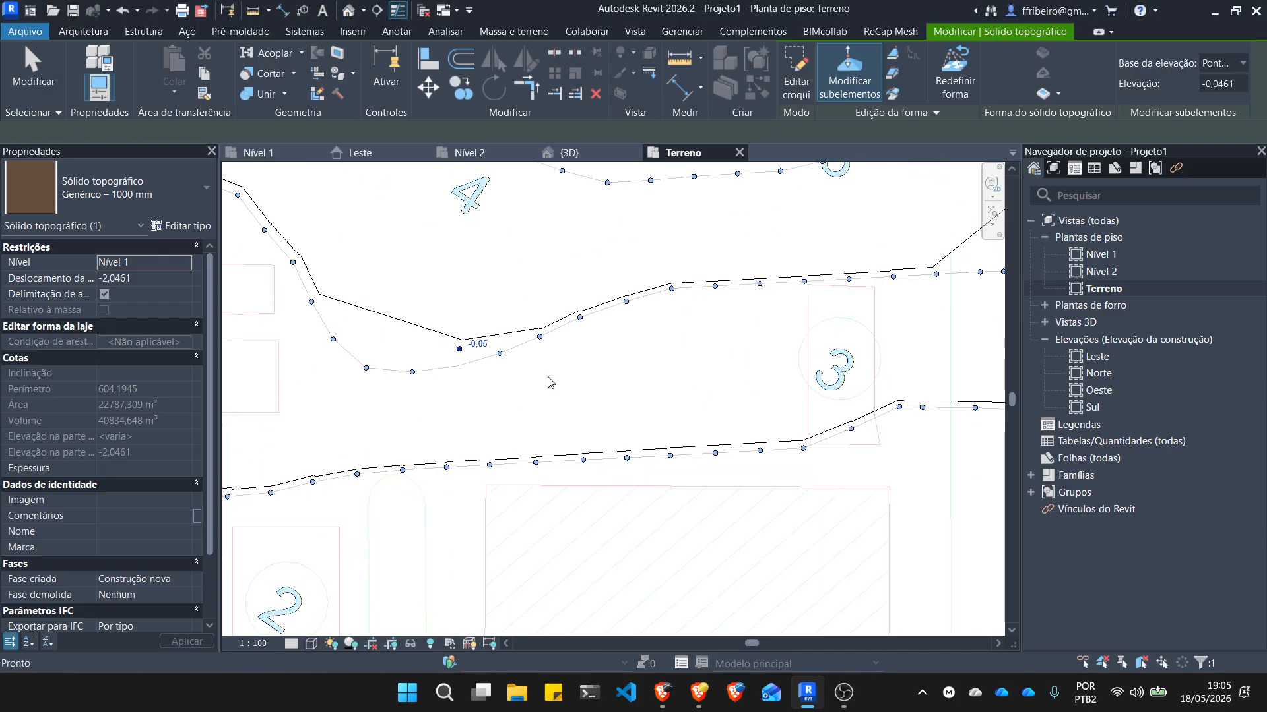
Undo the shape point move and leave the toposolid's subelement editing.
scroll(550, 383, up, 1)
scroll(502, 399, down, 5)
click(572, 415)
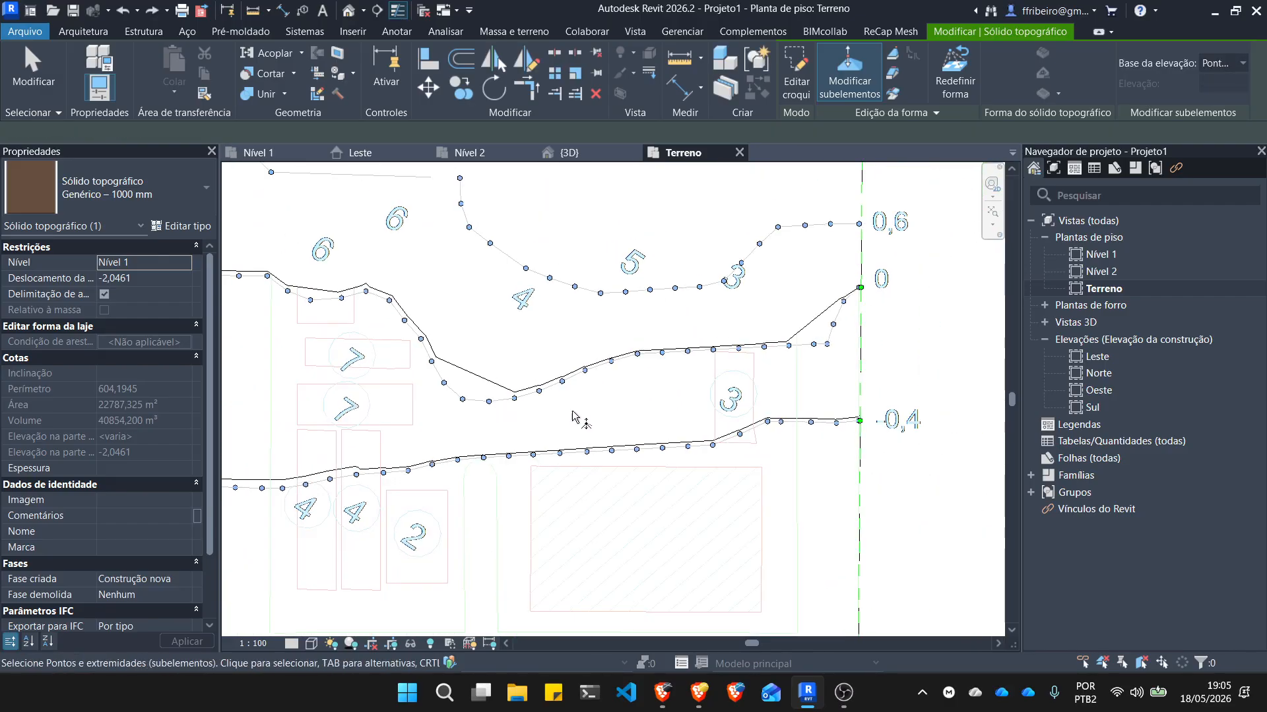
scroll(567, 413, up, 5)
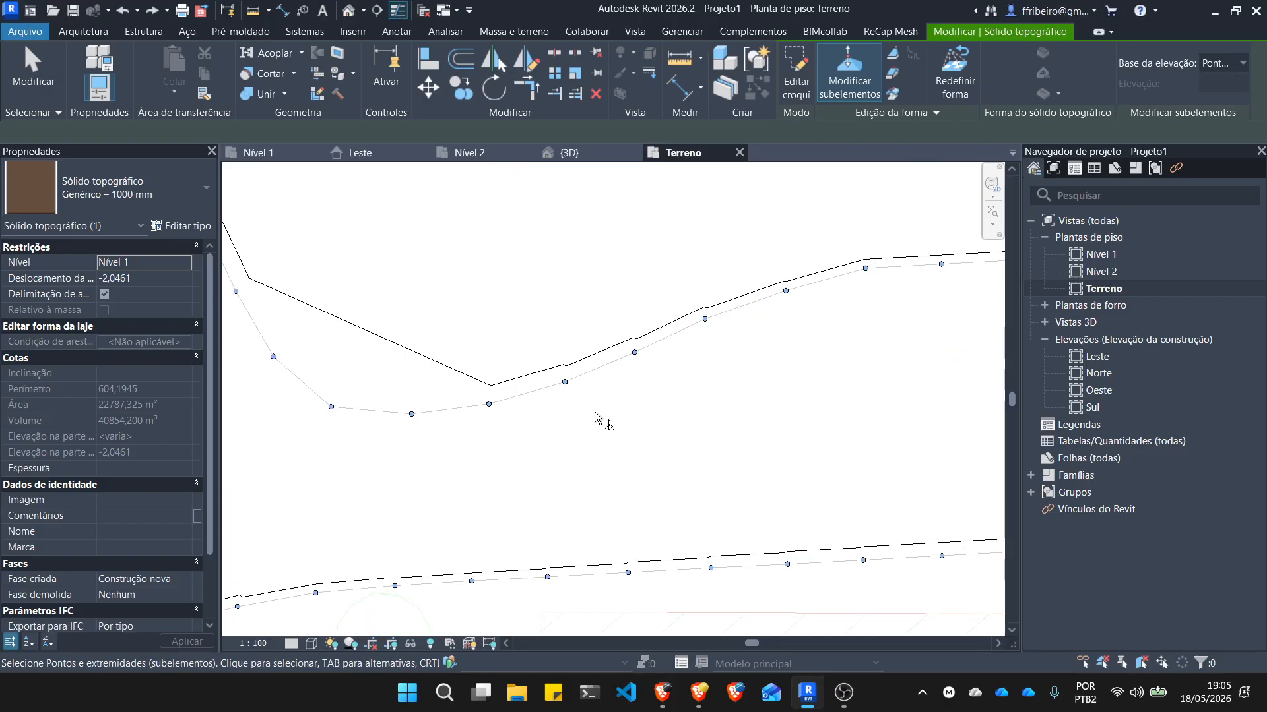
scroll(597, 419, down, 3)
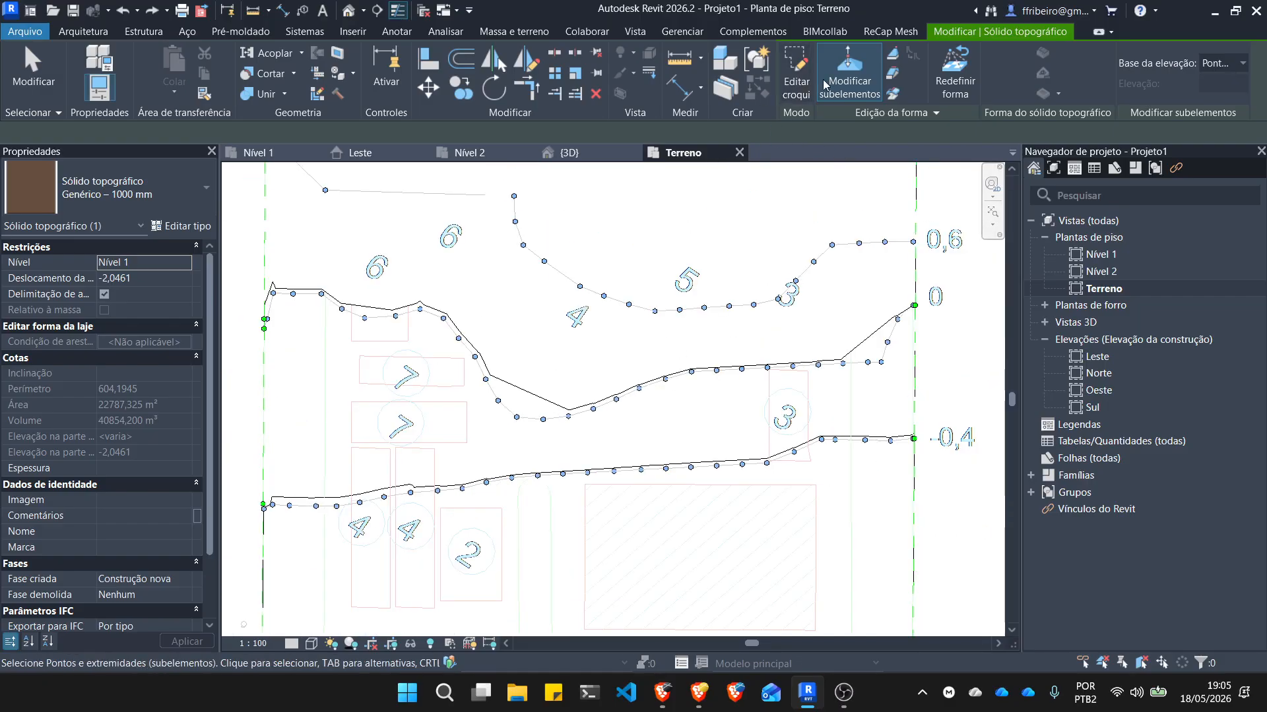
key(Escape)
key(Escape)
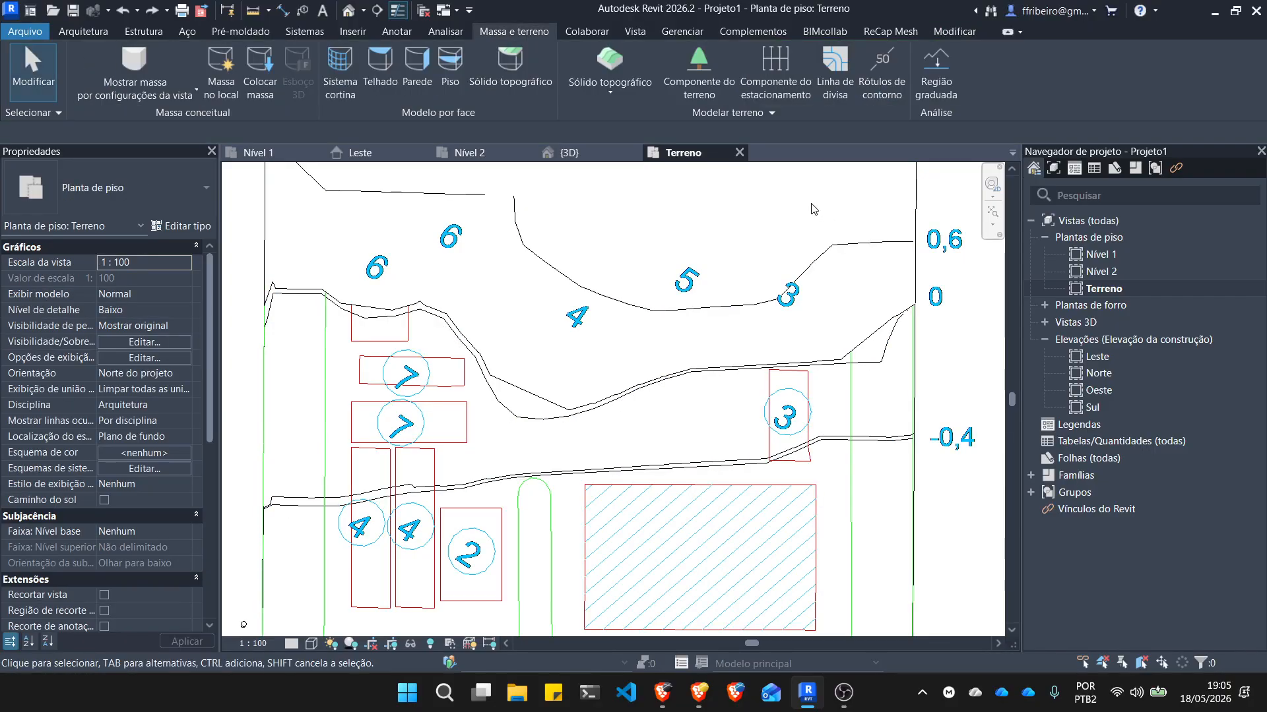
Select the toposolid in the Terreno plan, compare its north edge and overall outline with the DWG boundary, and deselect it.
scroll(724, 302, down, 4)
scroll(602, 305, up, 2)
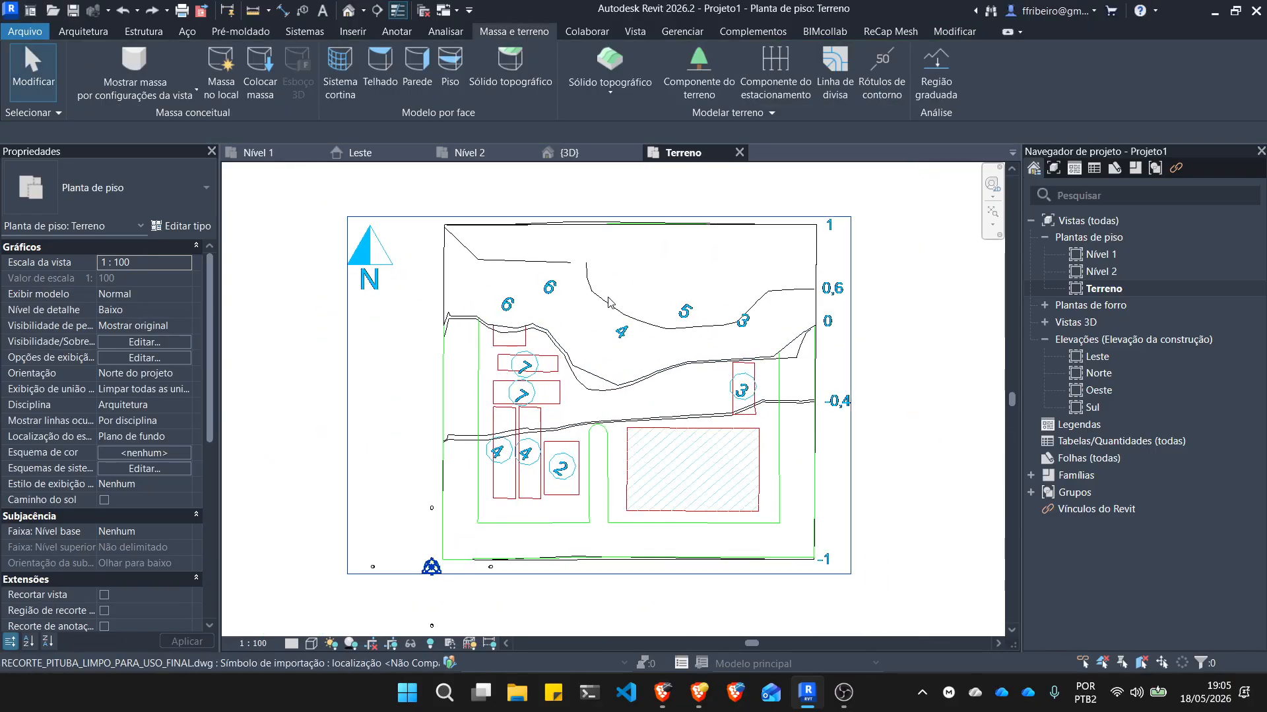
key(Escape)
click(655, 226)
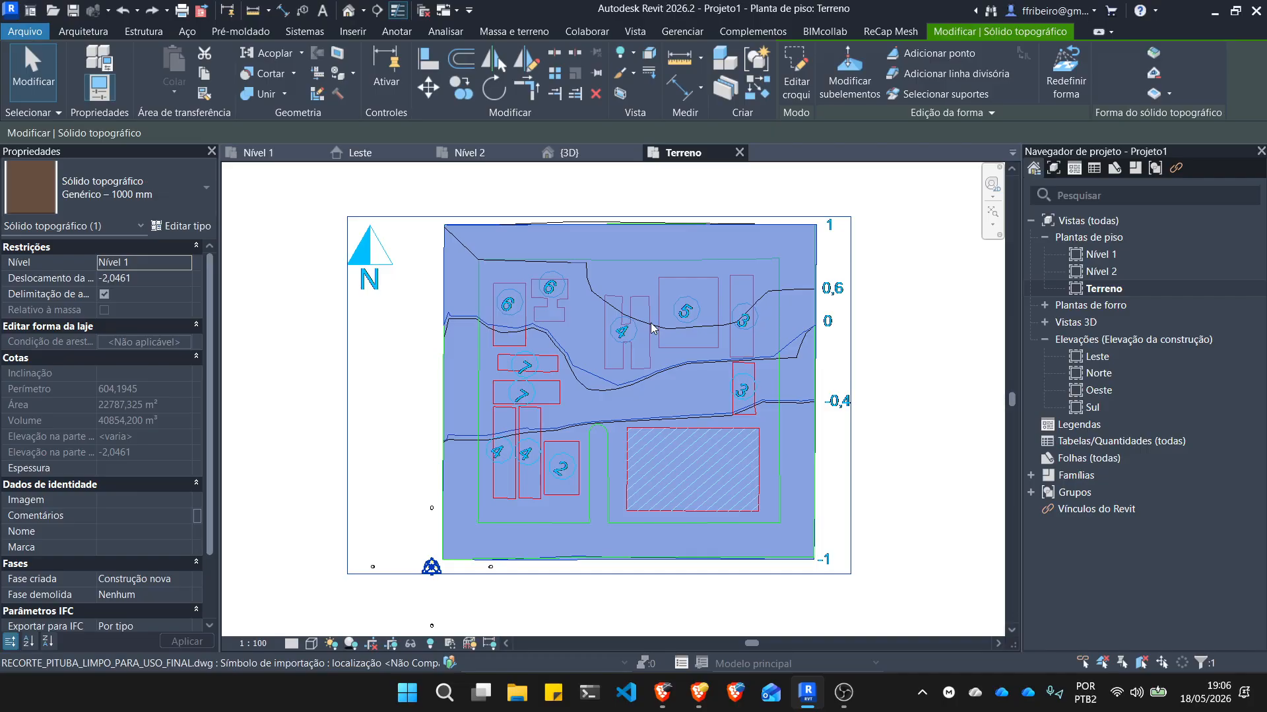
scroll(626, 259, up, 8)
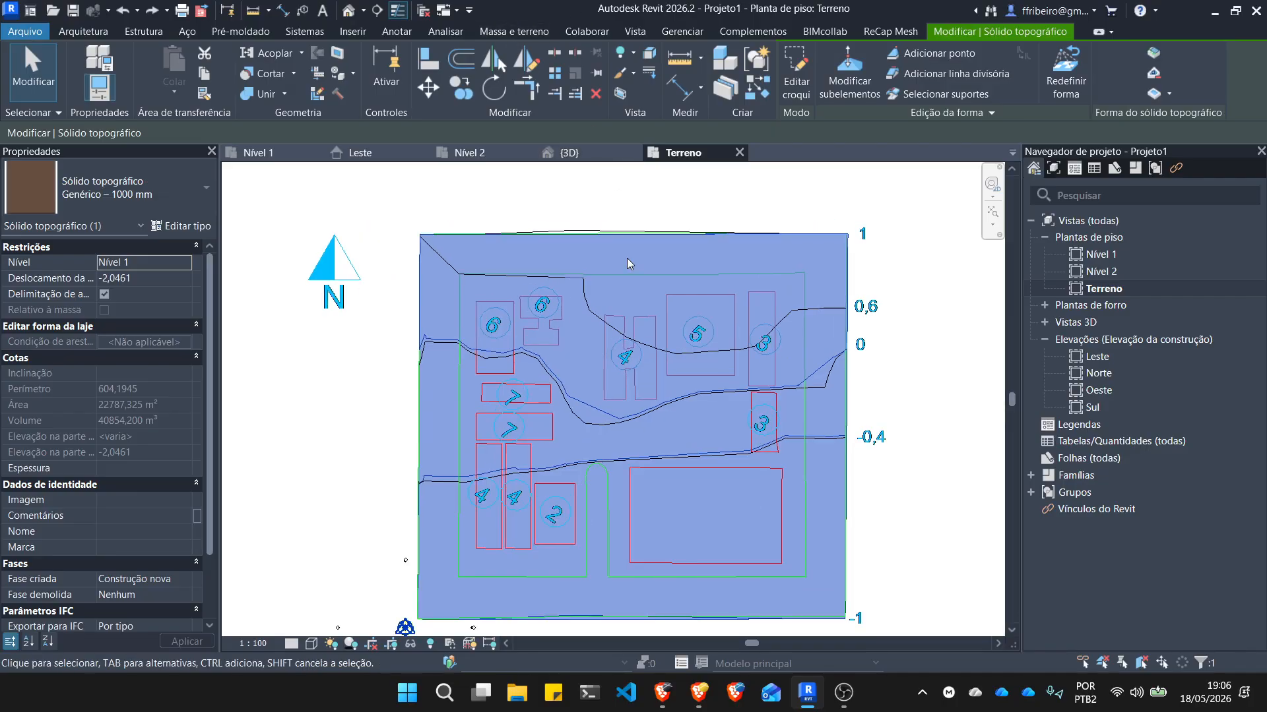
scroll(586, 253, up, 2)
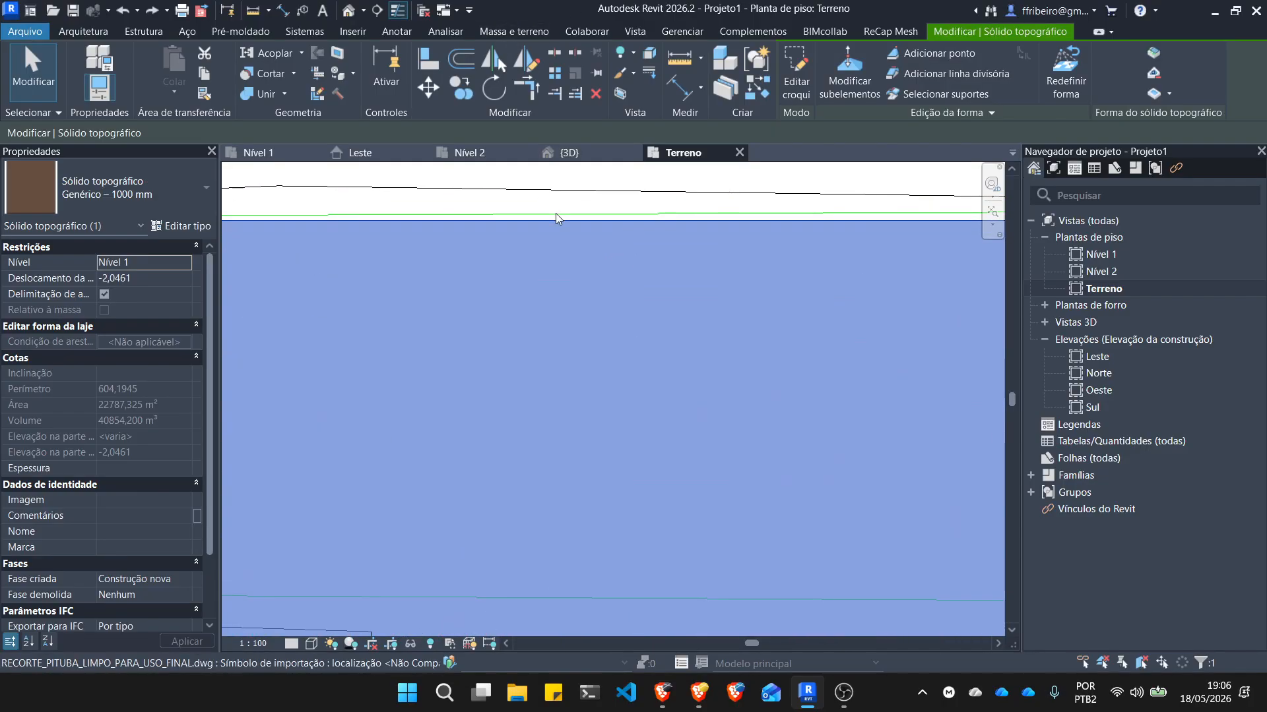
scroll(595, 213, down, 10)
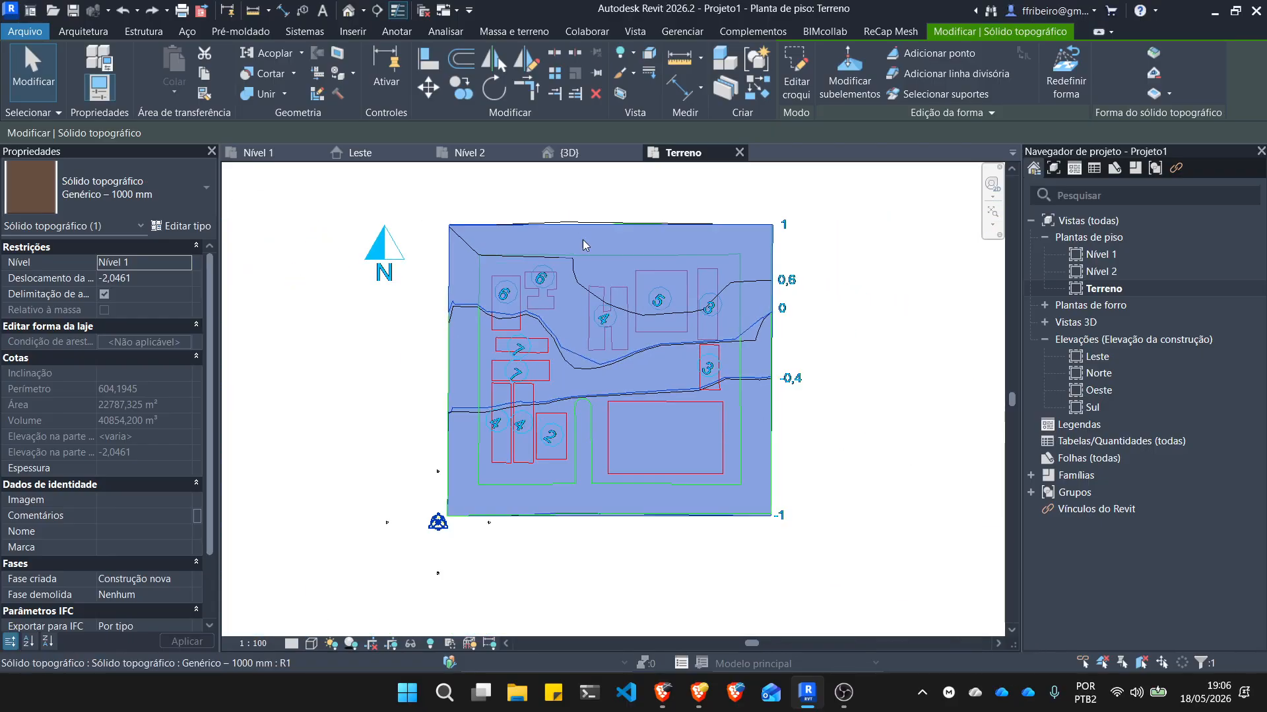
scroll(884, 512, up, 1)
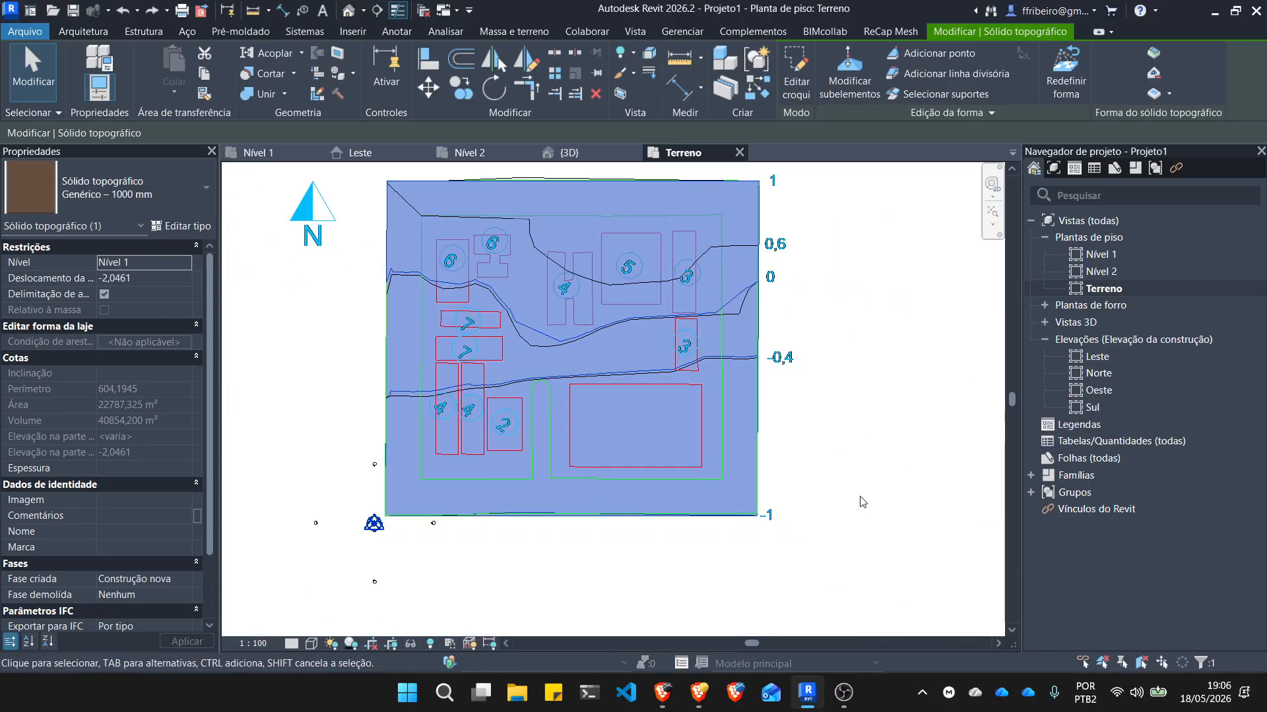
click(912, 459)
scroll(673, 362, down, 1)
scroll(620, 394, up, 2)
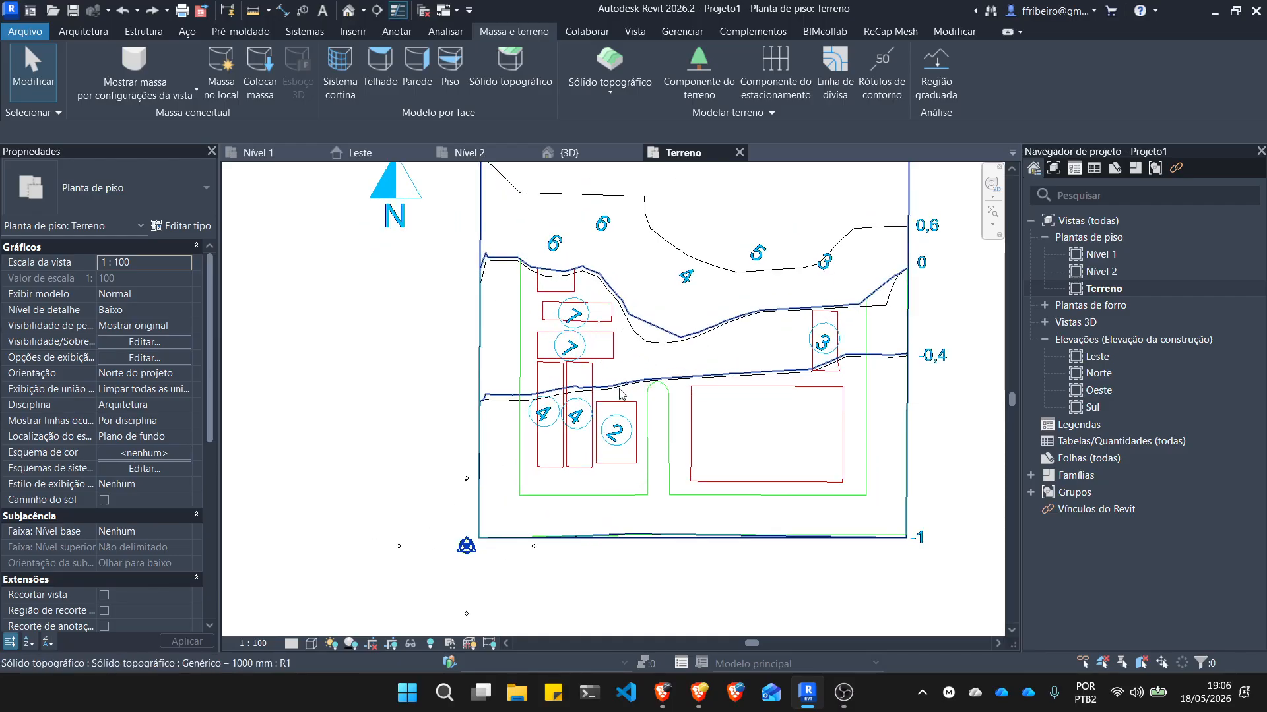
scroll(620, 395, up, 2)
scroll(500, 466, down, 2)
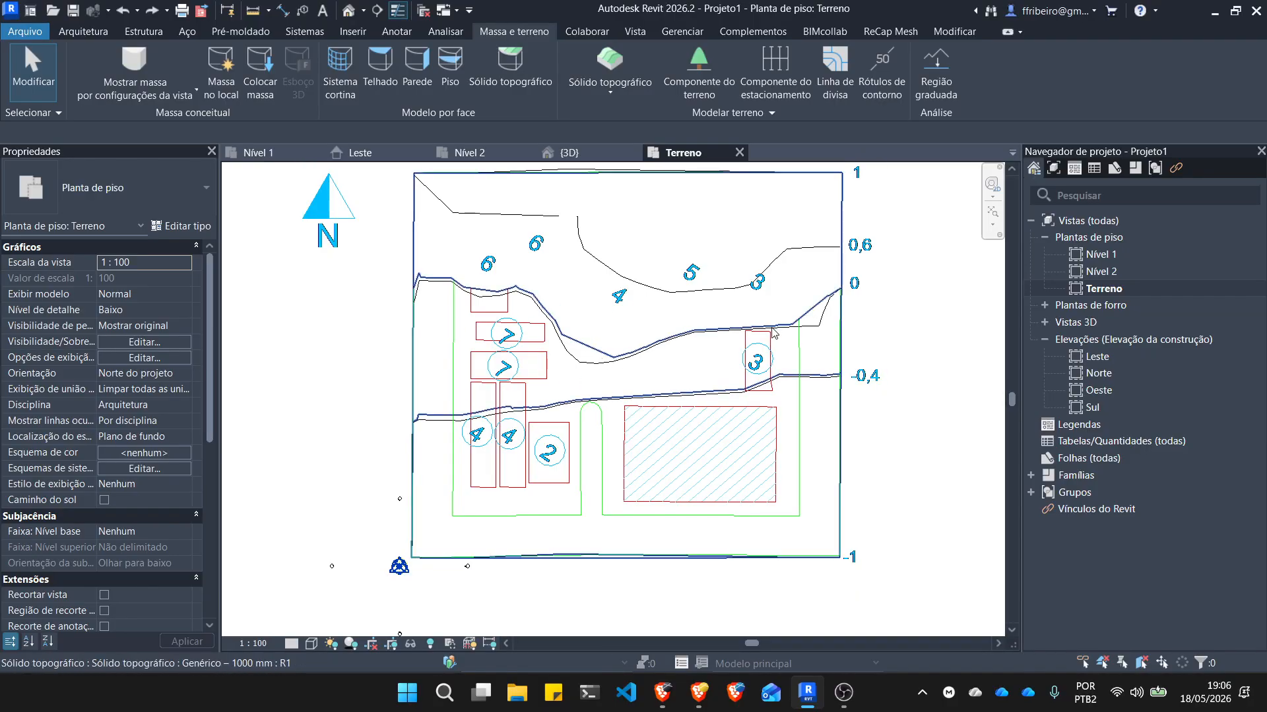
Set the Terreno plan's visual style to Cores consistentes and check how the terrain covers the DWG building outlines.
click(311, 643)
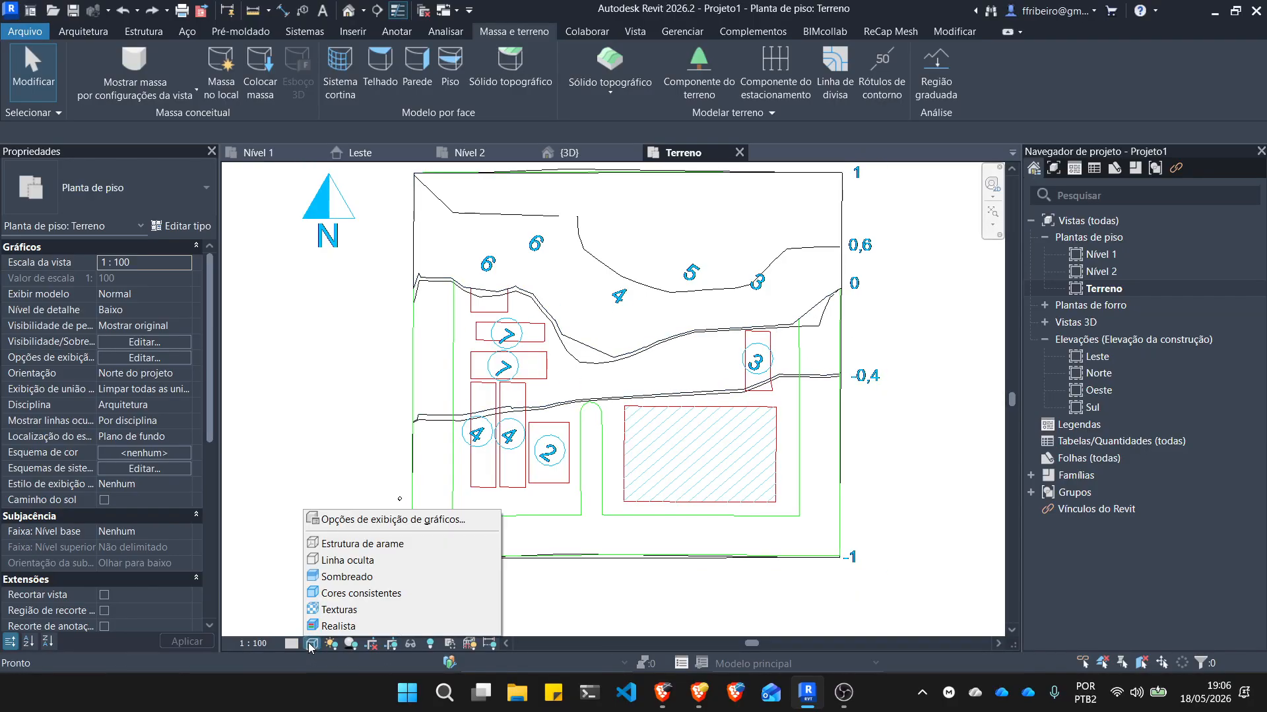
click(361, 596)
scroll(647, 348, up, 1)
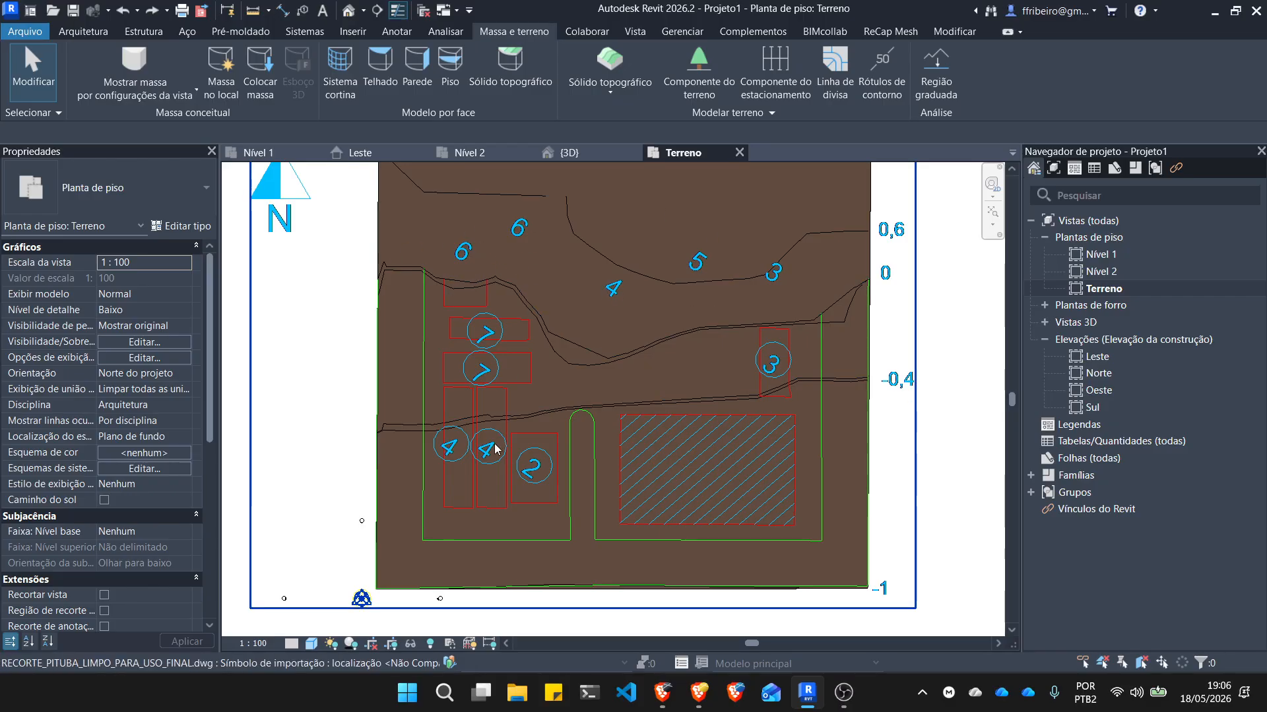
scroll(495, 449, down, 1)
scroll(731, 365, up, 1)
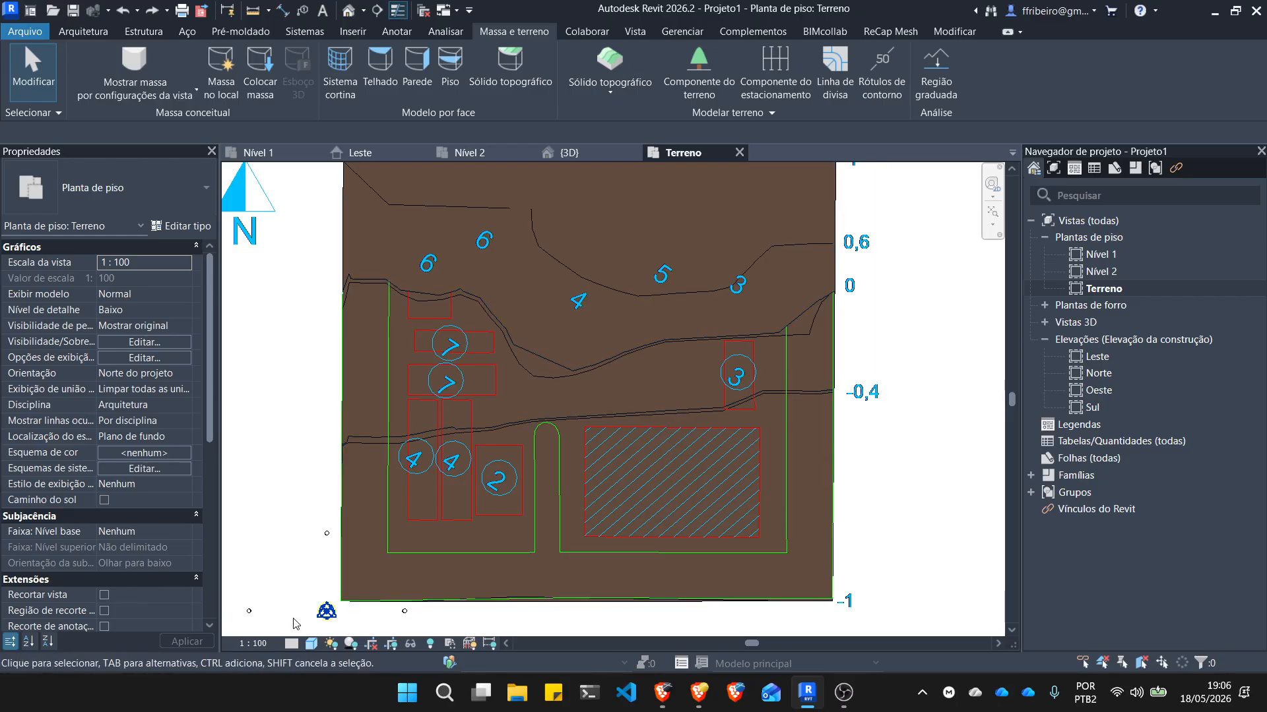
Try the Estrutura de arame visual style on the Terreno plan and return it to Linha oculta.
click(311, 643)
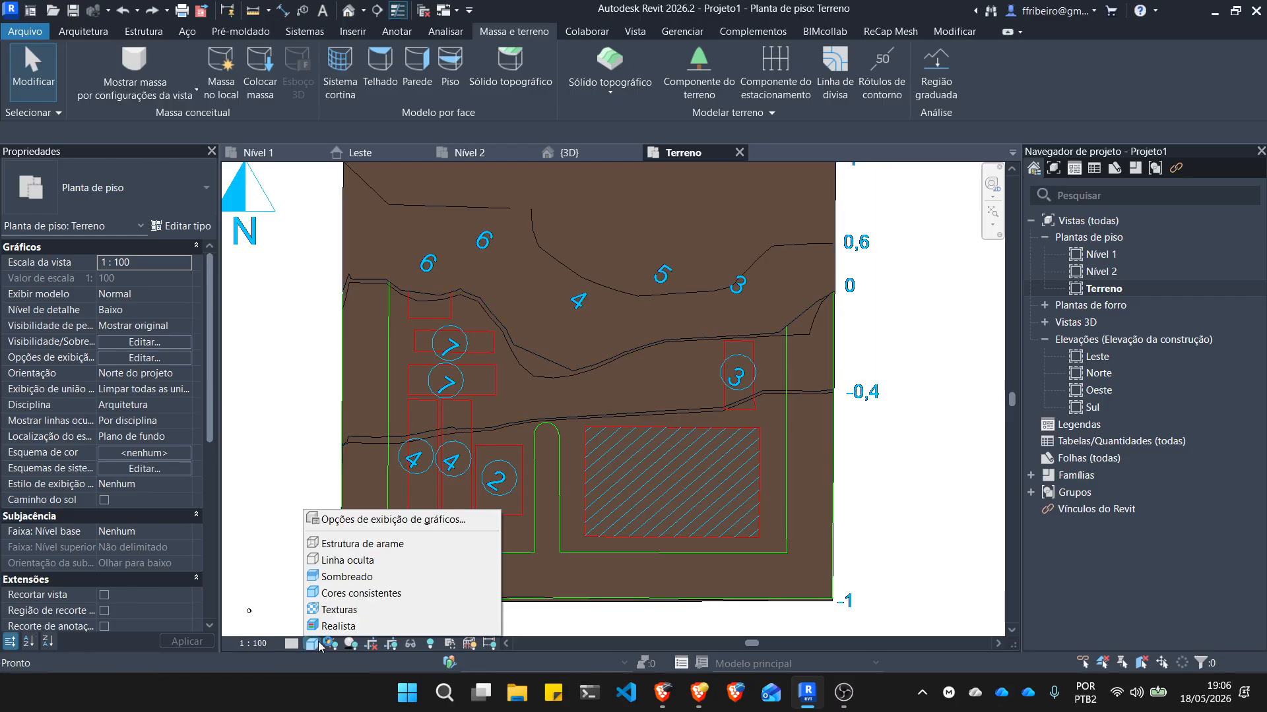
click(350, 545)
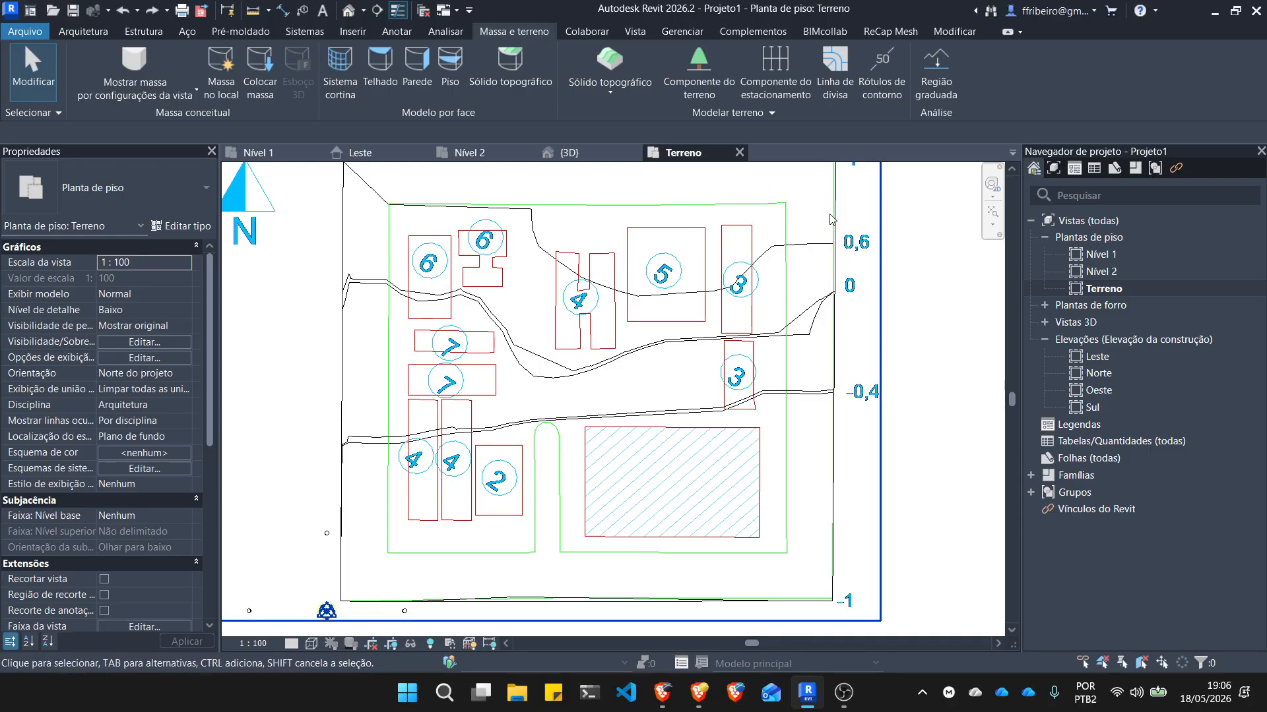
click(311, 643)
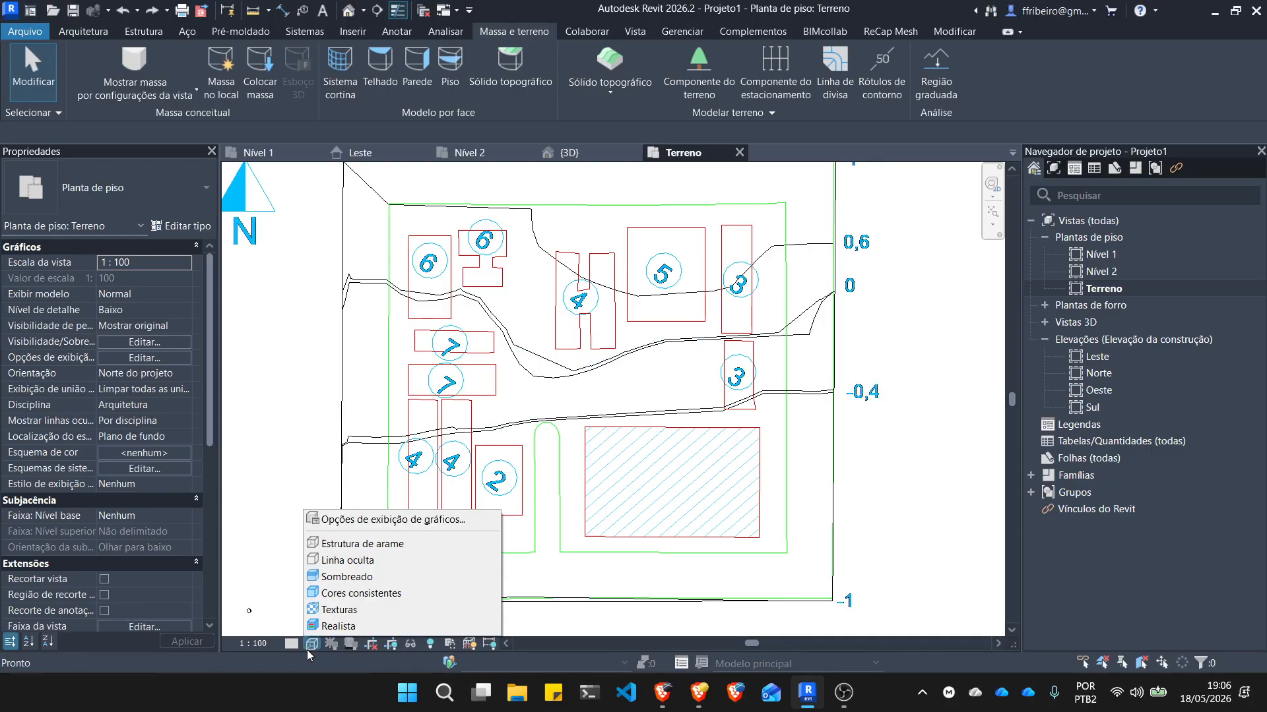
click(354, 562)
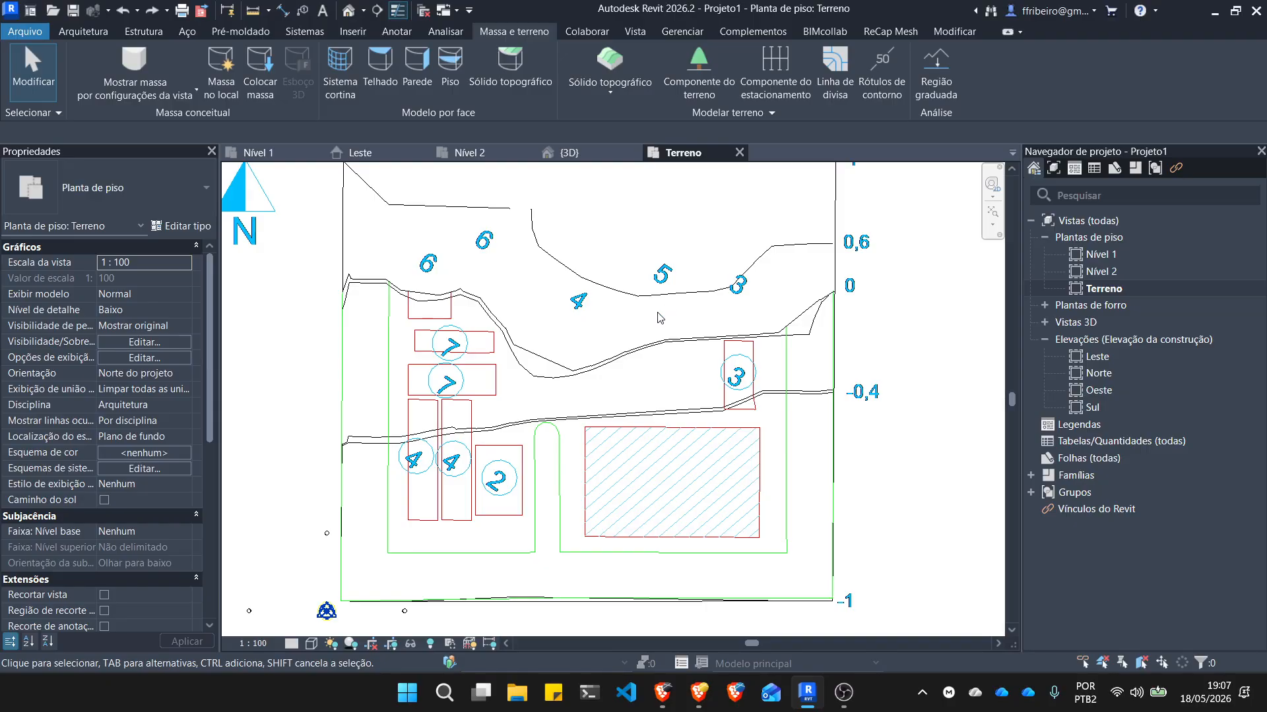
Set the Terreno plan's visual style to Estrutura de arame and inspect the numbered building outlines against the contours.
click(312, 646)
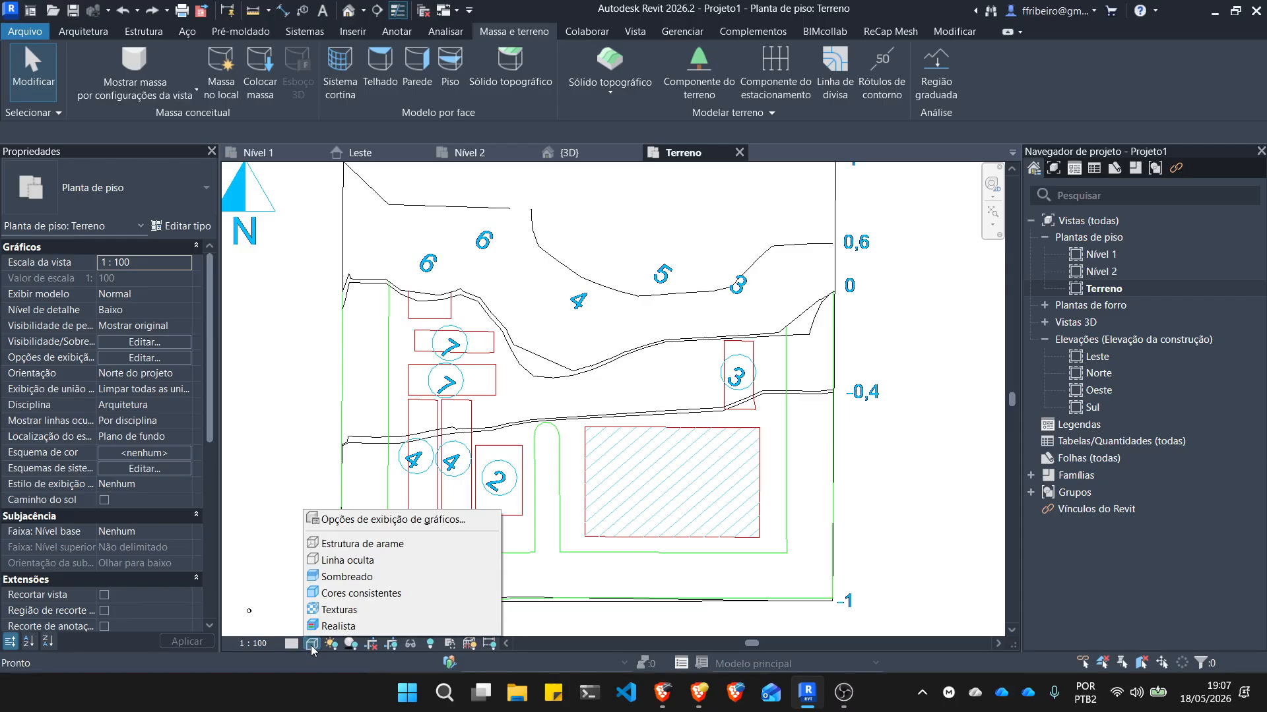
click(348, 553)
scroll(484, 212, up, 2)
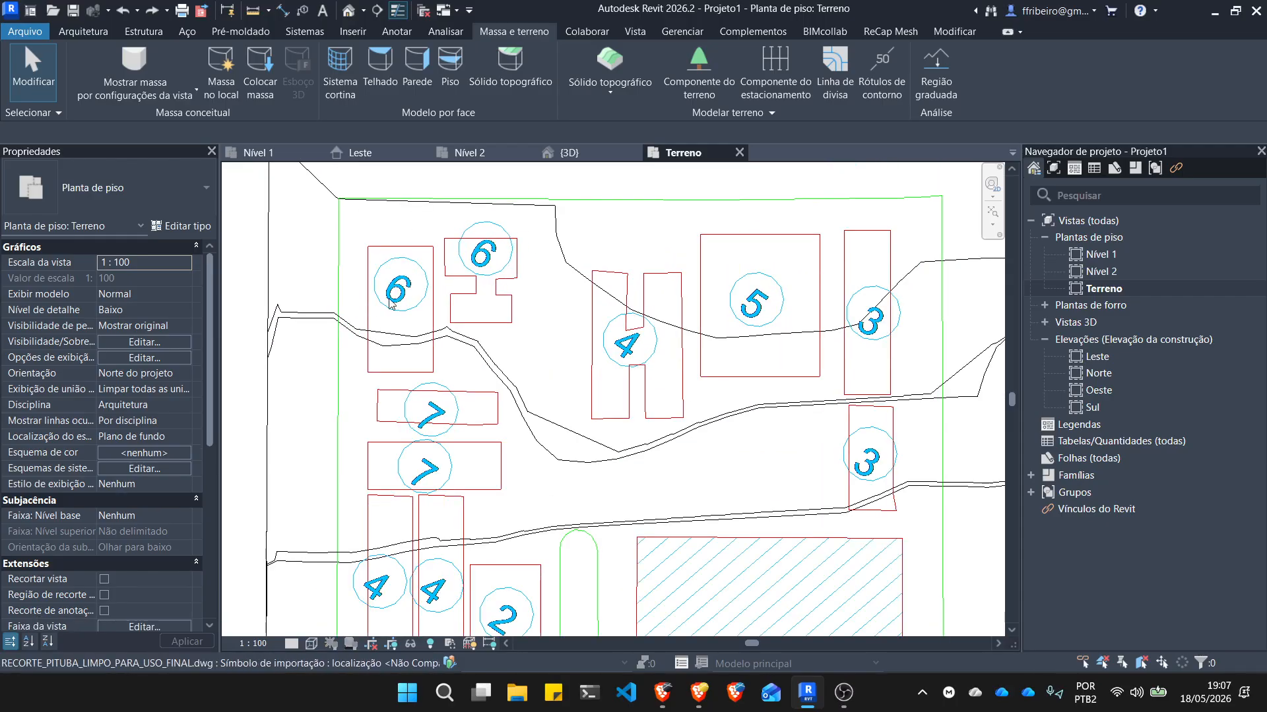
scroll(478, 307, down, 2)
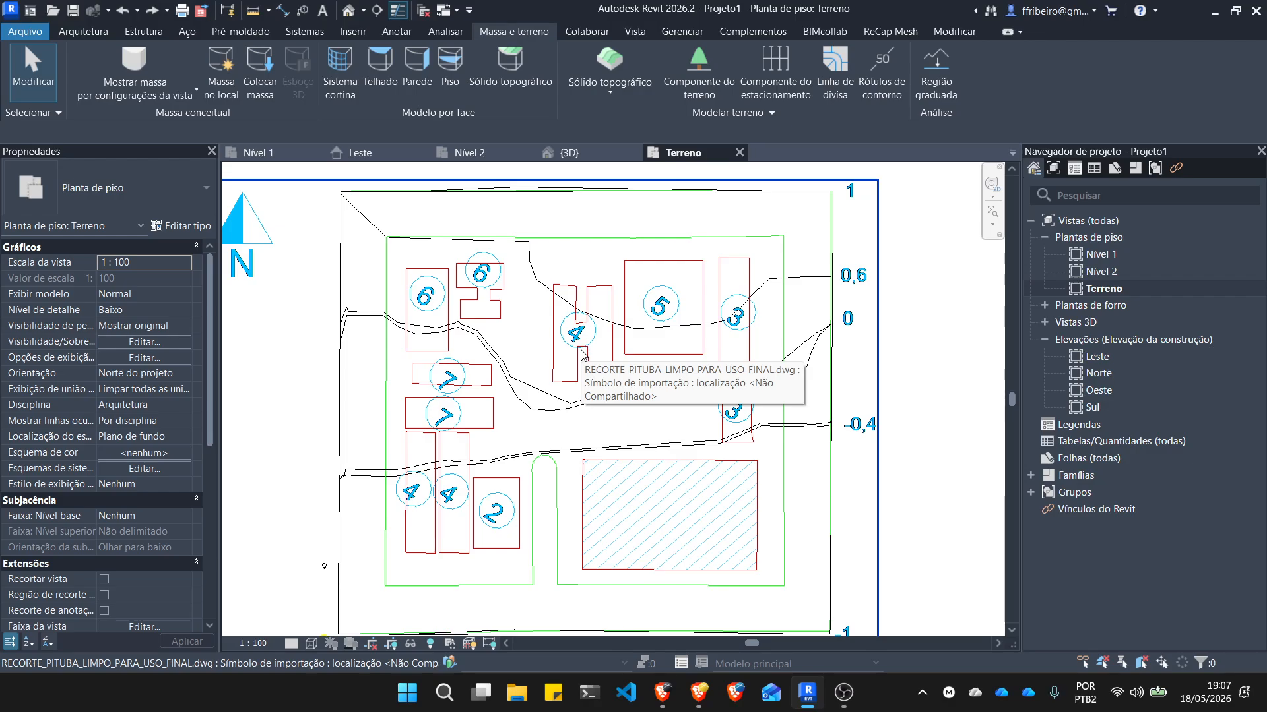
scroll(592, 312, up, 5)
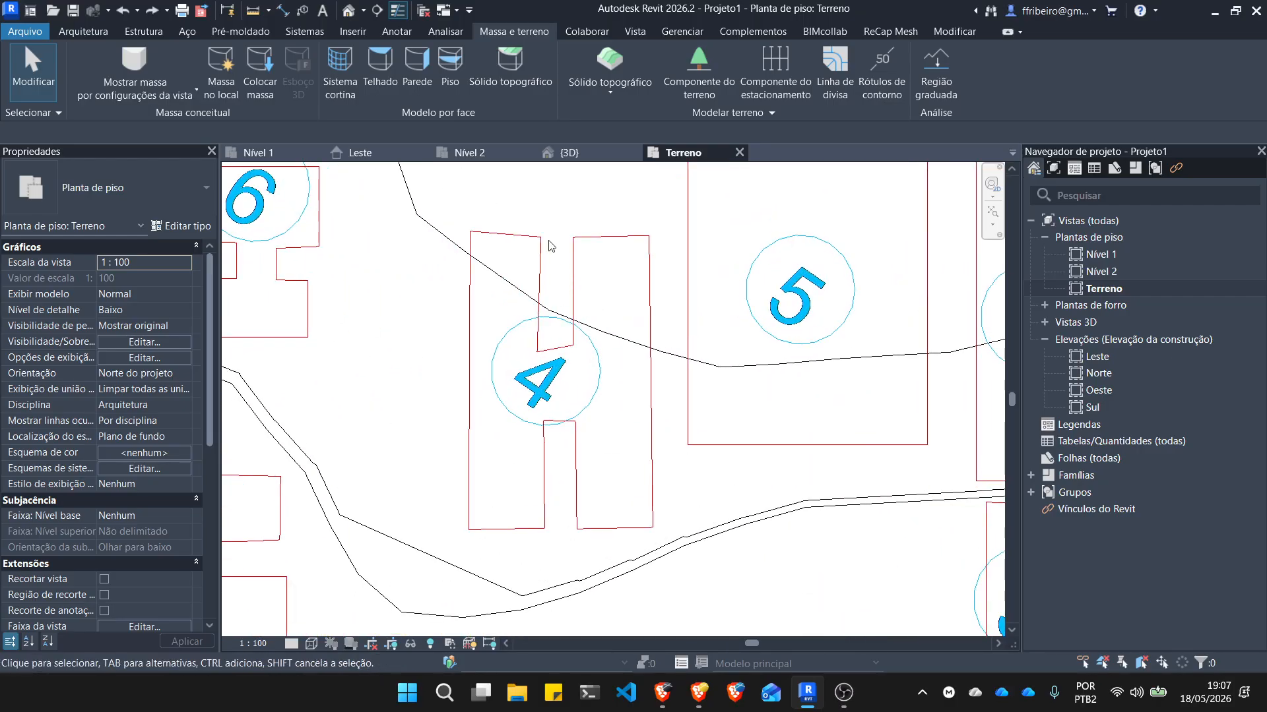
scroll(561, 317, down, 4)
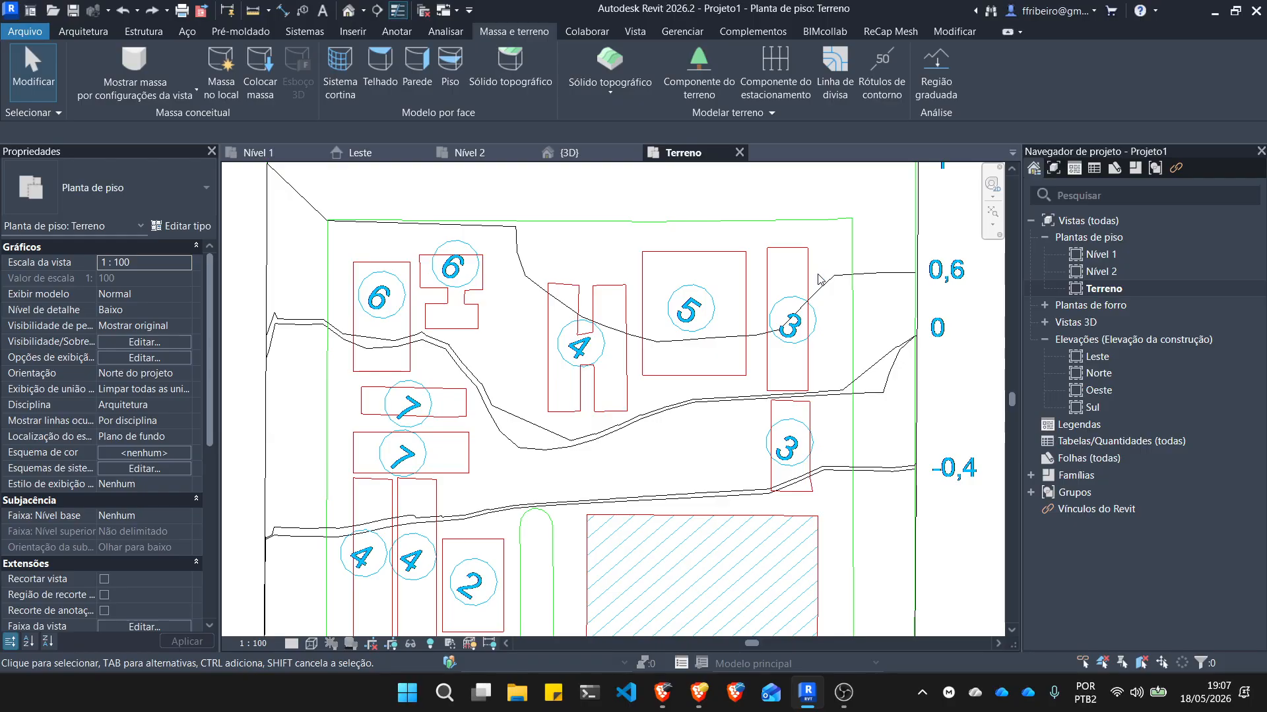
scroll(818, 279, down, 3)
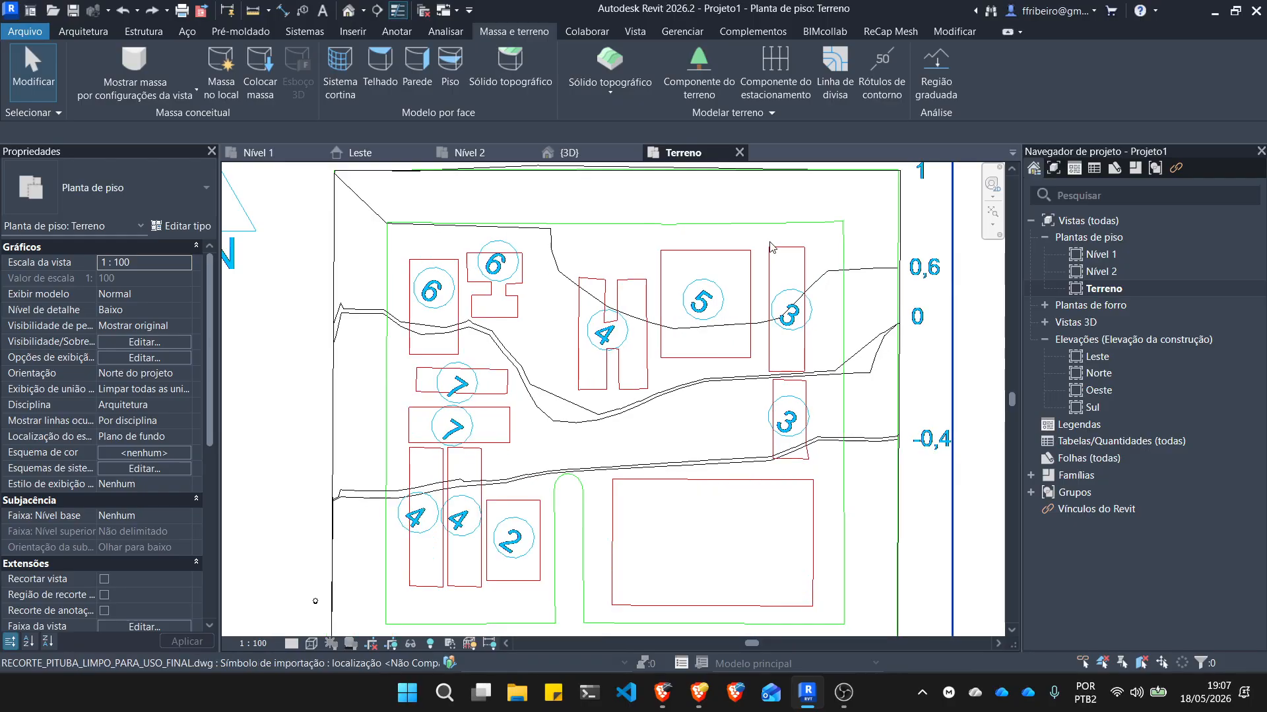
Switch to the Brave browser, open the Revit Passo a passo - Exercício 05 PDF and skim its concept pages up to the assignment overview.
click(711, 693)
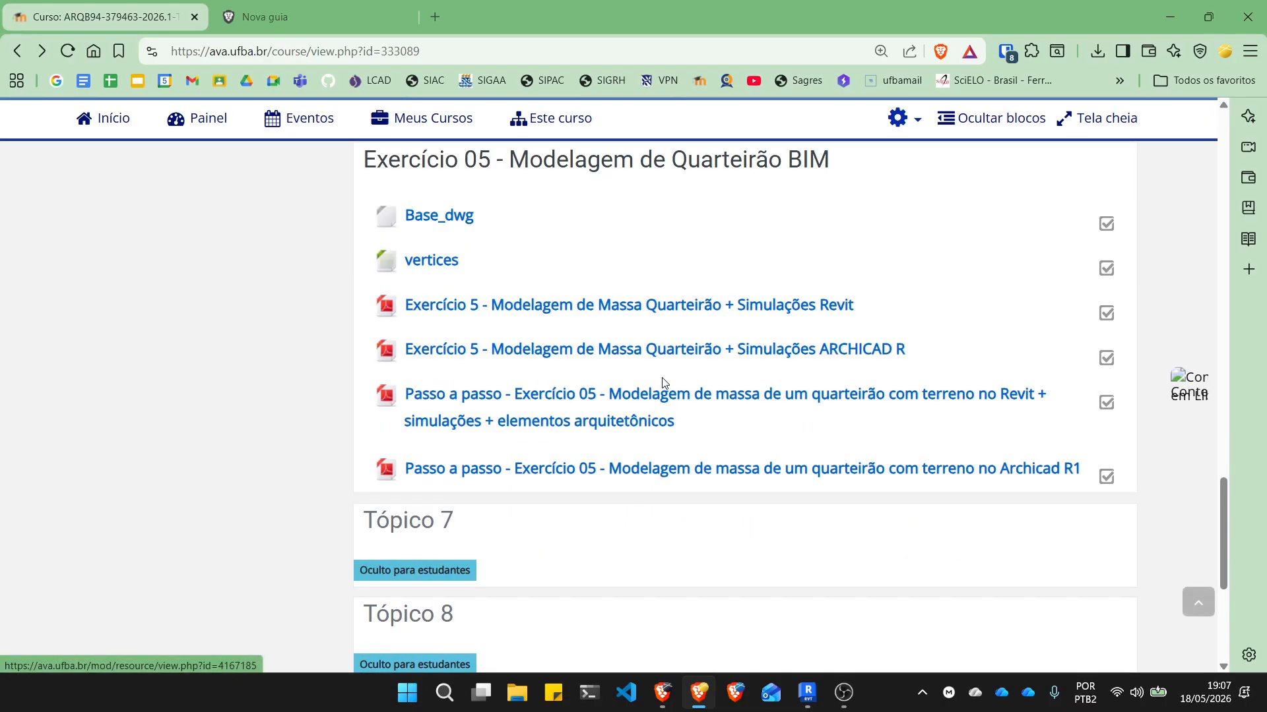
click(776, 398)
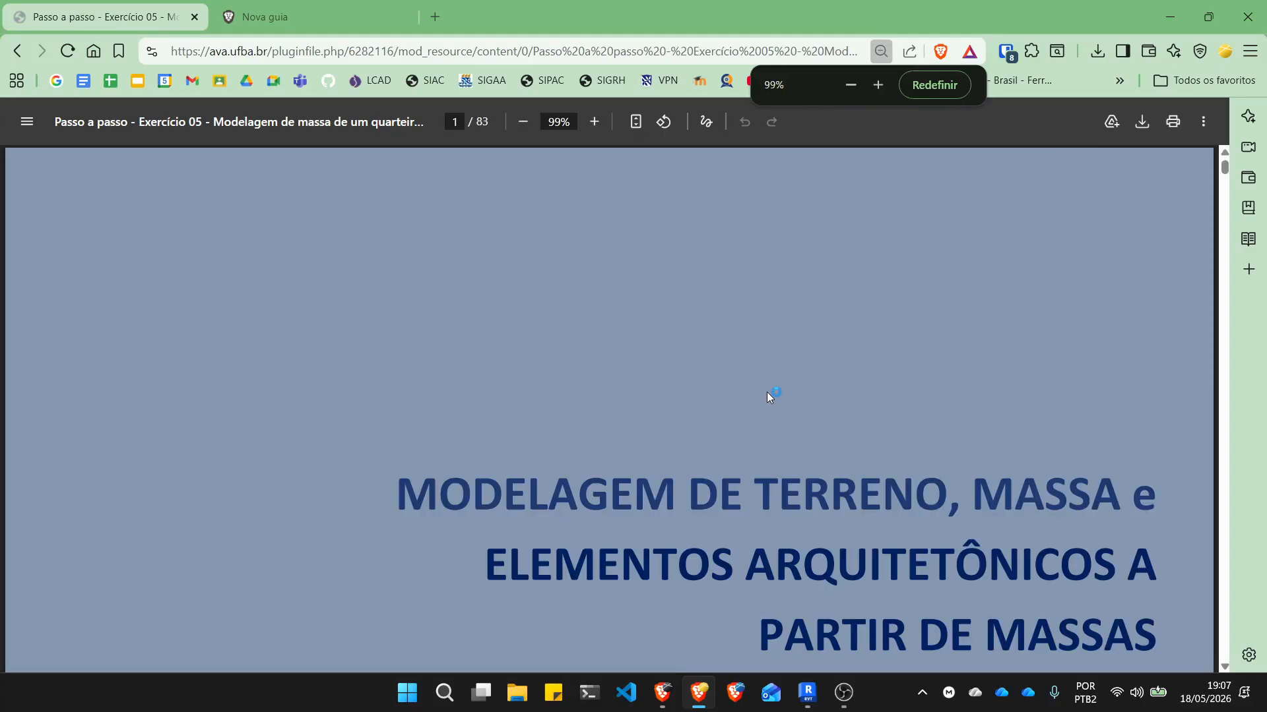
scroll(767, 392, down, 20)
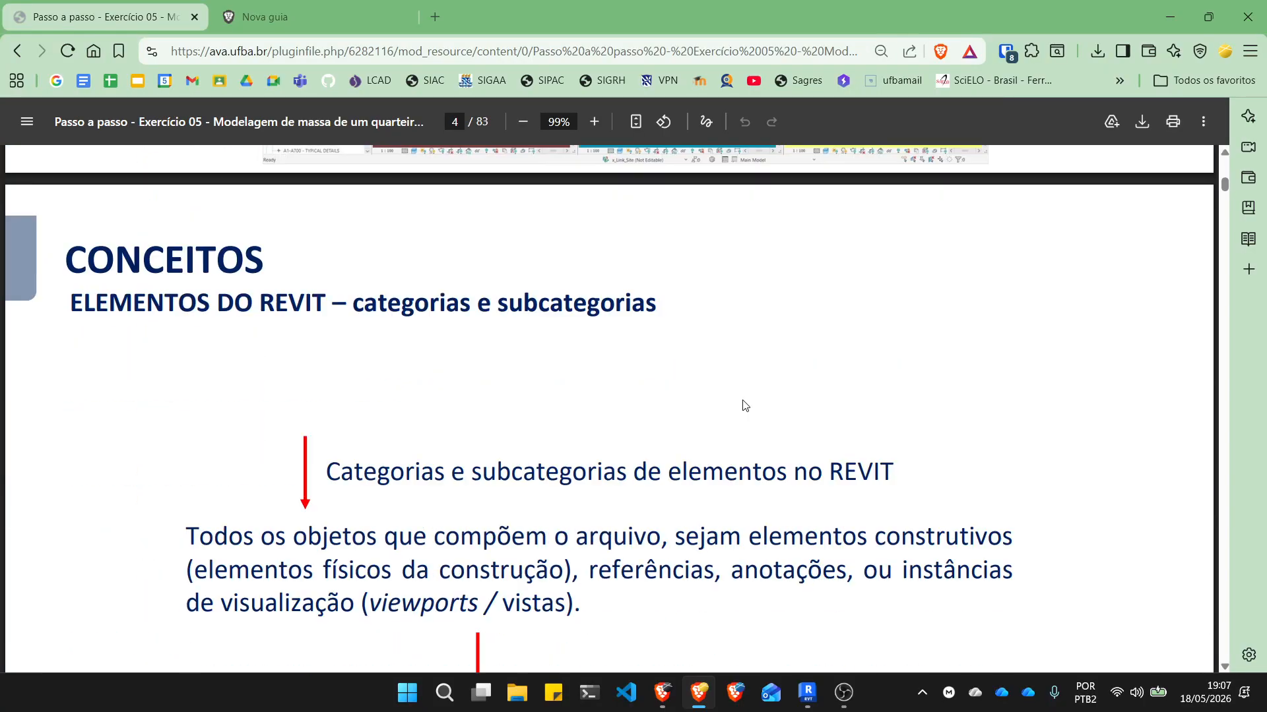
scroll(744, 405, down, 20)
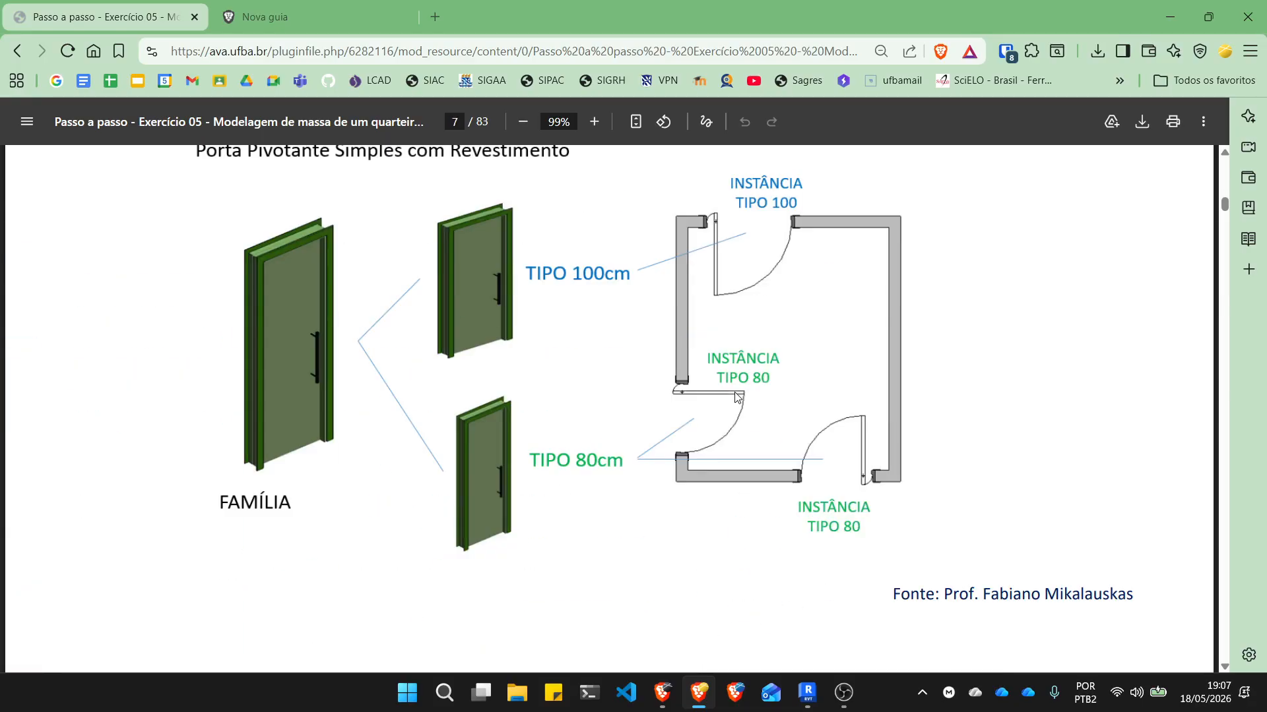
scroll(737, 397, down, 20)
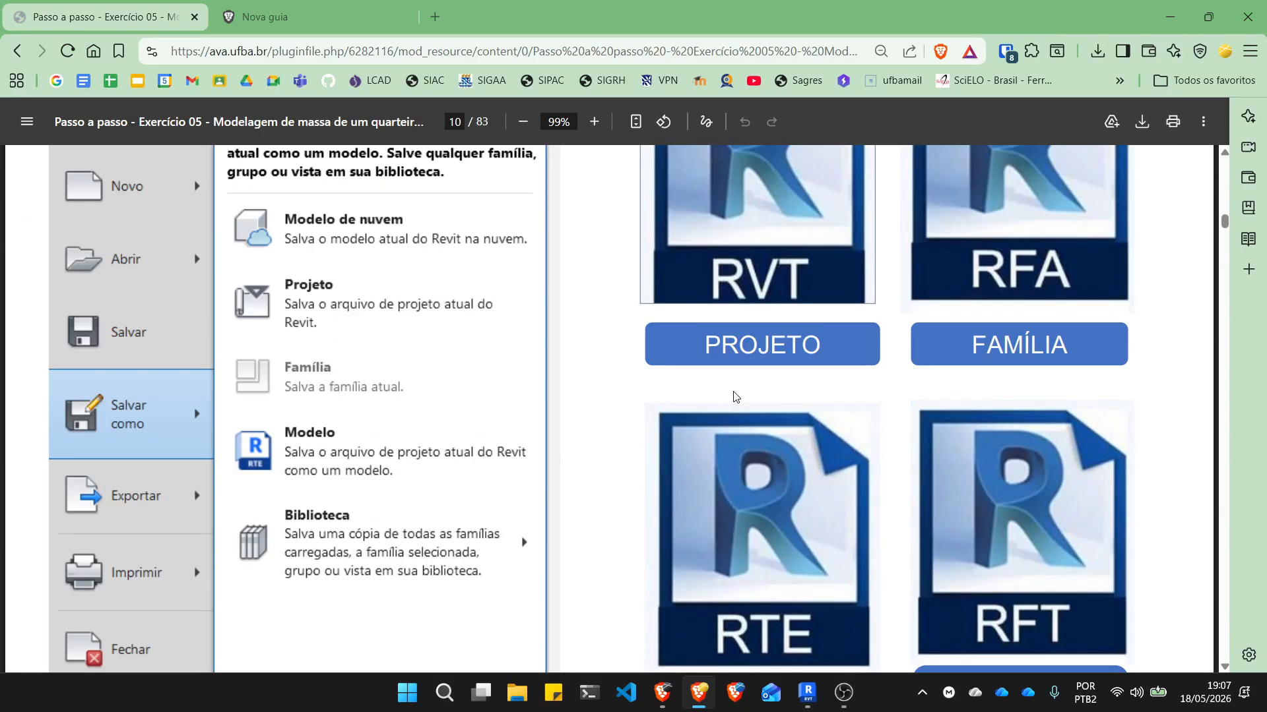
scroll(735, 397, down, 20)
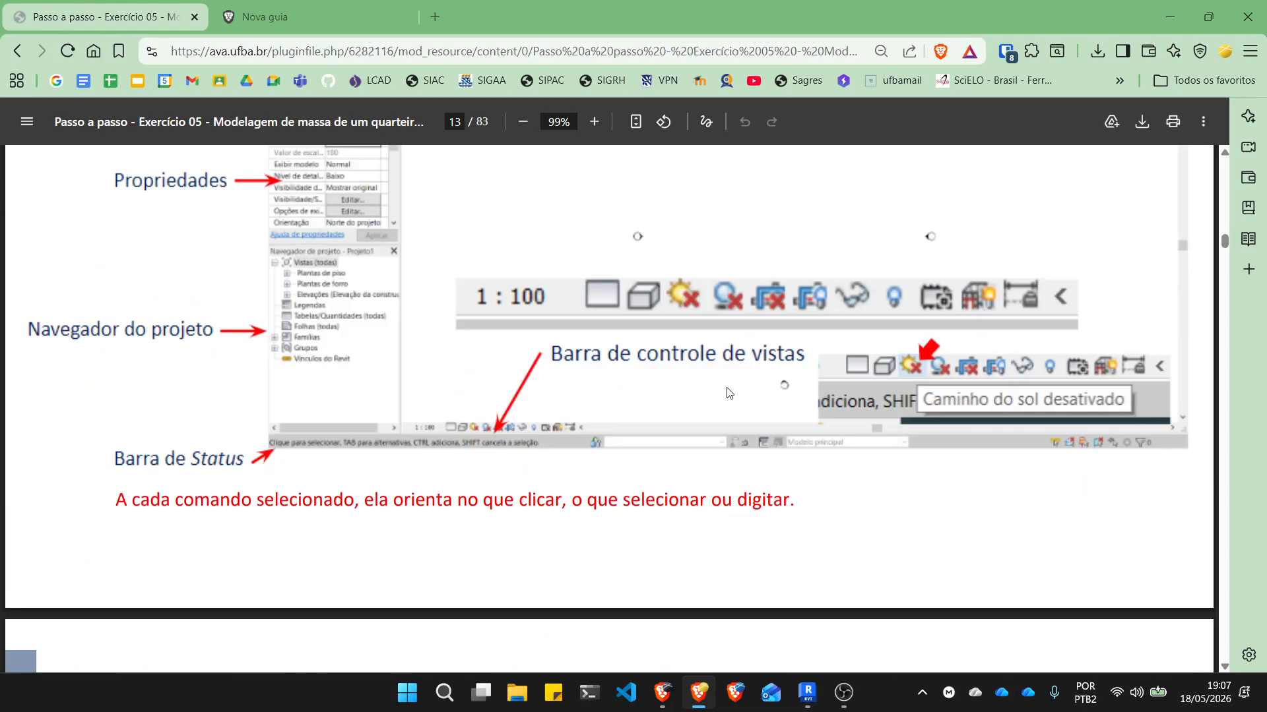
scroll(727, 392, down, 20)
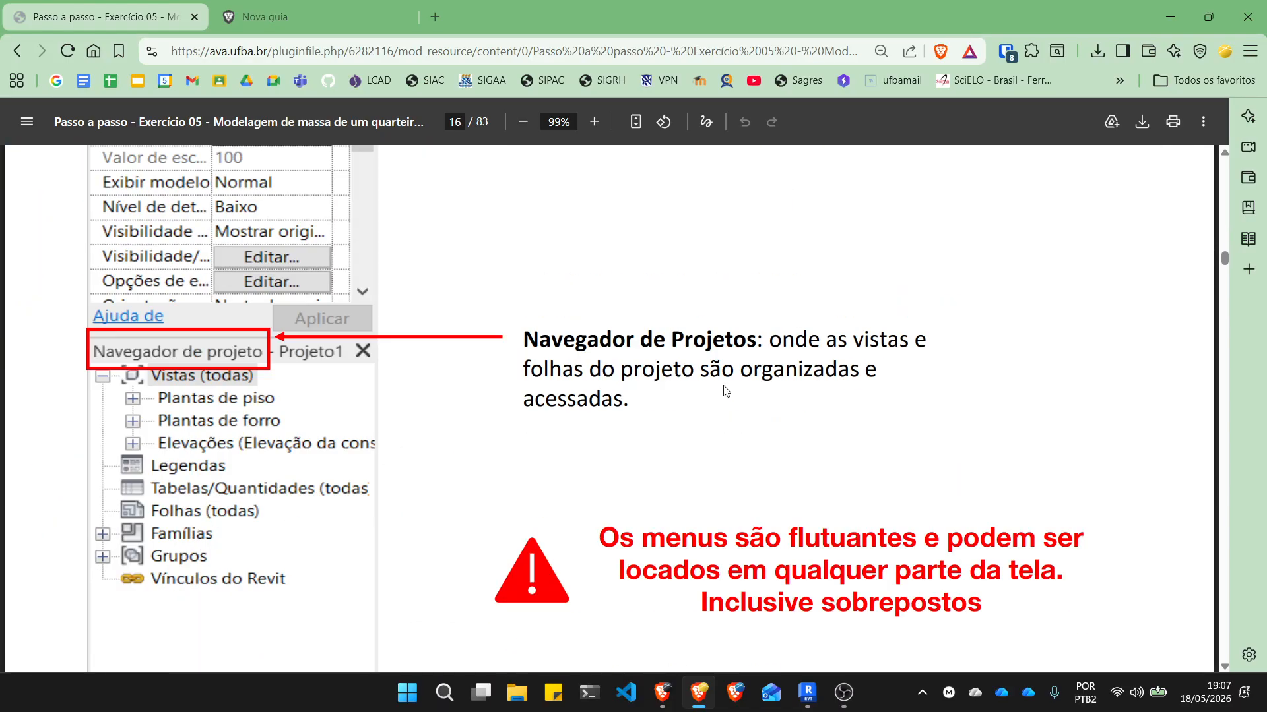
scroll(727, 392, down, 20)
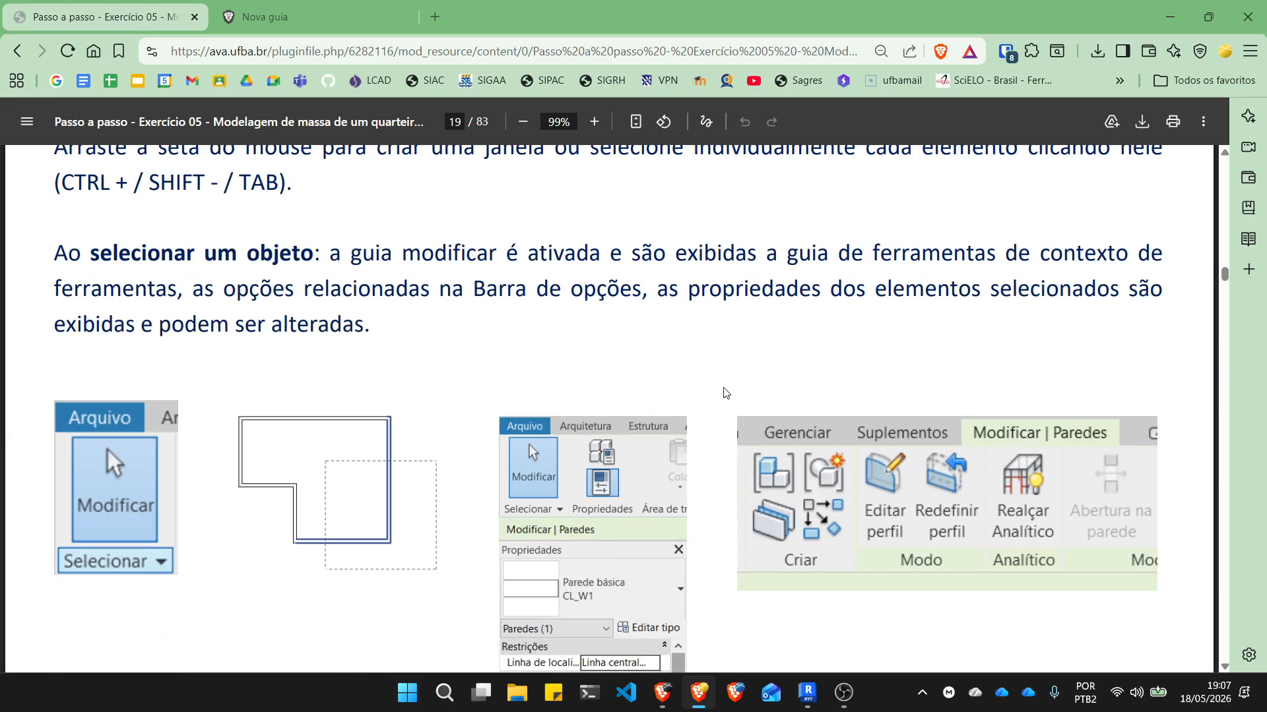
scroll(726, 394, down, 20)
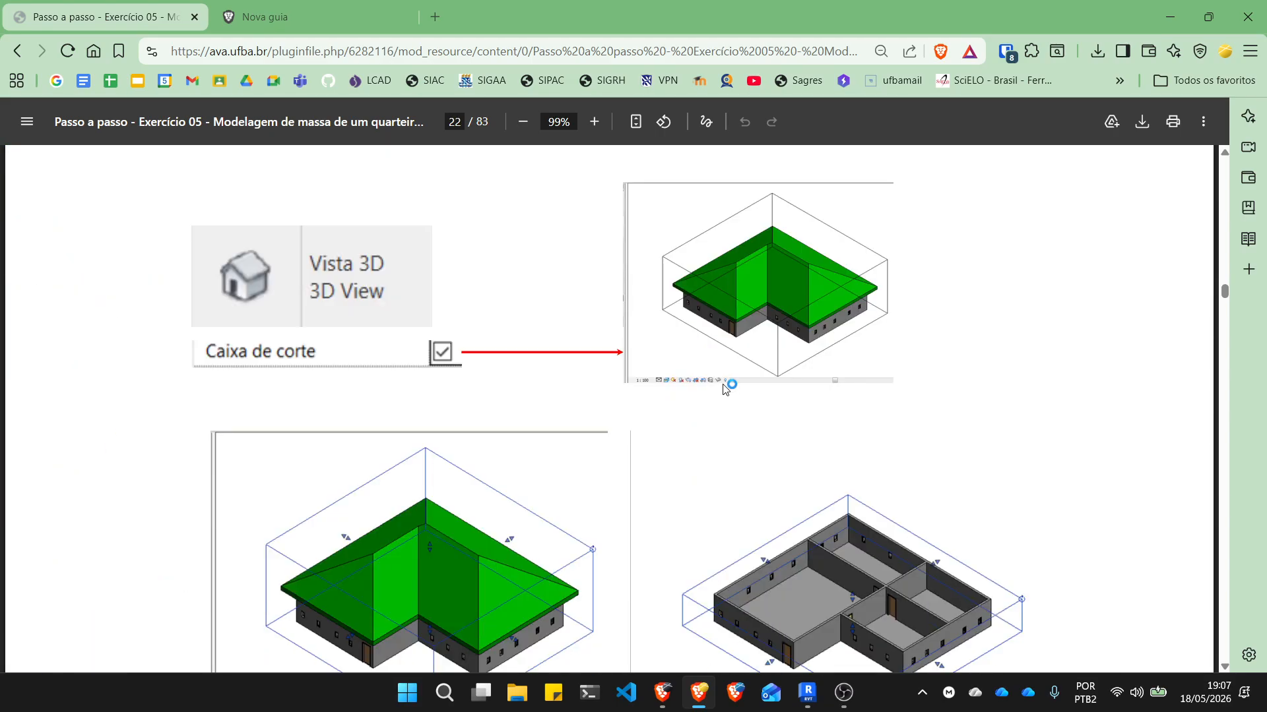
scroll(724, 390, down, 20)
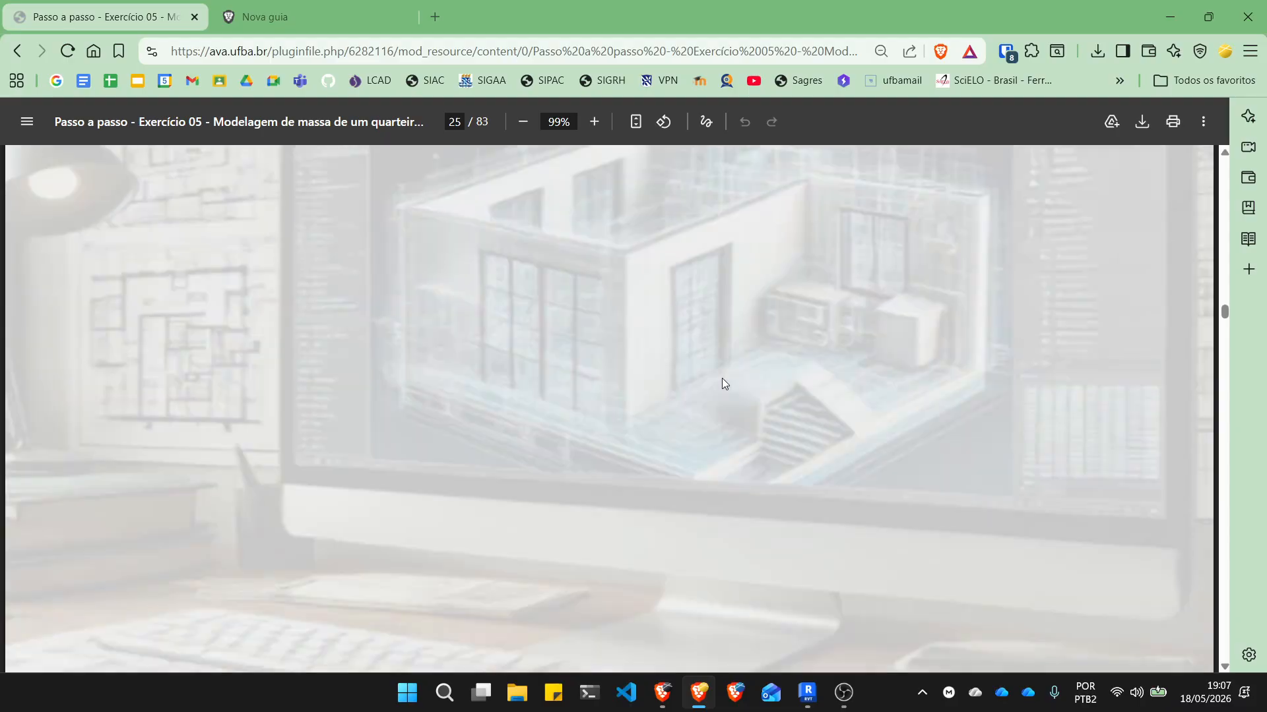
scroll(722, 378, down, 20)
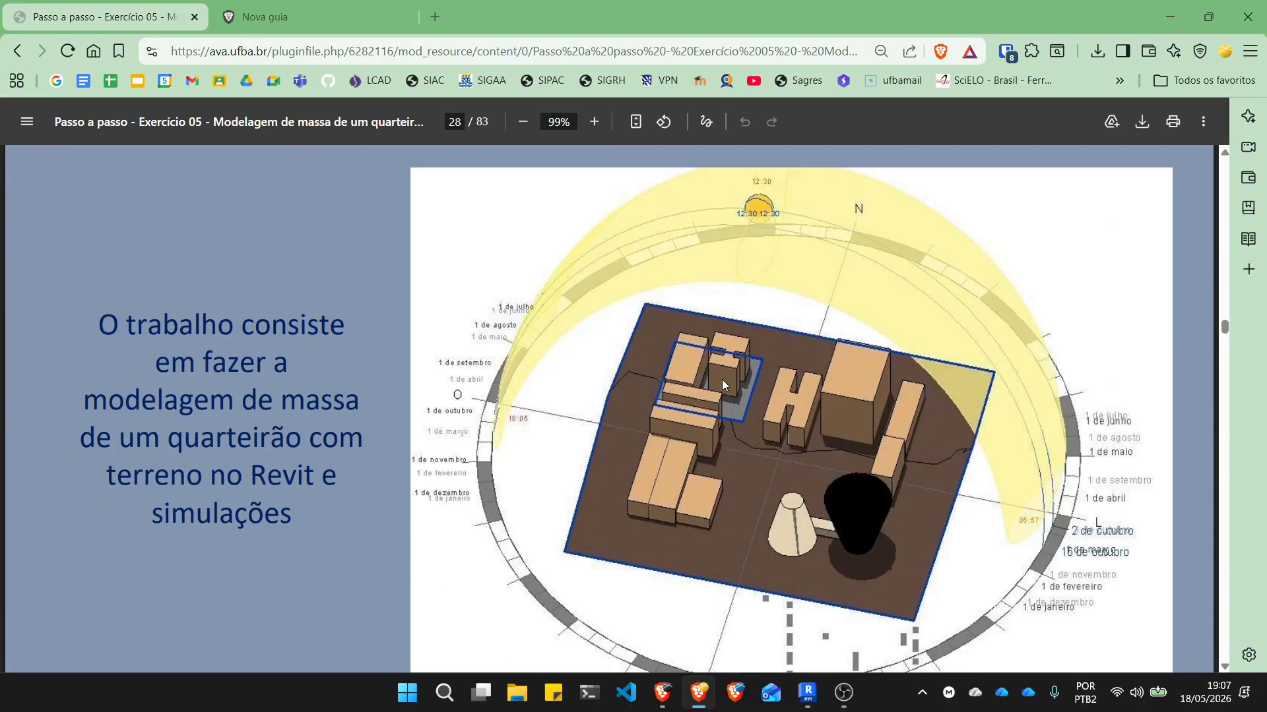
Review the PDF's project units settings and the opening instructions of section 2, Inserir o Arquivo DWG do terreno.
scroll(722, 385, down, 20)
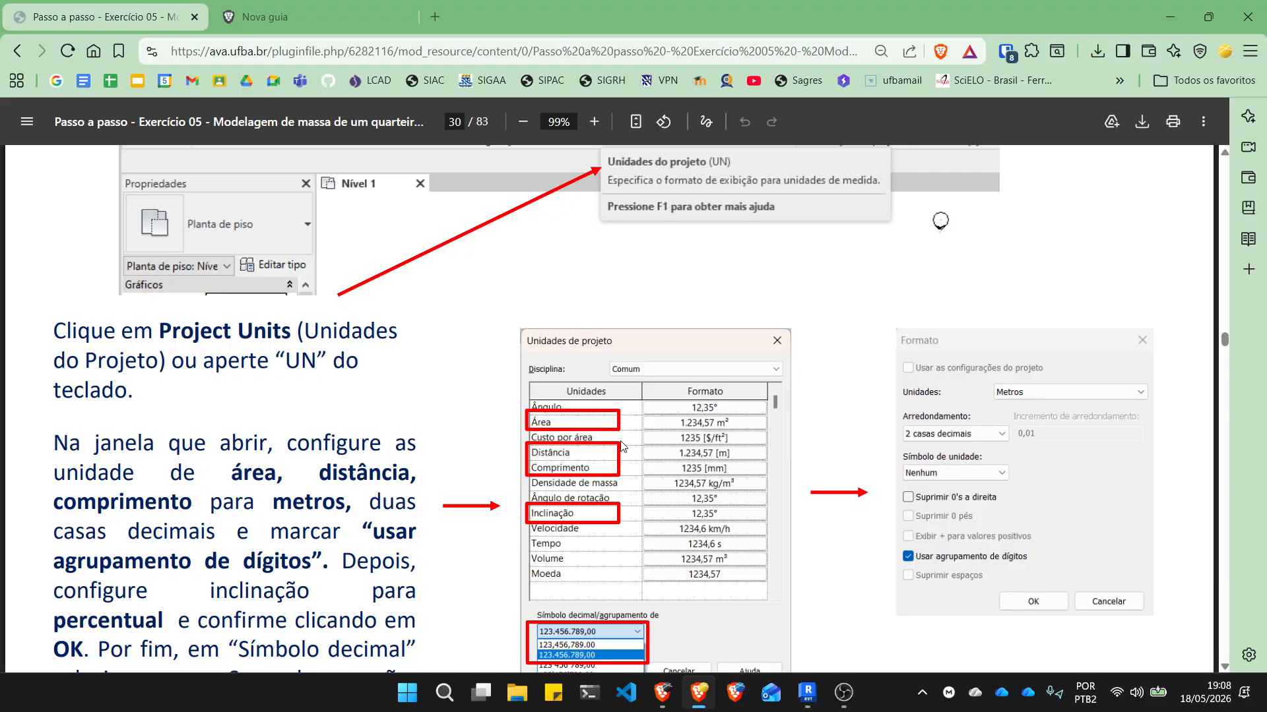
scroll(629, 450, down, 5)
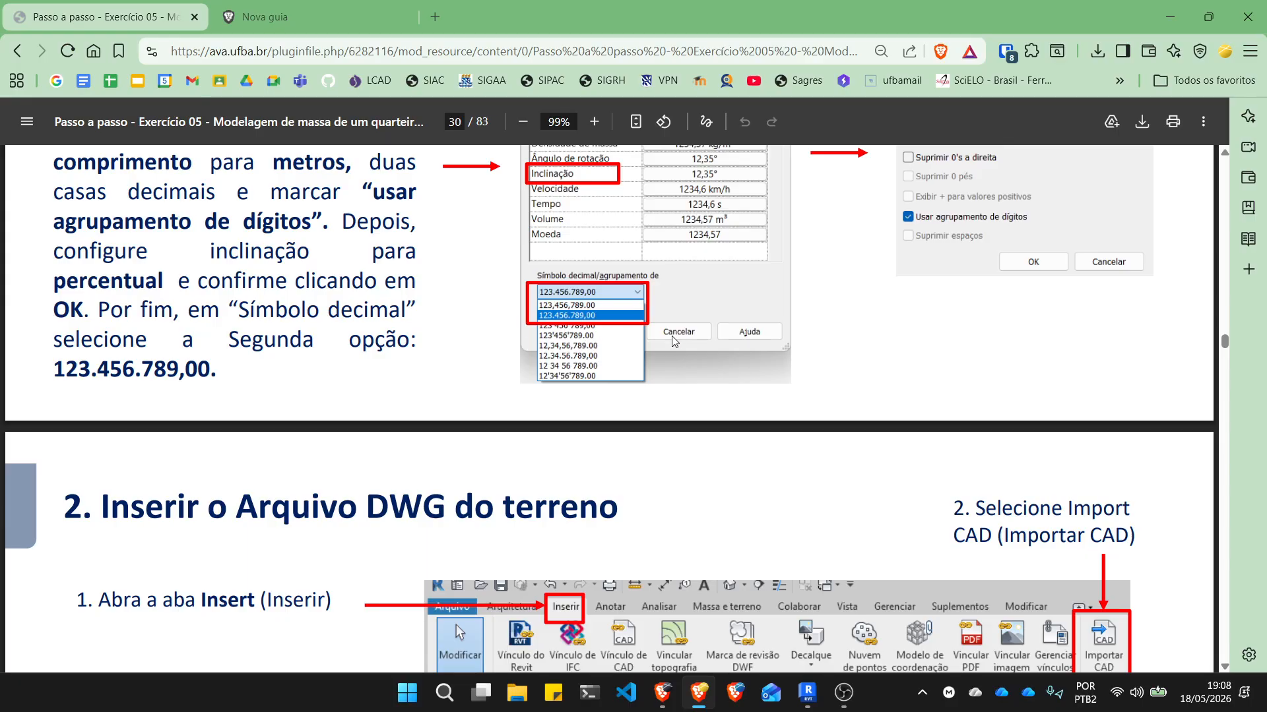
scroll(676, 367, down, 4)
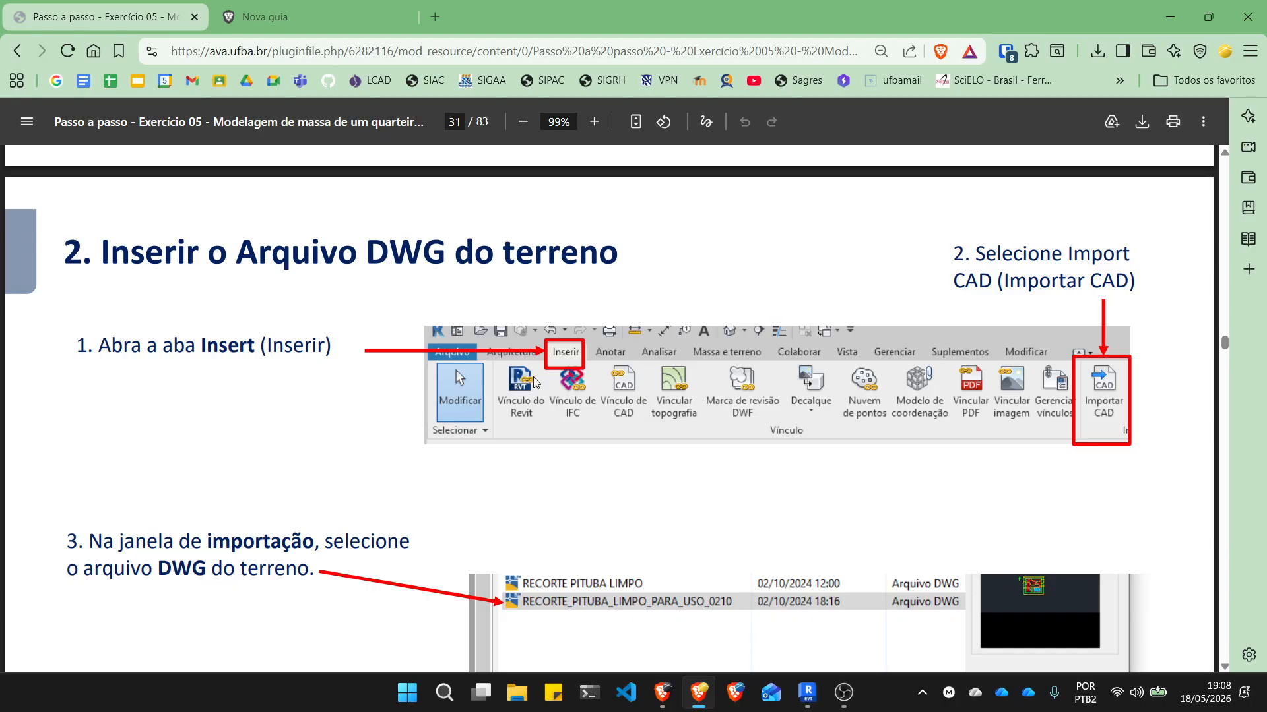
Show Revit's import and link tools, then return to the PDF in Brave and review its DWG import settings.
click(807, 691)
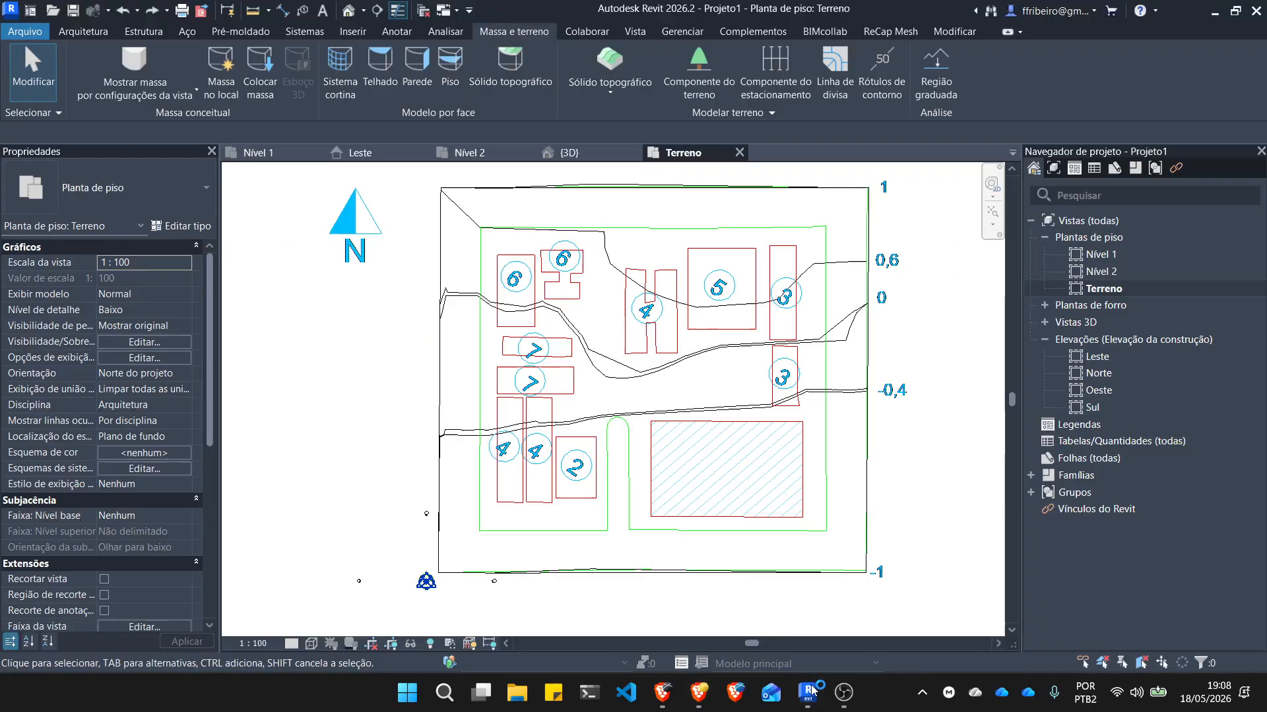
click(353, 31)
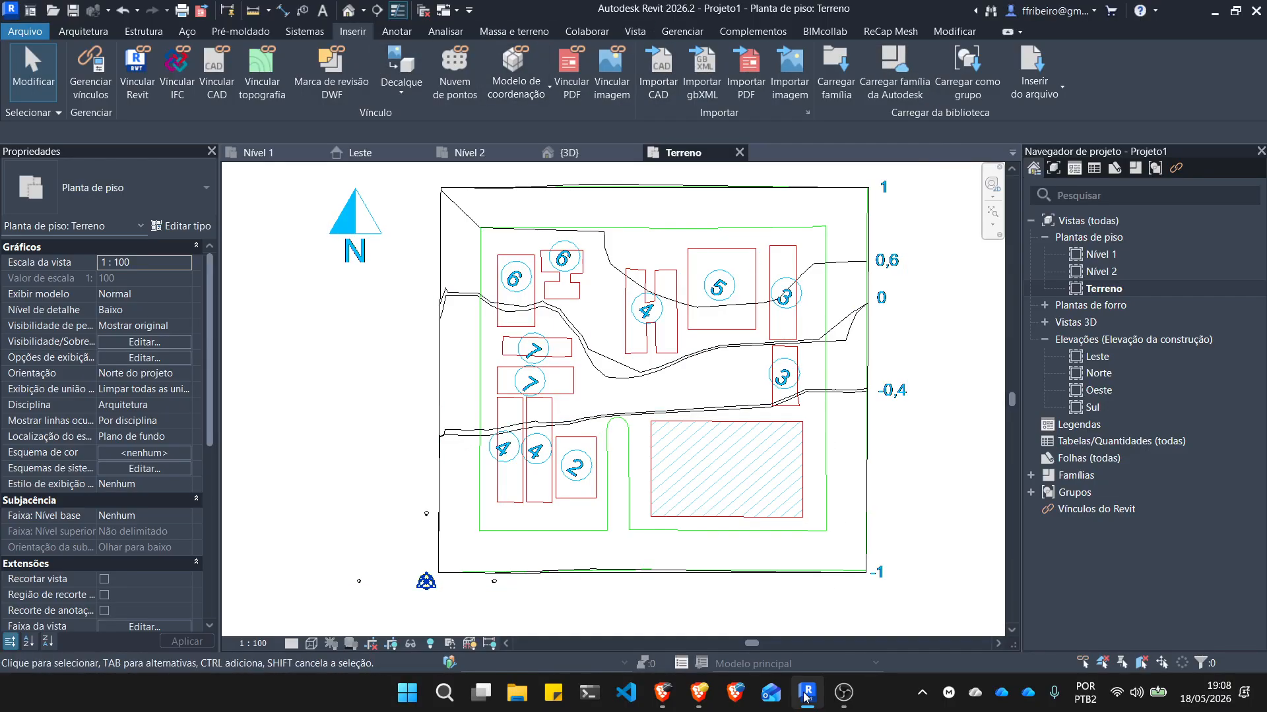
click(698, 693)
scroll(703, 305, down, 5)
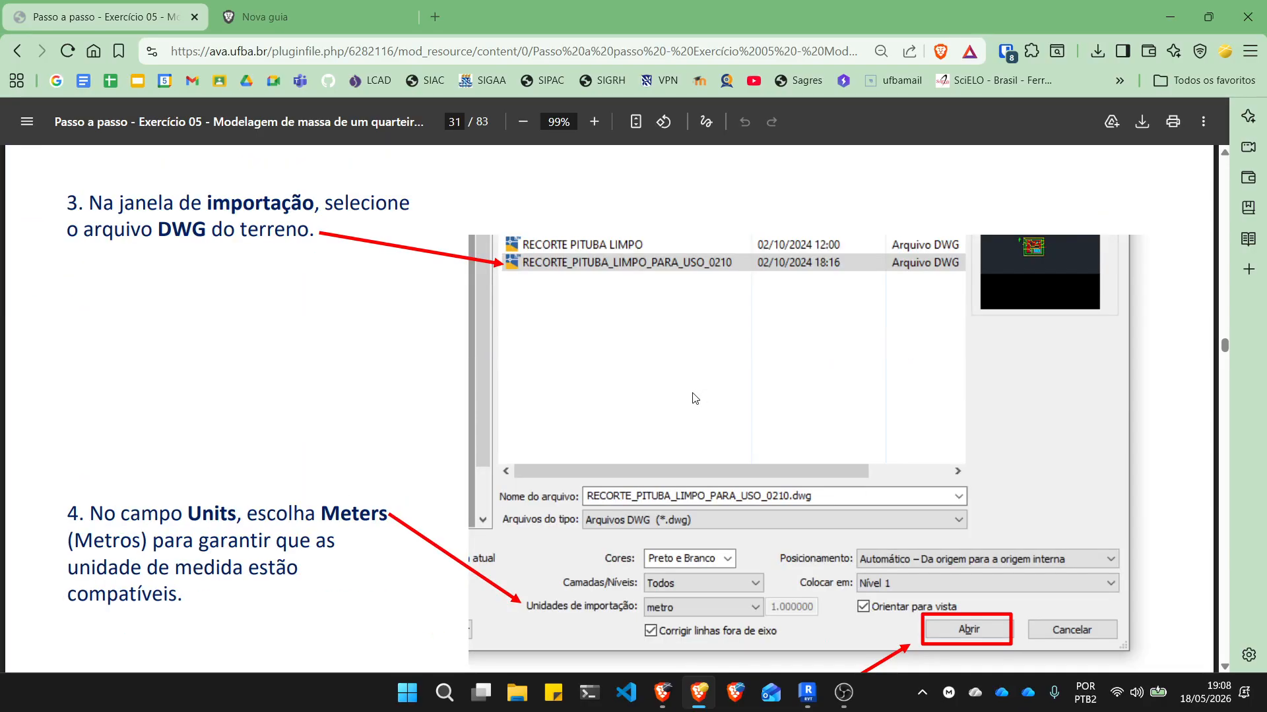
scroll(702, 305, down, 3)
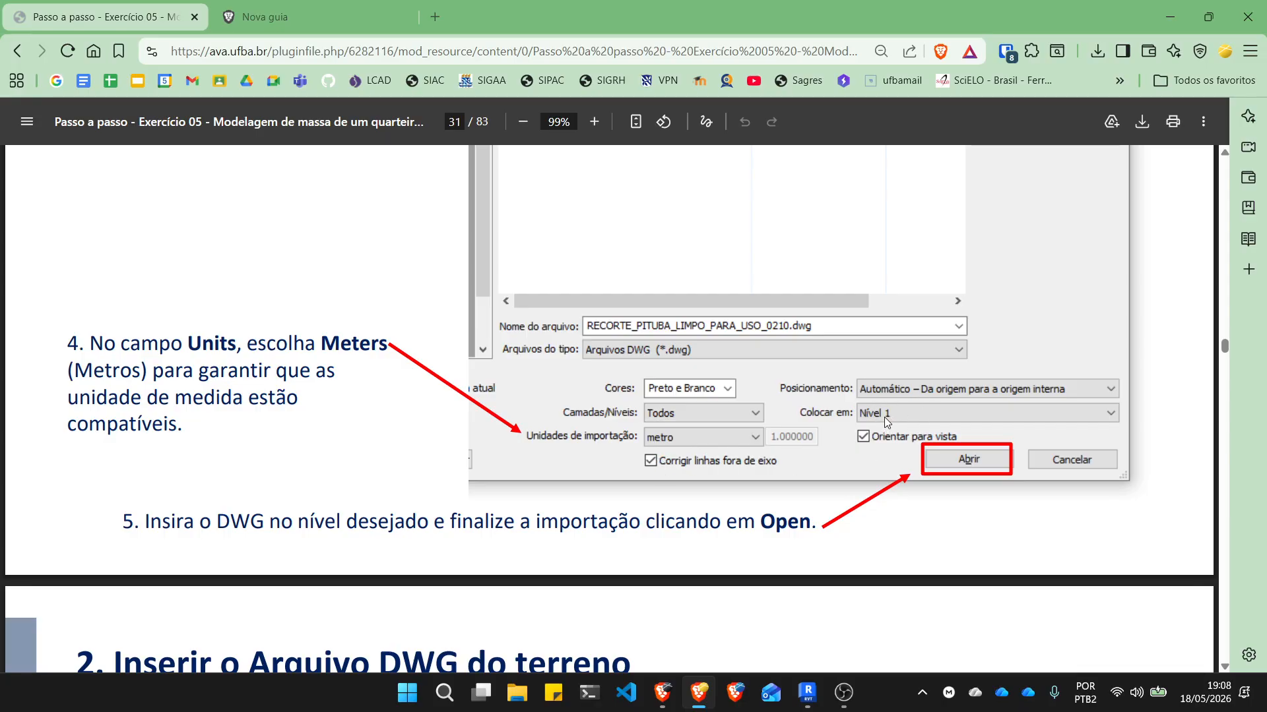
Review the PDF's diagram of building floor numbers and the instructions of section 3, Geolocalizar o terreno.
scroll(876, 469, down, 10)
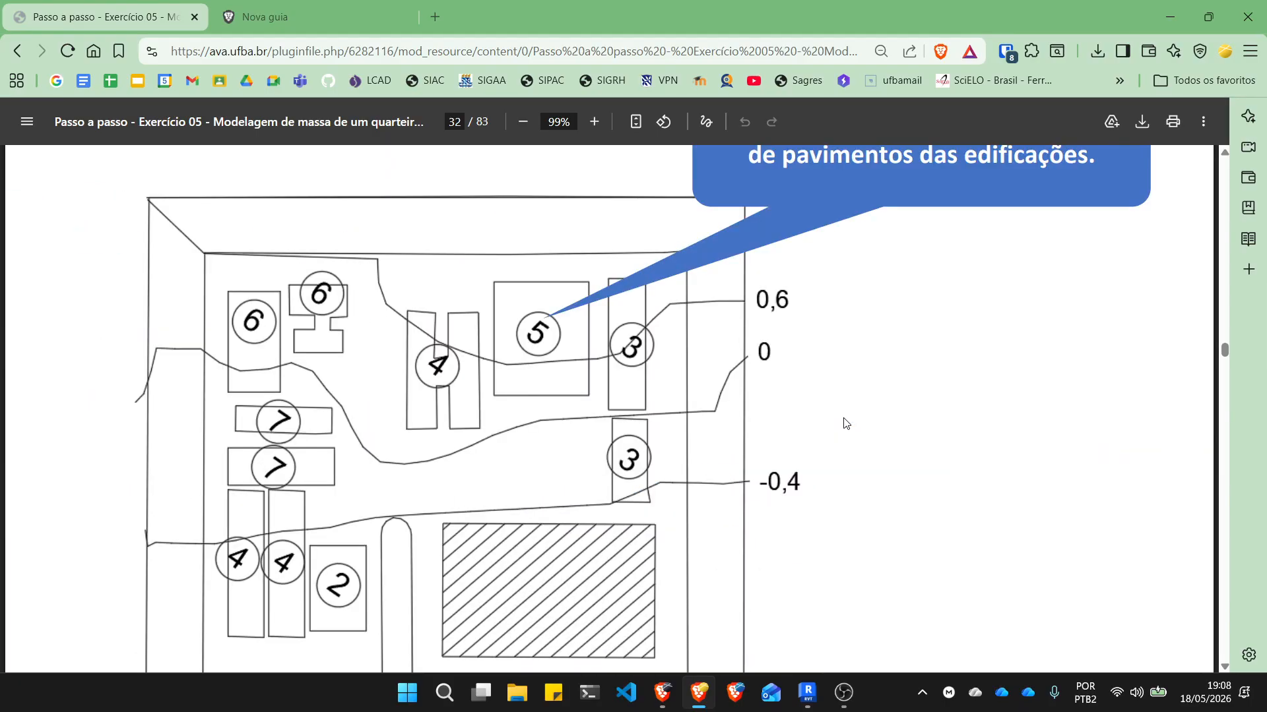
scroll(851, 436, down, 12)
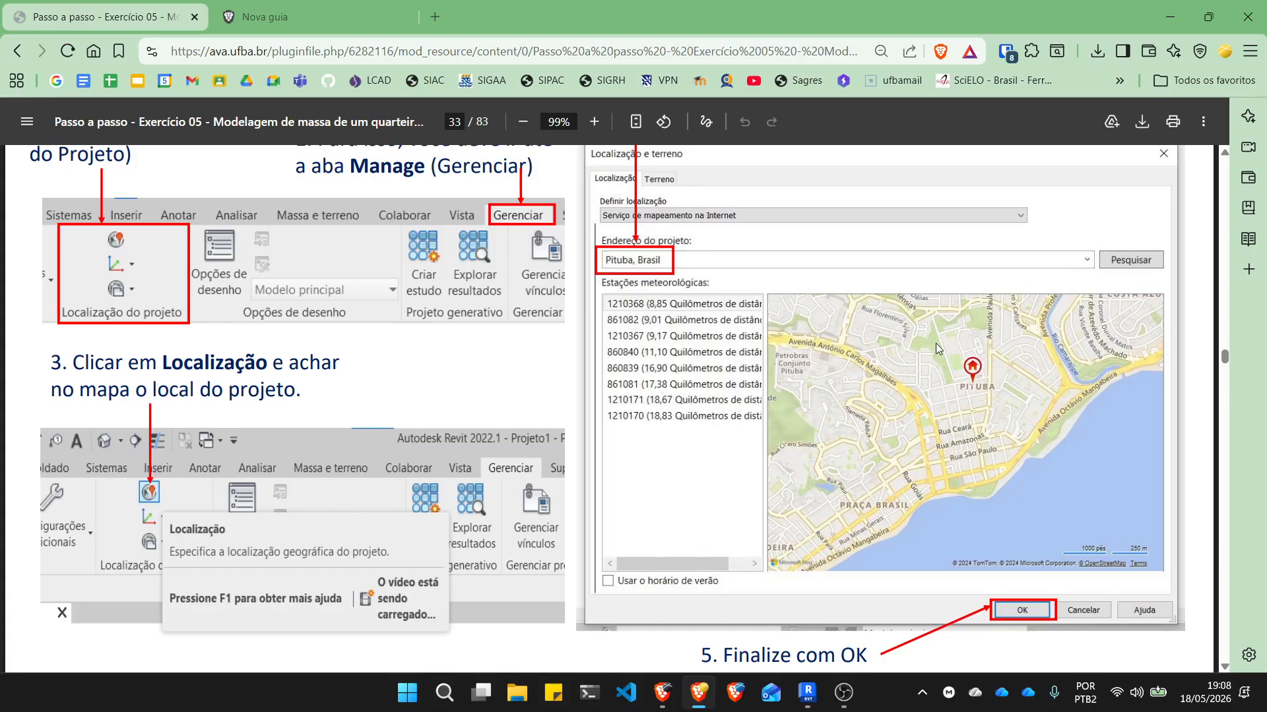
scroll(930, 345, down, 8)
scroll(927, 353, down, 5)
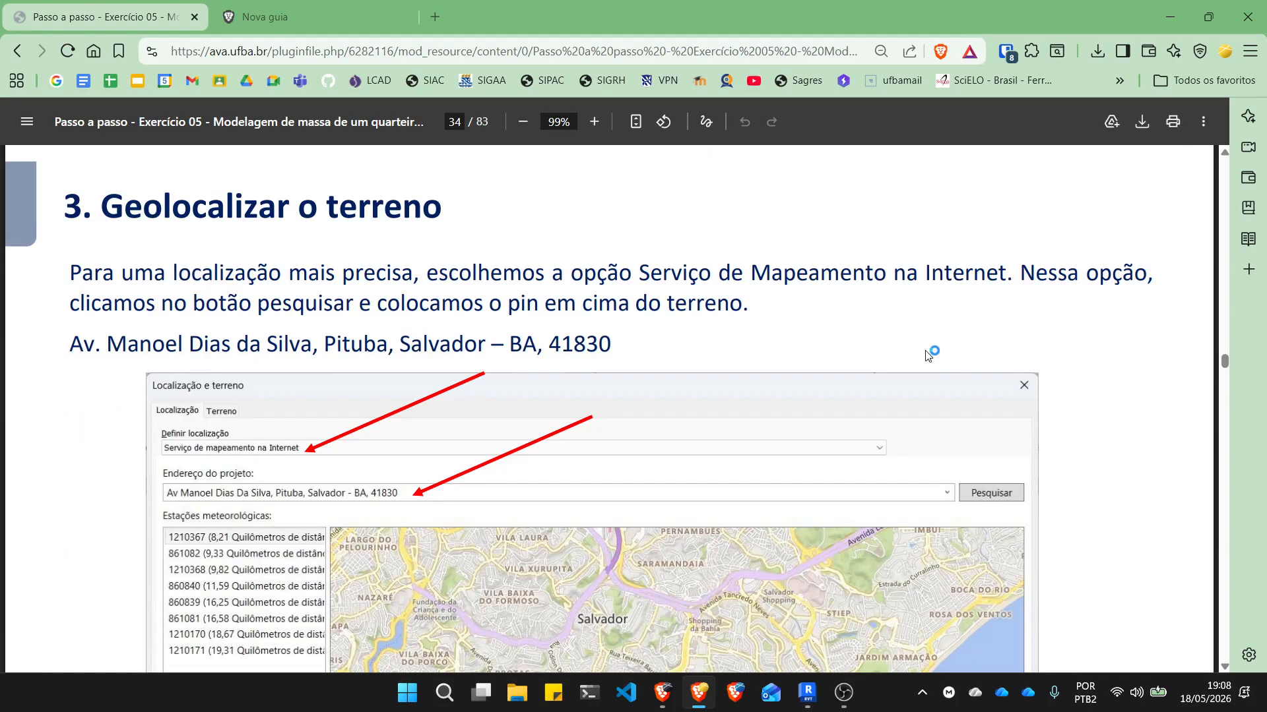
scroll(625, 370, down, 9)
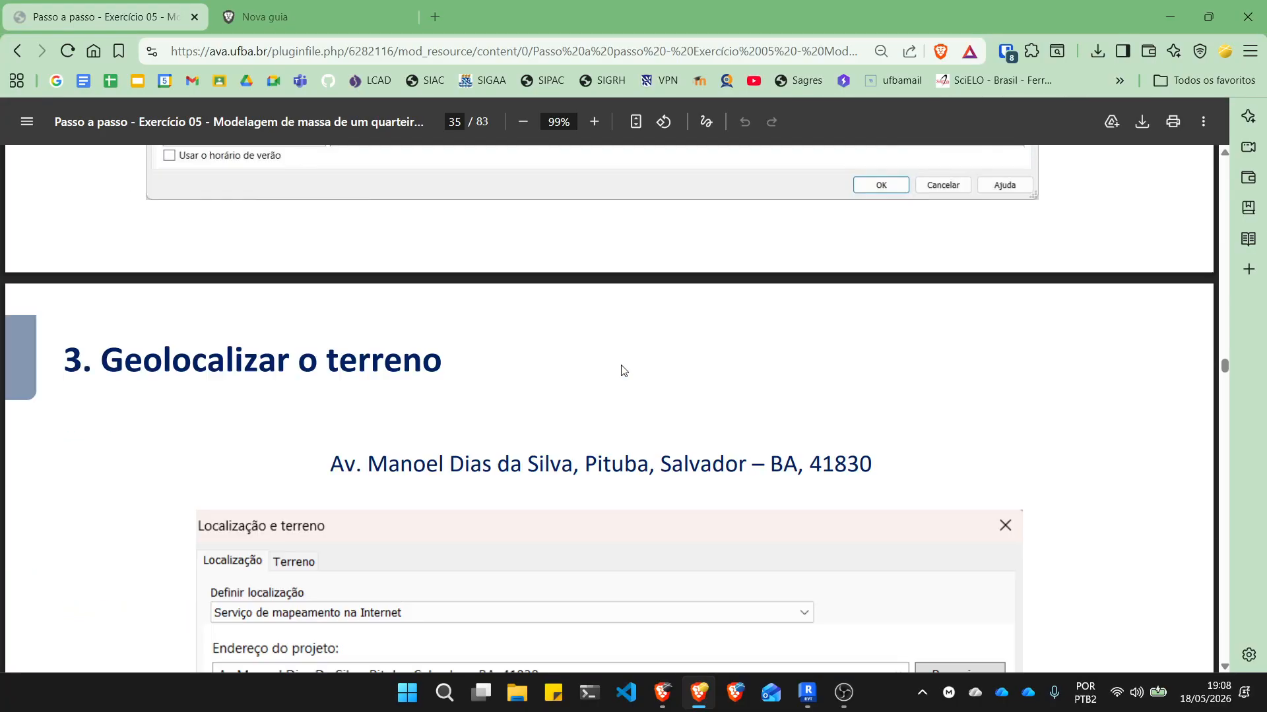
scroll(615, 369, down, 2)
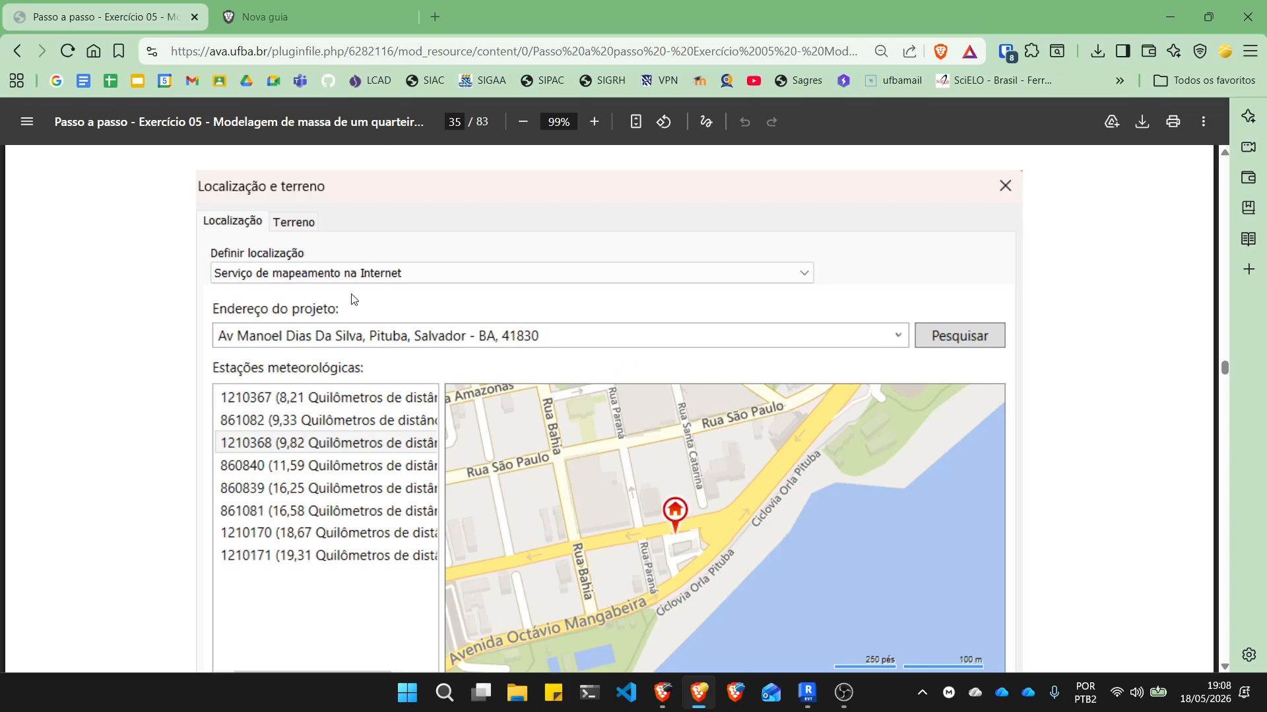
Review the PDF's Criar da importação instructions for the topographic surface and the layer and unit options for the DWG.
scroll(627, 323, down, 9)
scroll(633, 326, down, 4)
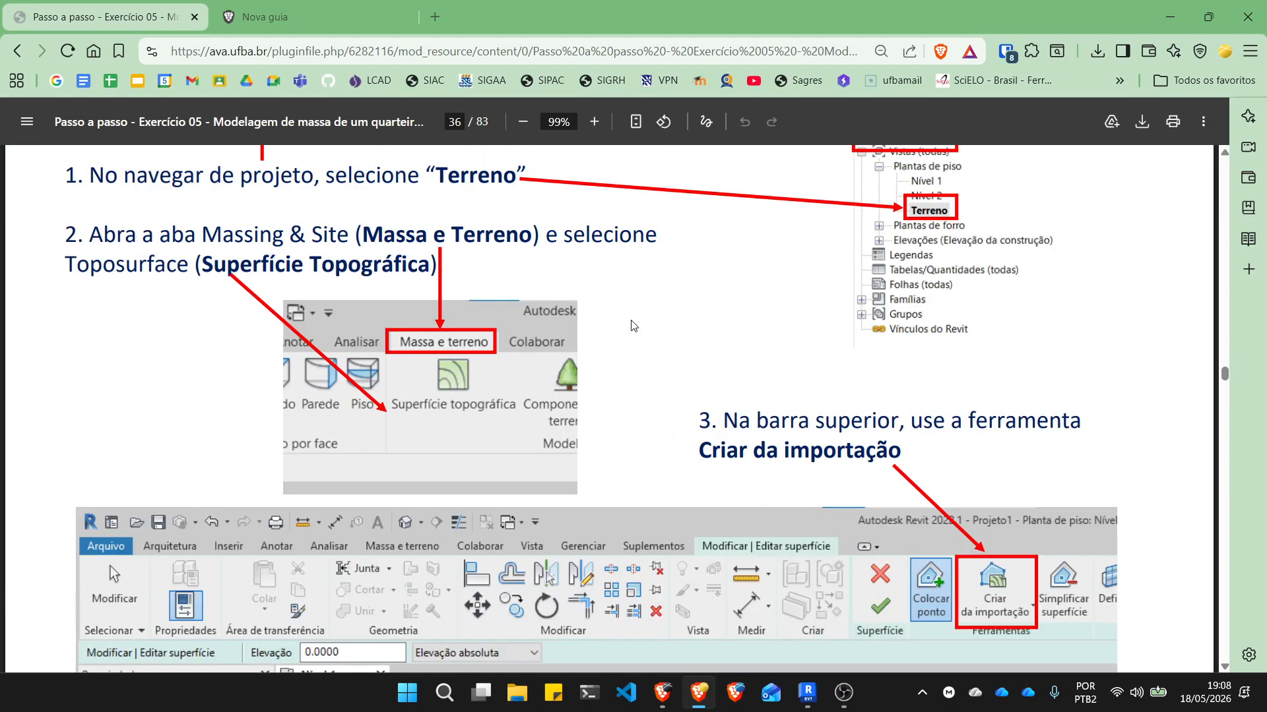
scroll(633, 325, down, 3)
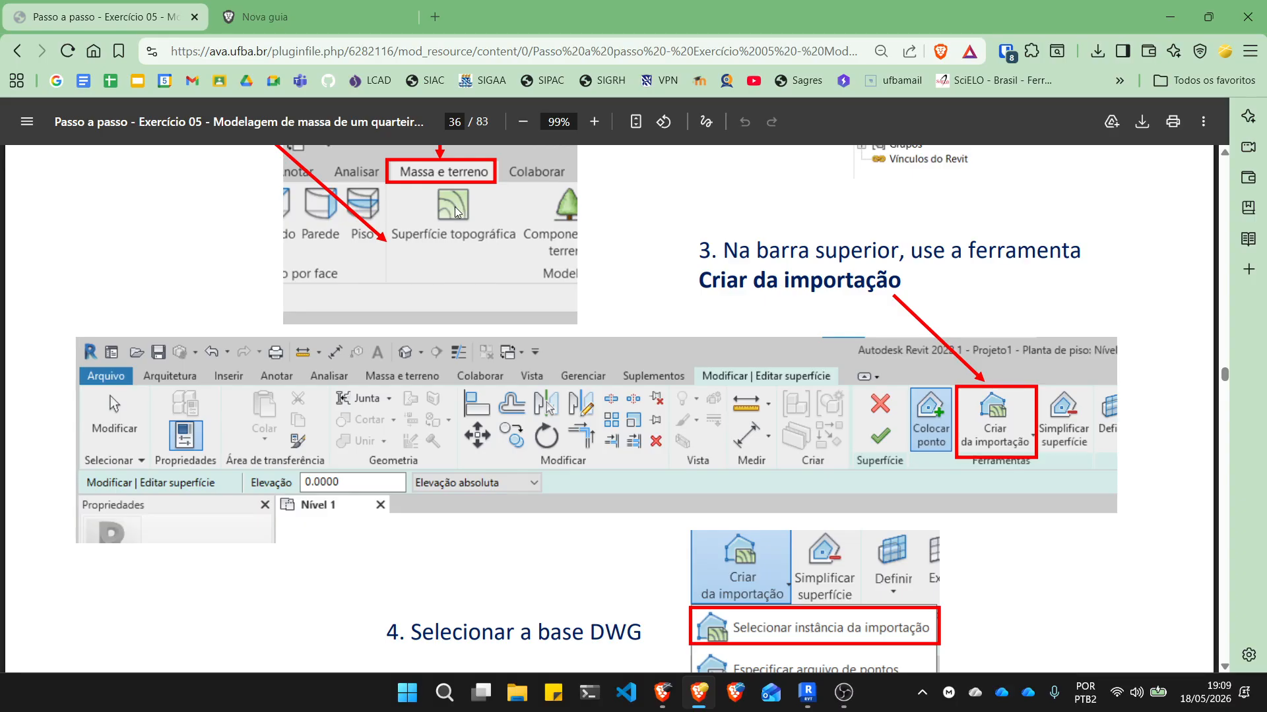
scroll(799, 340, down, 10)
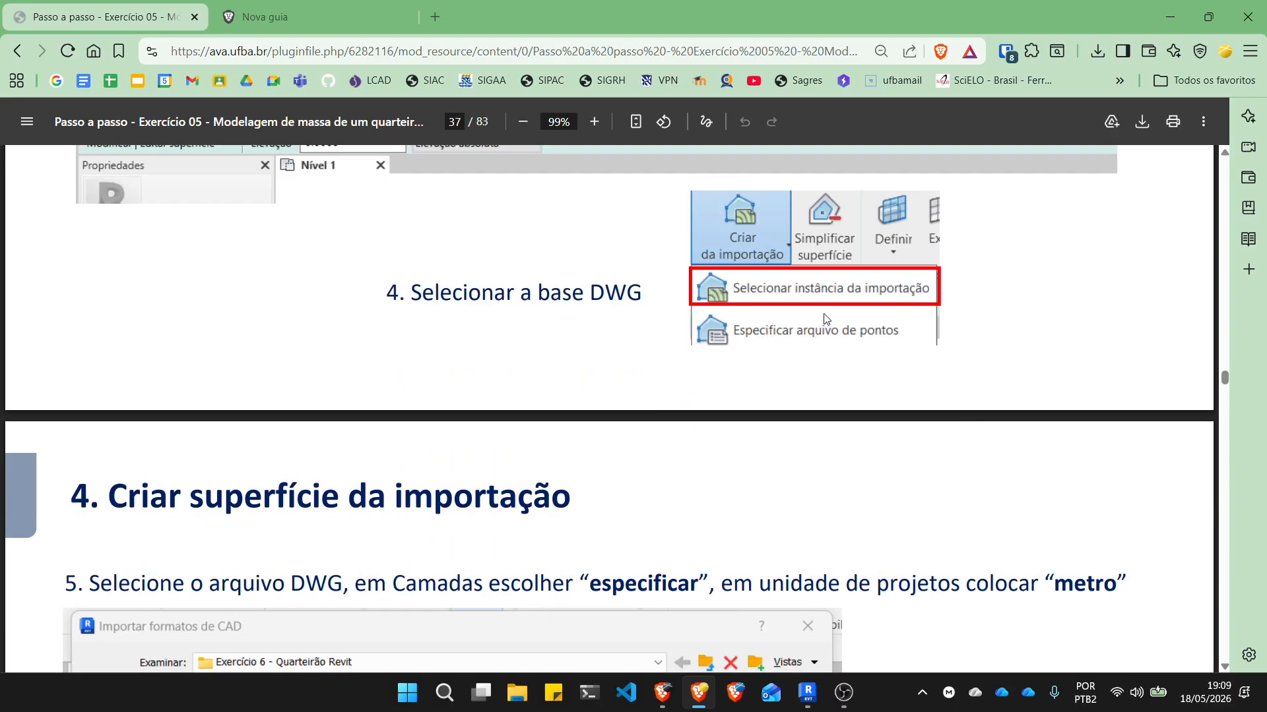
scroll(822, 367, down, 1)
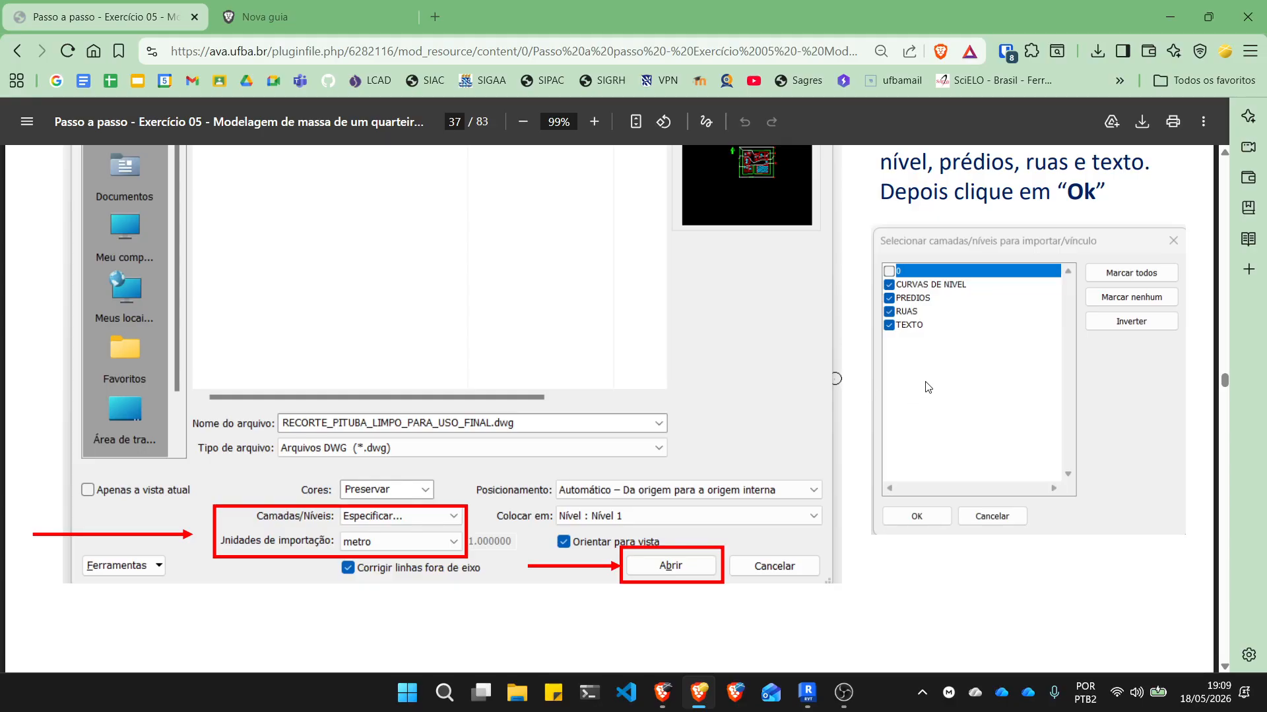
Reread the PDF's layer selection for the DWG import and examine the remaining steps for creating the surface from the curvas de nível layer.
scroll(942, 328, up, 1)
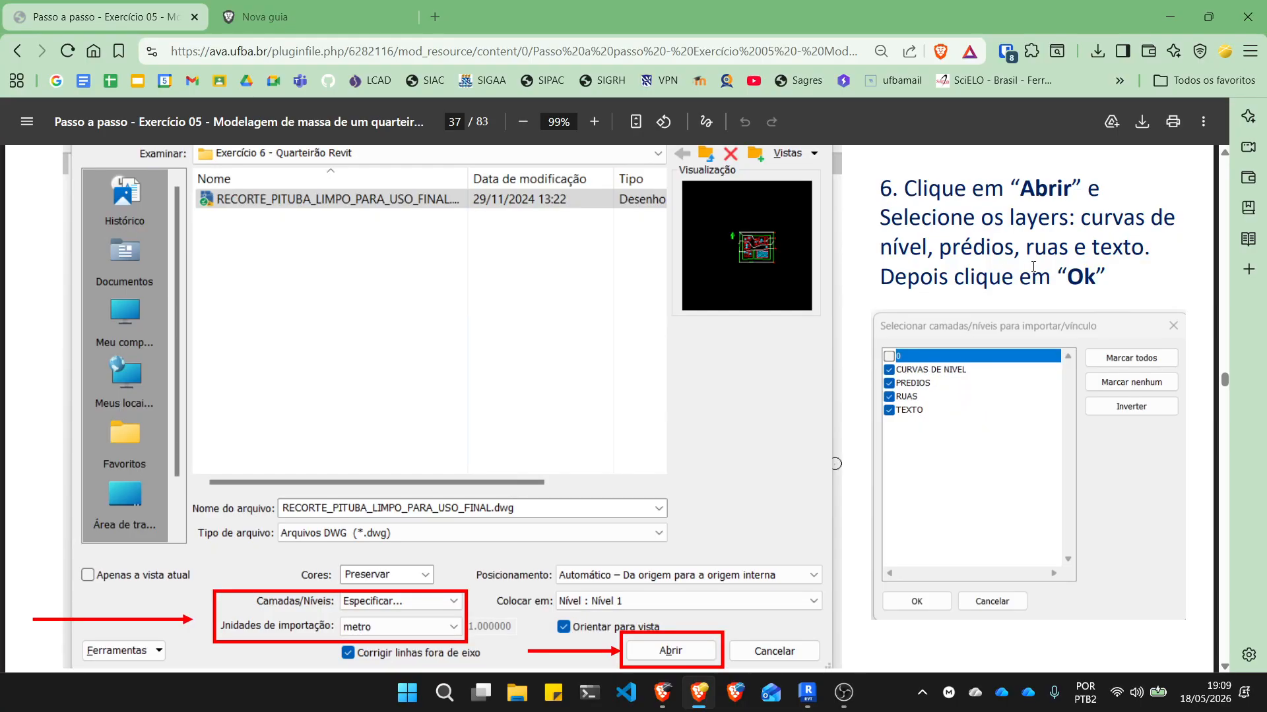
scroll(959, 370, down, 4)
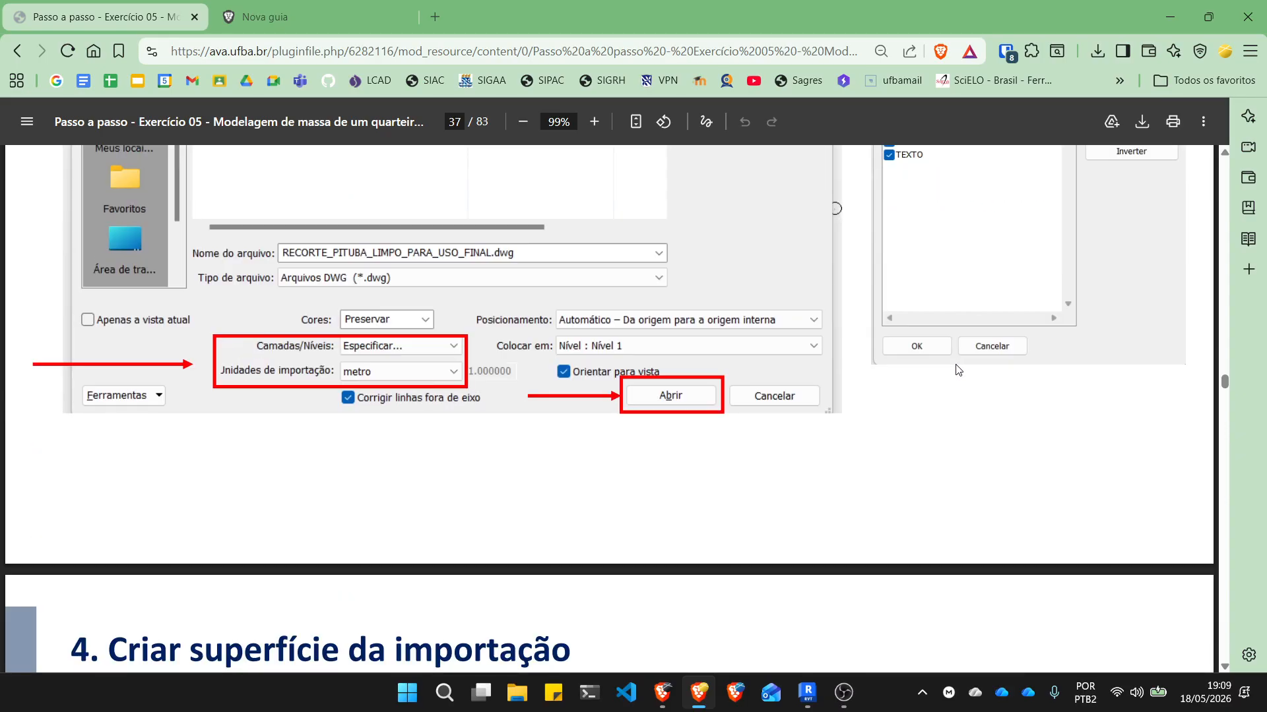
scroll(954, 371, down, 8)
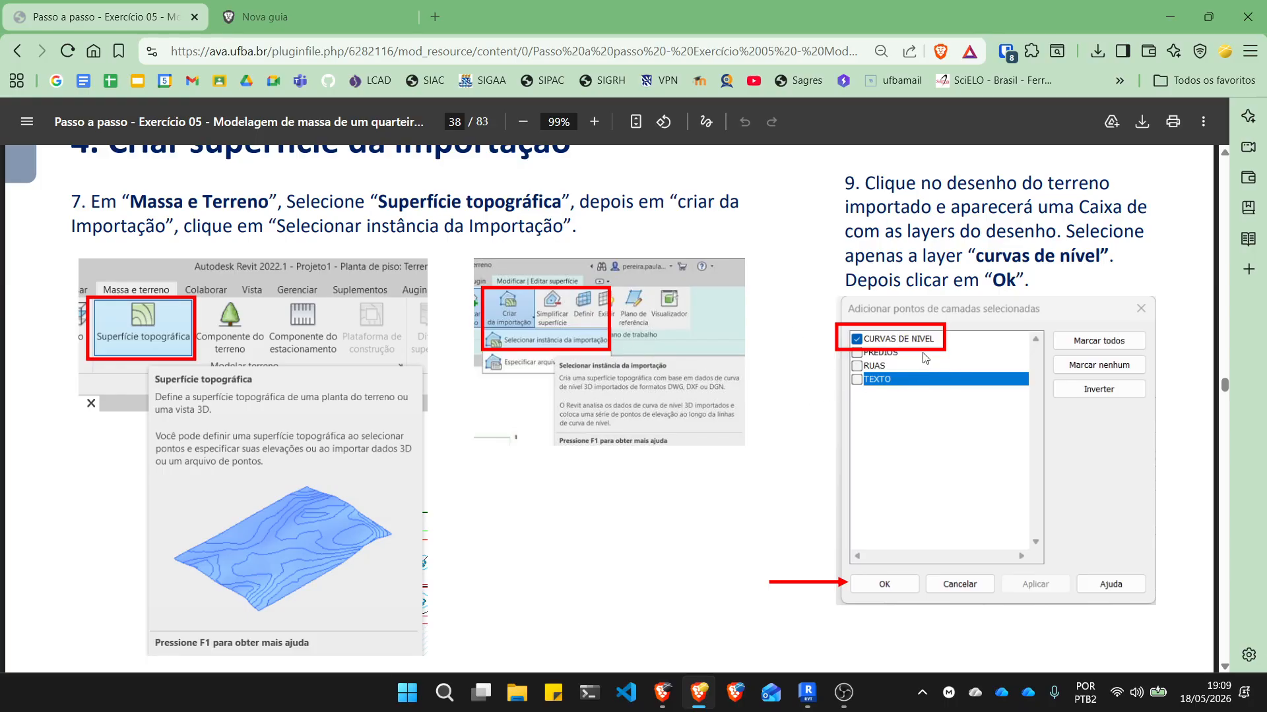
scroll(738, 353, up, 12)
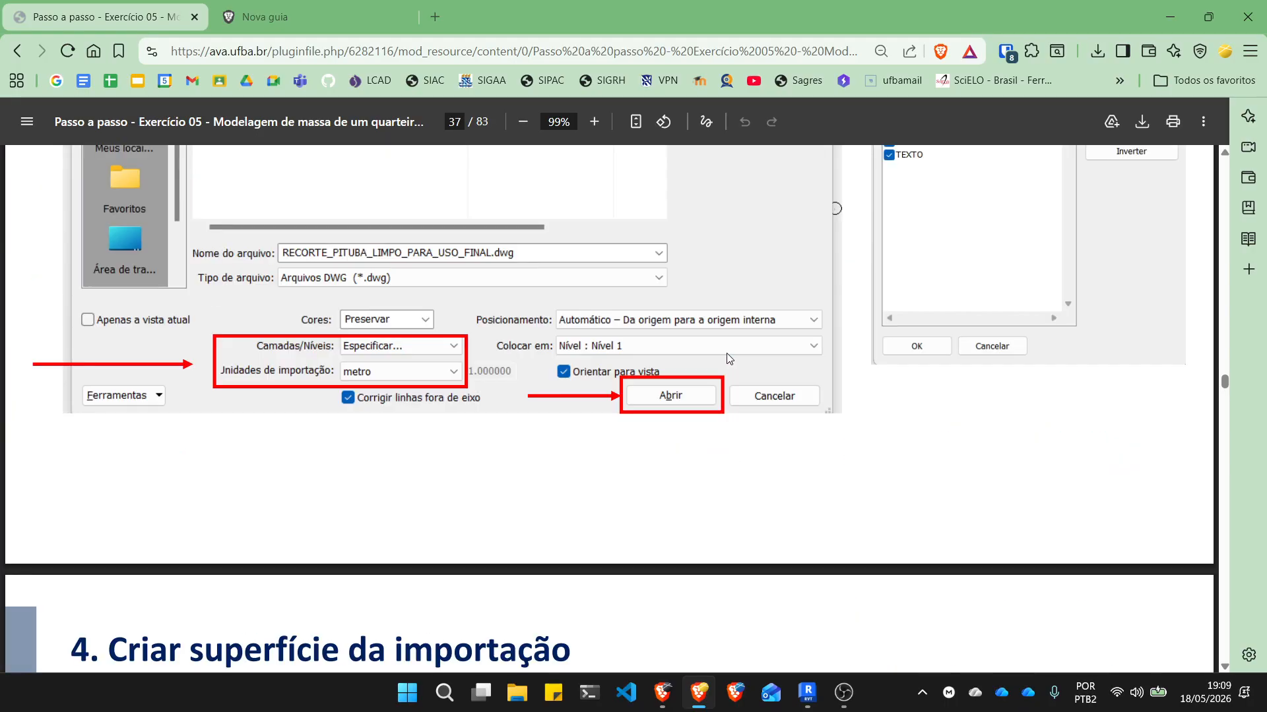
scroll(955, 266, up, 5)
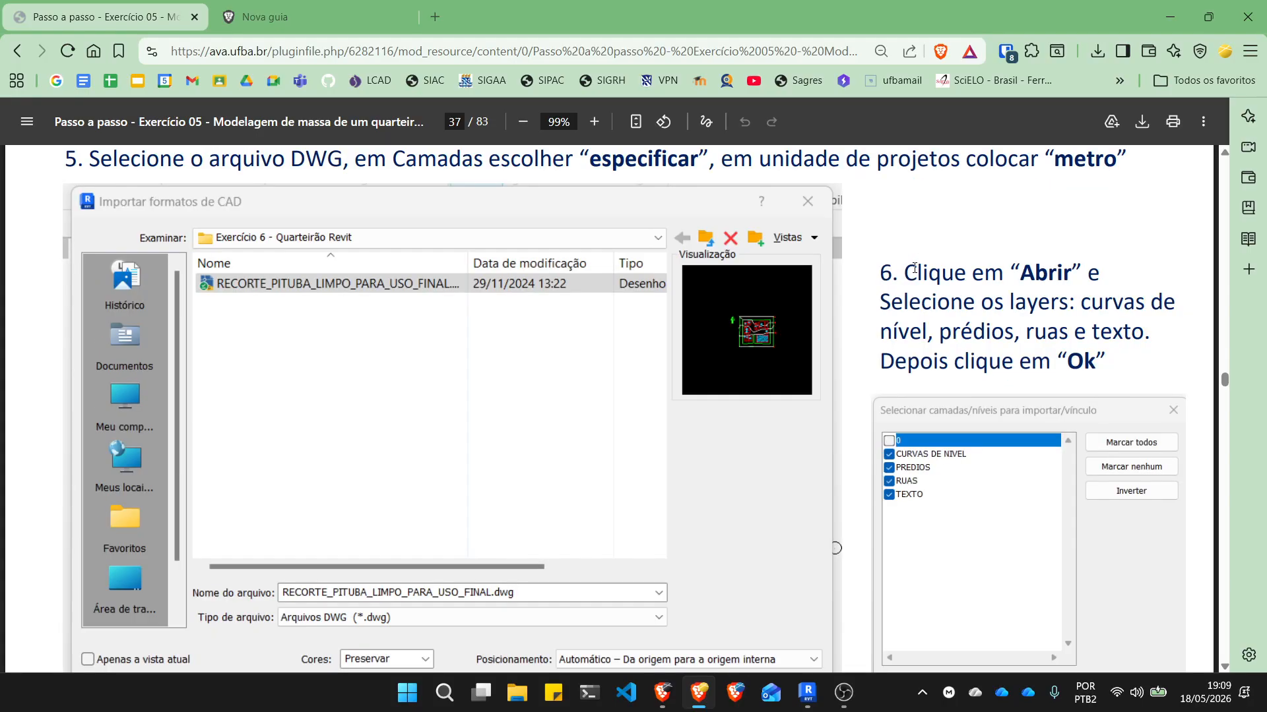
scroll(914, 277, down, 6)
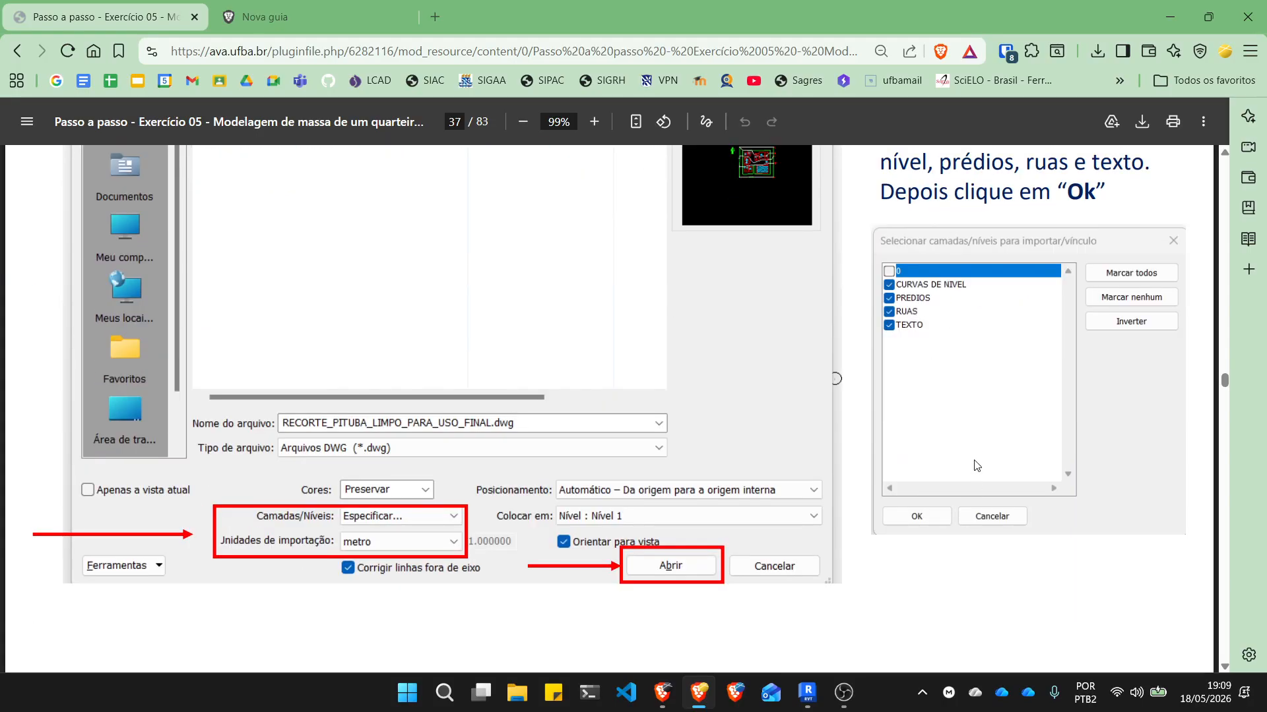
scroll(914, 452, down, 4)
scroll(802, 416, down, 7)
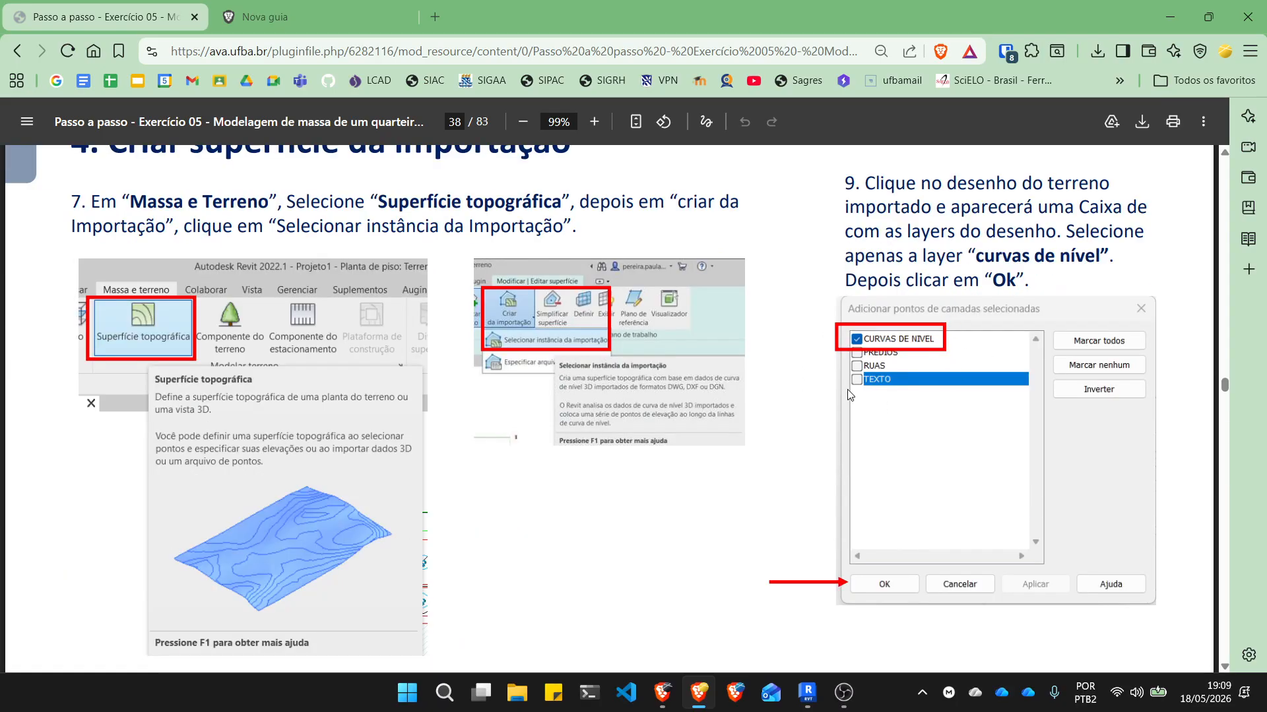
scroll(849, 394, down, 3)
scroll(847, 394, down, 4)
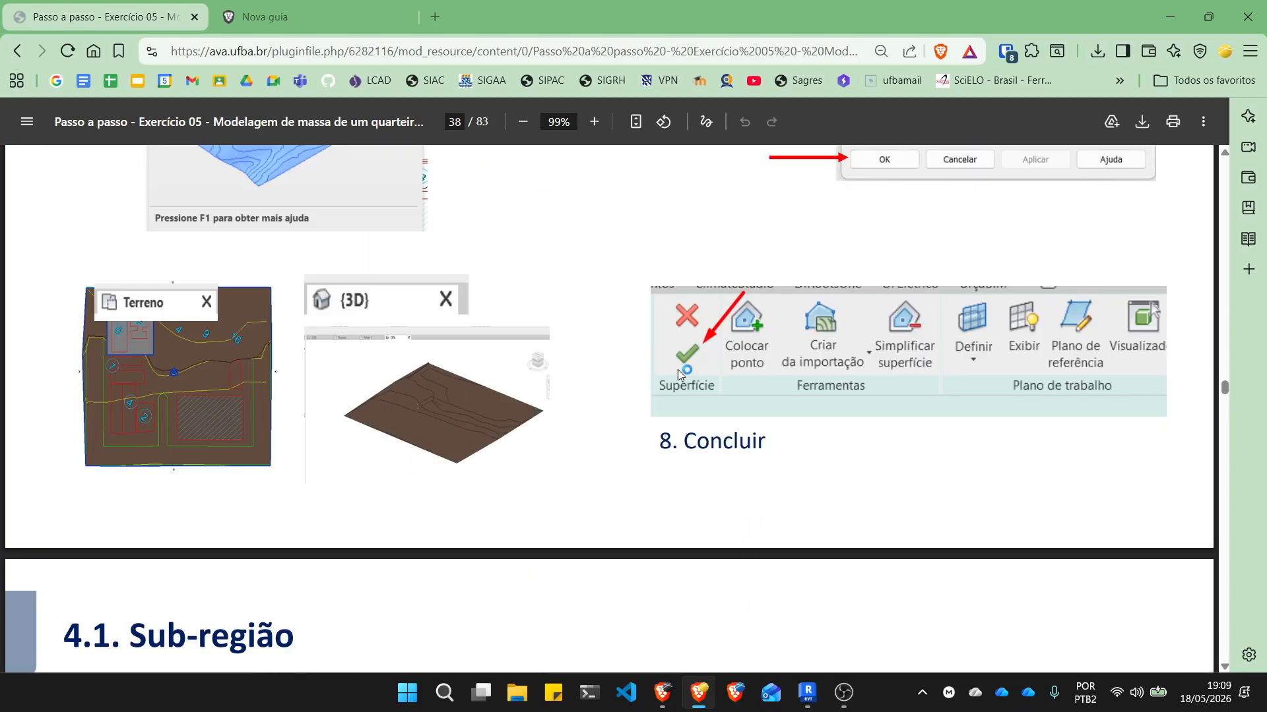
Review the PDF's section 4.1, Sub-região, on starting the tool, sketching the sidewalk outline and finishing edit mode.
scroll(699, 363, down, 9)
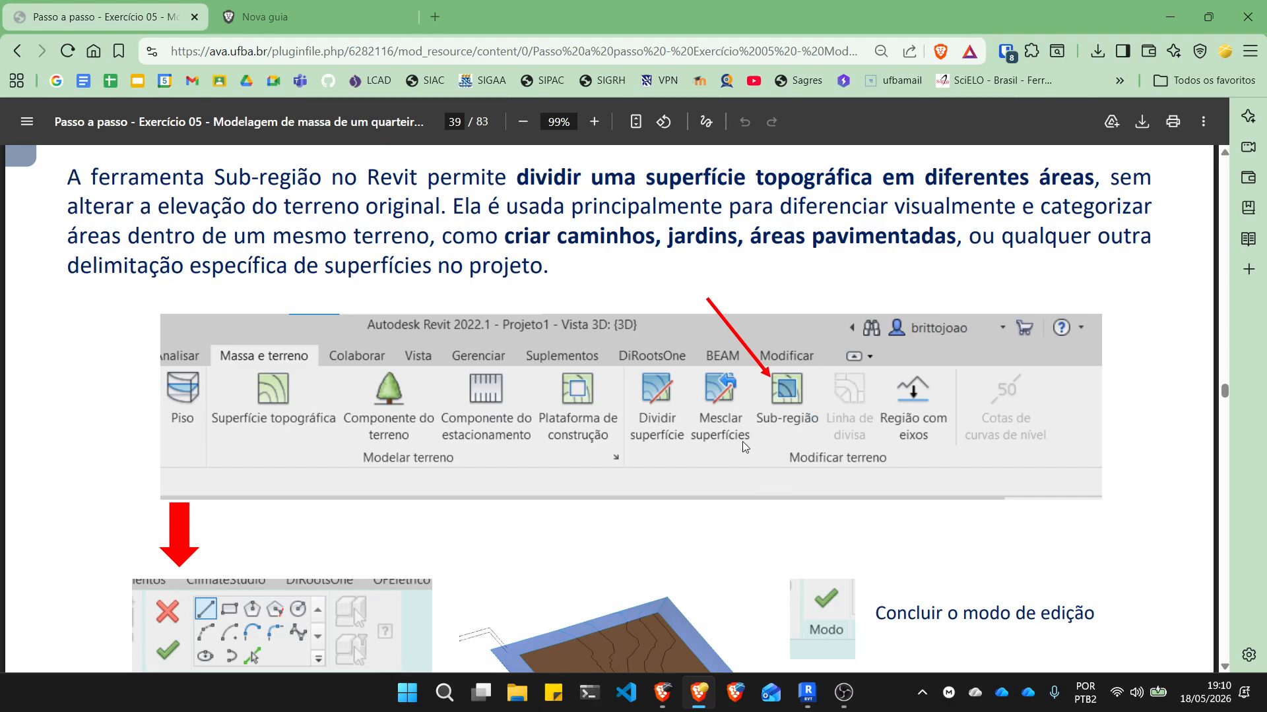
scroll(779, 404, down, 7)
scroll(773, 406, down, 5)
scroll(773, 410, up, 10)
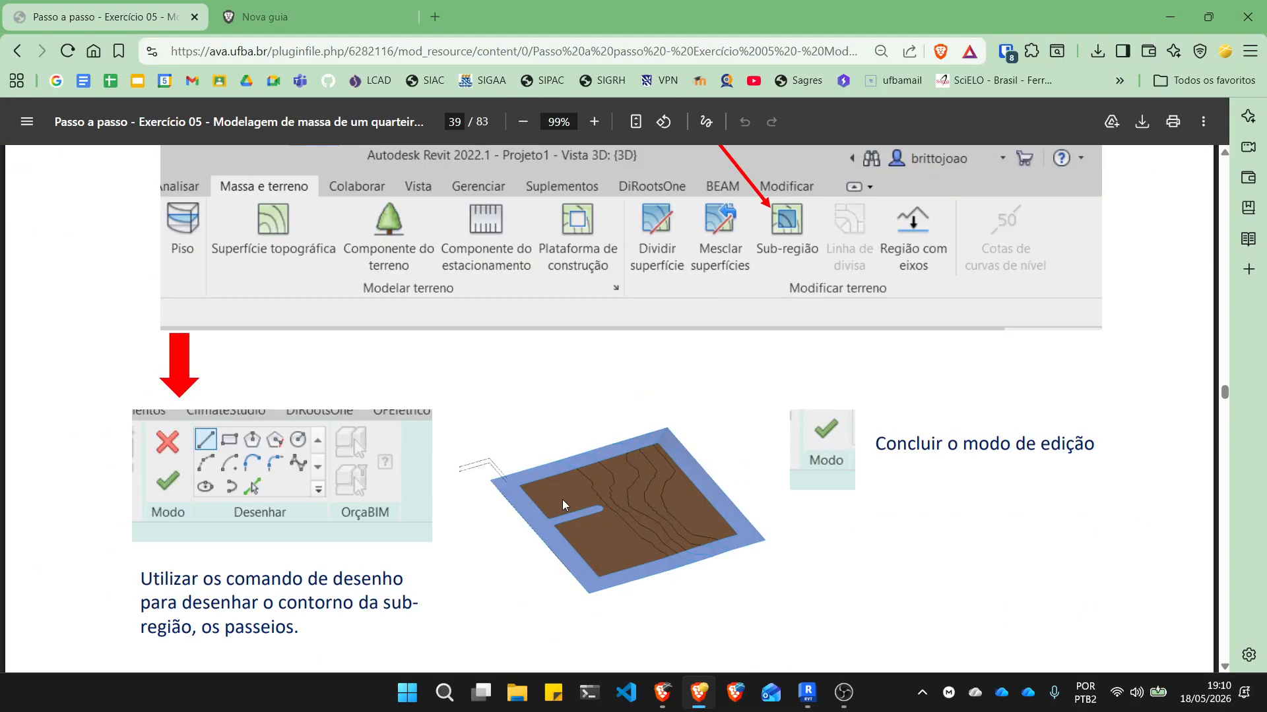
Switch to Revit and set the visual style of the Terreno floor plan to Sombreado.
click(807, 692)
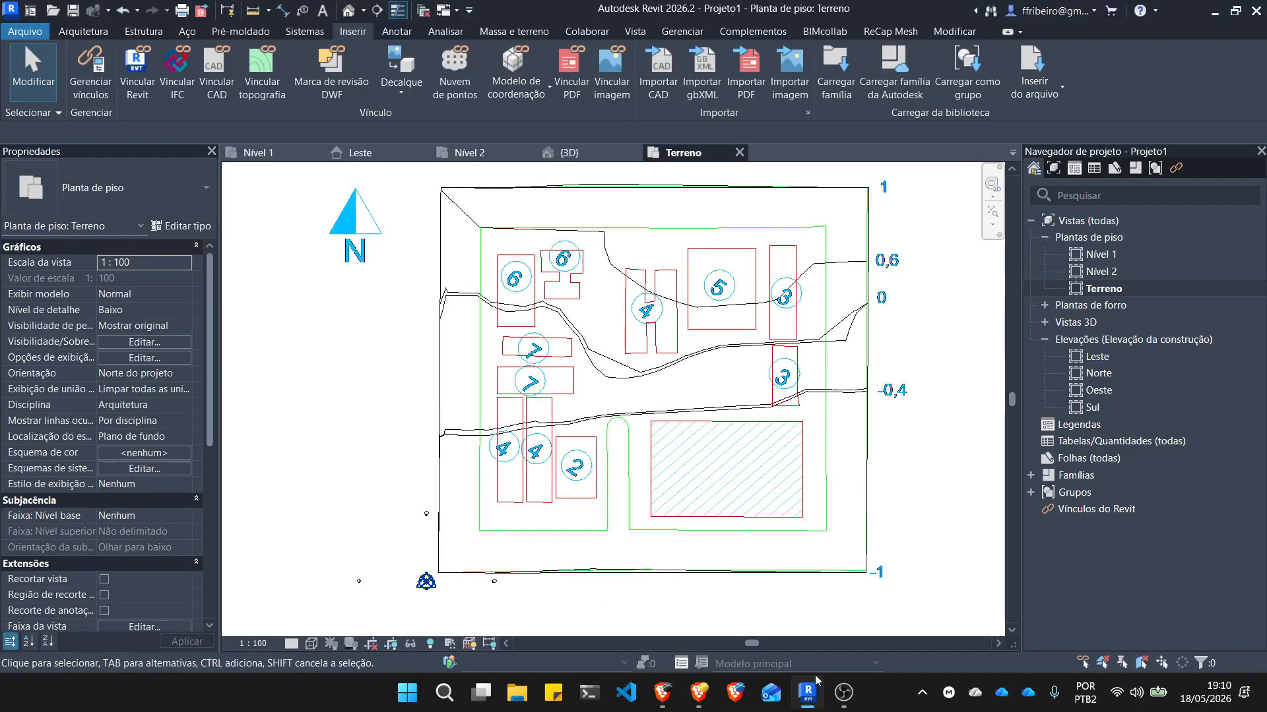
click(752, 234)
key(Escape)
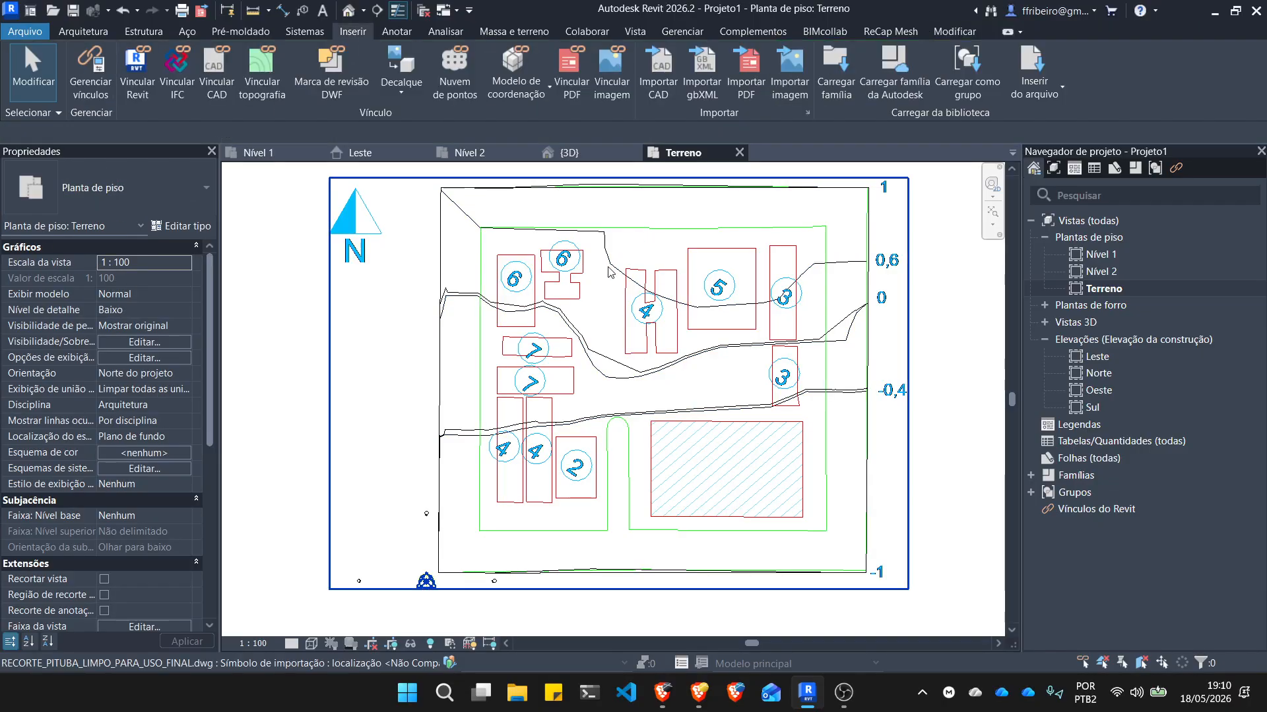
click(595, 374)
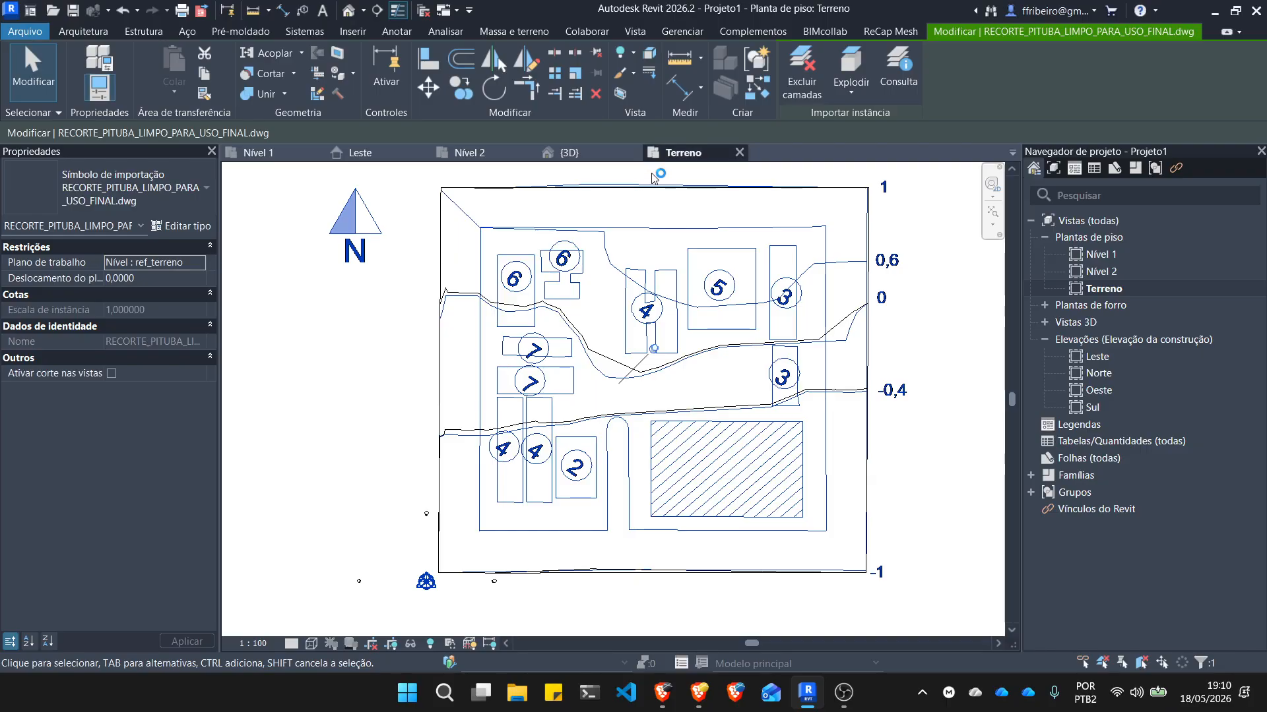
click(314, 640)
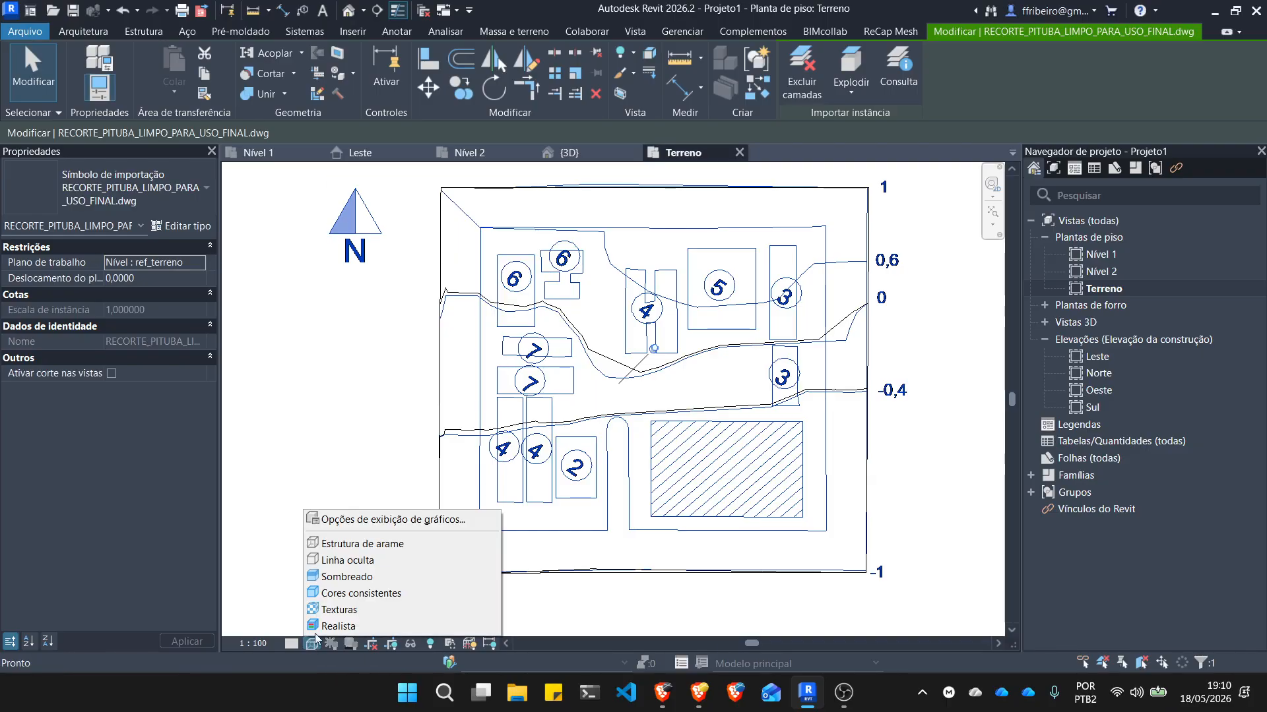
click(337, 578)
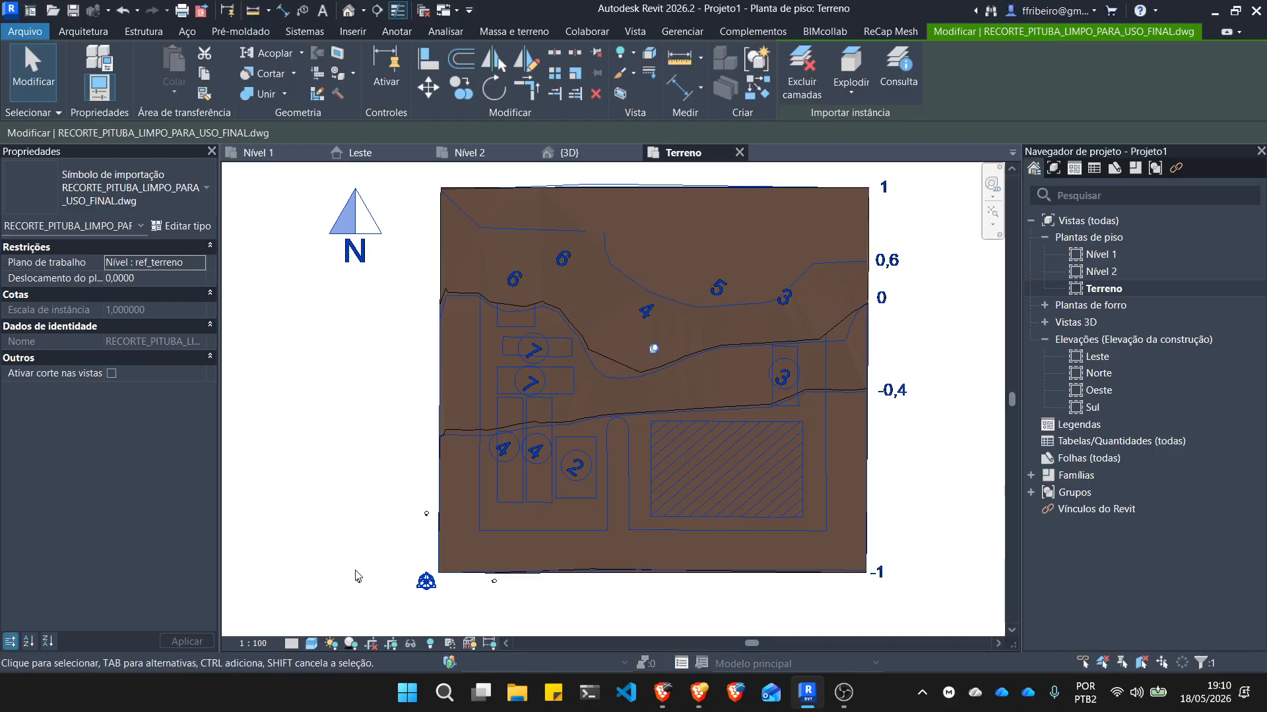
scroll(702, 347, up, 3)
key(Escape)
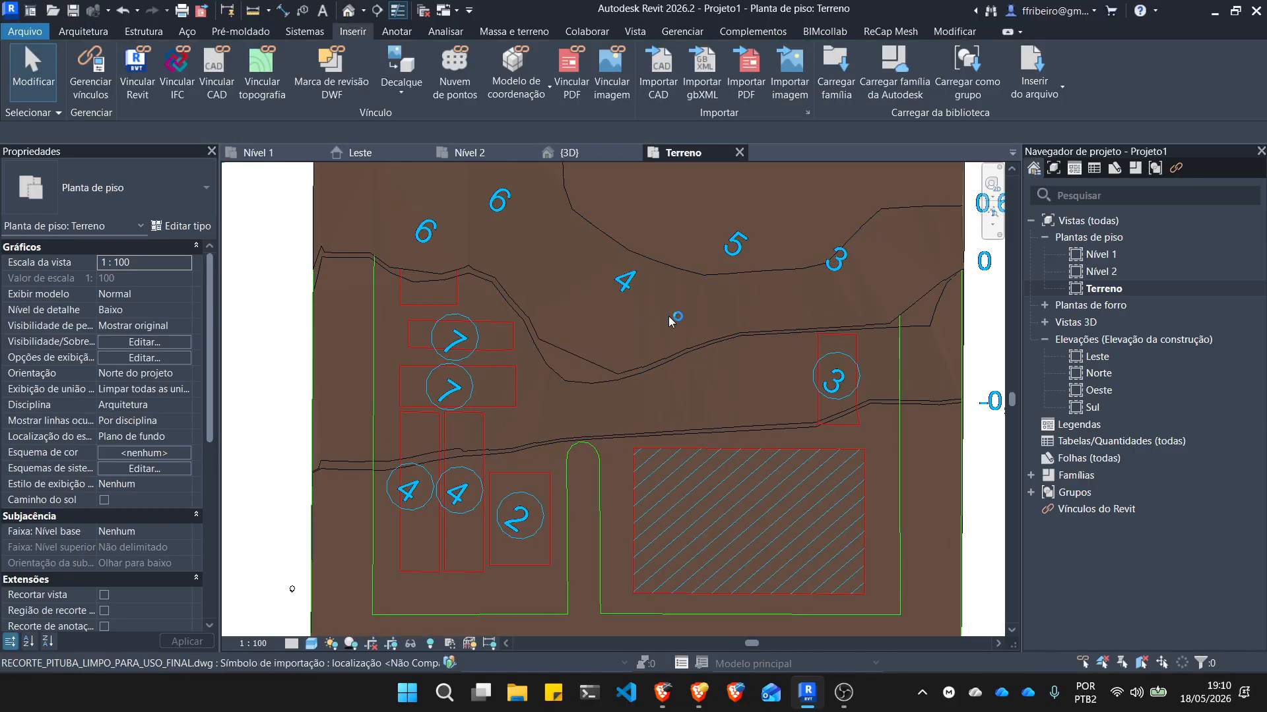
Select the topographic solid and start a subdivision sketch on it in the Terreno plan.
click(597, 368)
scroll(594, 312, down, 3)
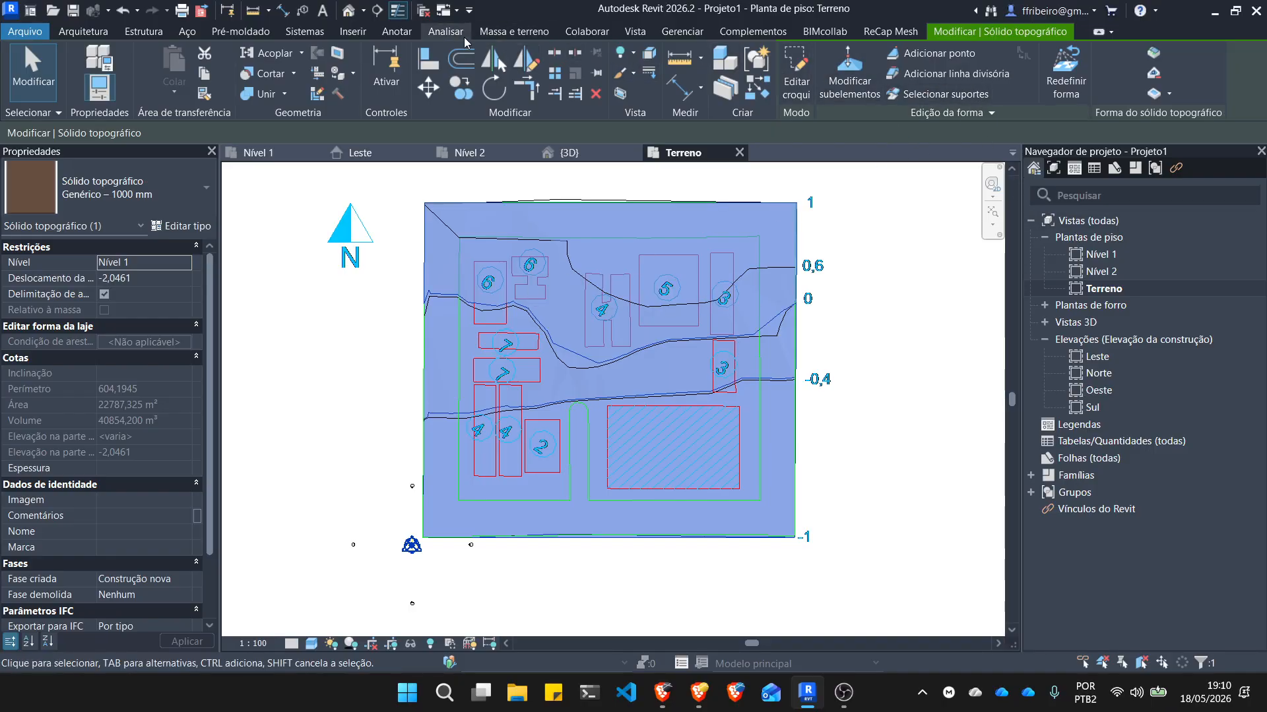
click(528, 31)
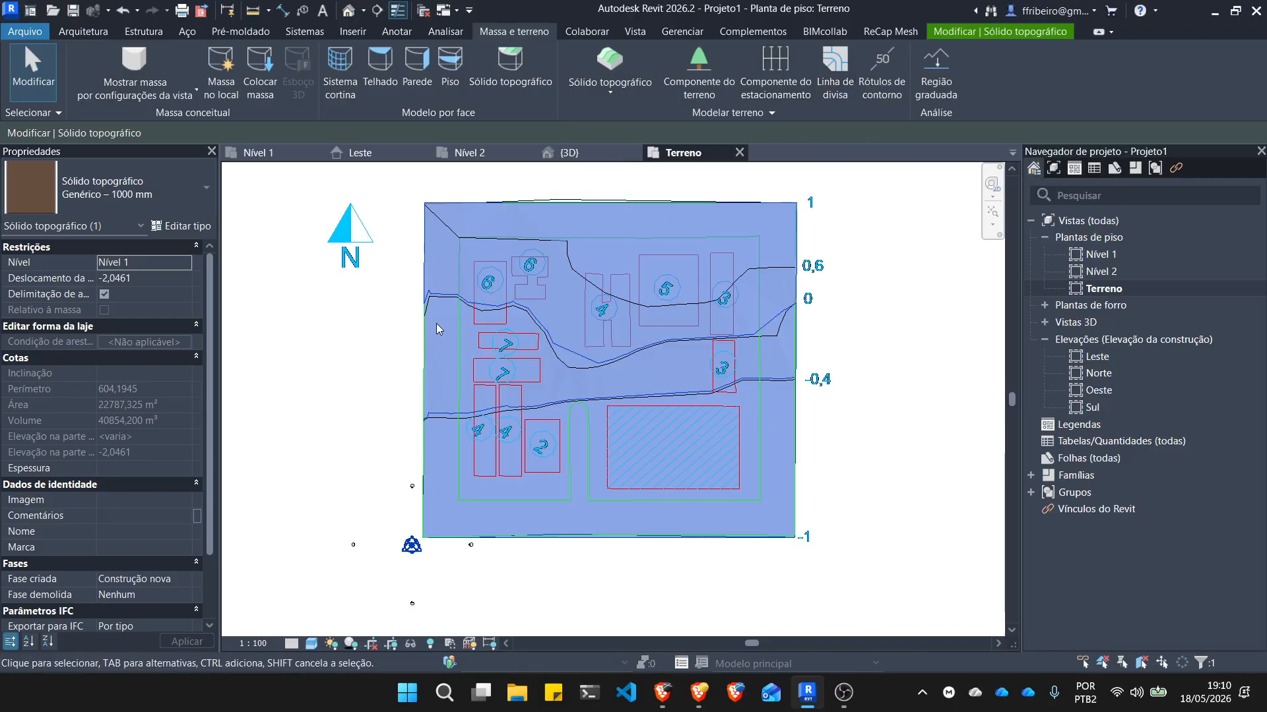
scroll(660, 422, up, 1)
scroll(792, 422, down, 1)
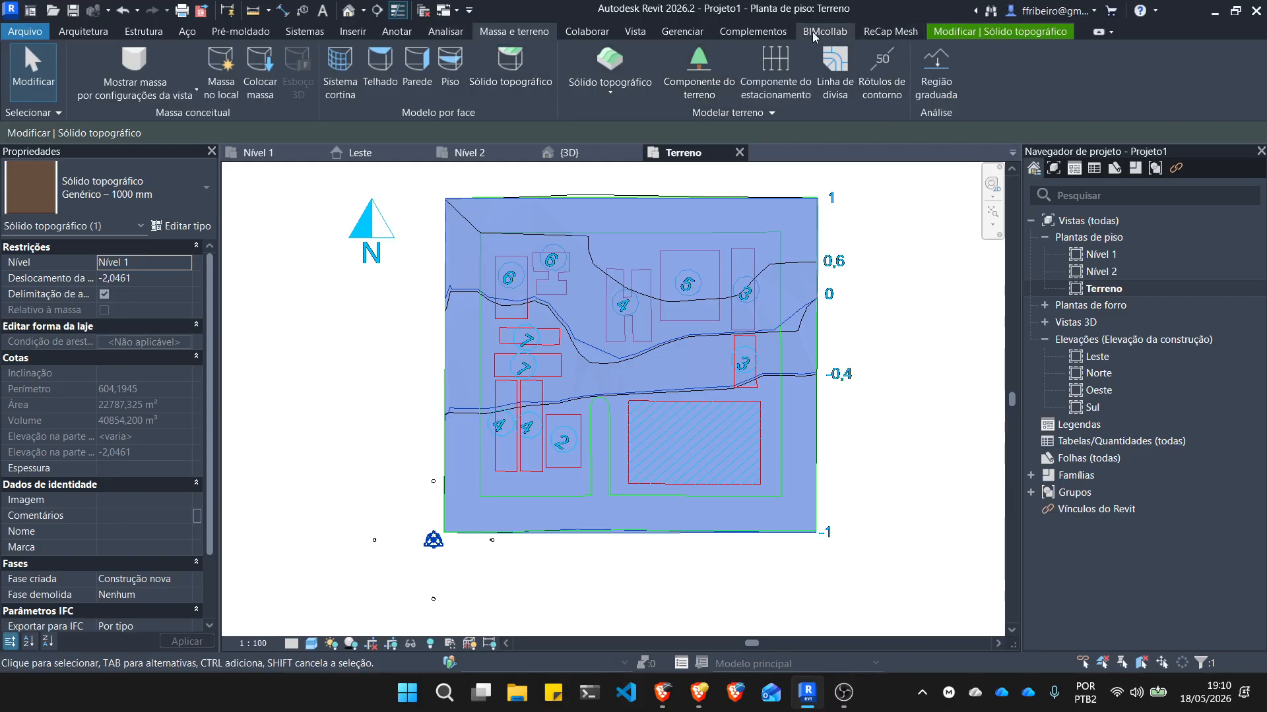
click(989, 32)
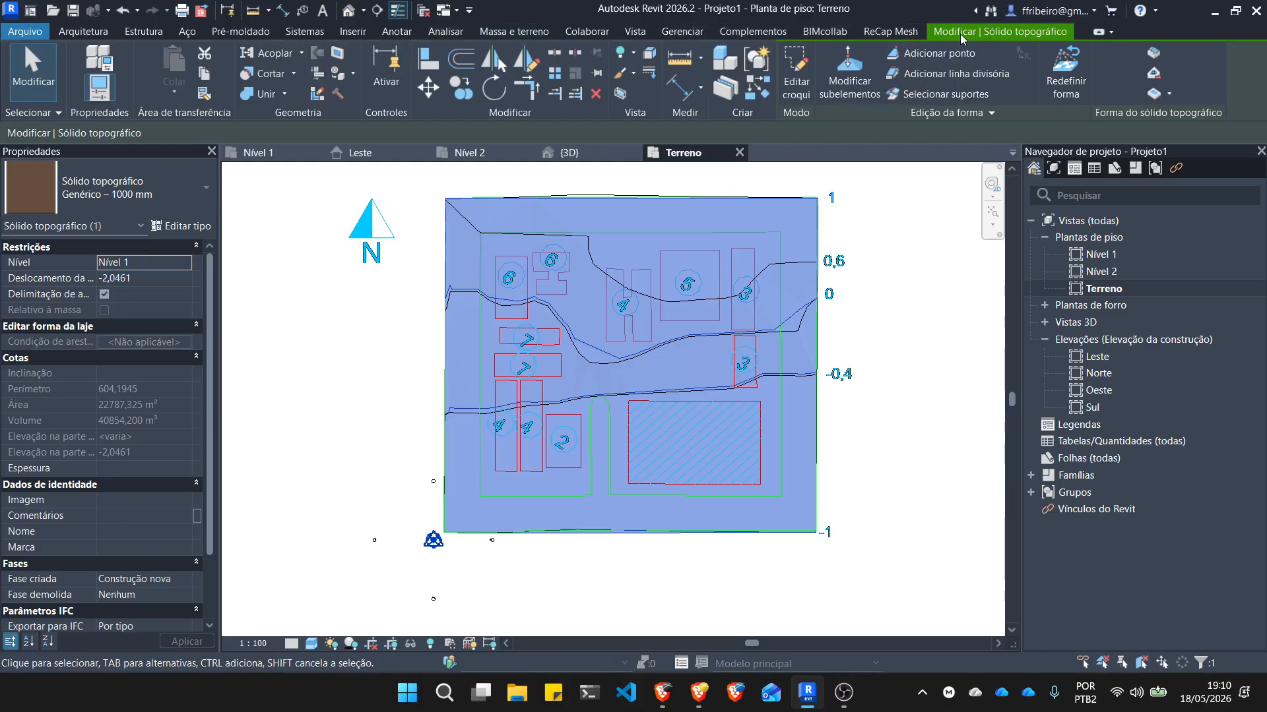
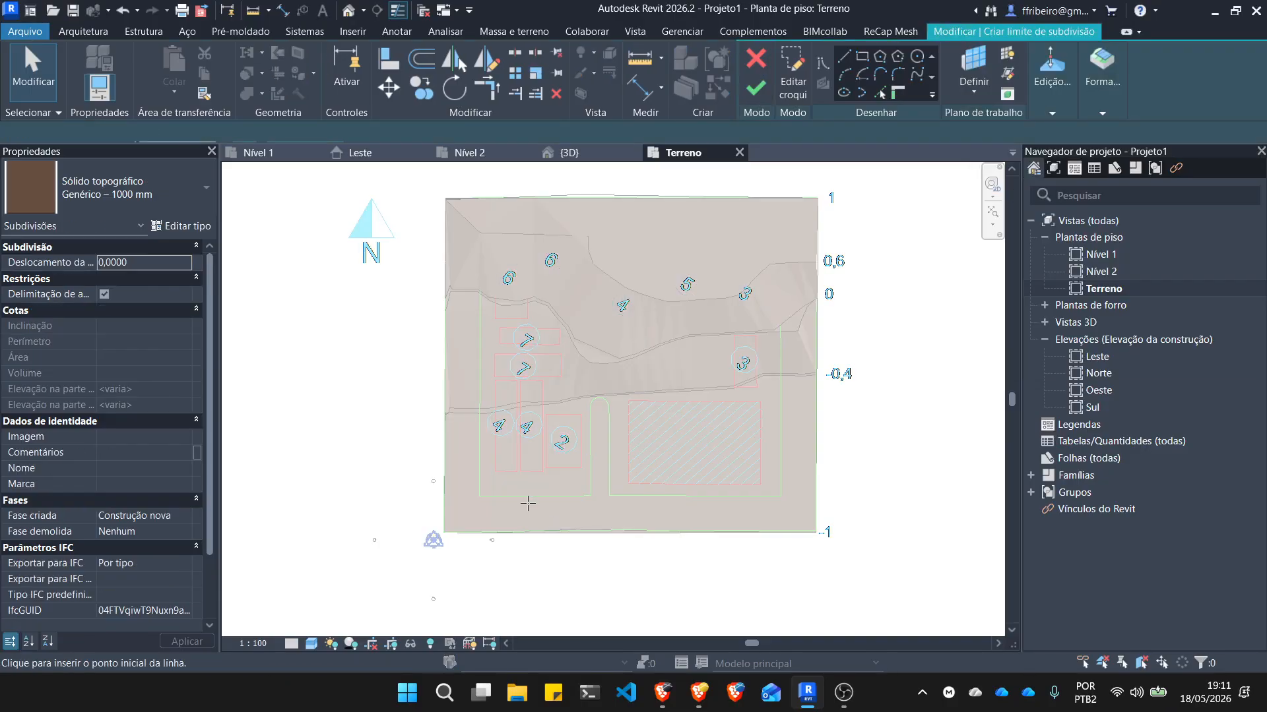
Create the subdivision's inner boundary by picking the DWG's whole green block outline, including the round-ended recess, as one chain of lines.
scroll(528, 495, up, 3)
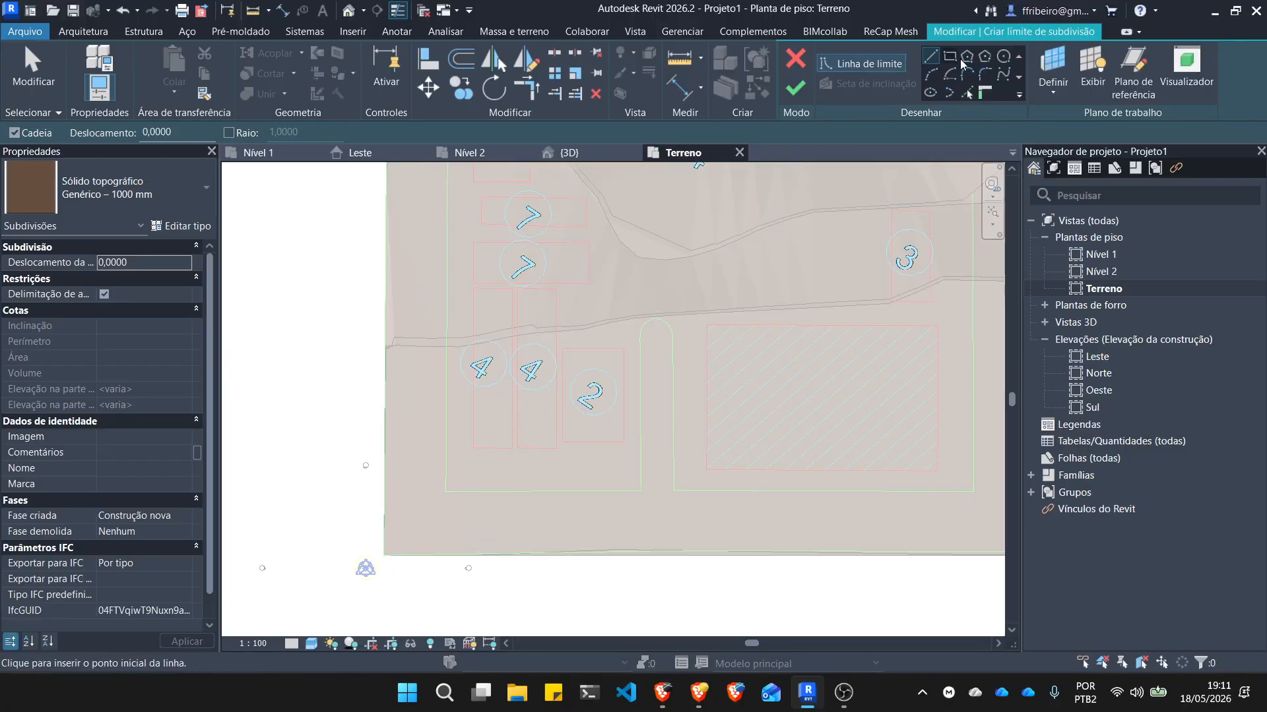
click(967, 92)
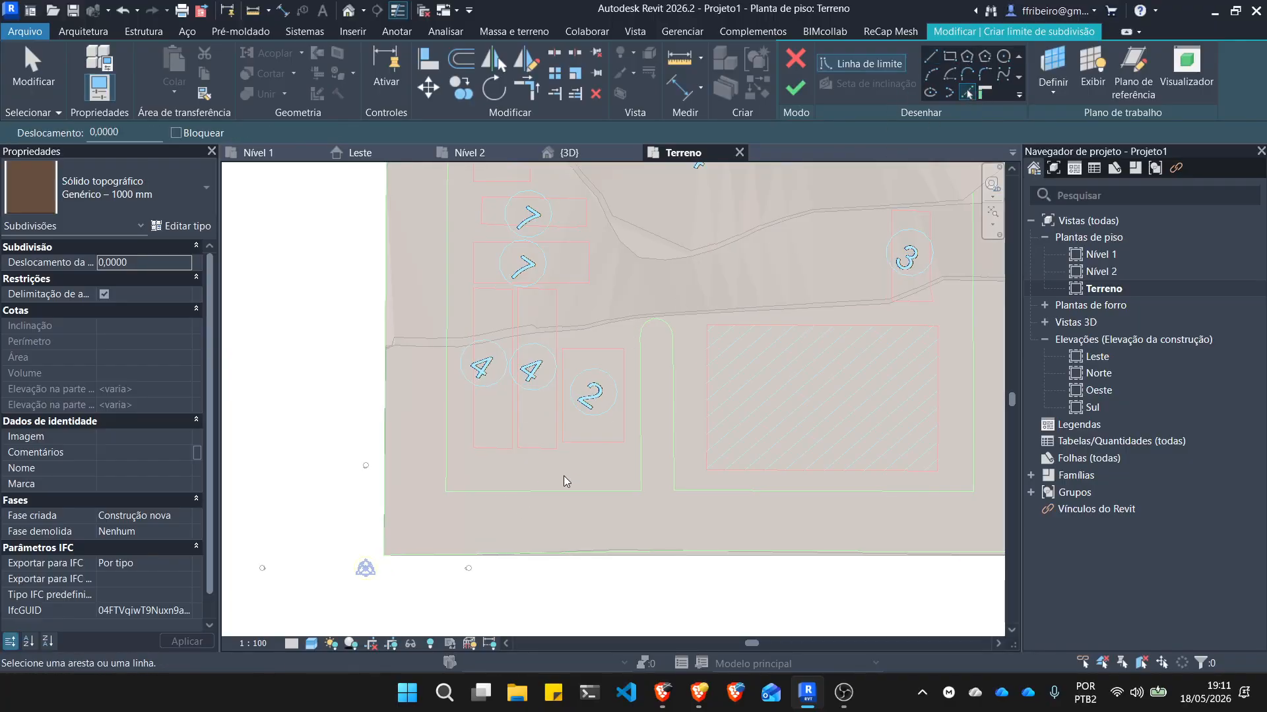
key(Tab)
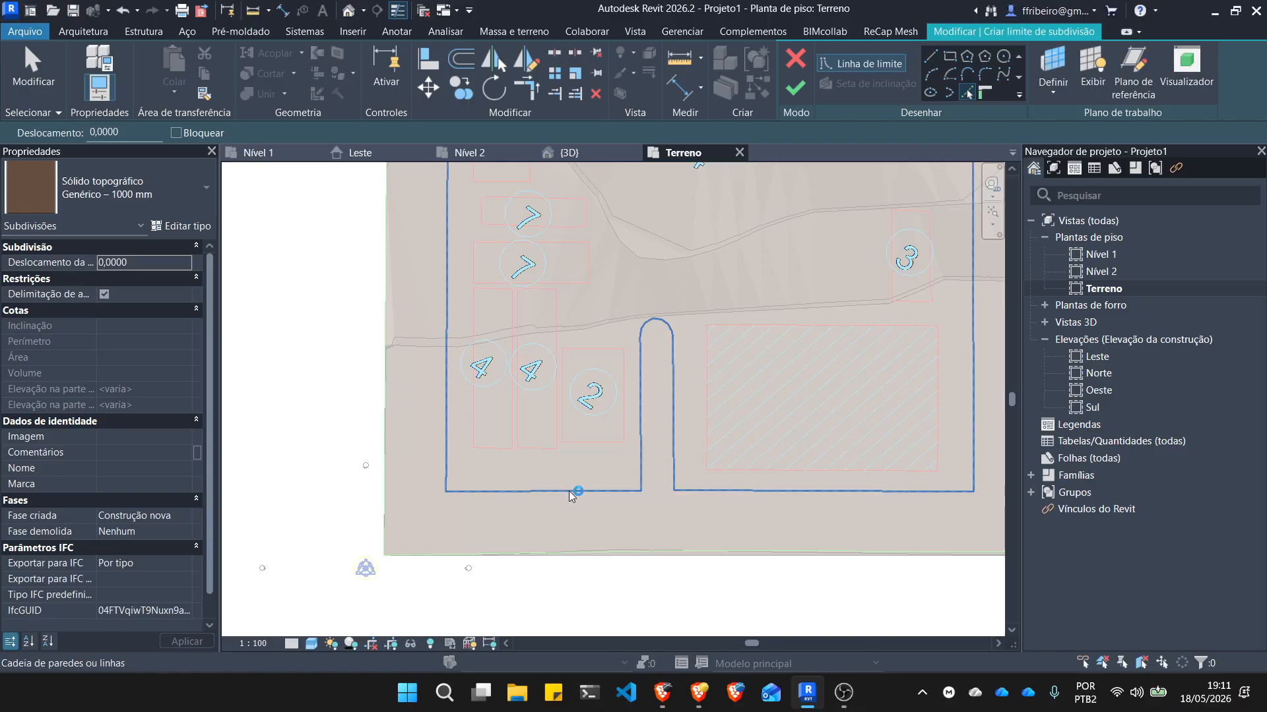
click(569, 489)
scroll(584, 463, down, 3)
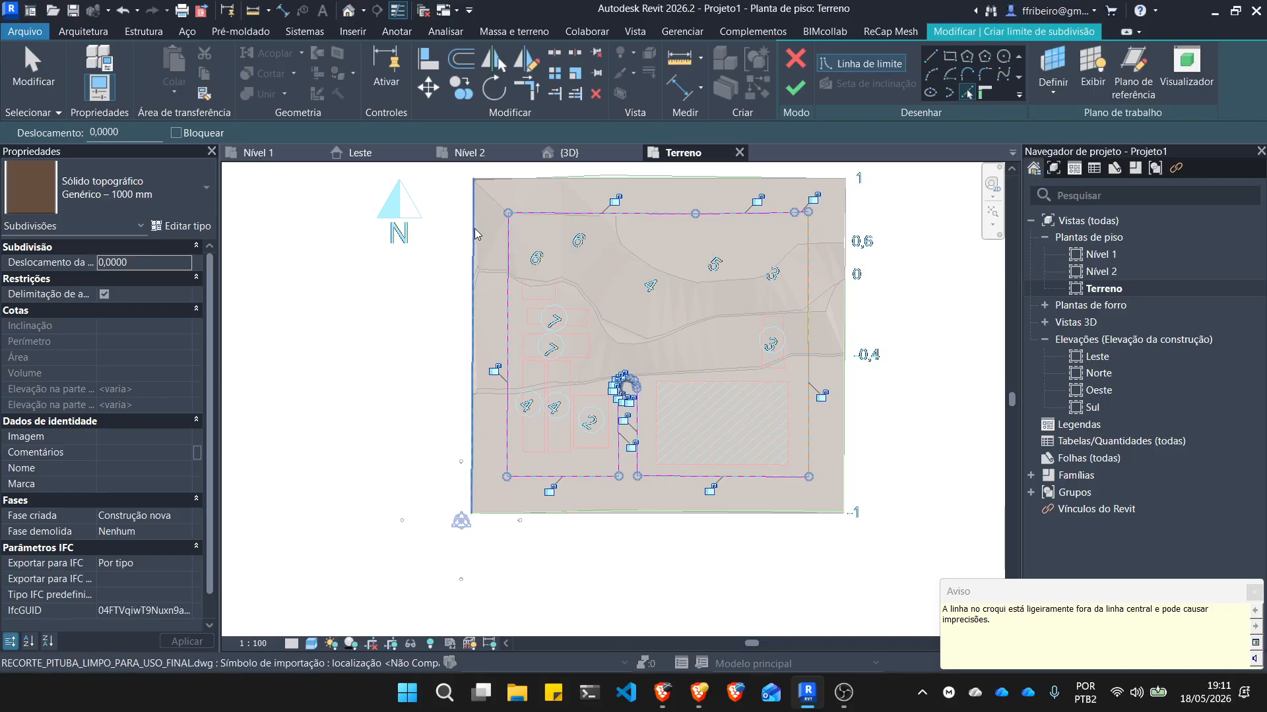
key(Escape)
Add the subdivision's outer boundary by picking the terrain's perimeter as one line chain, and dismiss the sketch accuracy warning.
scroll(508, 517, up, 4)
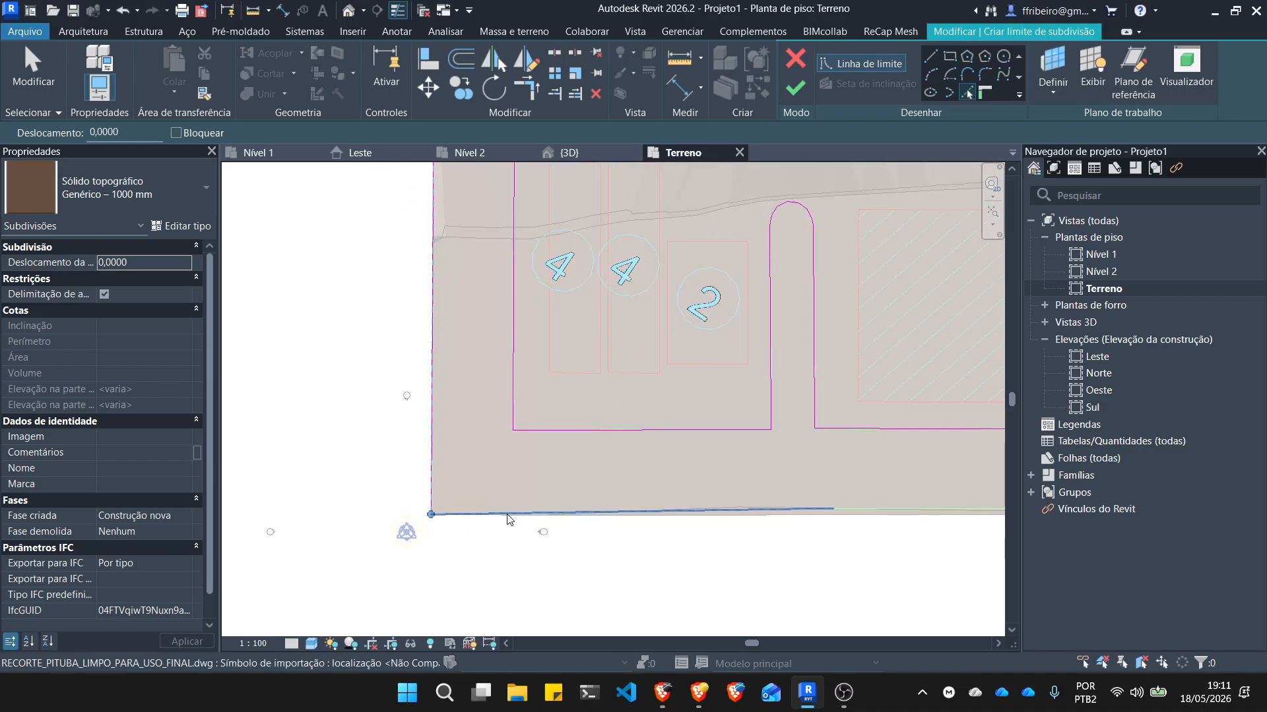
key(Tab)
scroll(508, 517, down, 2)
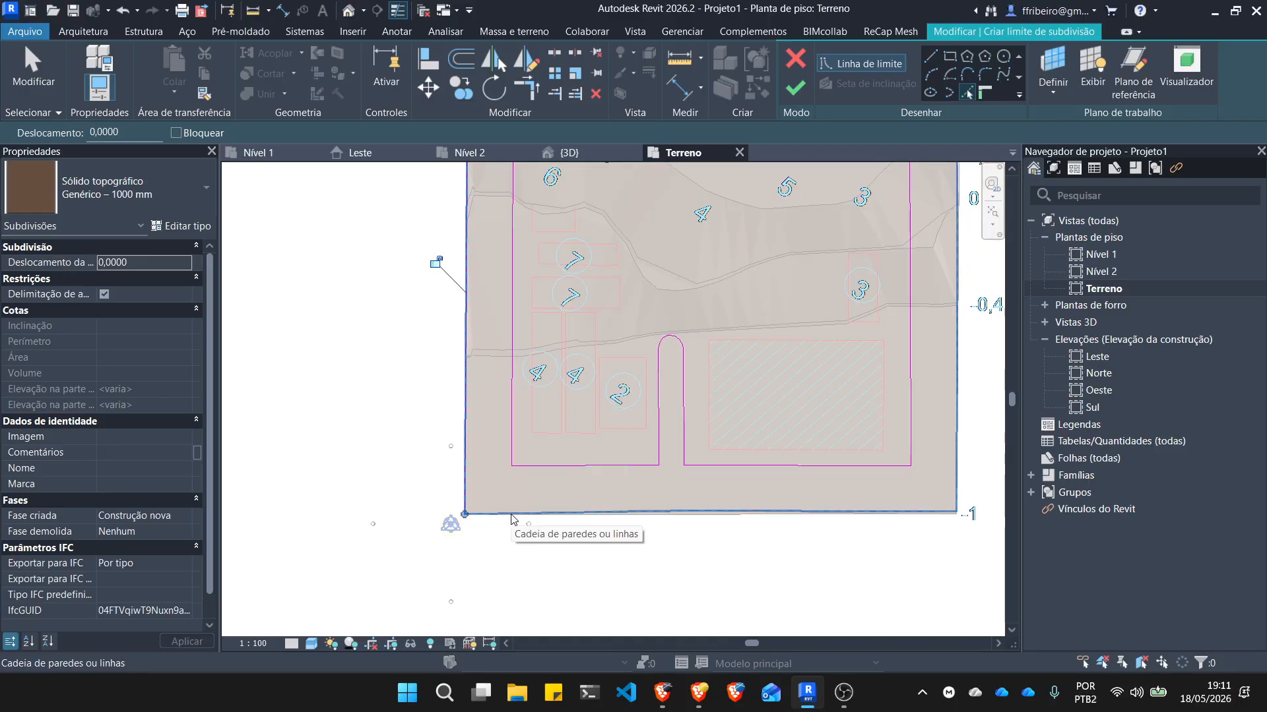
scroll(510, 518, down, 1)
click(511, 519)
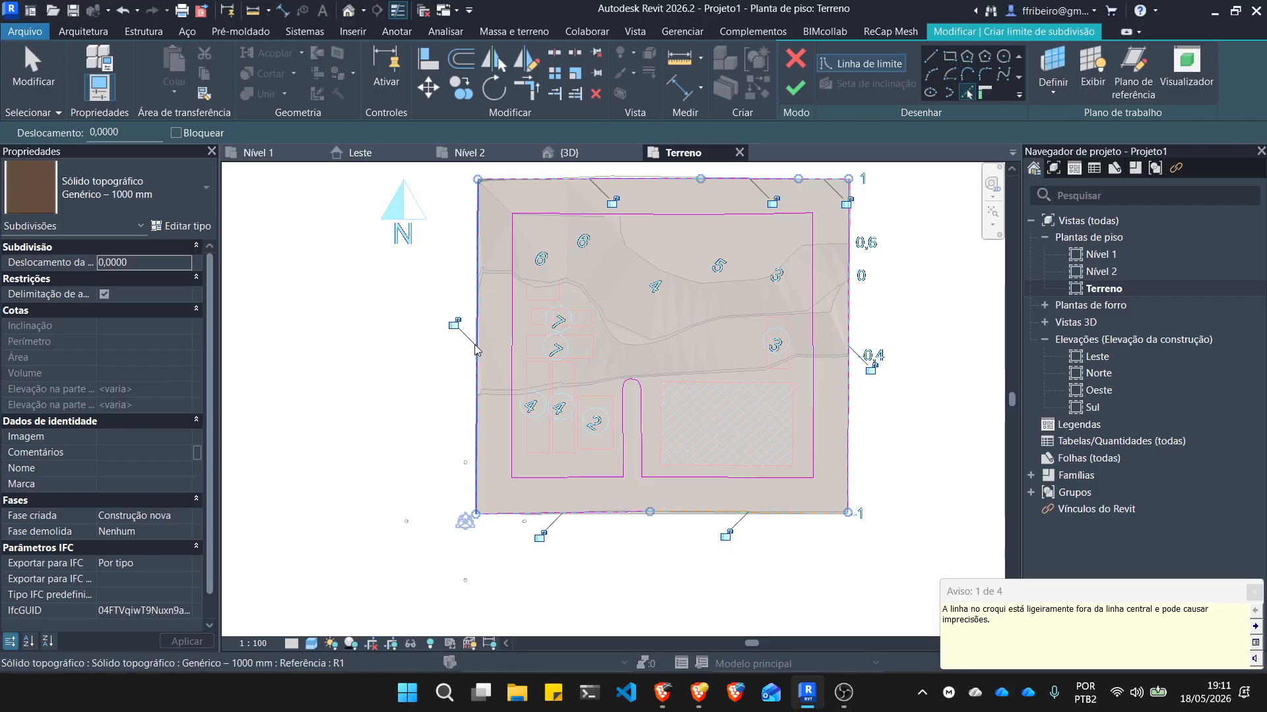
scroll(494, 462, up, 2)
scroll(490, 522, down, 2)
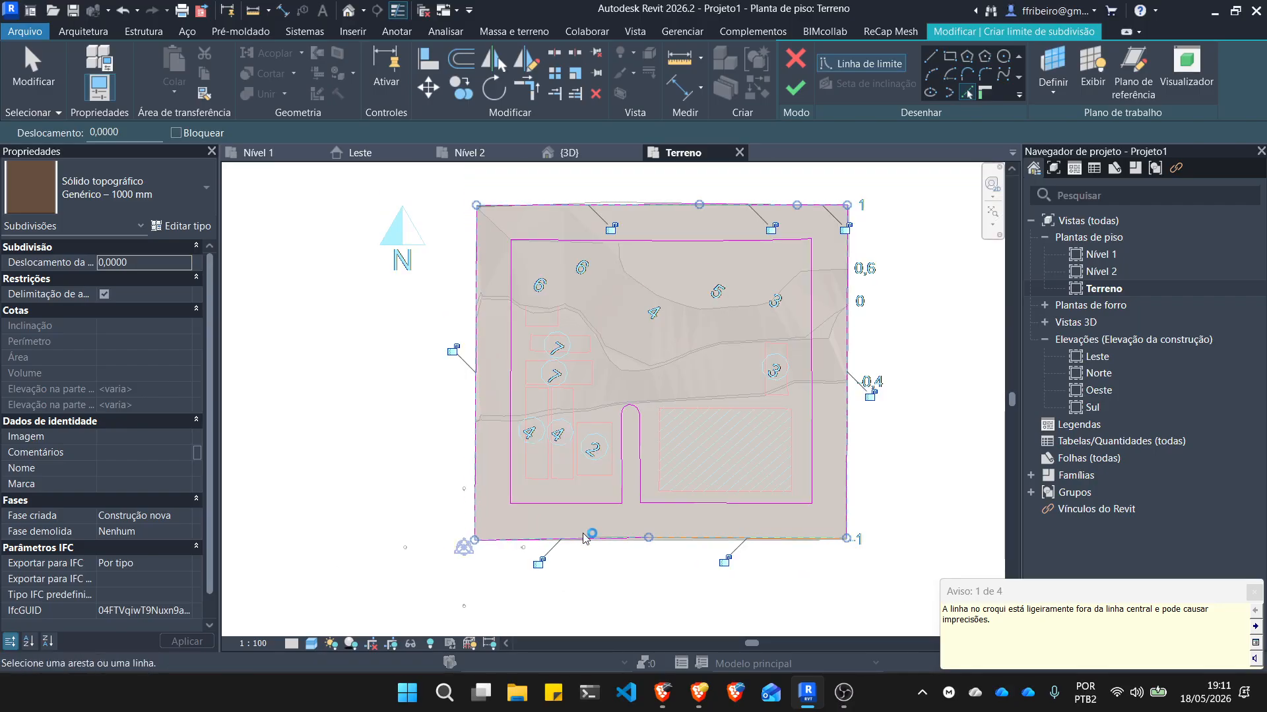
click(1254, 592)
scroll(660, 525, up, 2)
scroll(642, 531, down, 2)
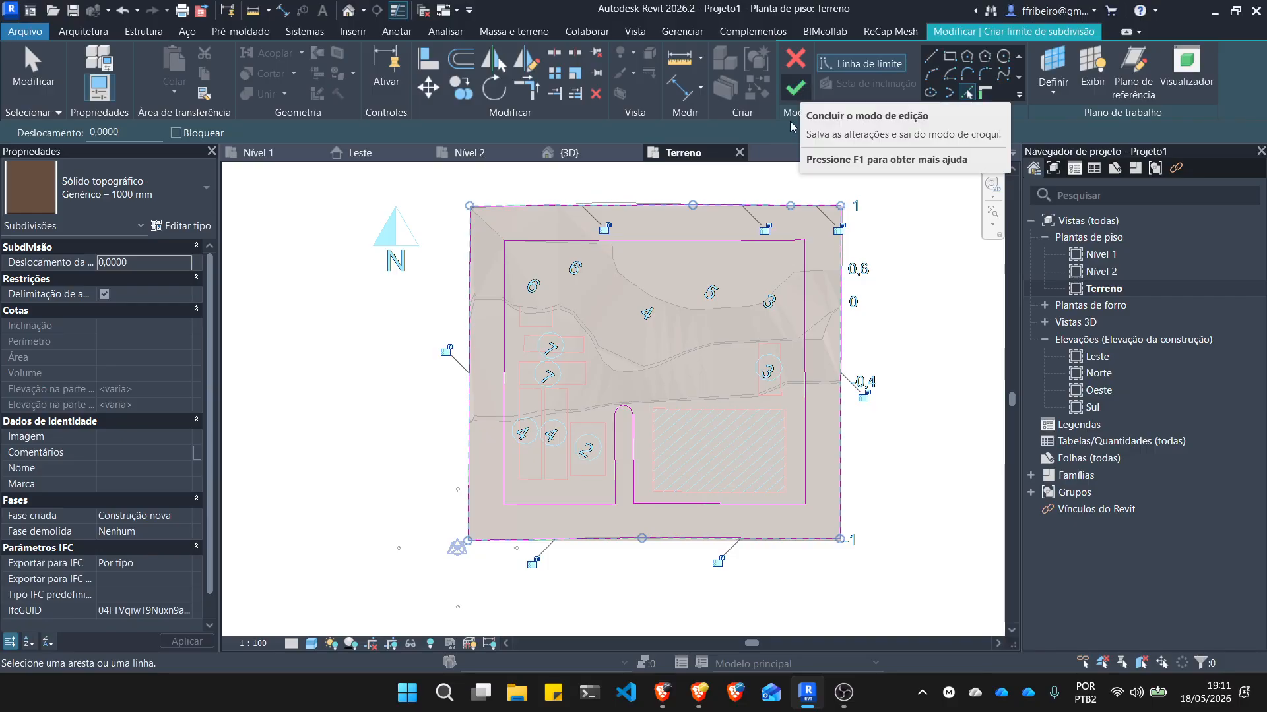
Try to move the intermediate endpoint of the north outer boundary line onto the terrain's edge.
scroll(549, 280, up, 1)
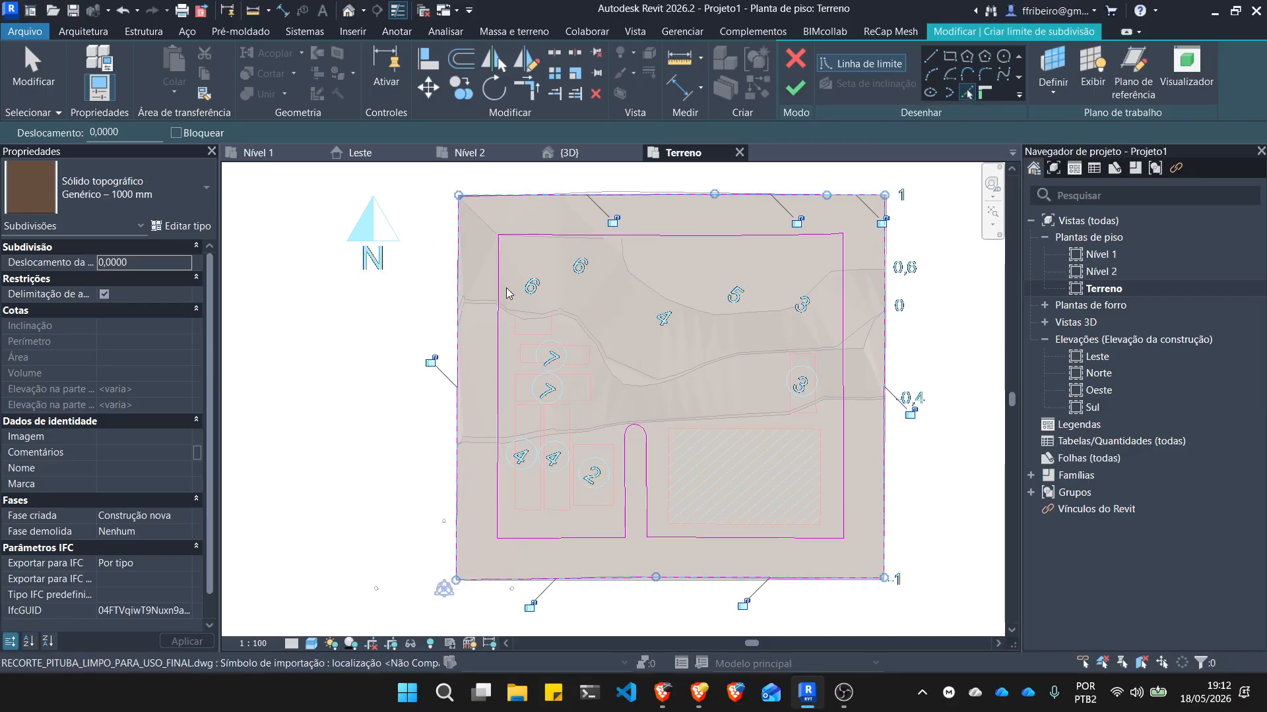
scroll(576, 285, up, 1)
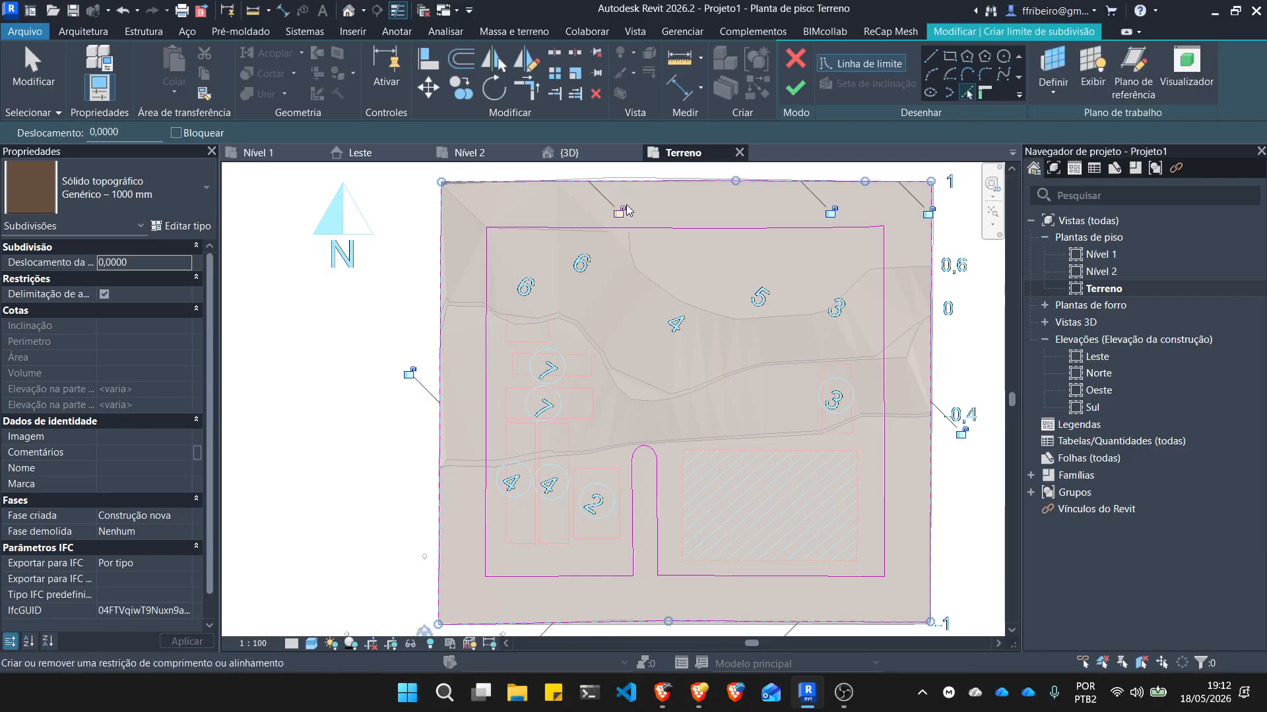
scroll(594, 225, up, 5)
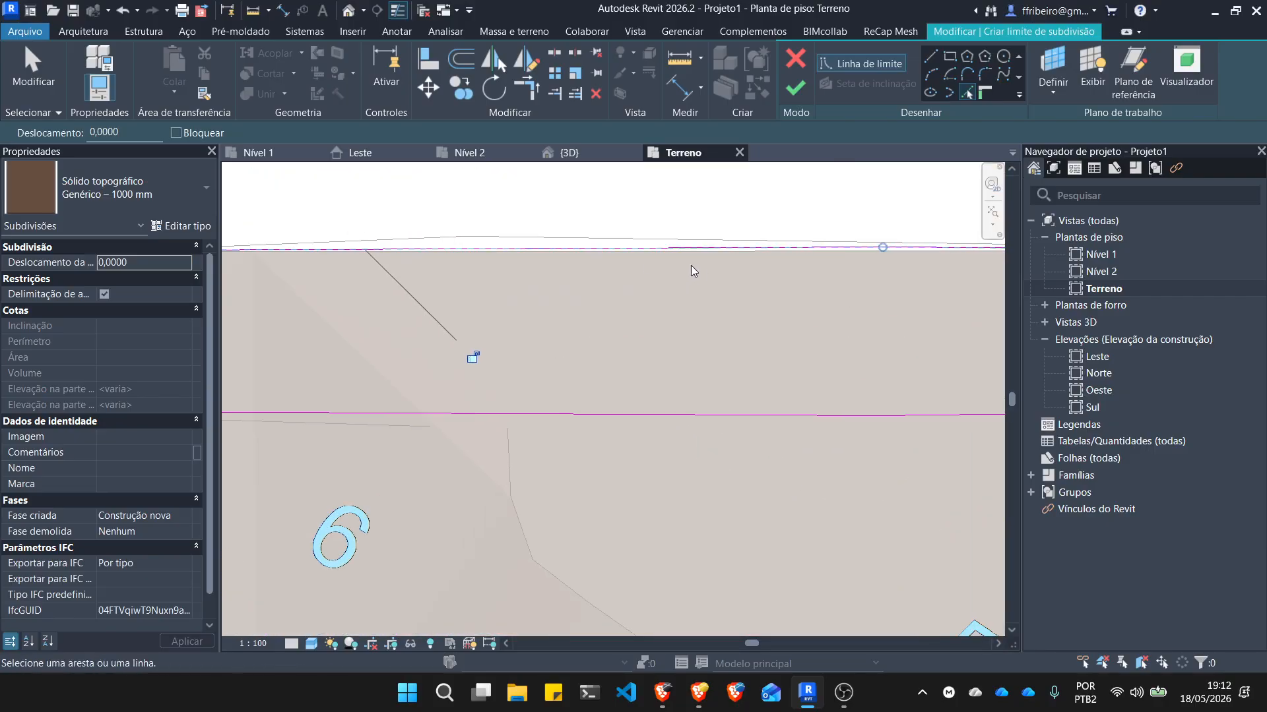
scroll(531, 267, down, 5)
scroll(664, 264, up, 5)
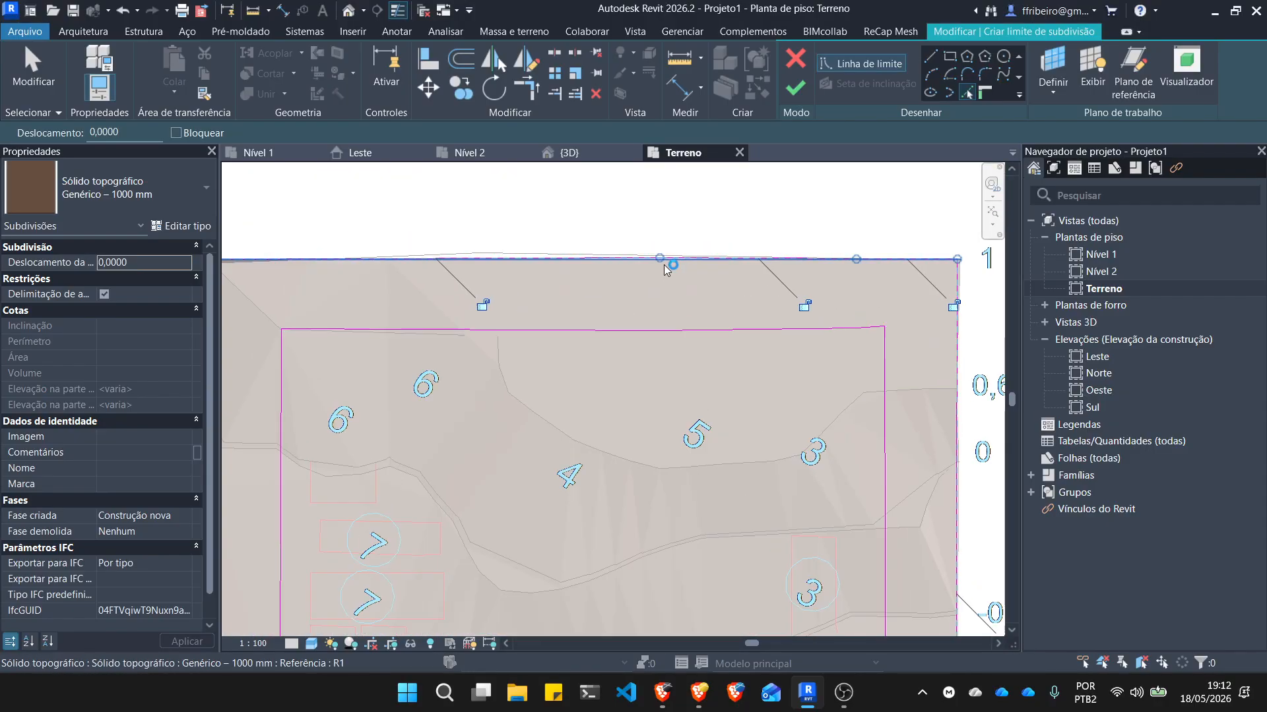
scroll(660, 263, up, 3)
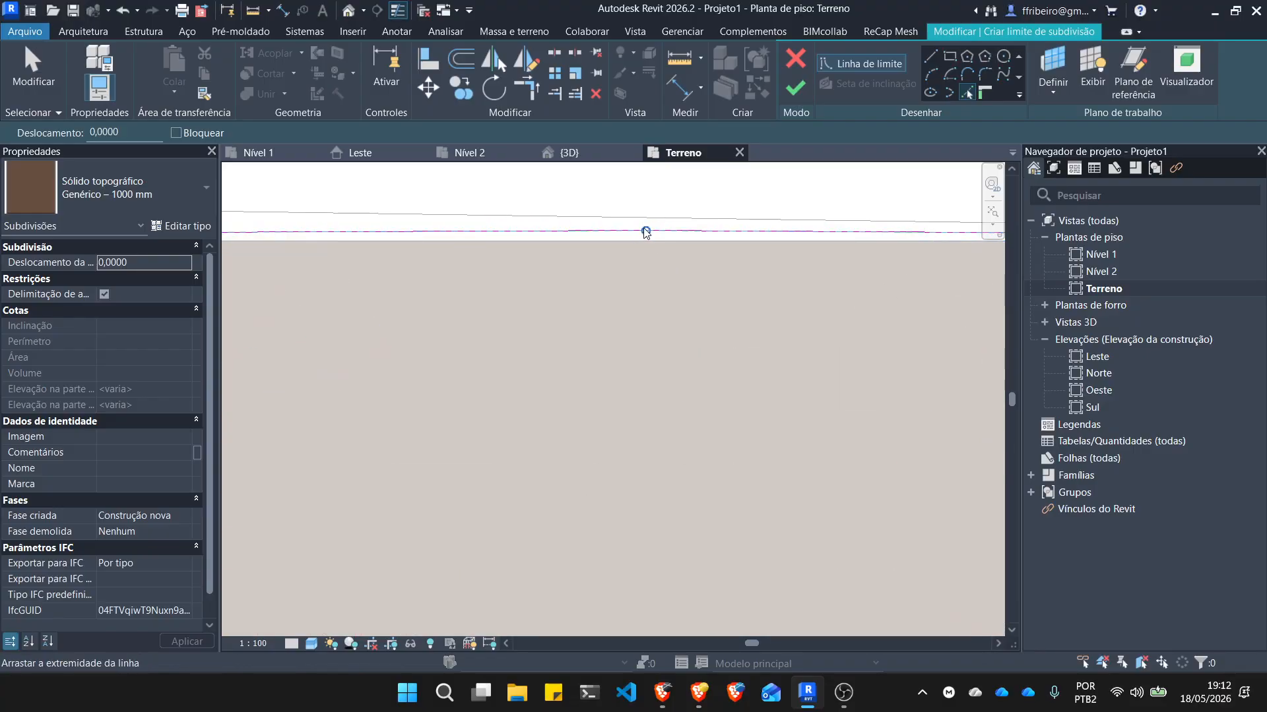
mouse_move(645, 242)
mouse_down()
mouse_move(645, 255)
mouse_move(645, 242)
mouse_up()
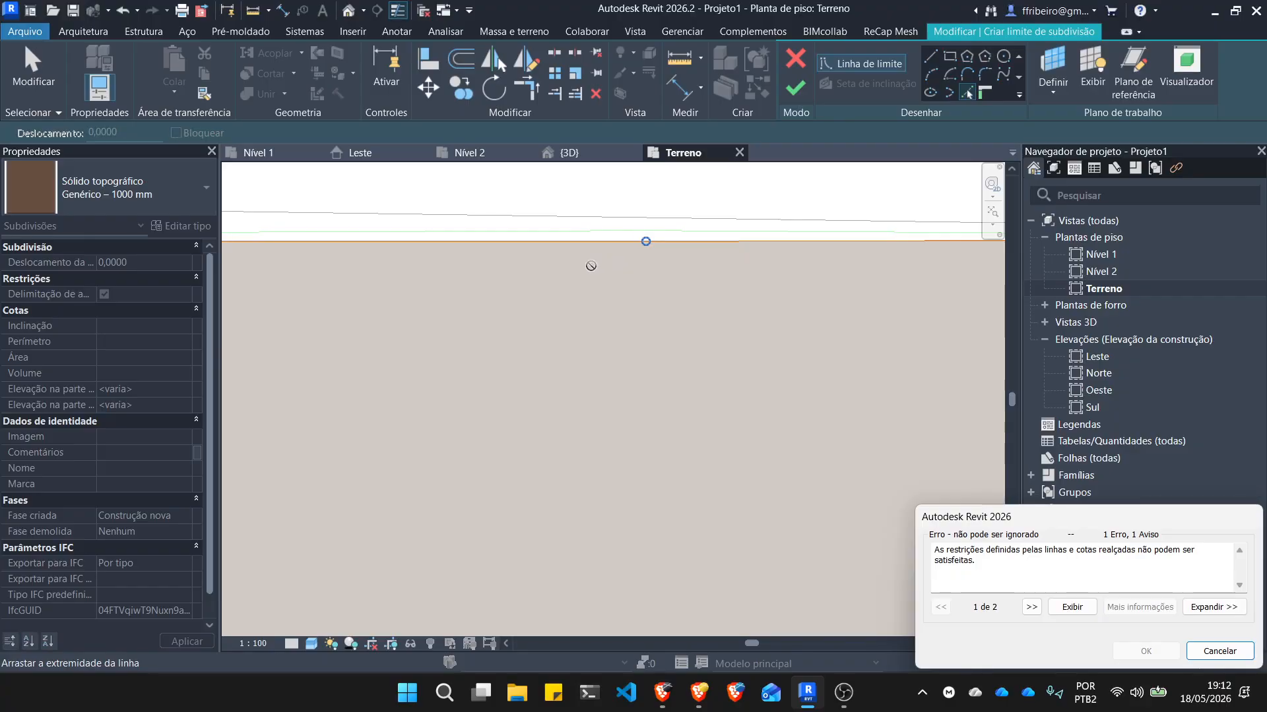
click(1219, 651)
scroll(620, 343, down, 8)
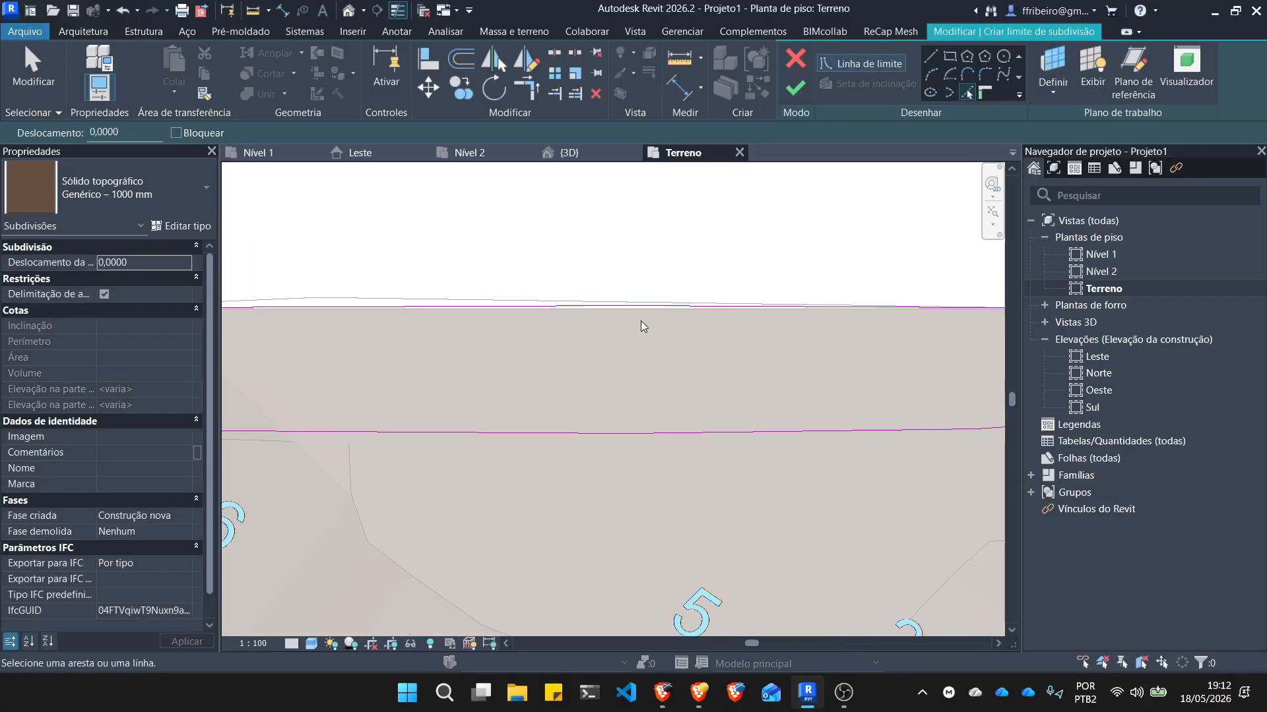
Try to finish the subdivision sketch, return to editing, and delete the overlapping line on the west outer boundary.
click(794, 88)
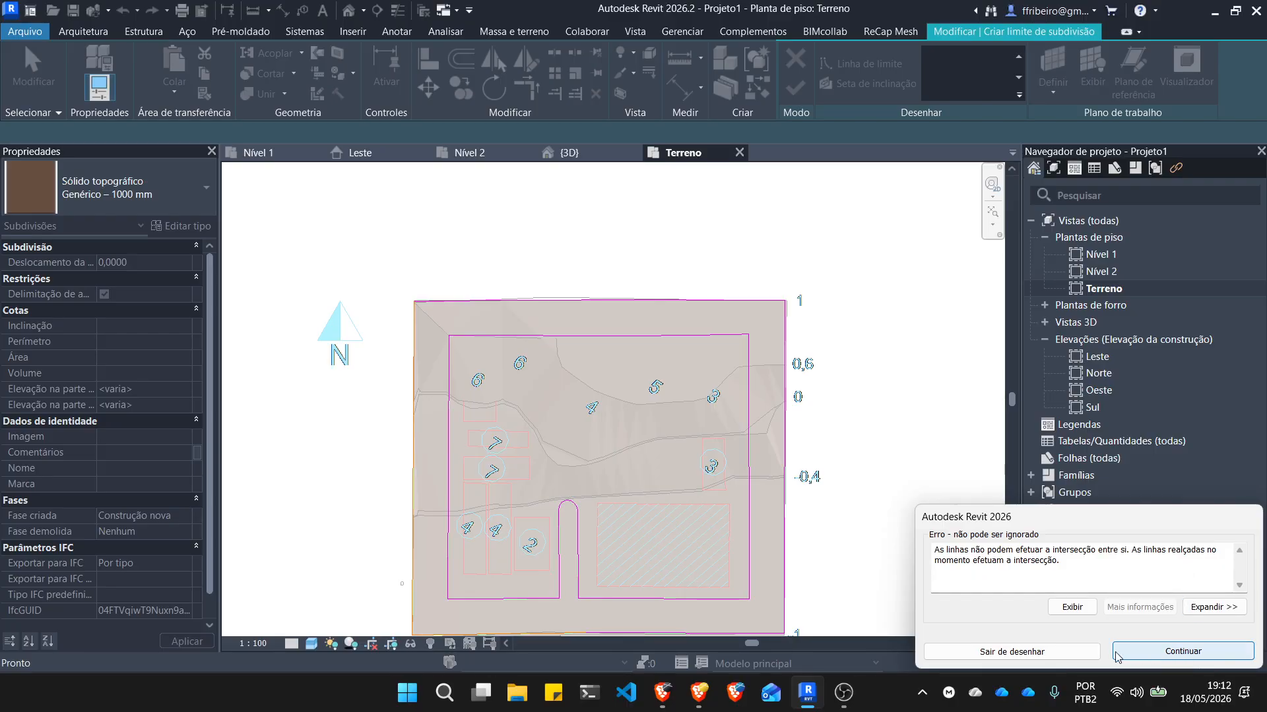
click(1165, 653)
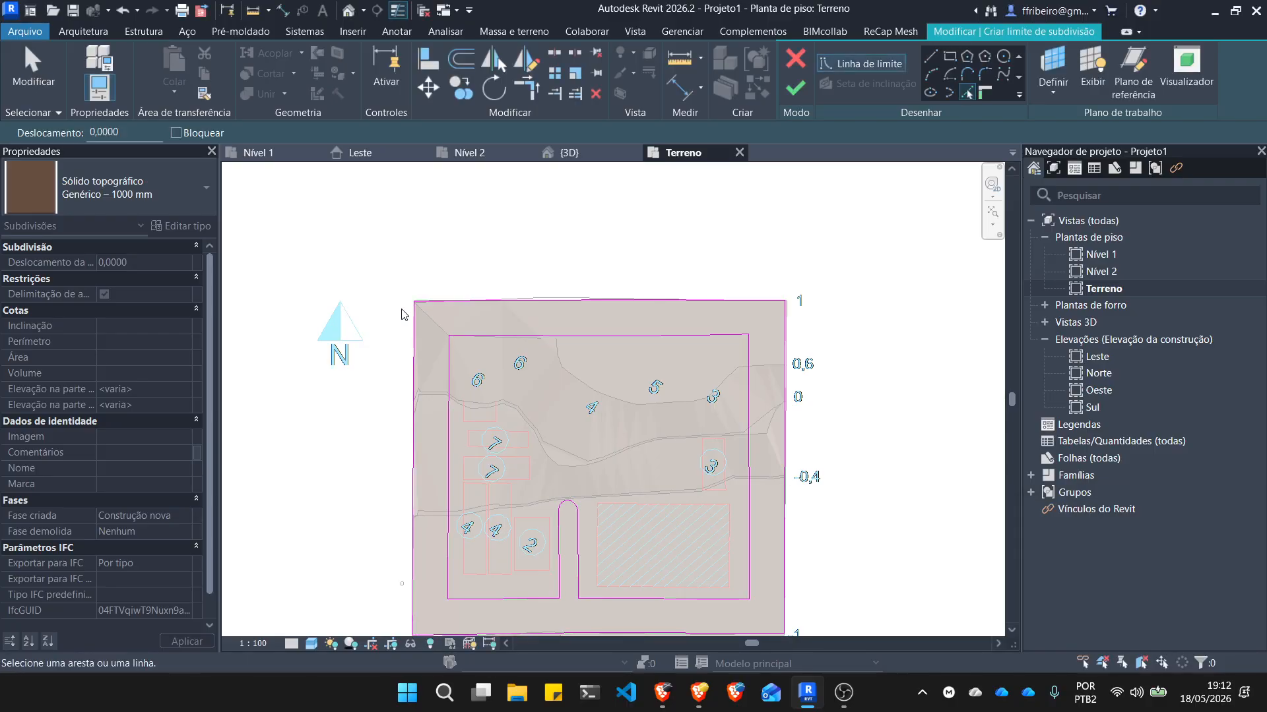
click(413, 340)
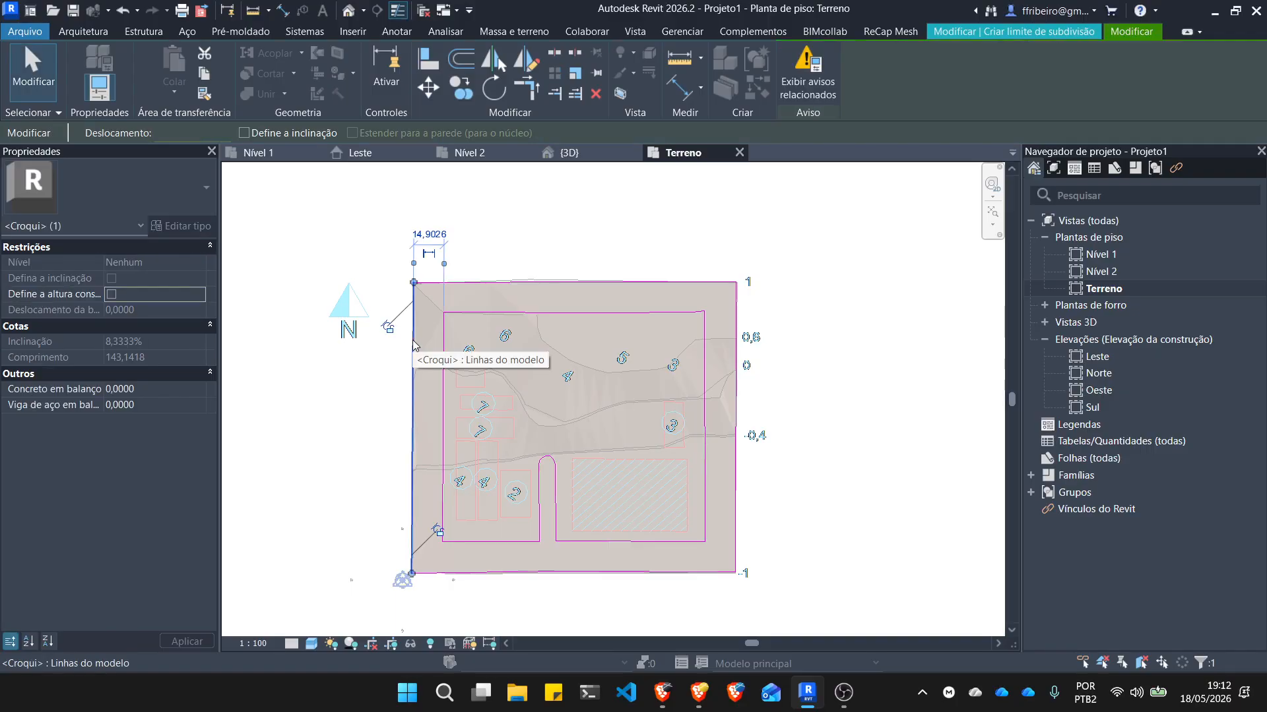
key(Escape)
click(410, 339)
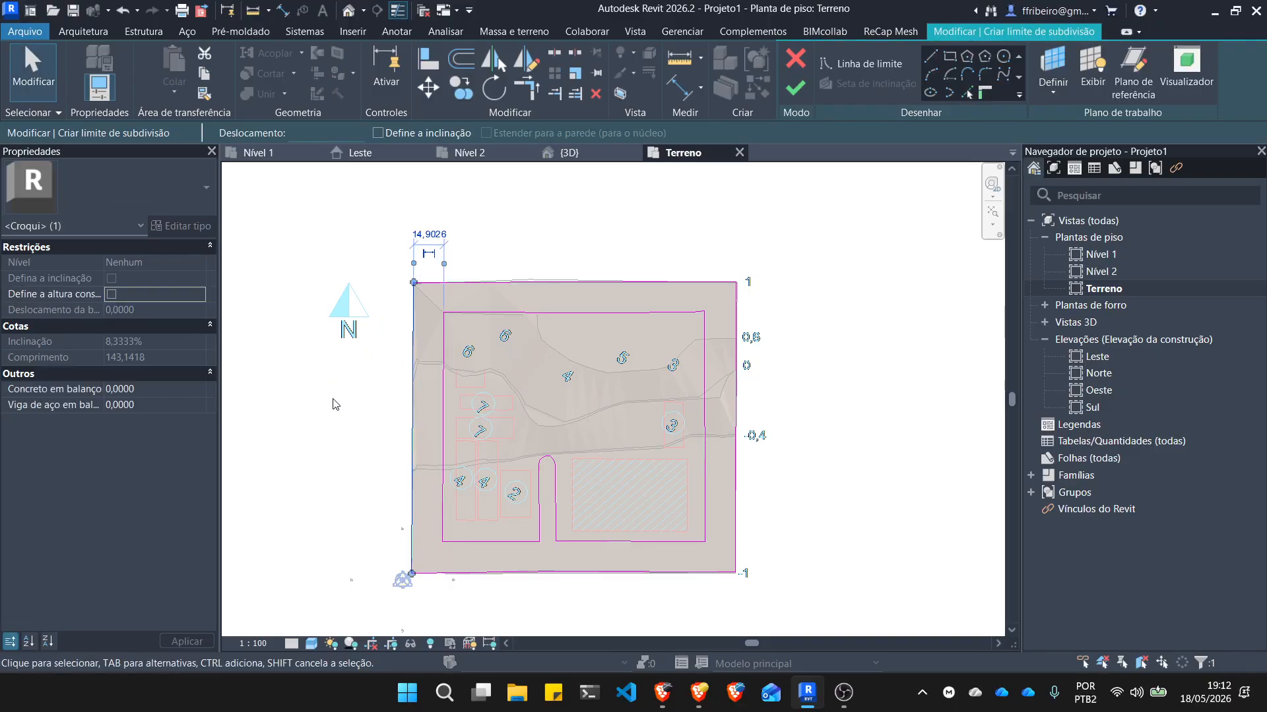
key(Escape)
scroll(379, 532, up, 3)
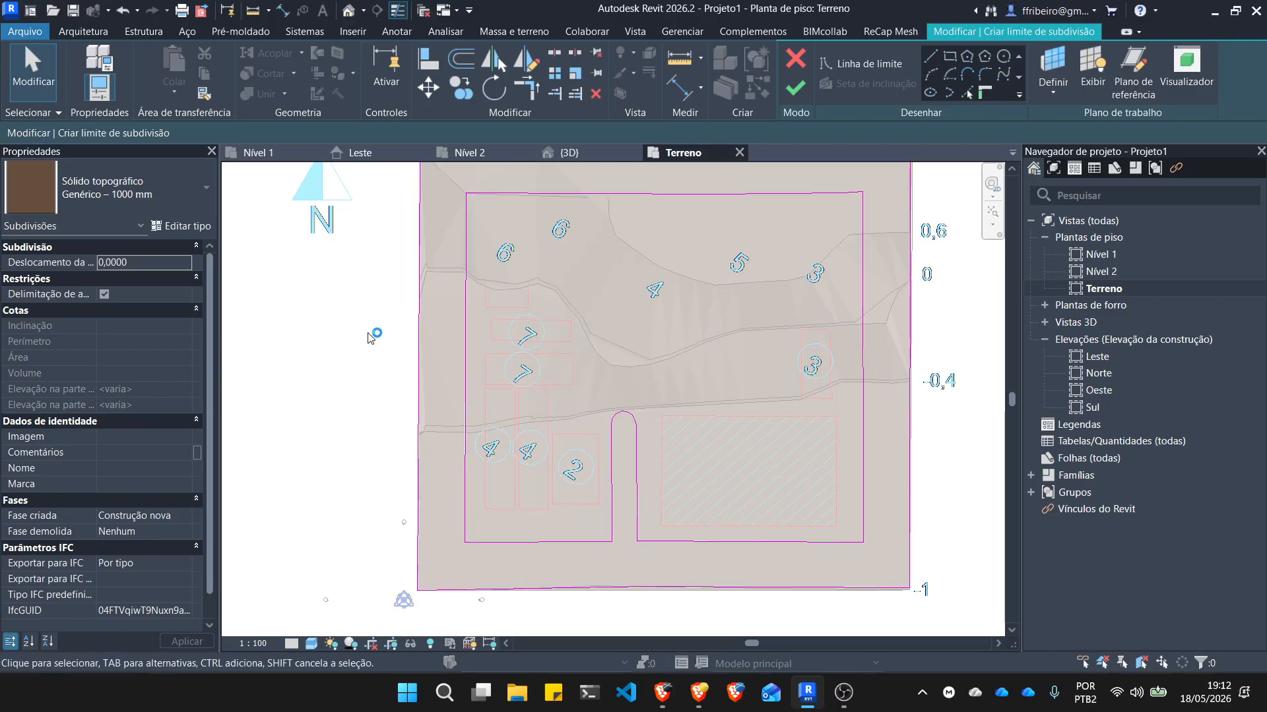
scroll(396, 396, down, 3)
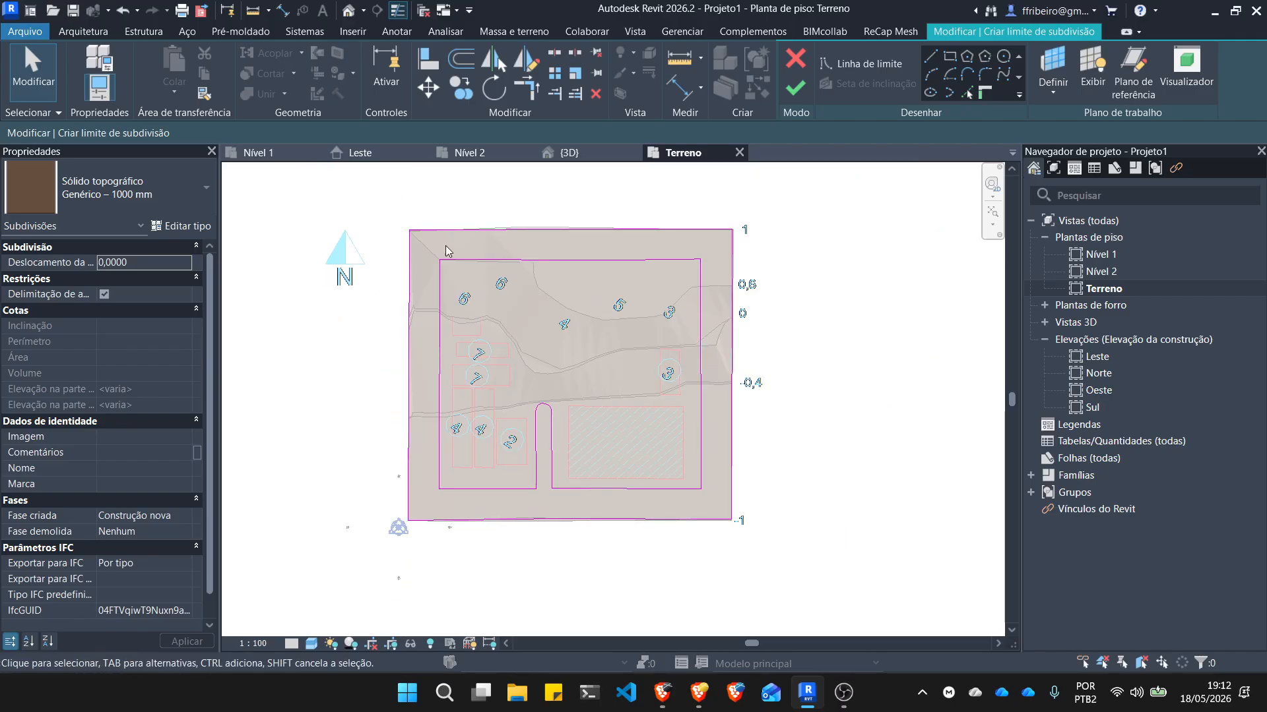
Finish the subdivision sketch, unjoin the conflicting elements, and clear the selection.
click(796, 88)
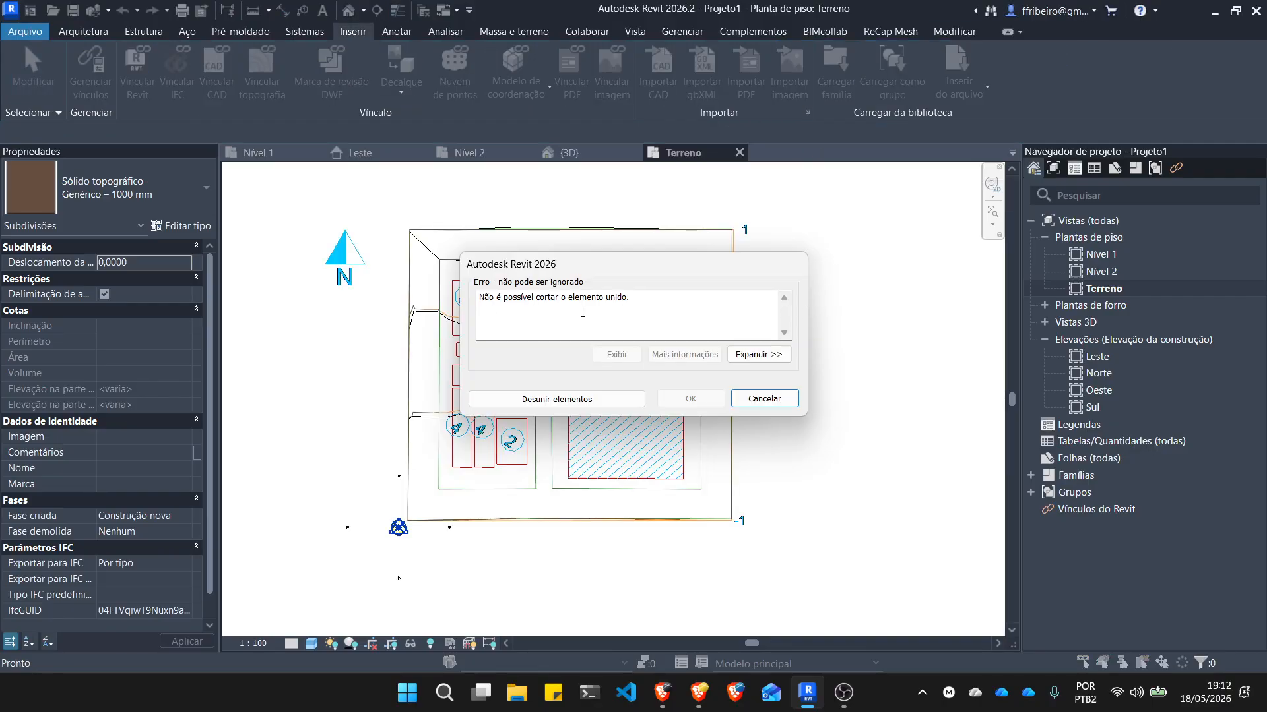
click(580, 404)
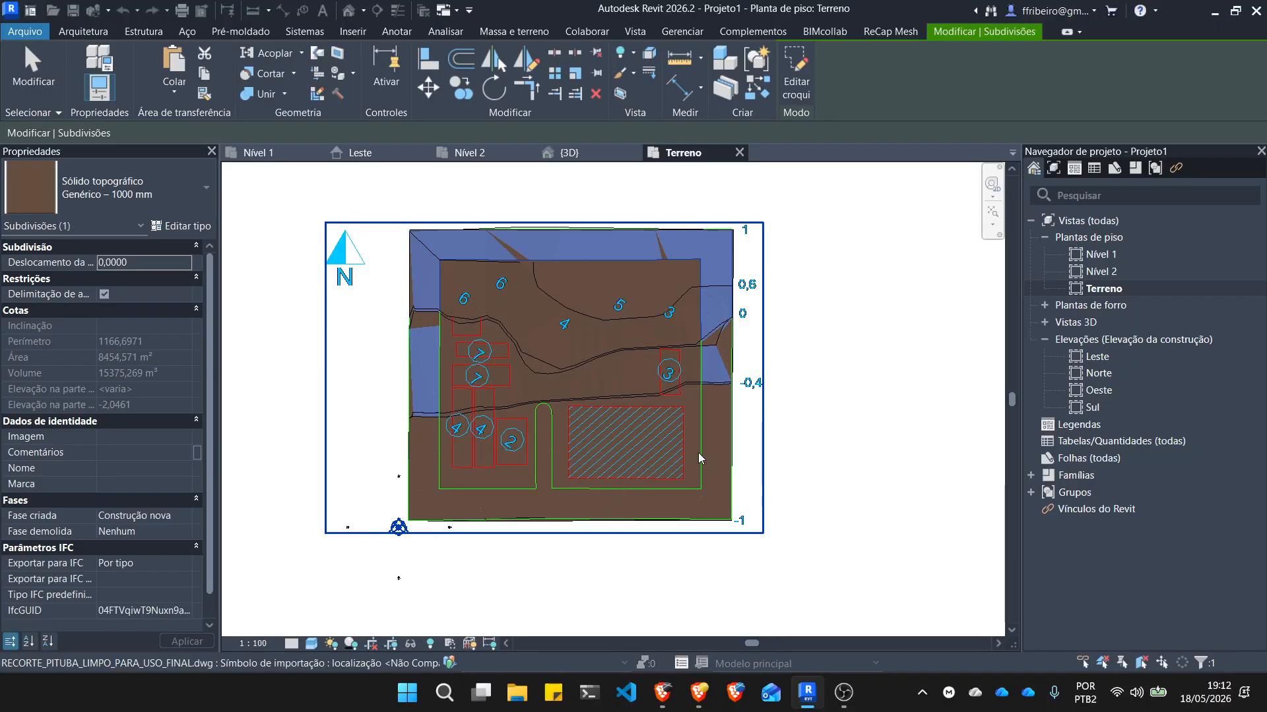
key(Escape)
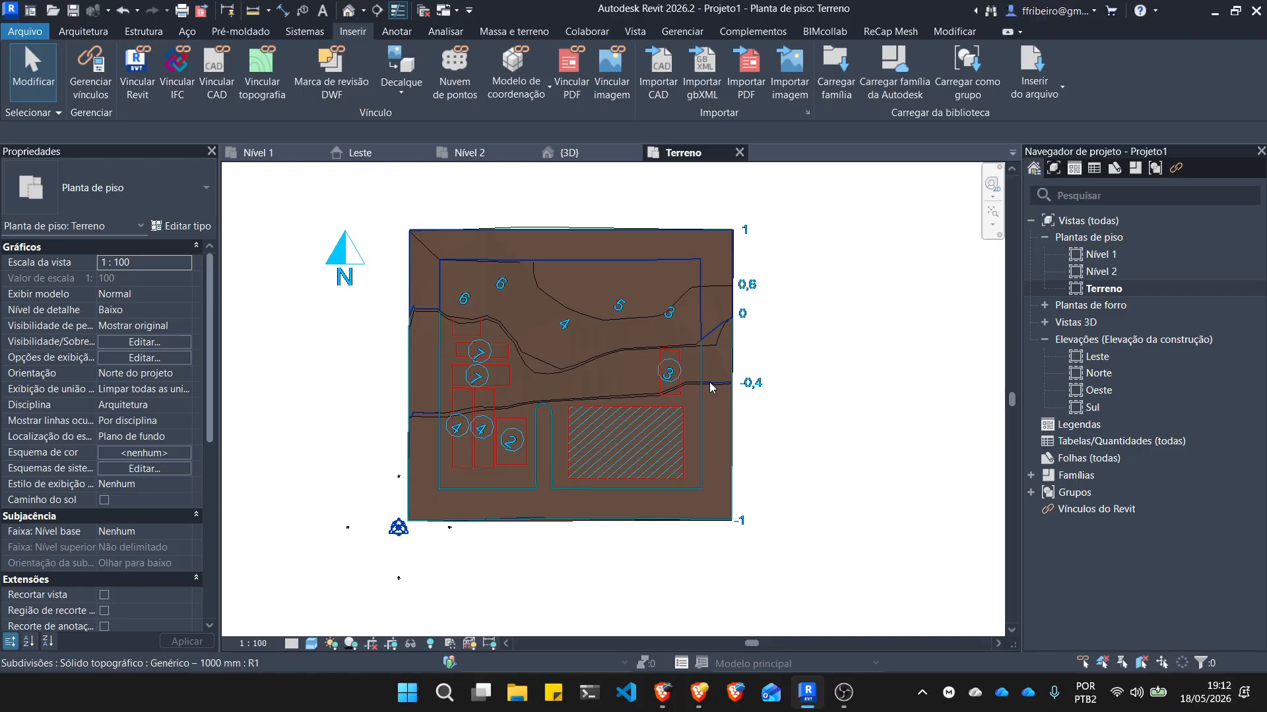
Duplicate the sidewalk subdivision's type as "Genérico – 1000 mm 2".
click(706, 389)
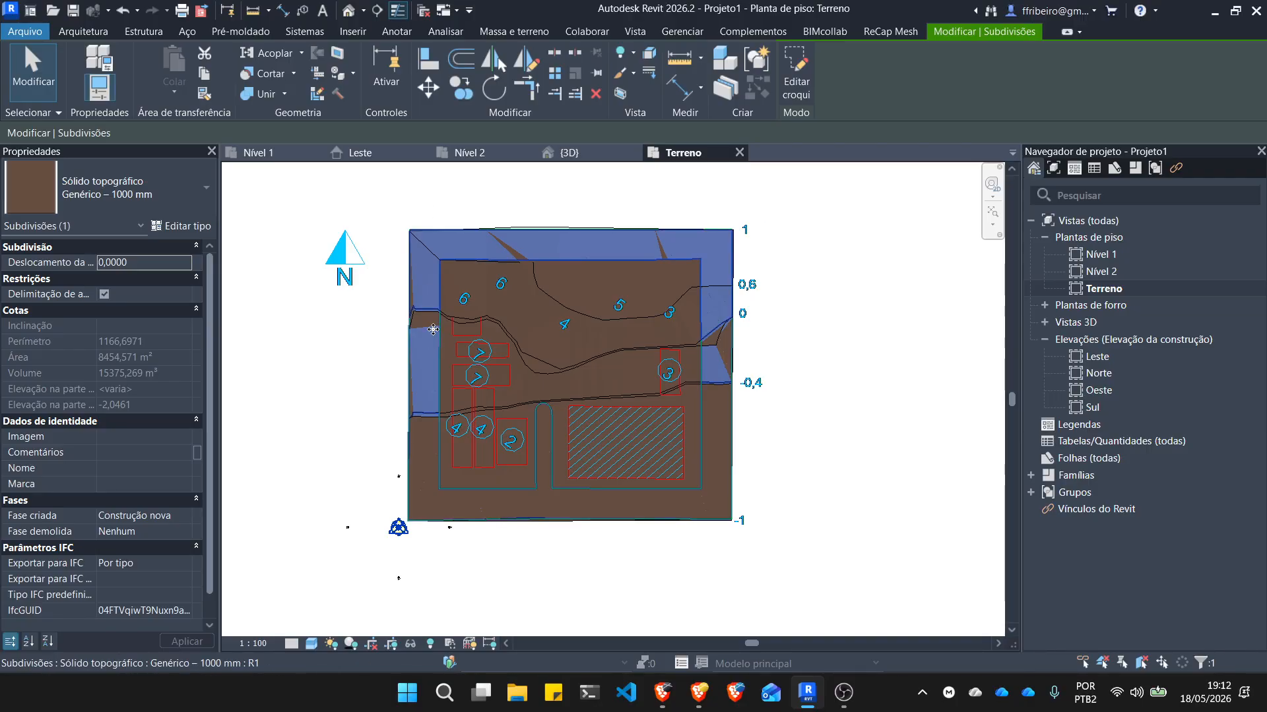
click(184, 227)
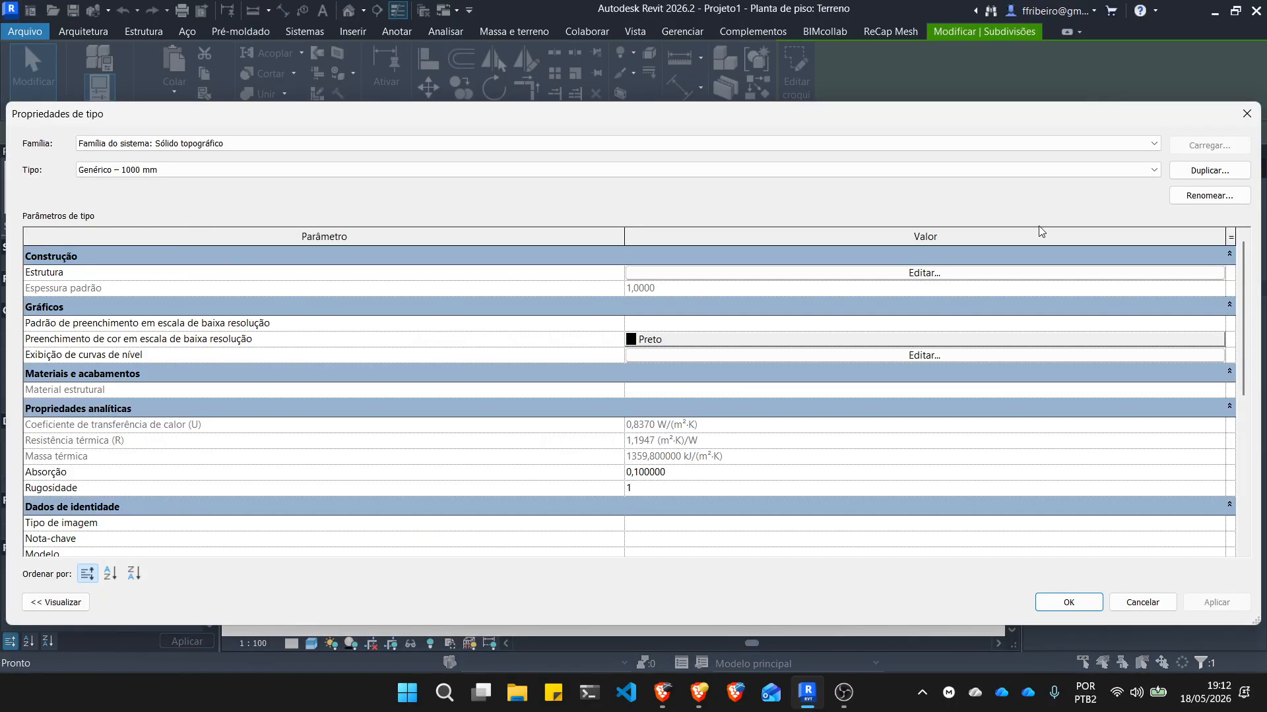
click(1217, 174)
click(639, 357)
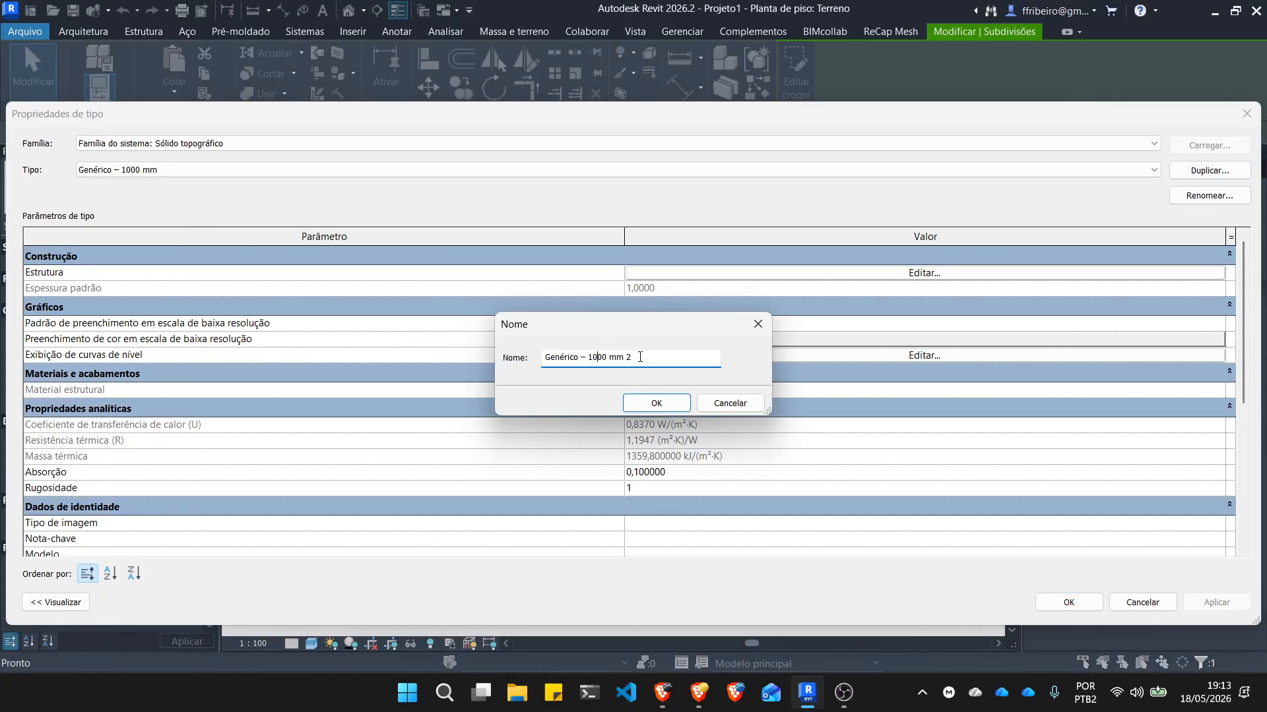
click(660, 400)
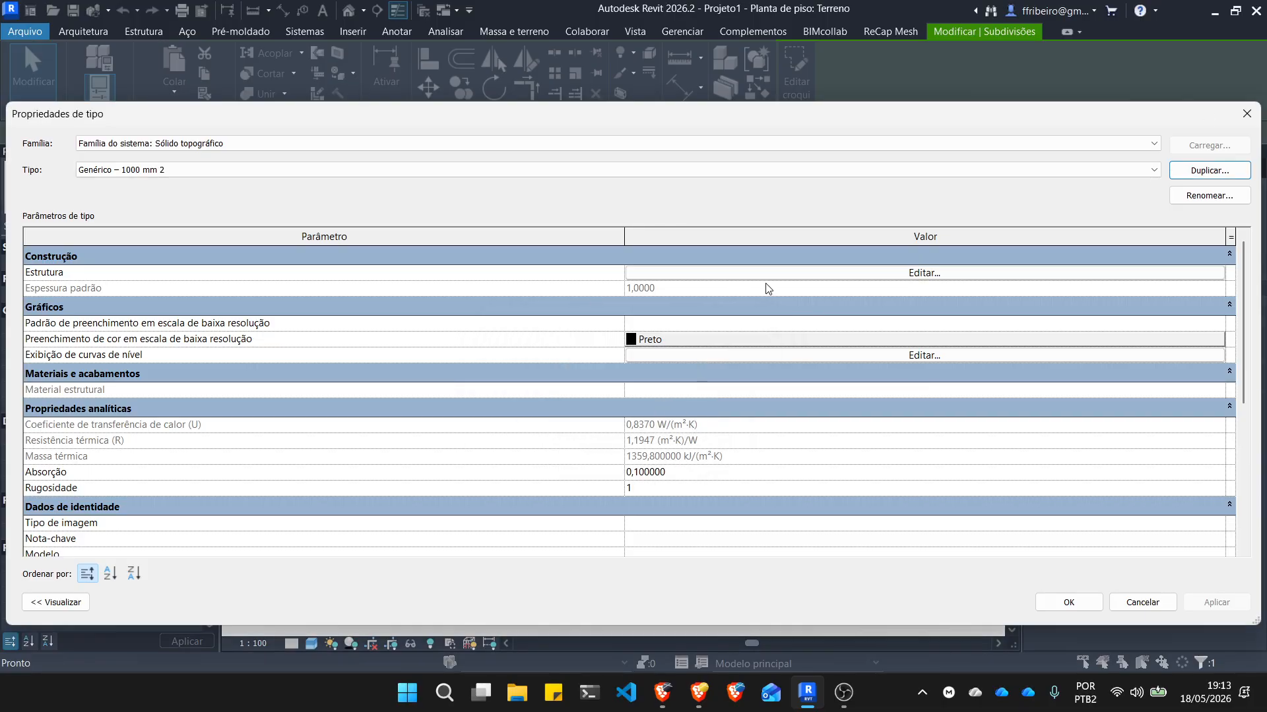
Search the materials for "concreto", assign "Asfalto, Pavimento, Cinza claro" to the new type's structure layer, and apply the type changes.
click(851, 271)
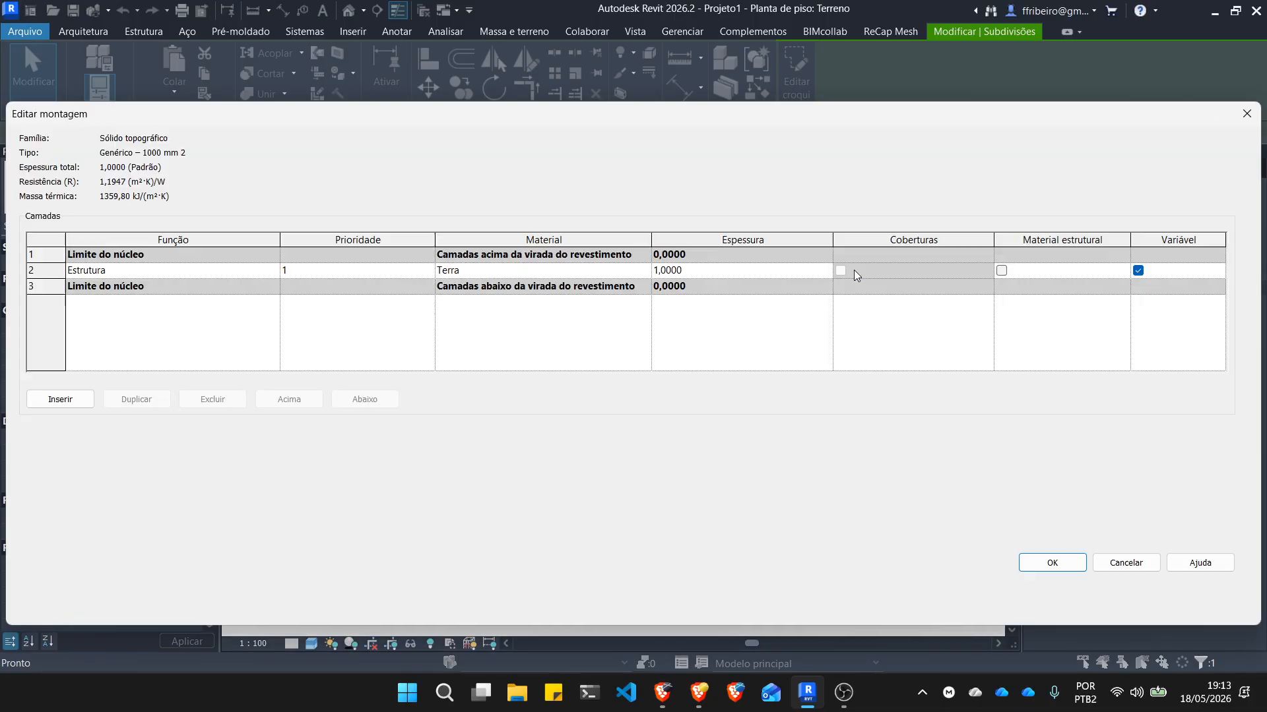
click(615, 272)
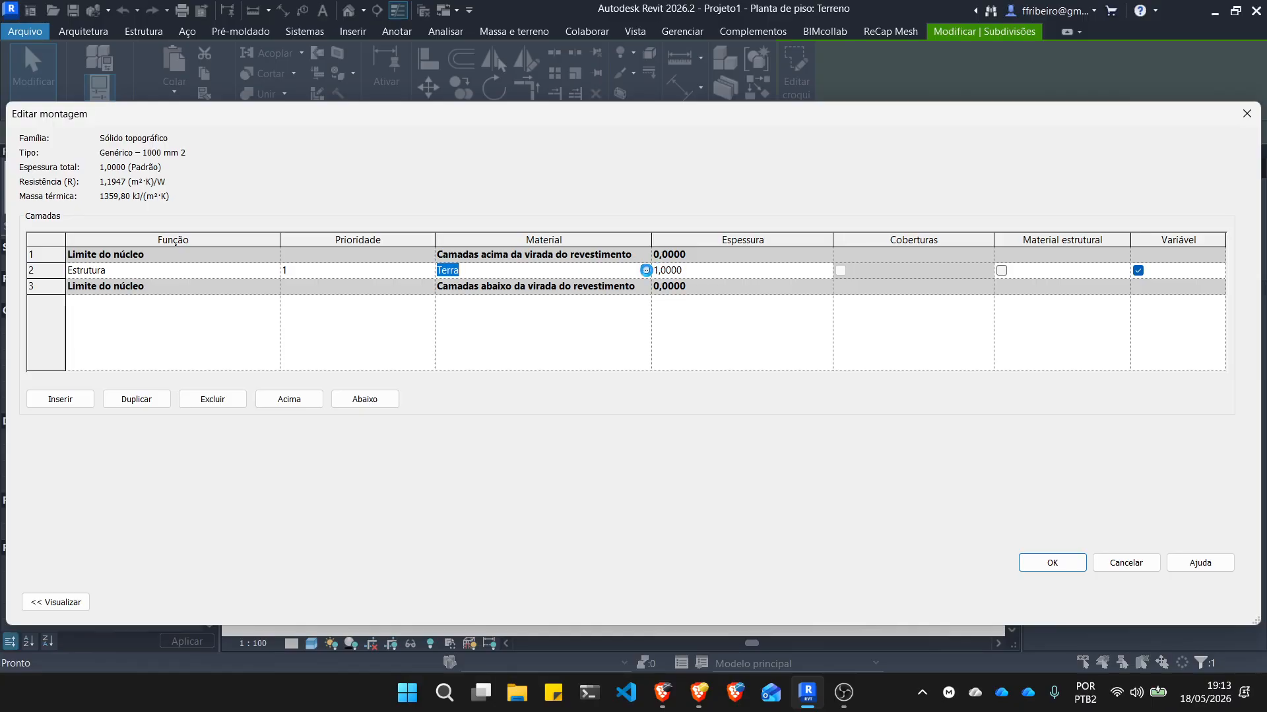
click(646, 270)
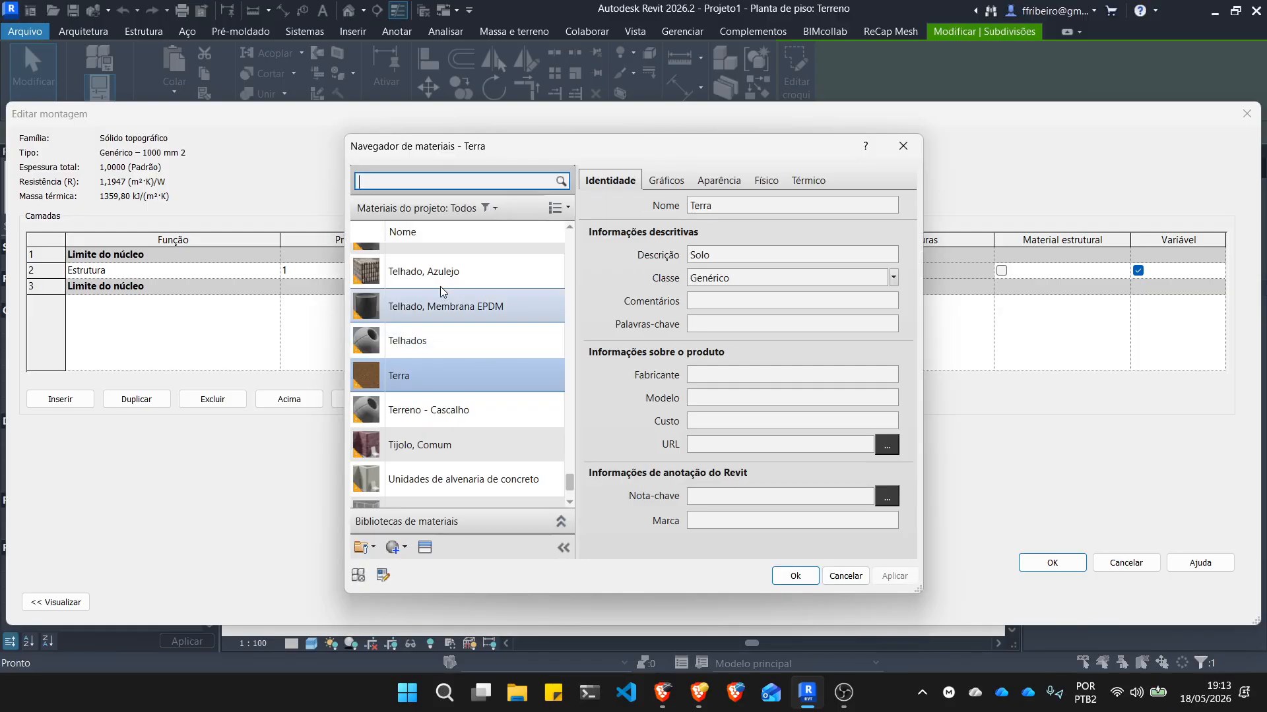
scroll(467, 376, up, 5)
scroll(455, 372, up, 10)
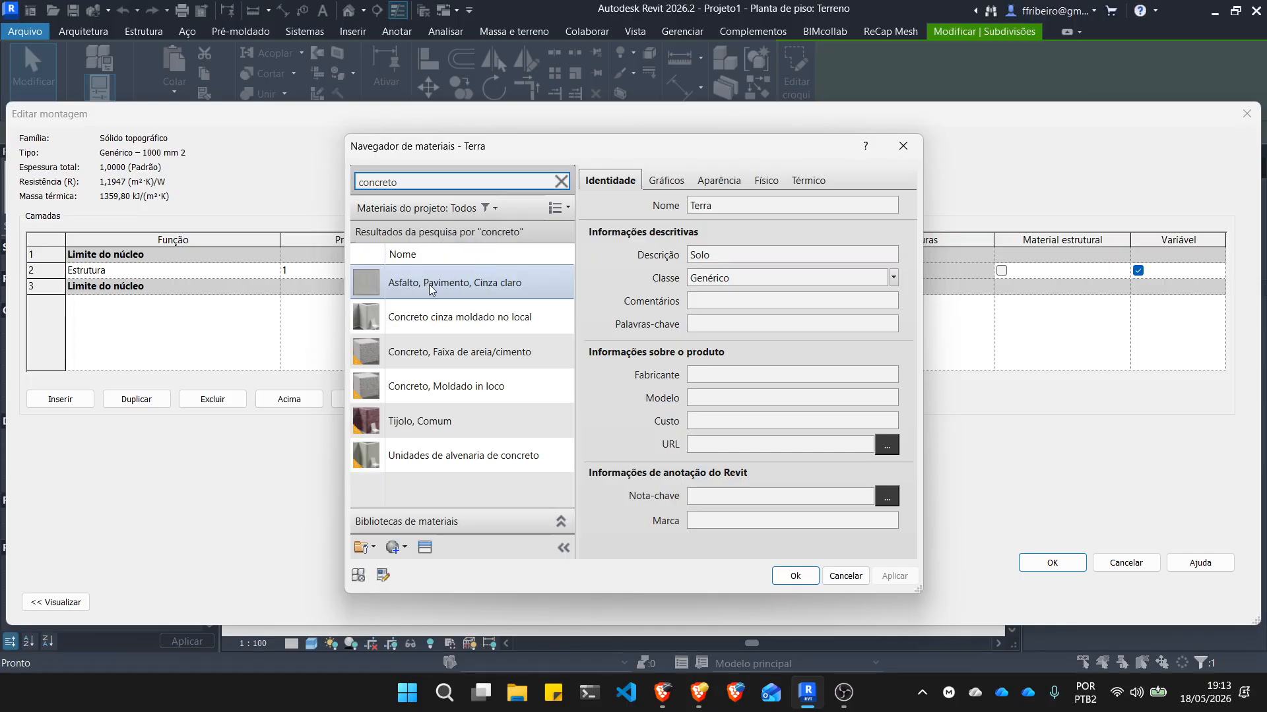
click(442, 282)
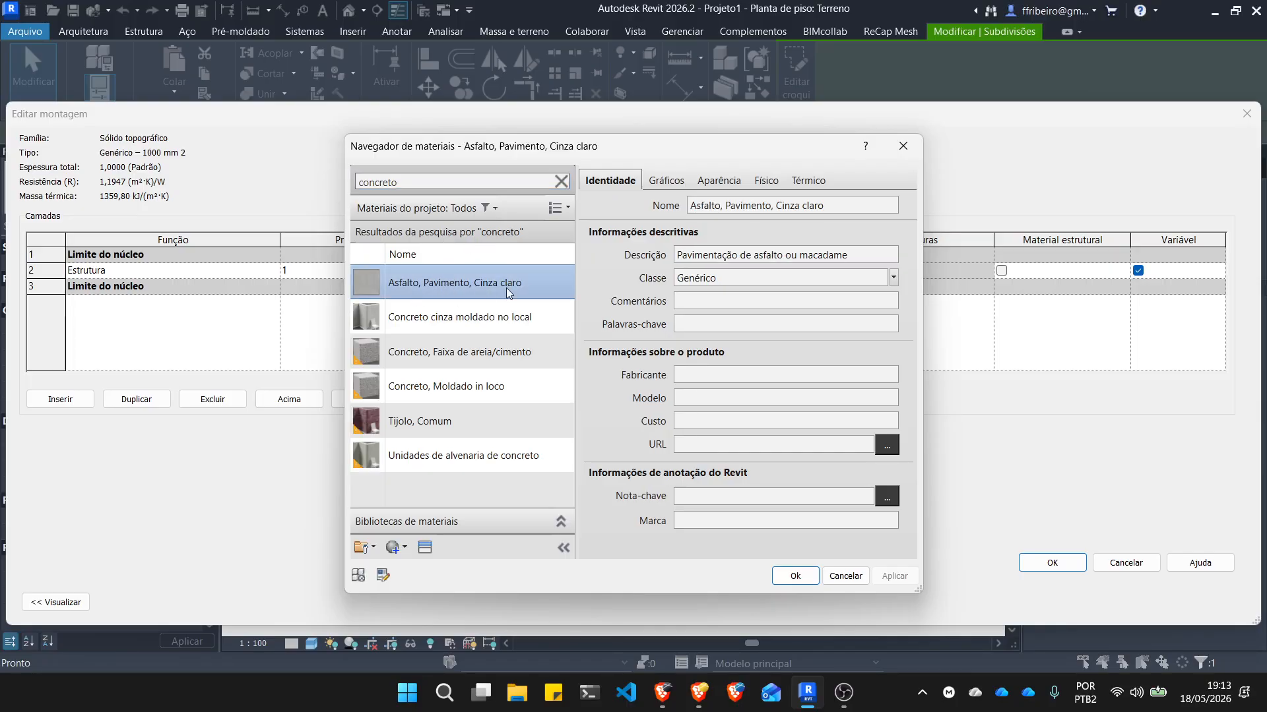
click(806, 578)
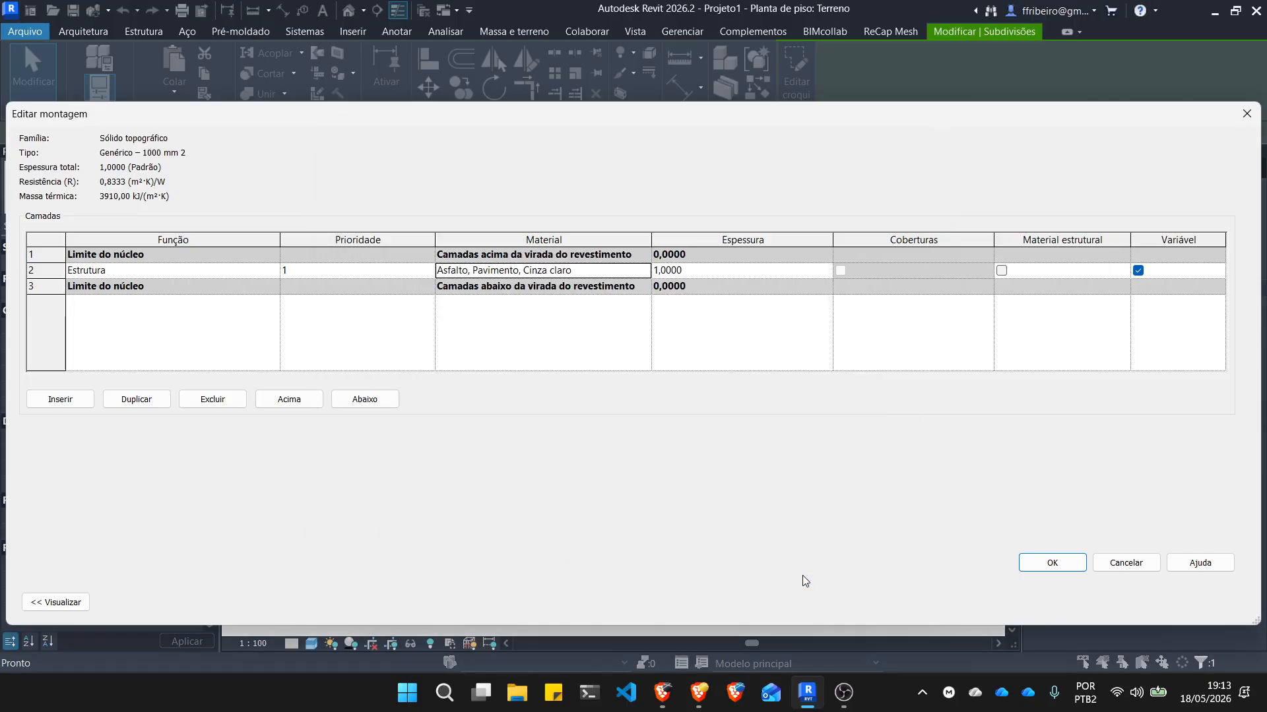
click(1066, 563)
click(1068, 603)
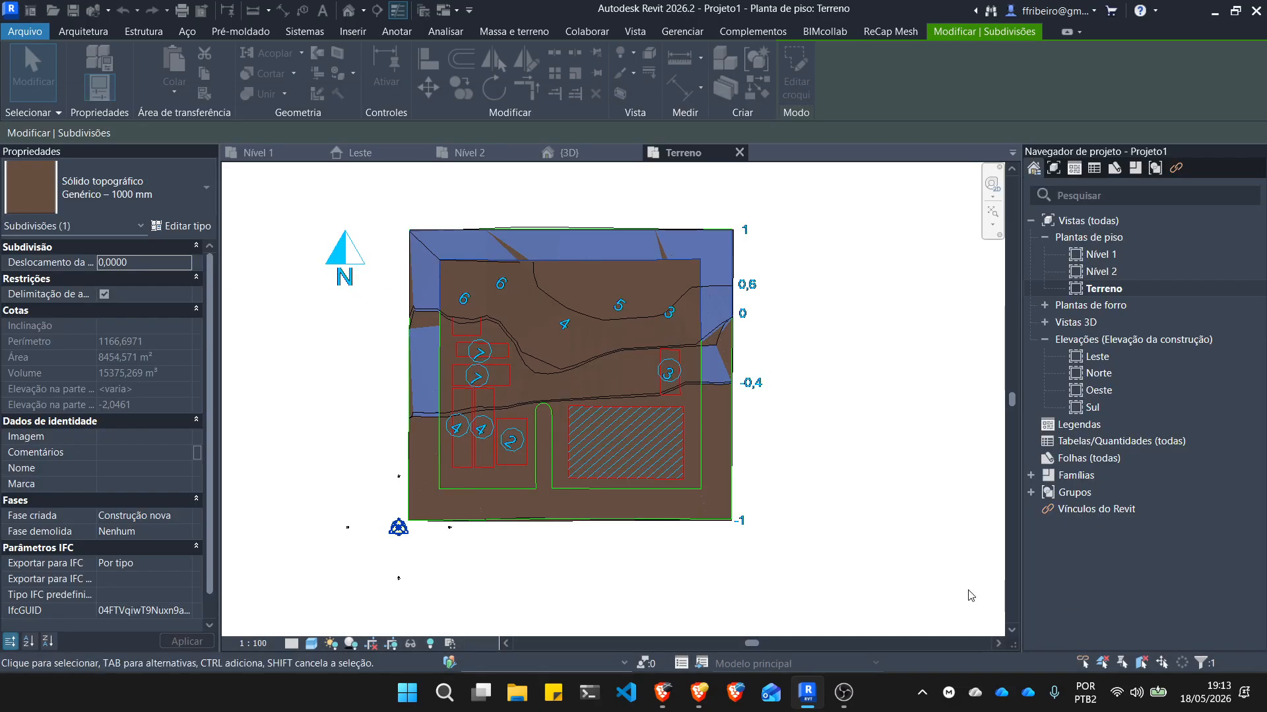
click(885, 573)
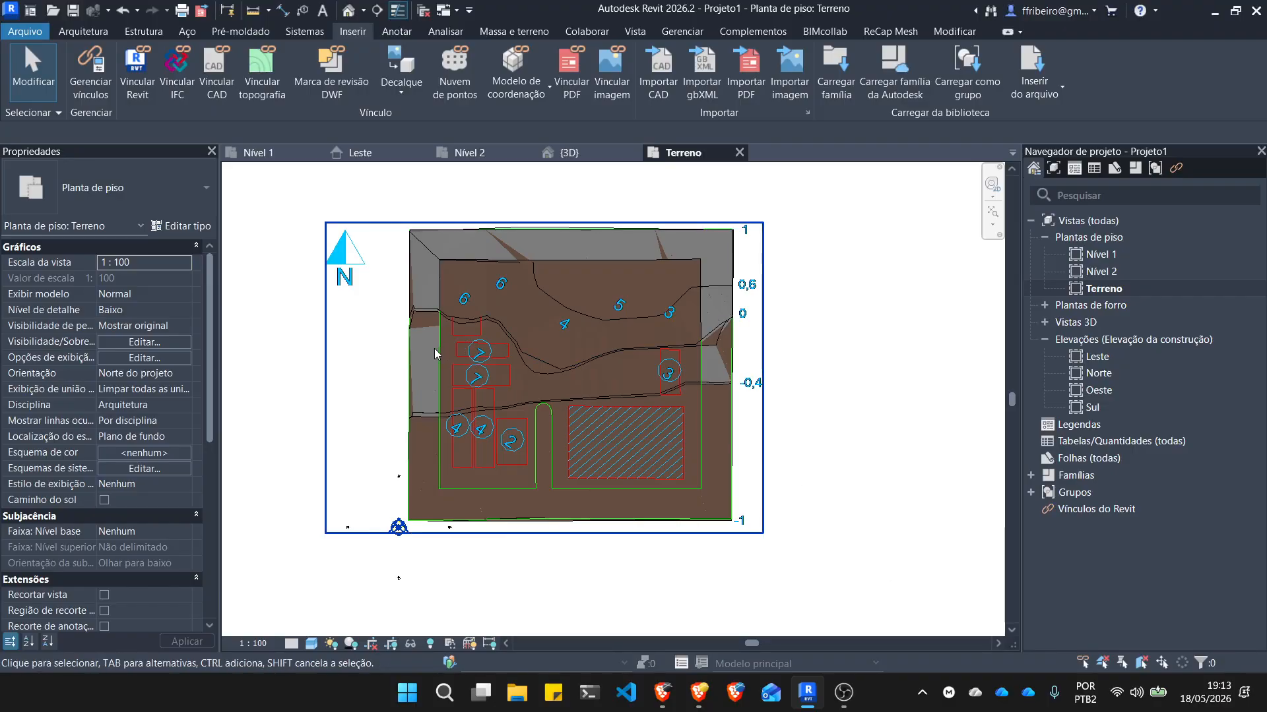
scroll(397, 247, up, 5)
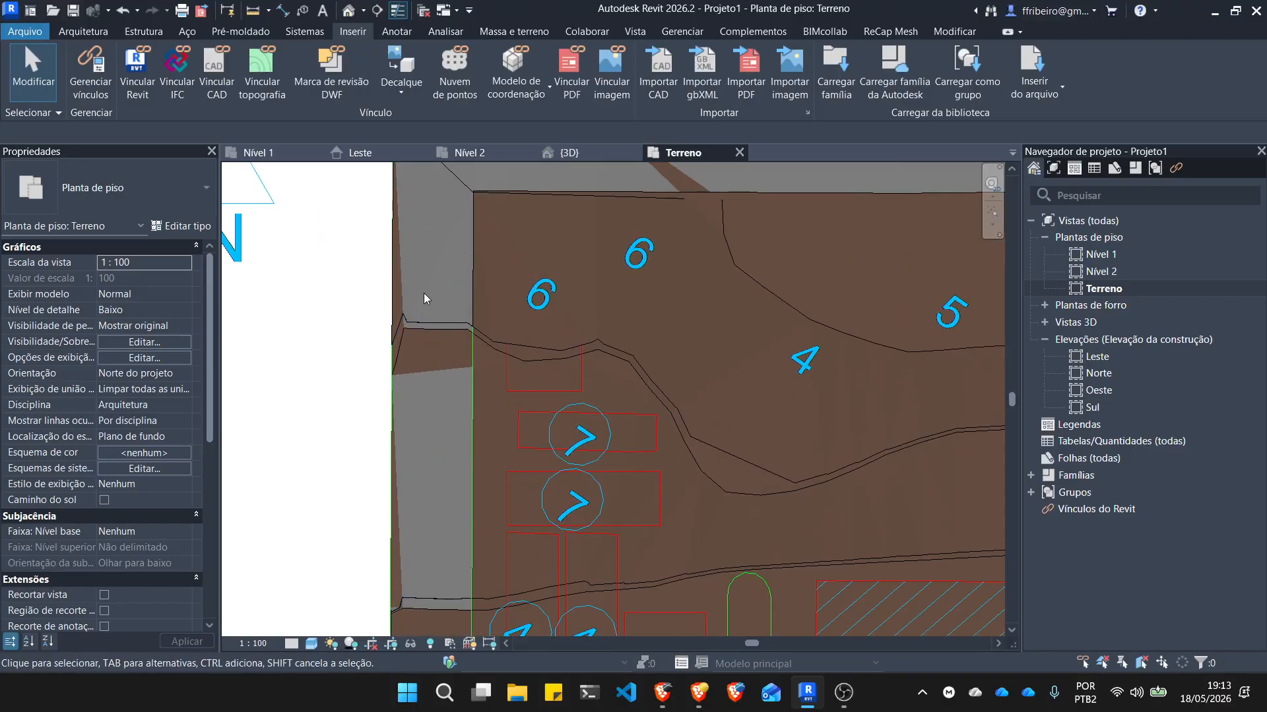
Open the {3D} view of the terrain and set its visual style to Sombreado.
scroll(424, 293, down, 4)
scroll(554, 283, up, 1)
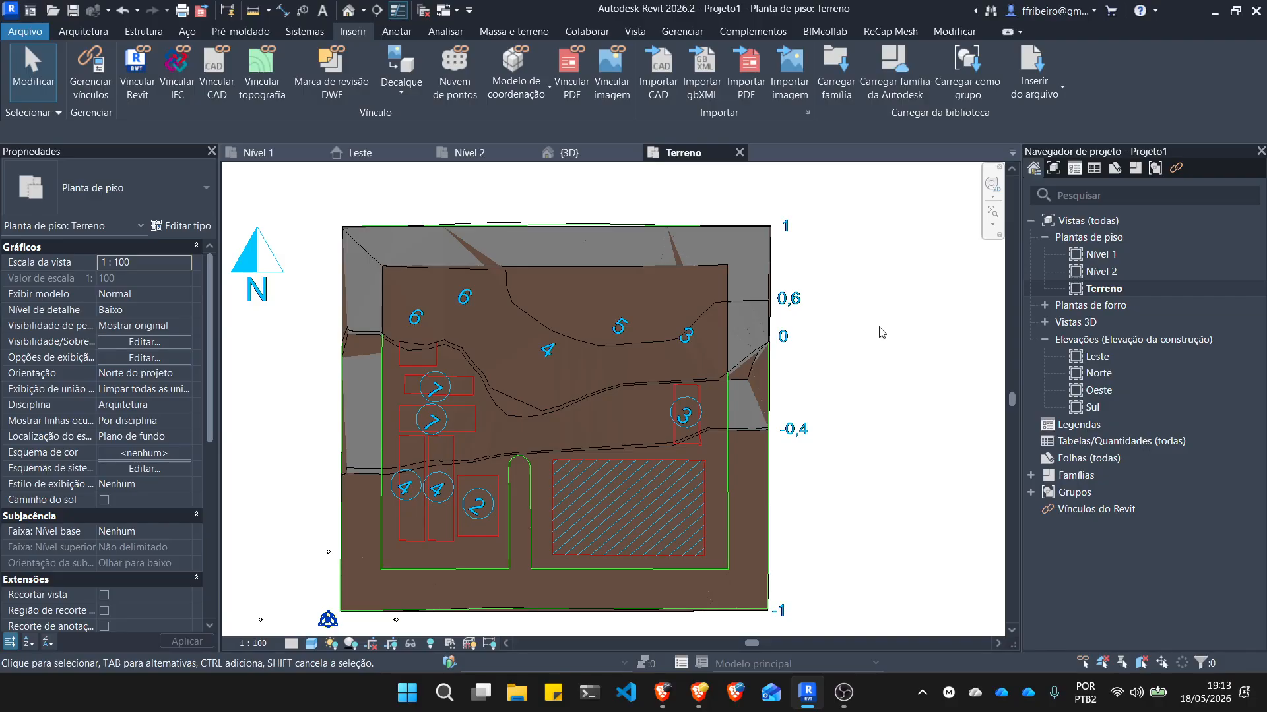
click(568, 153)
scroll(720, 338, down, 3)
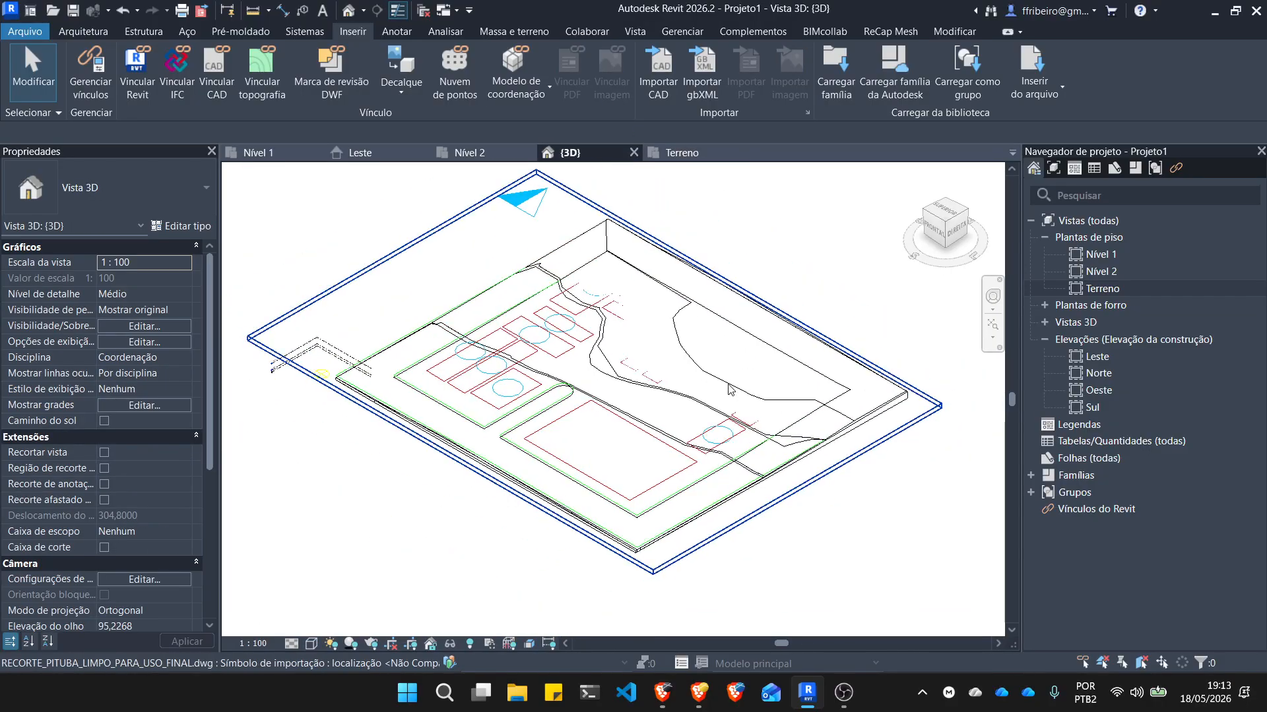
click(313, 648)
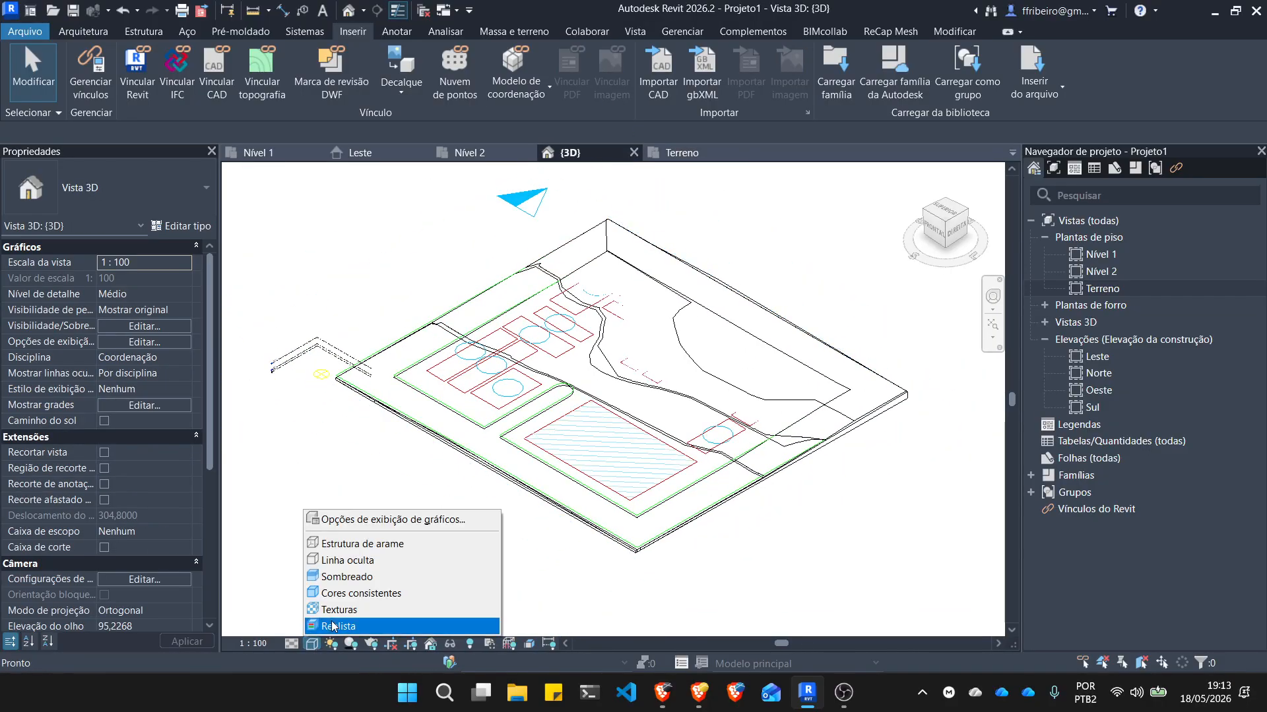
click(361, 582)
scroll(552, 468, up, 3)
scroll(552, 469, down, 1)
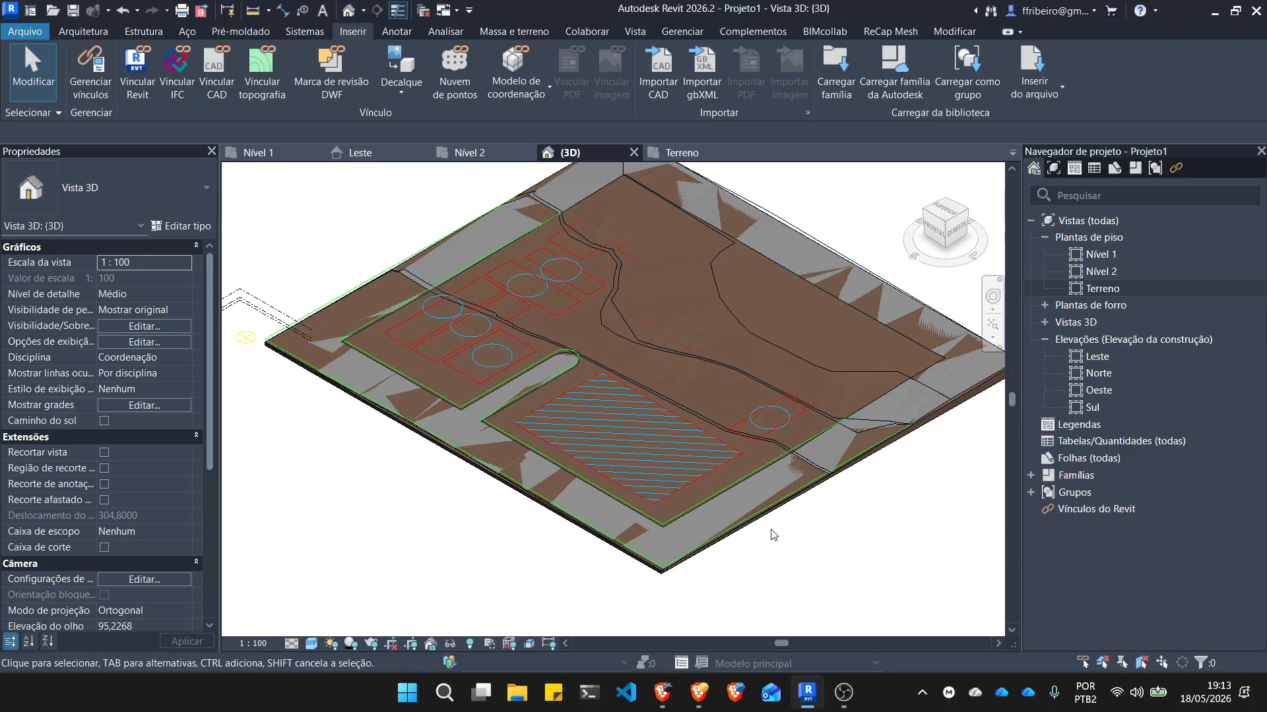
Delete the Genérico – 1000 mm 2 subdivision that runs around the terrain's perimeter in the 3D view.
scroll(811, 511, up, 2)
scroll(820, 417, down, 5)
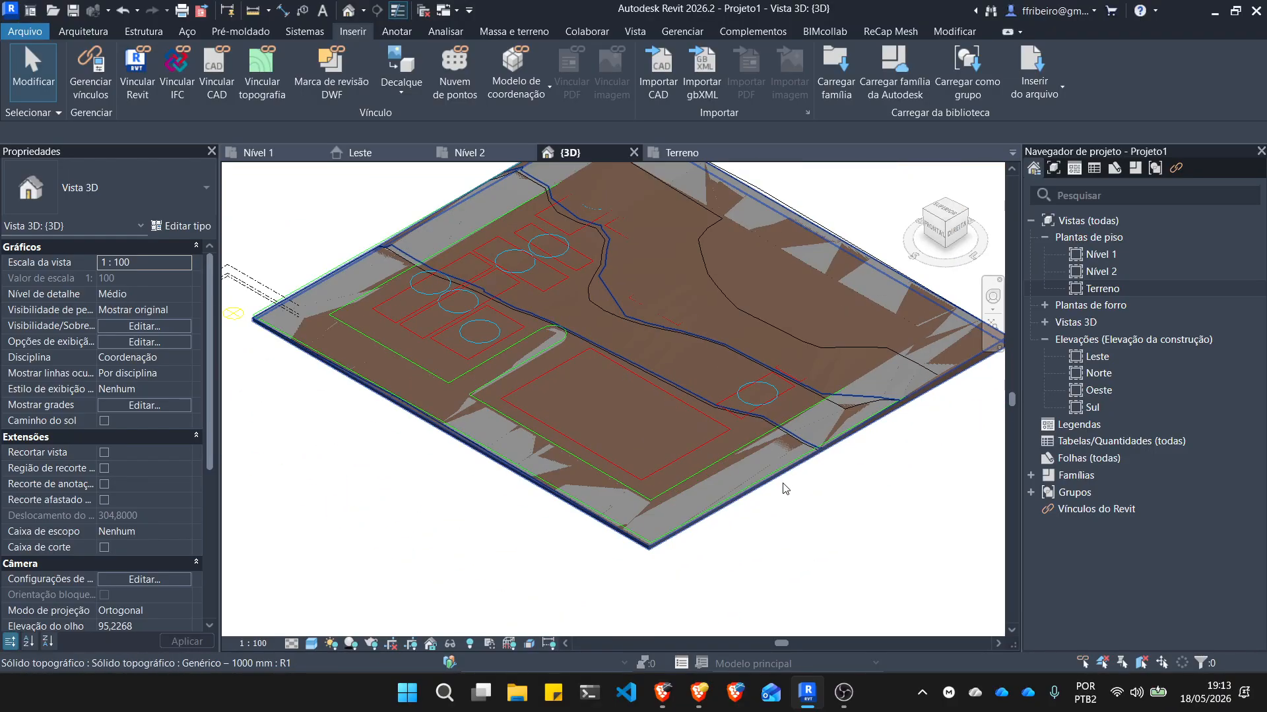
scroll(727, 304, up, 2)
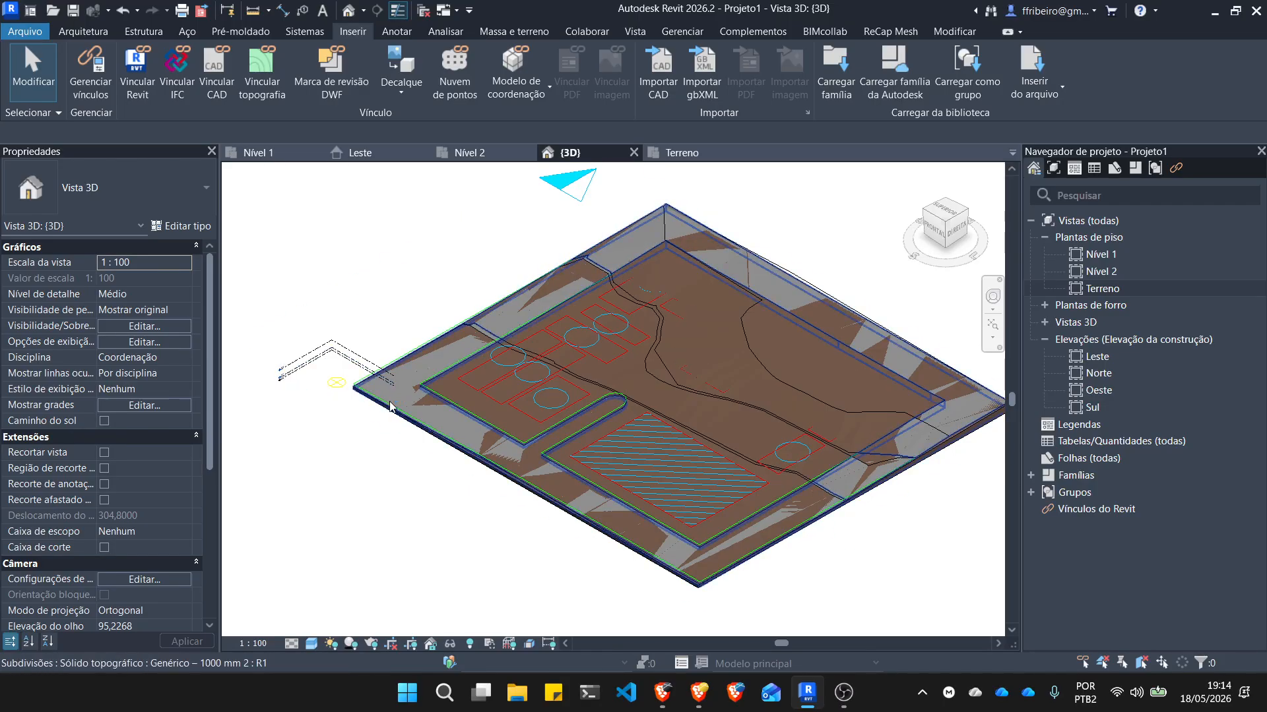
click(500, 341)
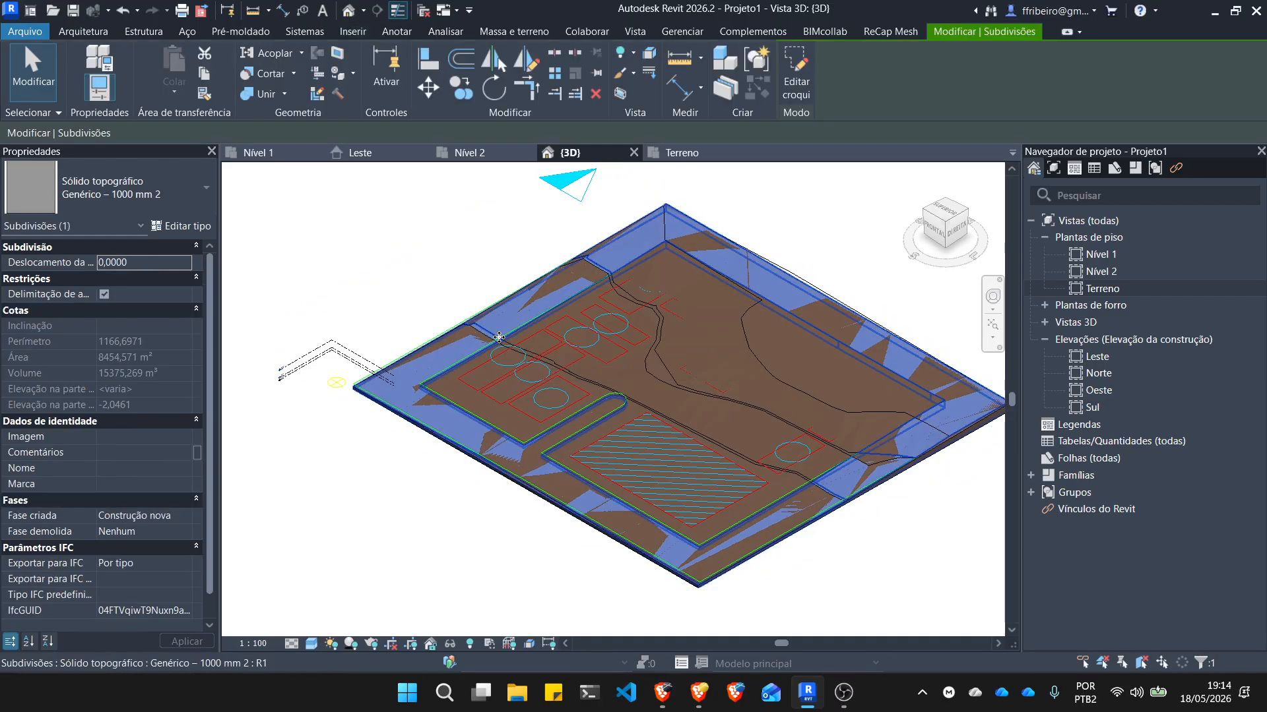
key(Escape)
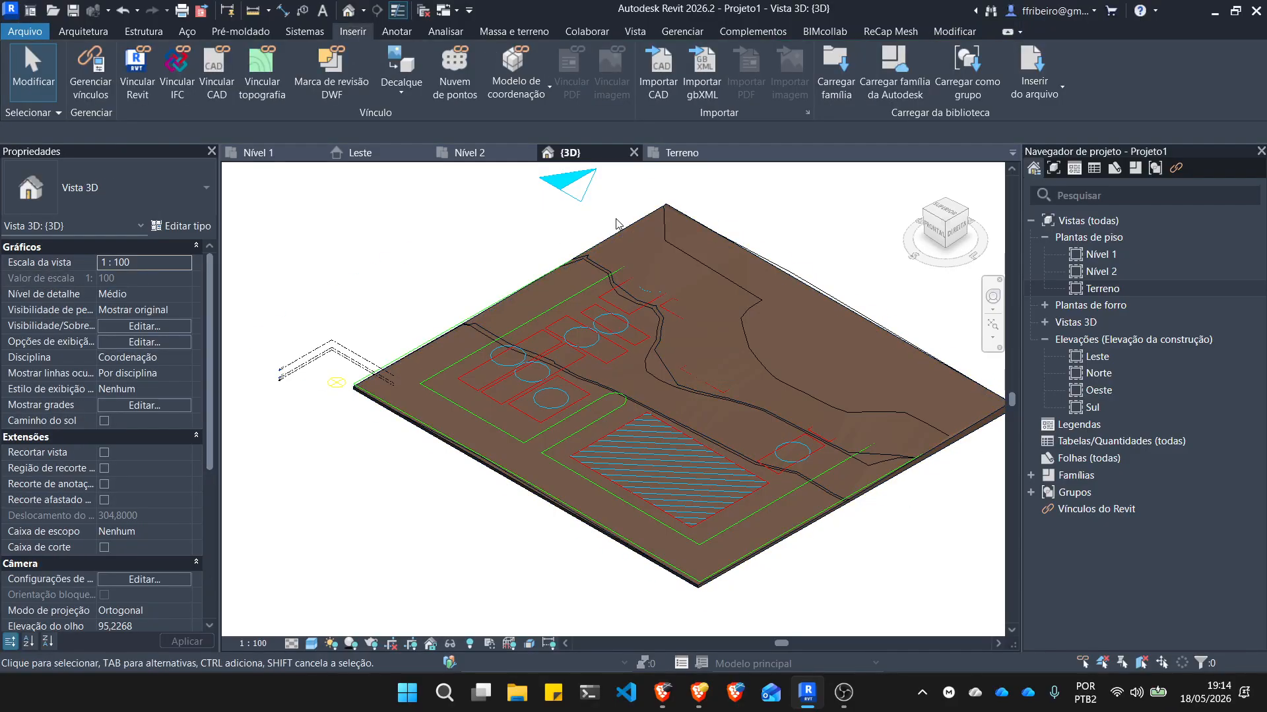
scroll(409, 406, up, 6)
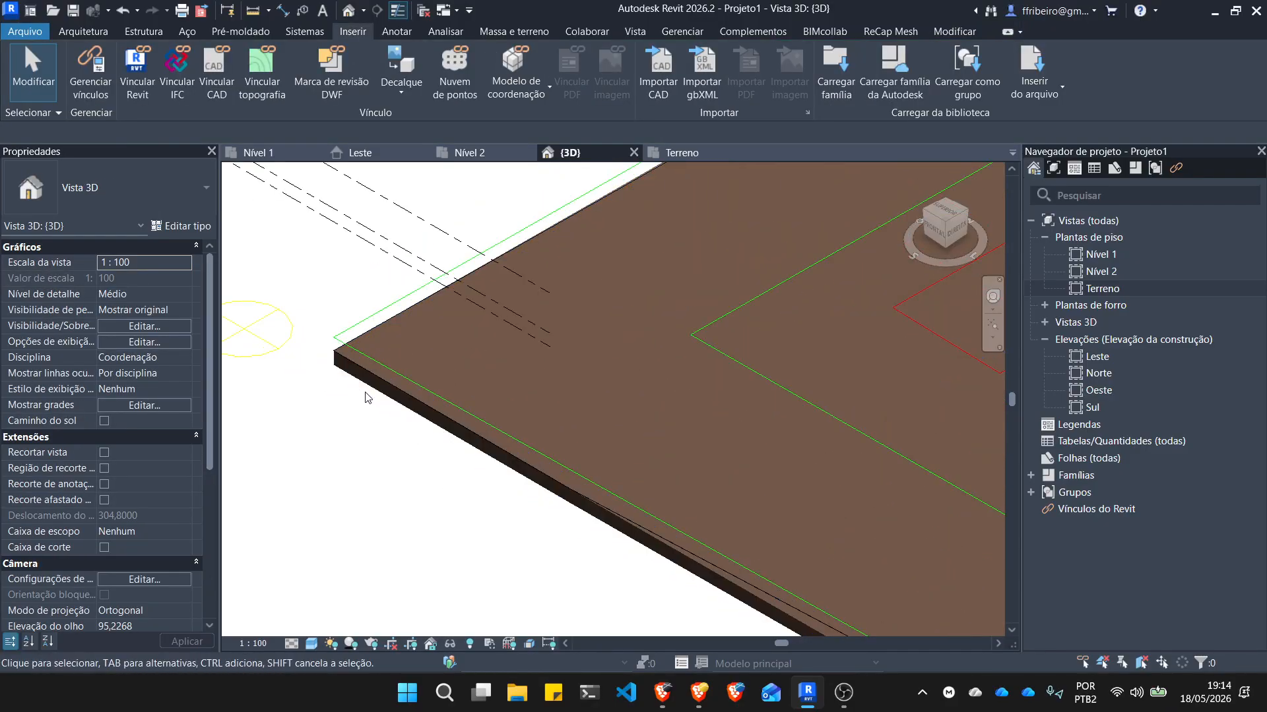
scroll(367, 401, down, 7)
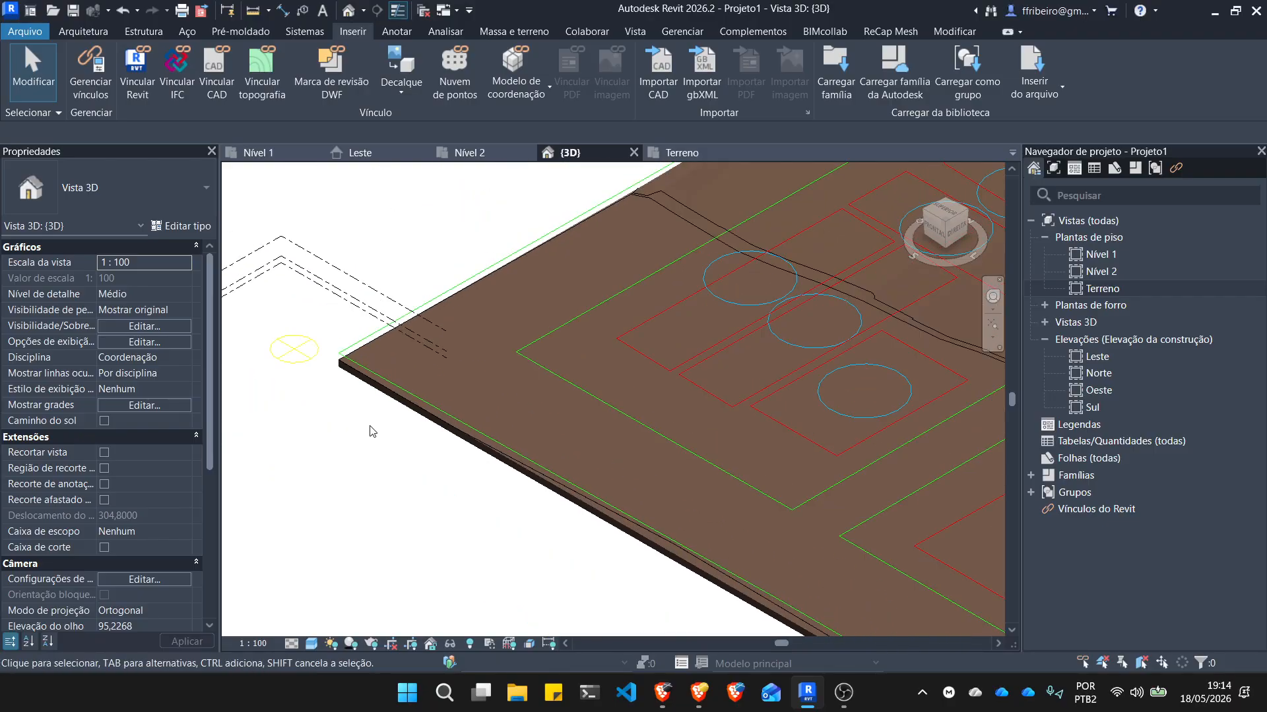
scroll(363, 396, up, 2)
scroll(370, 389, down, 7)
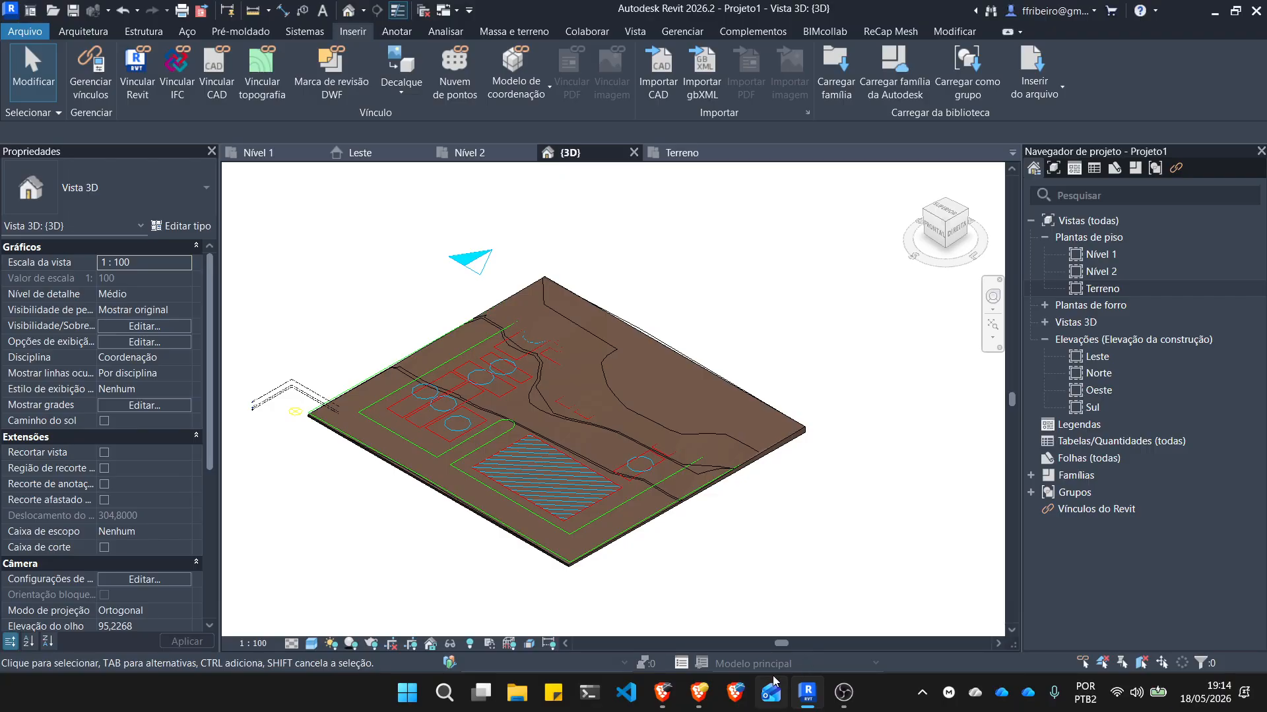
Switch to the exercise PDF in the Brave browser and review sections 5 and 6 on modelling buildings as masses and applying mass materials.
click(698, 693)
scroll(682, 431, down, 20)
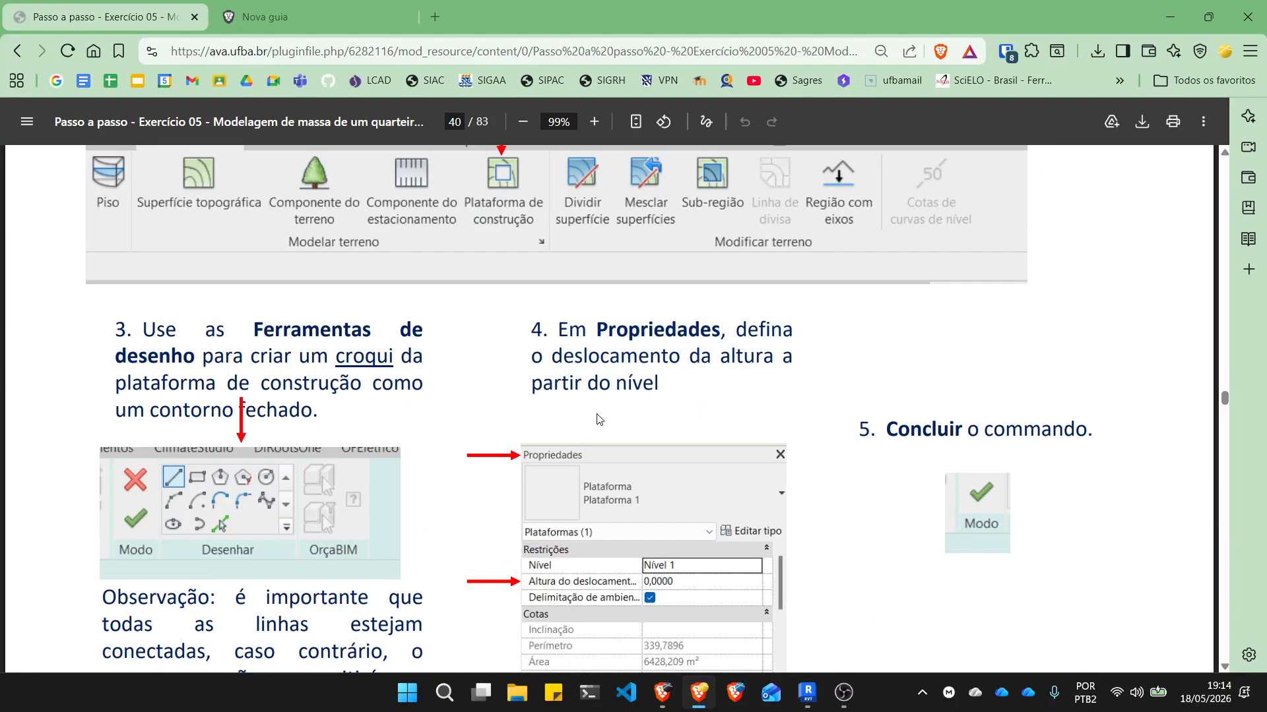
scroll(589, 413, down, 12)
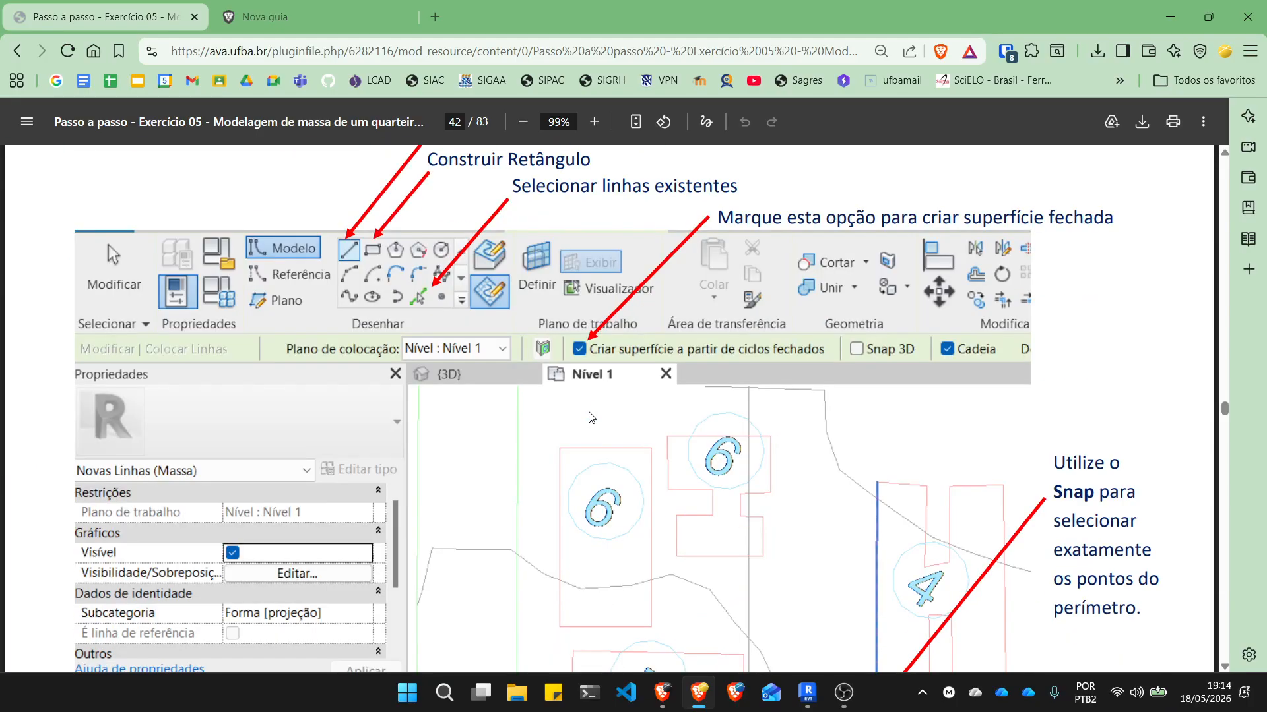
scroll(589, 414, down, 2)
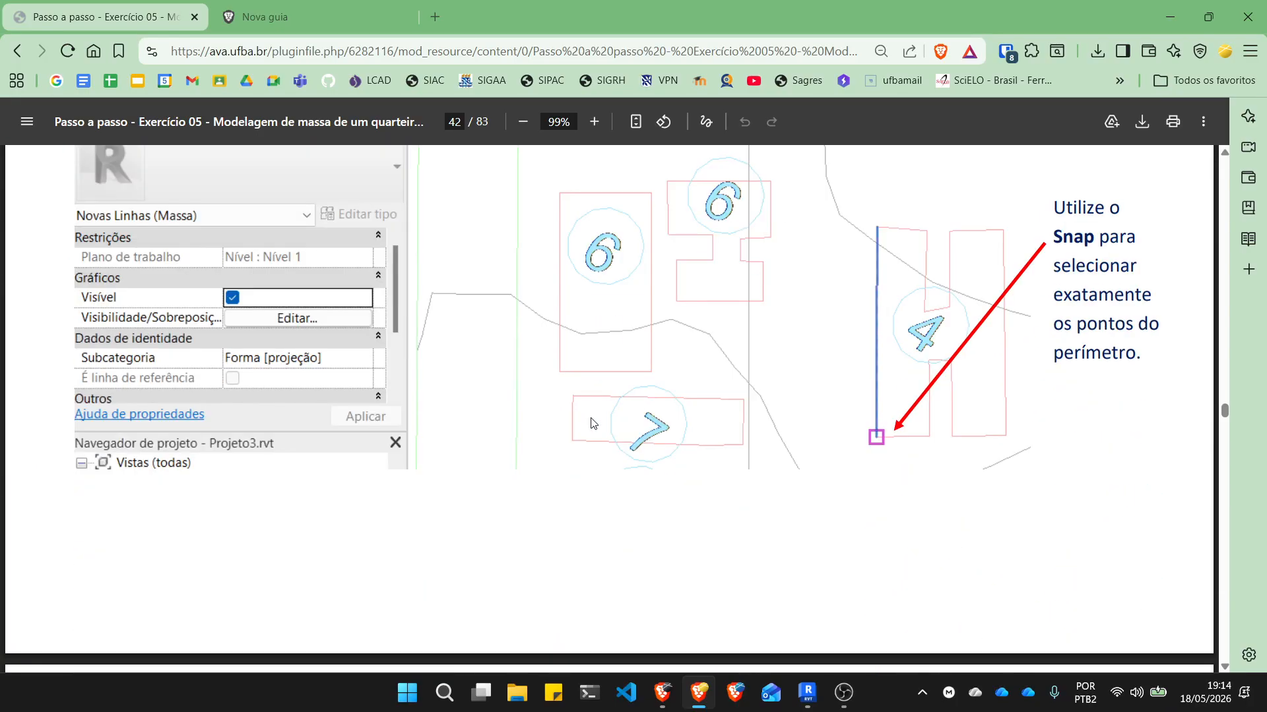
scroll(607, 409, up, 5)
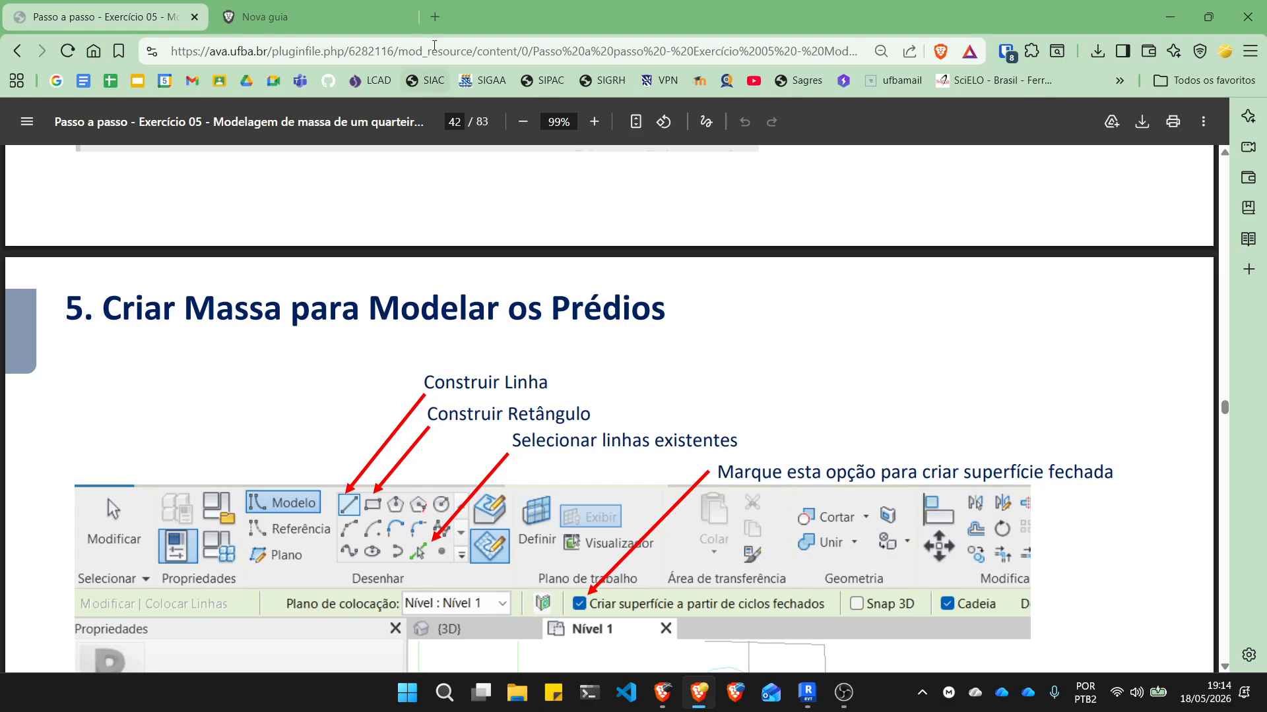
scroll(824, 349, down, 15)
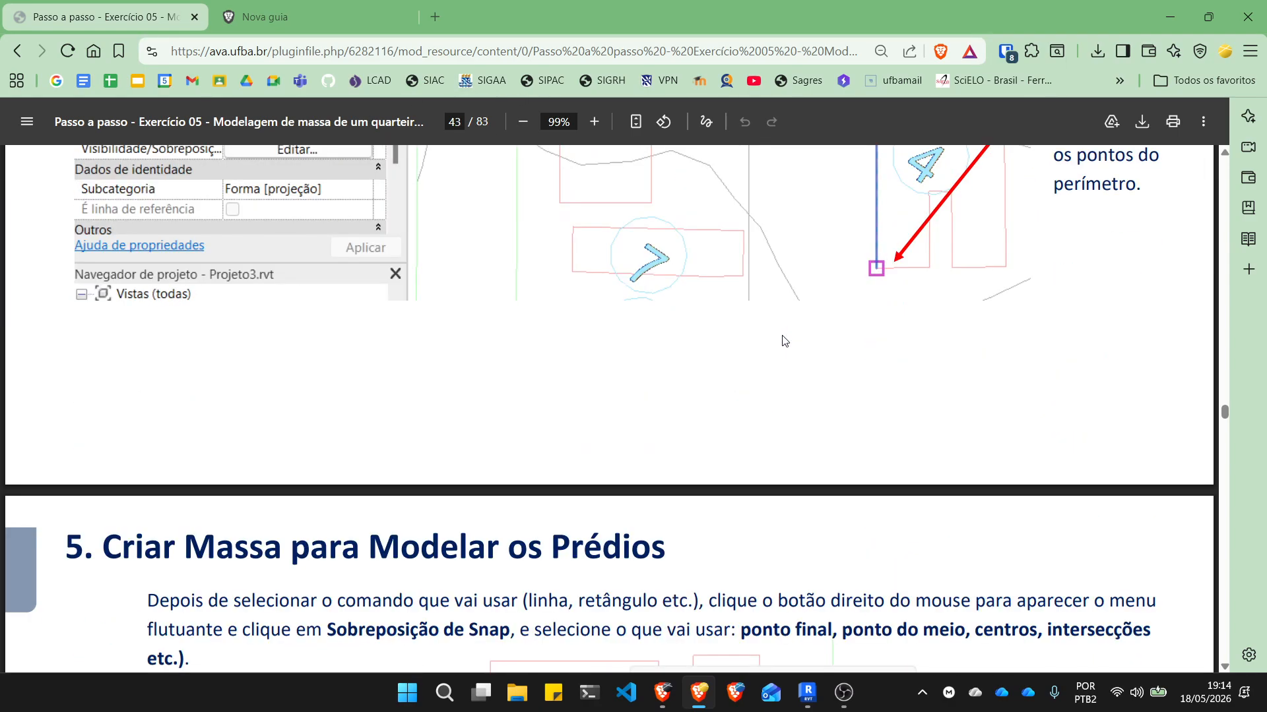
scroll(772, 356, down, 15)
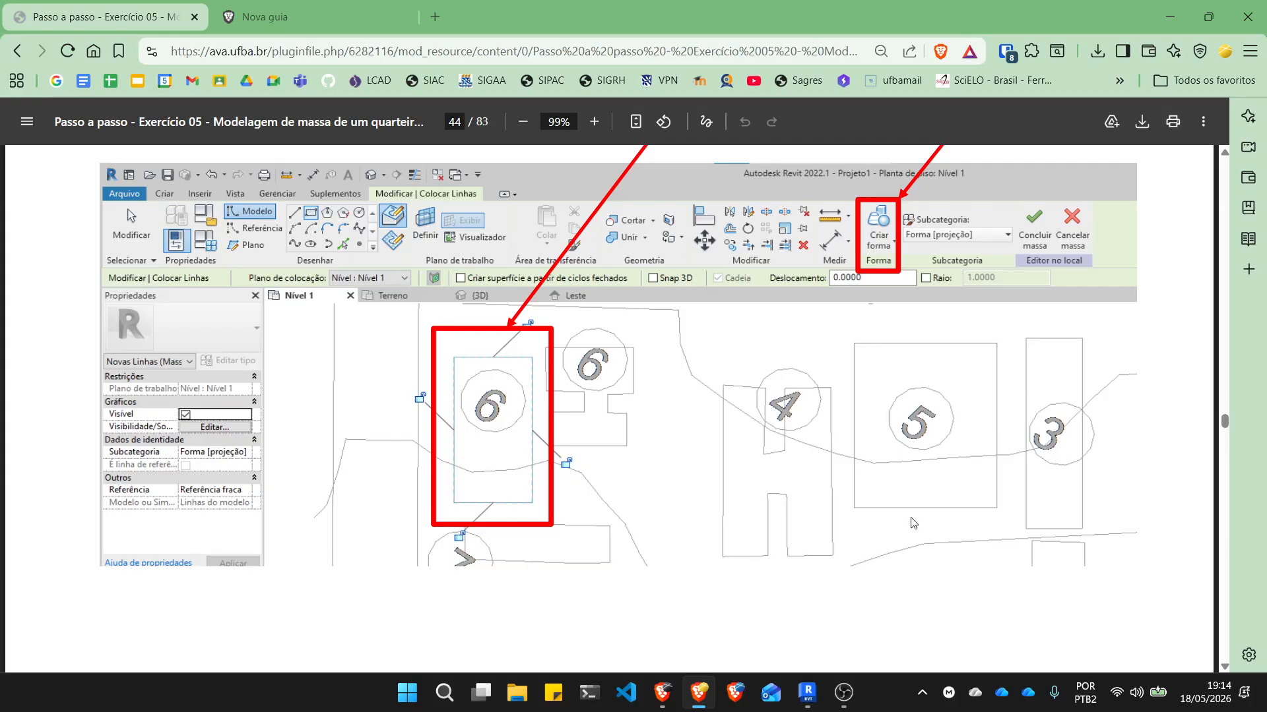
scroll(683, 360, down, 20)
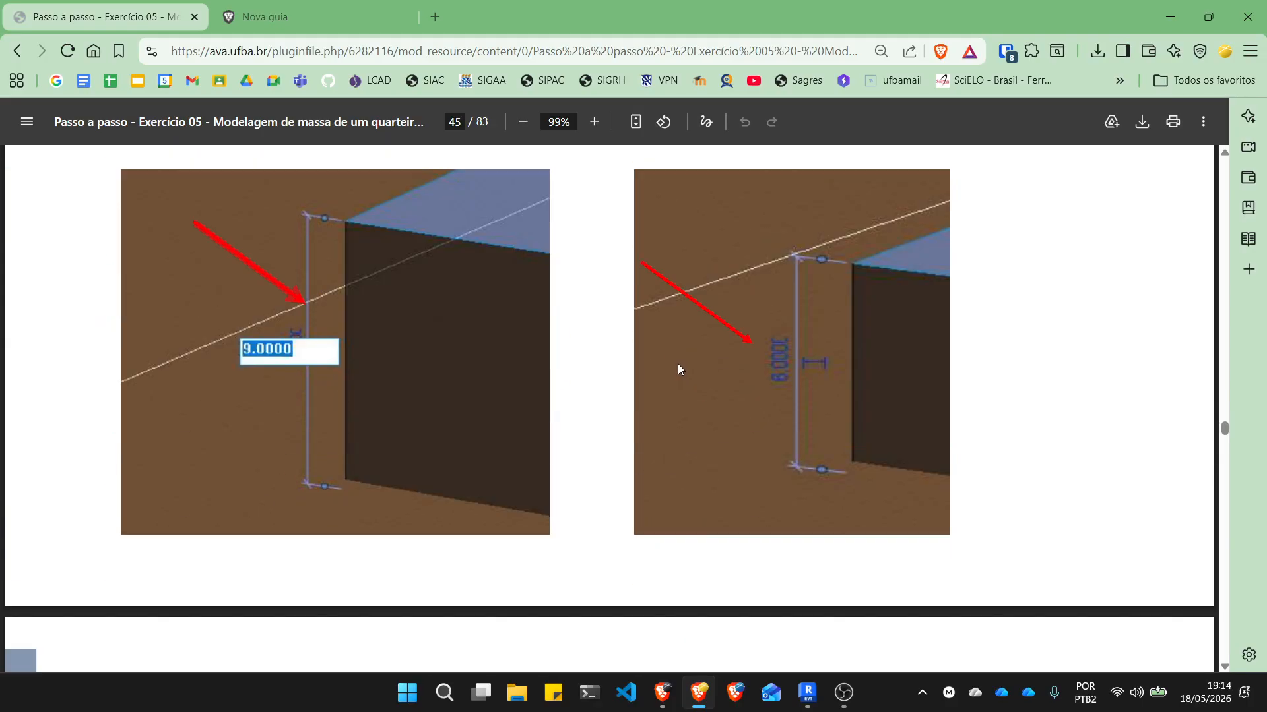
scroll(676, 370, down, 15)
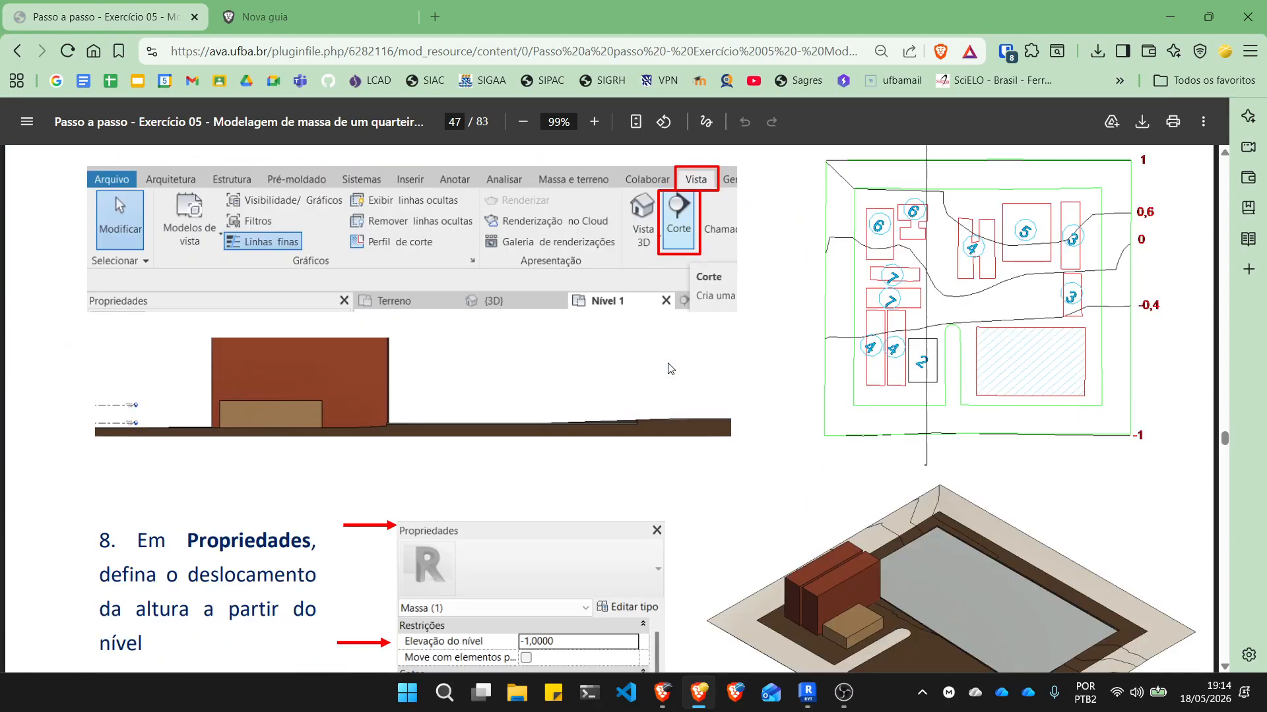
scroll(669, 364, up, 5)
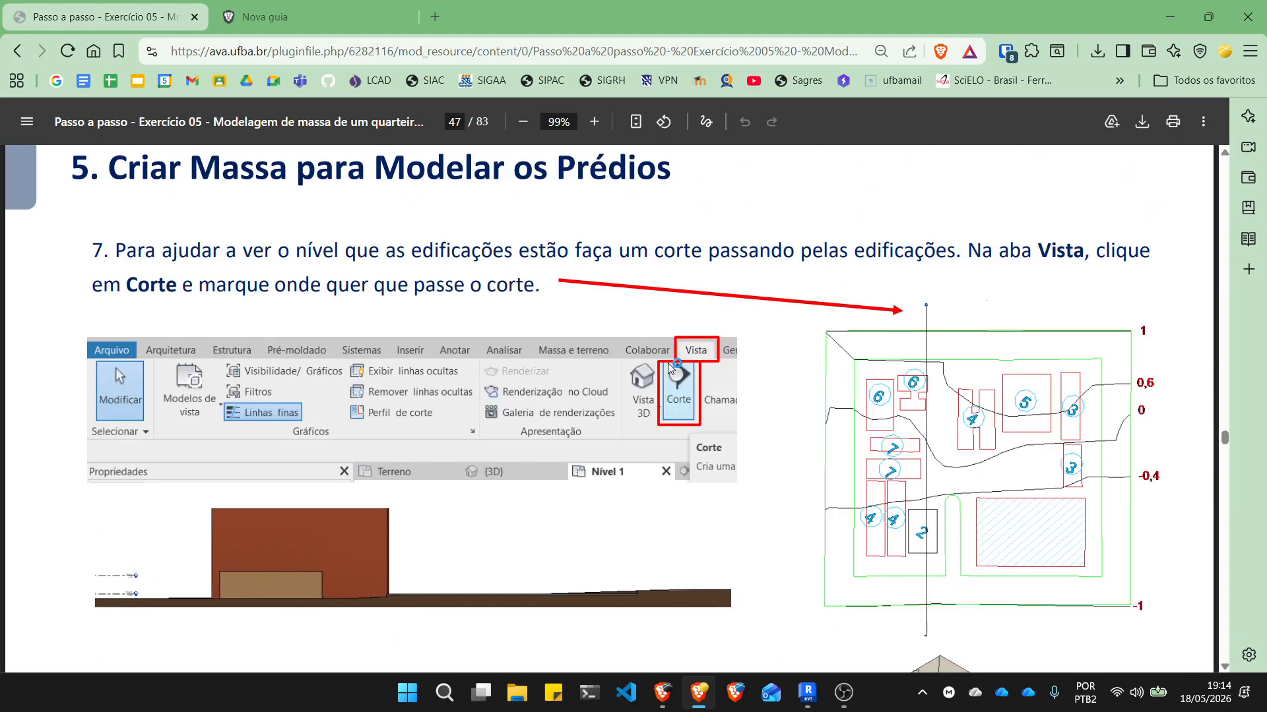
scroll(674, 381, down, 12)
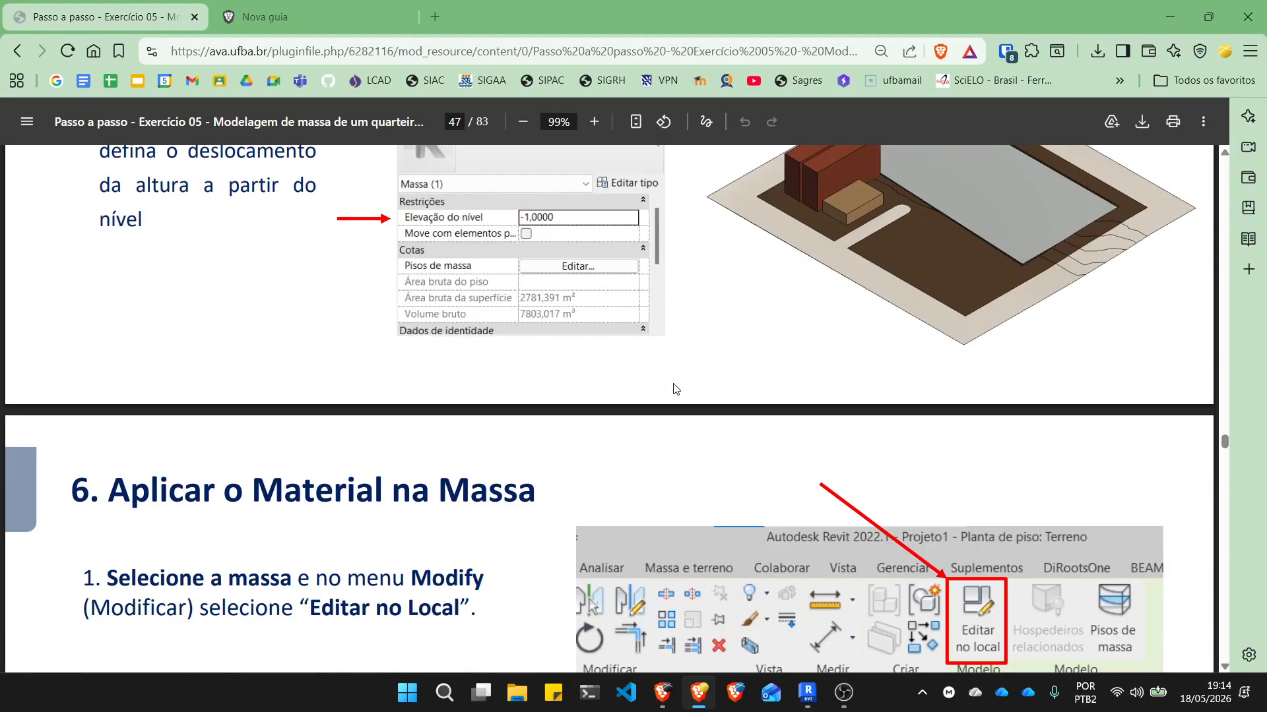
scroll(671, 383, down, 15)
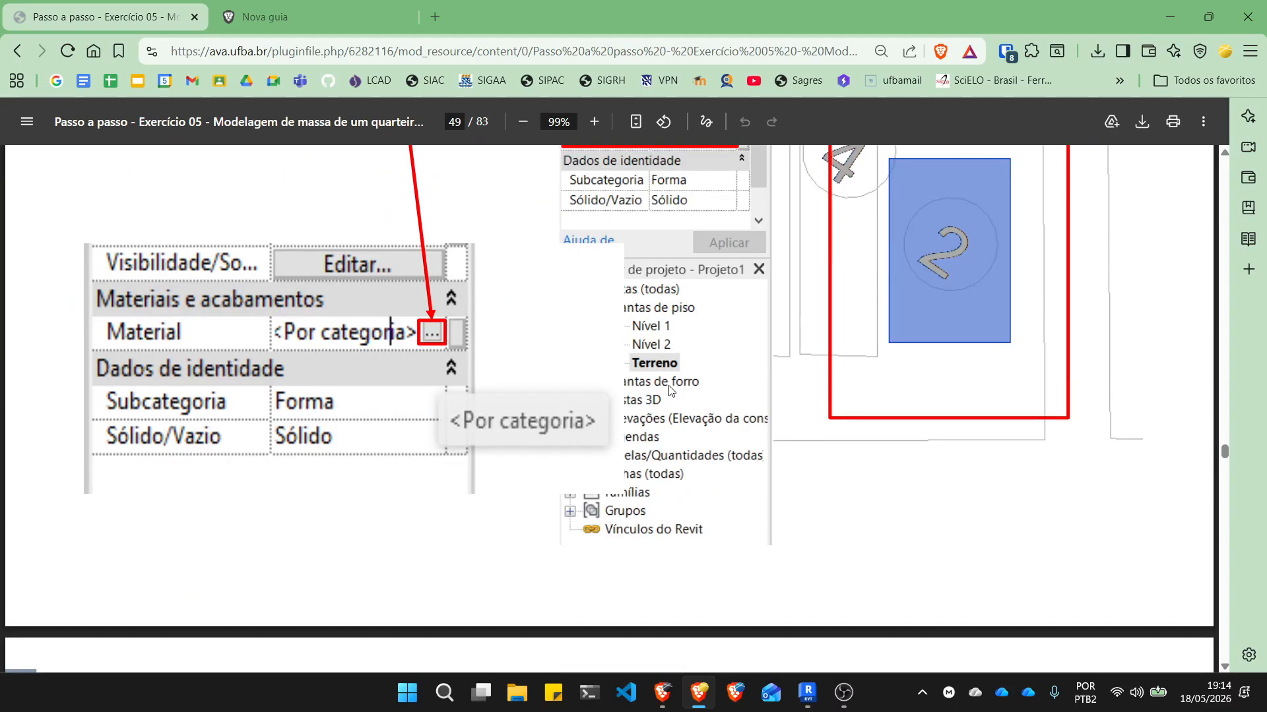
Review section 7 of the PDF on in-place masses, levels, floor plans and masses following levels, and return to the 3D view in Revit.
scroll(669, 389, down, 18)
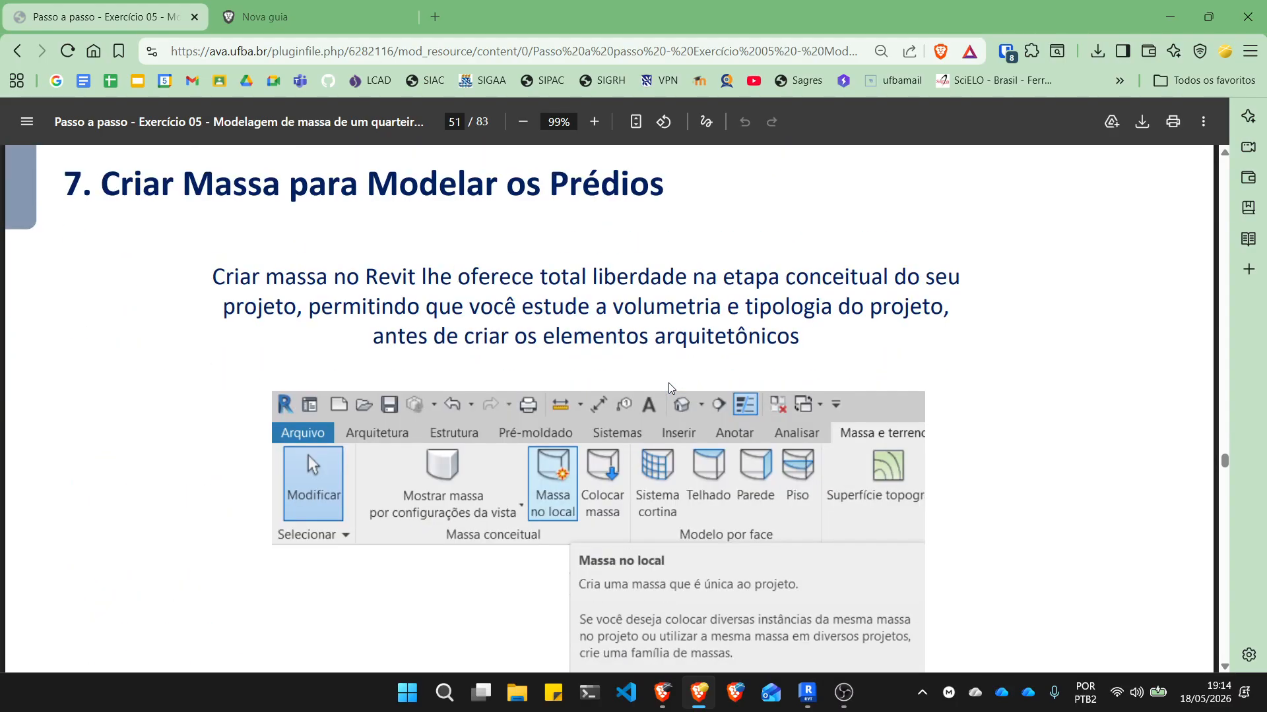
scroll(669, 387, down, 14)
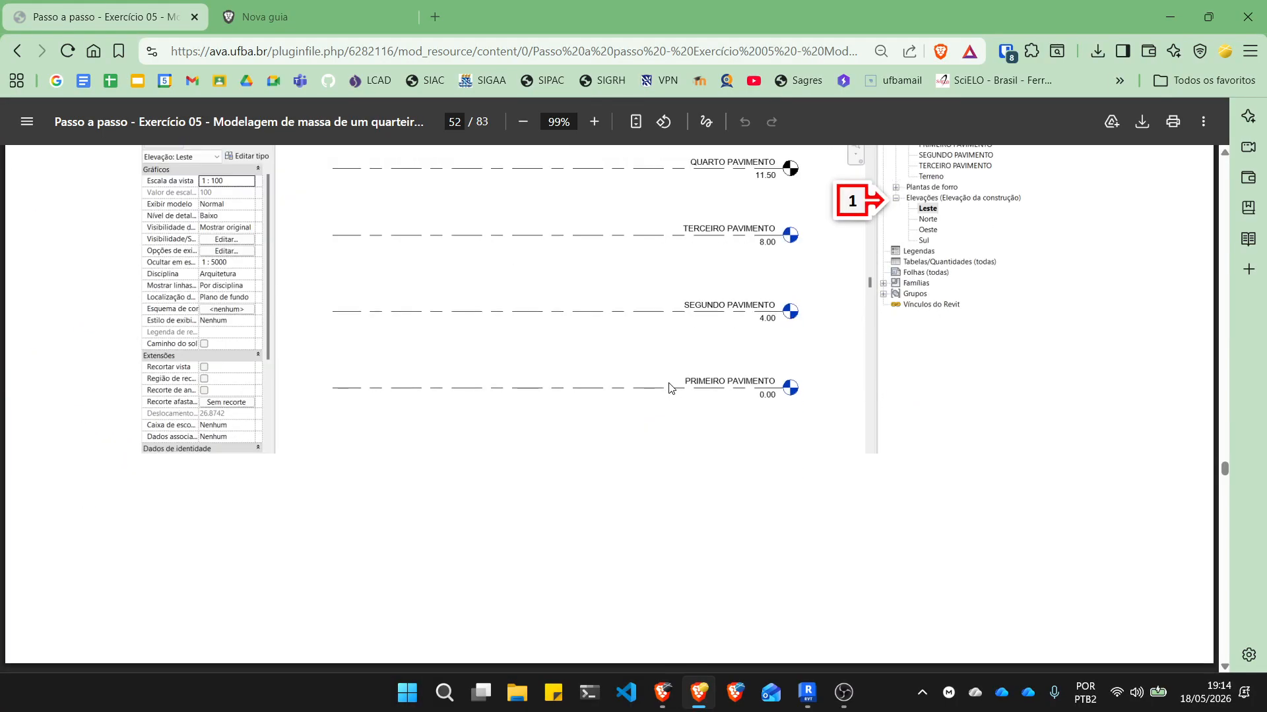
scroll(710, 272, up, 3)
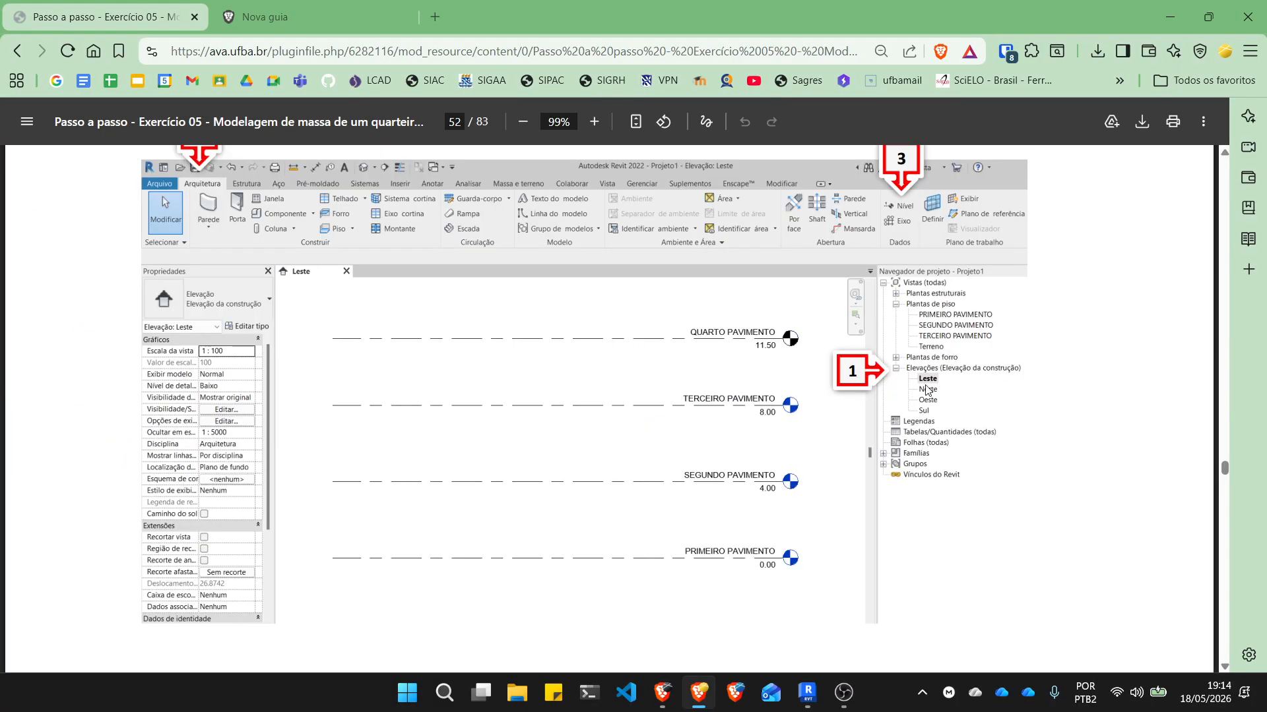
scroll(785, 308, down, 15)
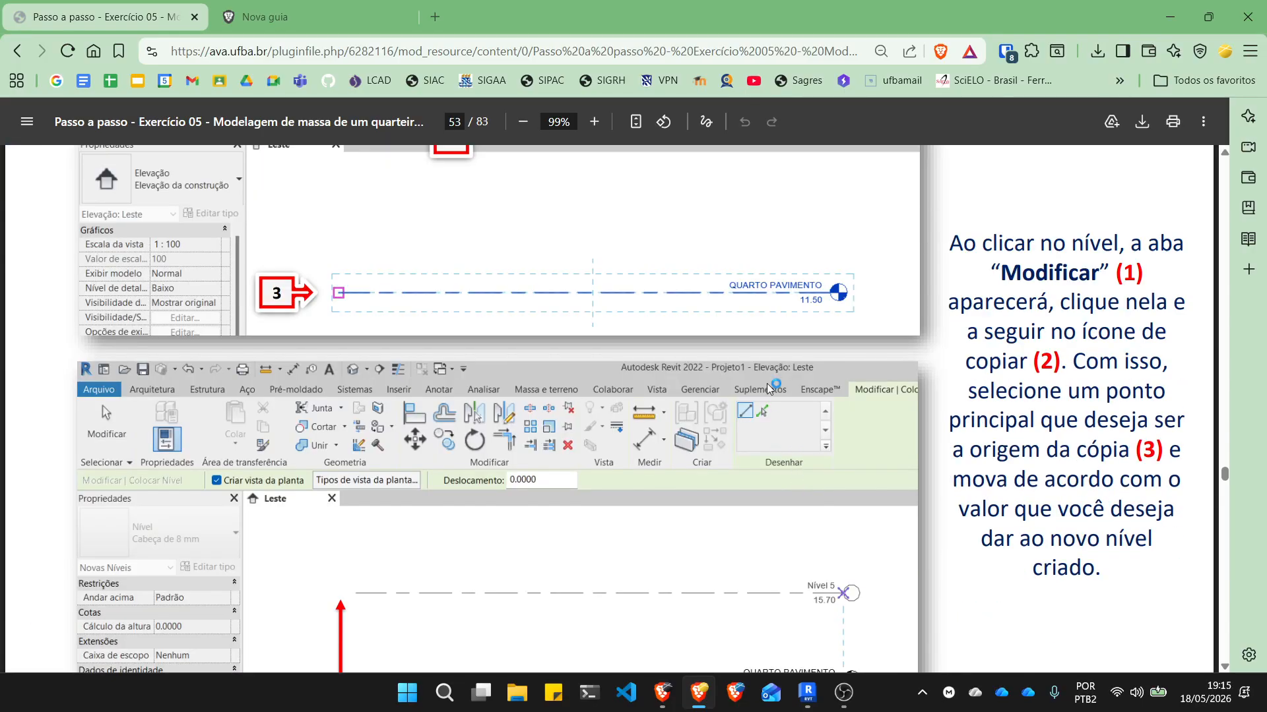
scroll(673, 326, down, 10)
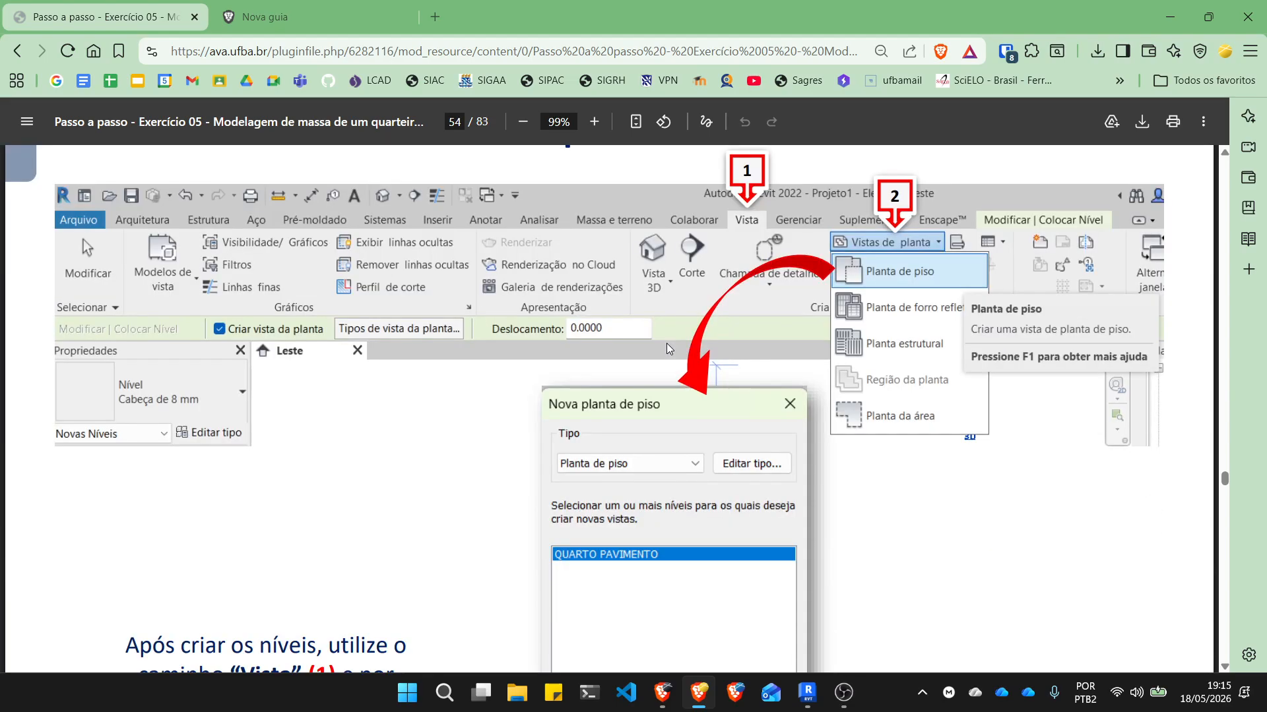
scroll(718, 406, down, 3)
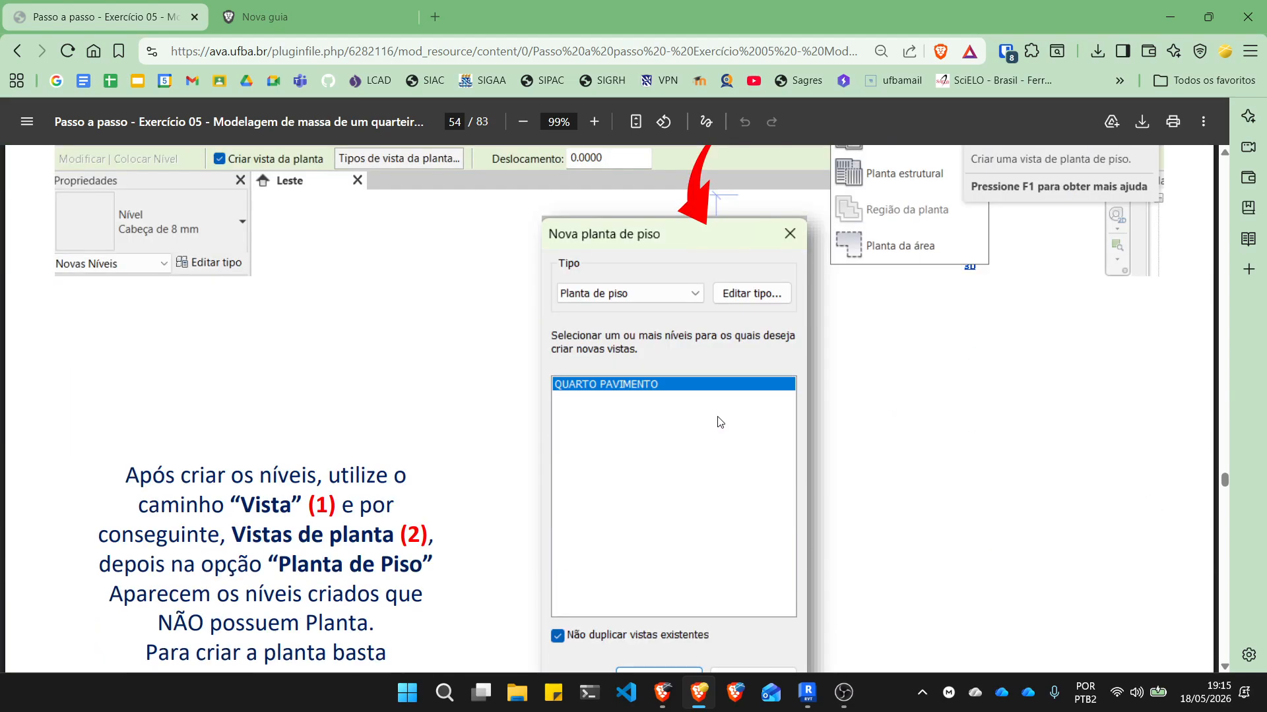
scroll(674, 480, down, 20)
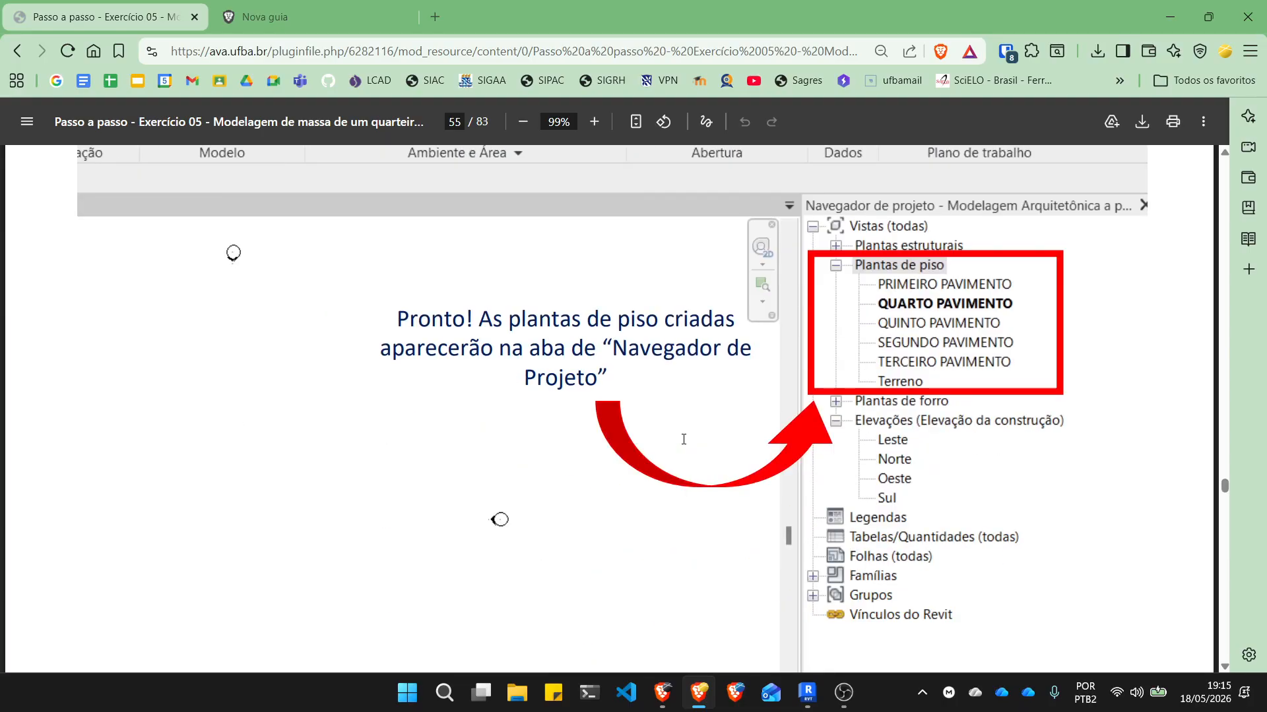
scroll(683, 451, down, 15)
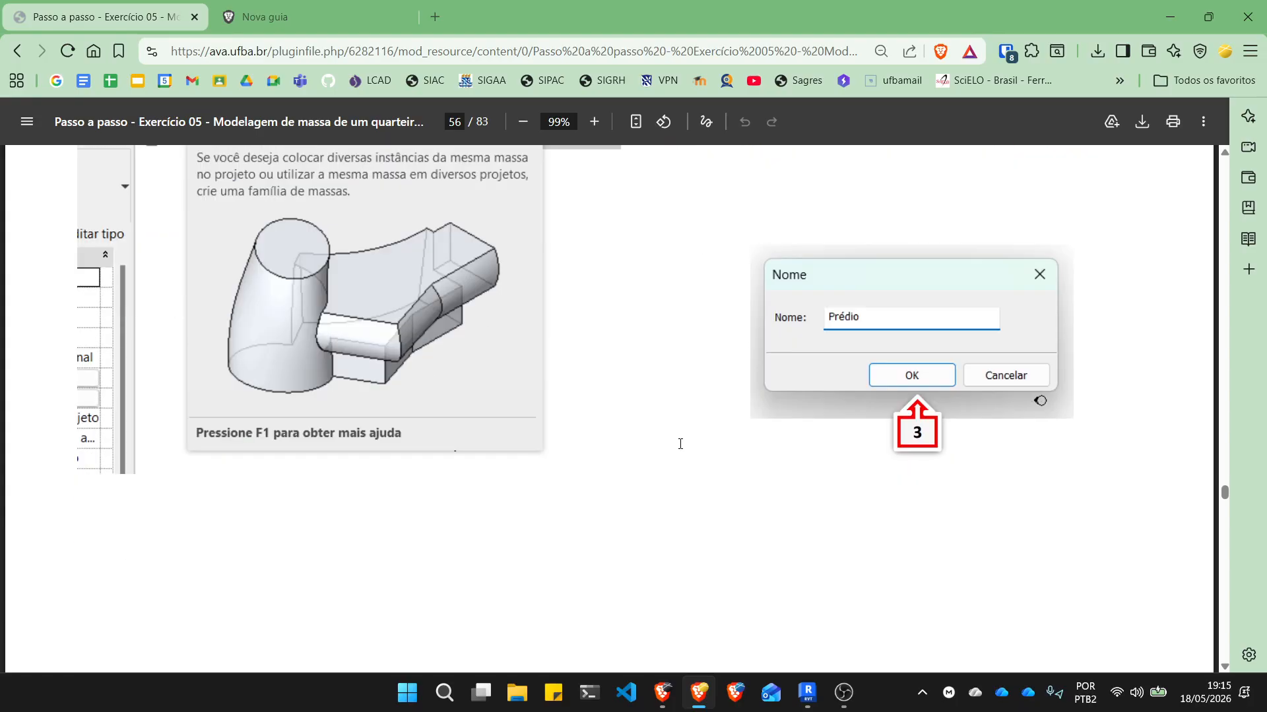
scroll(680, 444, down, 15)
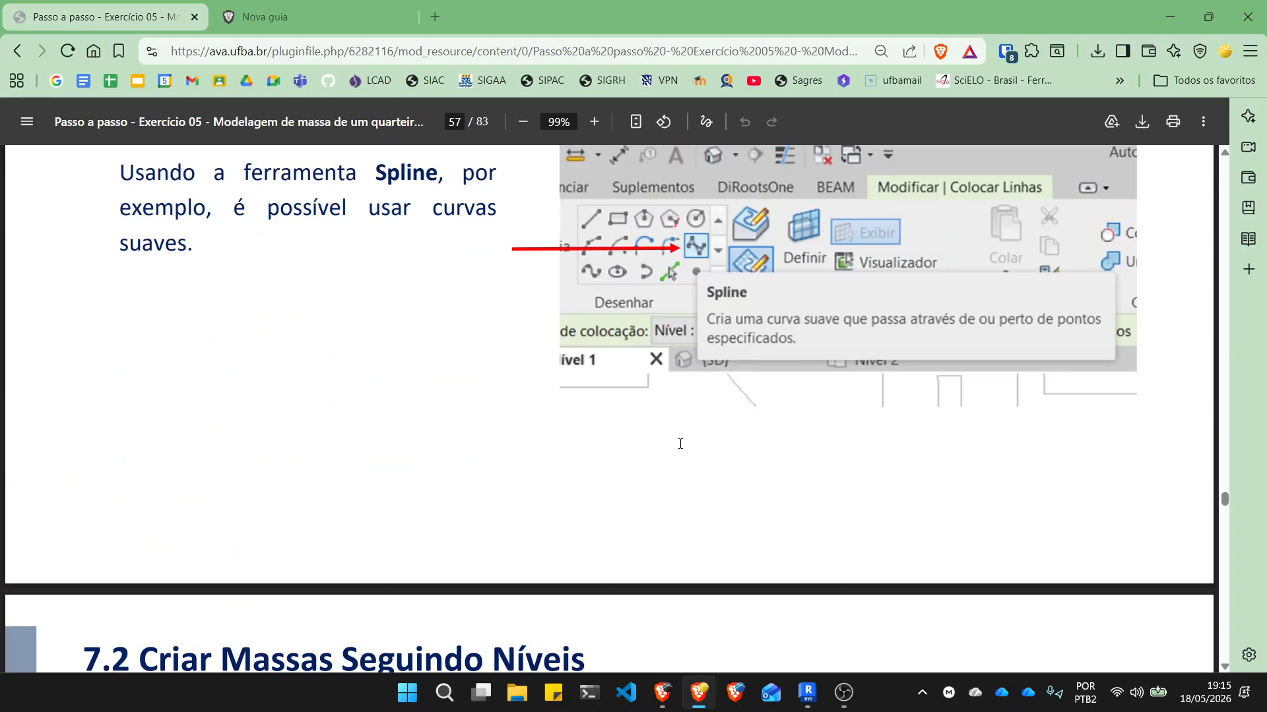
scroll(681, 444, down, 15)
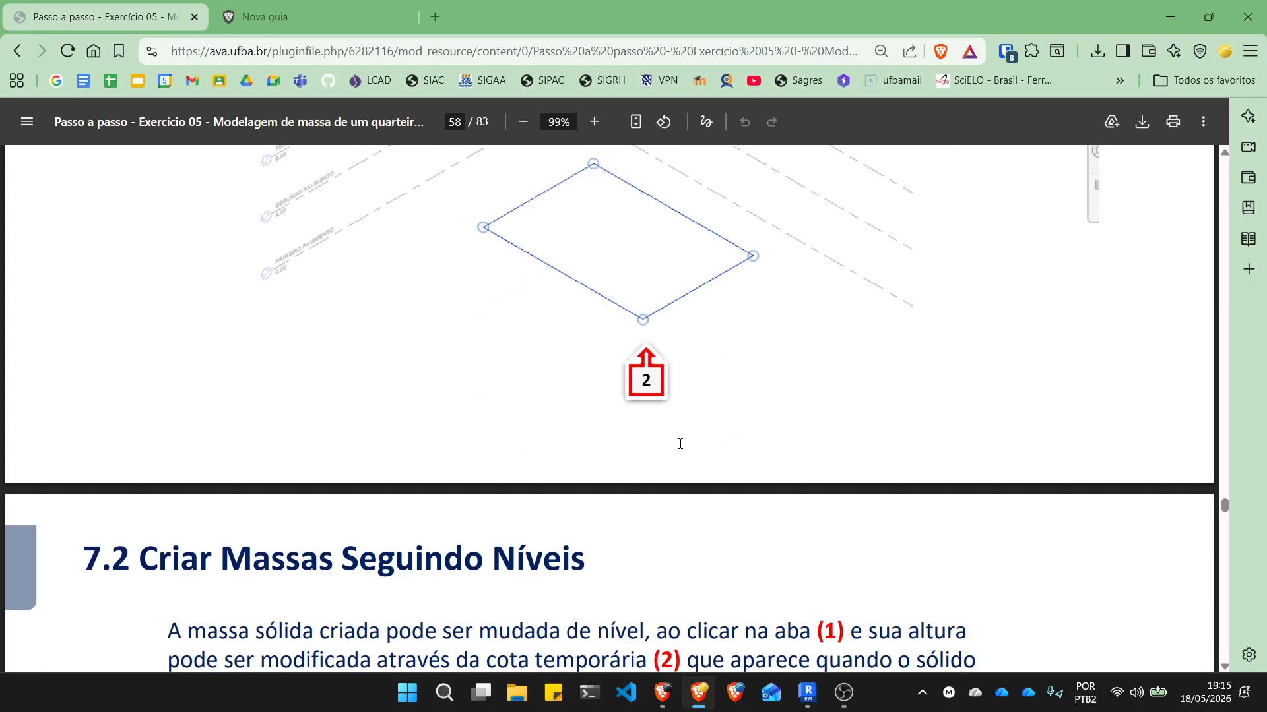
scroll(680, 444, down, 15)
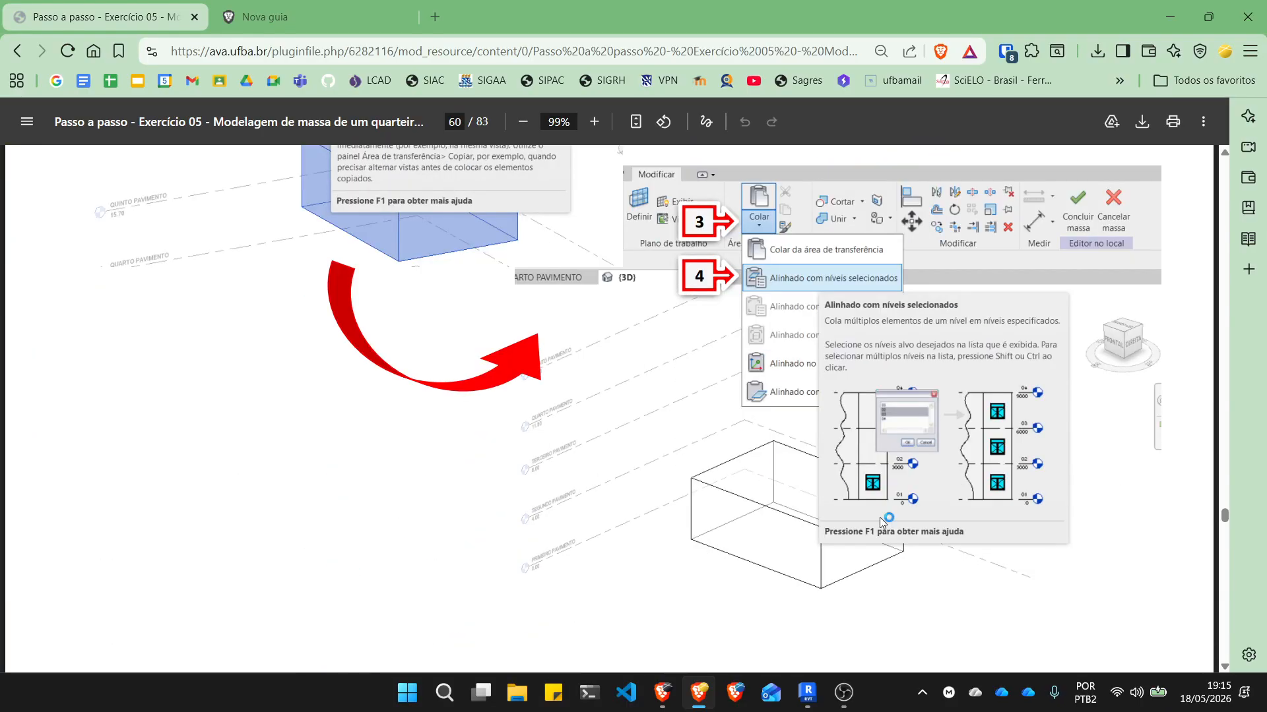
click(808, 692)
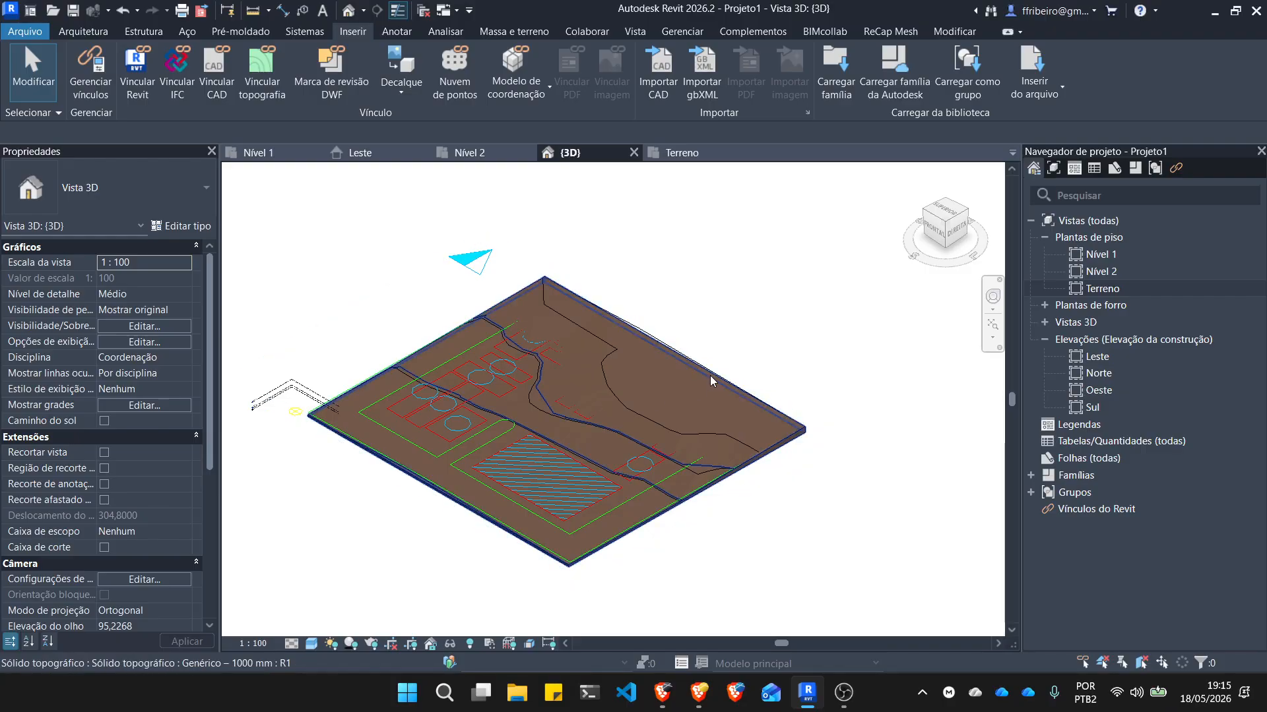
scroll(337, 567, up, 2)
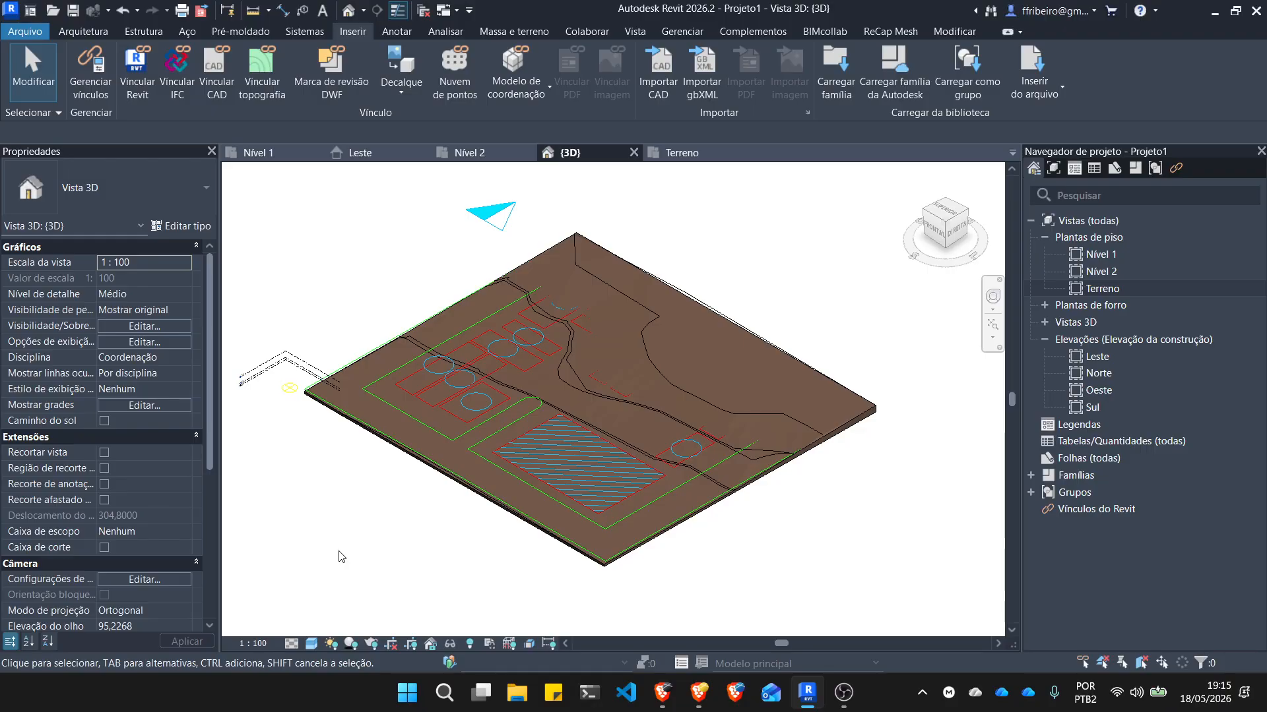
Create a Genérico 150 mm floor on Nível 1 using the hatched rectangle's four outline edges as its boundary.
click(83, 32)
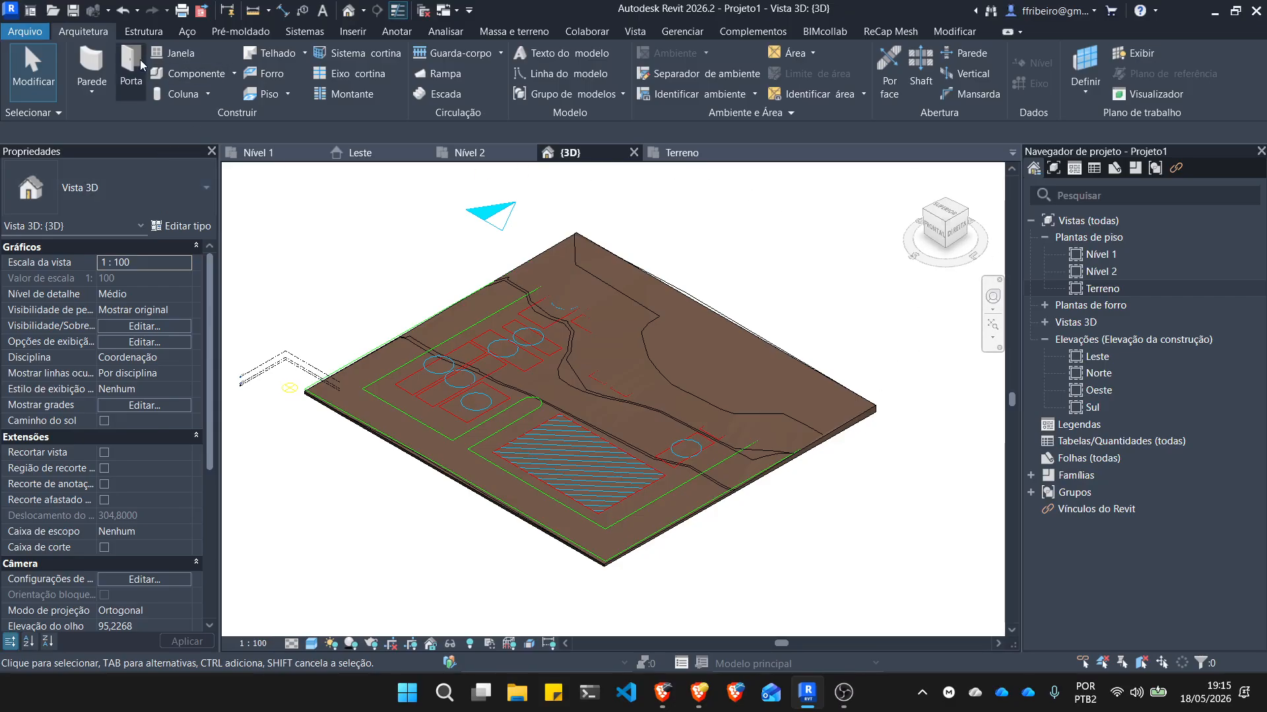
click(269, 96)
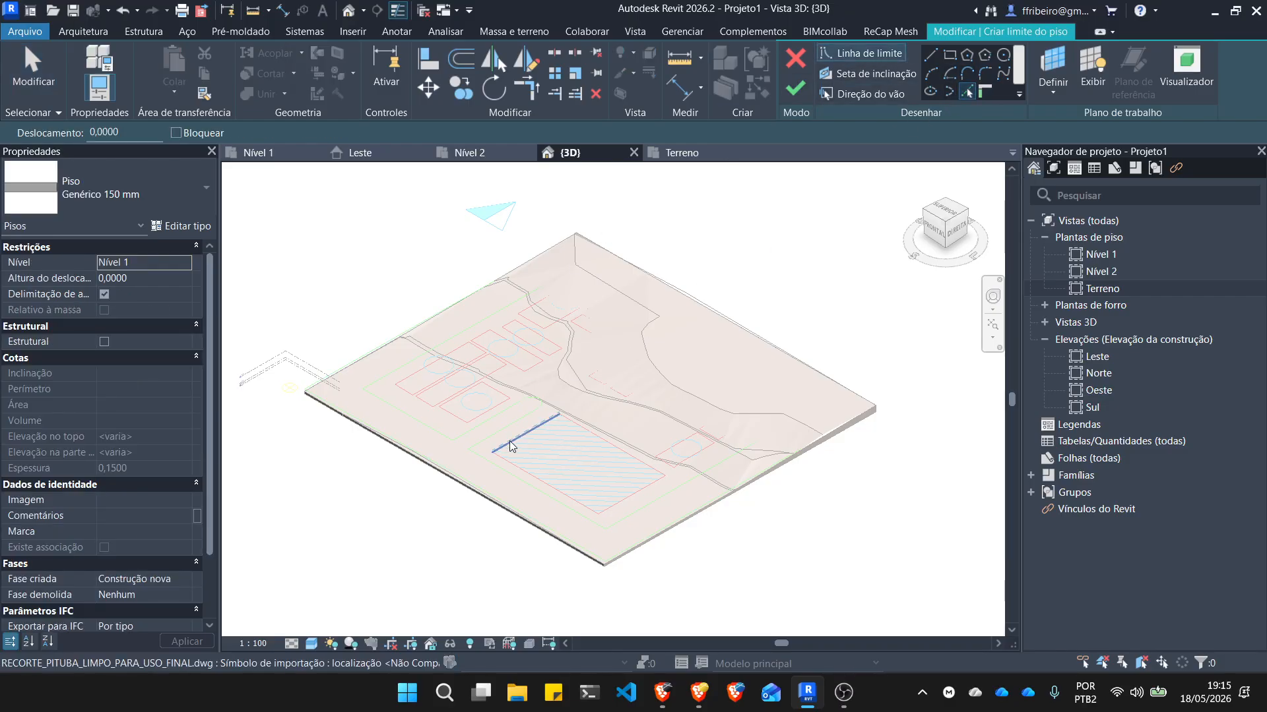
scroll(512, 464, up, 5)
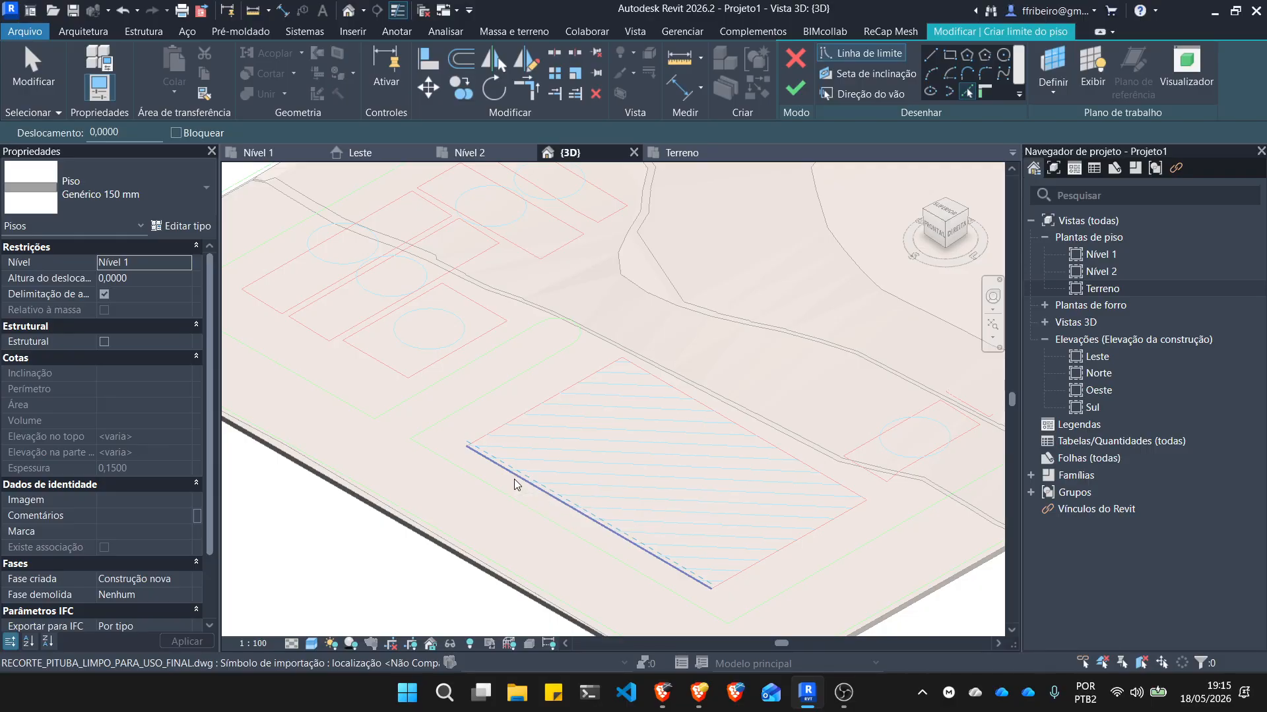
key(Tab)
click(516, 479)
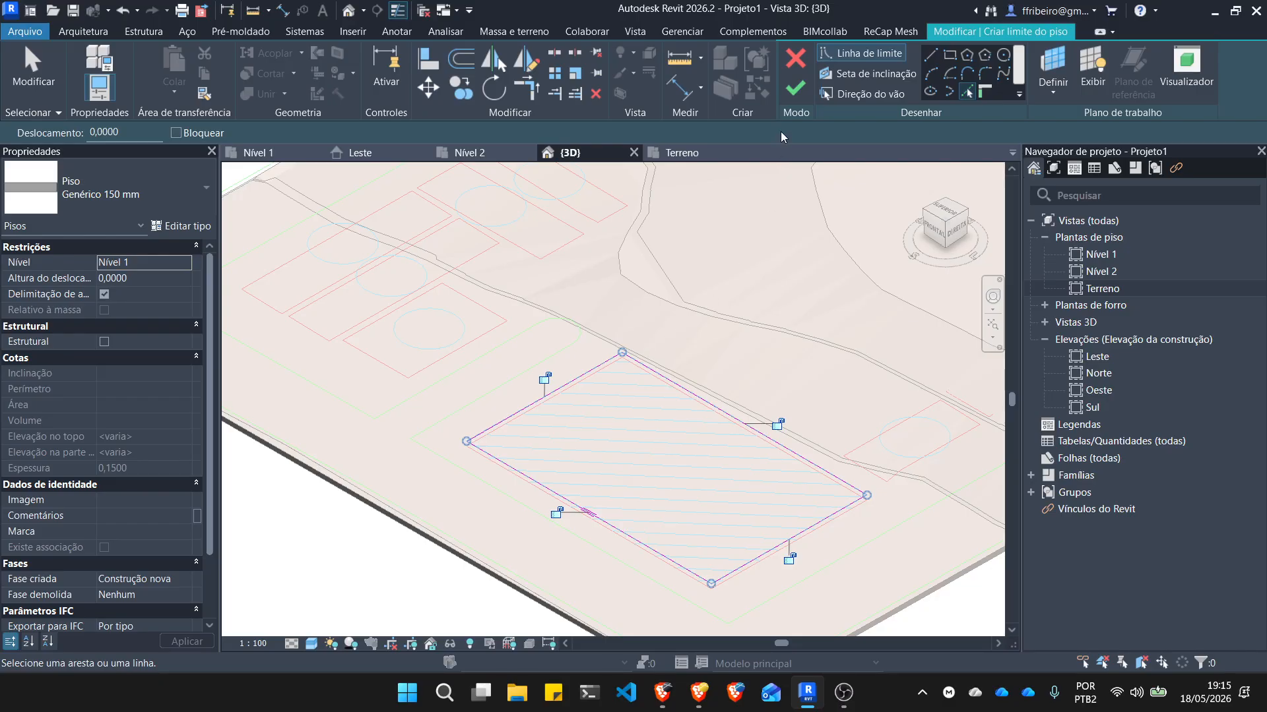
click(795, 87)
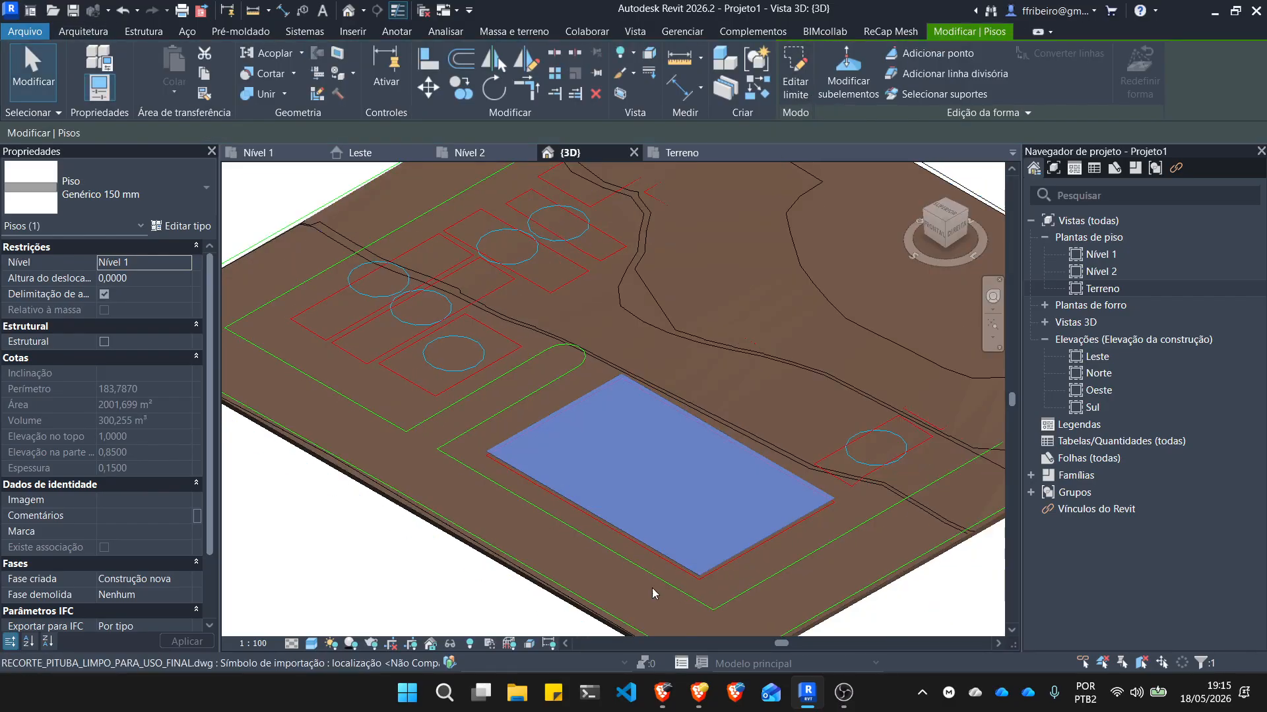
Set the new rectangular floor's height offset from Nível 1 to -1.
shift+middle_drag(840, 577, 749, 474)
scroll(752, 495, up, 3)
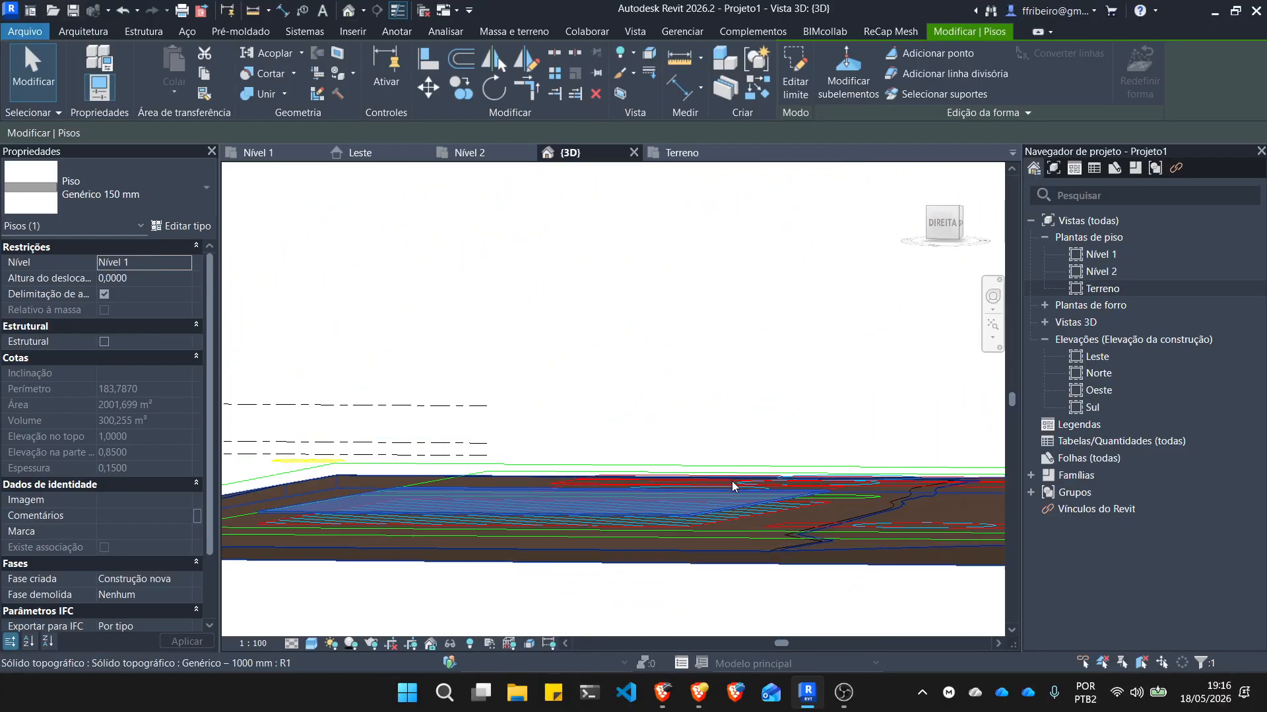
shift+middle_drag(757, 525, 583, 481)
scroll(635, 484, down, 3)
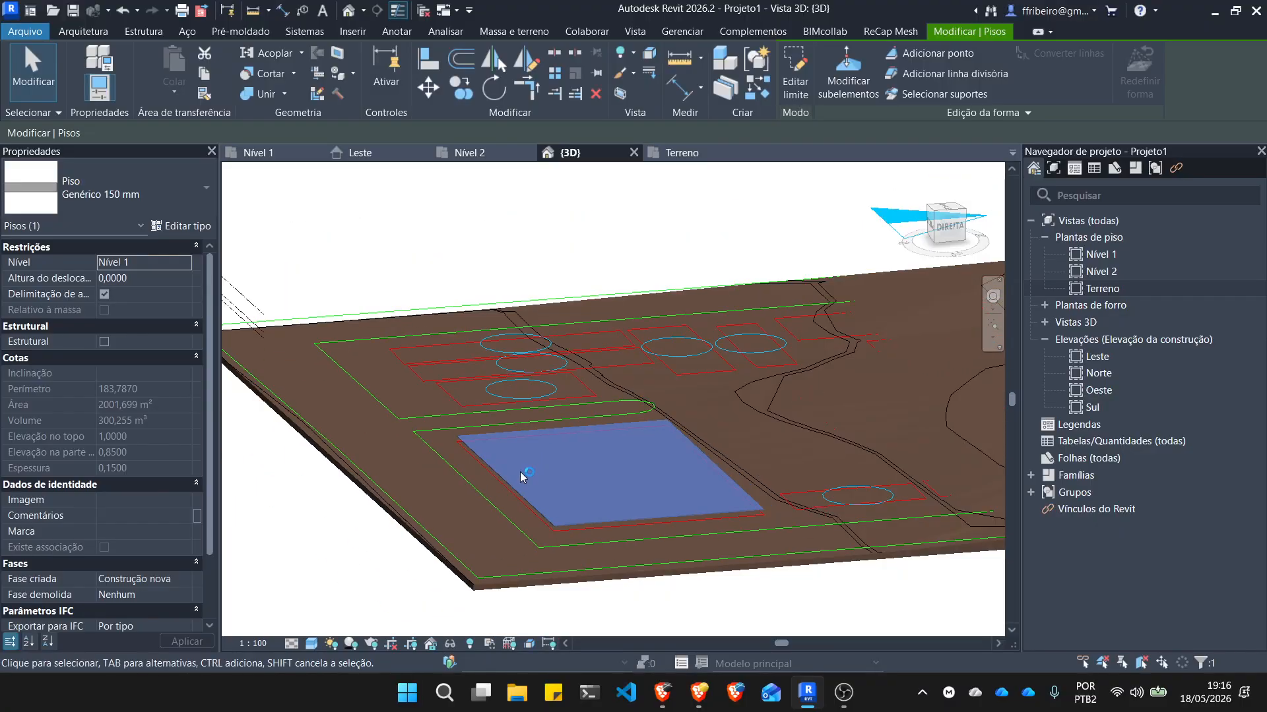
scroll(520, 472, up, 3)
key(Escape)
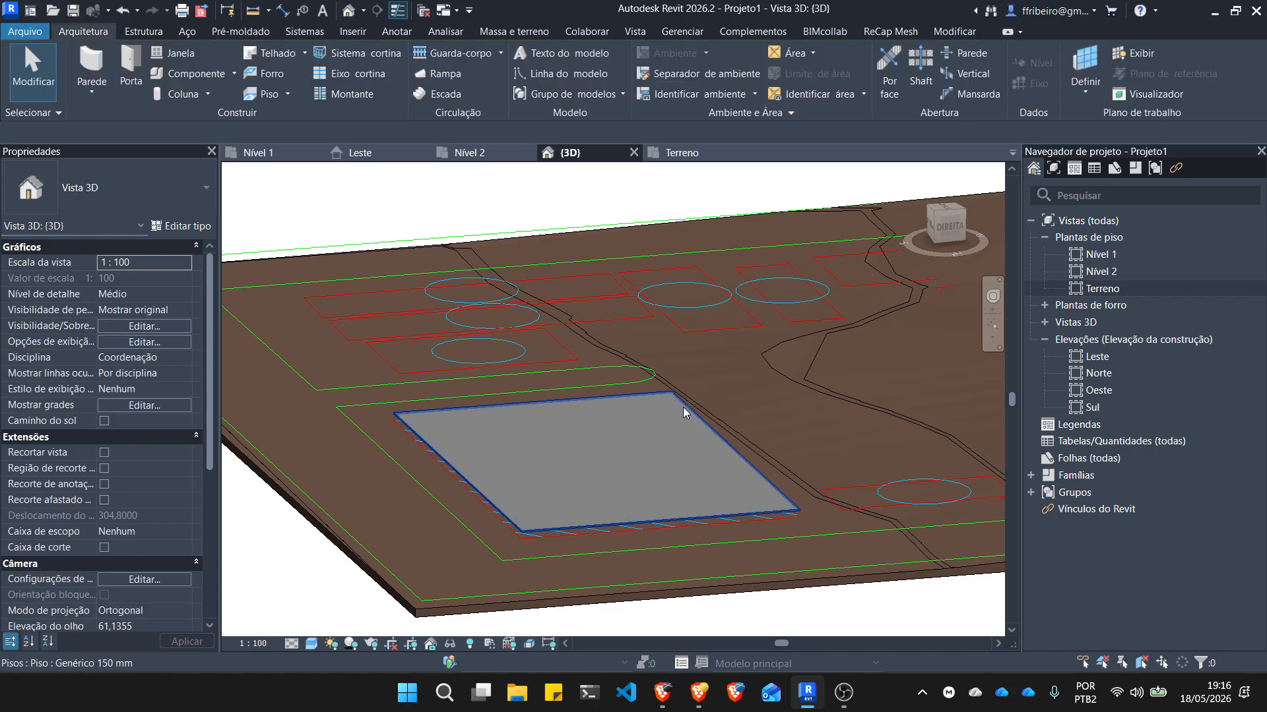
click(691, 412)
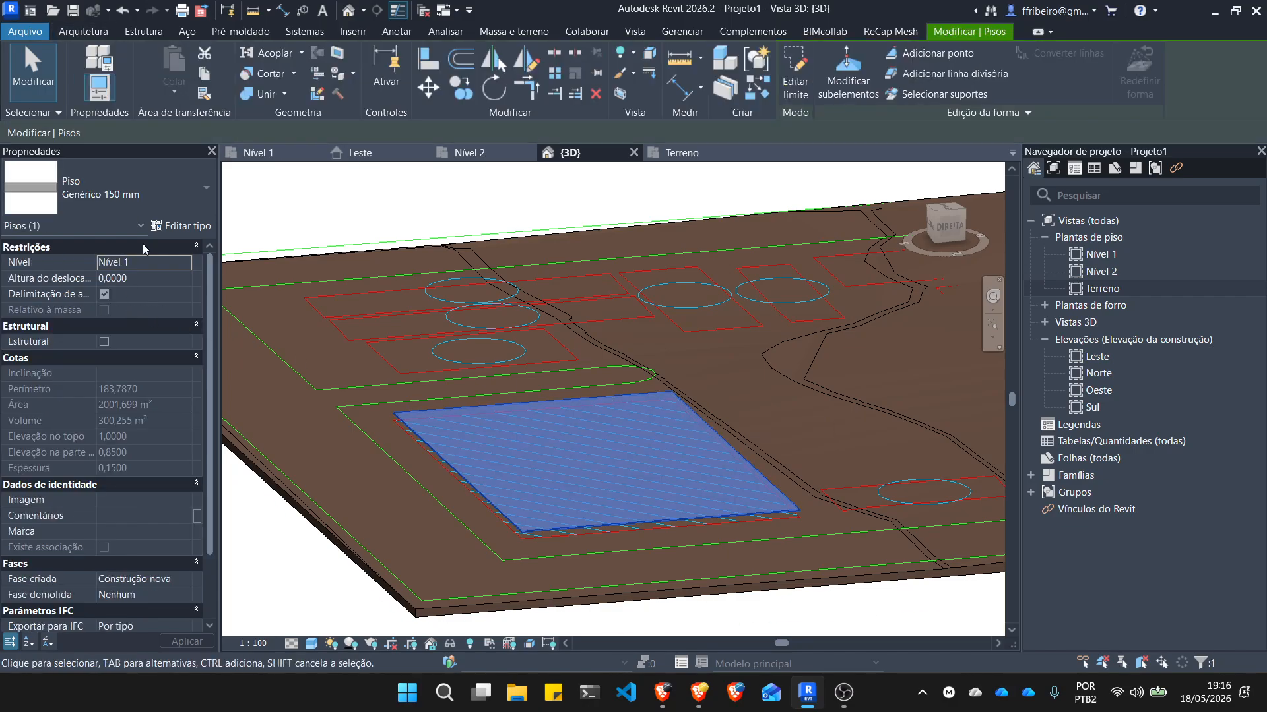
click(140, 279)
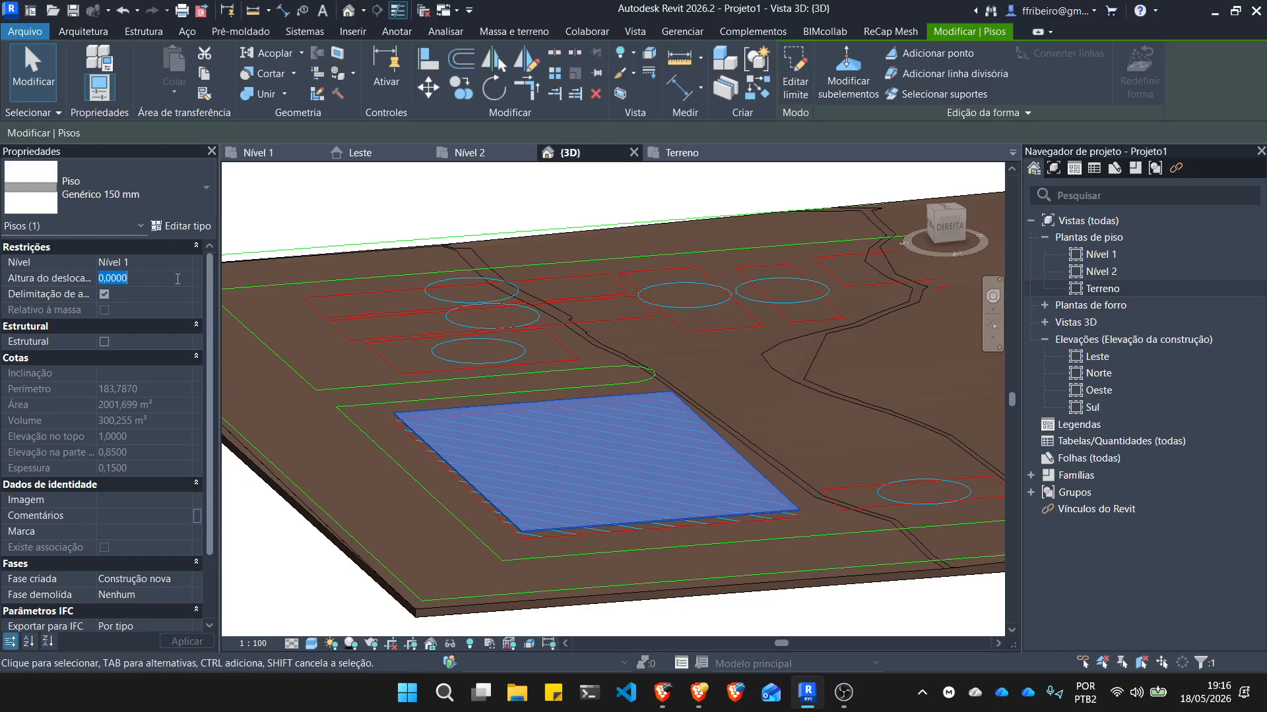
text(-1)
key(Return)
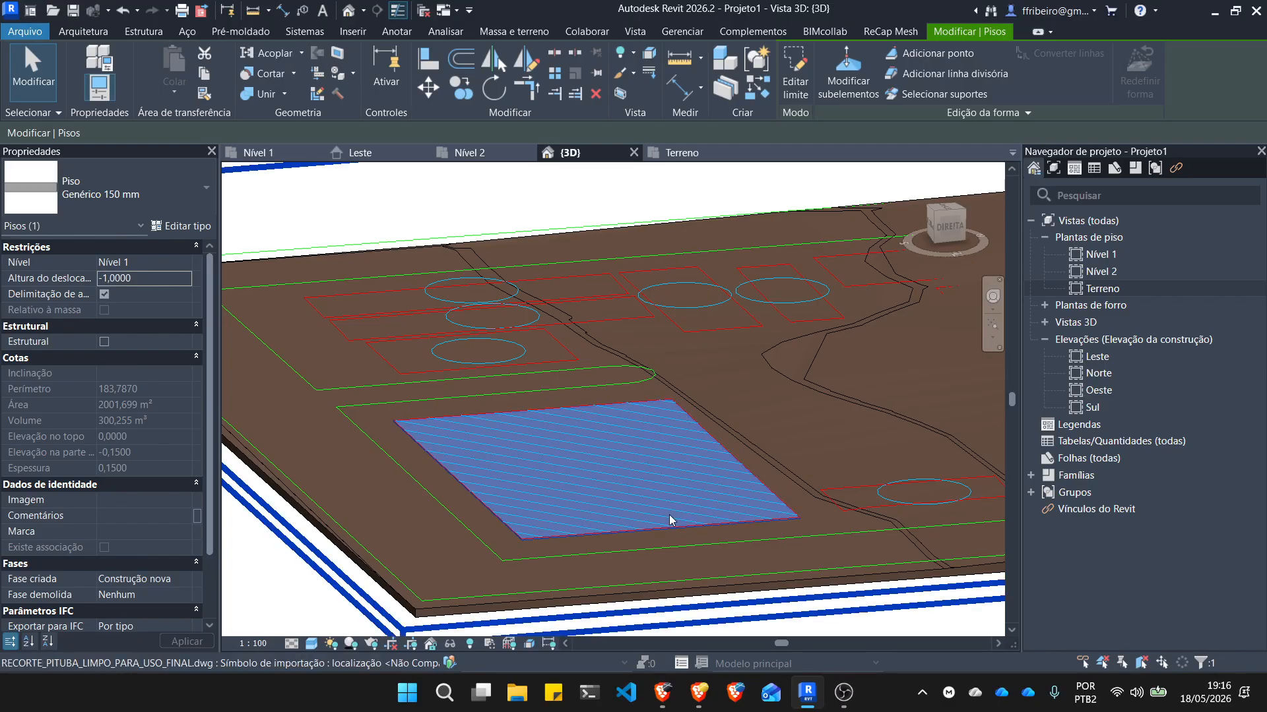
Draw a straight north-south building section across the terrain in the Terreno plan, cutting through the rectangular floor.
shift+middle_drag(667, 517, 613, 480)
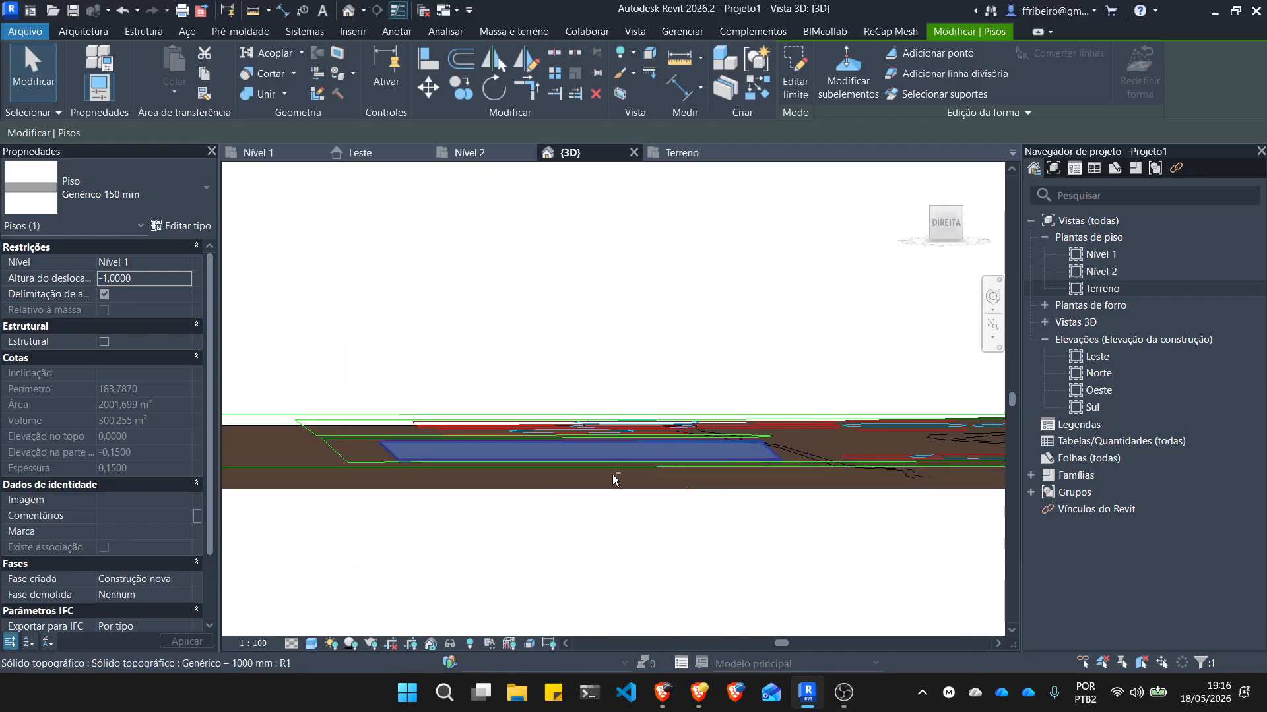
scroll(613, 477, down, 4)
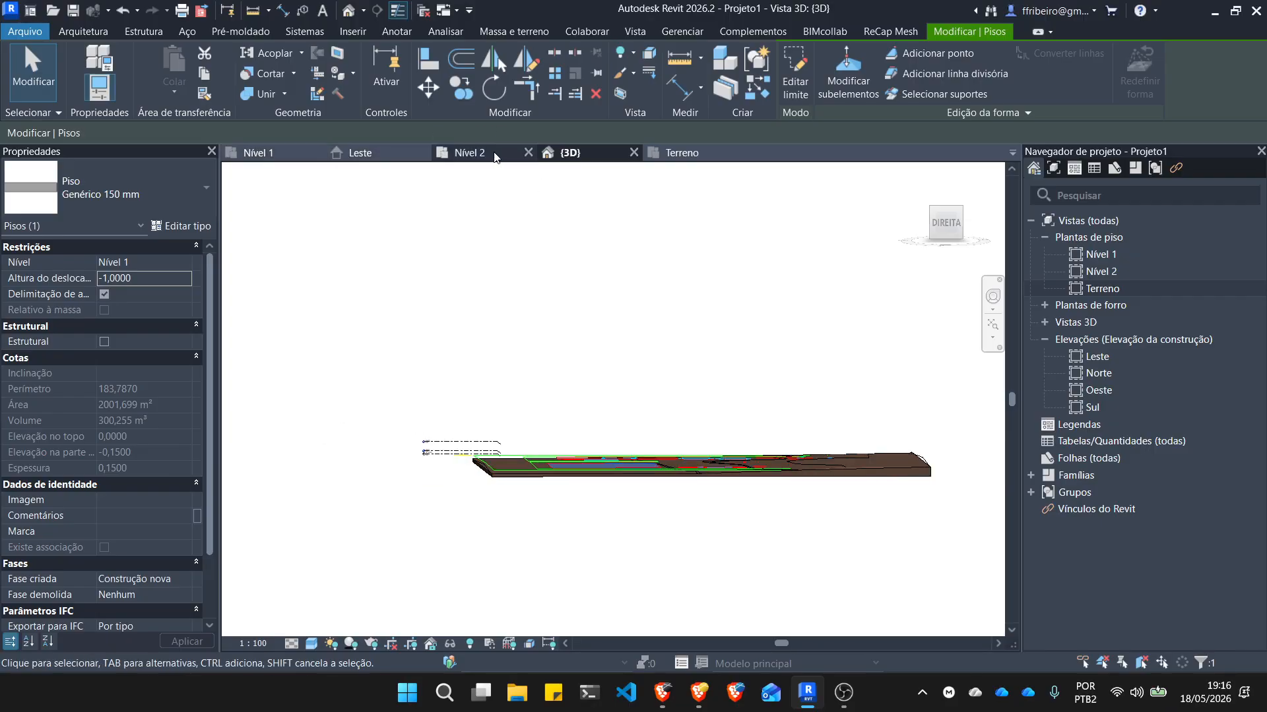
click(682, 153)
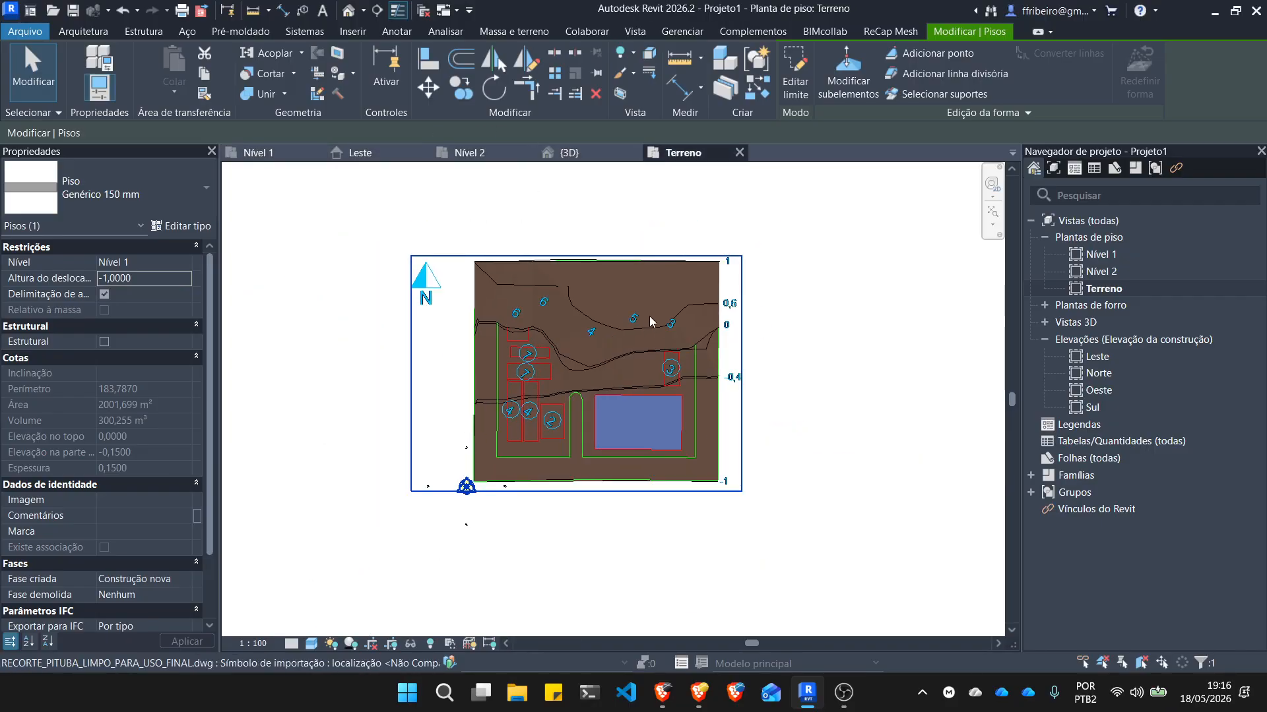
click(377, 10)
click(637, 226)
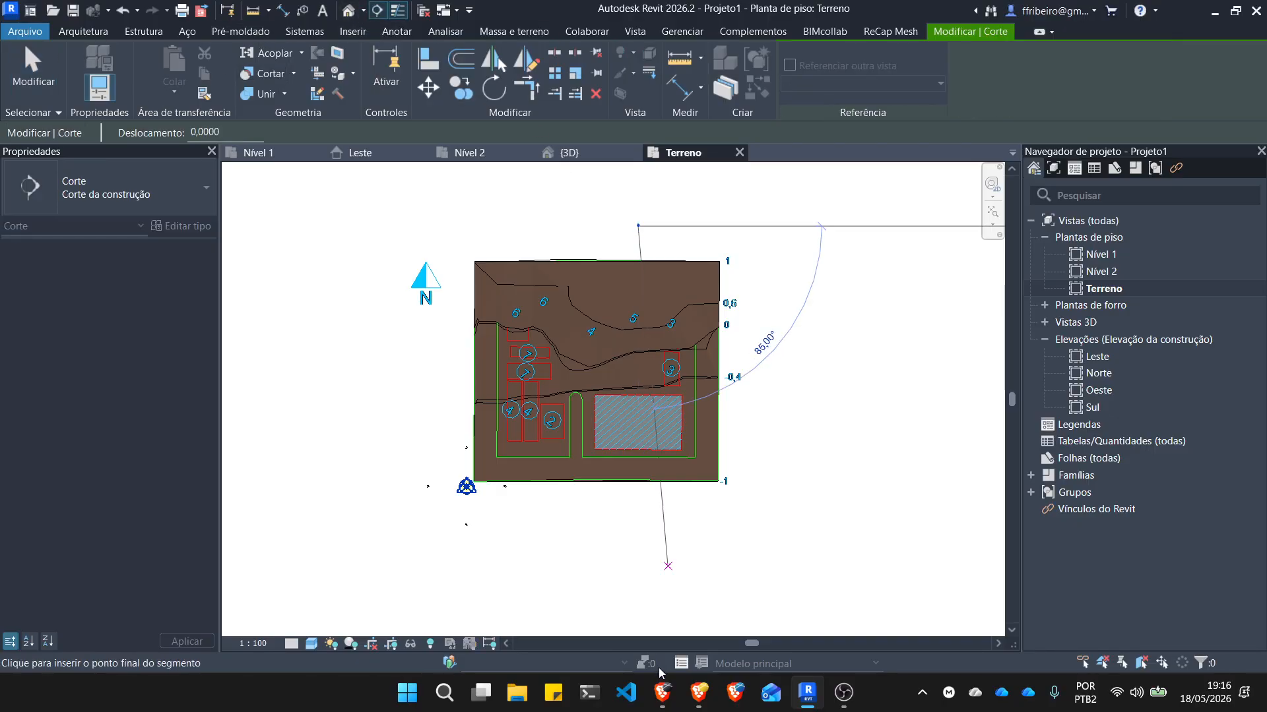
click(638, 539)
Flip the section's viewing direction so that it looks west across the terrain.
scroll(634, 542, up, 6)
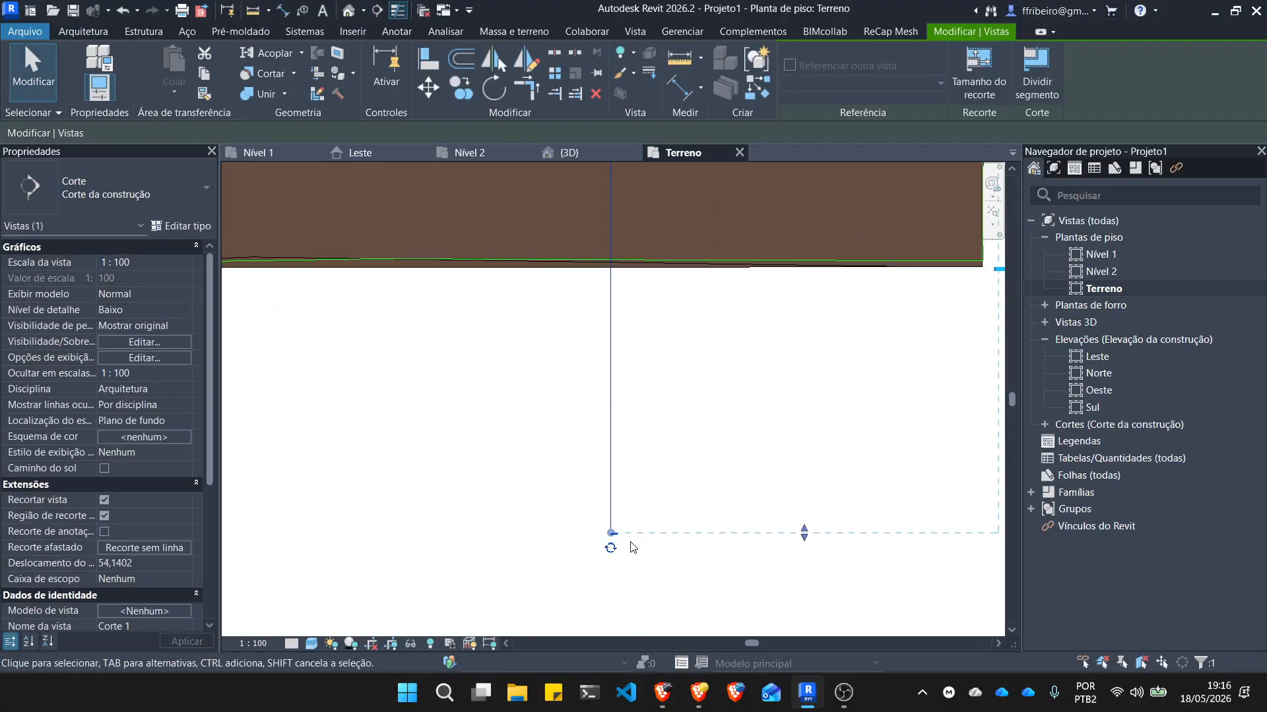
scroll(632, 548, down, 6)
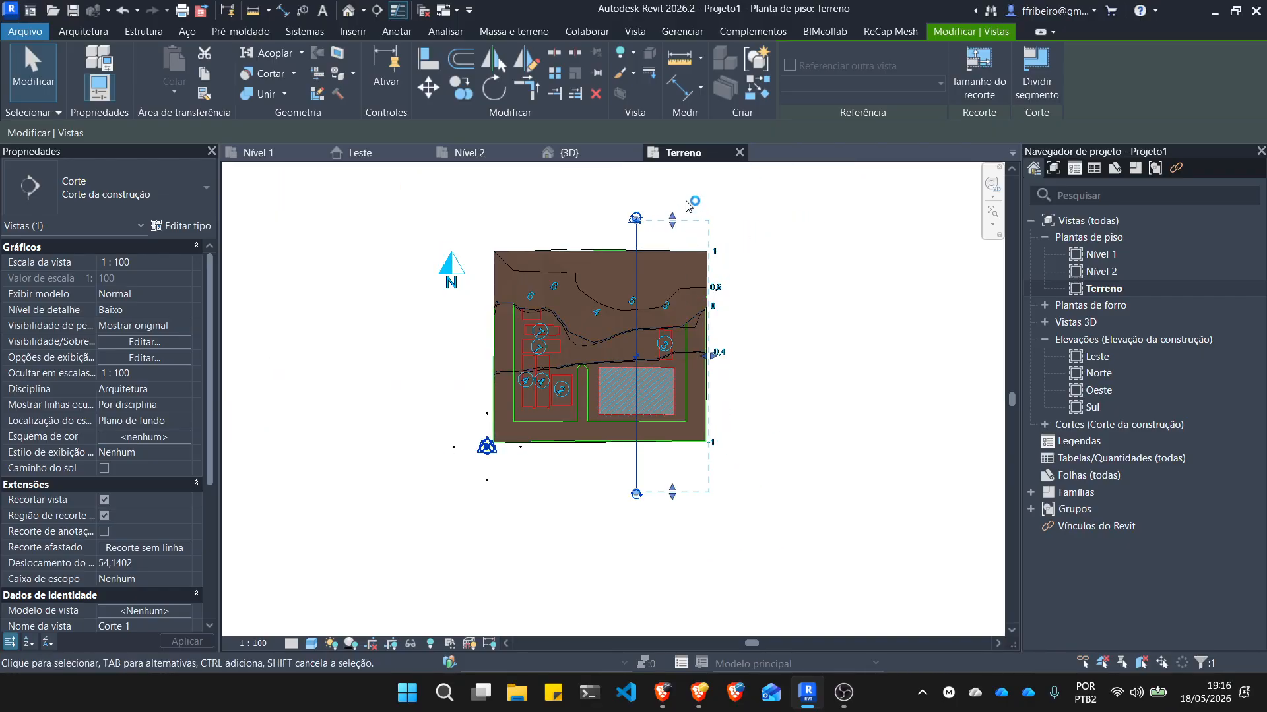
scroll(633, 212, up, 6)
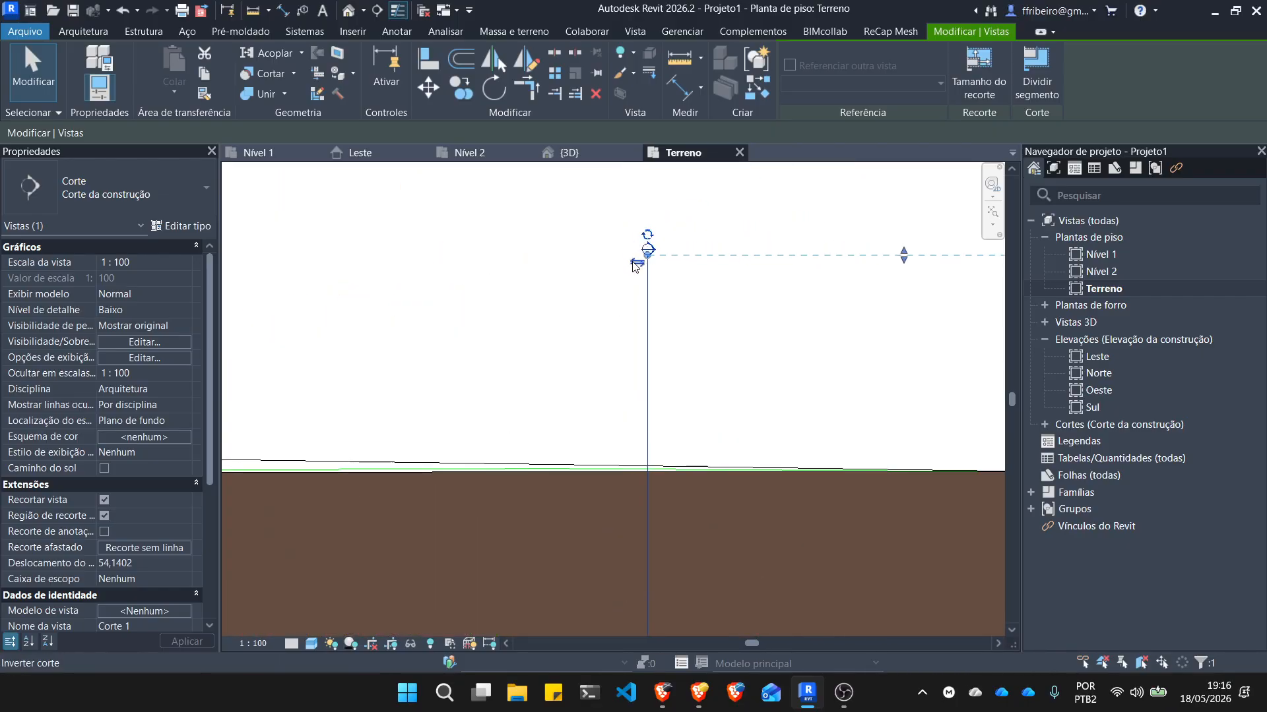
click(637, 264)
scroll(648, 257, up, 2)
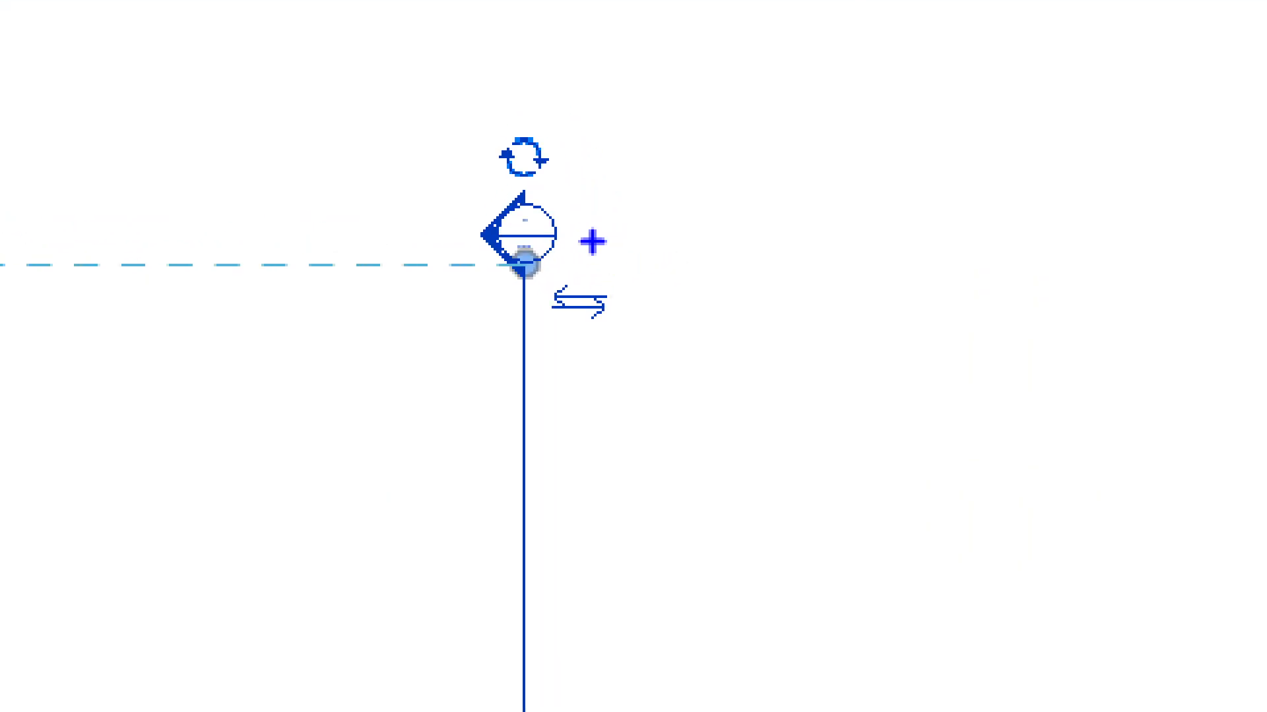
mouse_move(606, 241)
mouse_down()
mouse_move(671, 368)
mouse_move(710, 242)
mouse_up()
key(Escape)
scroll(715, 283, down, 9)
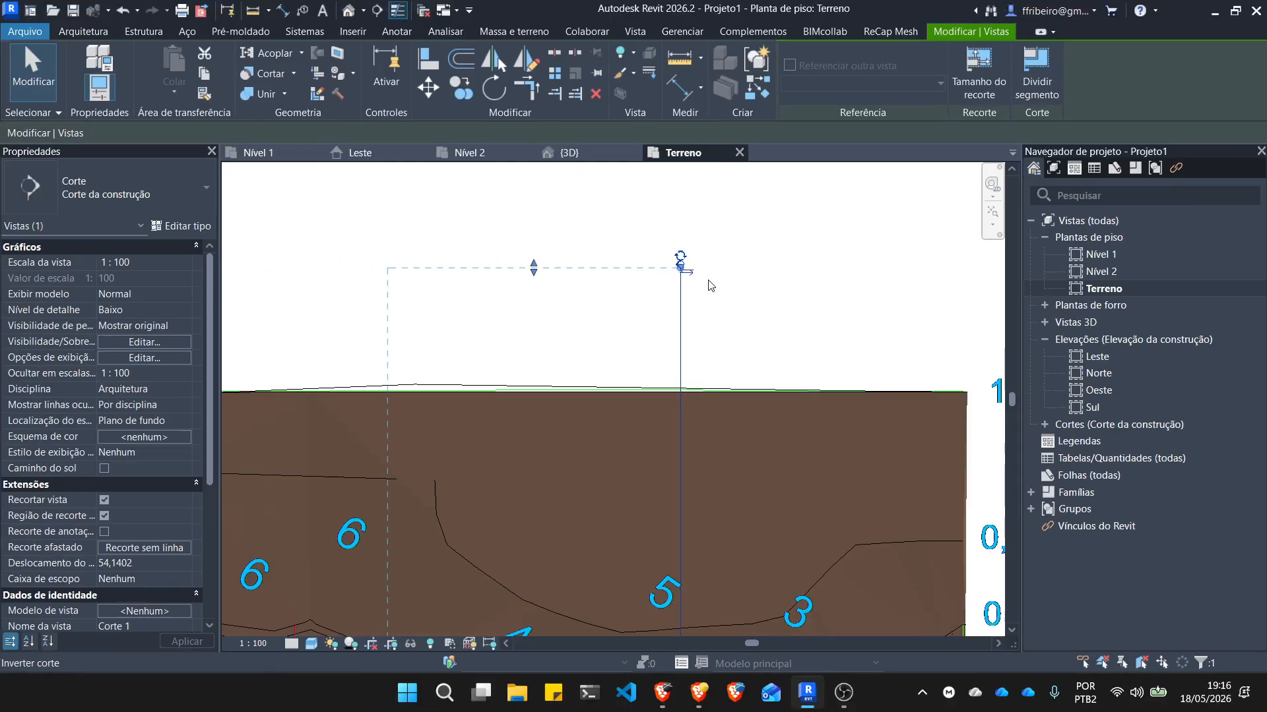
scroll(726, 484, up, 2)
scroll(727, 485, up, 2)
key(Escape)
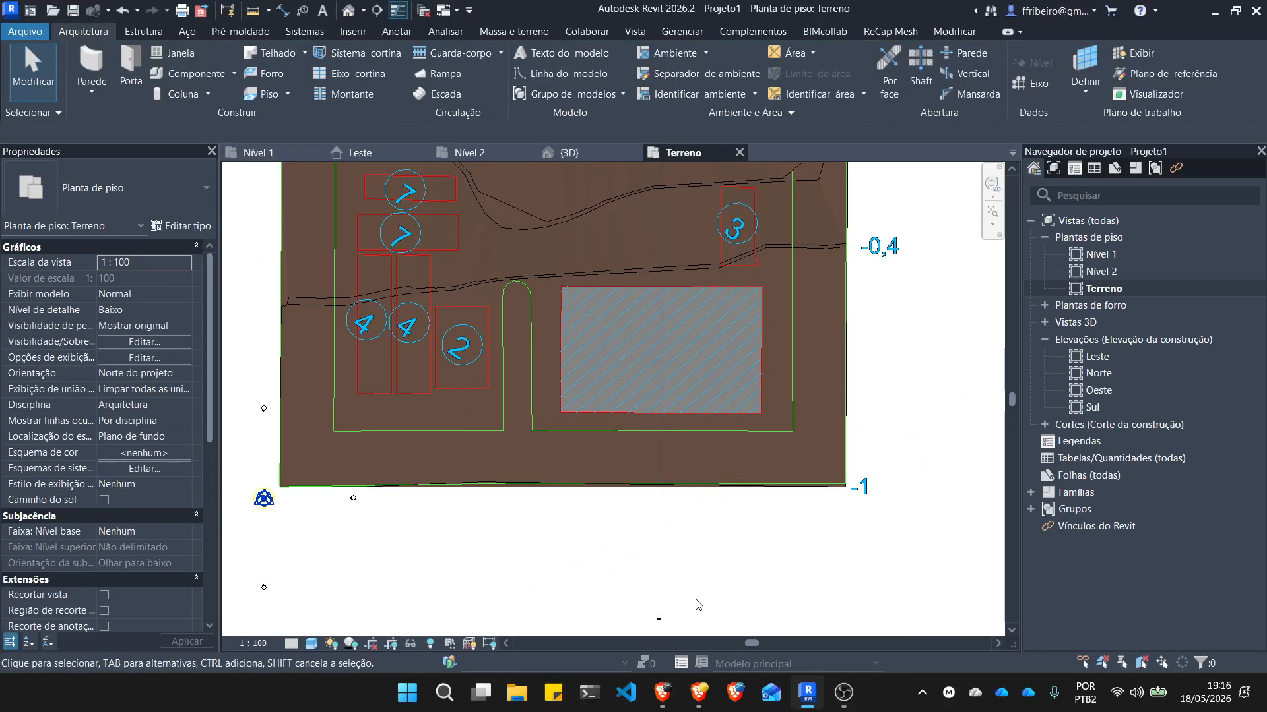
Open the view of the new section and expand the project's list of sections.
scroll(683, 270, down, 3)
scroll(684, 270, up, 10)
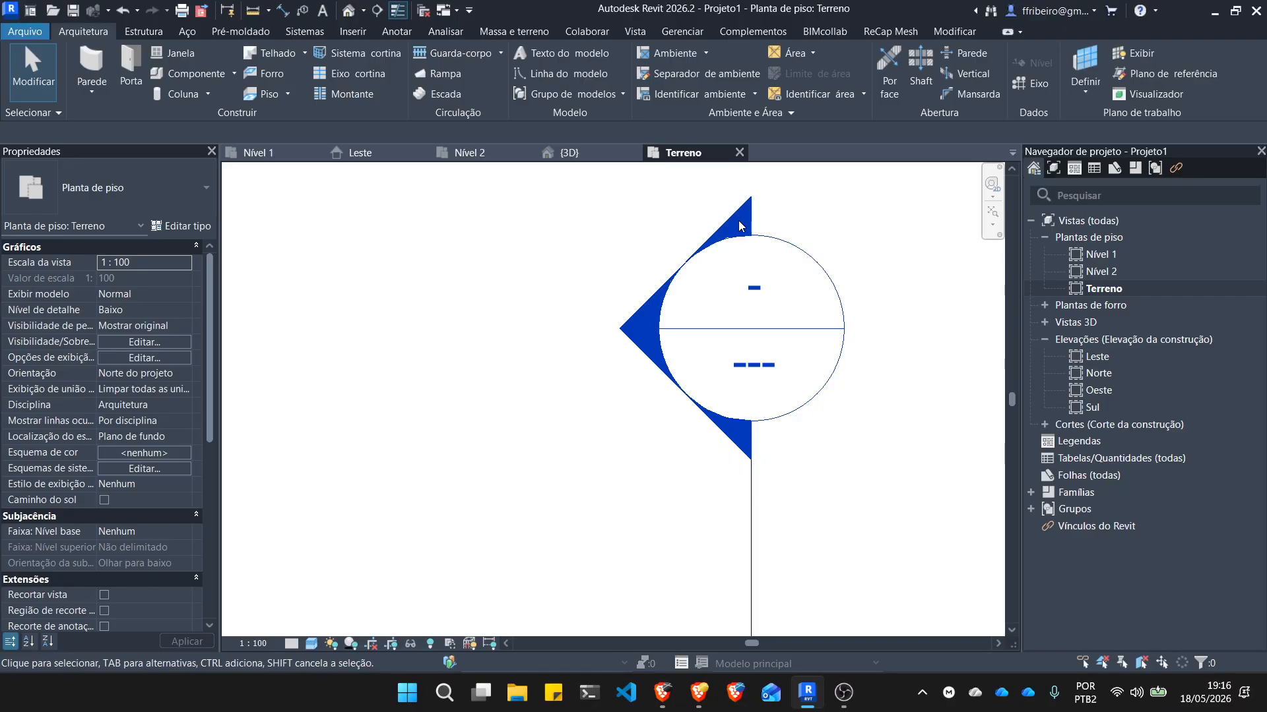
double_click(647, 331)
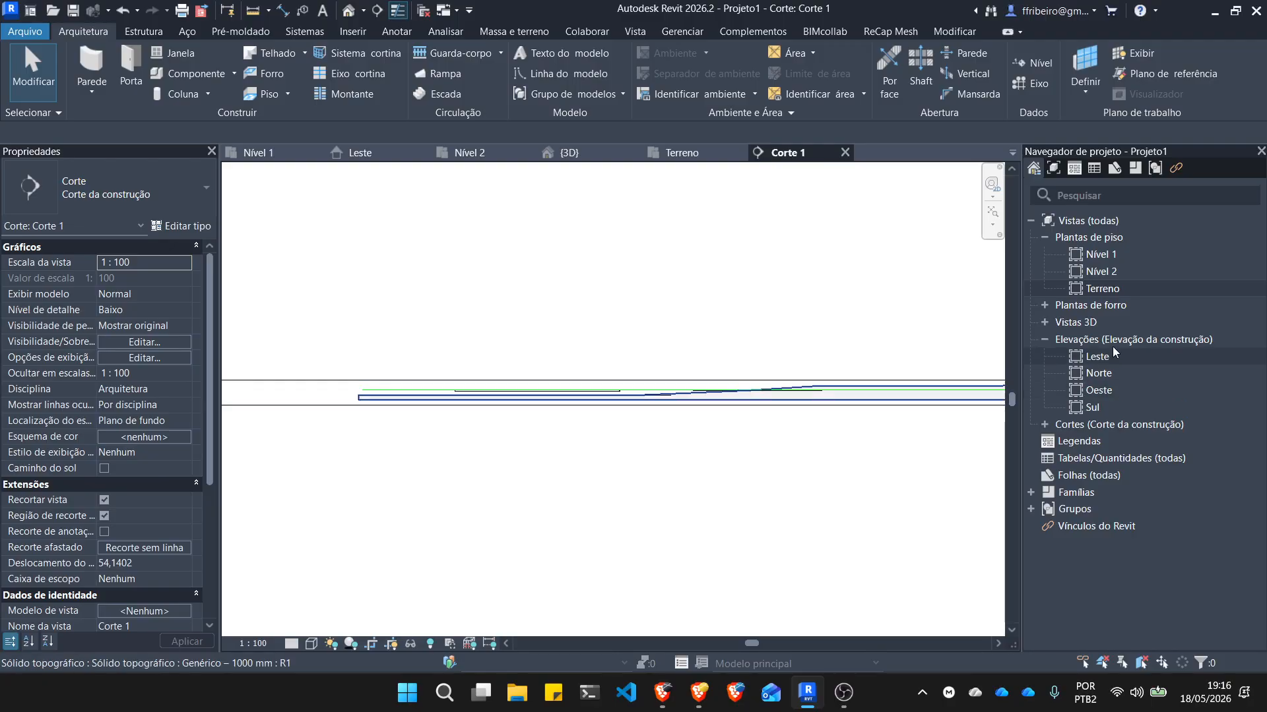
double_click(1101, 424)
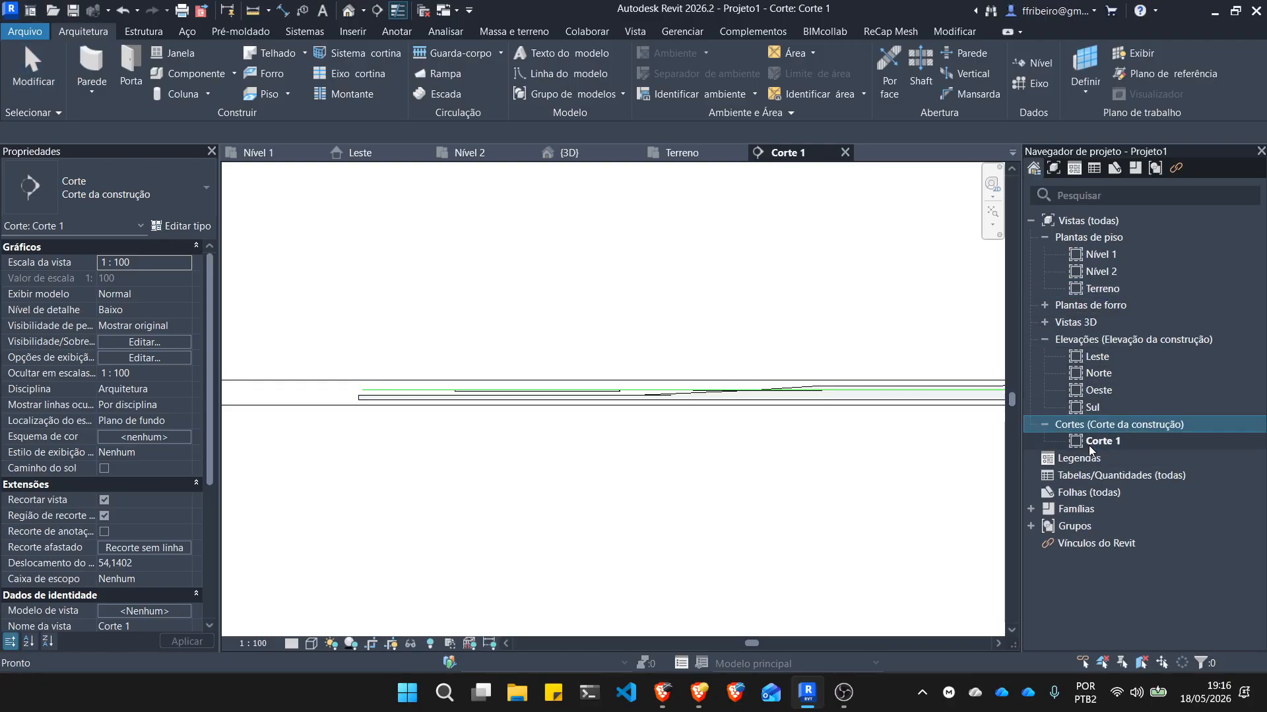
Examine both ends of the Genérico 150 mm floor in the section and compare its height with the terrain solid.
scroll(524, 396, up, 6)
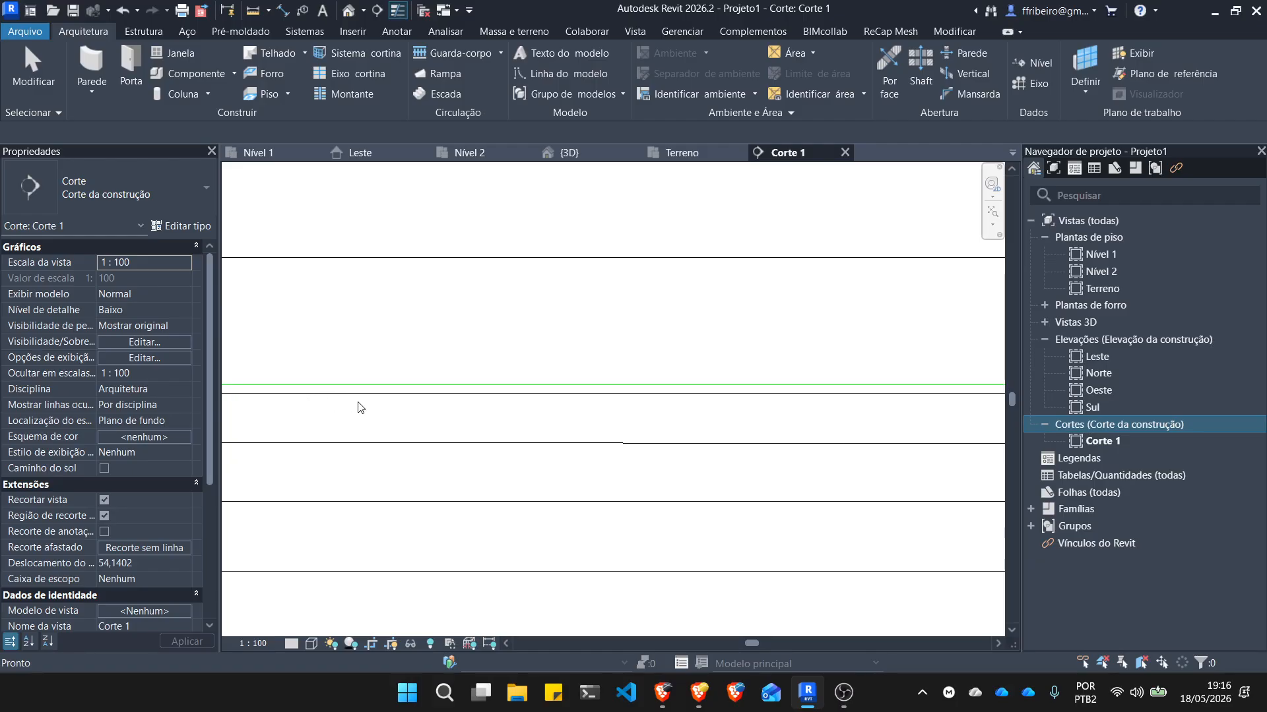
click(400, 392)
scroll(565, 384, down, 2)
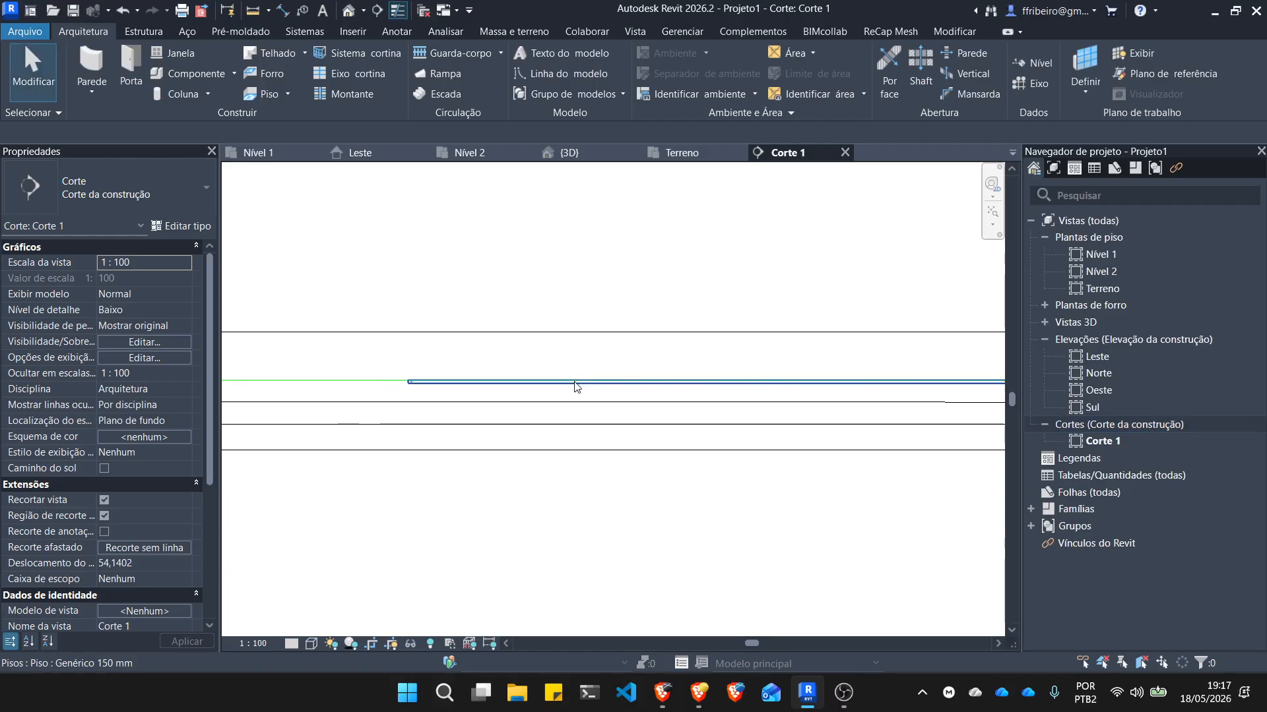
scroll(548, 400, down, 3)
scroll(679, 414, up, 6)
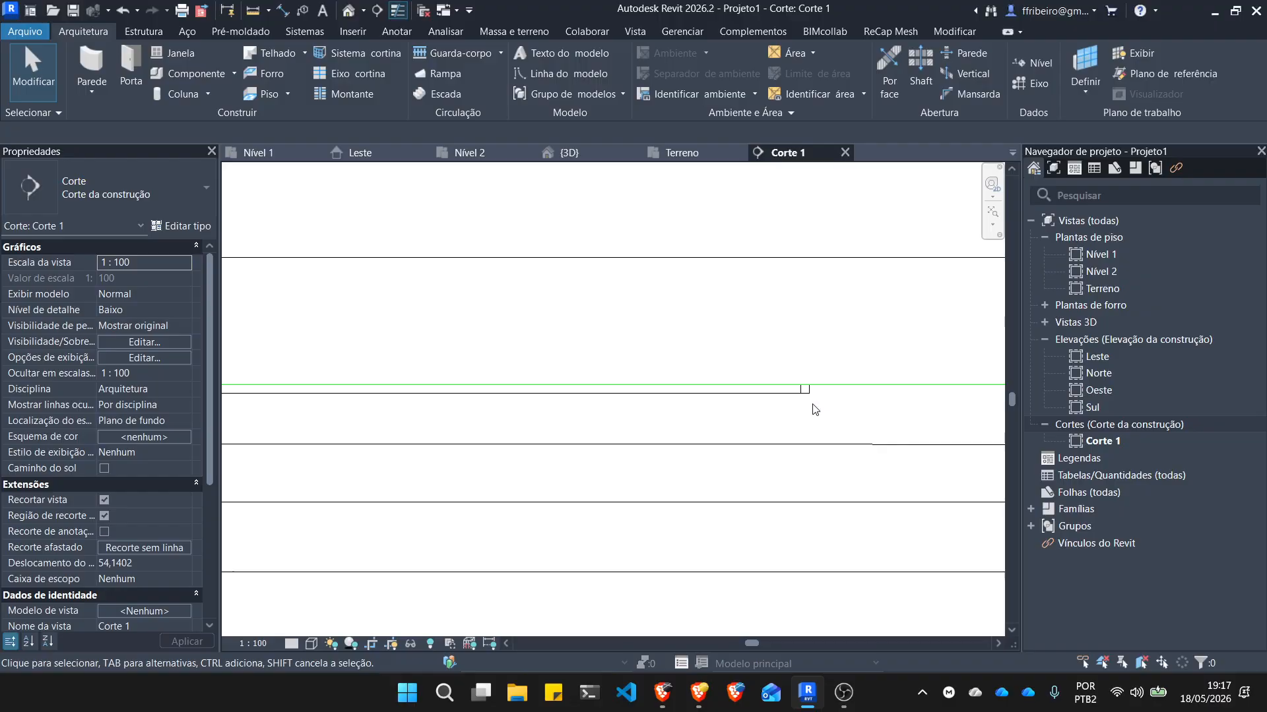
click(808, 393)
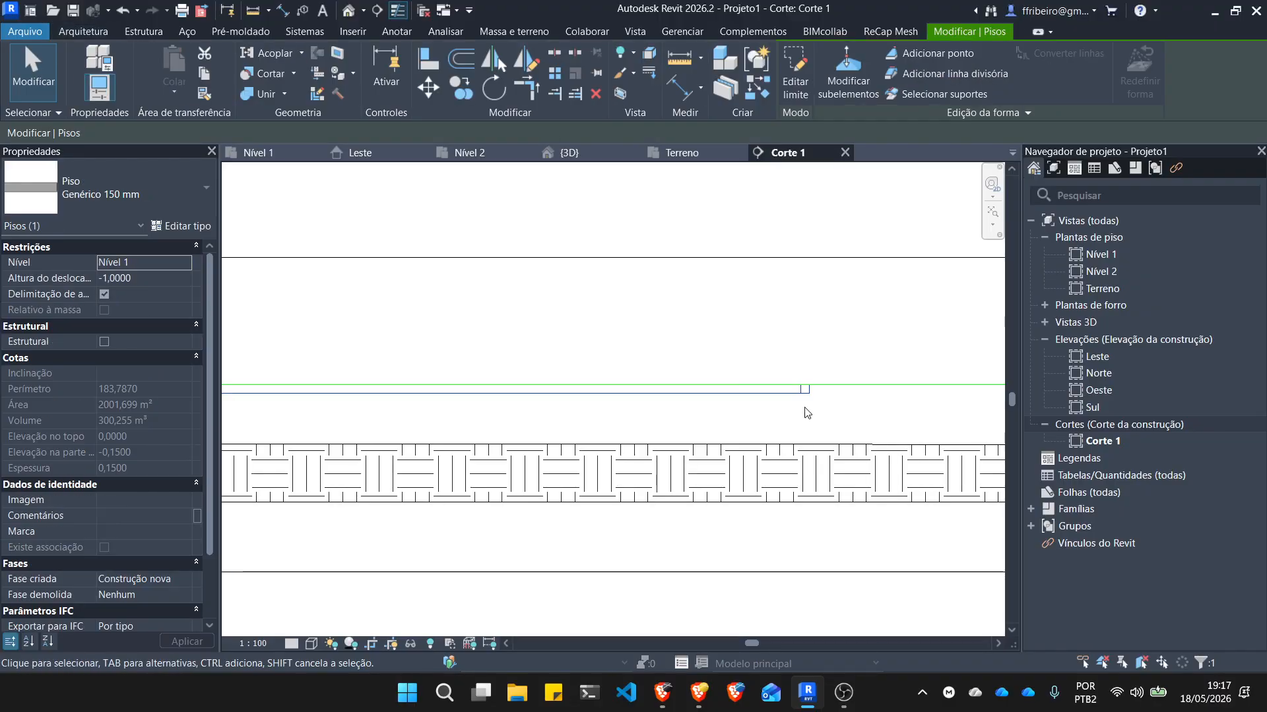
scroll(806, 410, up, 4)
key(Escape)
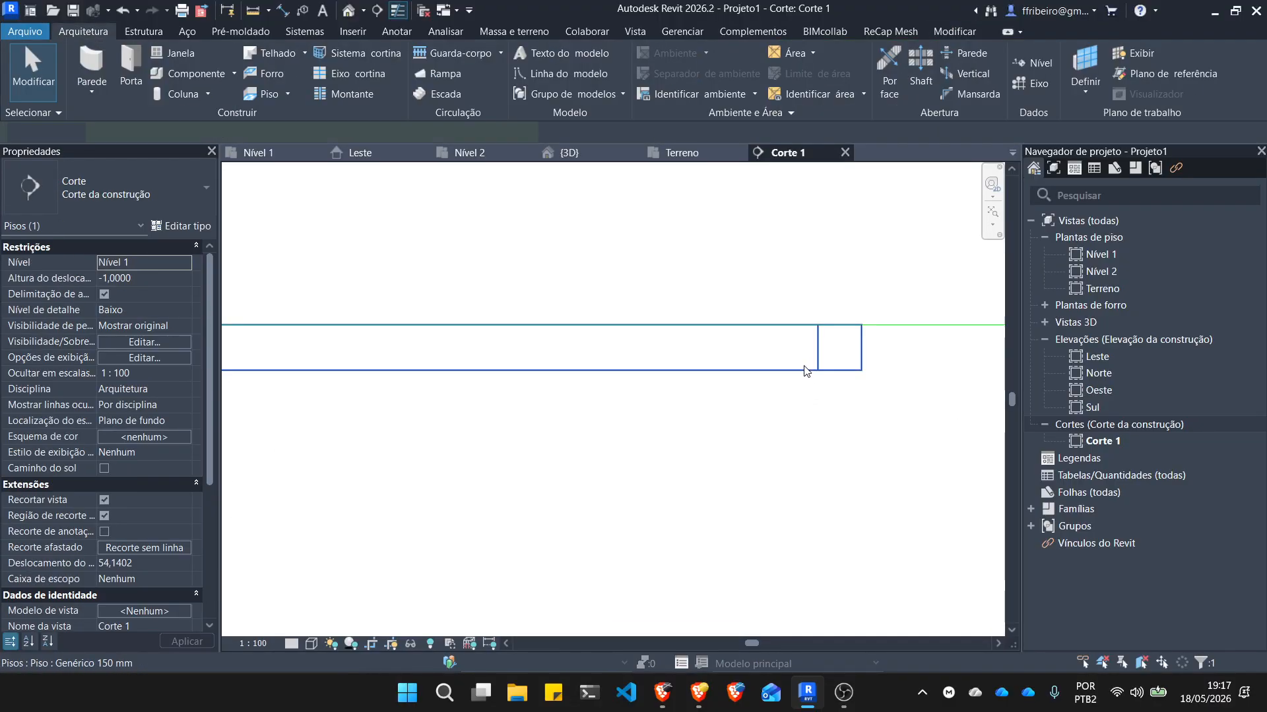
click(804, 371)
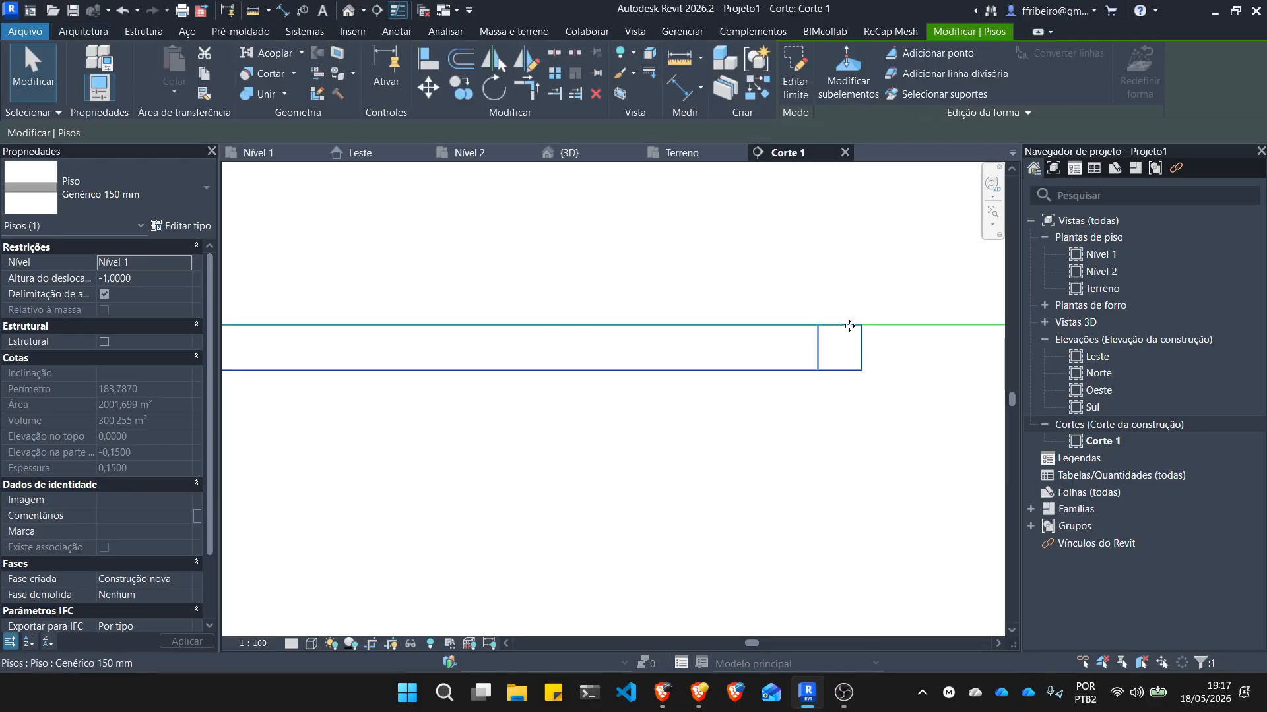
scroll(798, 356, down, 3)
scroll(785, 358, down, 2)
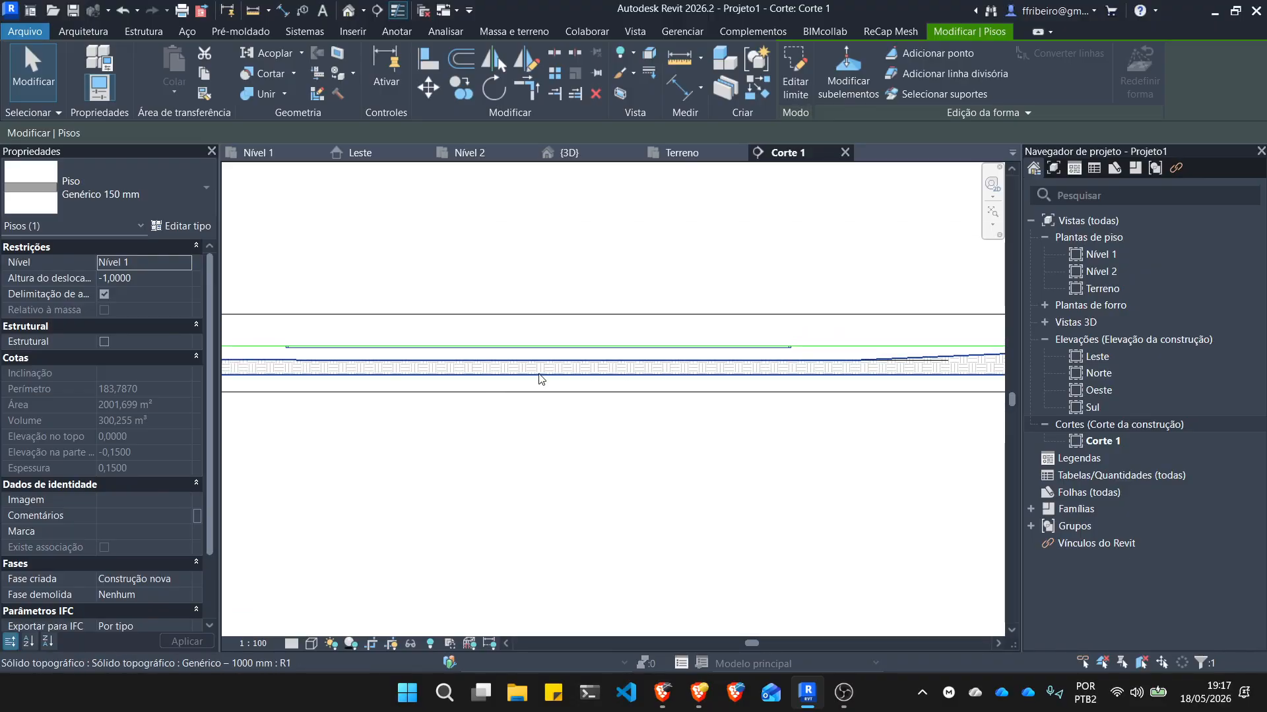
scroll(307, 369, up, 4)
key(Escape)
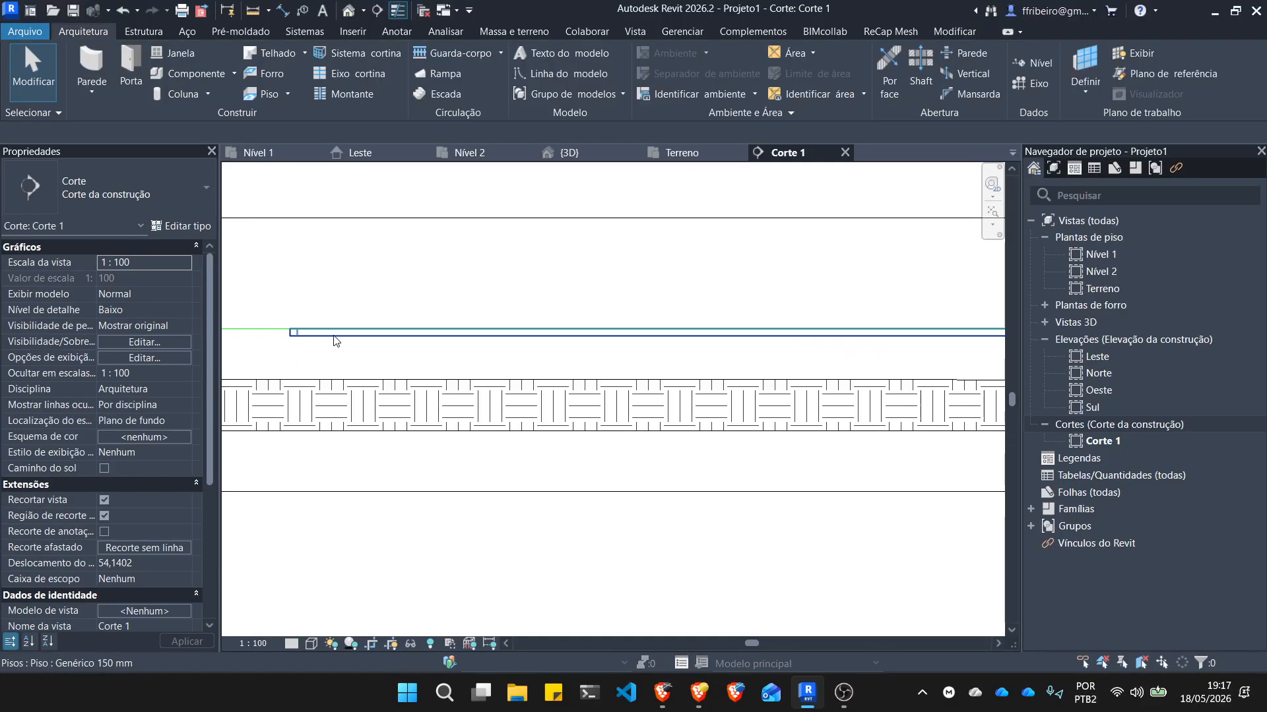
Set the height offset of the Genérico 150 mm floor from Nível 1 to -2 m and accept its overlap with the terrain.
click(336, 341)
click(165, 281)
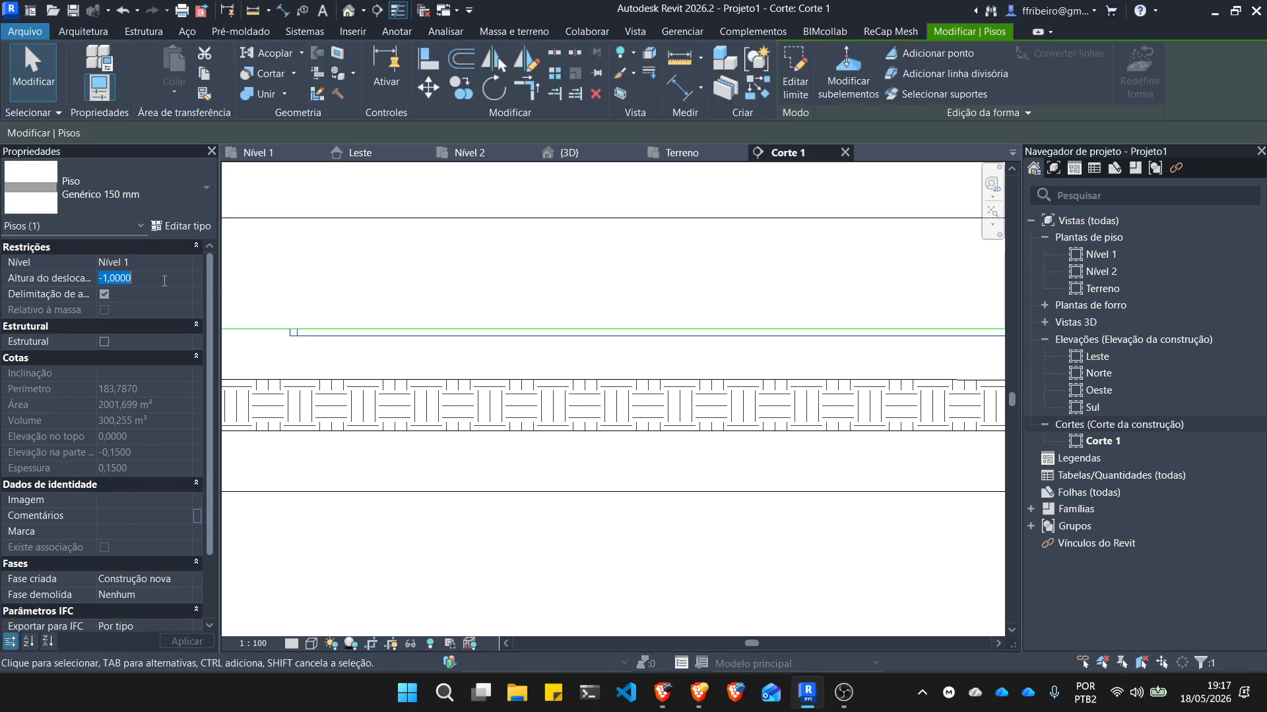
text(-)
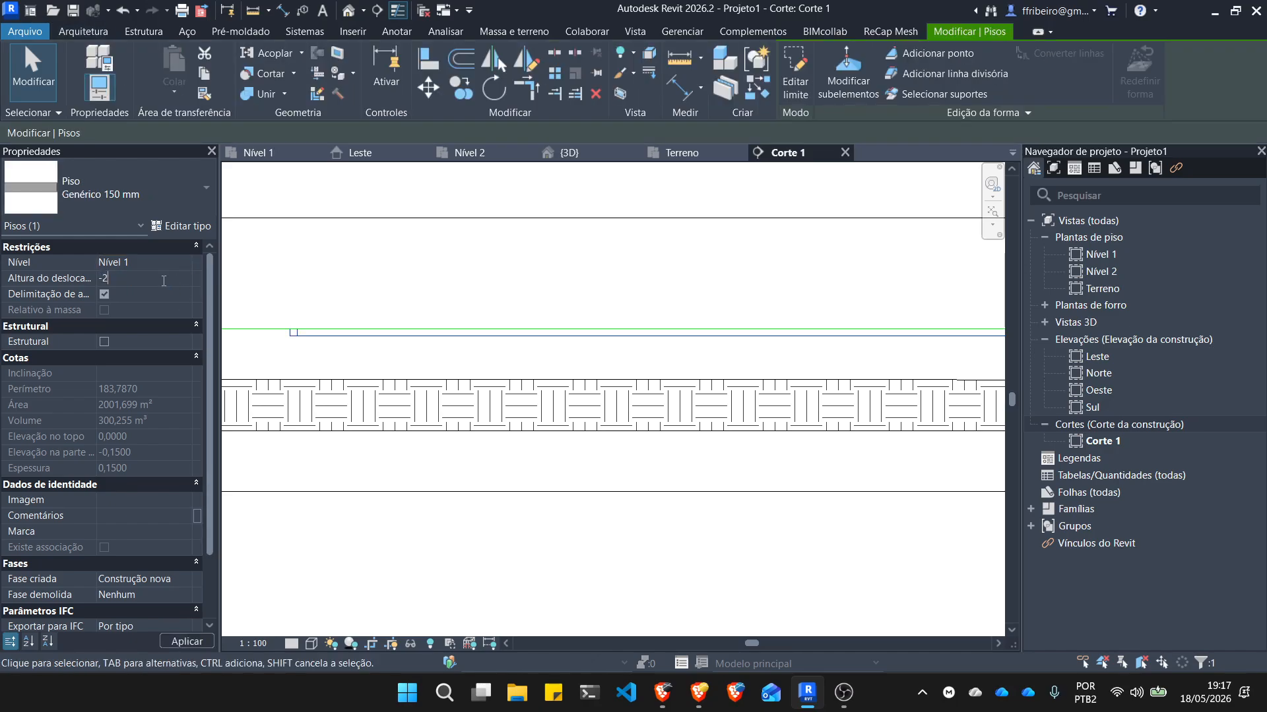
text(2)
key(Return)
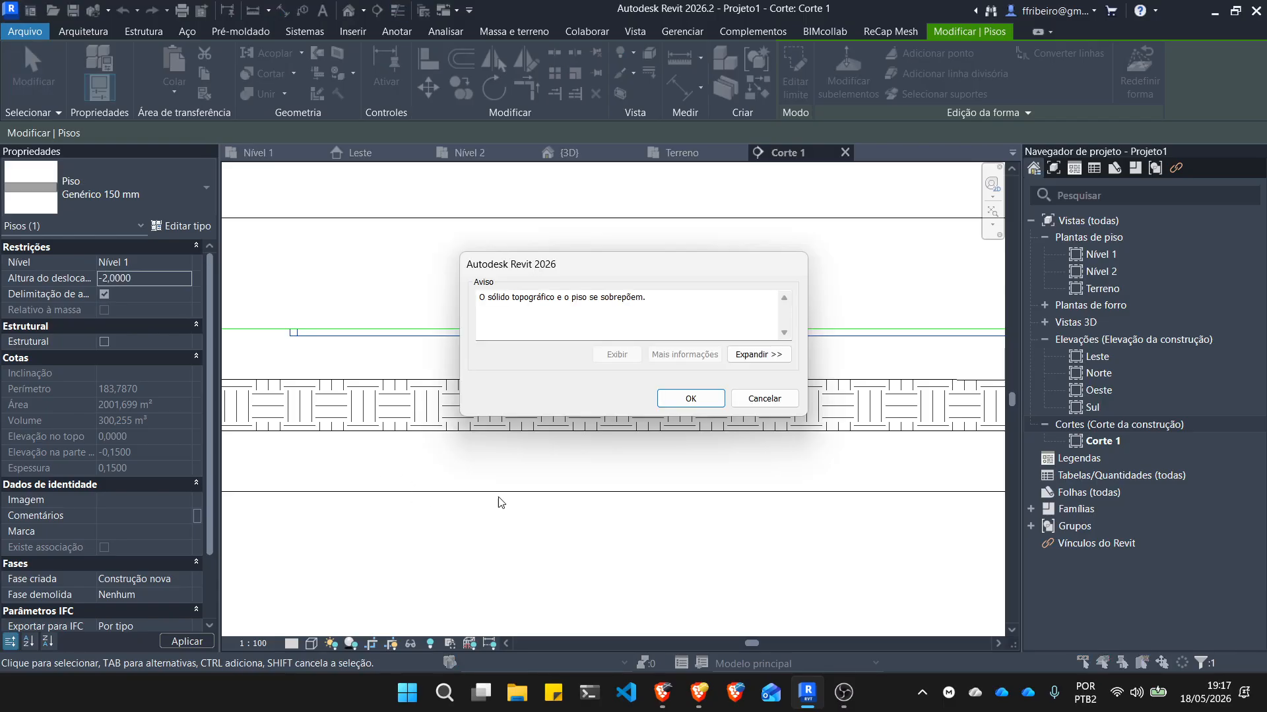
click(690, 398)
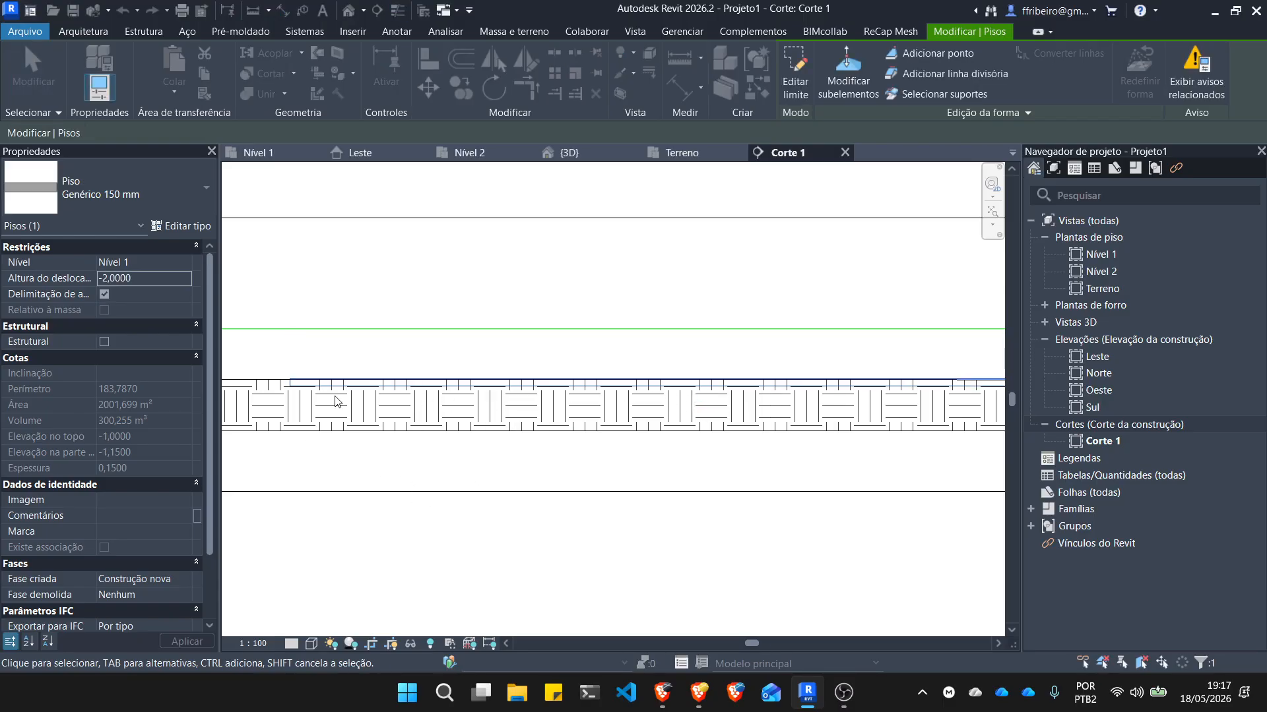
Lower the Genérico 150 mm floor into the terrain solid by setting its height offset from Nível 1 to -2,5 m.
click(158, 279)
text(-2,)
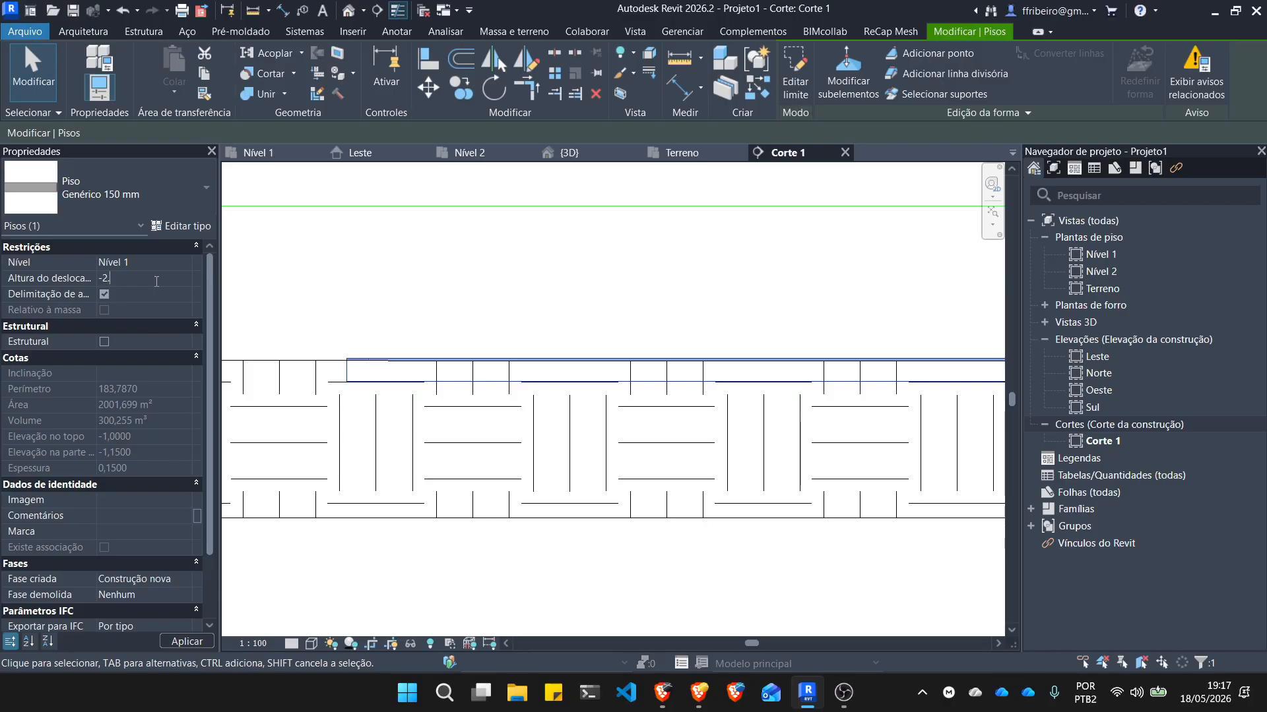
text(2.5)
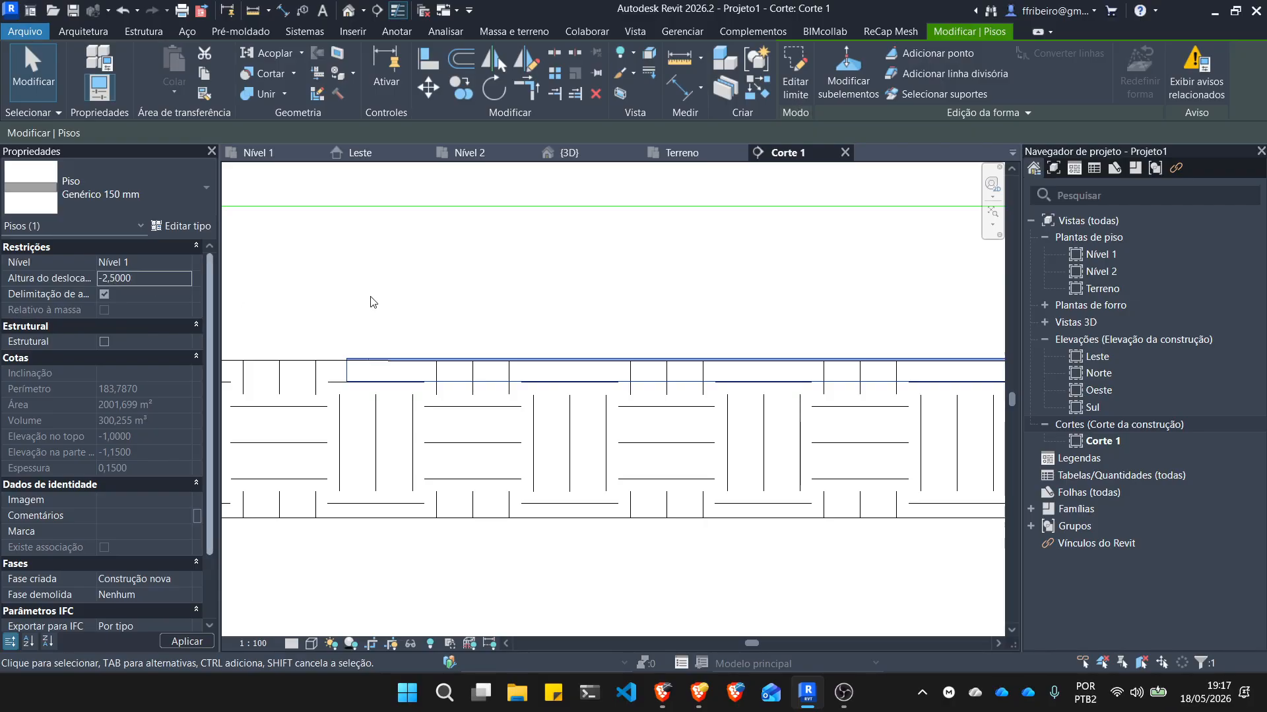
click(413, 304)
click(390, 441)
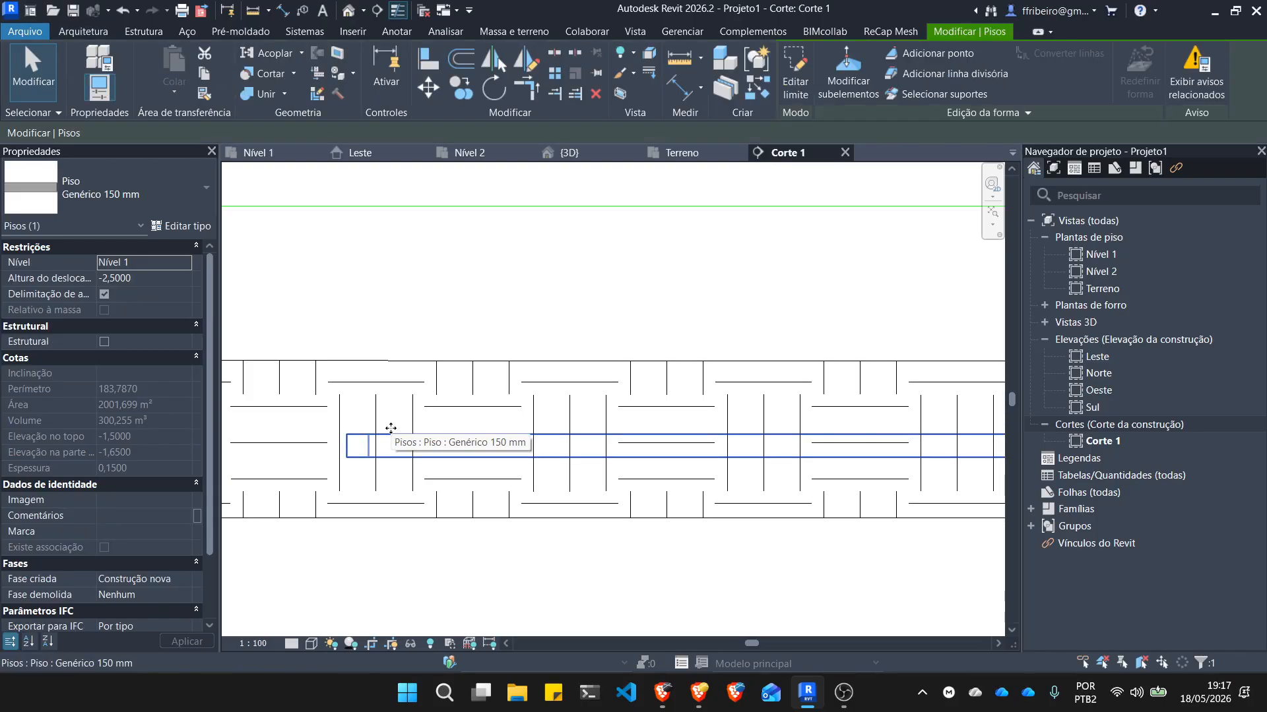
key(Escape)
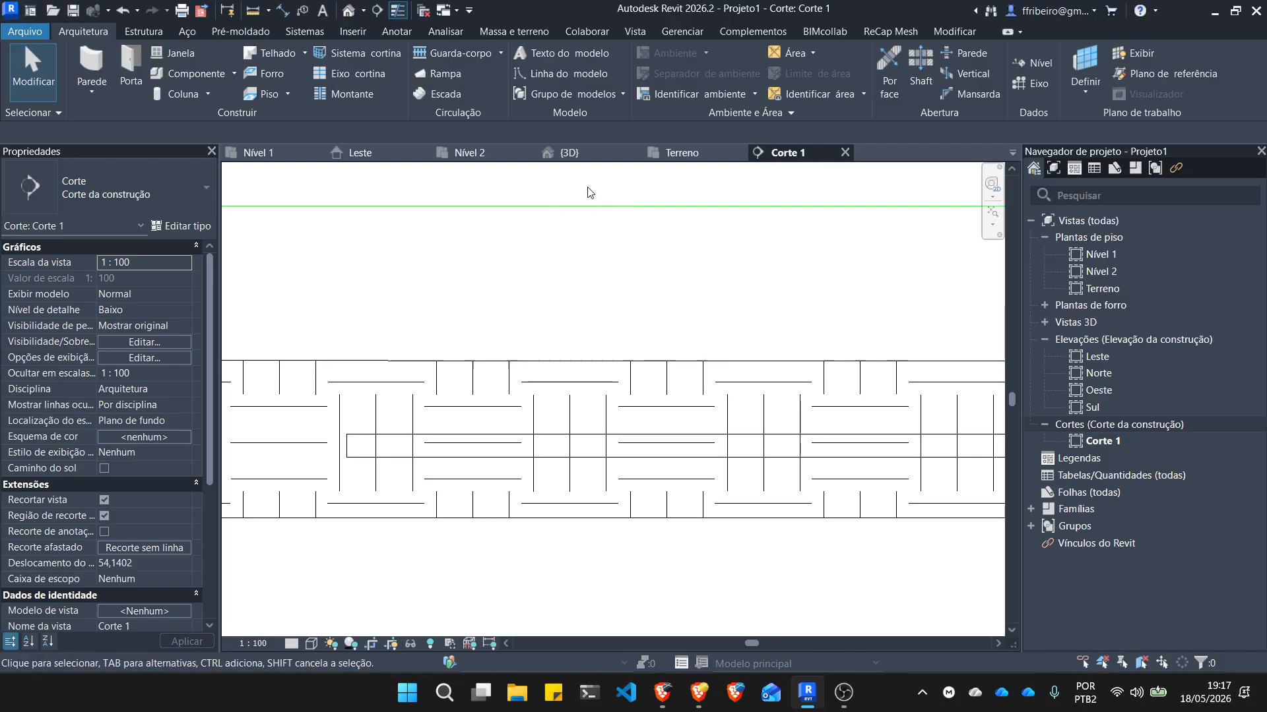
Check the terrain in 3D, then excavate the terrain solid with the Genérico 150 mm floor in the Corte 1 section.
click(570, 153)
scroll(610, 465, up, 6)
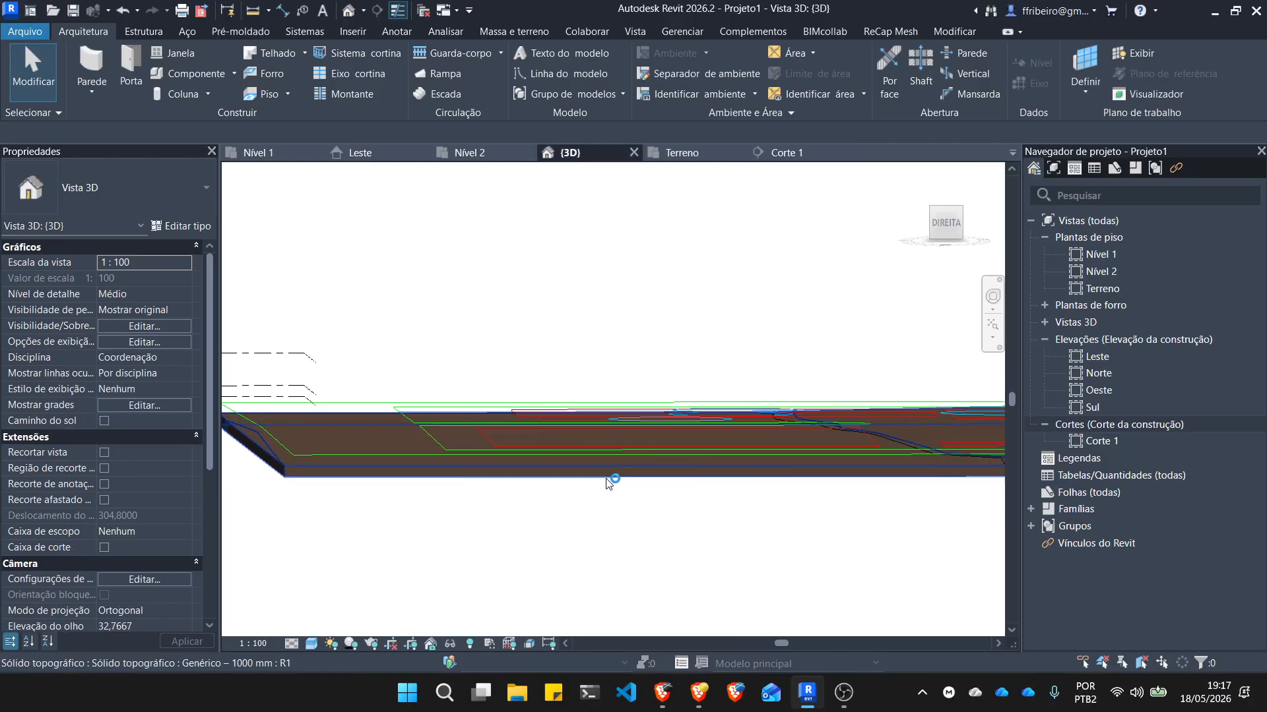
click(772, 152)
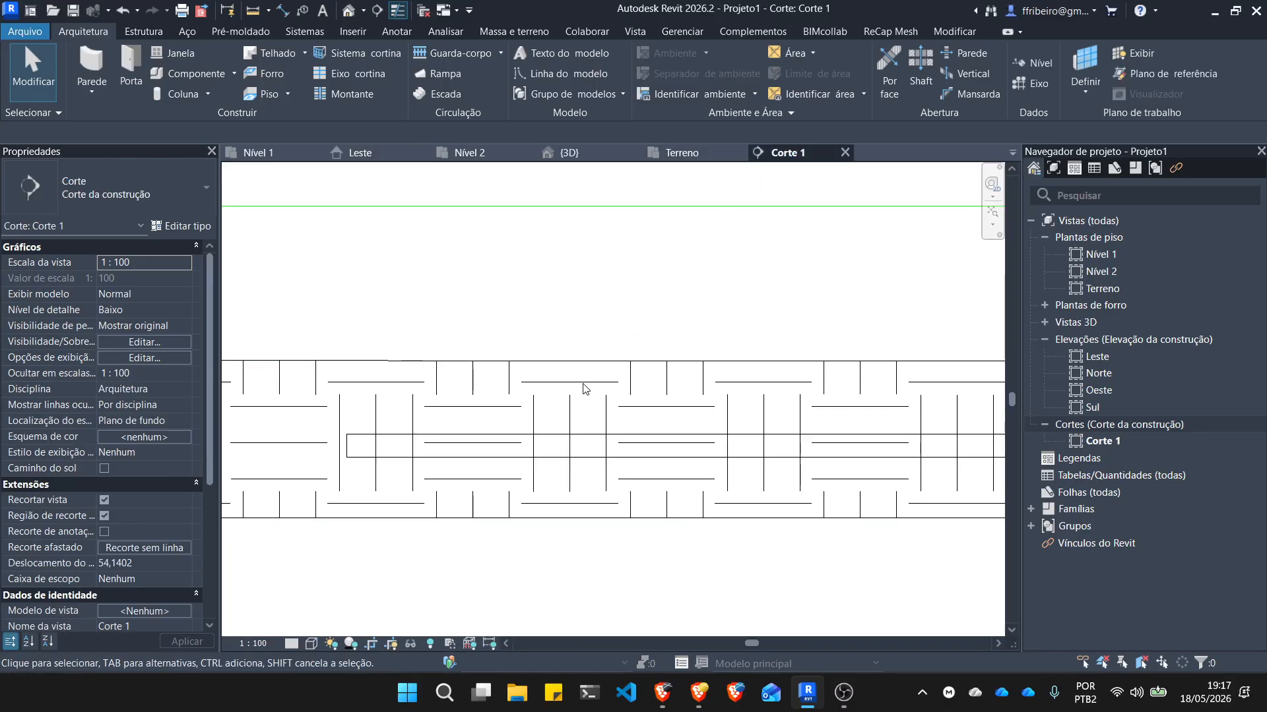
click(519, 366)
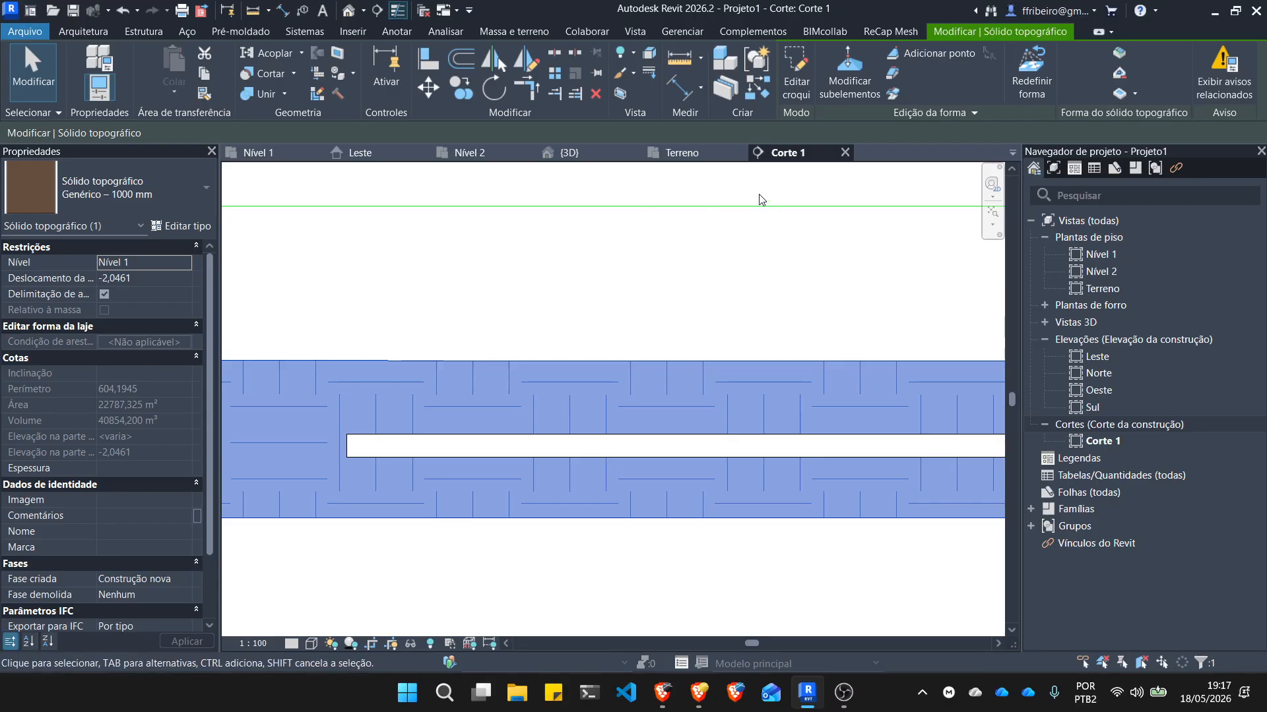
click(1134, 93)
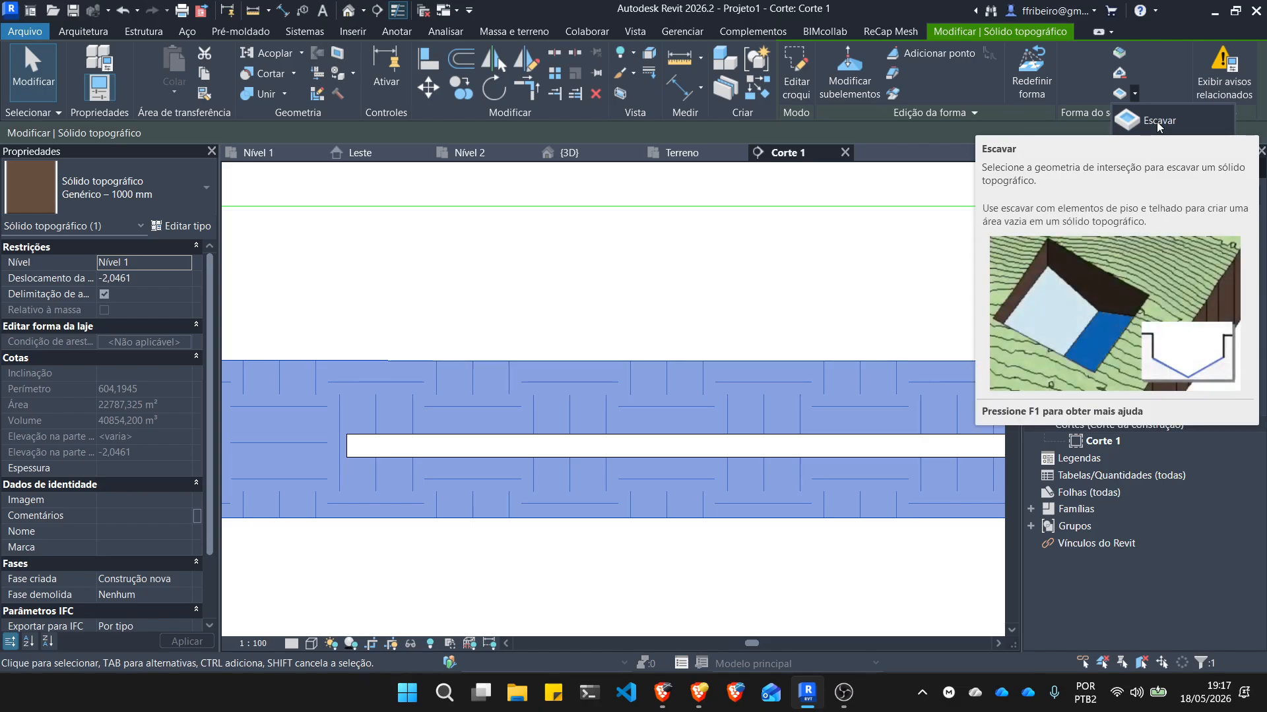
click(1158, 122)
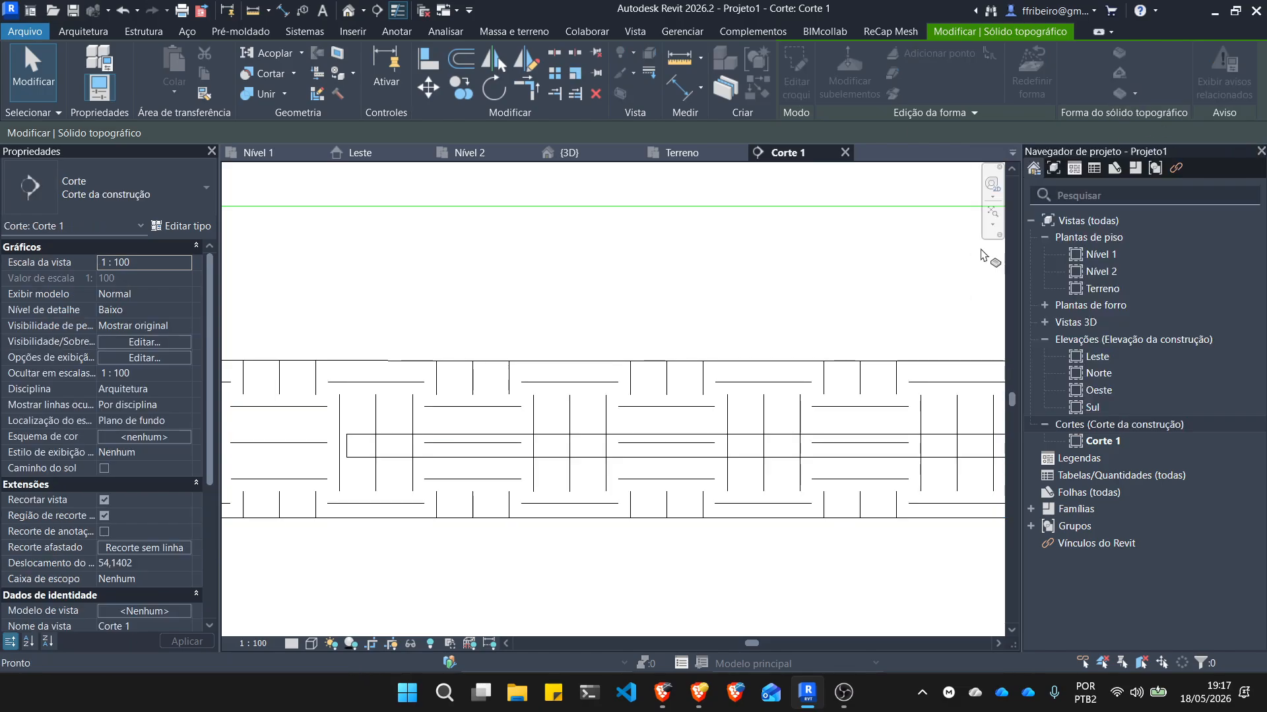
click(774, 441)
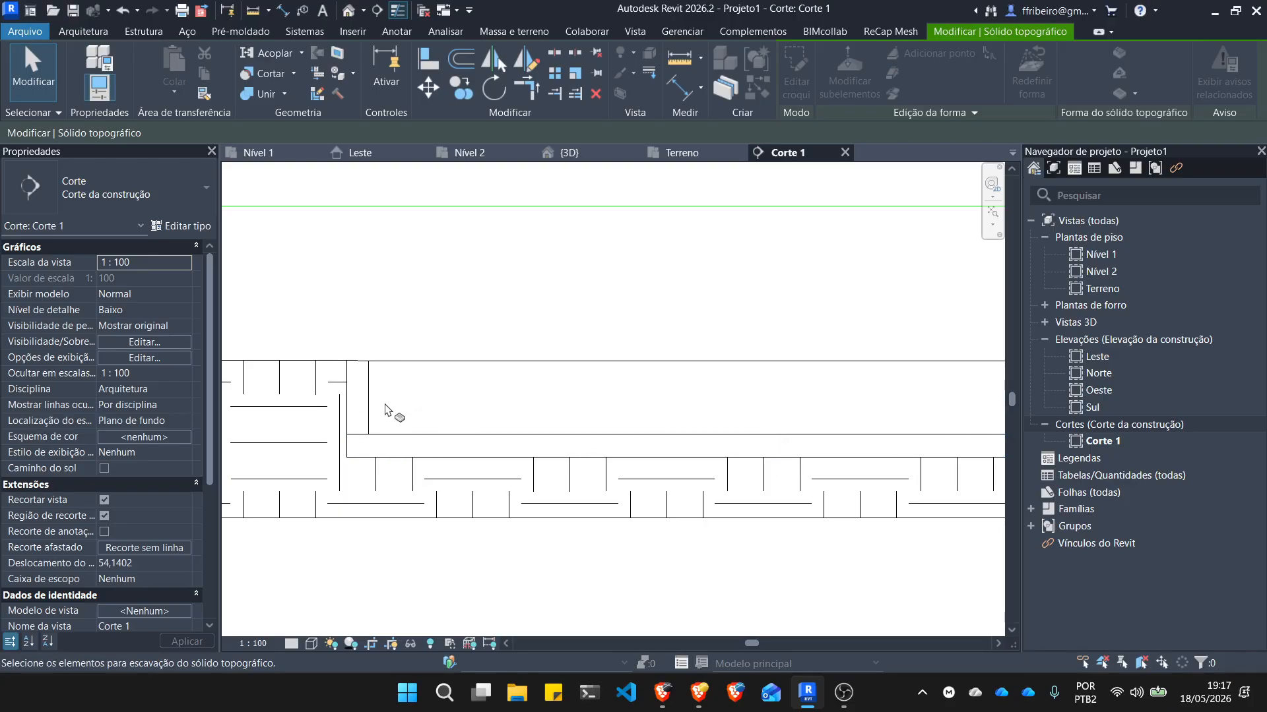
Examine the excavated recess around the floor in the section and in the 3D view.
scroll(385, 404, up, 1)
scroll(354, 376, down, 4)
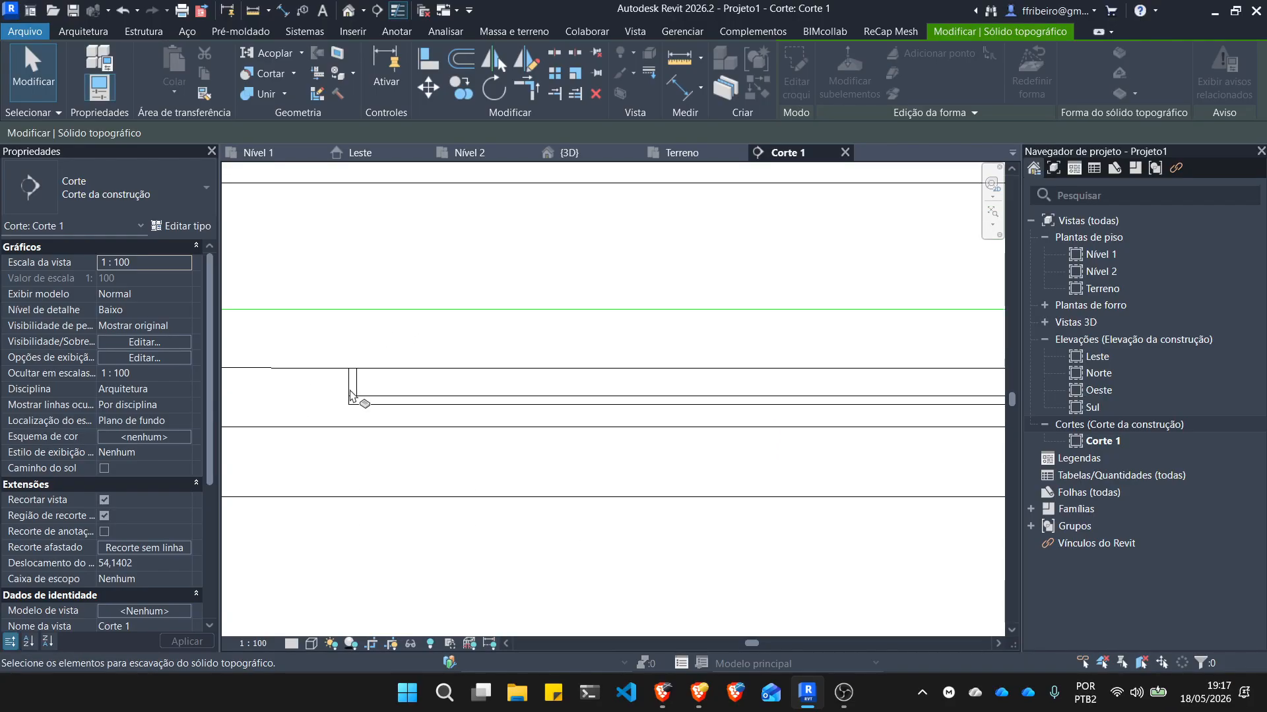
scroll(352, 396, down, 2)
scroll(557, 429, down, 2)
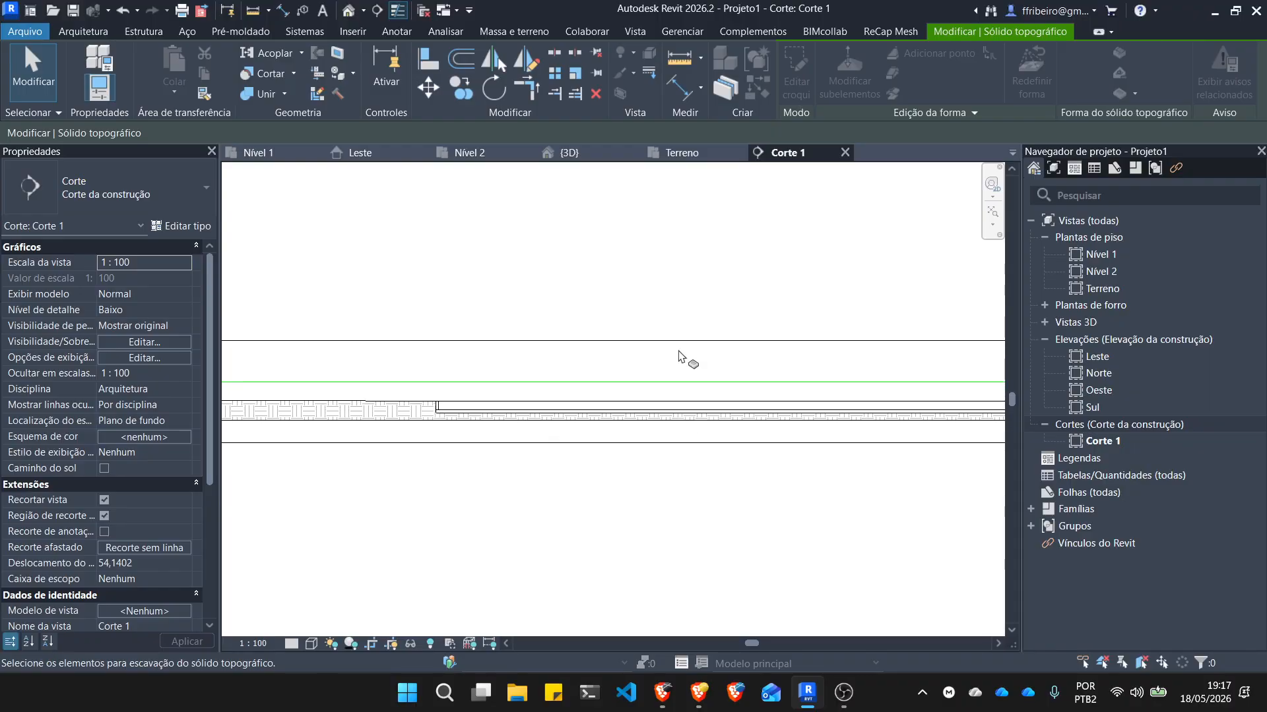
click(586, 155)
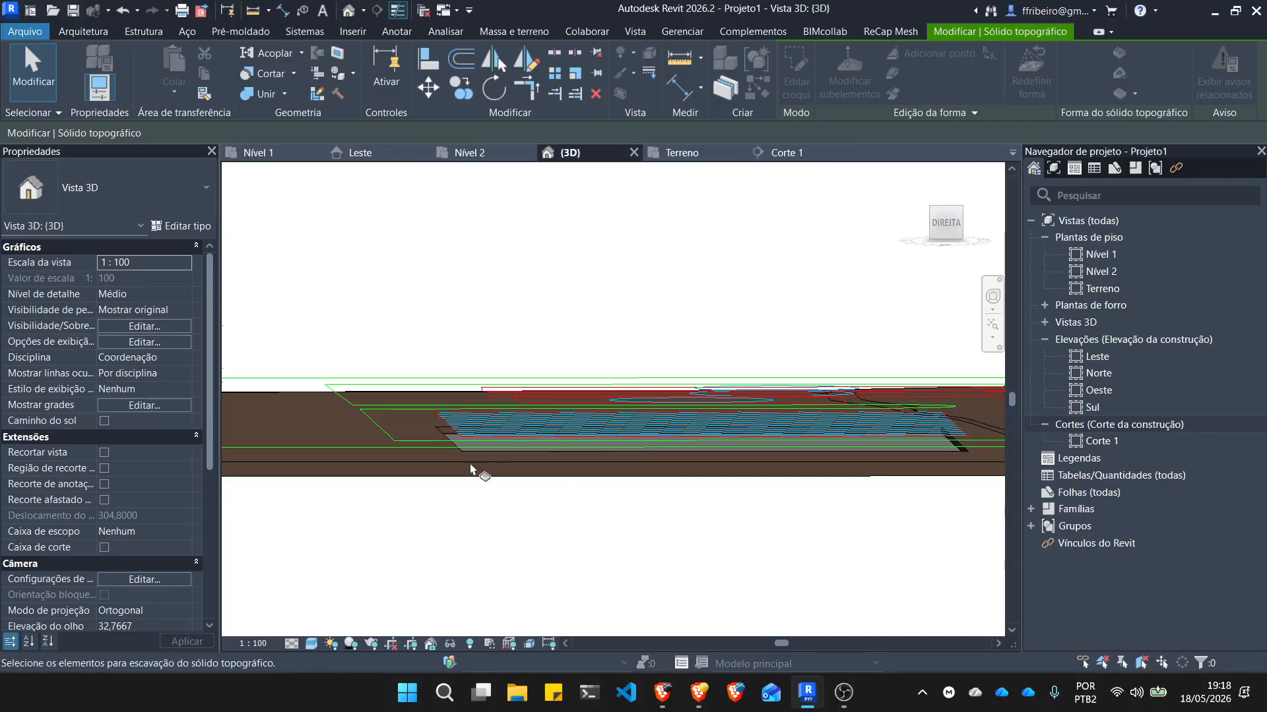
scroll(471, 469, up, 5)
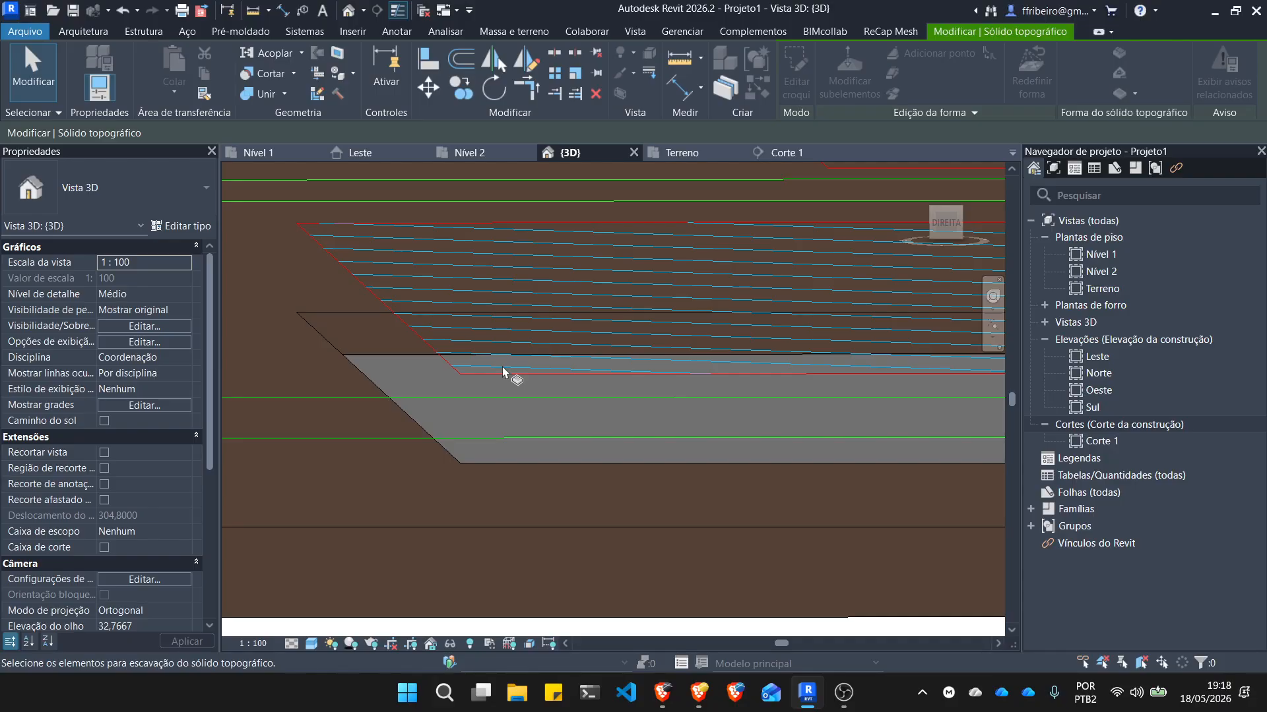
scroll(356, 396, down, 3)
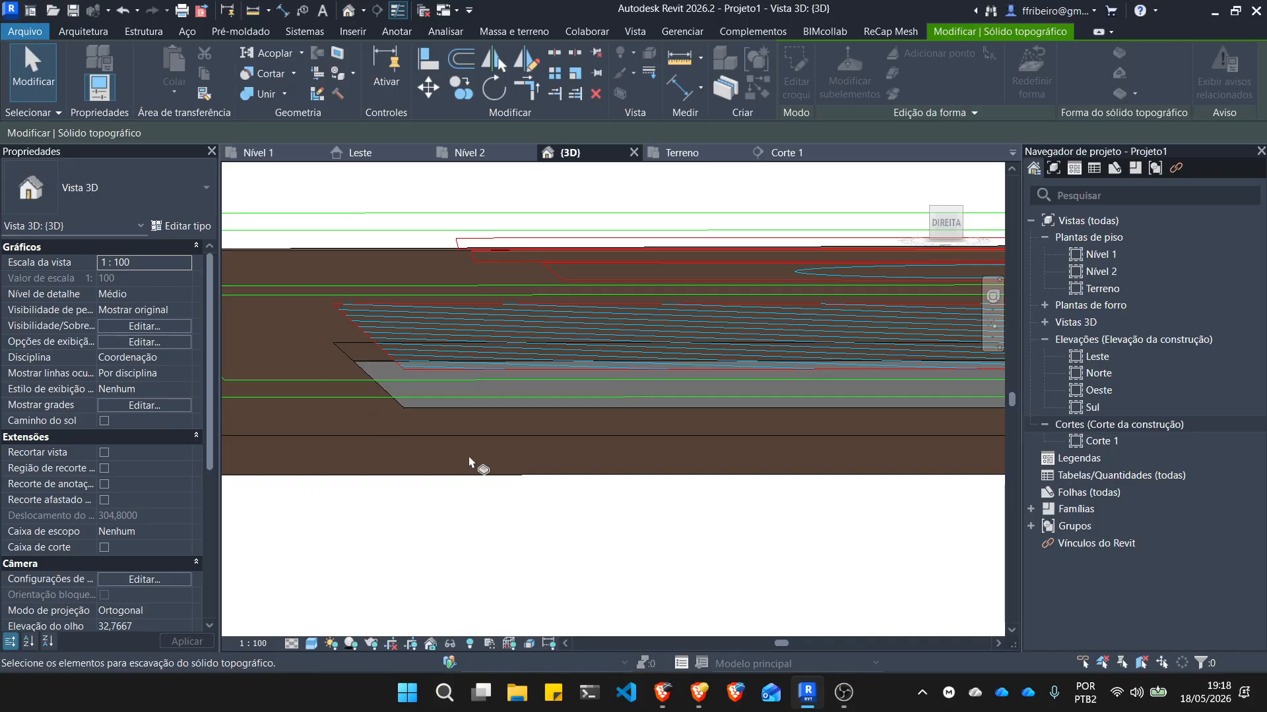
scroll(422, 392, up, 2)
scroll(357, 367, up, 3)
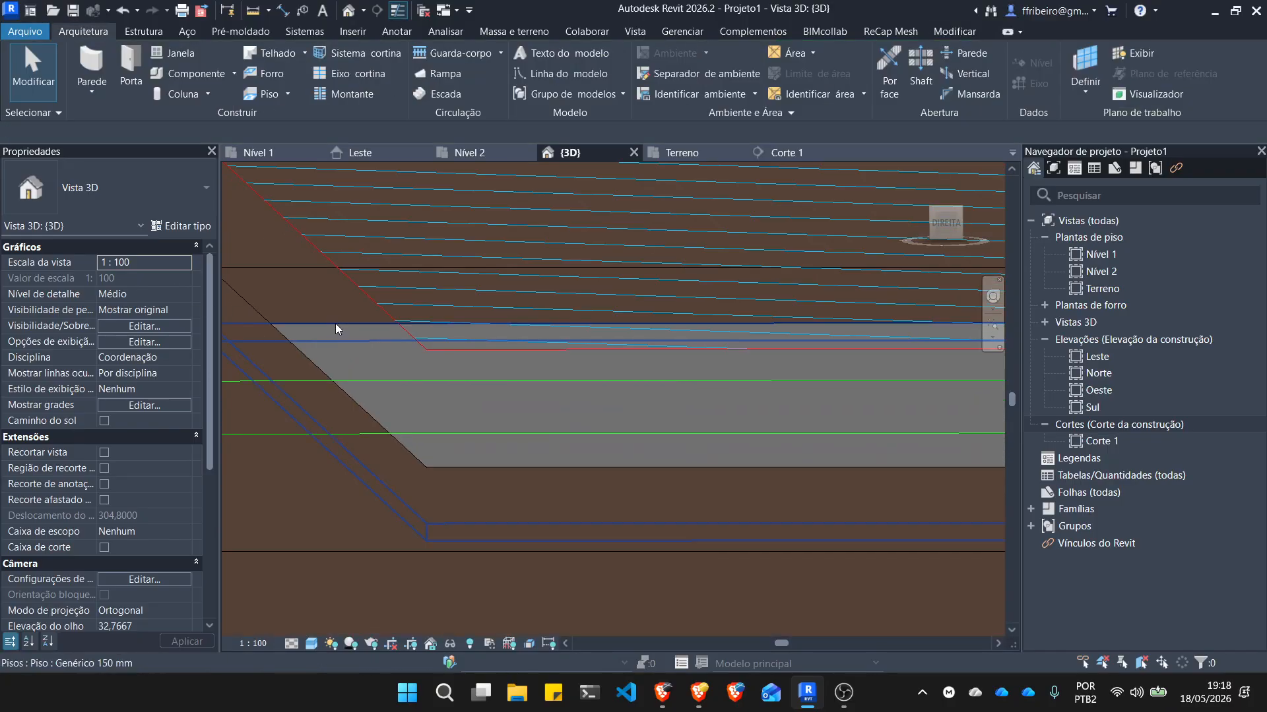
Raise the Genérico 150 mm floor by setting its height offset to 0 and check it against the terrain in 3D.
click(342, 323)
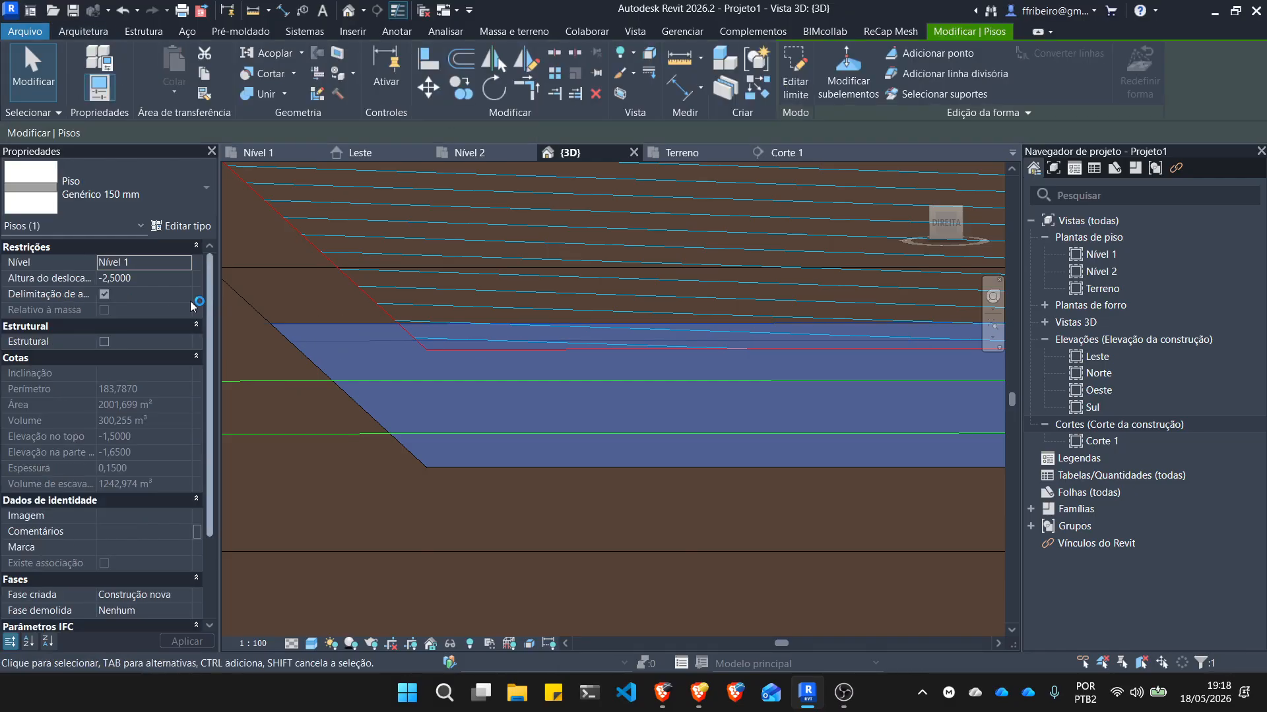
click(153, 278)
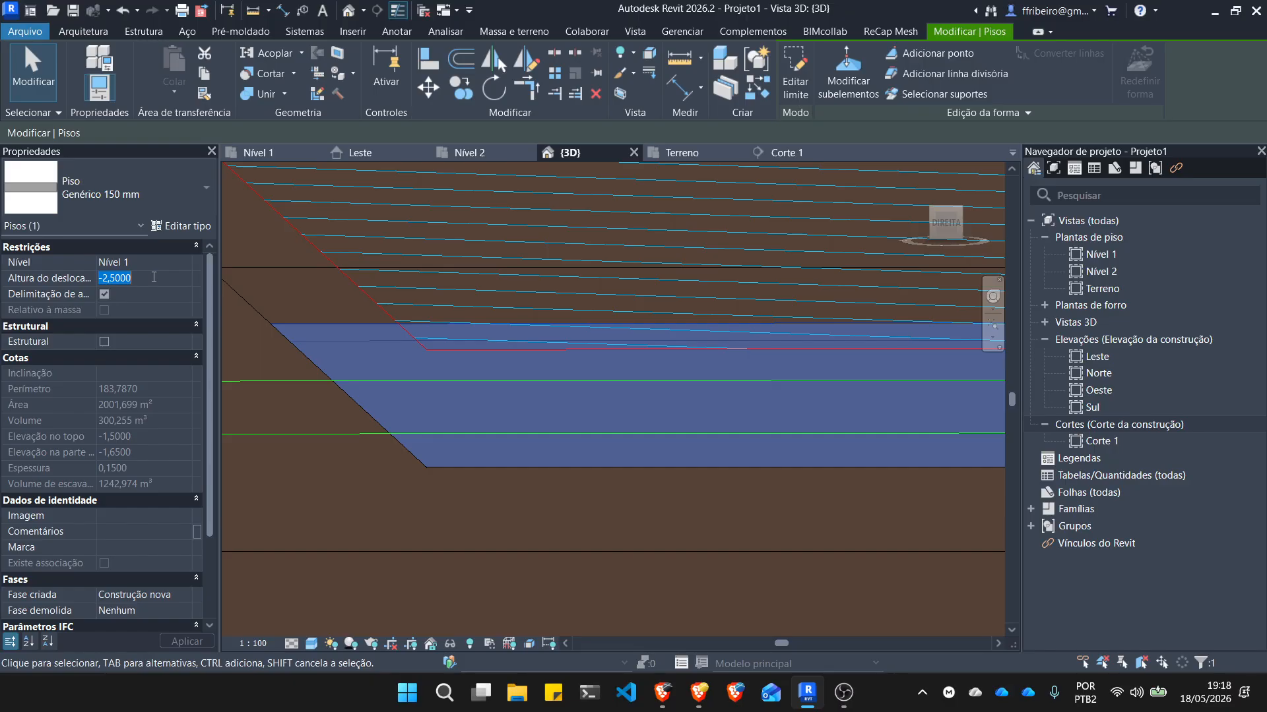
text(0)
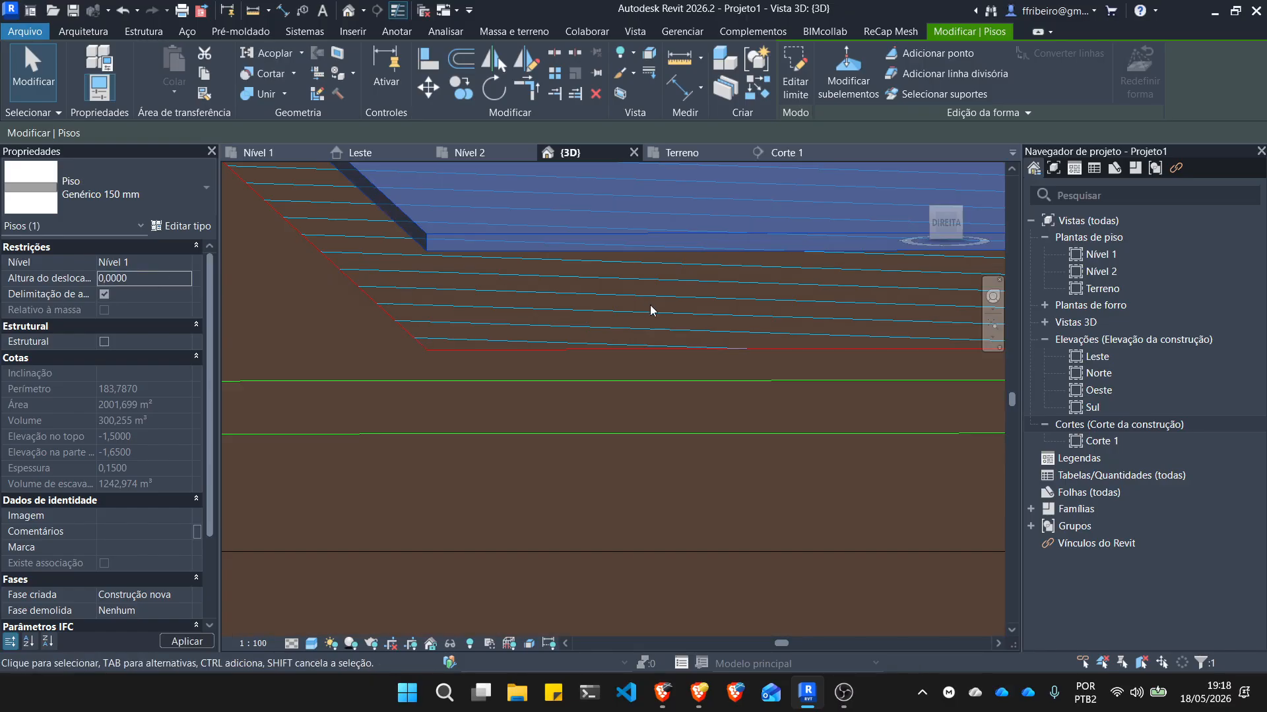
scroll(444, 401, down, 5)
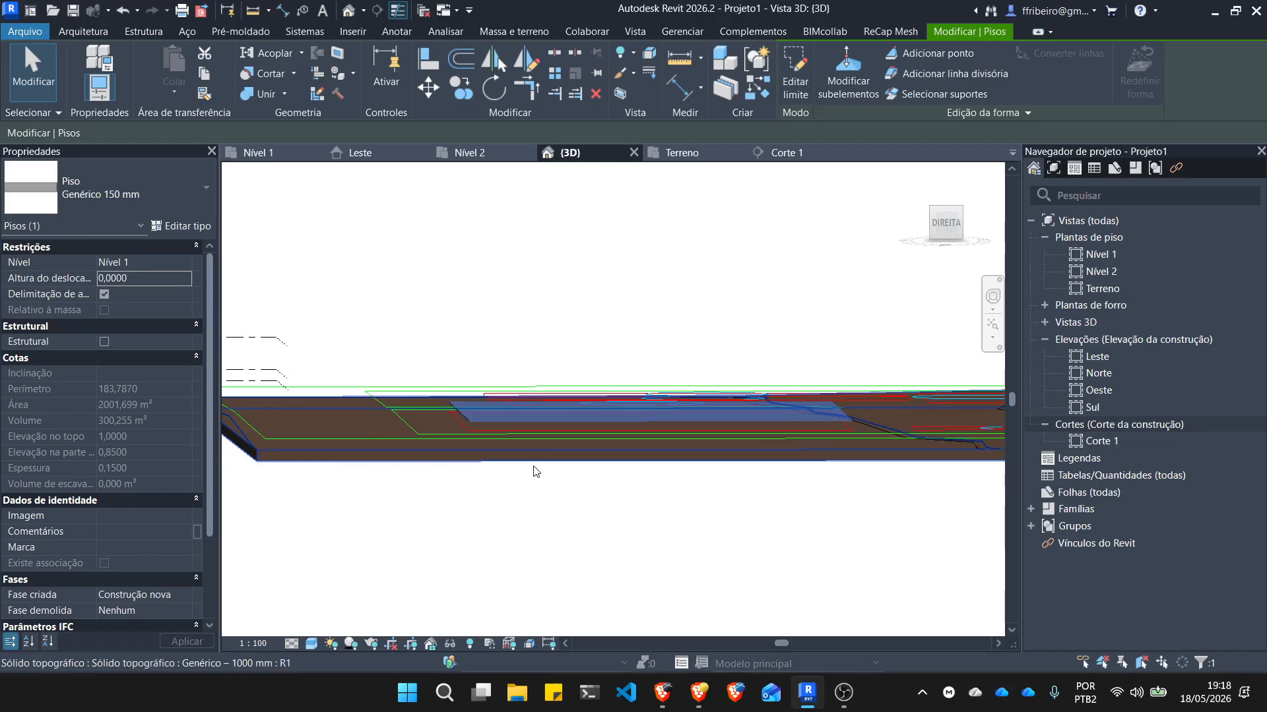
scroll(453, 398, up, 5)
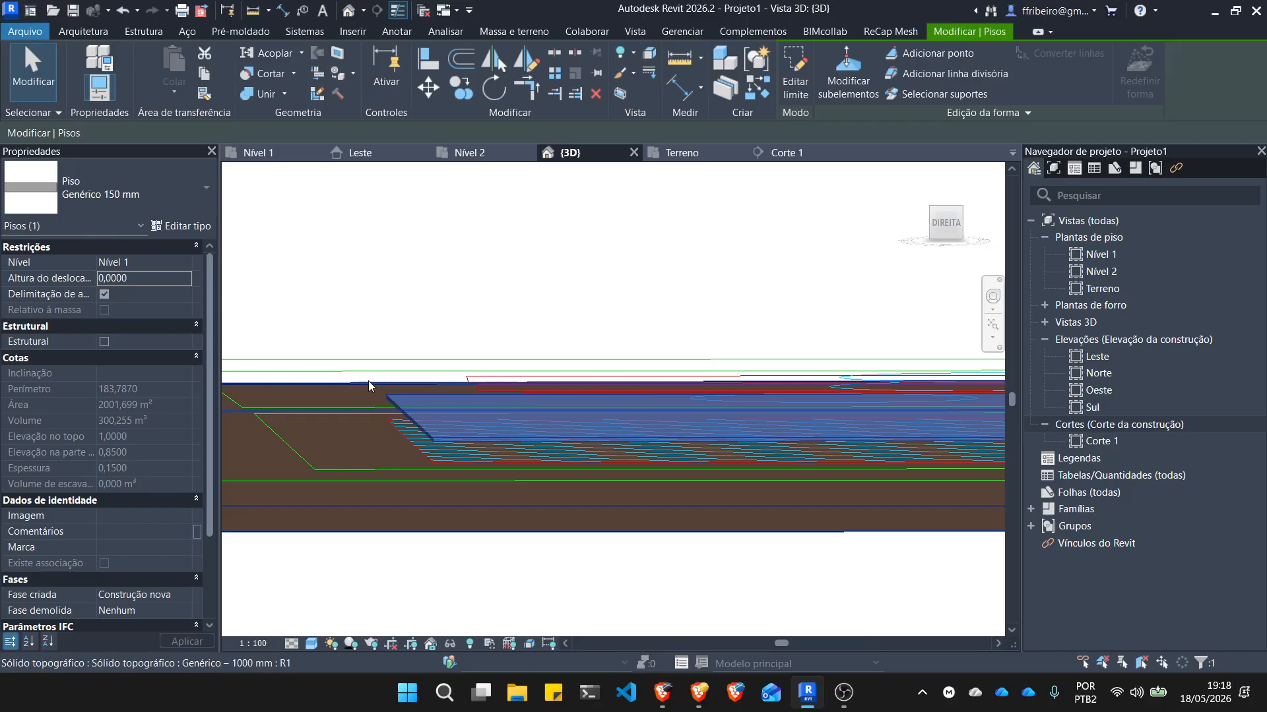
scroll(359, 422, up, 4)
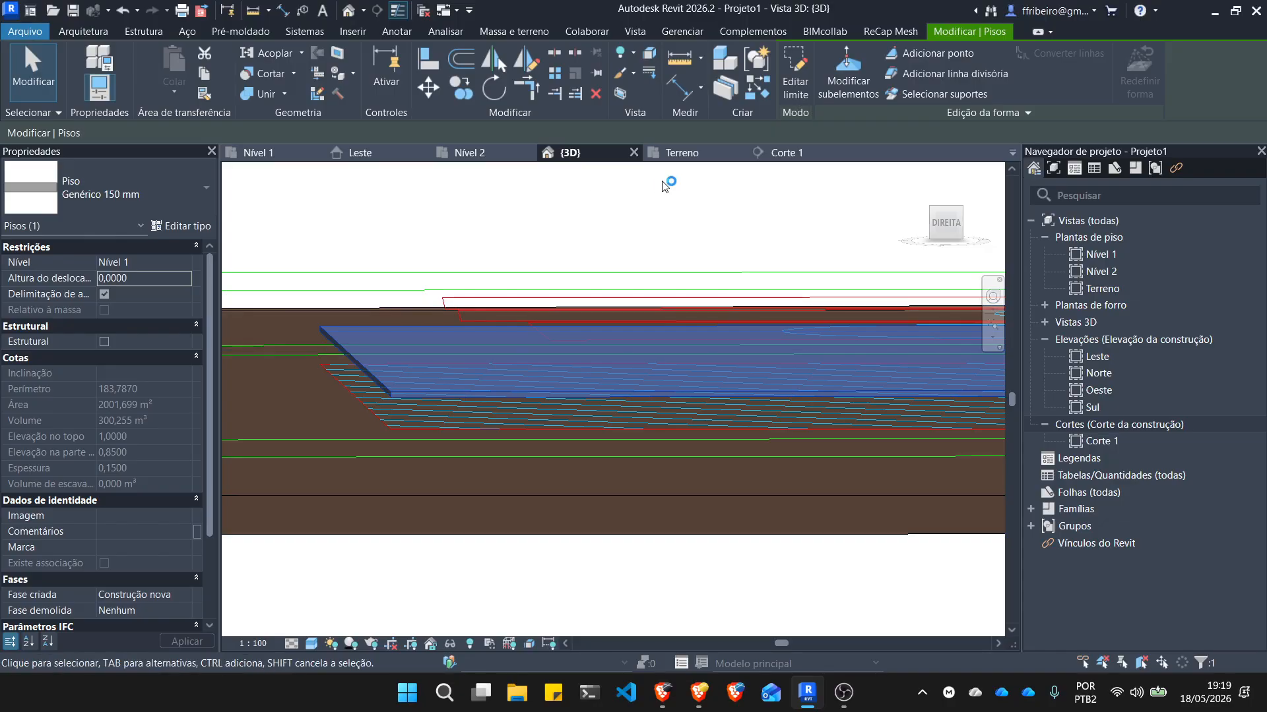
scroll(514, 236, down, 2)
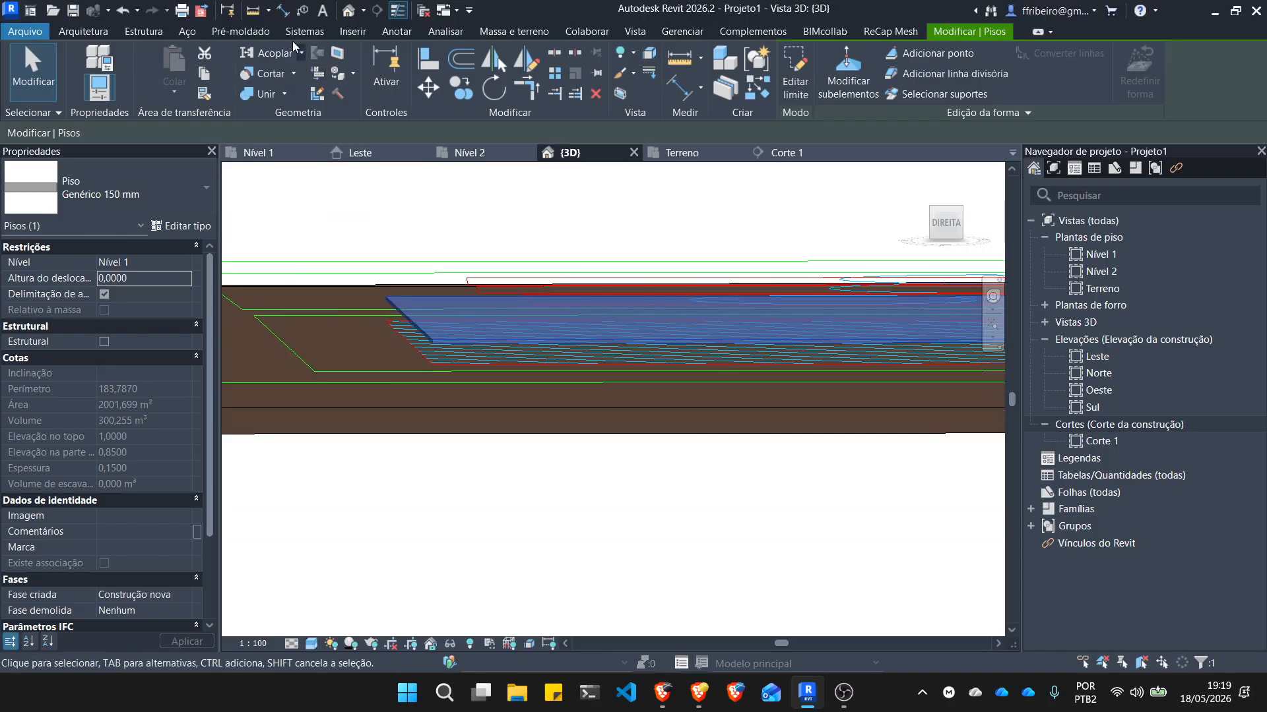
Create an in-place model component in the Terreno family category, accepting the suggested name.
click(80, 31)
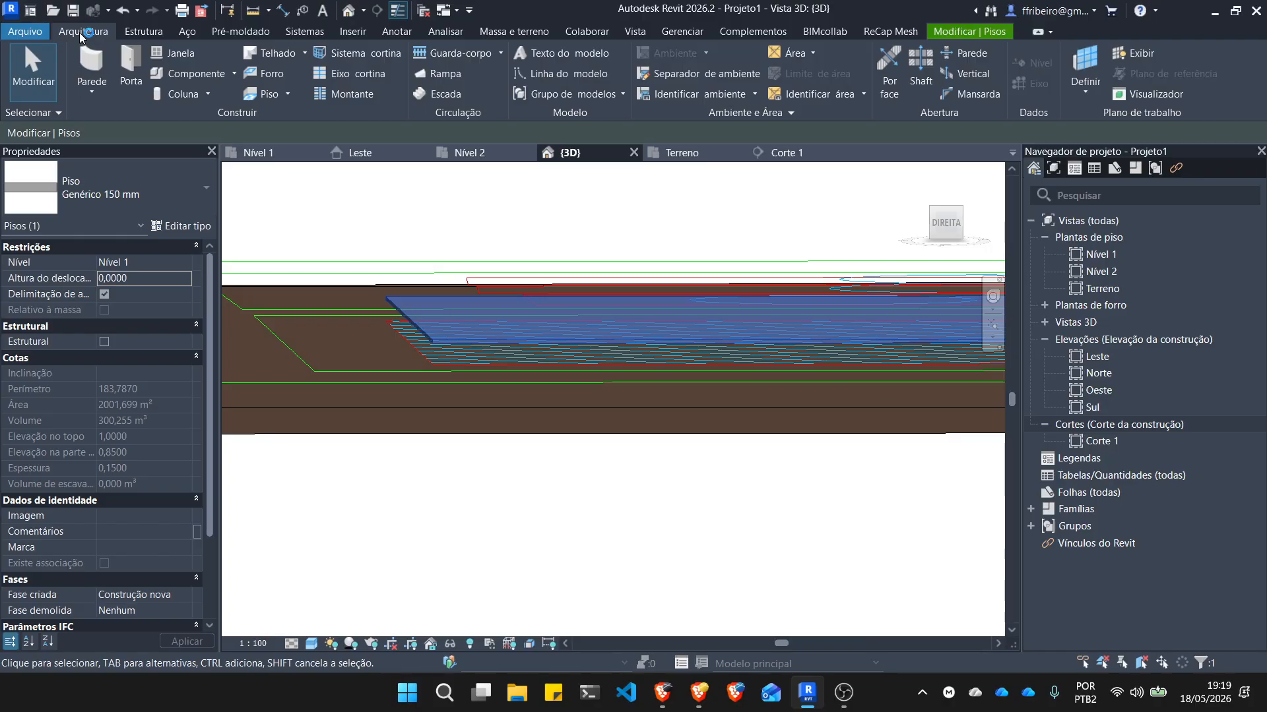
click(232, 73)
click(198, 136)
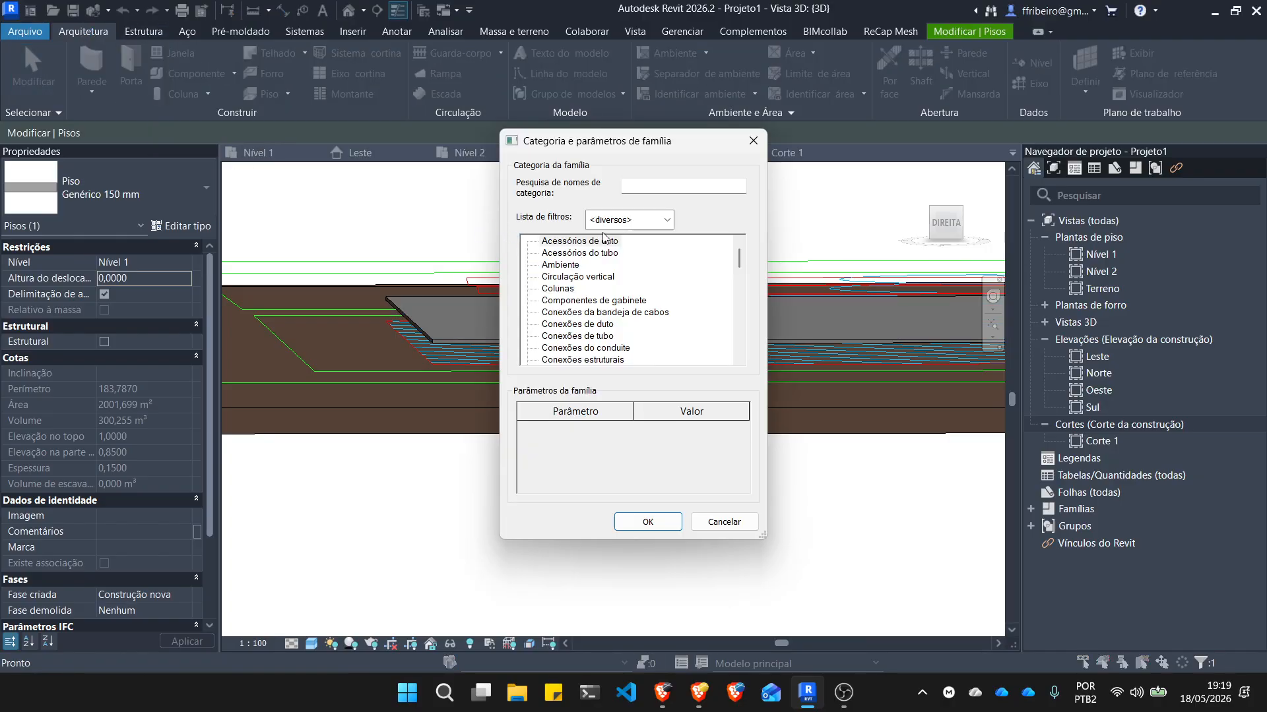
click(650, 184)
text(terr)
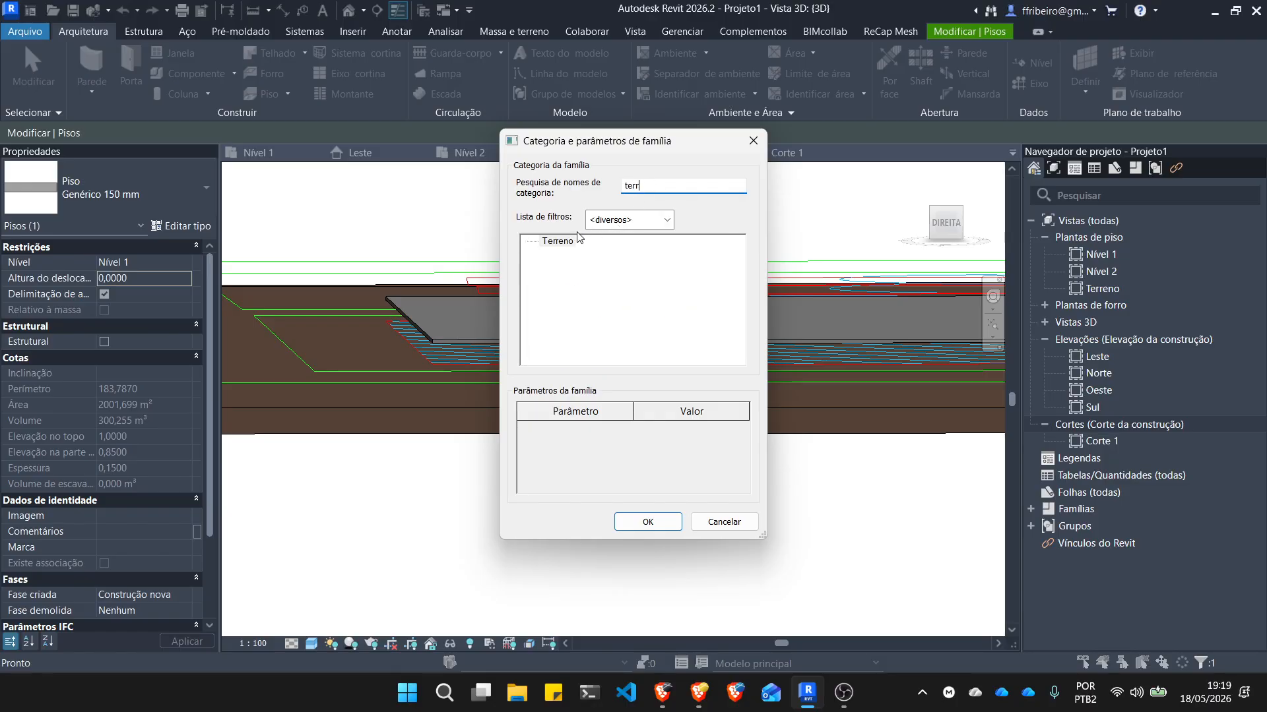
click(571, 240)
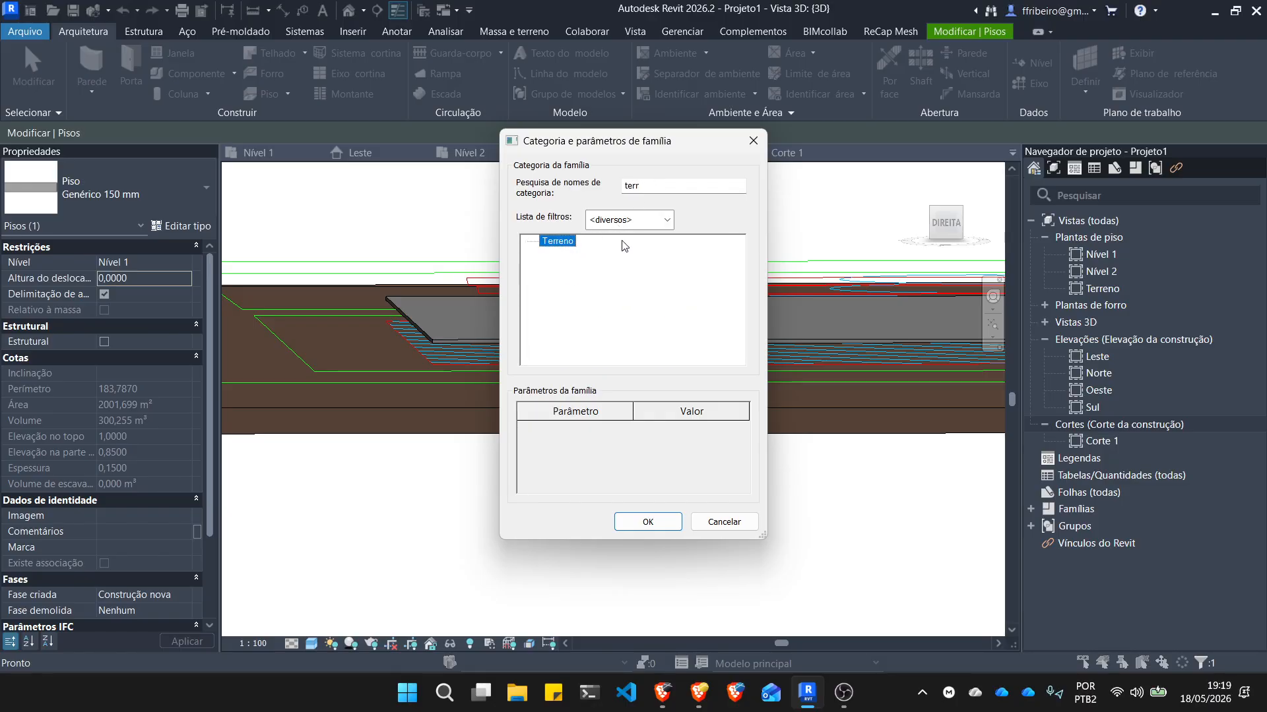
click(660, 523)
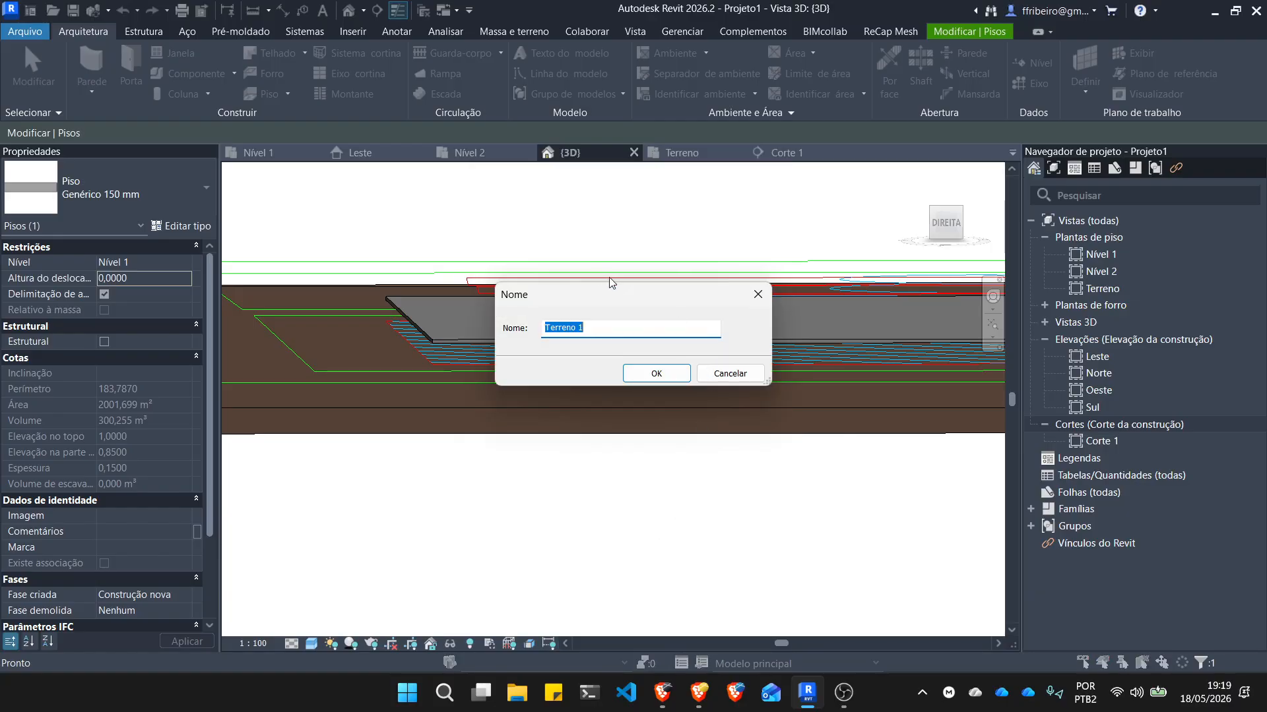
click(647, 374)
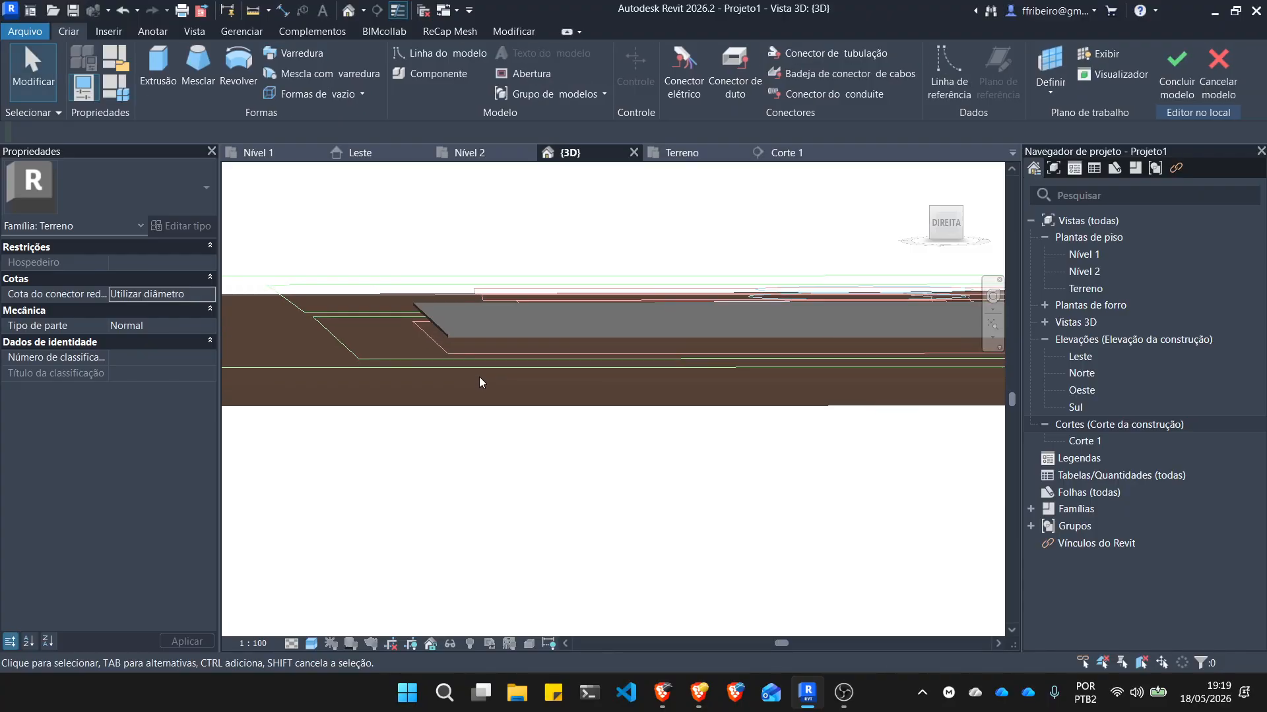
Start an in-place extrusion and set its work plane to the underside of the Genérico 150 mm floor.
click(161, 64)
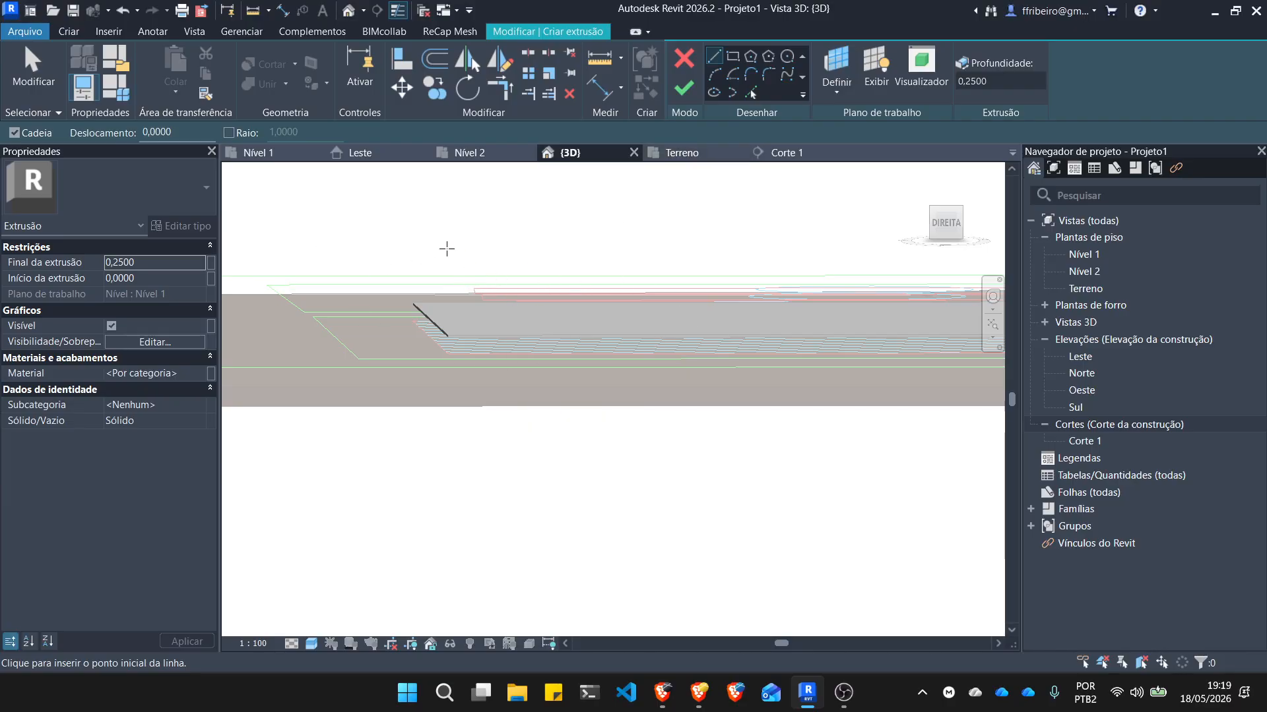
click(751, 92)
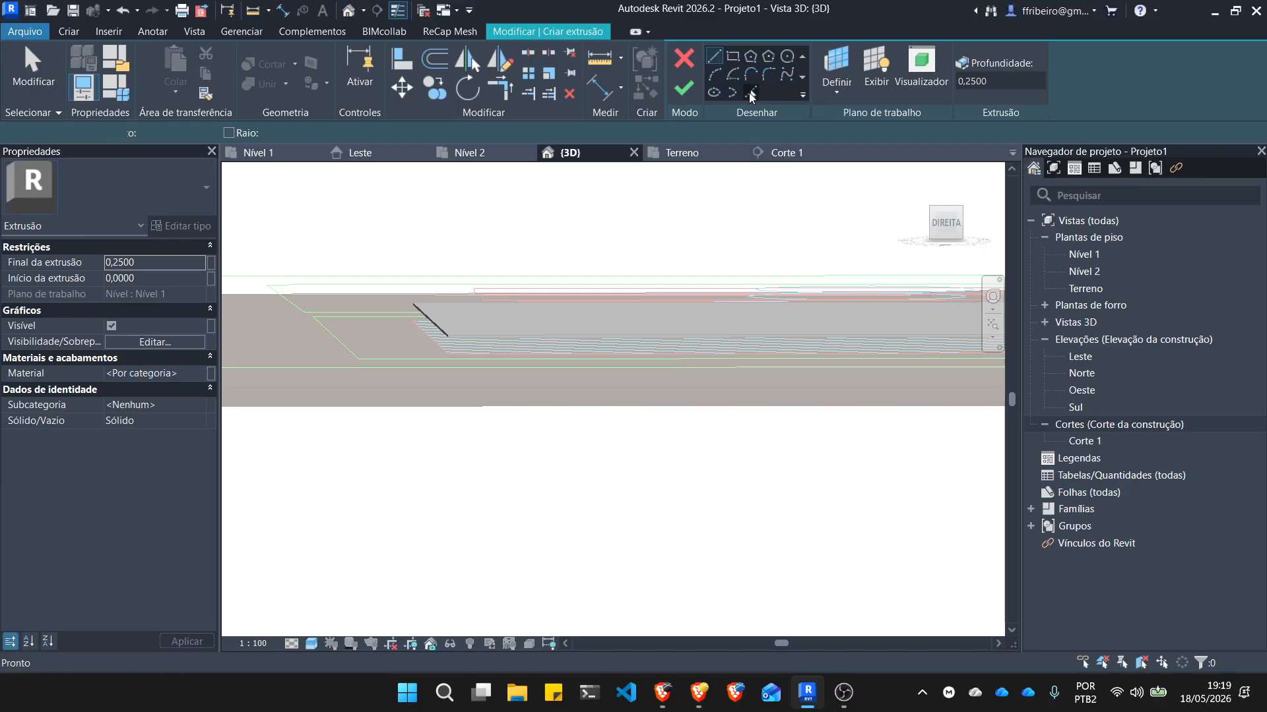
scroll(418, 343, up, 6)
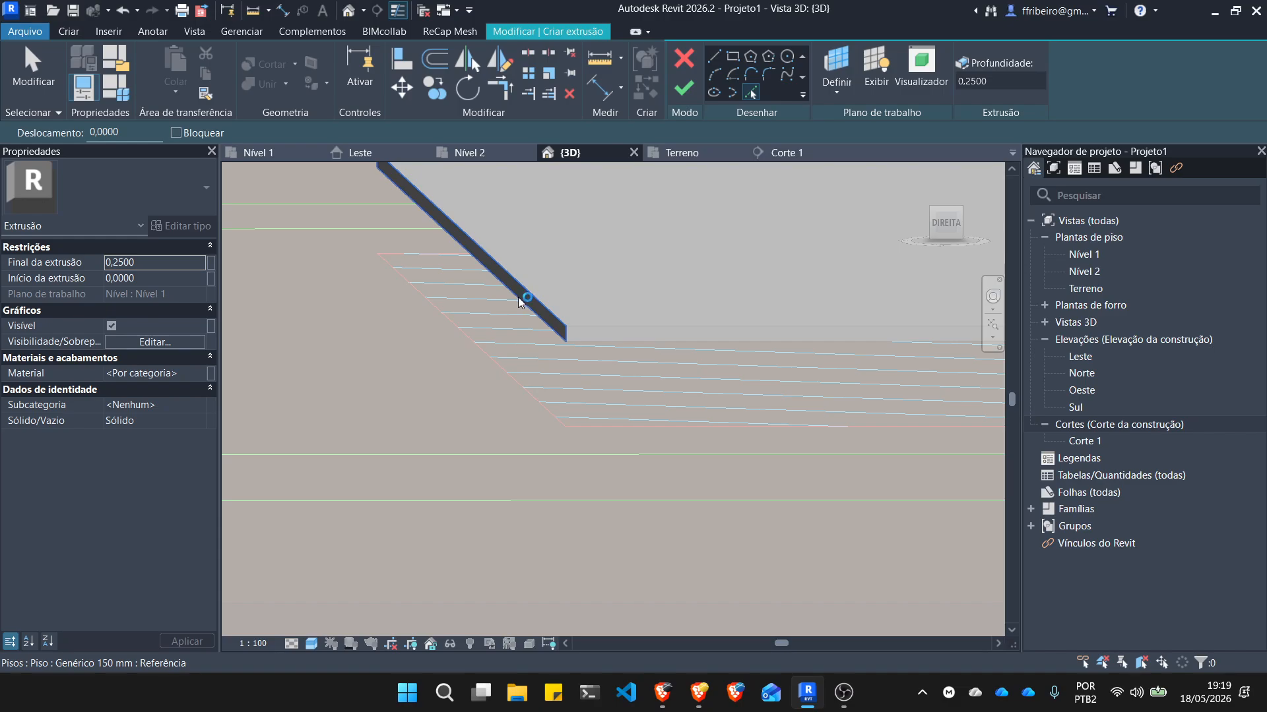
scroll(547, 335, up, 4)
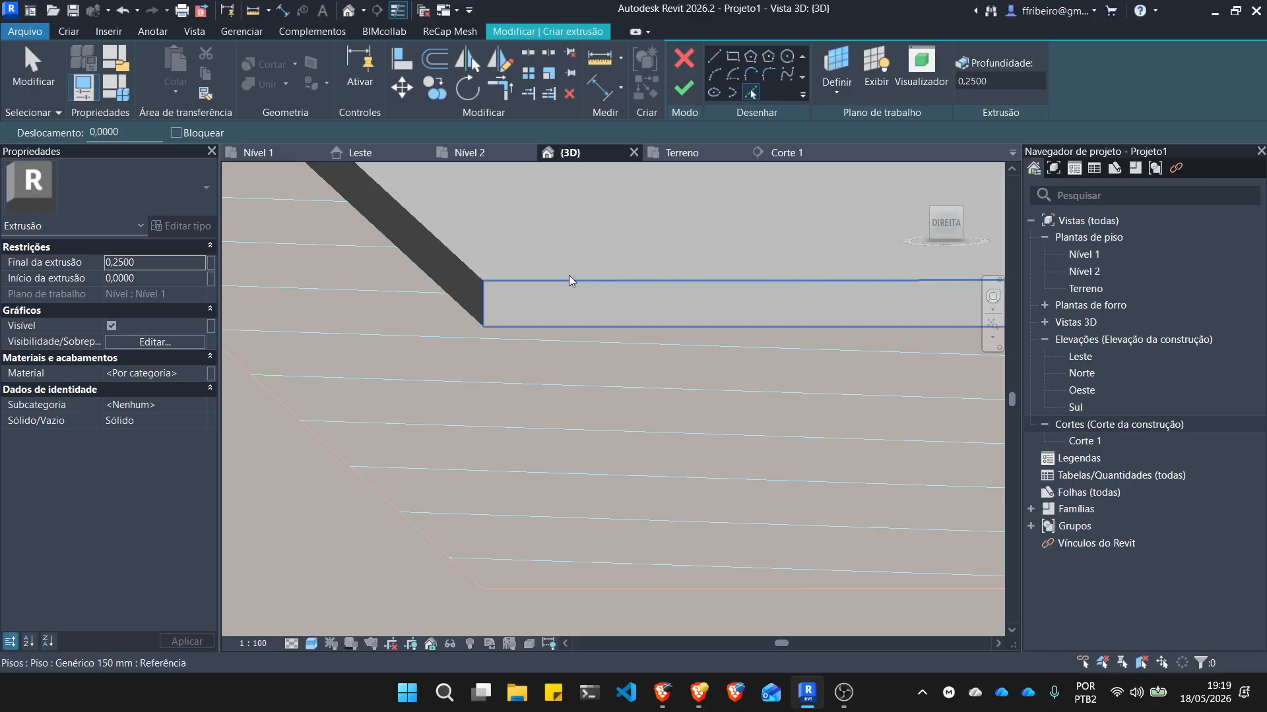
click(837, 63)
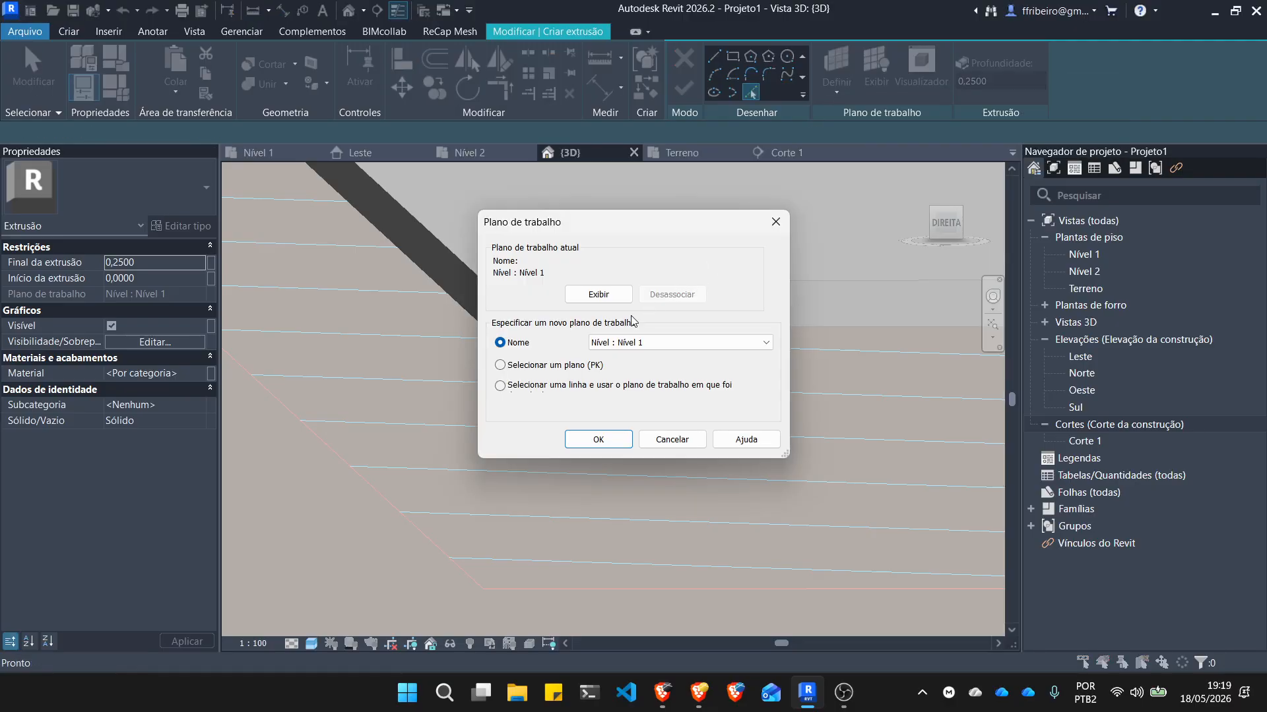
click(500, 365)
click(597, 439)
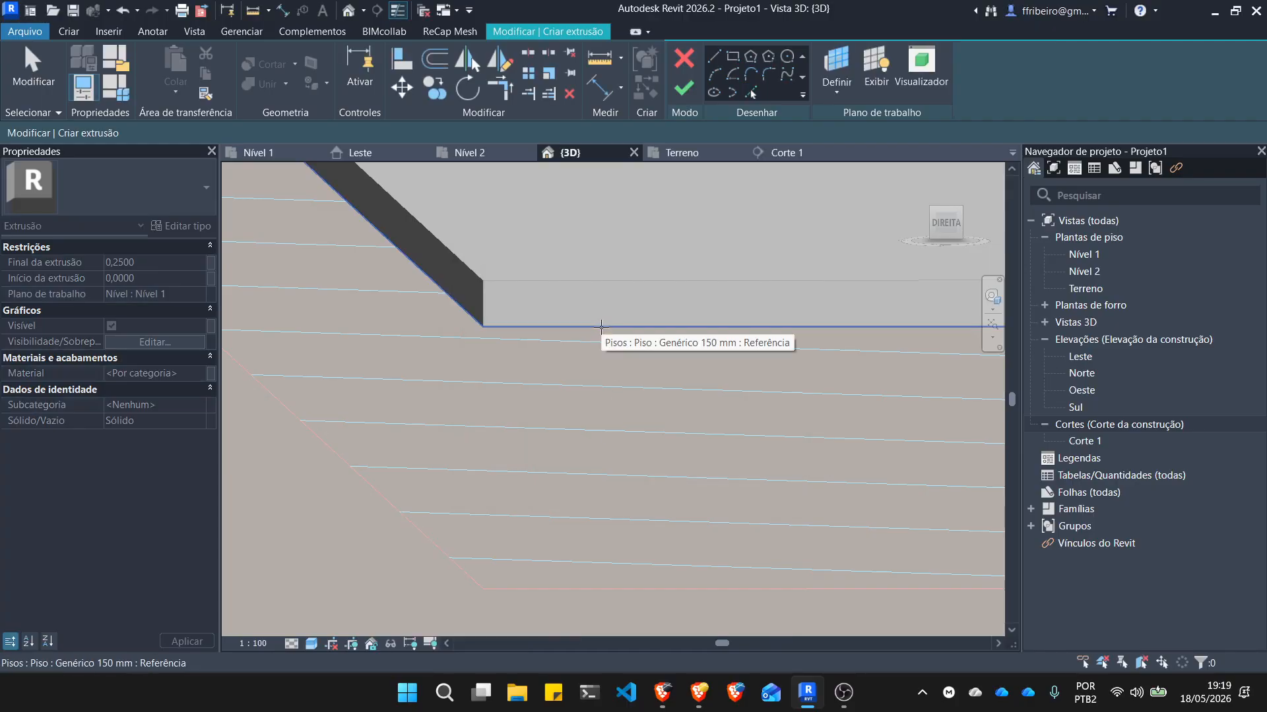
click(600, 327)
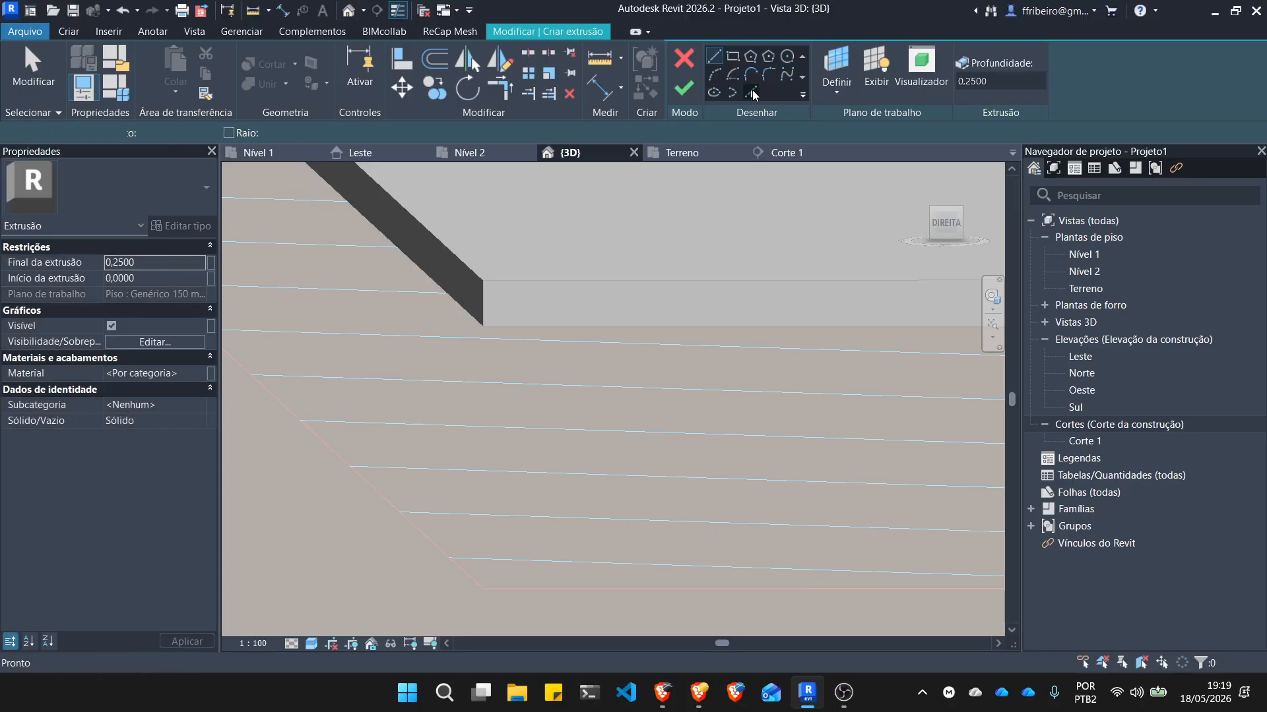
Change the extrusion's work plane from the floor to level Nível 1.
click(752, 91)
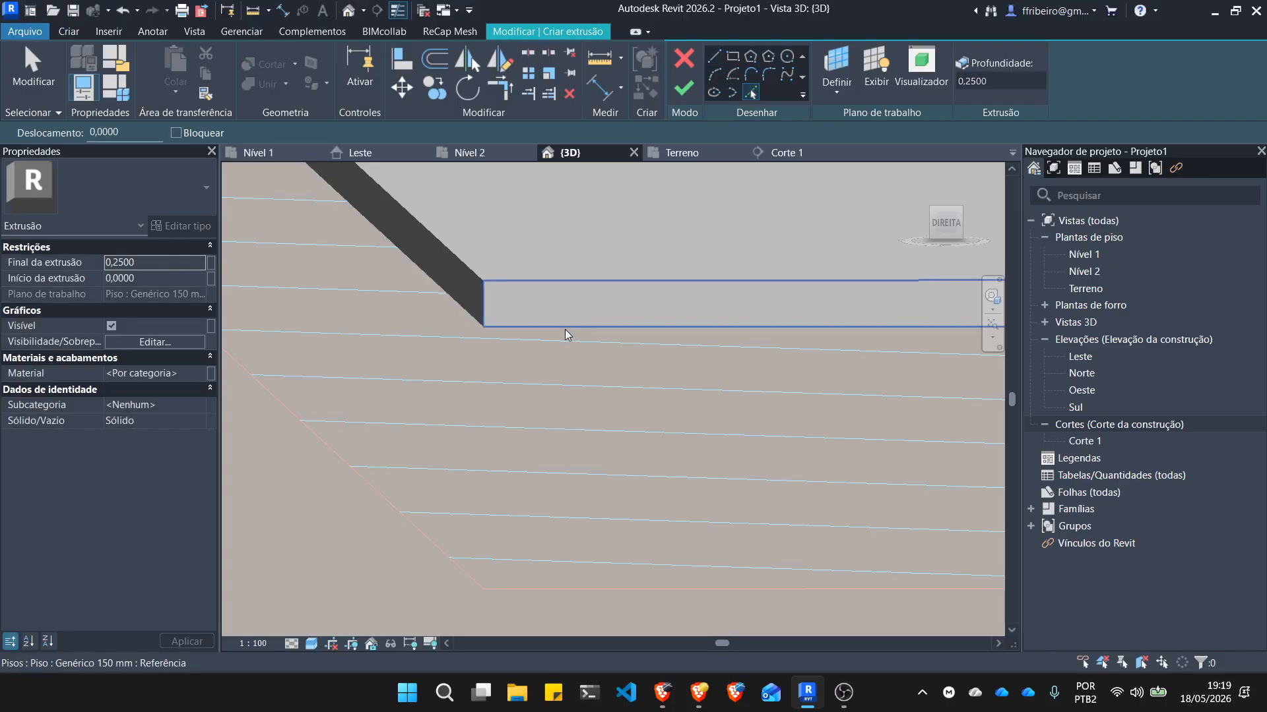
shift+middle_drag(565, 329, 685, 330)
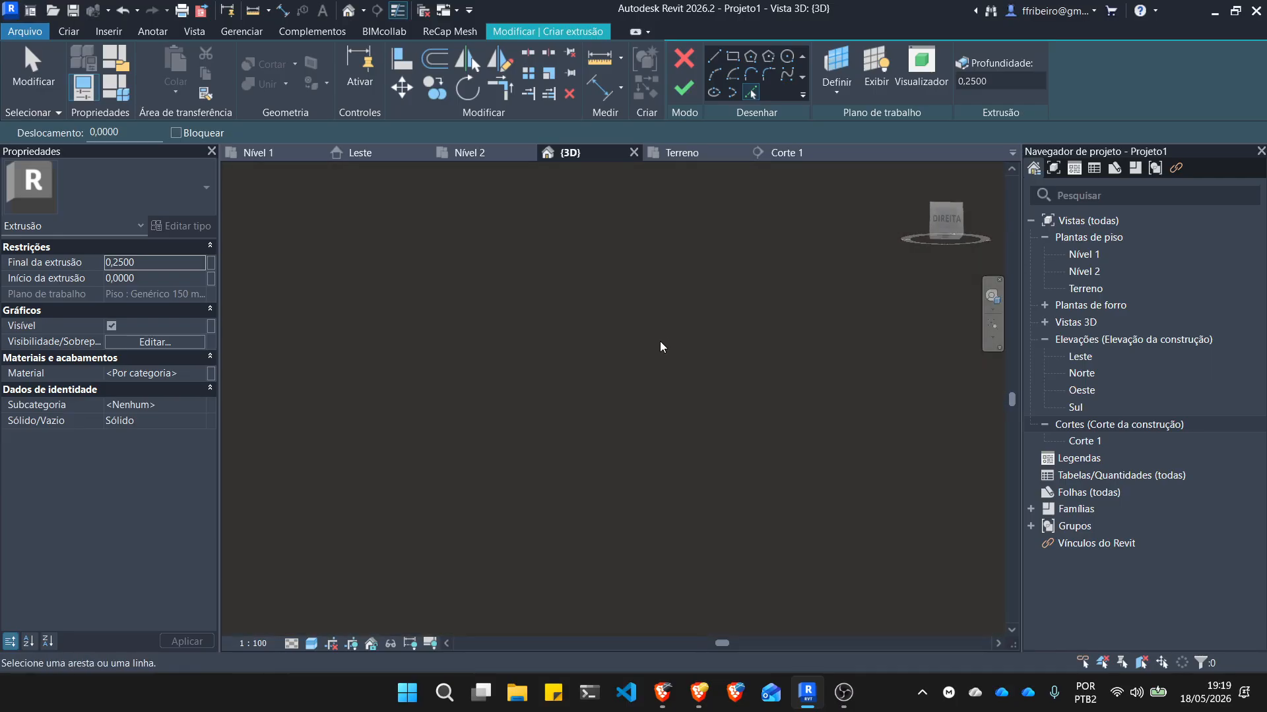
click(730, 61)
key(Caps_Lock)
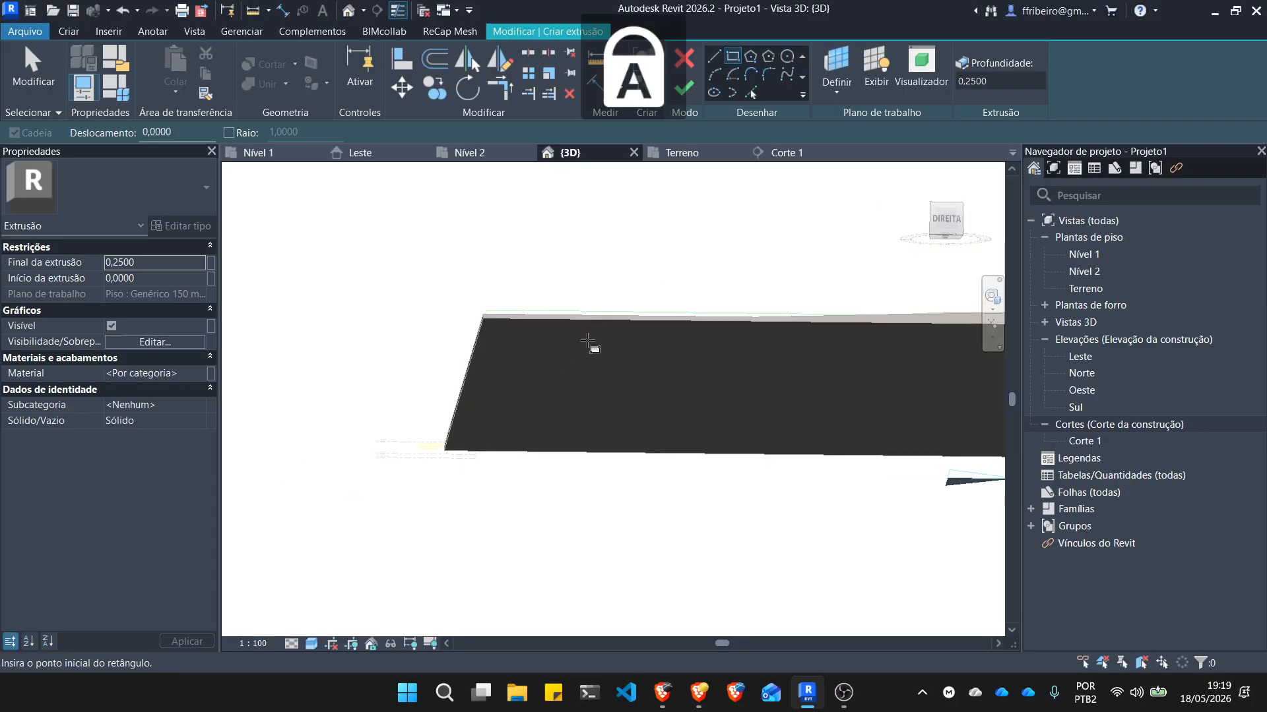
shift+middle_drag(596, 376, 403, 391)
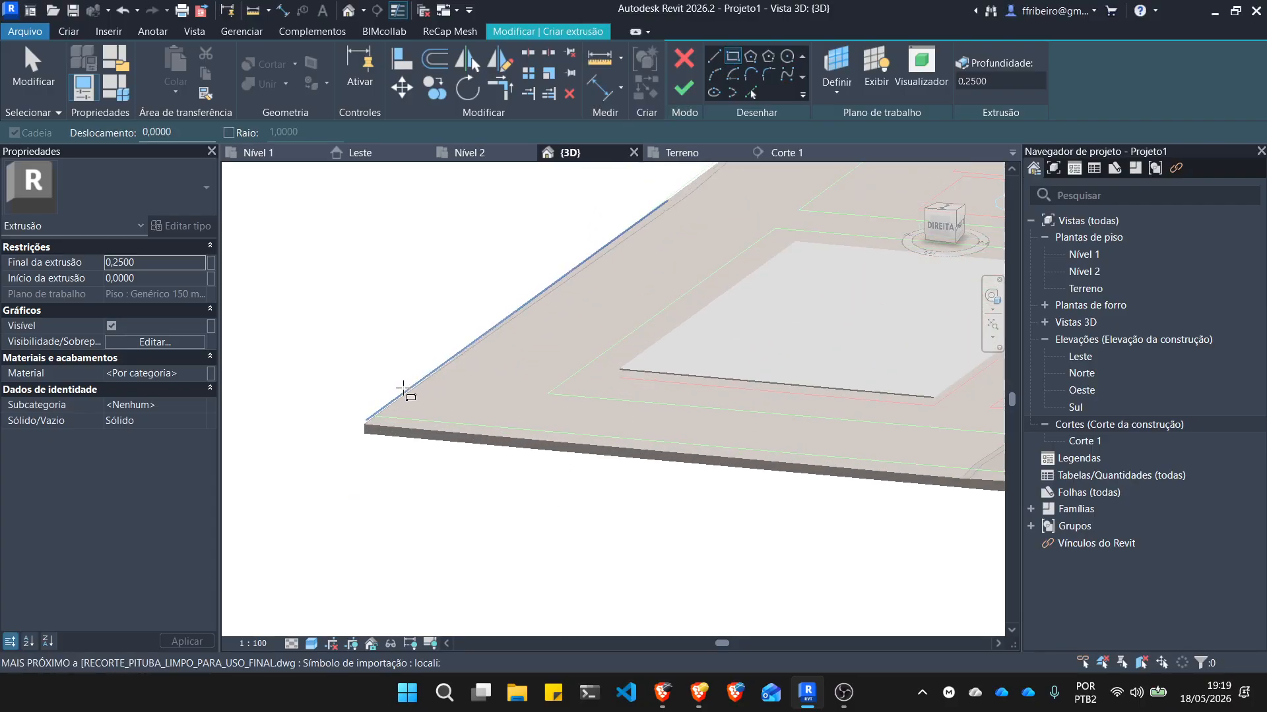
scroll(403, 390, up, 3)
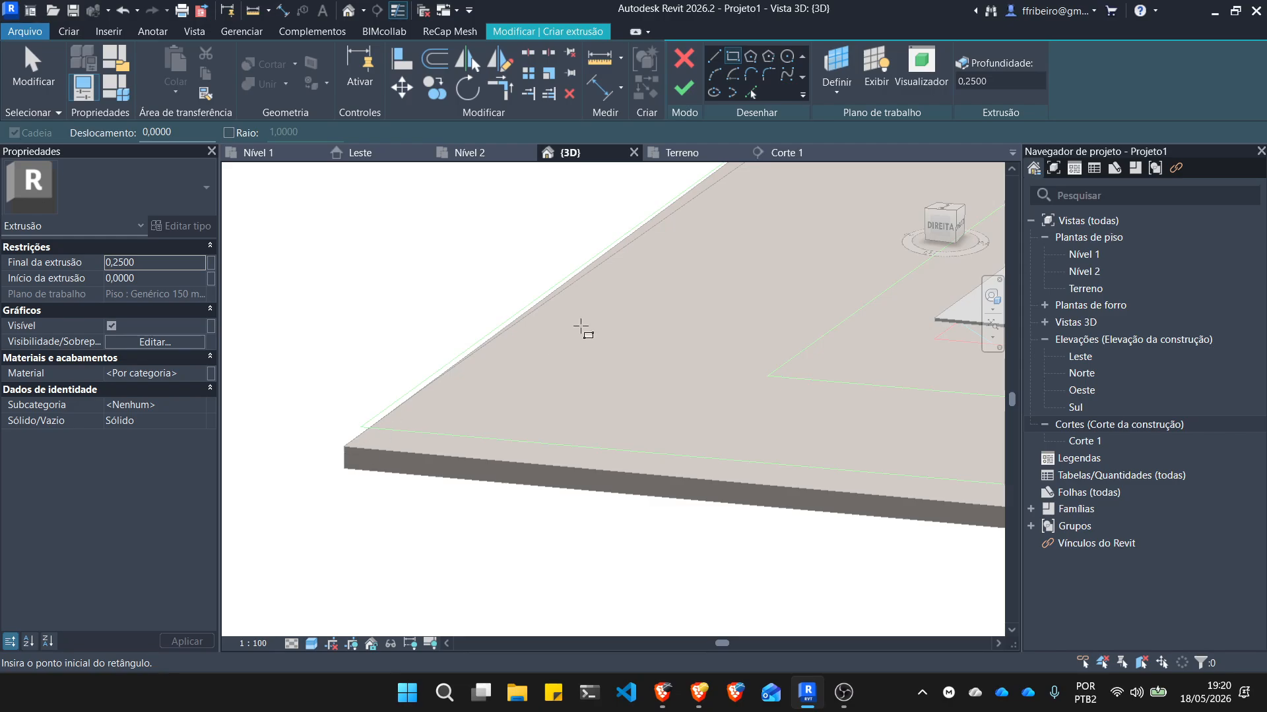
click(836, 65)
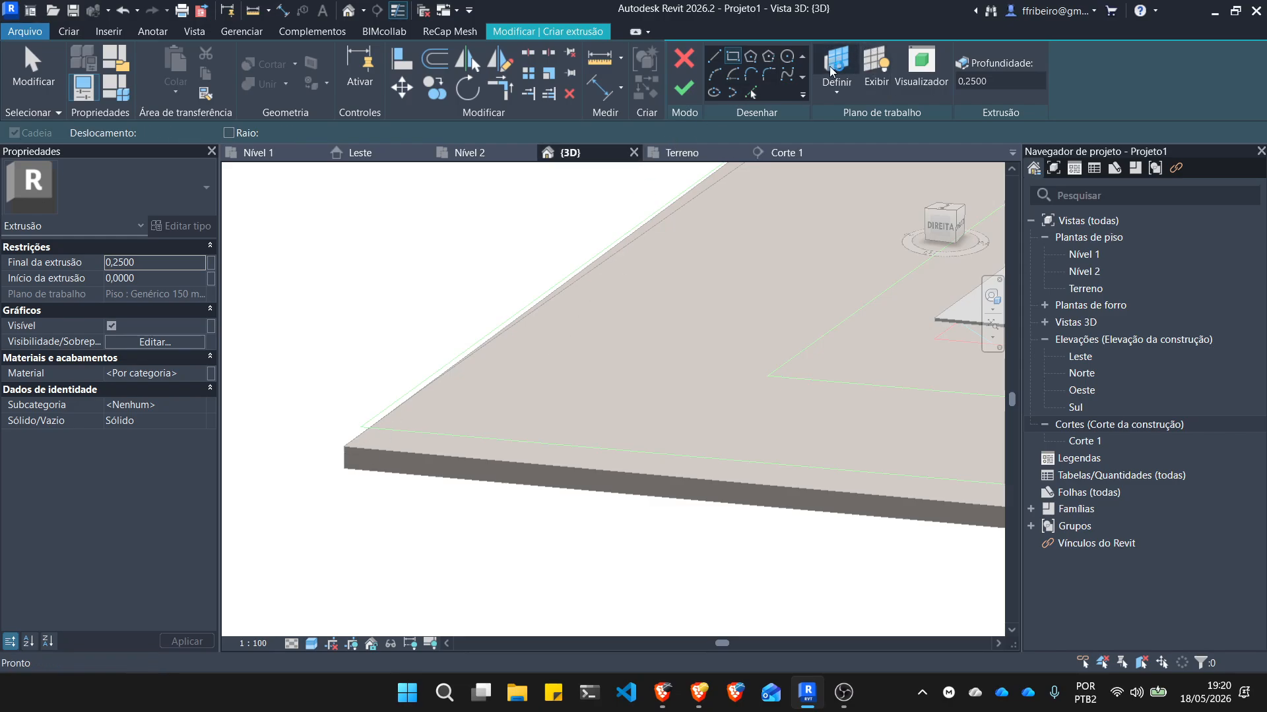
click(627, 344)
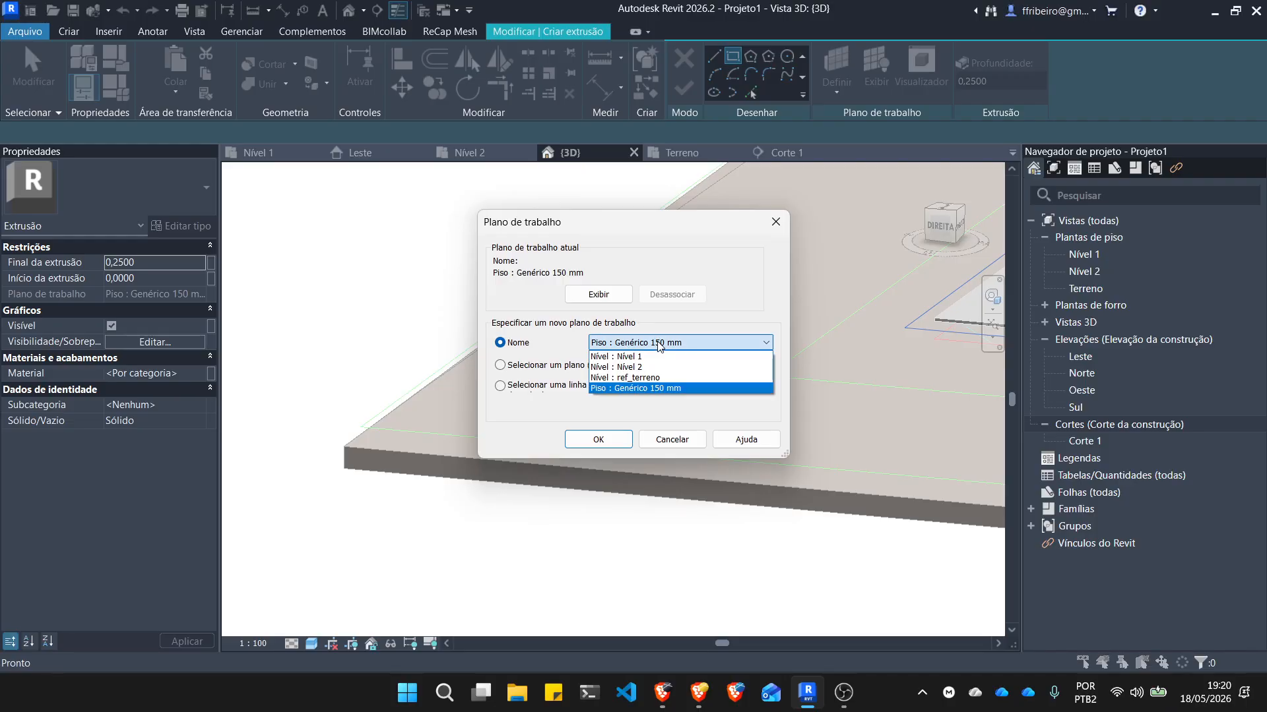
click(635, 364)
click(597, 437)
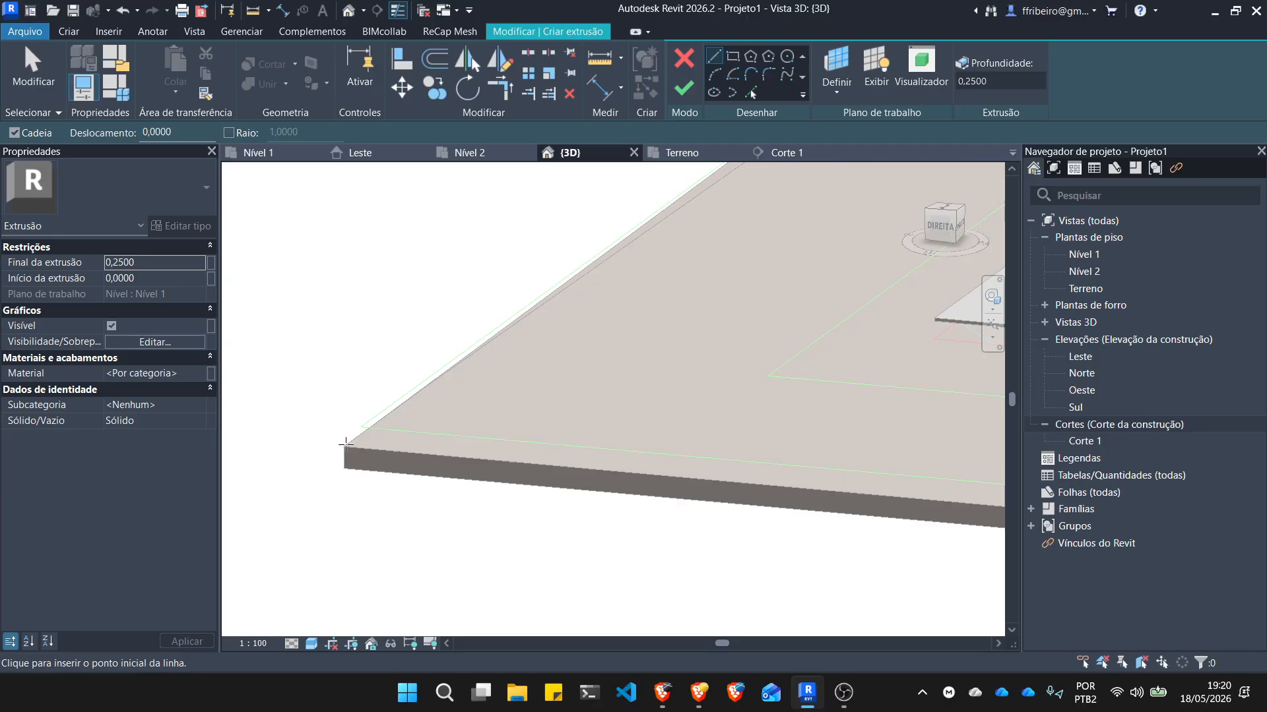
Try to build the extrusion sketch by picking the lower outer edge of the terrain solid.
click(732, 57)
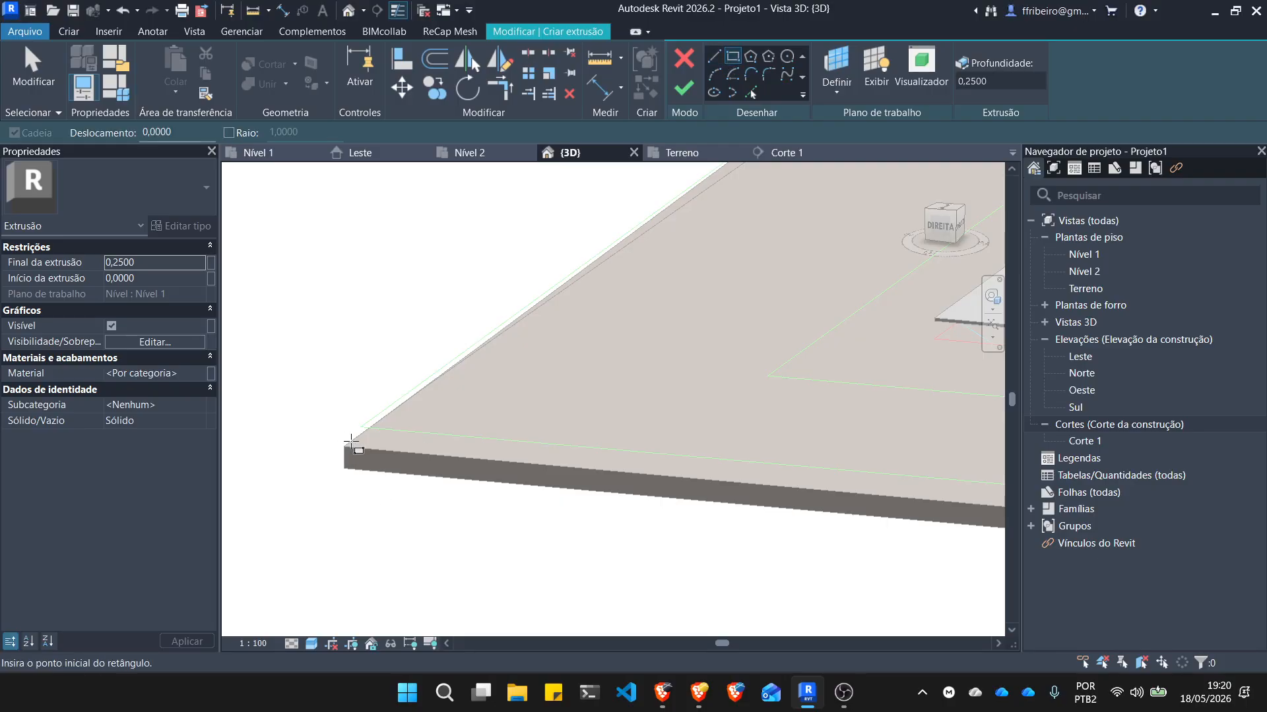
scroll(356, 448, down, 2)
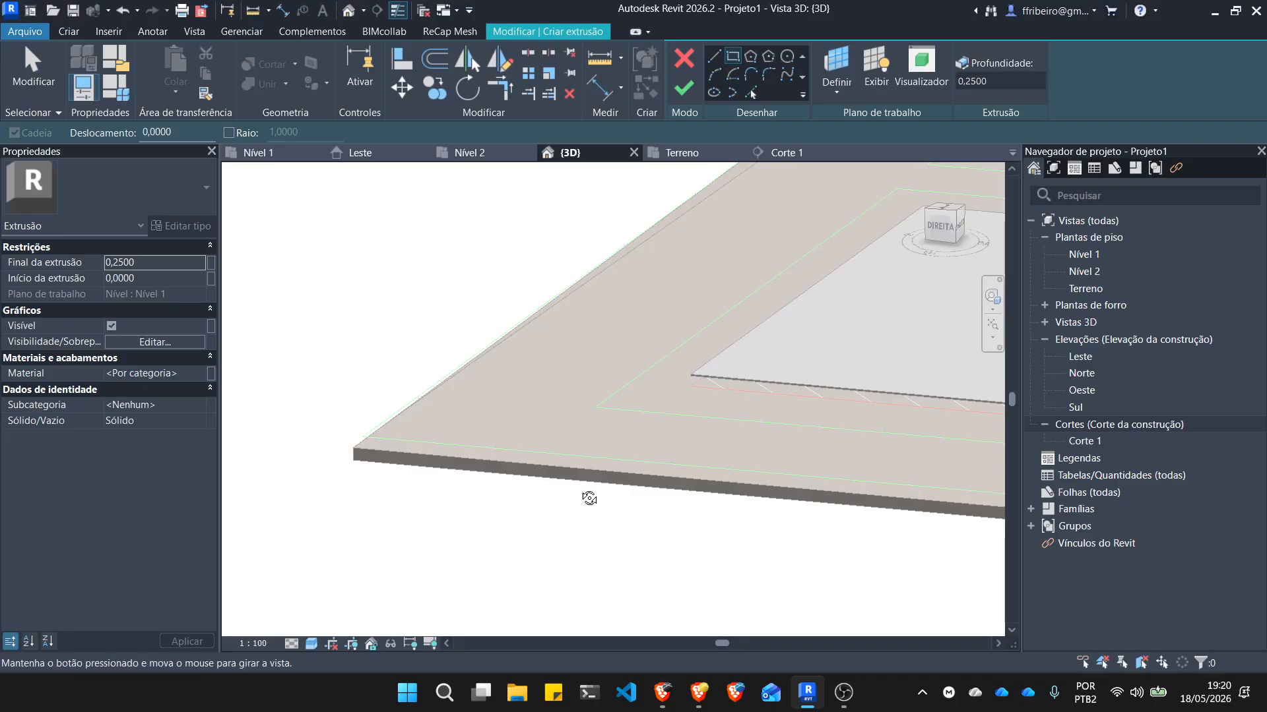
shift+middle_drag(588, 498, 344, 309)
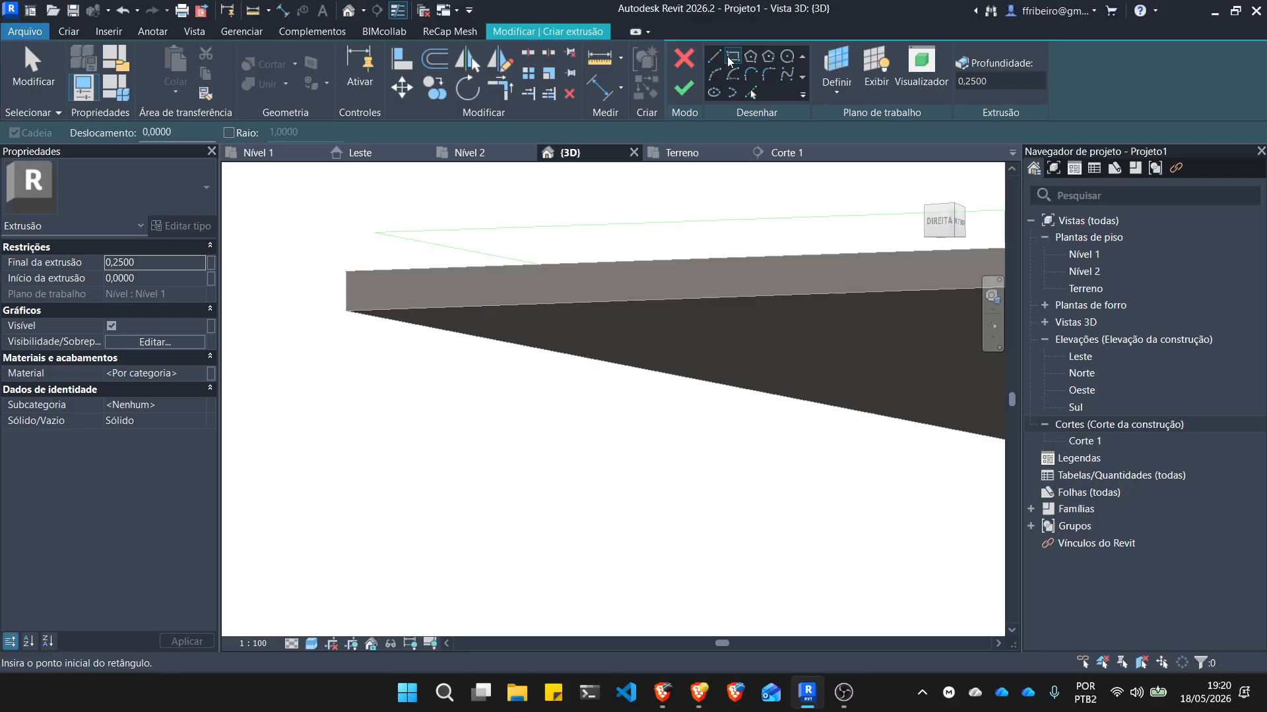
click(754, 91)
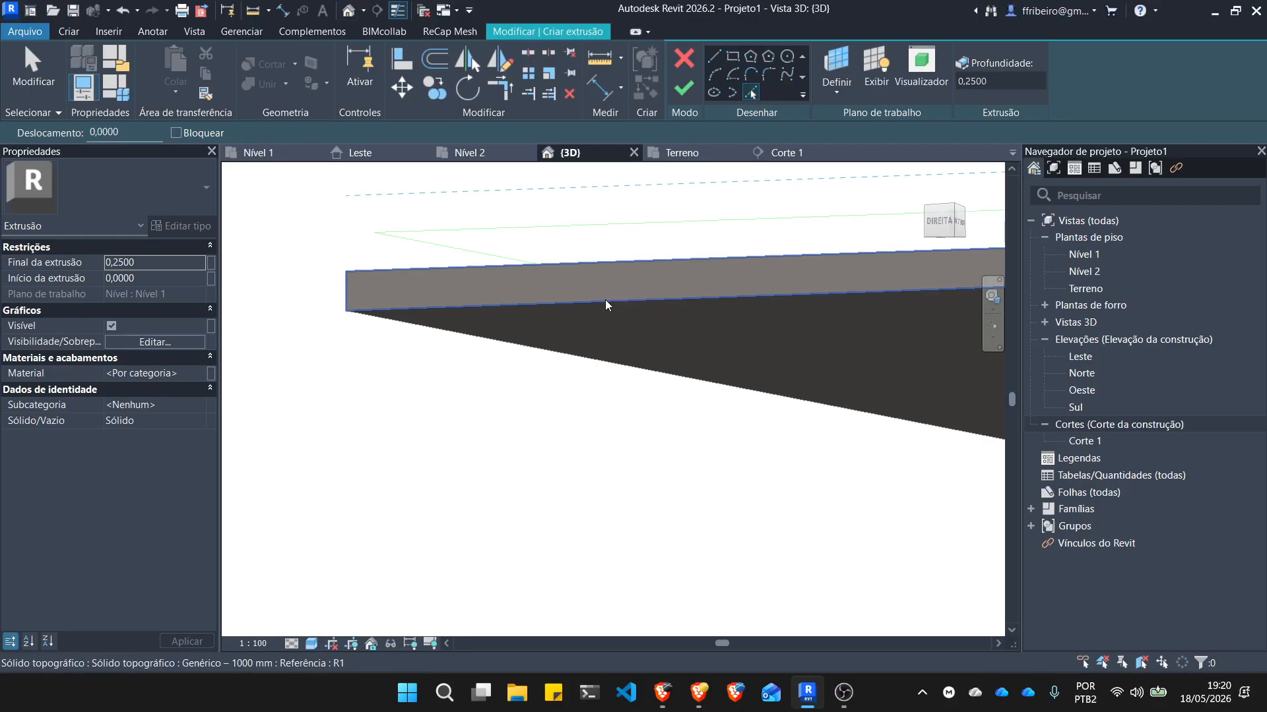
click(639, 303)
scroll(457, 341, down, 4)
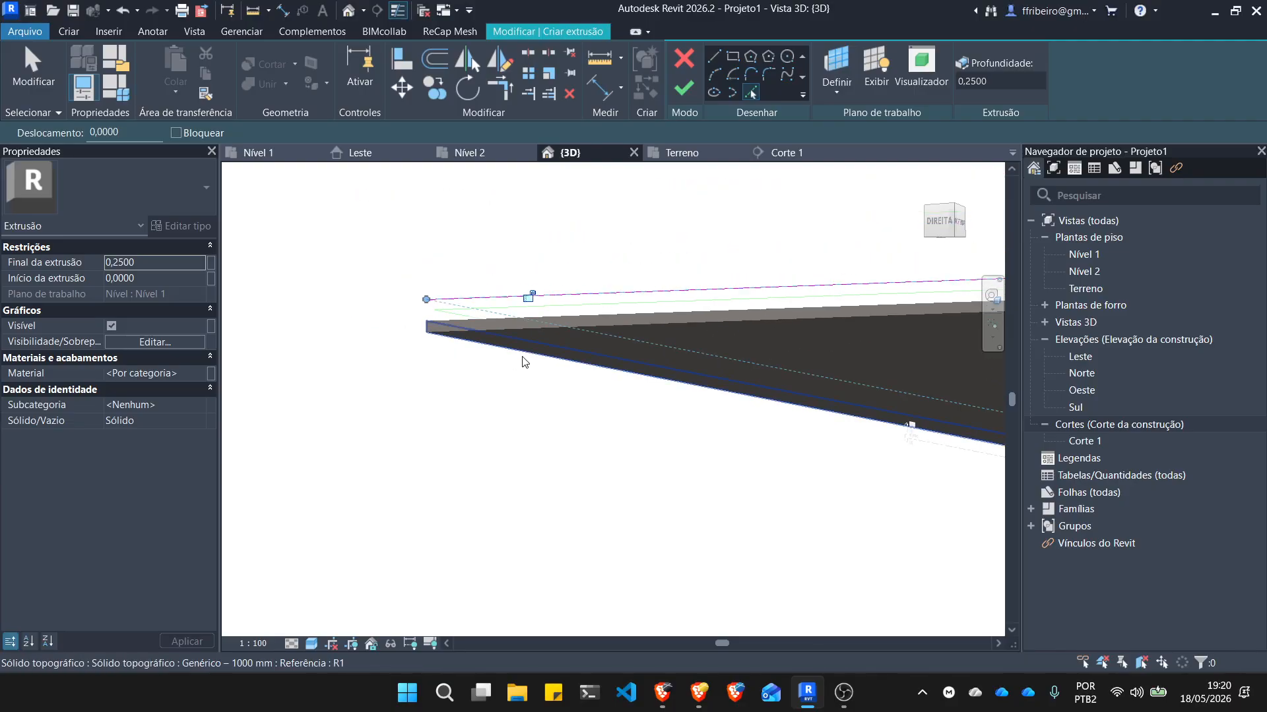
scroll(524, 362, down, 3)
shift+middle_drag(620, 402, 553, 463)
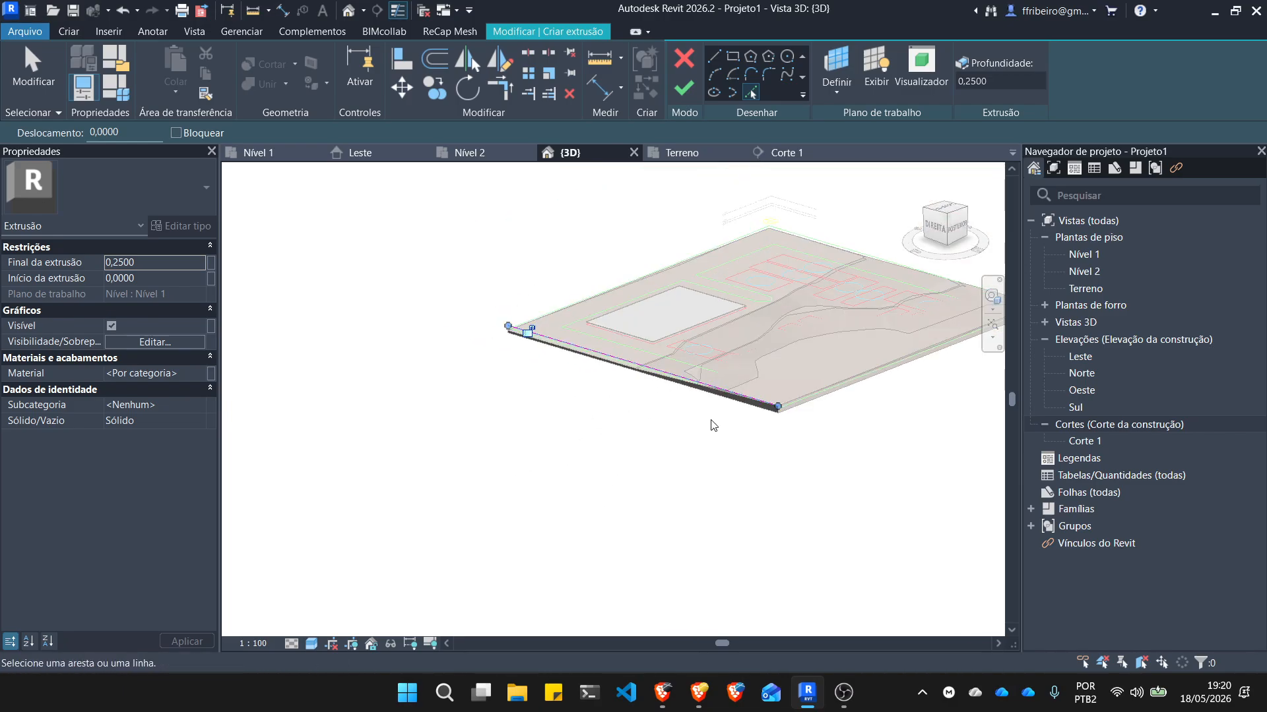
scroll(687, 361, up, 5)
scroll(603, 335, down, 2)
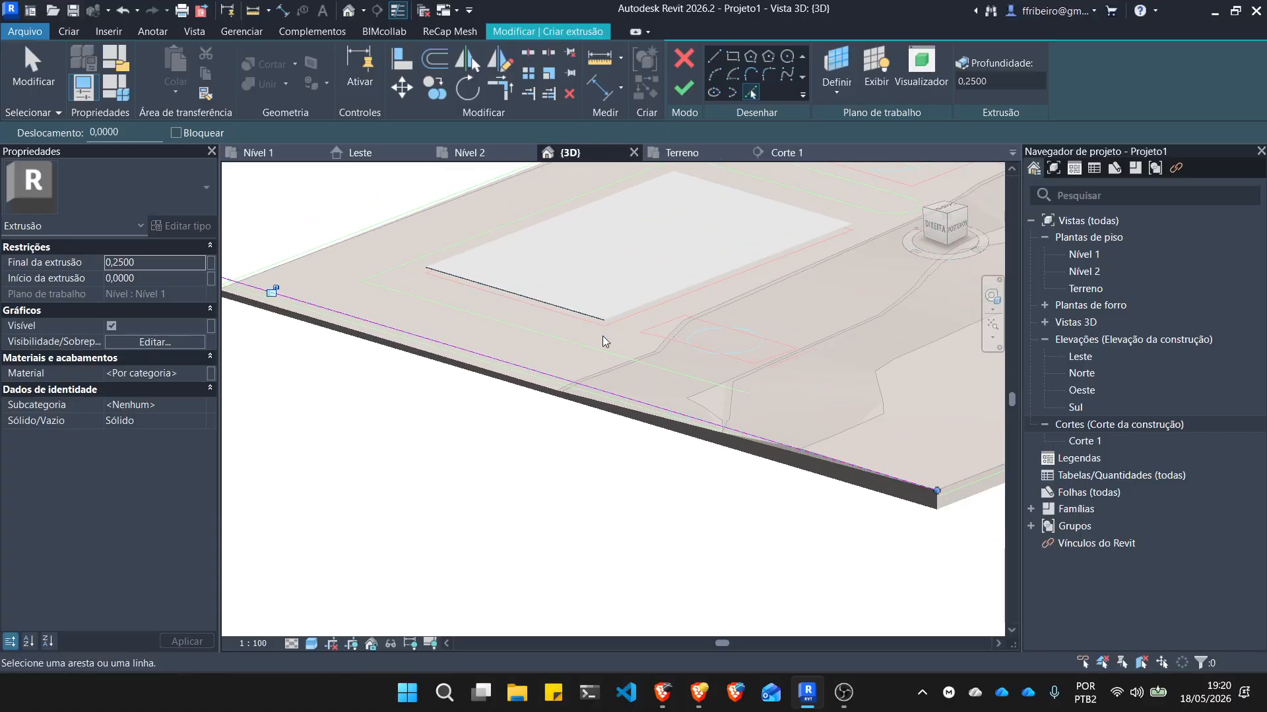
middle_click(603, 335)
middle_click(603, 335)
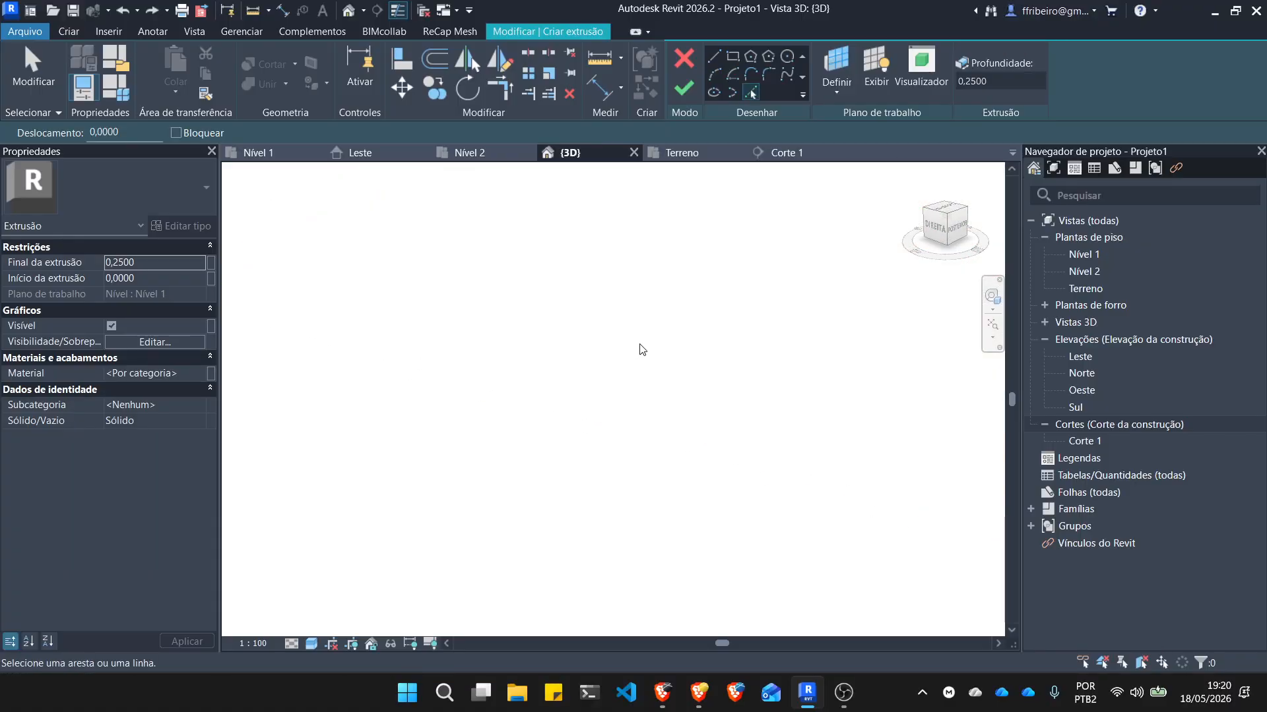
Discard the extrusion sketch and cancel the in-place Terreno model.
click(683, 59)
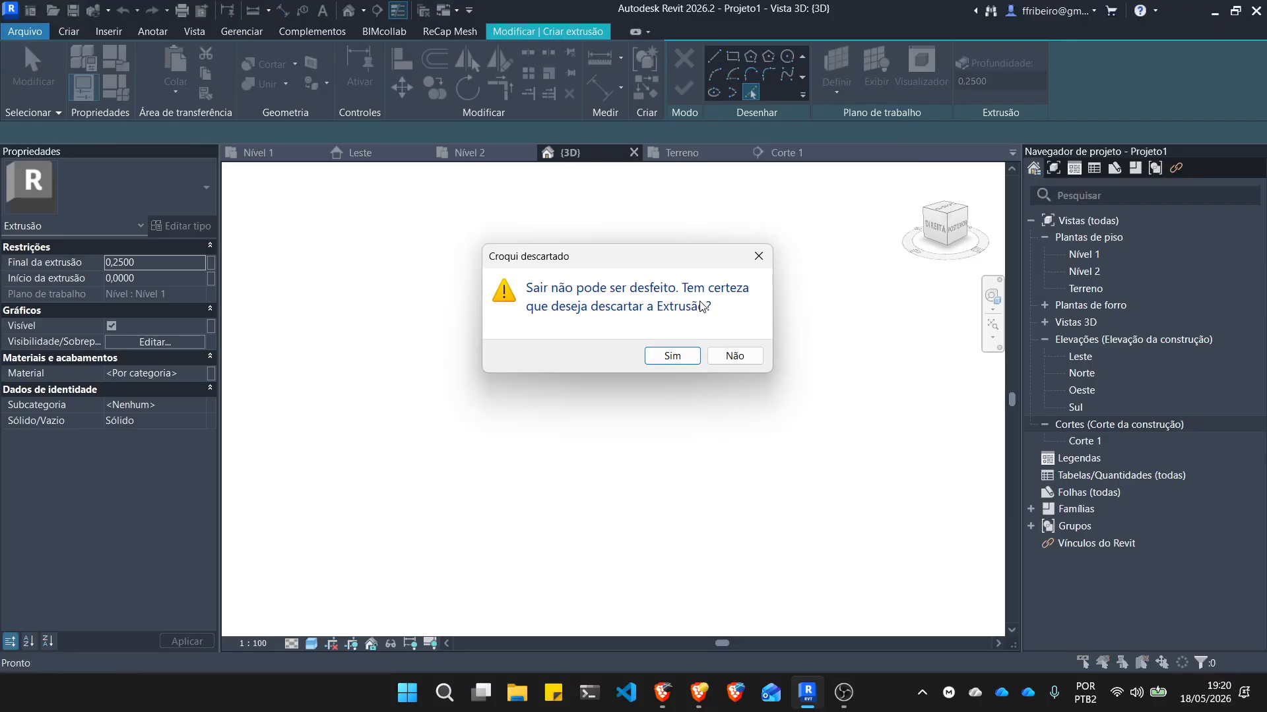
click(685, 356)
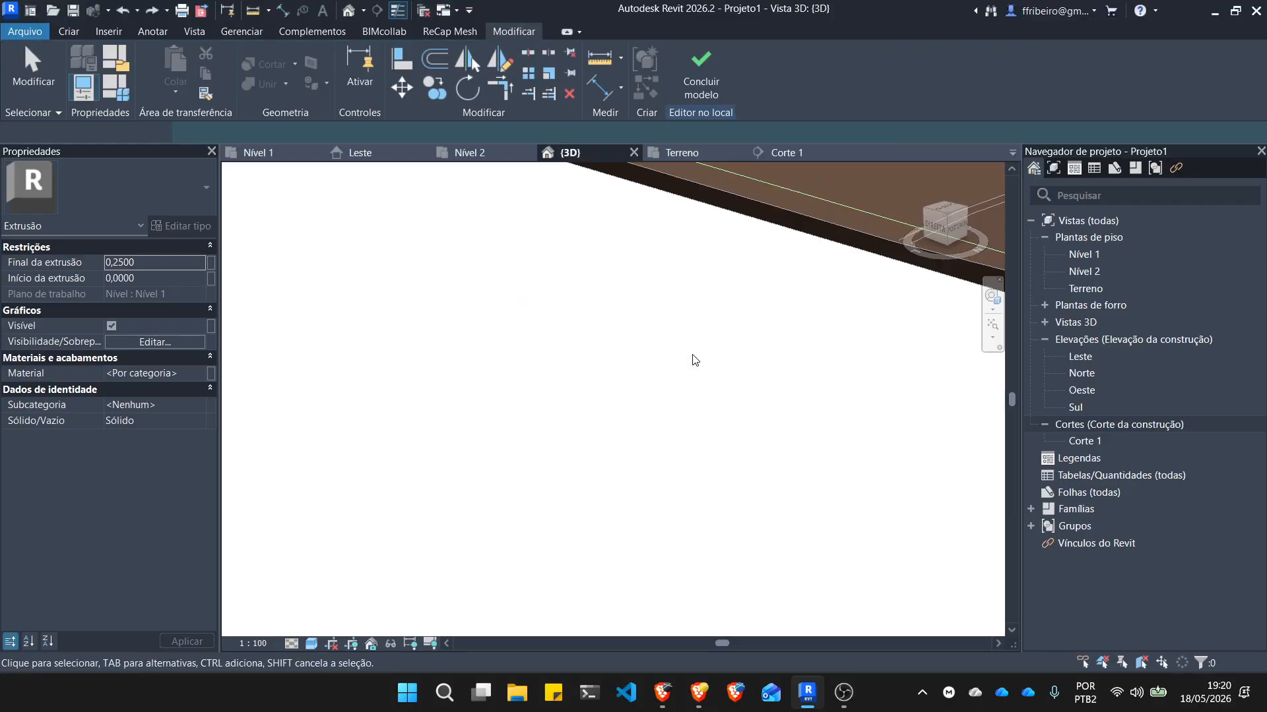
scroll(648, 349, up, 5)
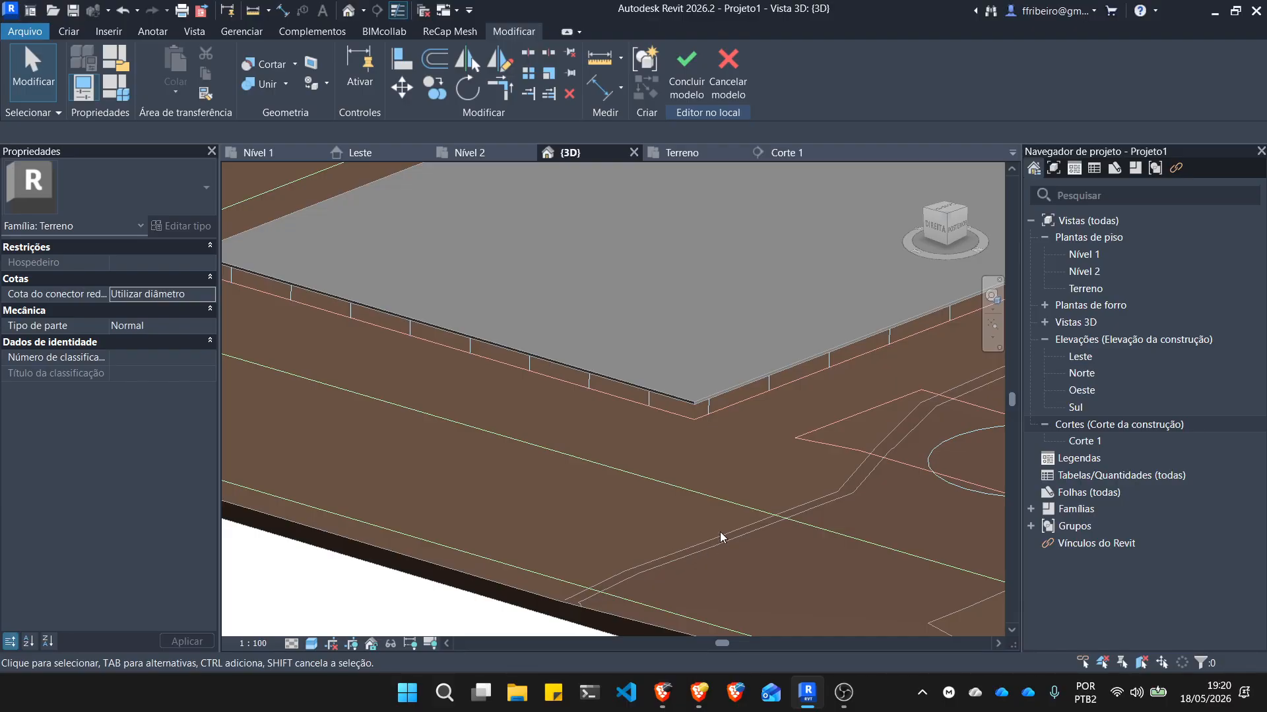
scroll(719, 532, down, 8)
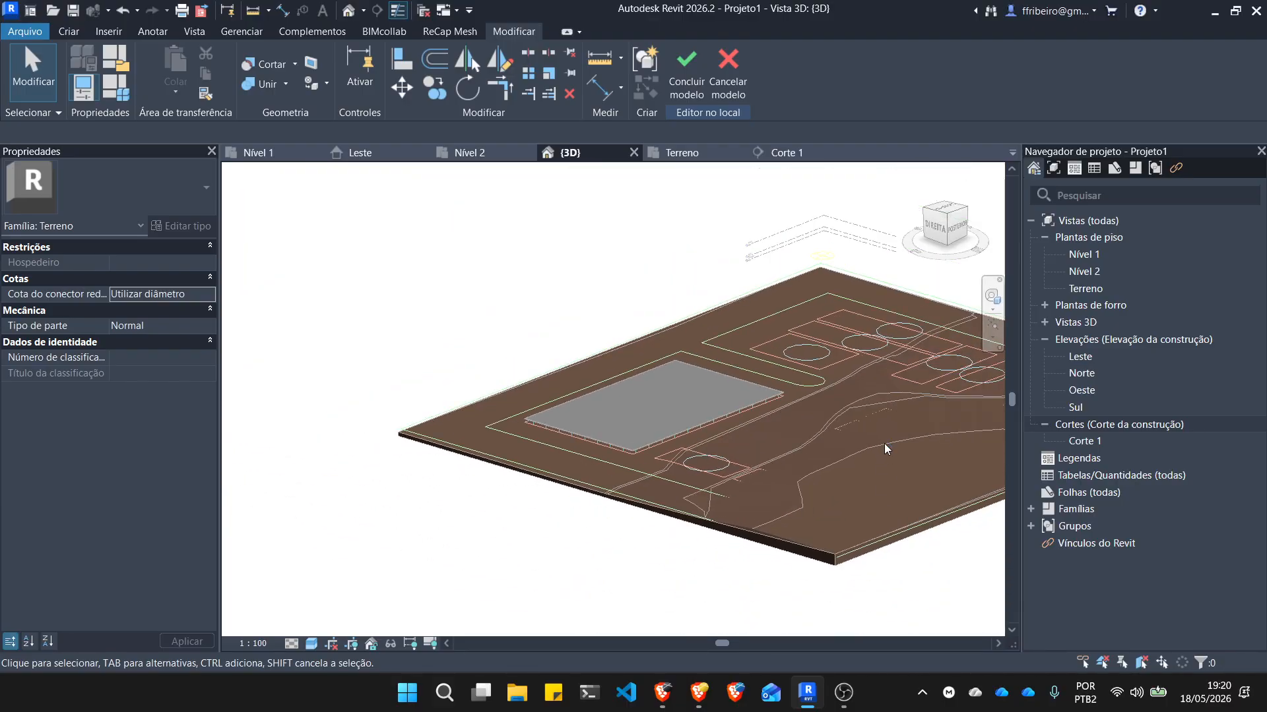
click(721, 68)
scroll(568, 500, down, 3)
scroll(573, 499, down, 2)
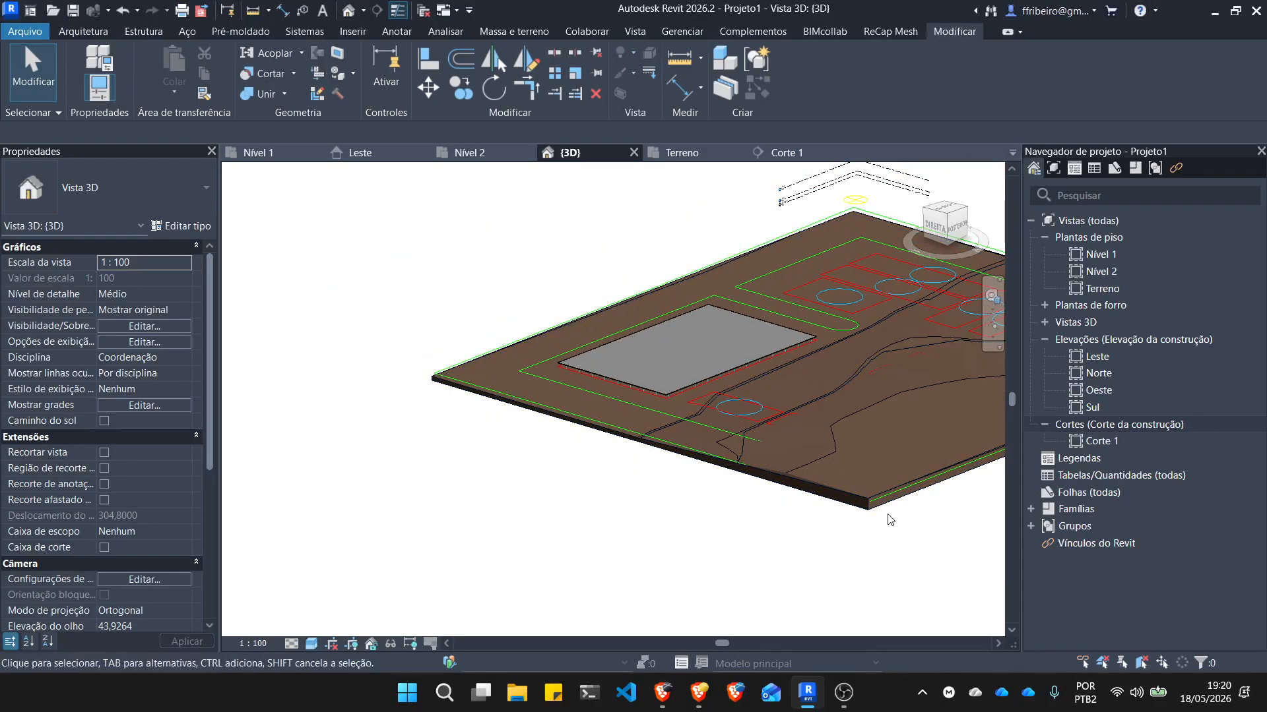
Hide the Genérico – 1000 mm topographic solid as an element in the 3D view.
click(902, 485)
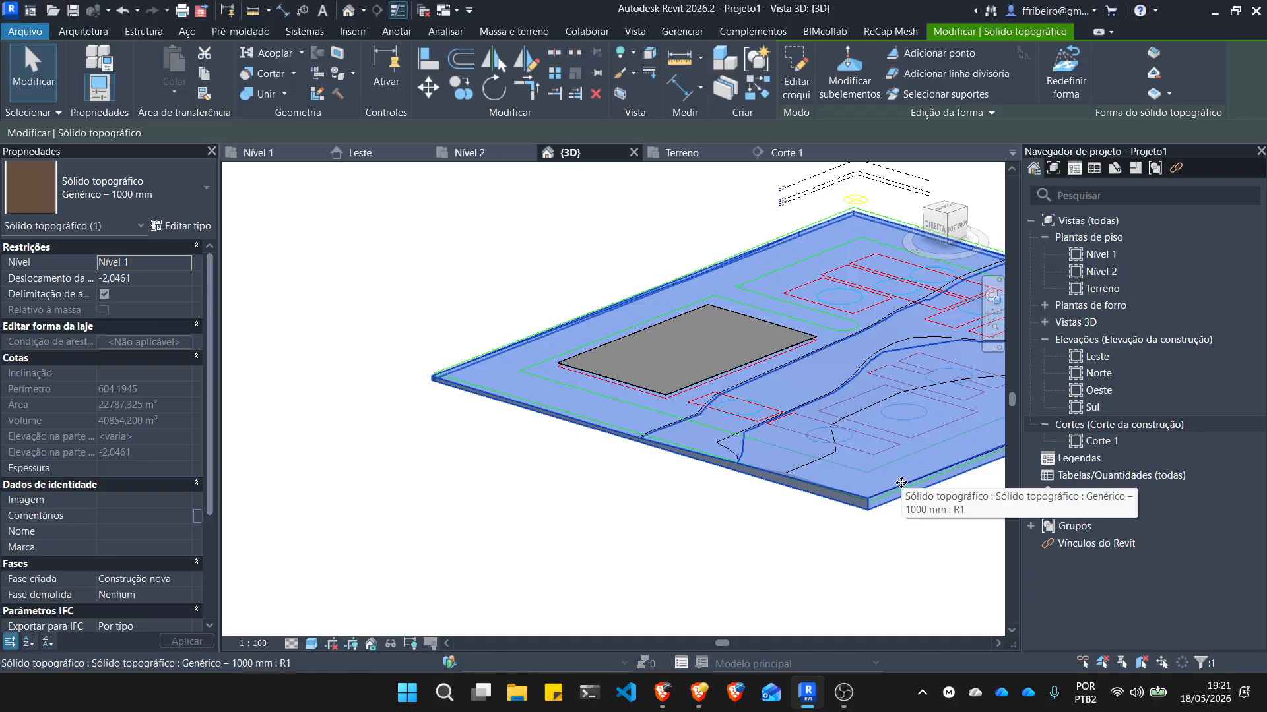
right_click(902, 485)
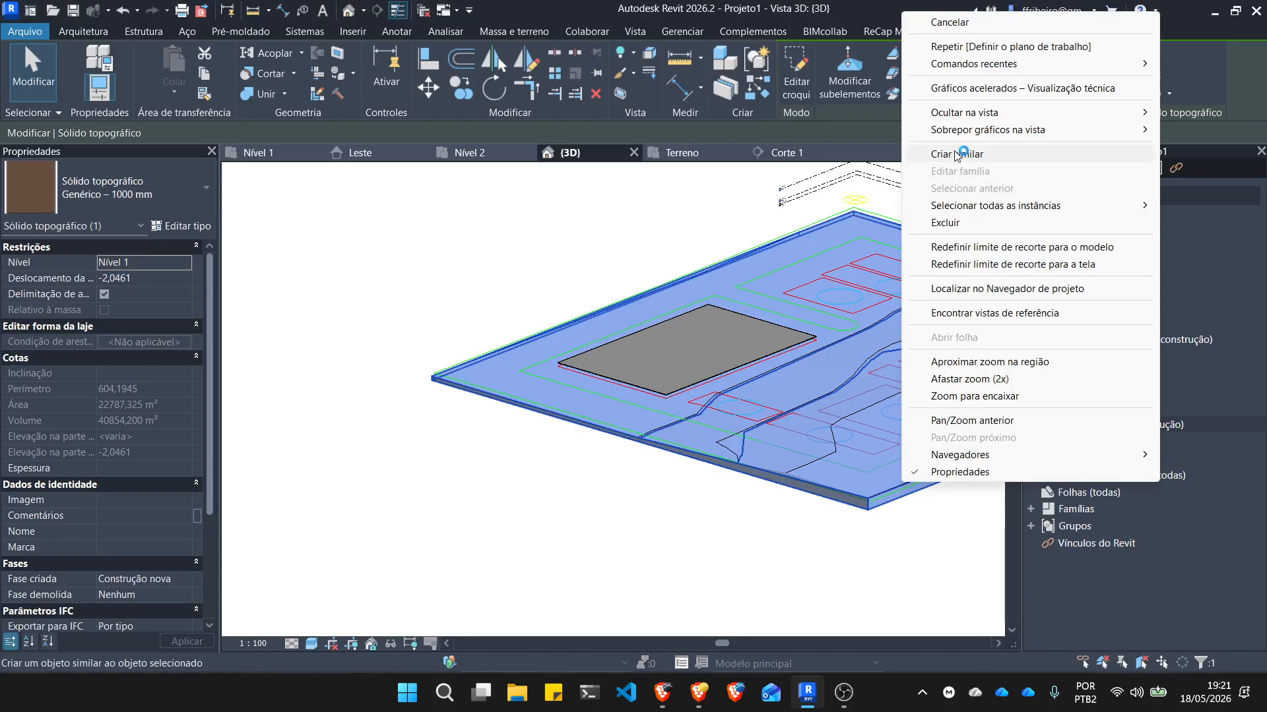
mouse_move(977, 117)
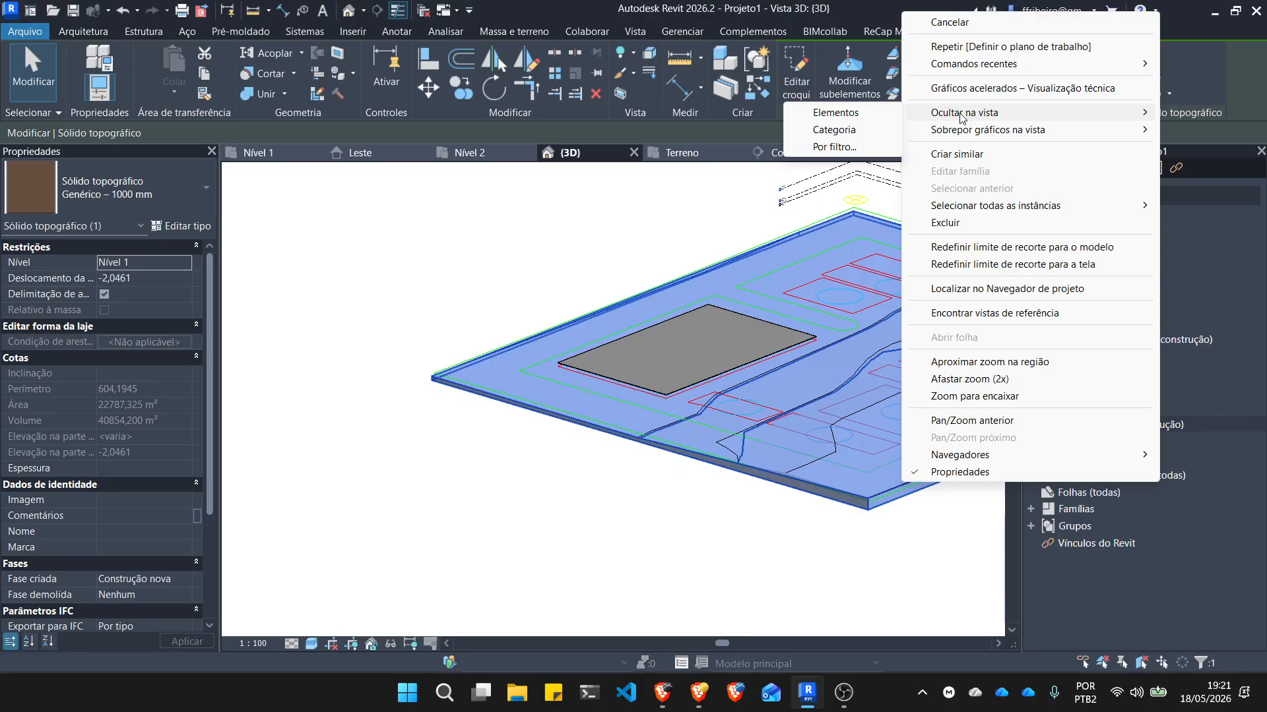
click(855, 114)
Create an in-place model in the Terreno category, named Terreno 1.
scroll(599, 369, up, 4)
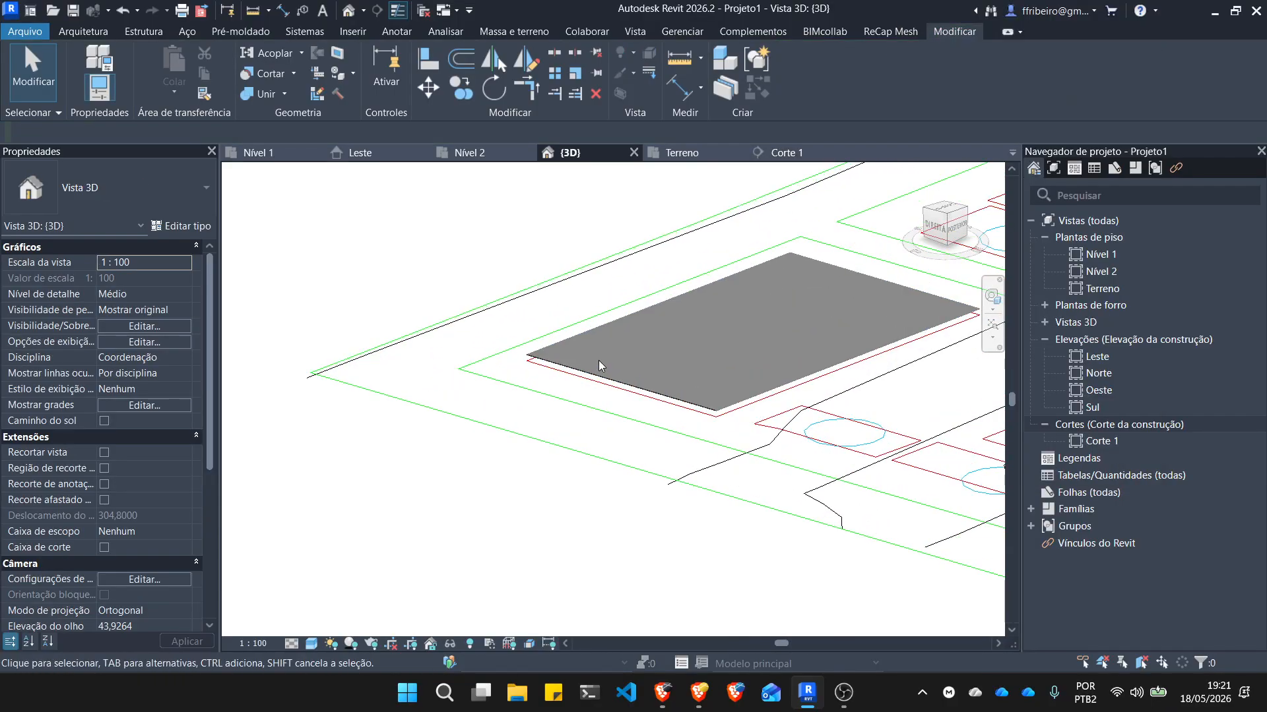
scroll(565, 347, up, 6)
scroll(403, 449, down, 3)
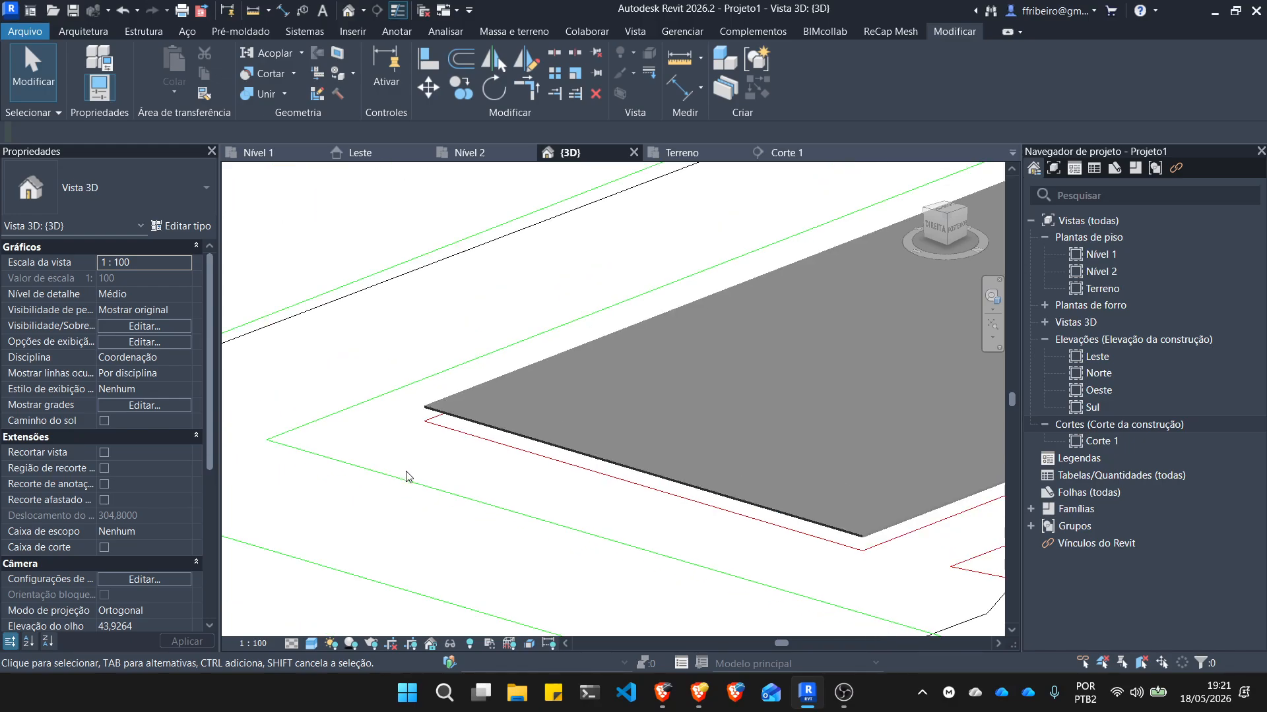
scroll(407, 476, down, 2)
click(80, 30)
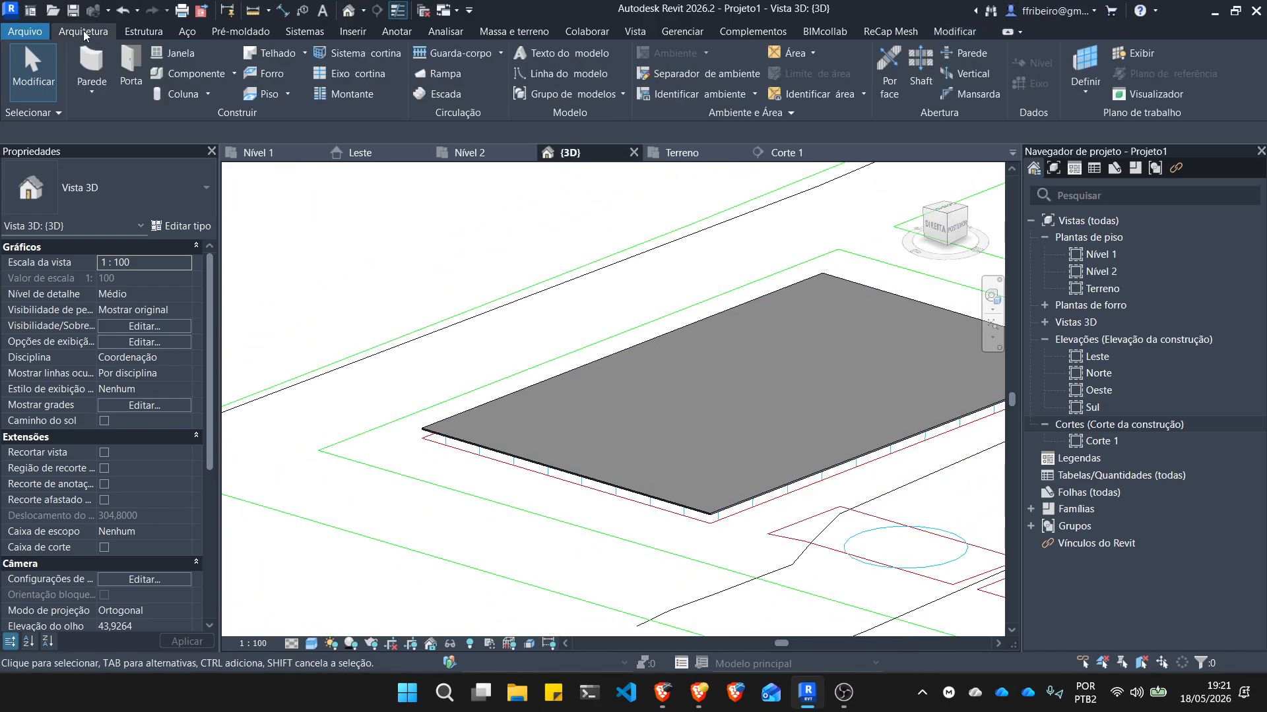
click(235, 73)
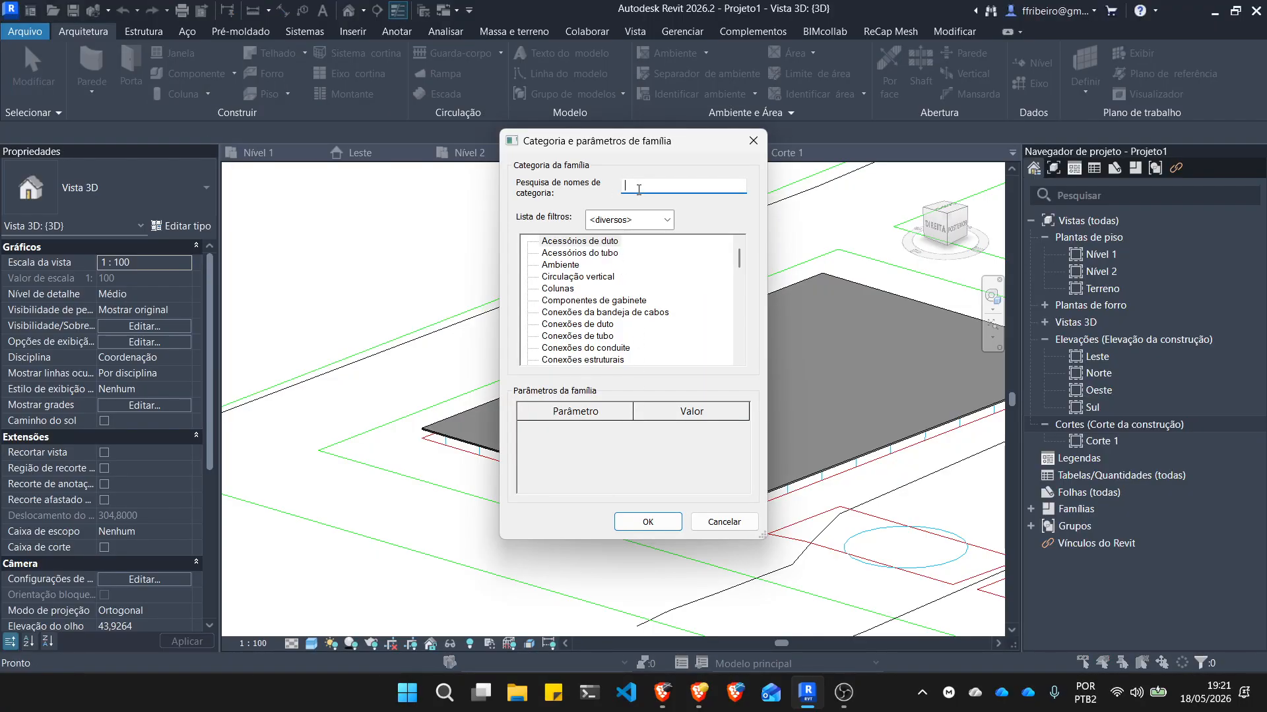
click(638, 189)
text(TERRE)
click(579, 243)
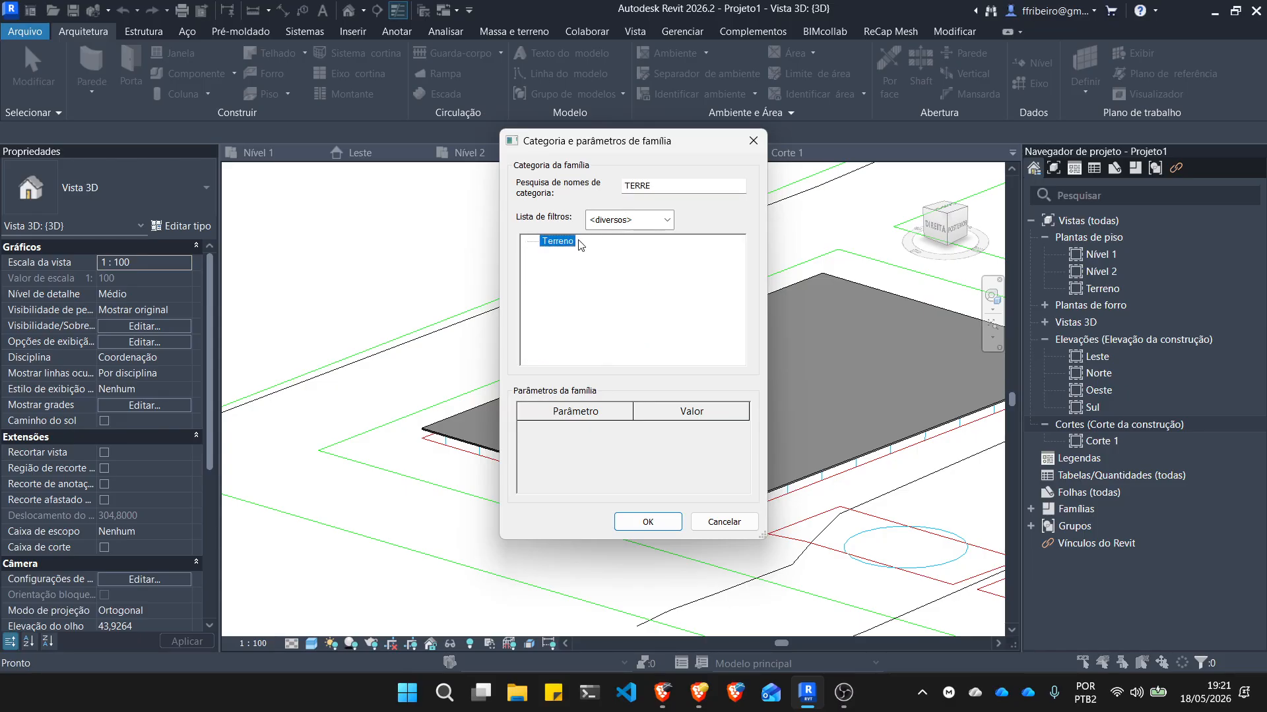
click(659, 524)
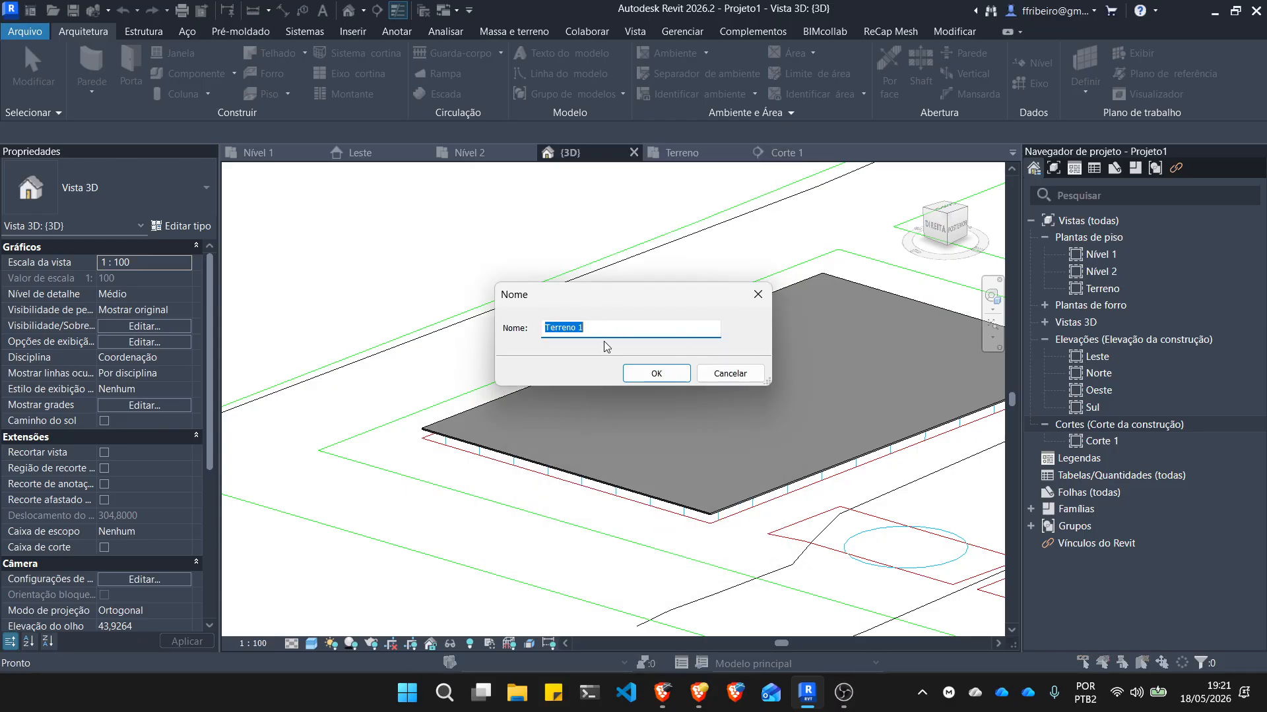
click(653, 374)
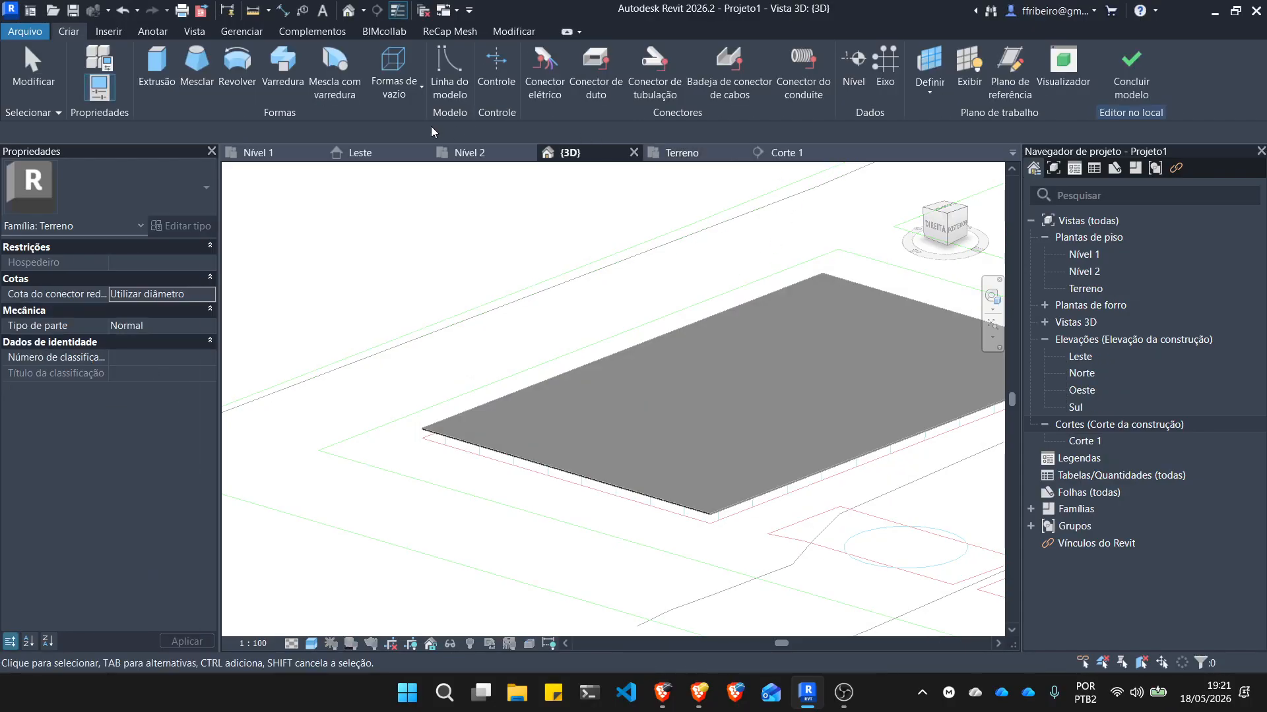
Create an extrusion on Nível 1 from a rectangle sketched between opposite corners of the grey floor slab.
click(161, 62)
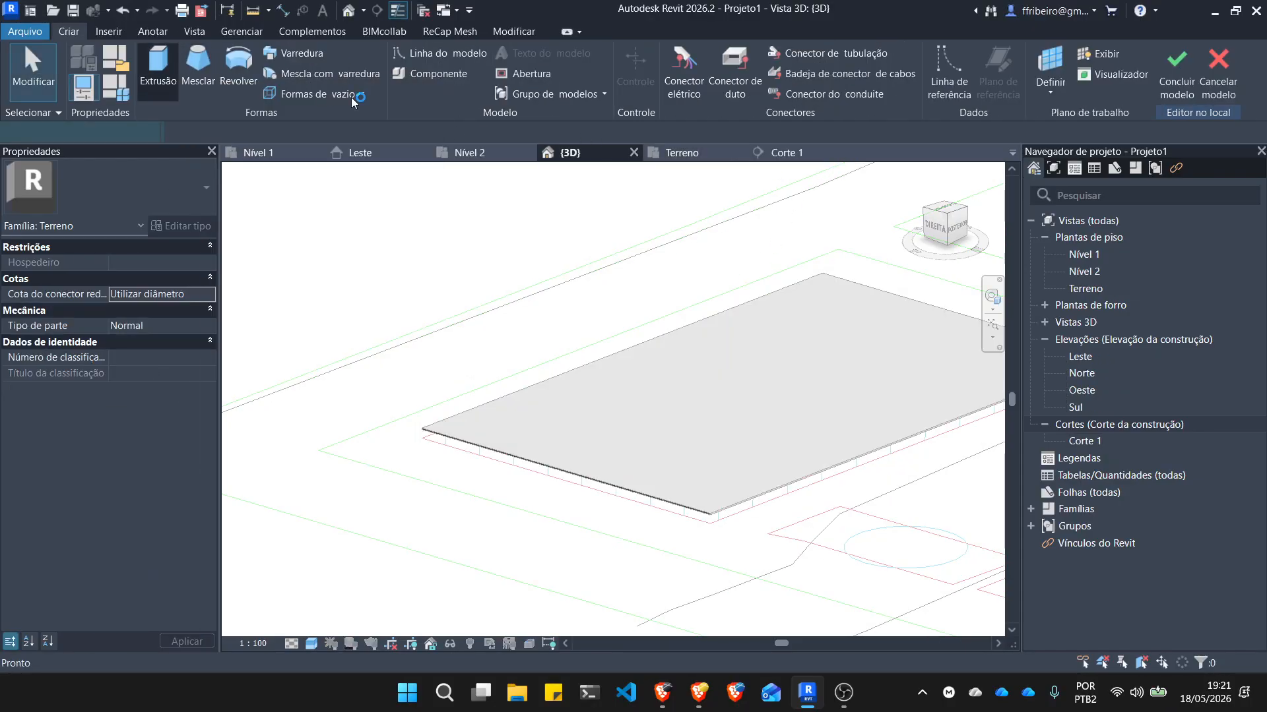
click(732, 57)
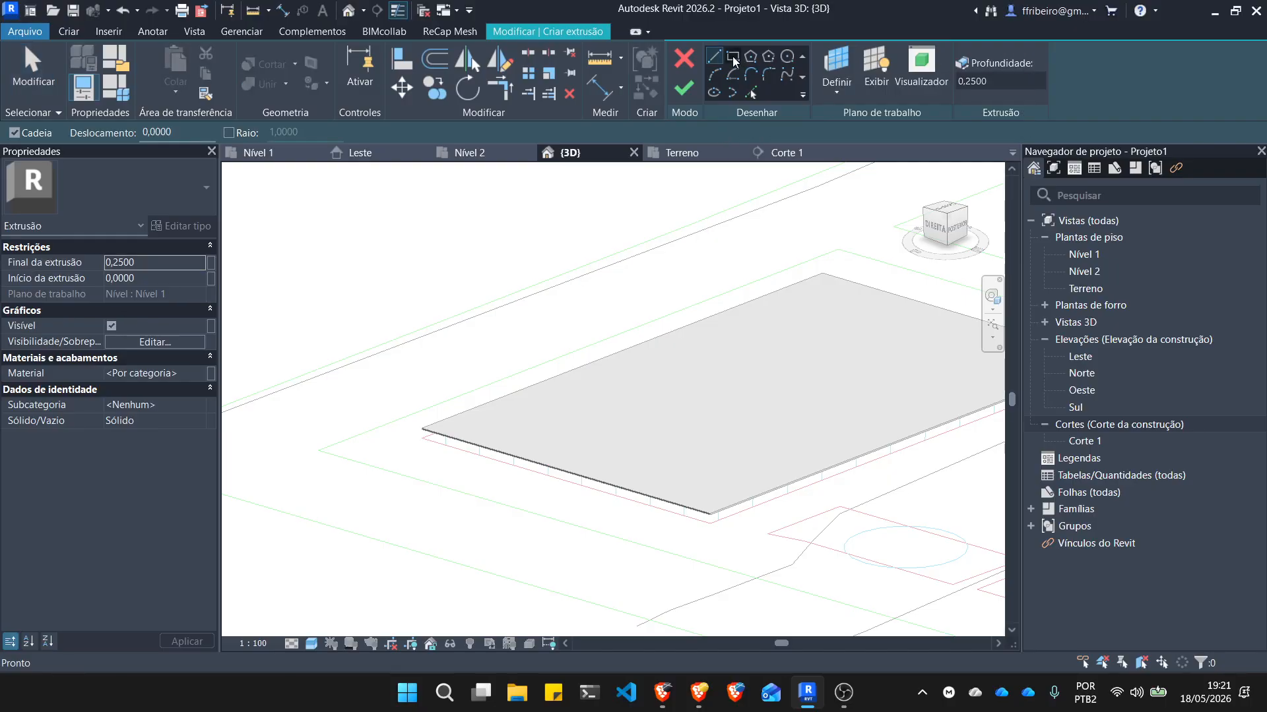
scroll(415, 437, up, 3)
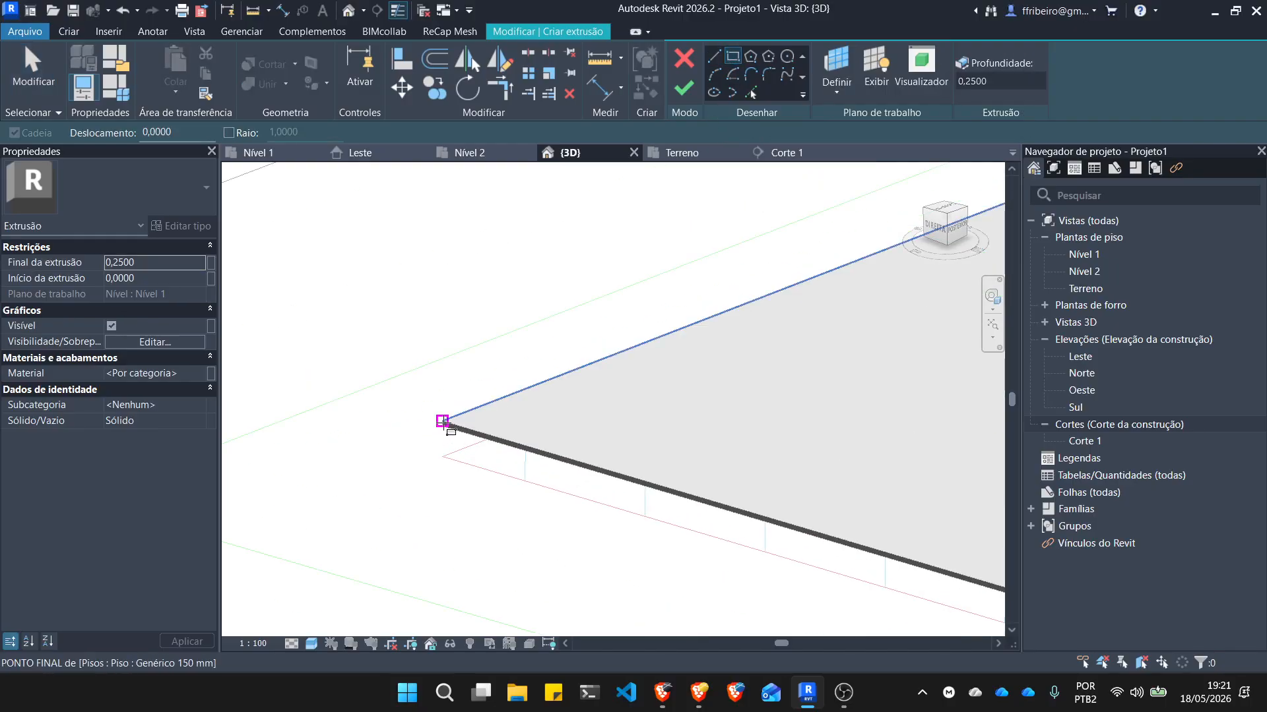
click(439, 426)
scroll(583, 410, down, 3)
scroll(837, 413, down, 2)
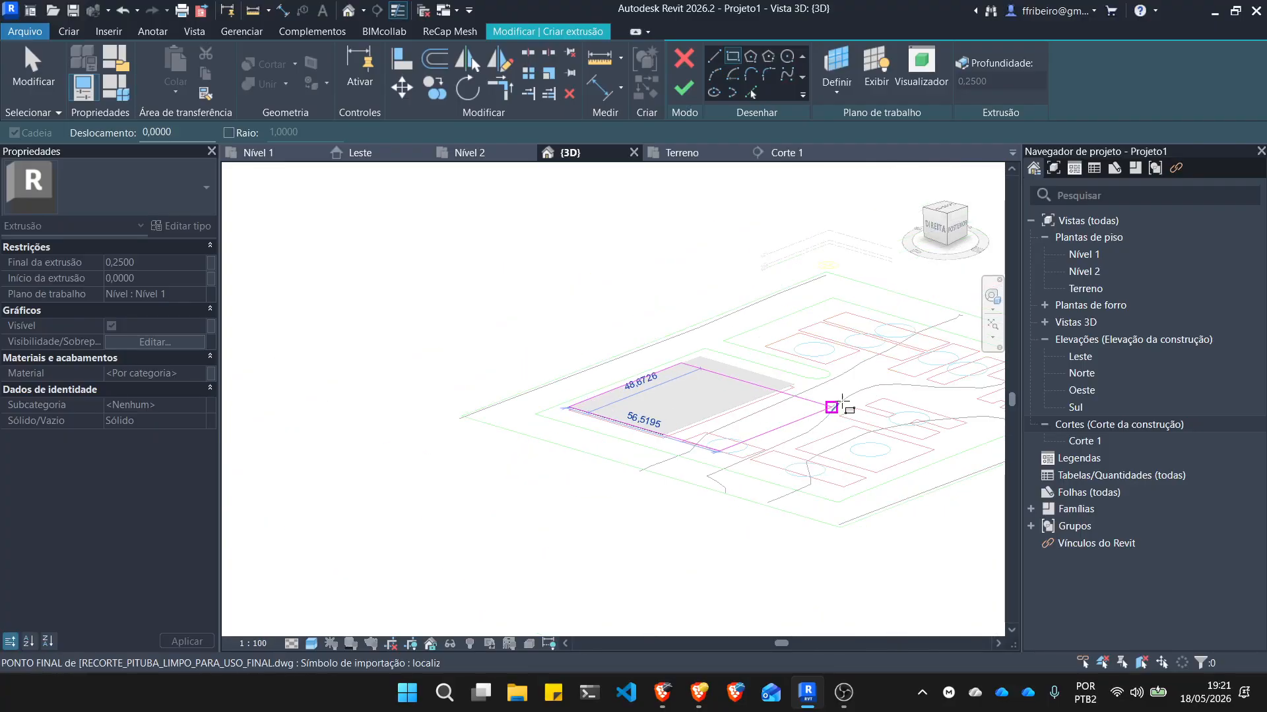
scroll(879, 376, up, 6)
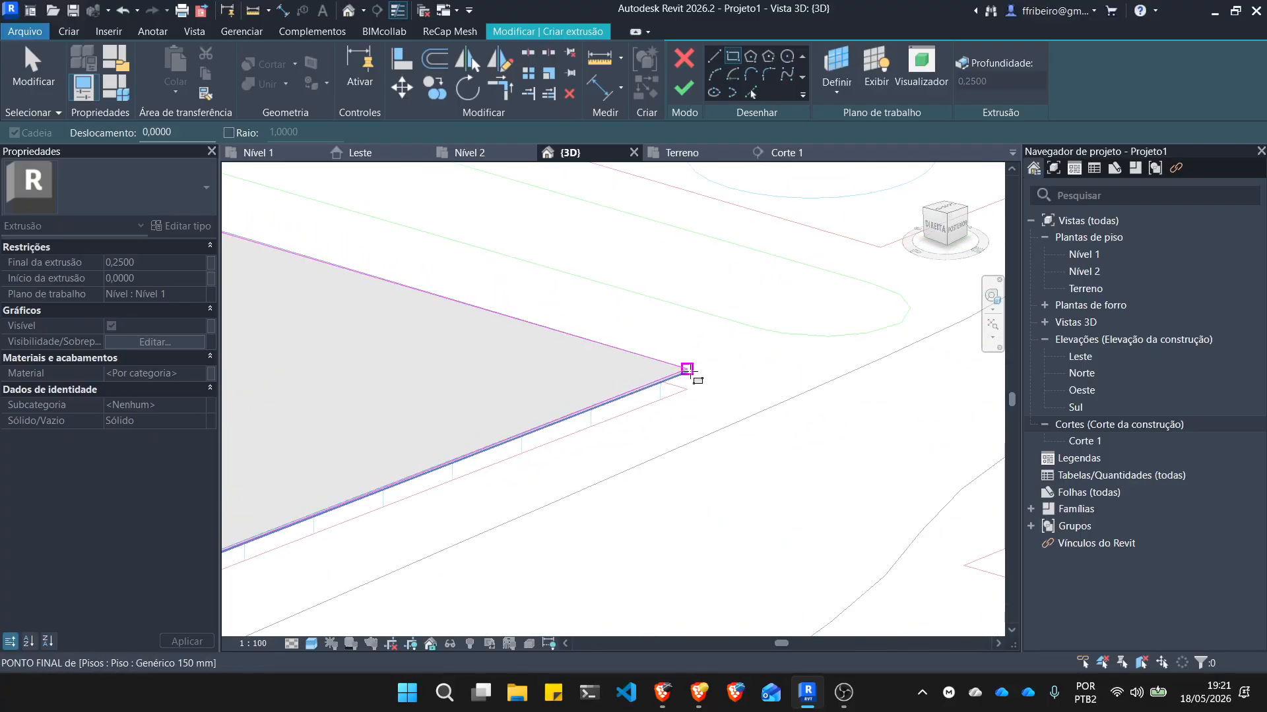
click(685, 370)
click(685, 88)
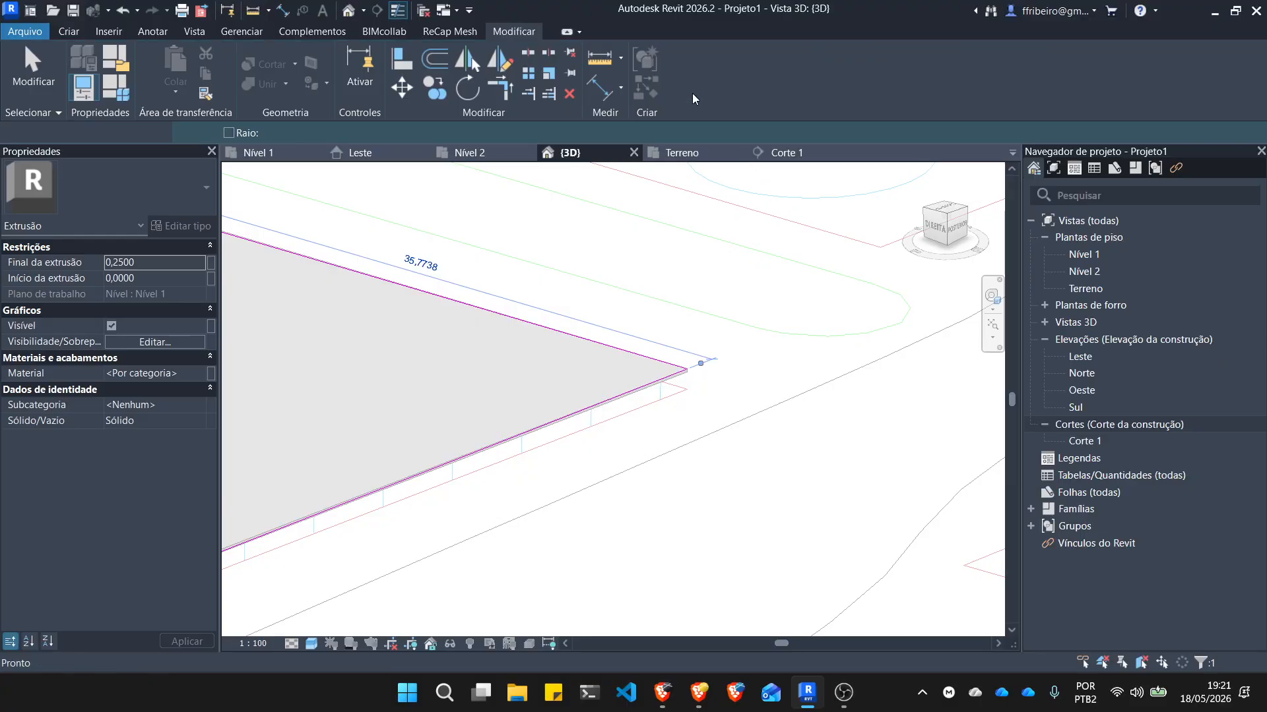
Stretch the extrusion downward beneath the slab to an extrusion end of about -13.98.
scroll(775, 339, down, 3)
scroll(774, 339, up, 2)
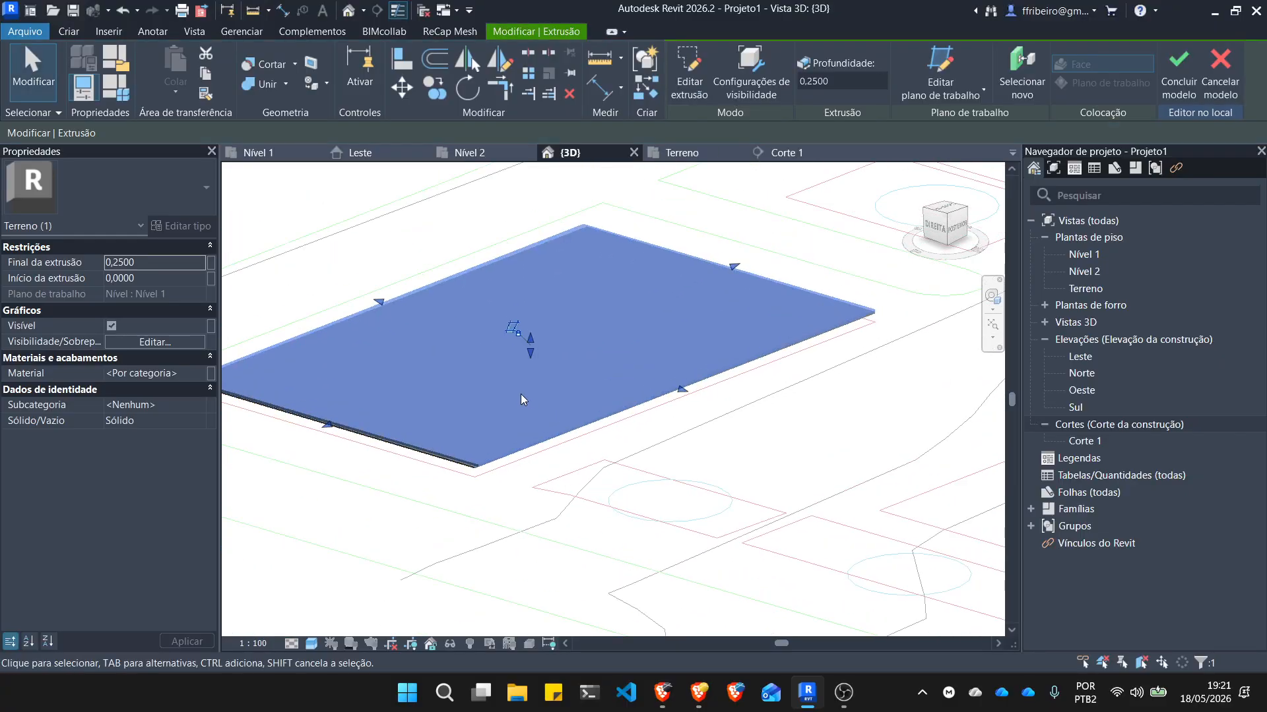
drag(539, 357, 534, 493)
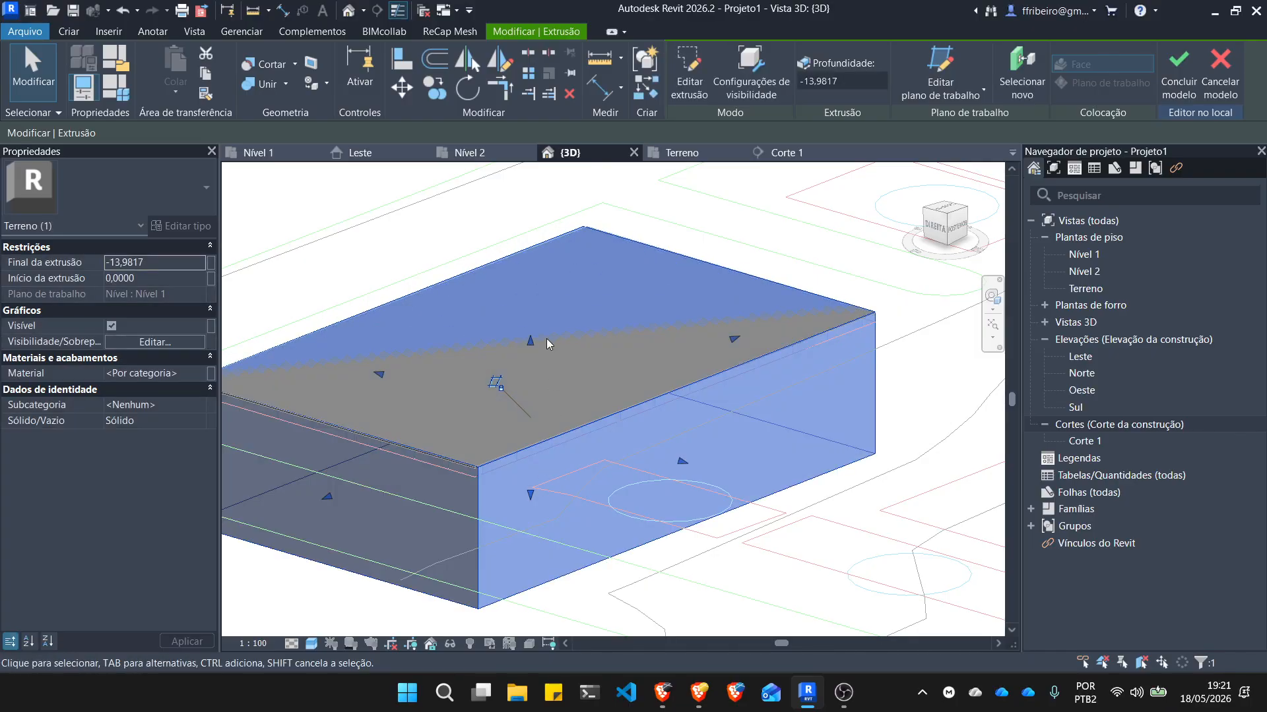
Try lowering the extrusion's top face to a start offset of -1, and reset the extrusion start to 0.
mouse_move(529, 342)
mouse_down()
mouse_move(527, 367)
mouse_move(537, 358)
mouse_up()
scroll(584, 381, up, 2)
scroll(583, 381, down, 3)
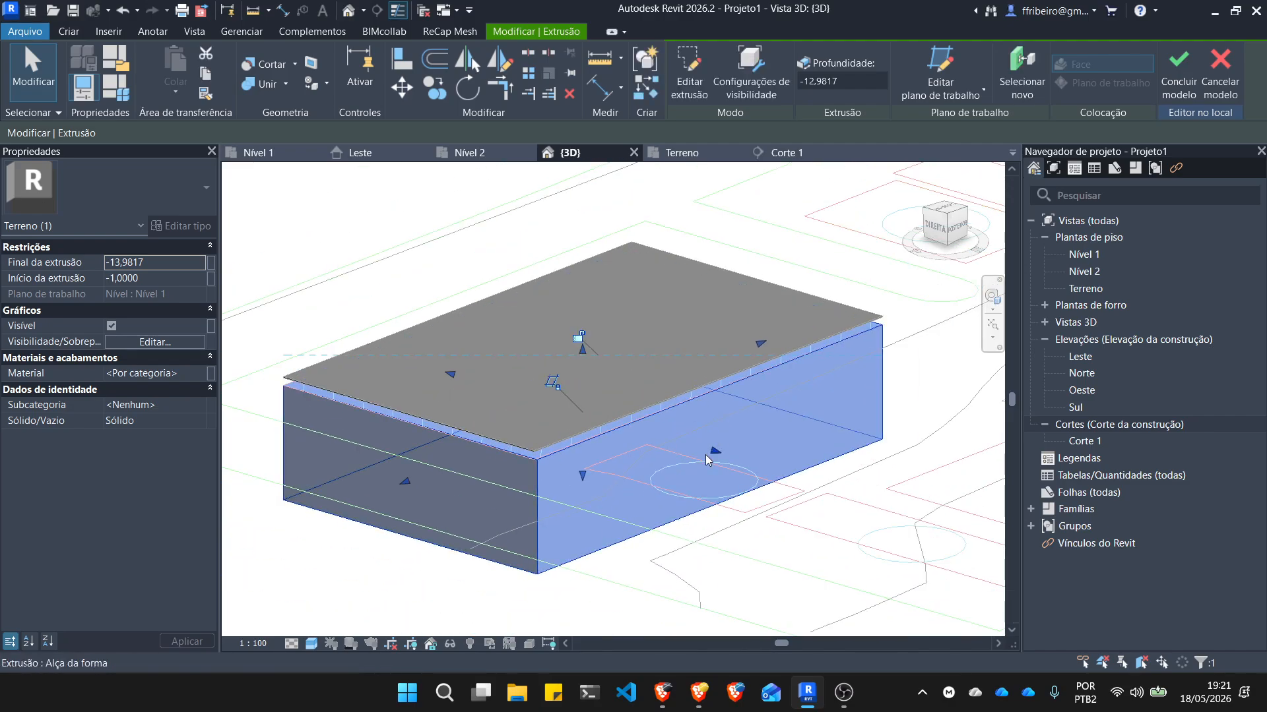
scroll(710, 458, up, 1)
key(Caps_Lock)
middle_drag(725, 472, 811, 460)
click(163, 262)
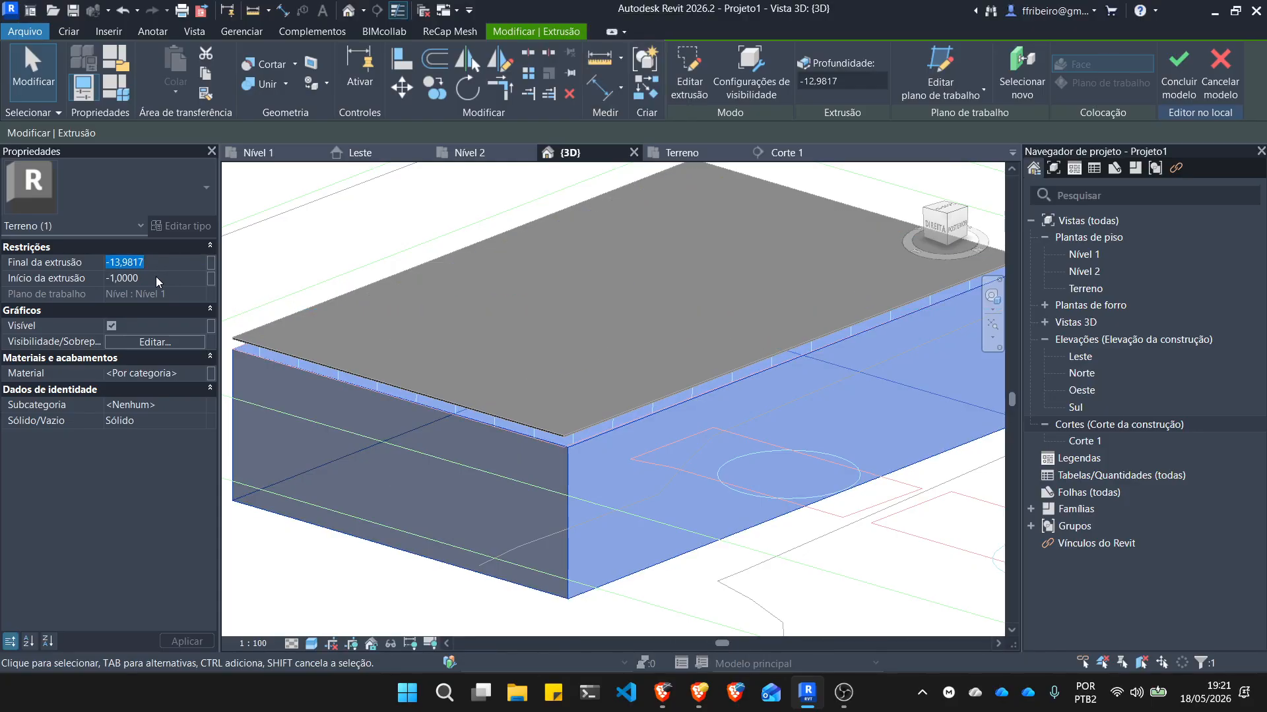
click(157, 278)
text(0)
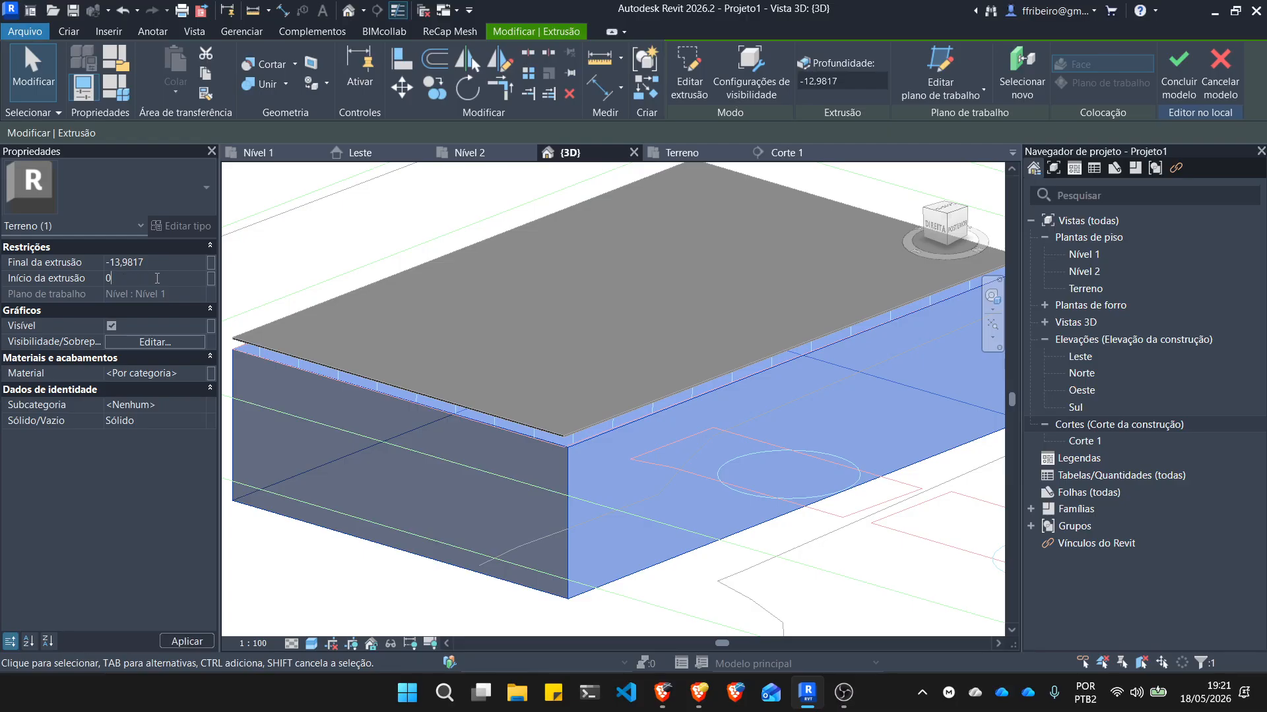
key(Return)
click(619, 375)
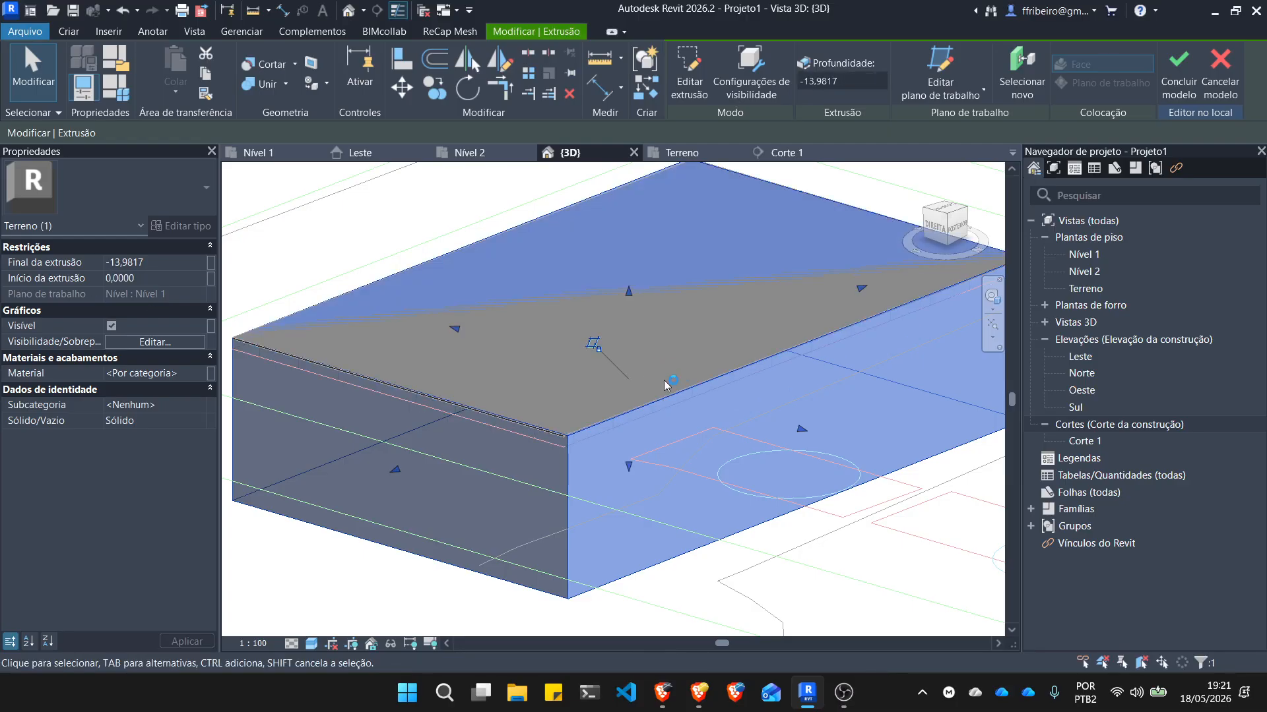
Lower the extrusion's top face slightly below the slab's top, to a start offset of about -0.05.
shift+middle_drag(592, 426, 672, 373)
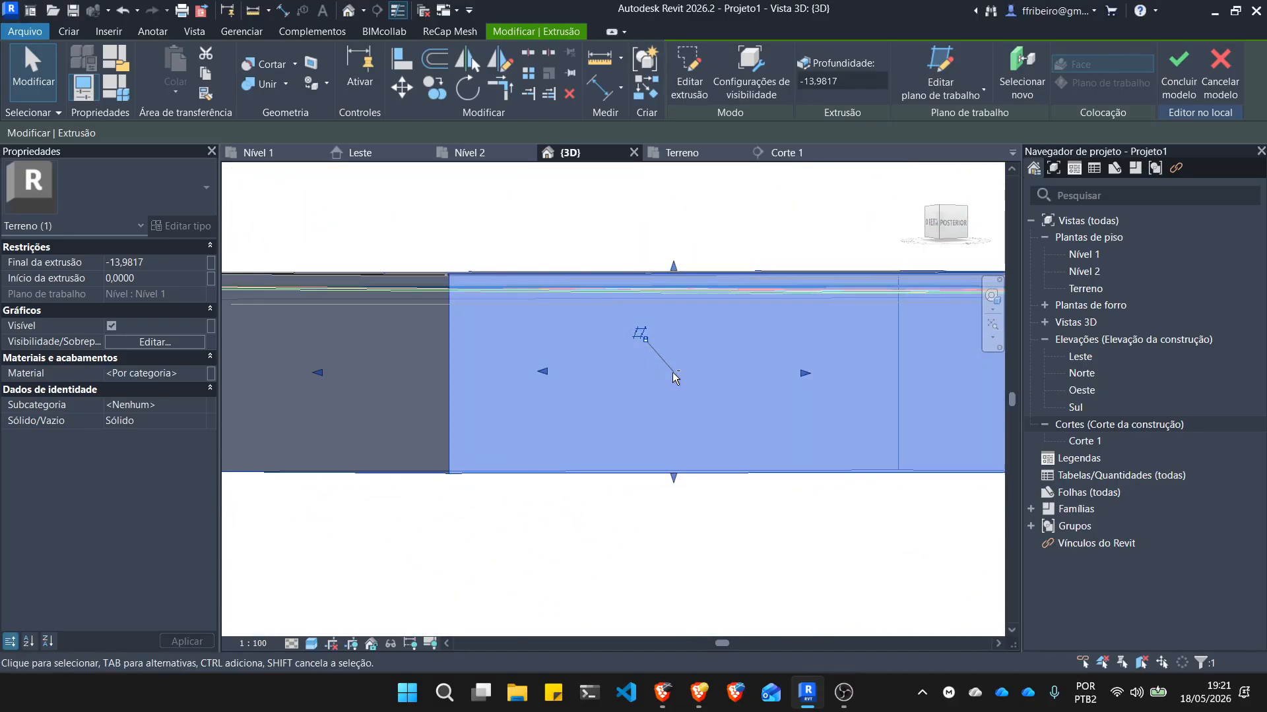
scroll(663, 239, up, 2)
drag(683, 290, 676, 305)
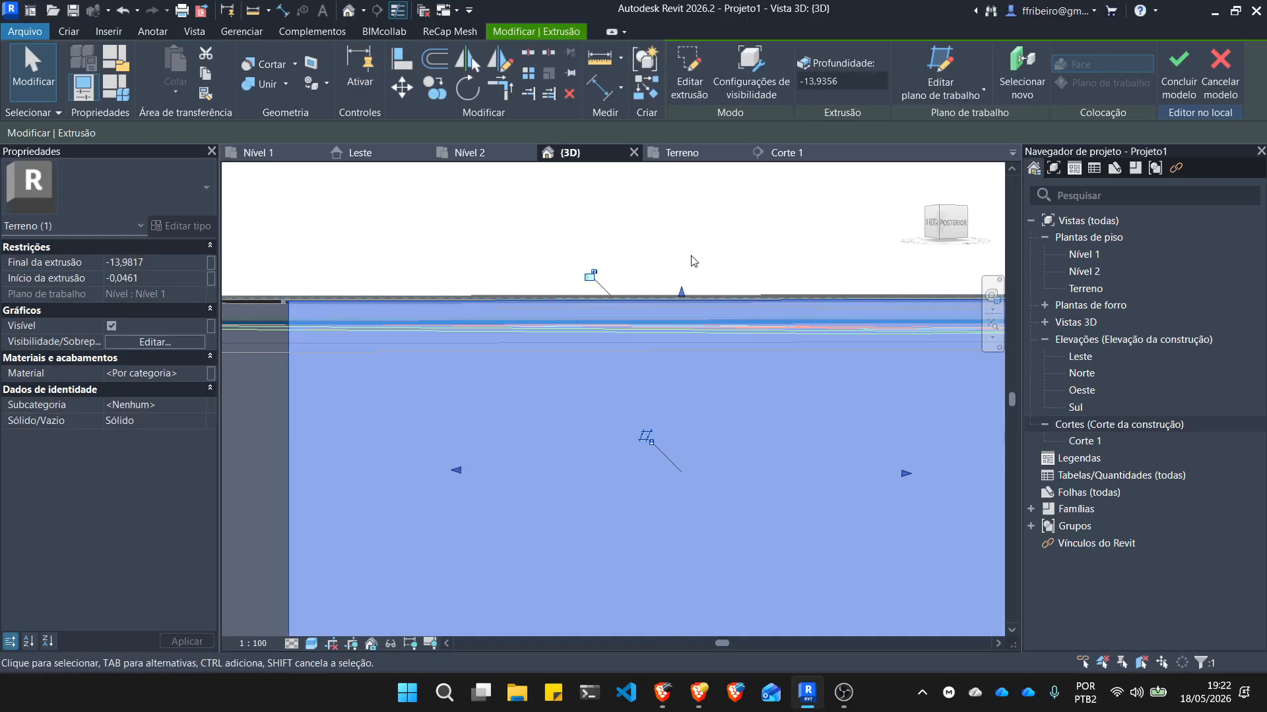
click(692, 254)
scroll(723, 244, down, 2)
click(499, 349)
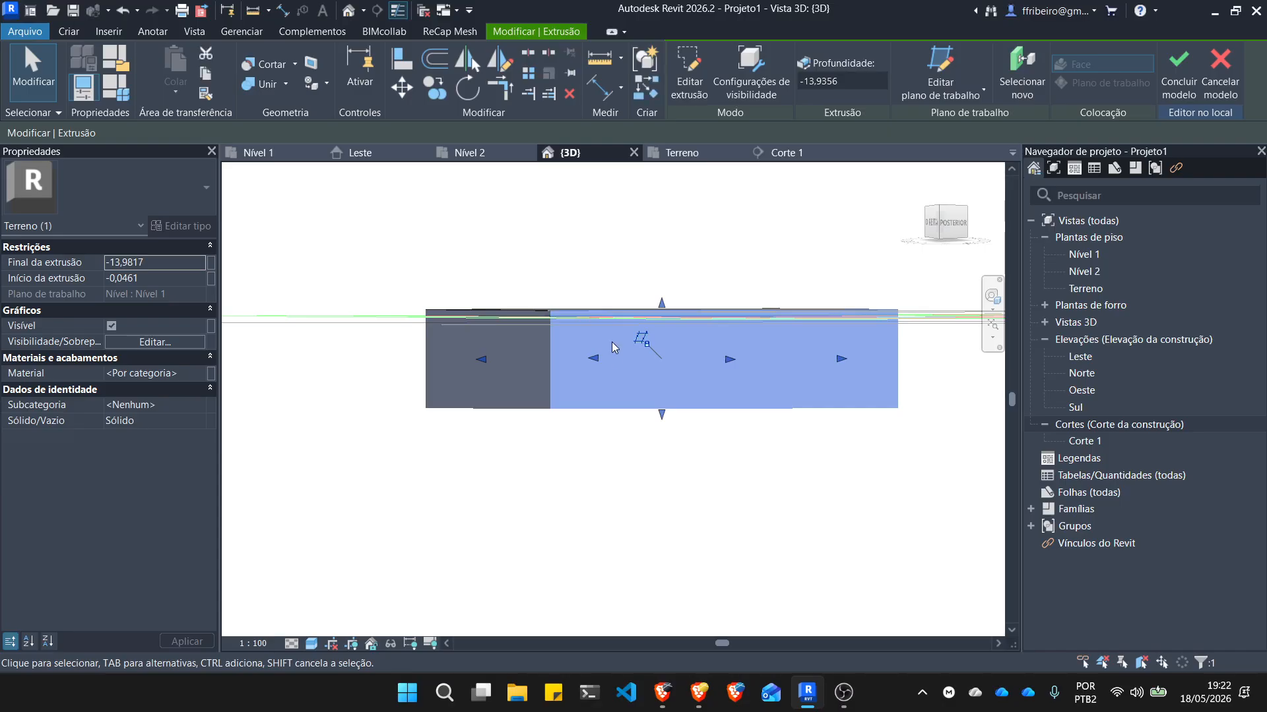
Deselect the extrusion and finish the in-place Terreno 1 model.
shift+middle_drag(665, 383, 662, 423)
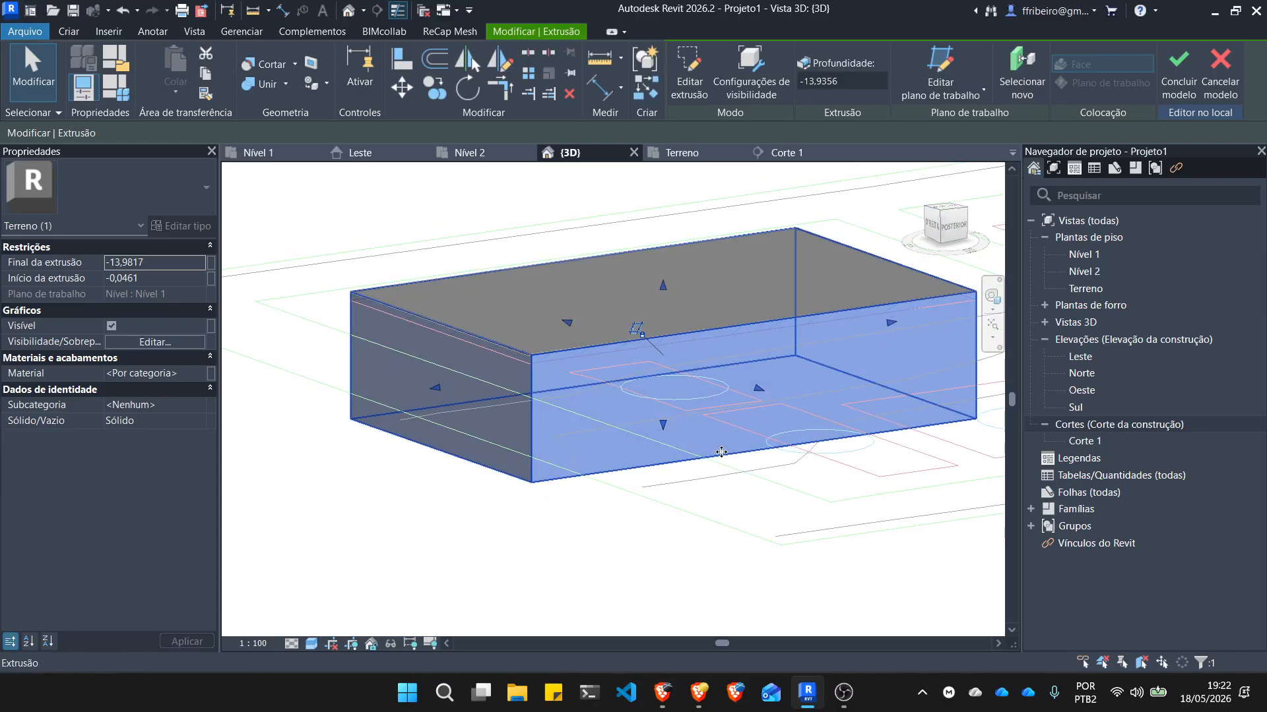
scroll(662, 423, up, 1)
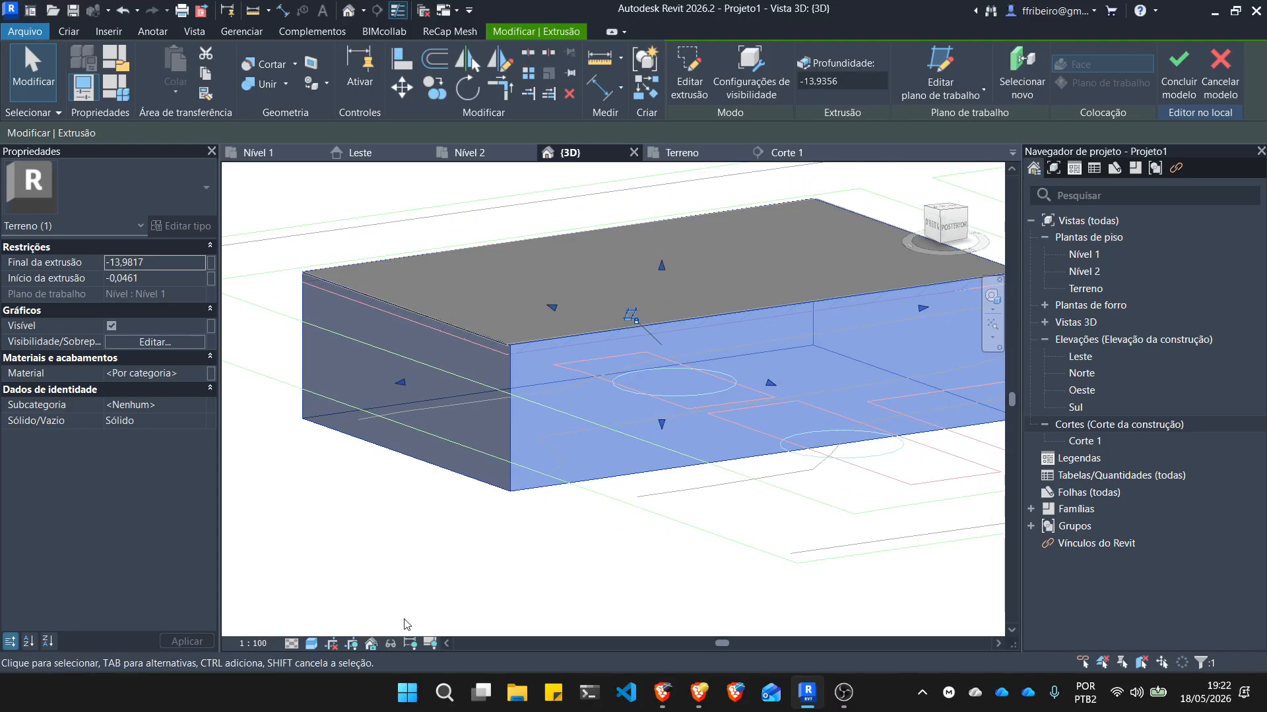
click(388, 531)
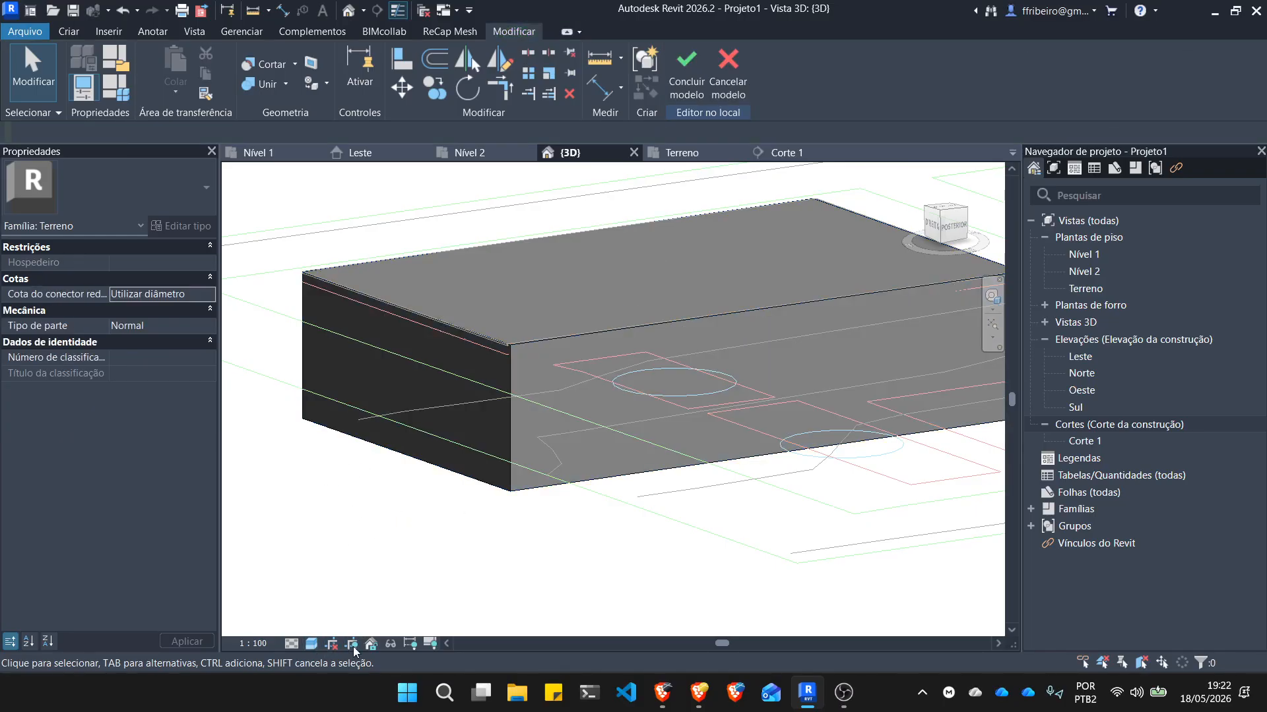
scroll(658, 566, down, 2)
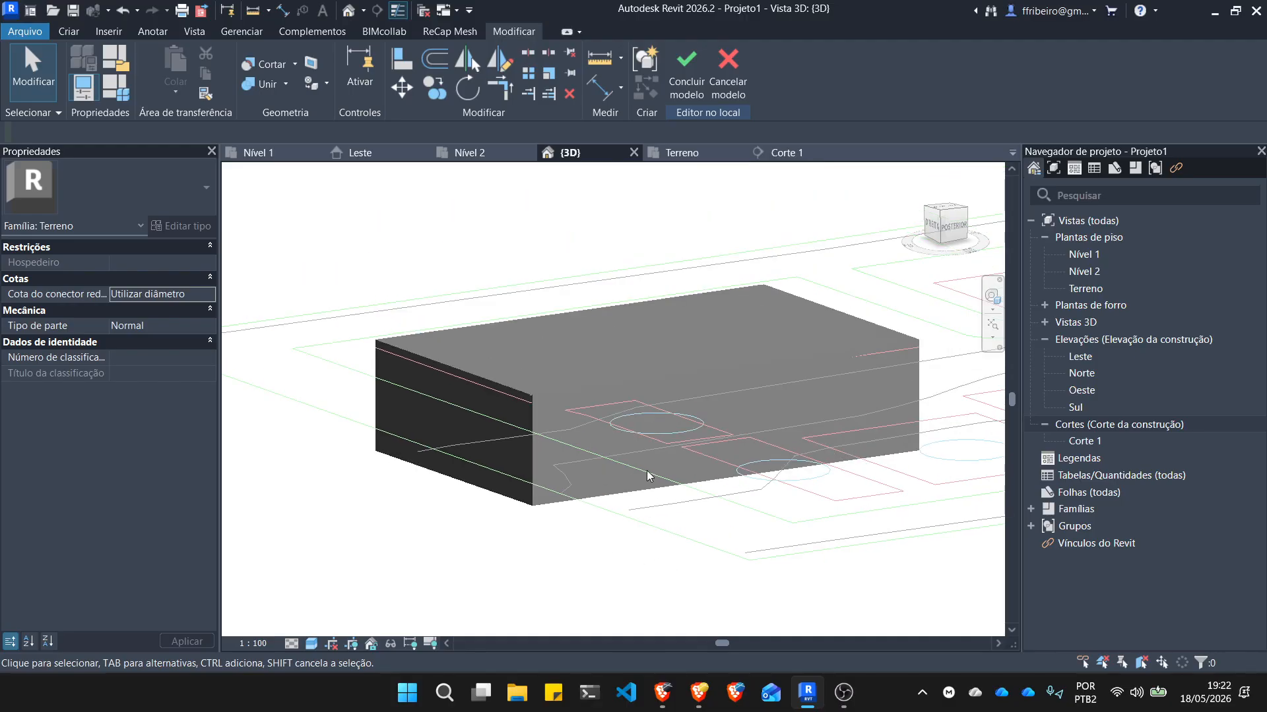
click(687, 65)
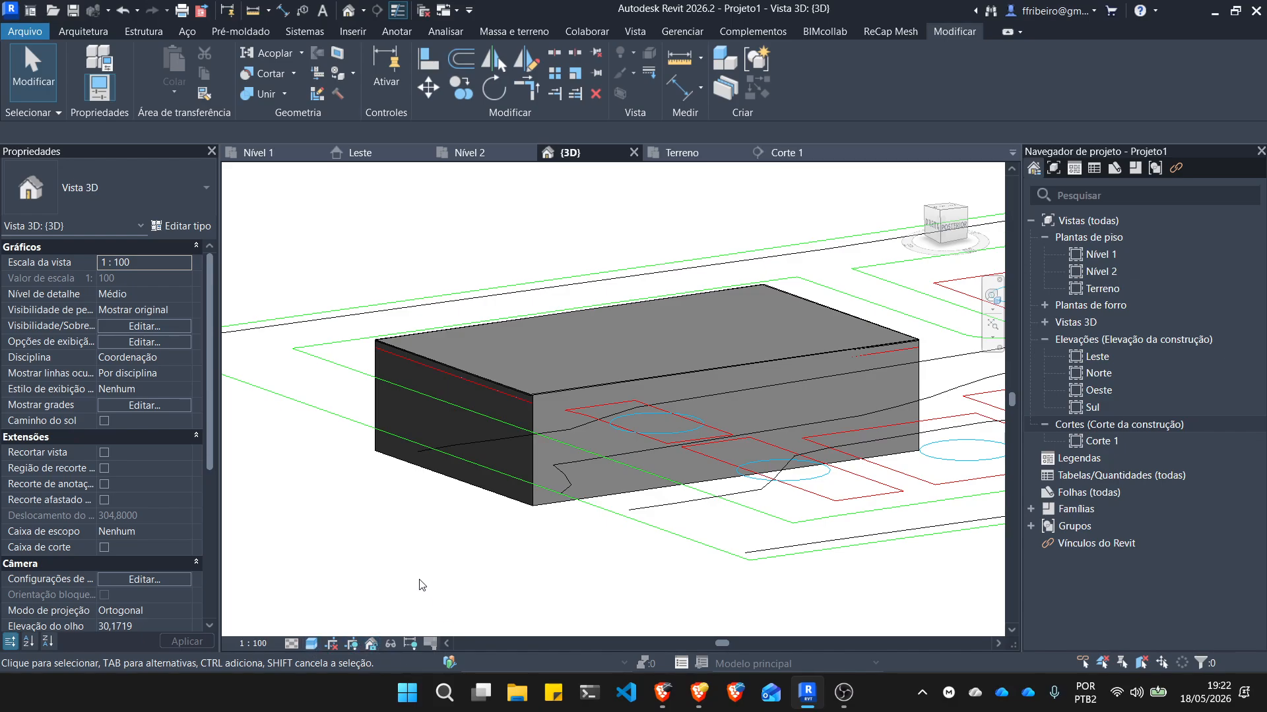
Show and hide the crop region in the 3D view, and turn on view cropping.
scroll(452, 513, down, 1)
scroll(353, 620, up, 1)
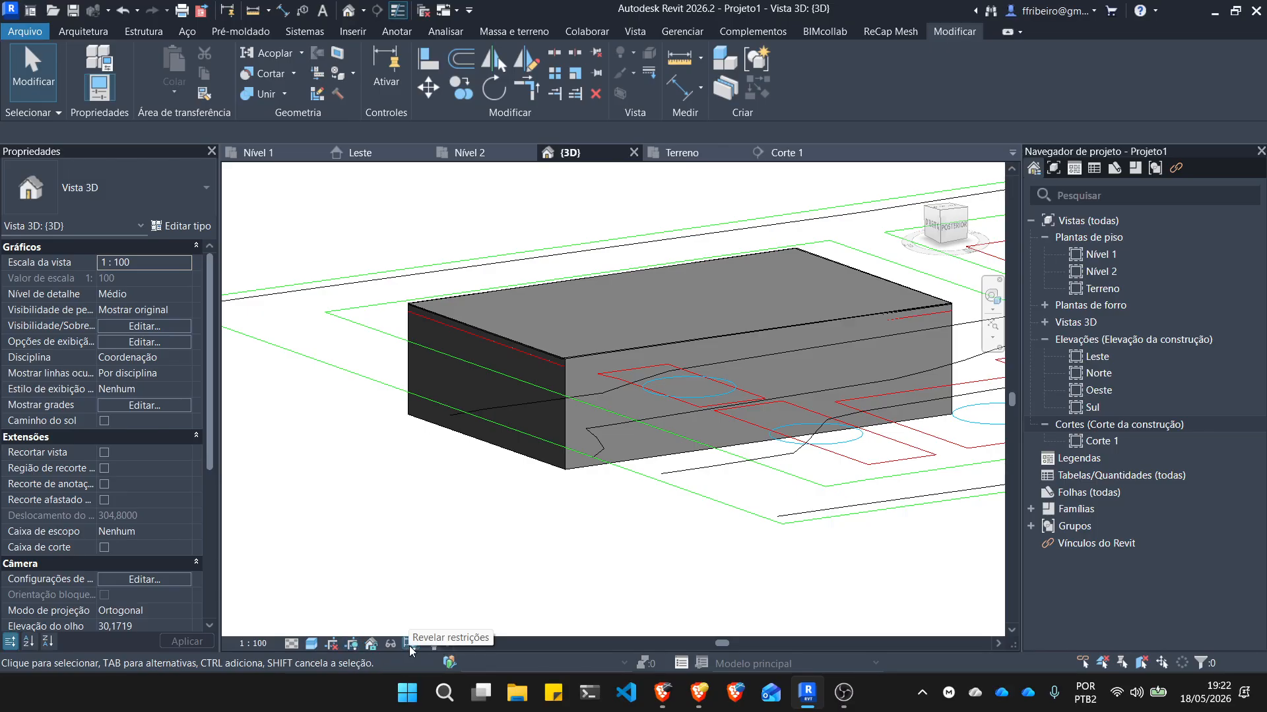
scroll(508, 523, down, 2)
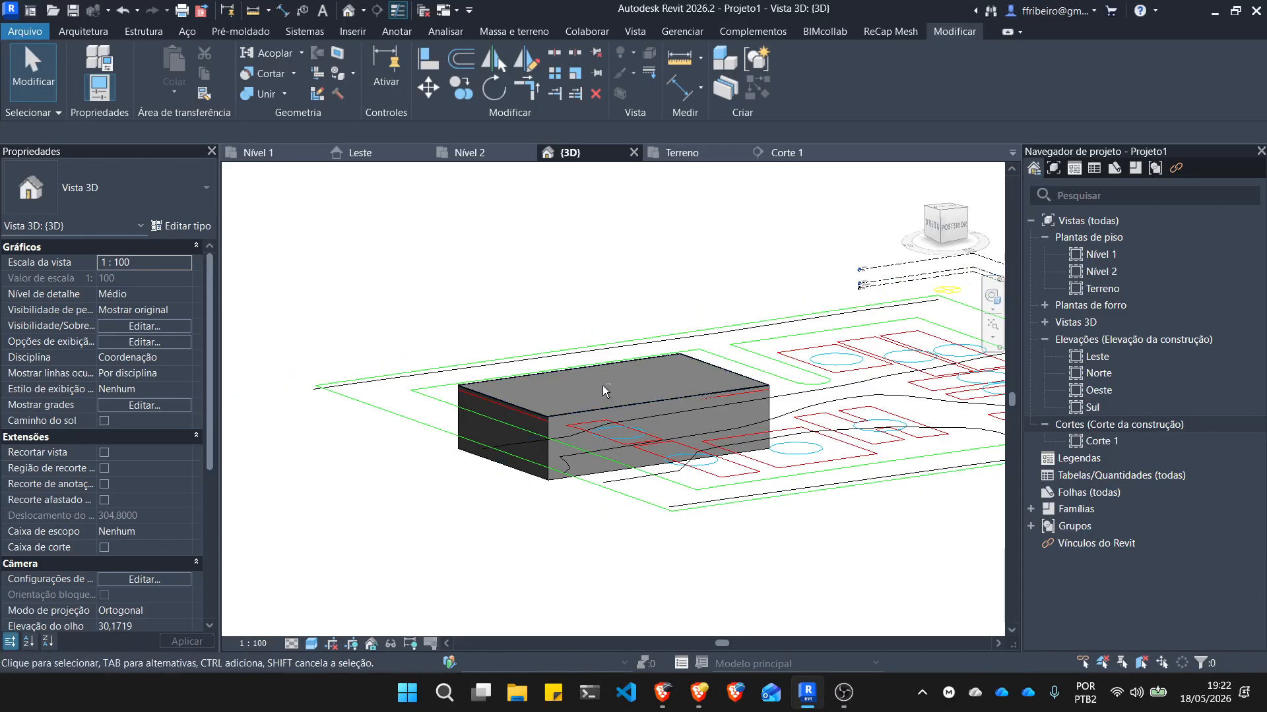
scroll(729, 458, up, 1)
shift+middle_drag(728, 458, 845, 491)
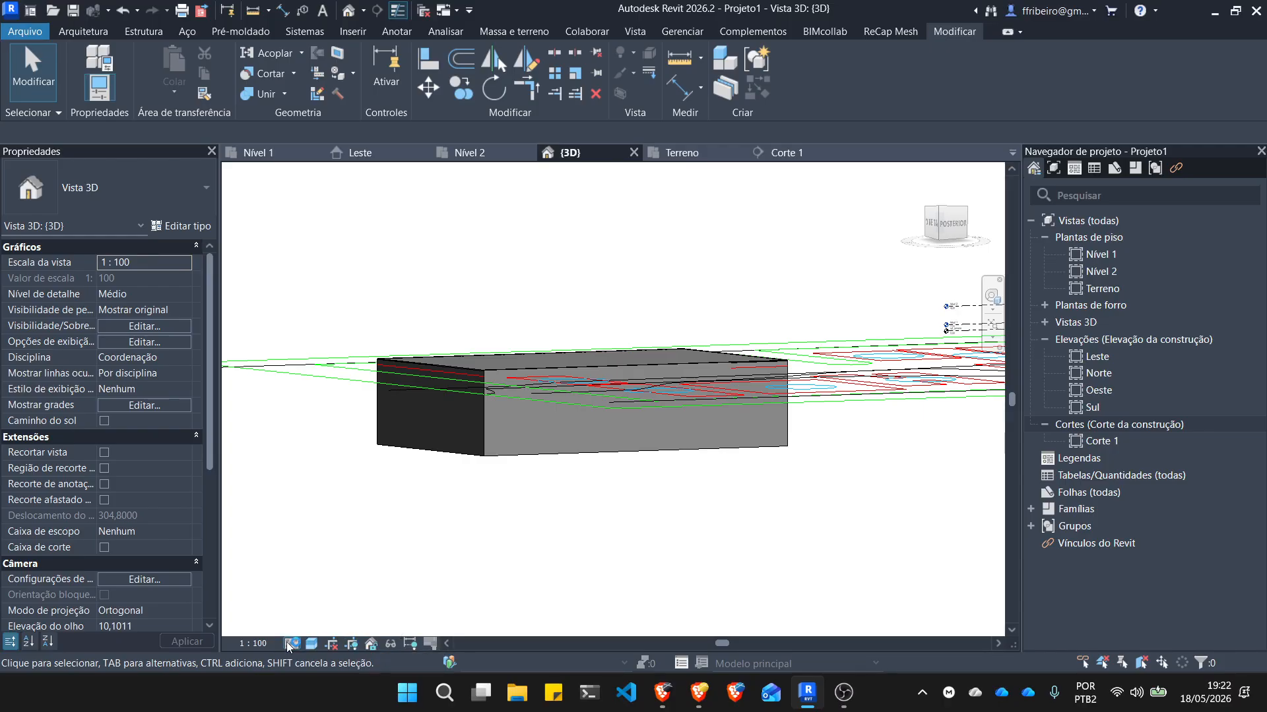
scroll(440, 530, down, 1)
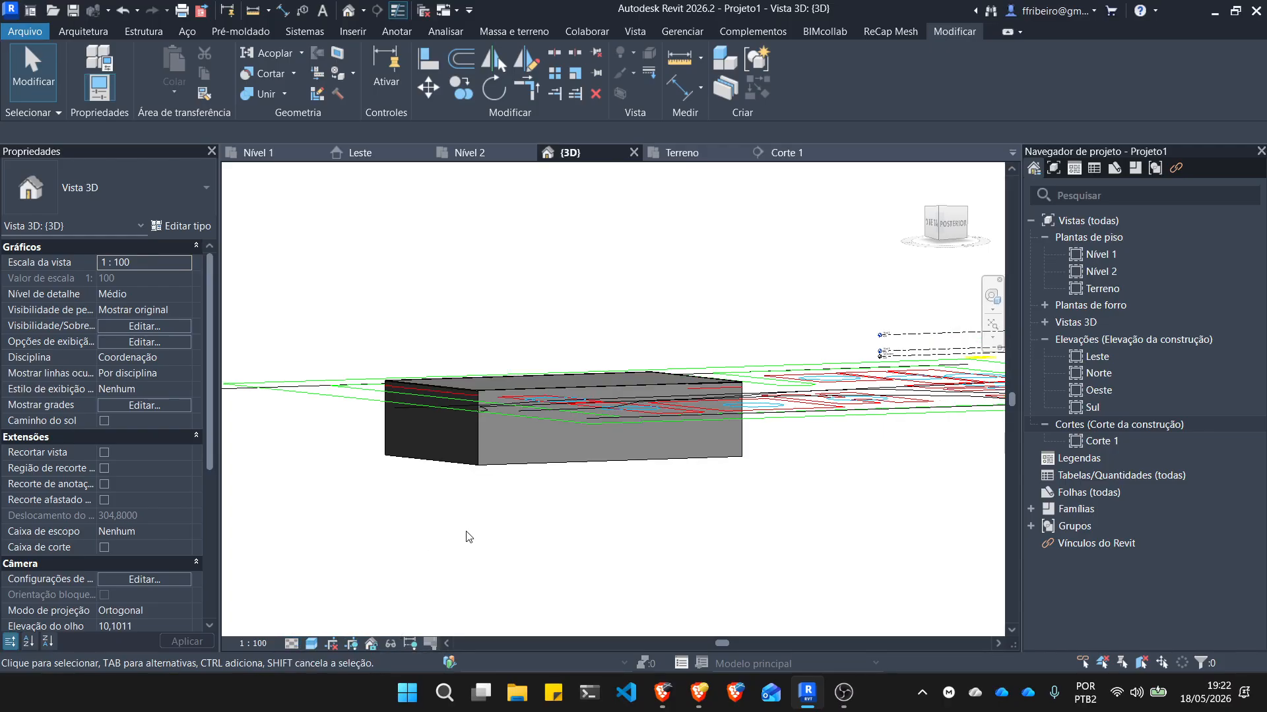
click(394, 644)
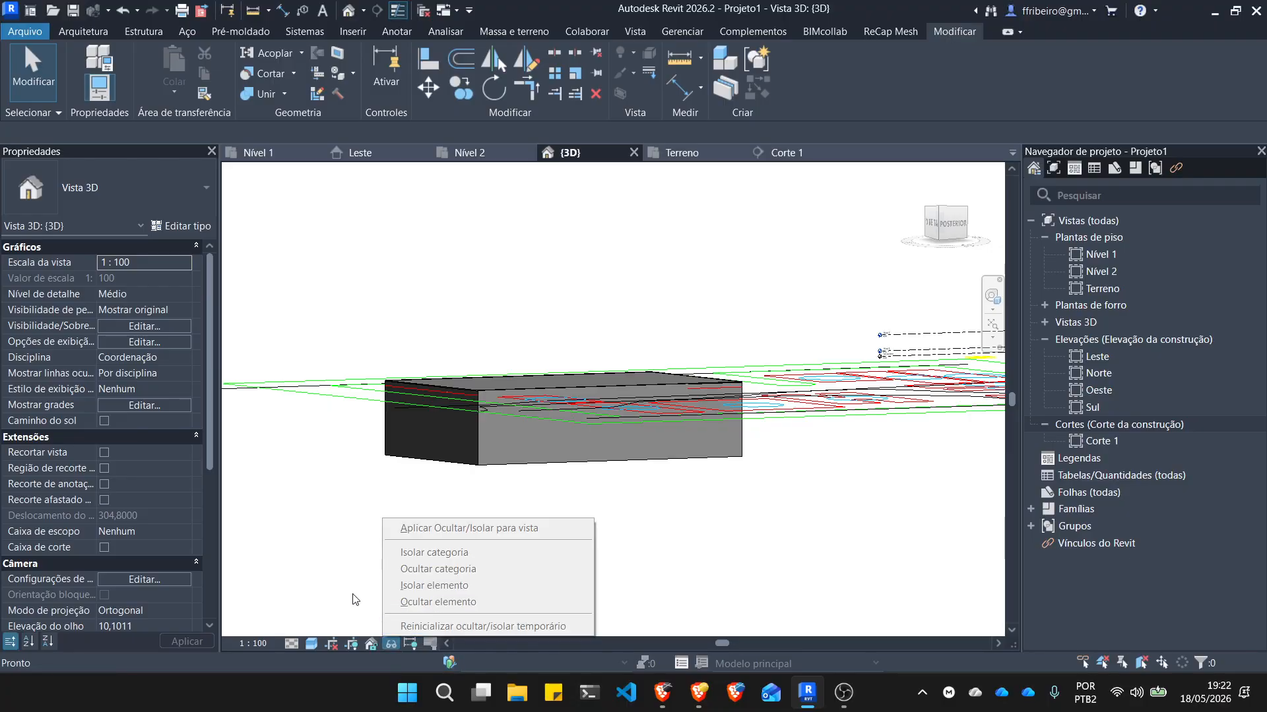
click(351, 644)
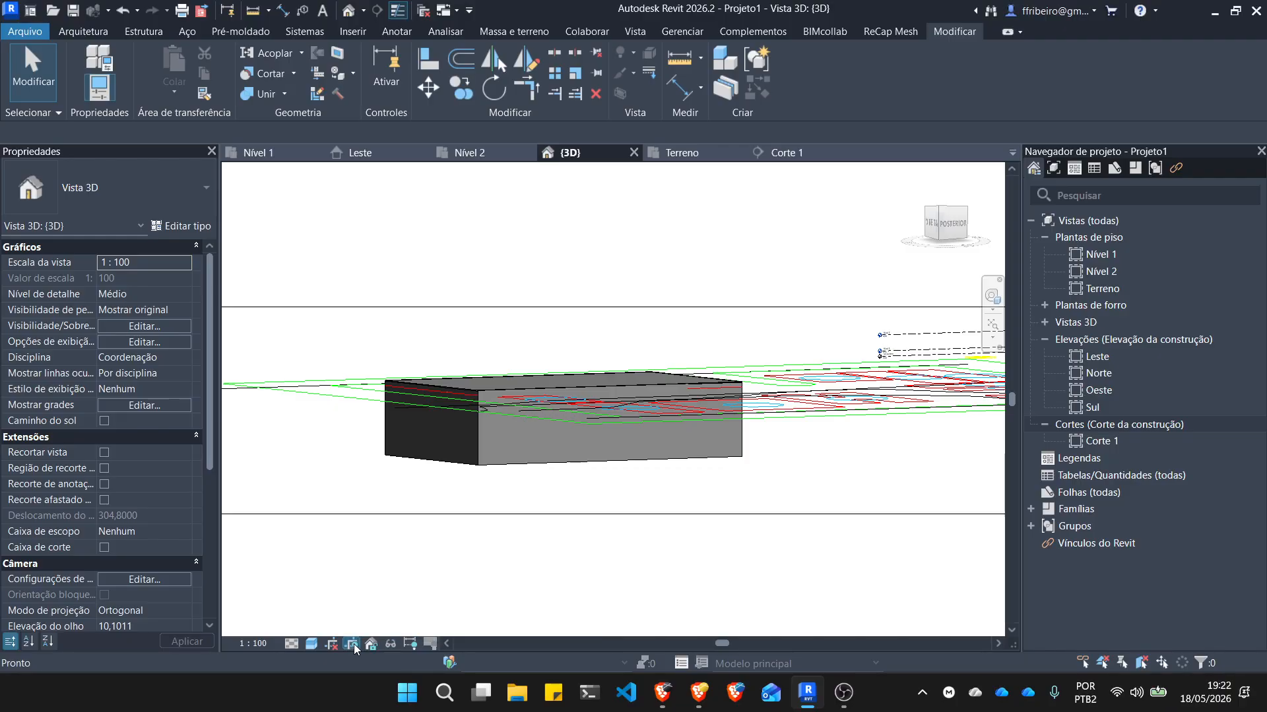
click(353, 646)
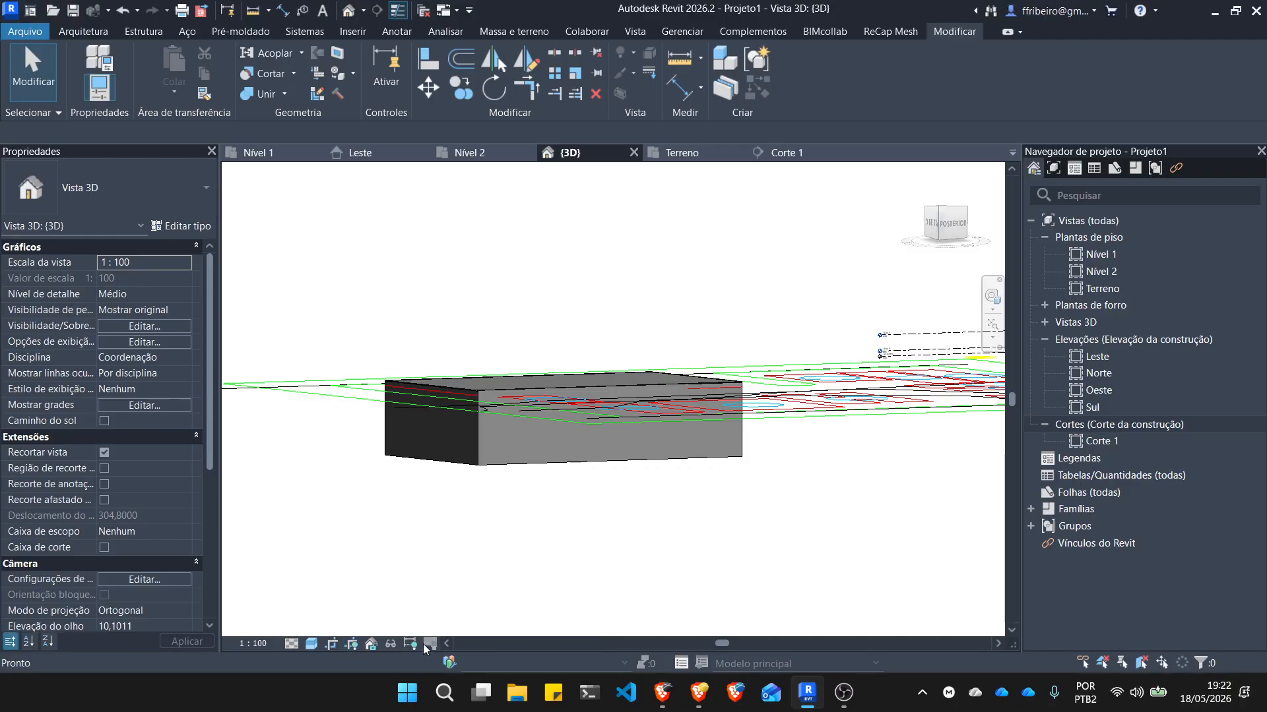
click(447, 645)
click(447, 645)
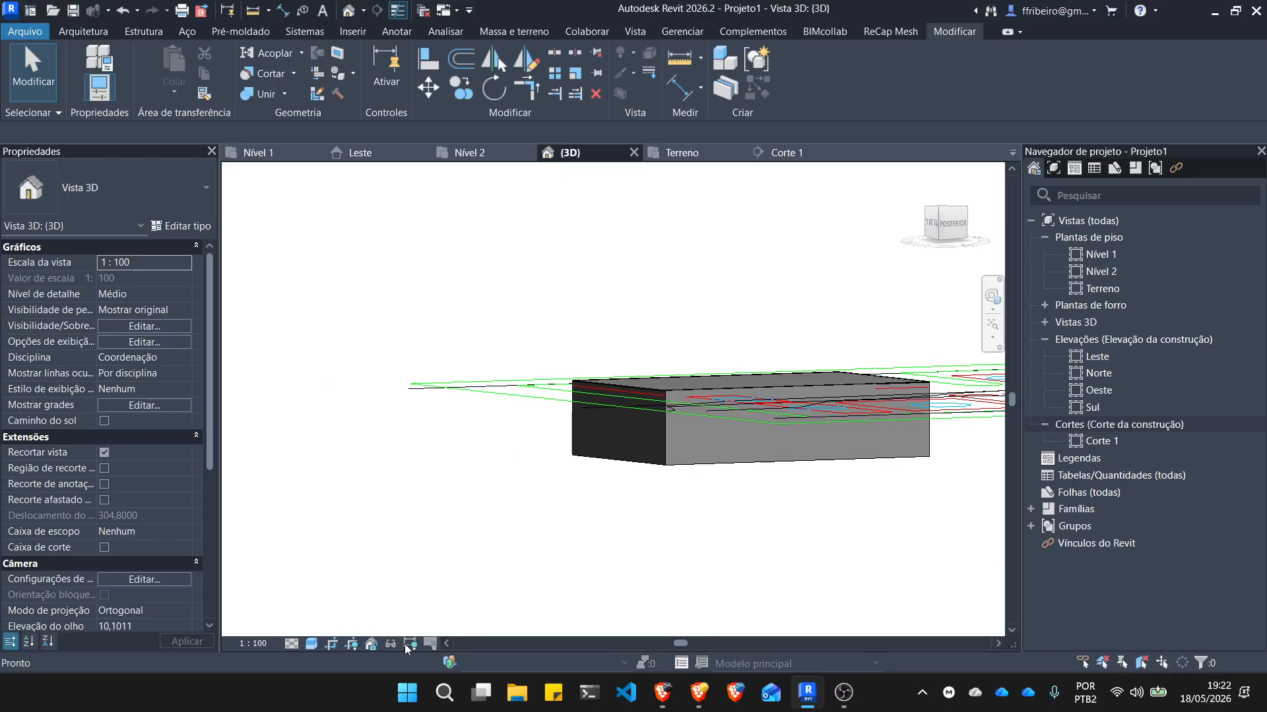
Switch the 3D view to the Hidden Line visual style, and turn the display of constraints on and off.
click(307, 644)
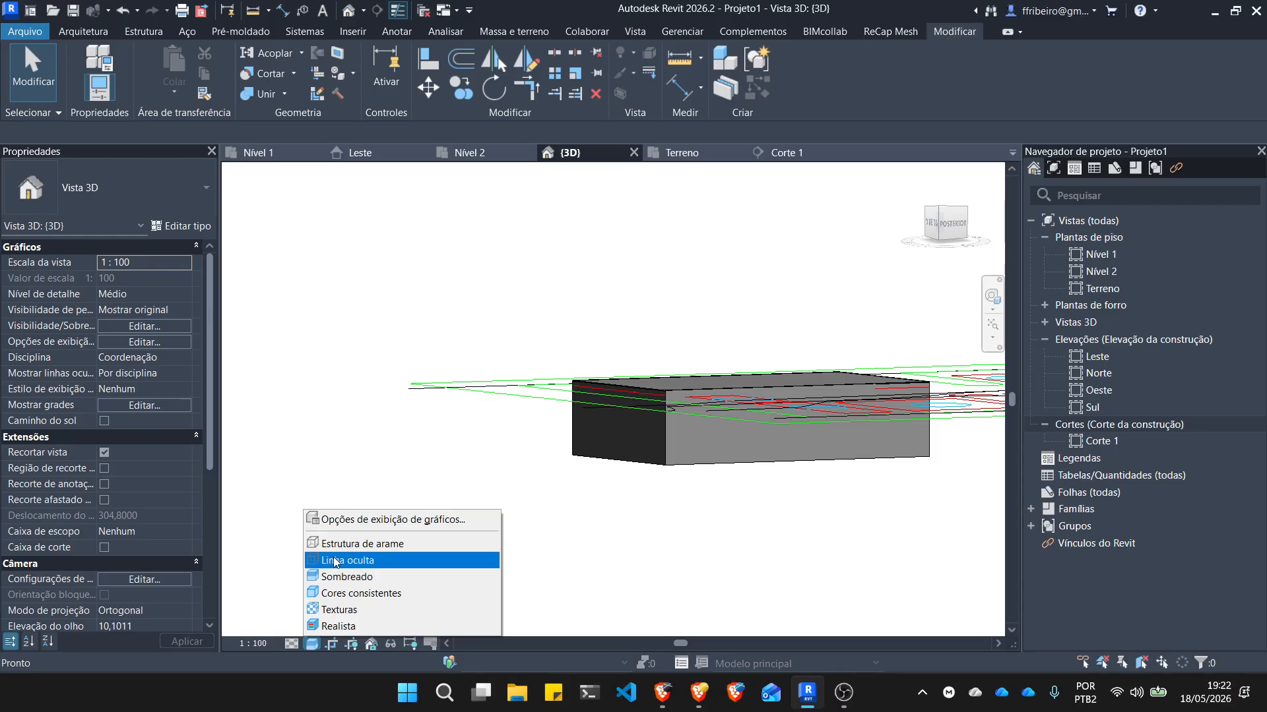
click(356, 564)
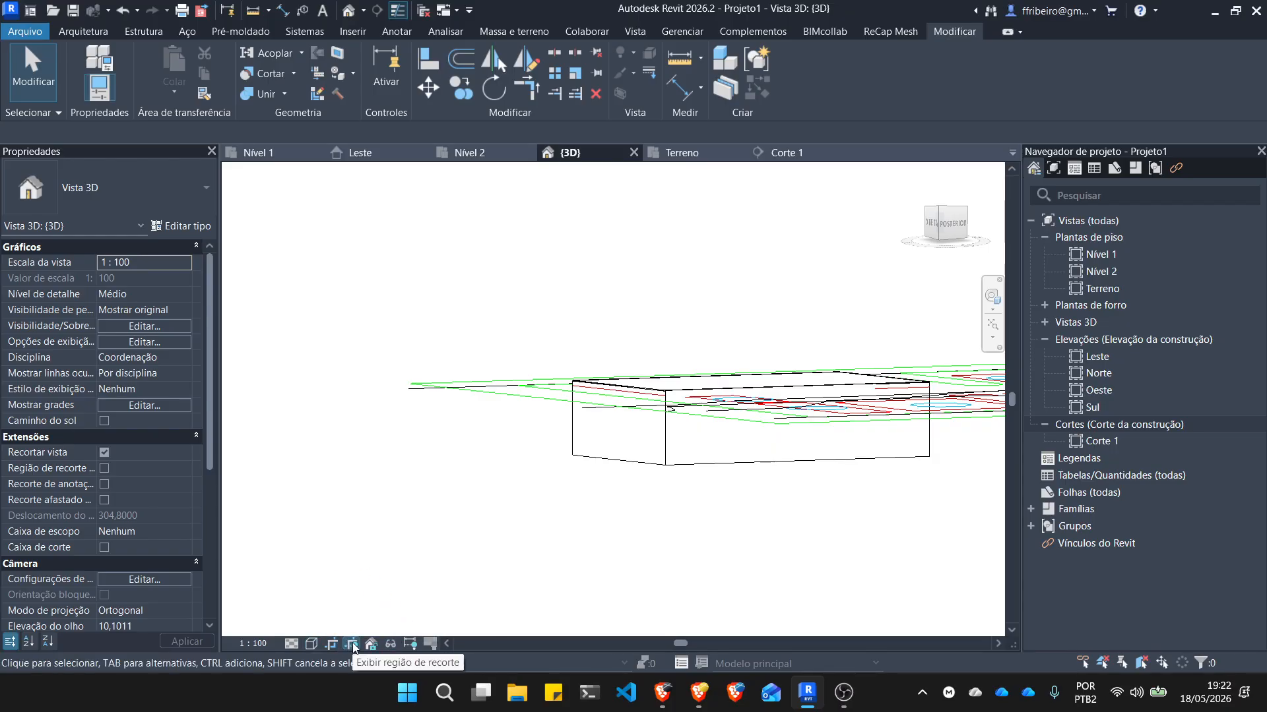
click(390, 644)
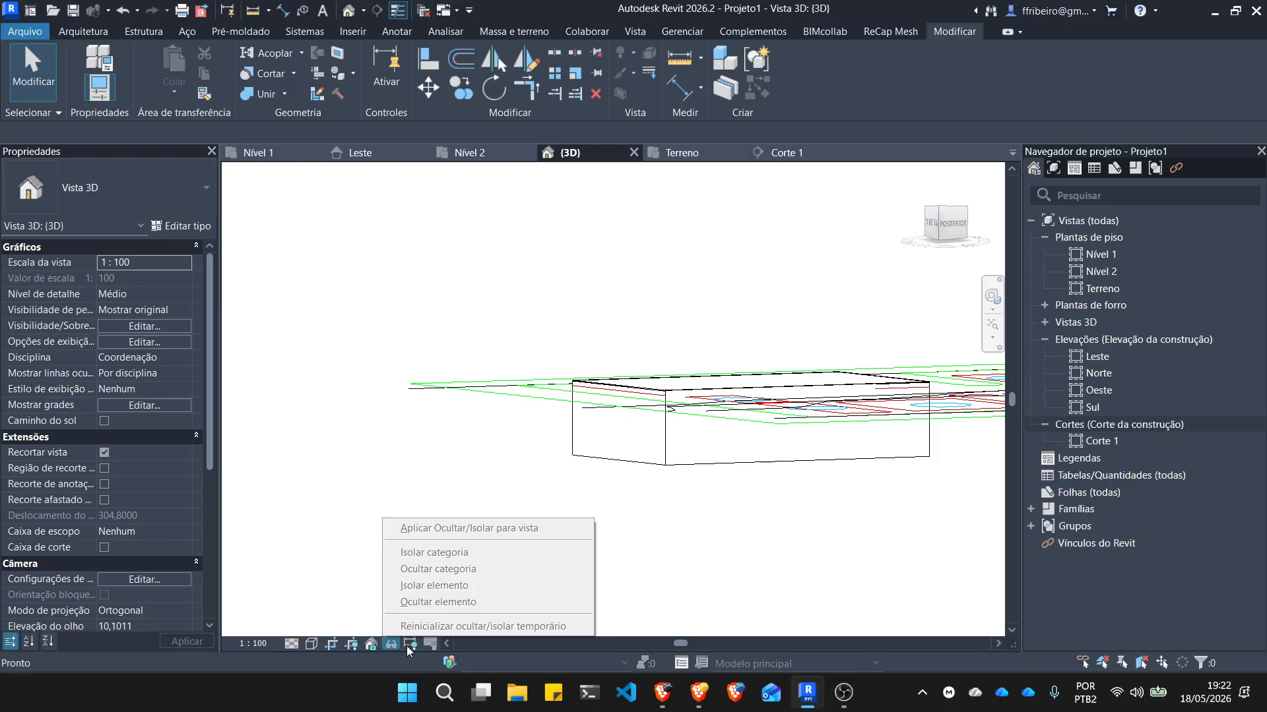
click(411, 645)
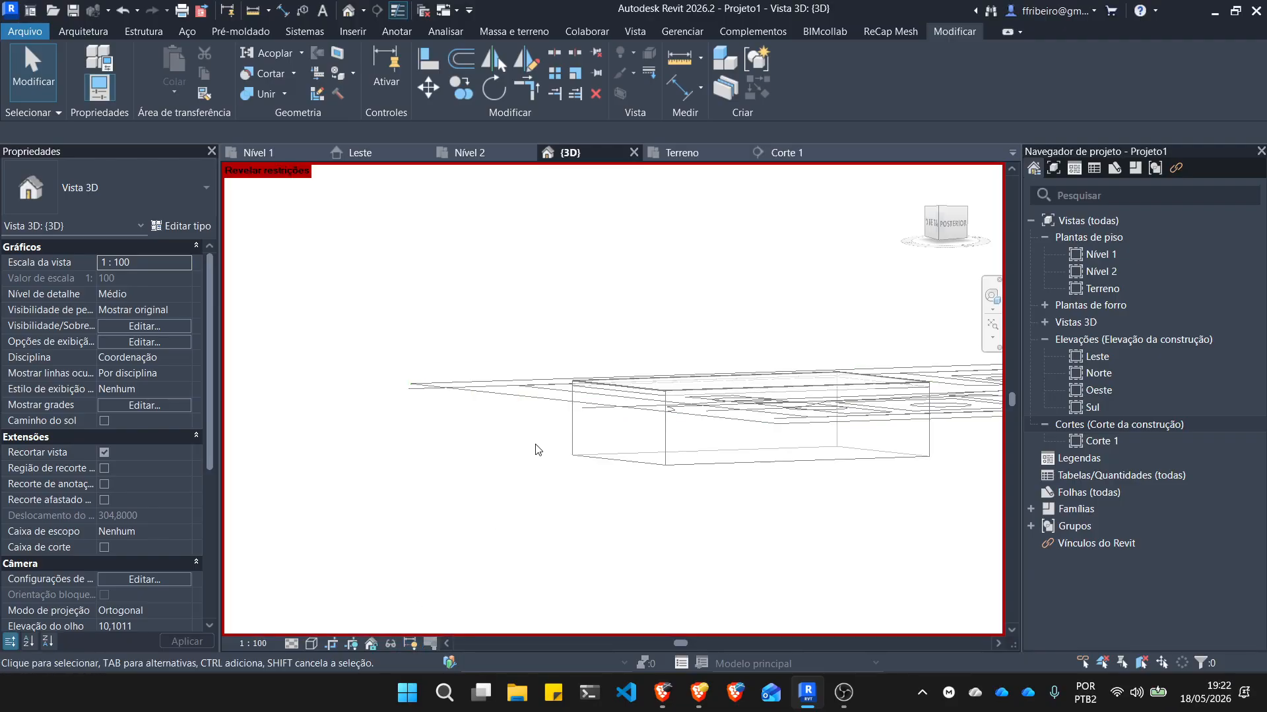
scroll(531, 446, down, 4)
shift+middle_drag(668, 470, 633, 597)
click(411, 645)
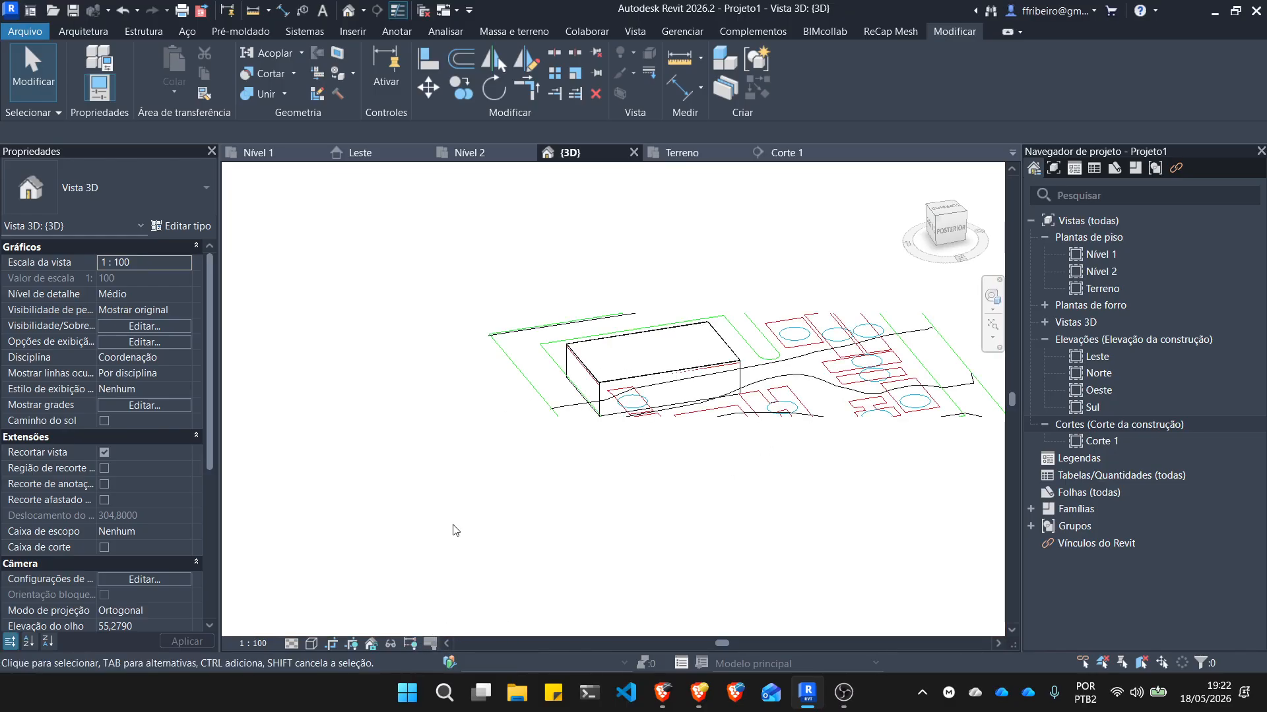
scroll(743, 362, up, 3)
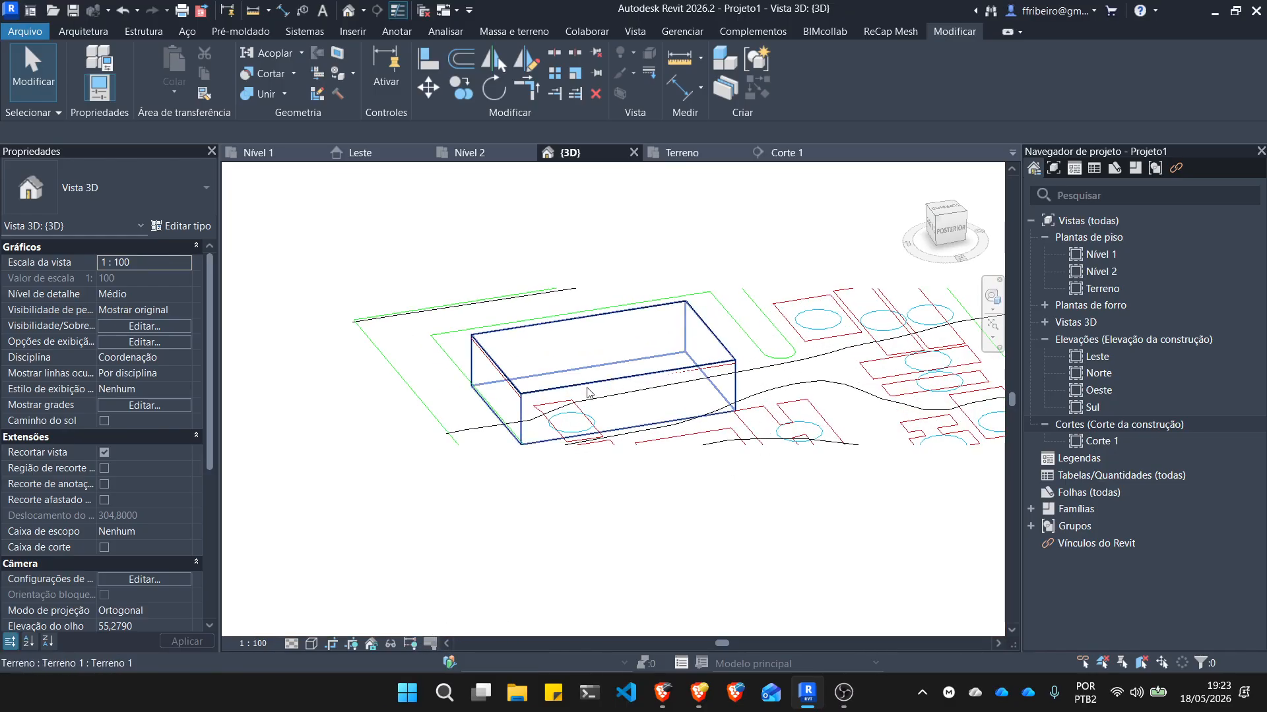
scroll(581, 436, down, 5)
scroll(812, 446, down, 2)
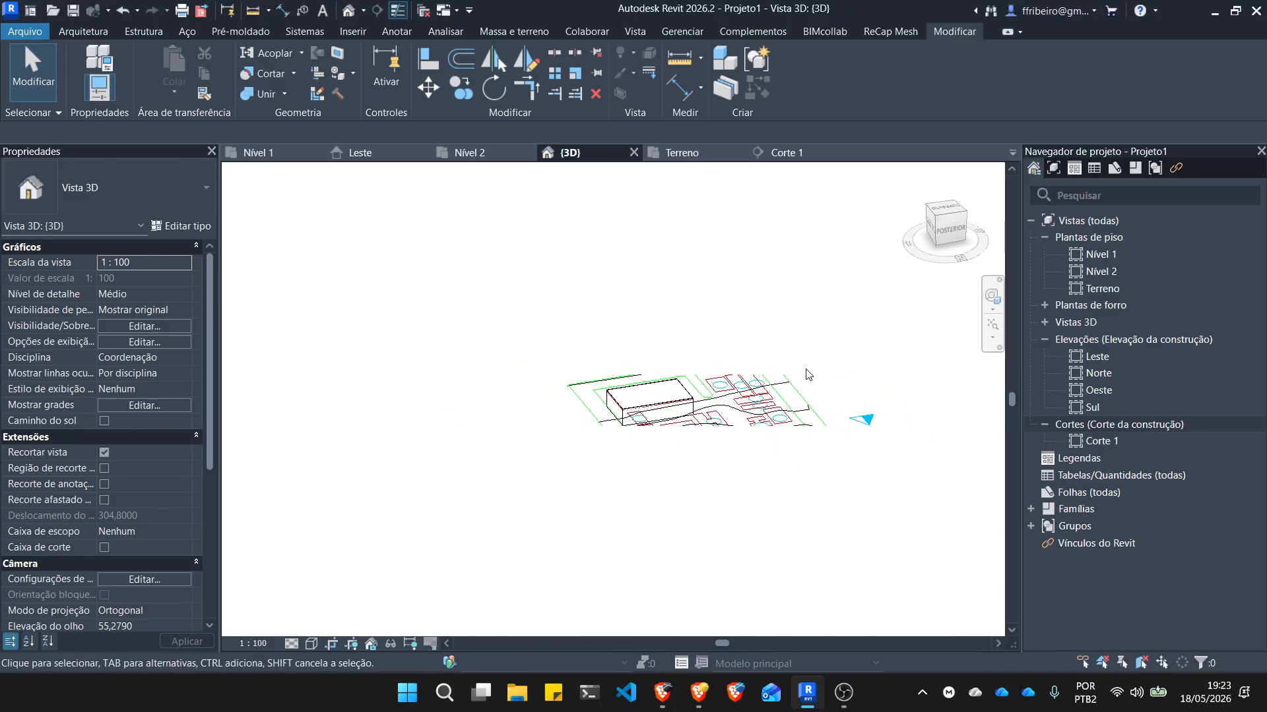
right_click(758, 298)
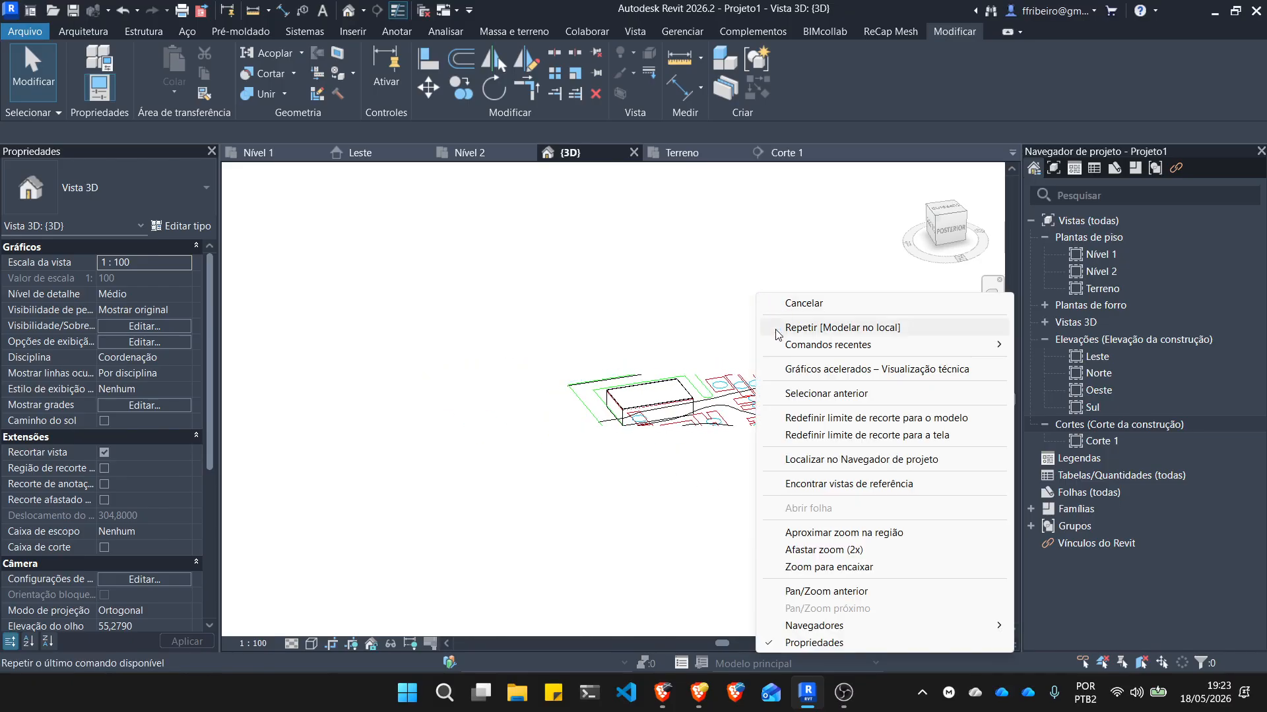
click(642, 370)
scroll(707, 485, up, 3)
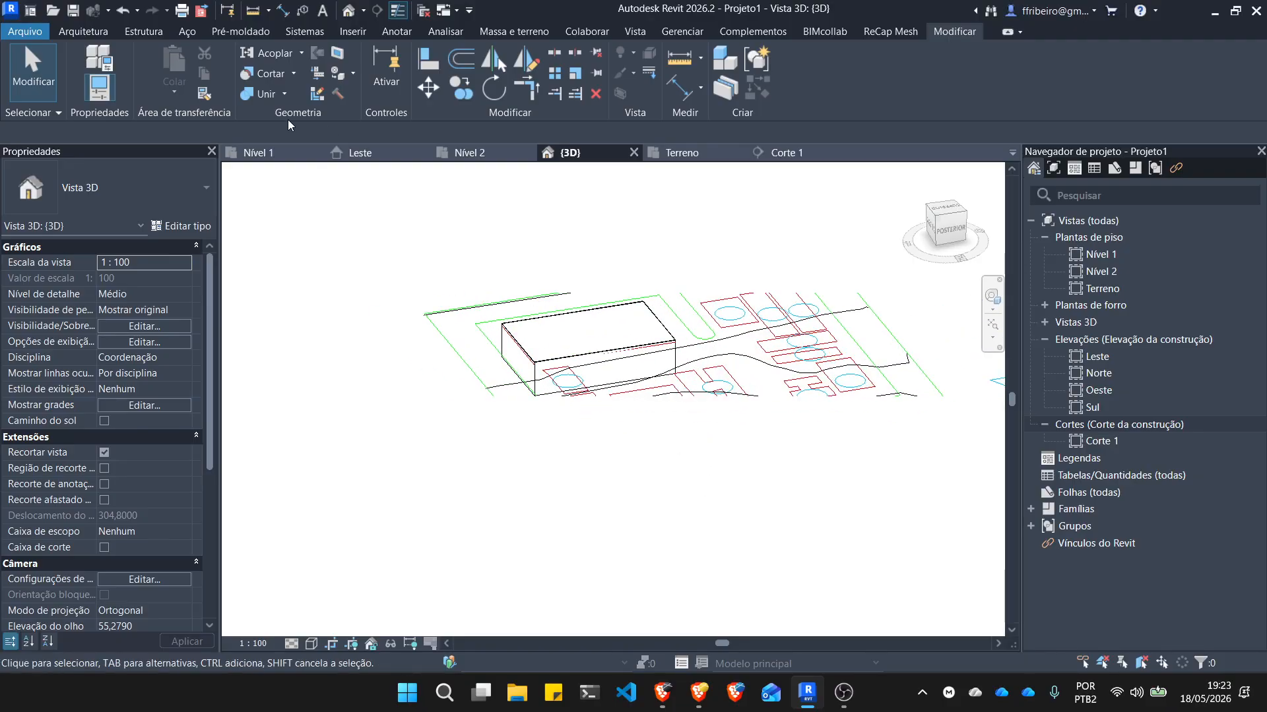
Reveal hidden elements in the Nível 1 plan, check the toposolid's options for showing it in the view, and leave reveal mode.
click(278, 152)
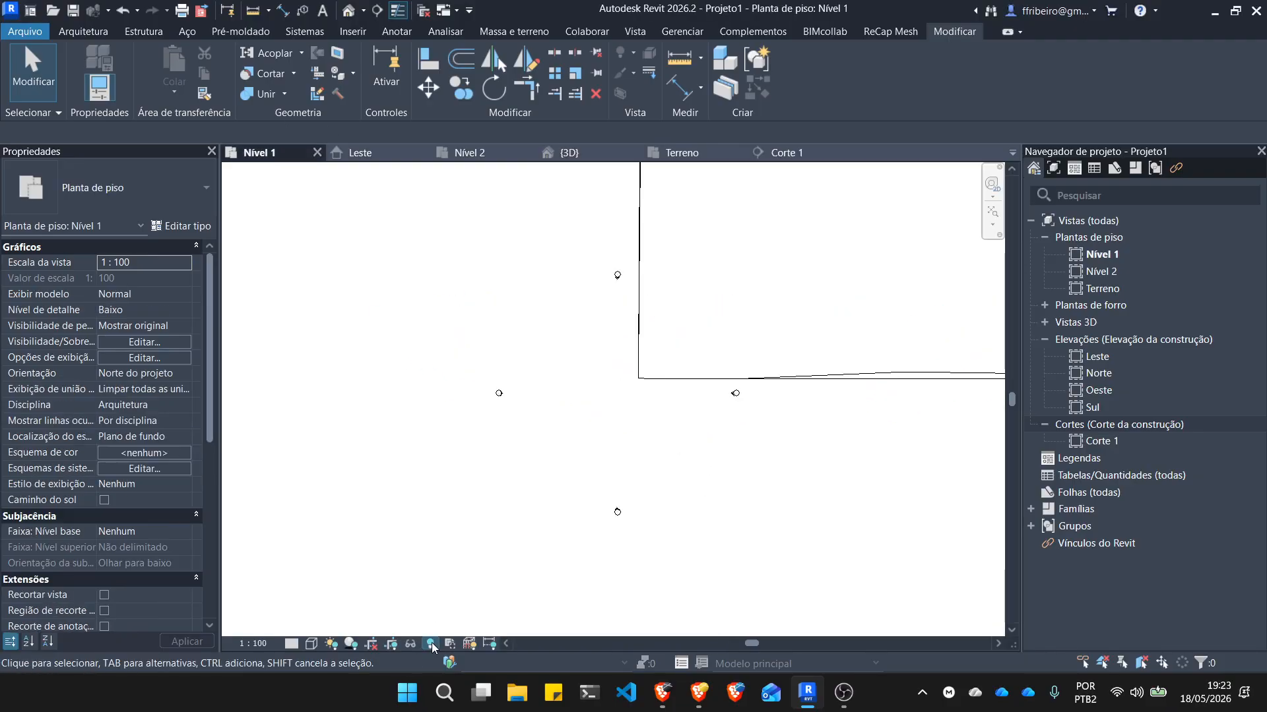
click(432, 647)
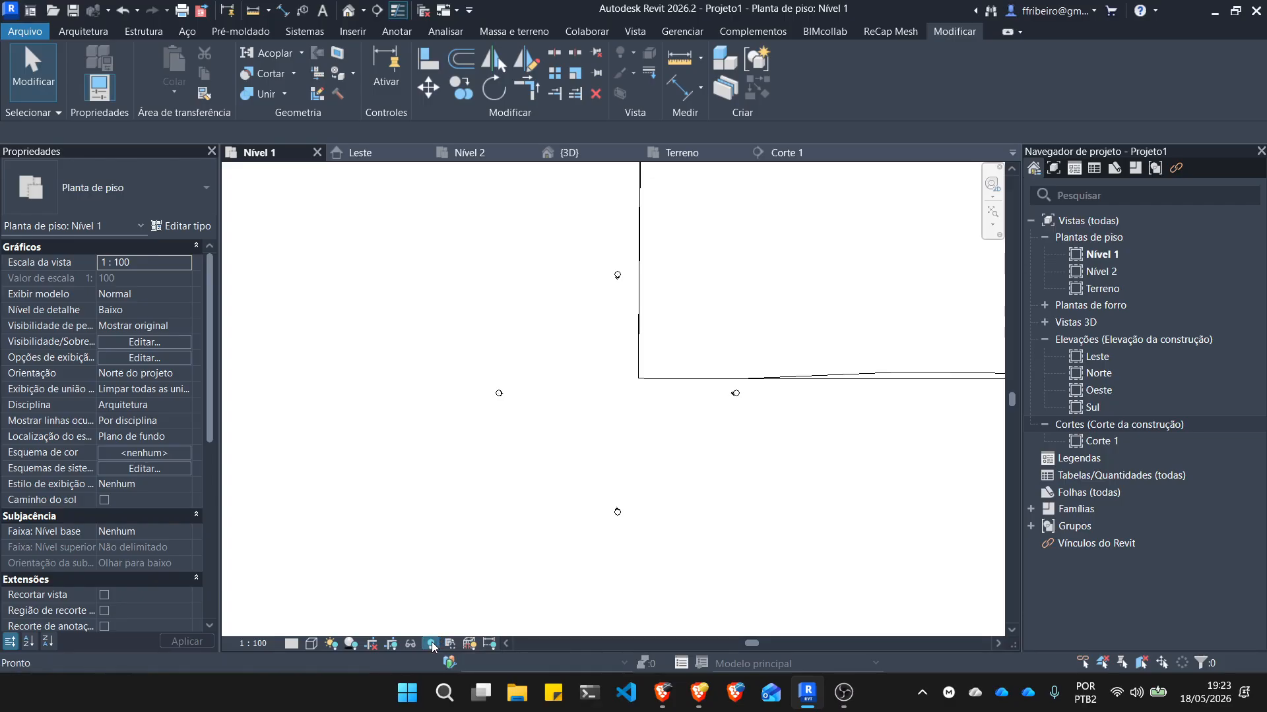
scroll(475, 492, down, 4)
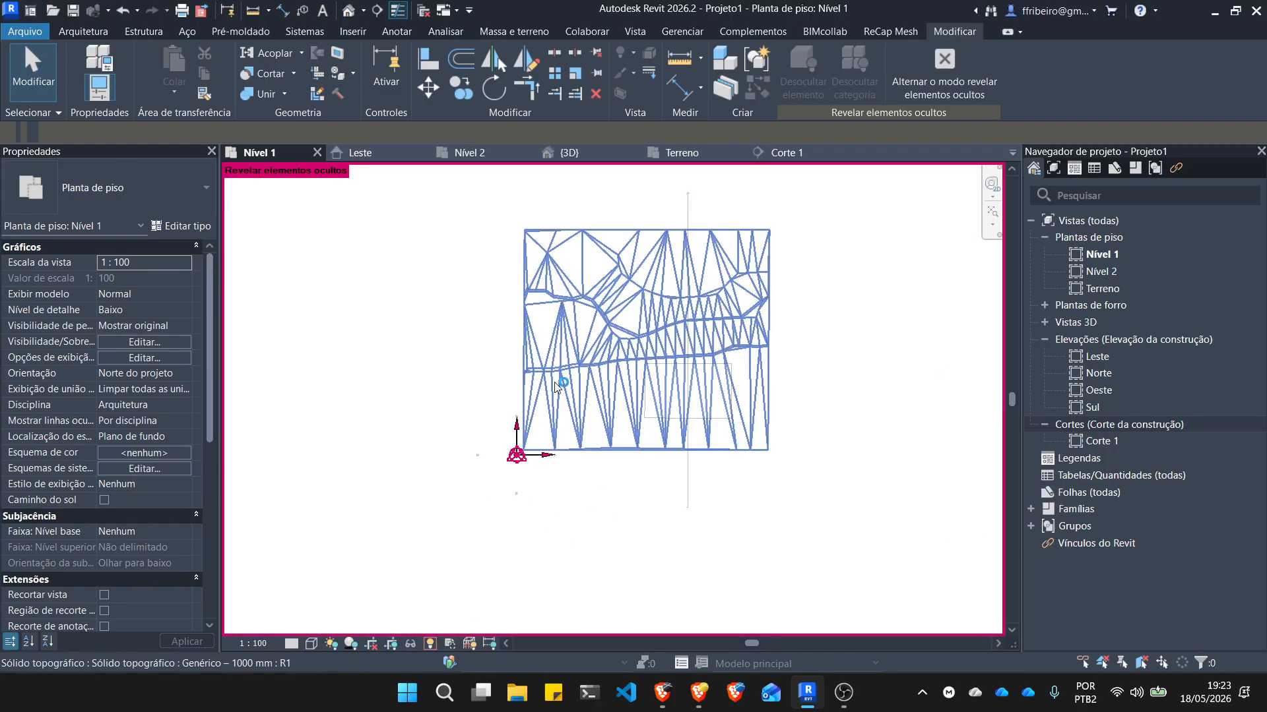
click(554, 382)
right_click(554, 382)
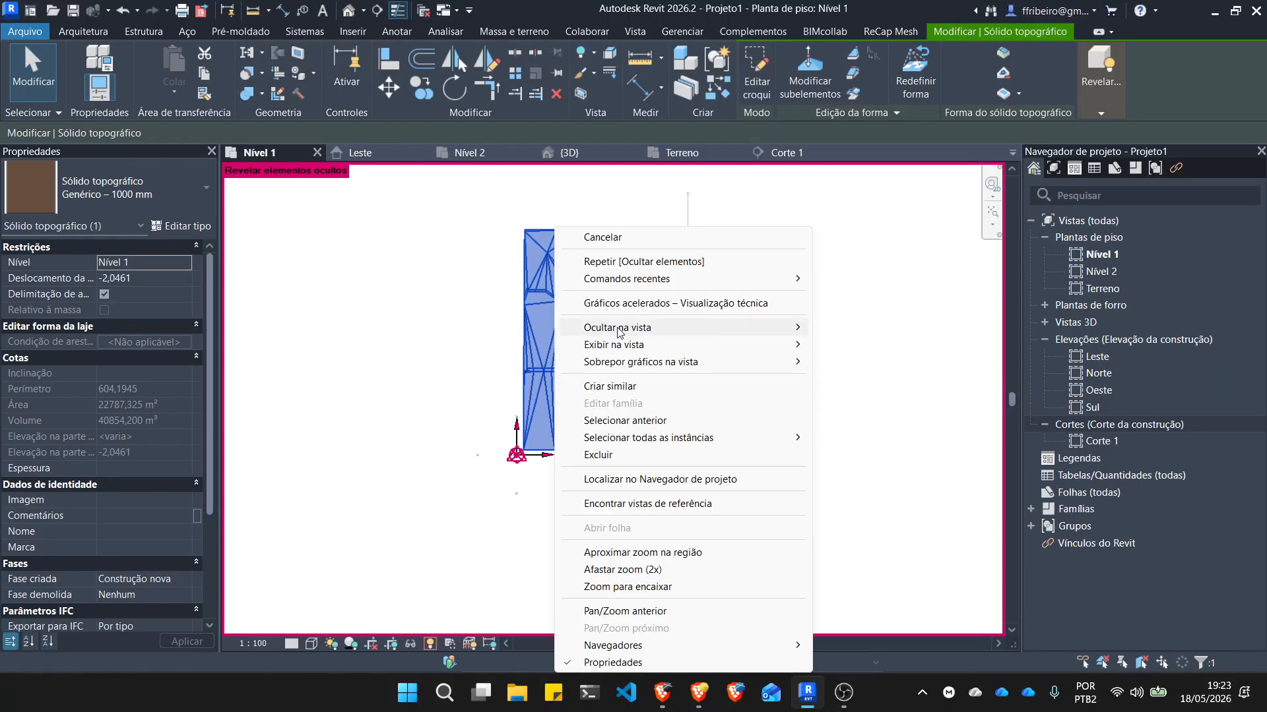
mouse_move(627, 347)
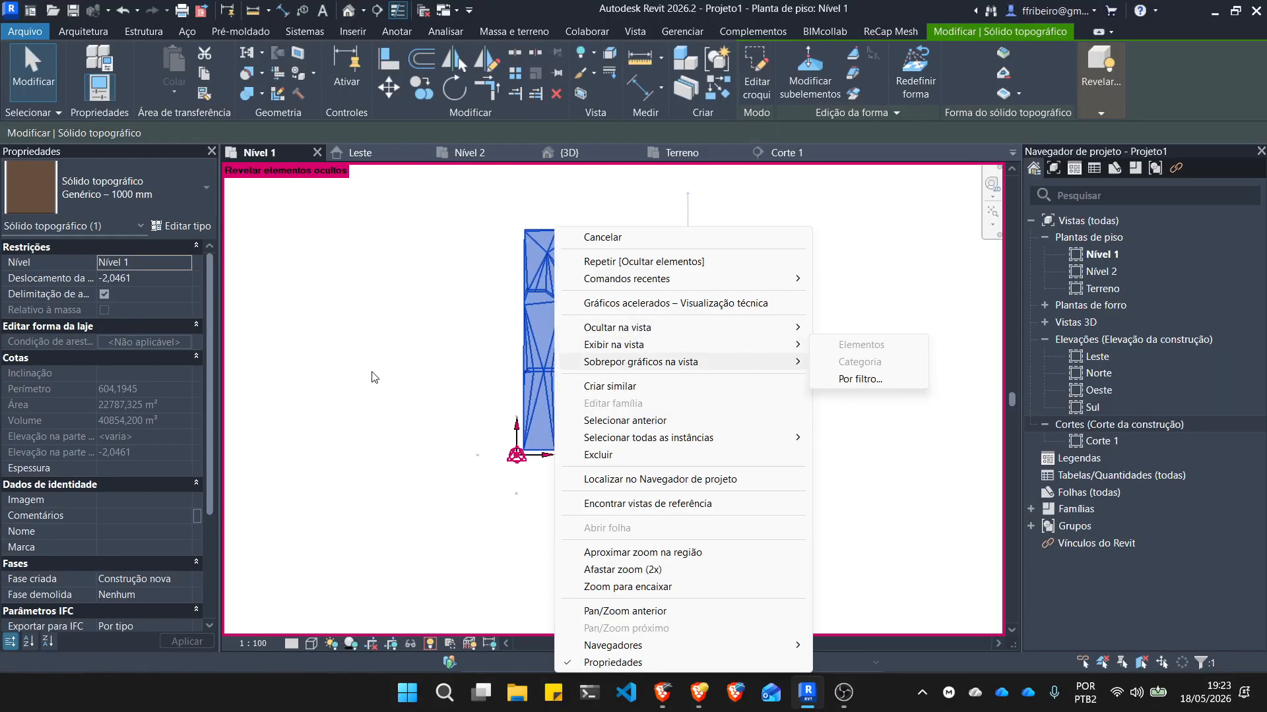
click(350, 371)
click(429, 644)
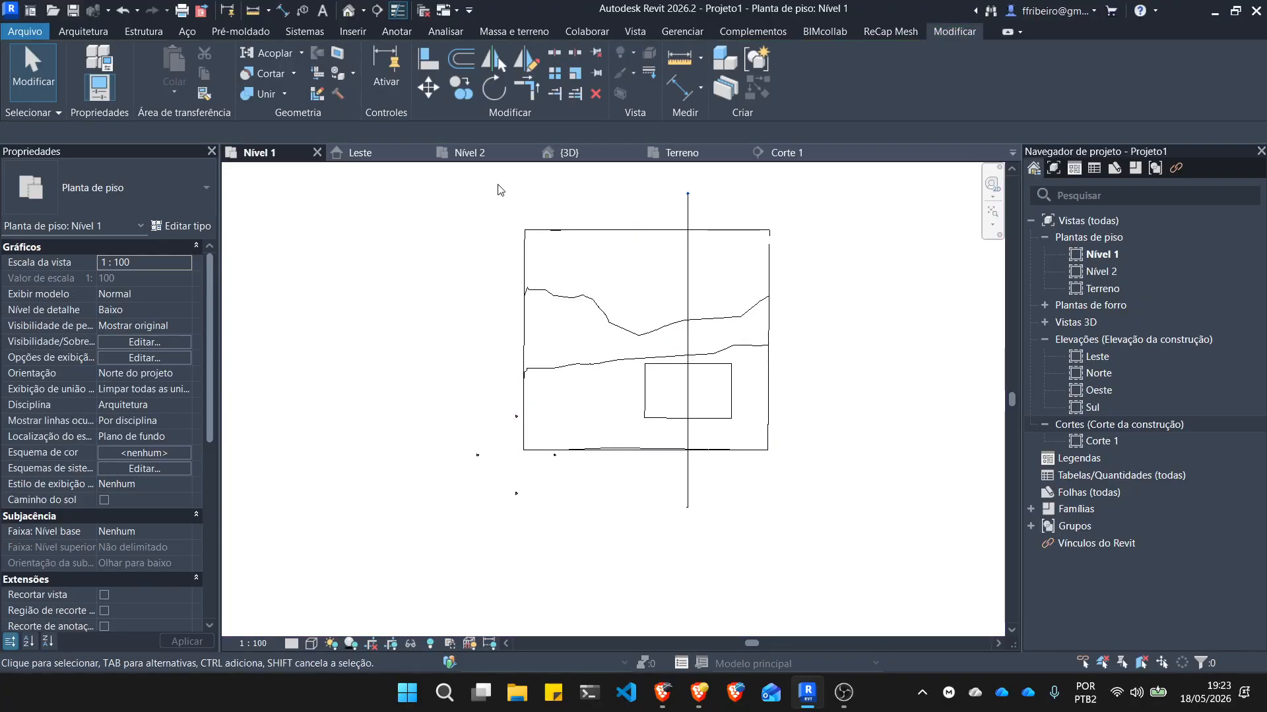
Orient the 3D view to the top and set it to Low detail level with the Hidden Line visual style.
click(564, 153)
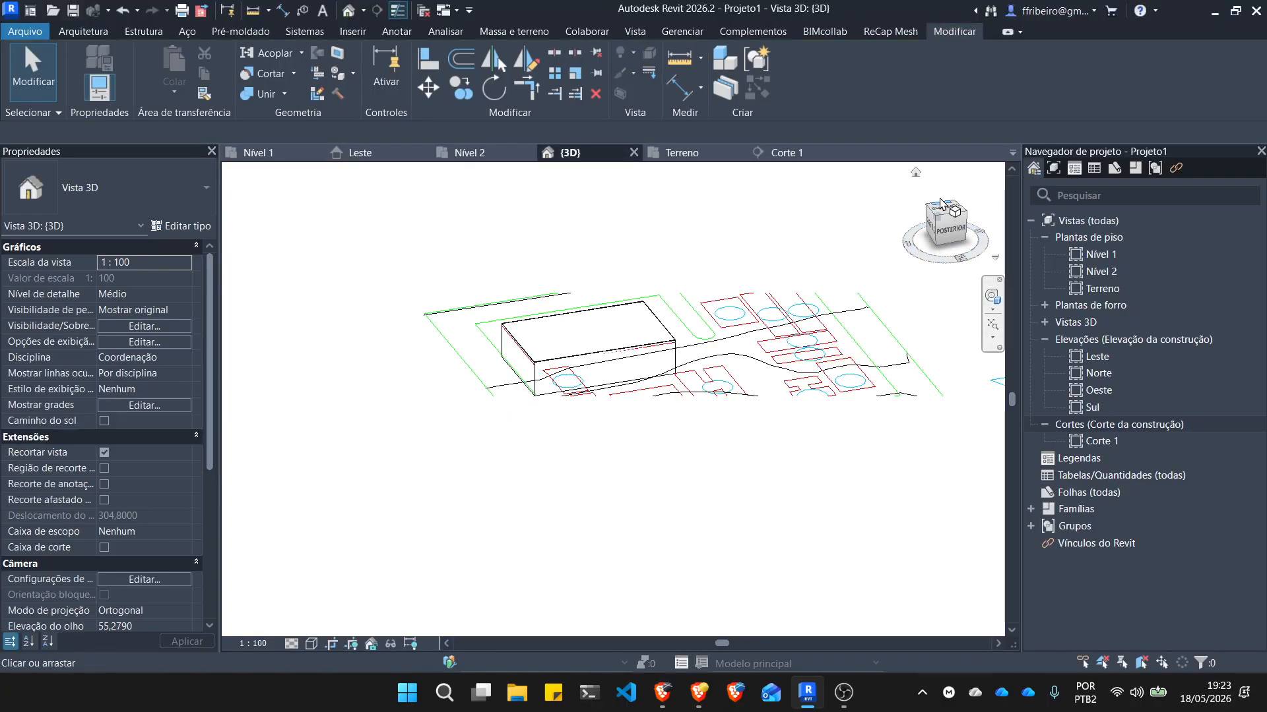
click(948, 213)
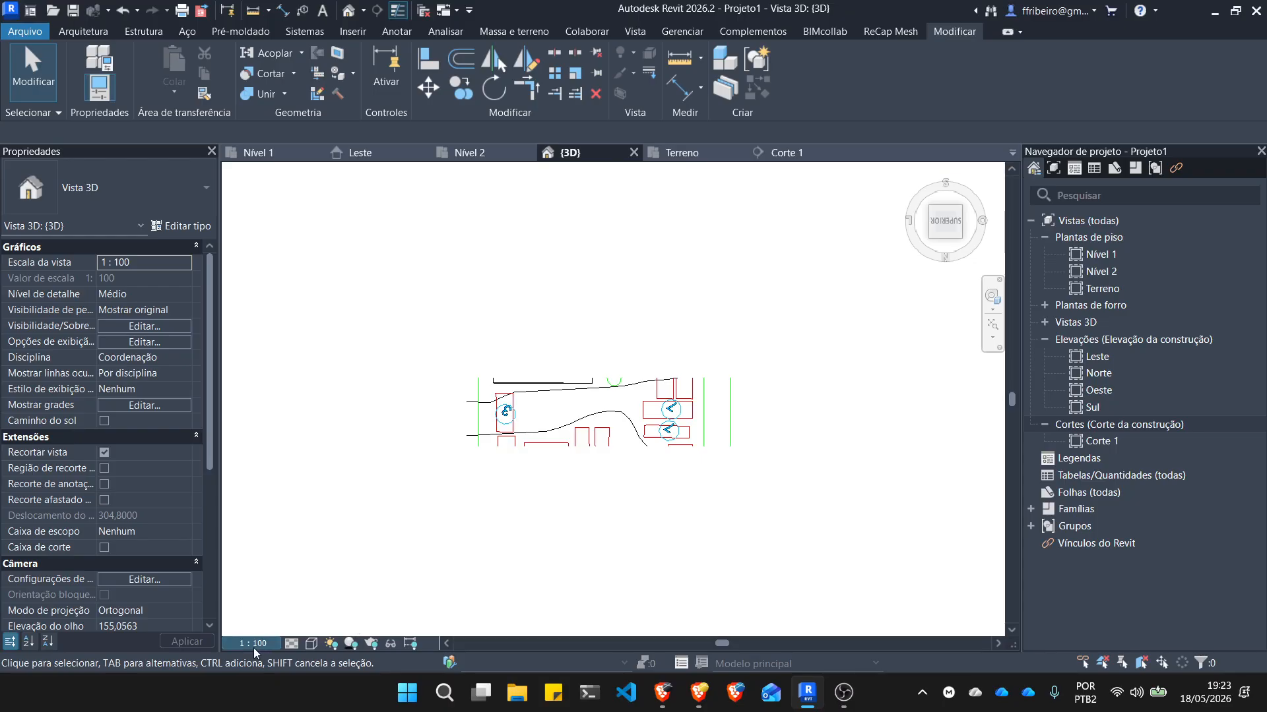
click(295, 644)
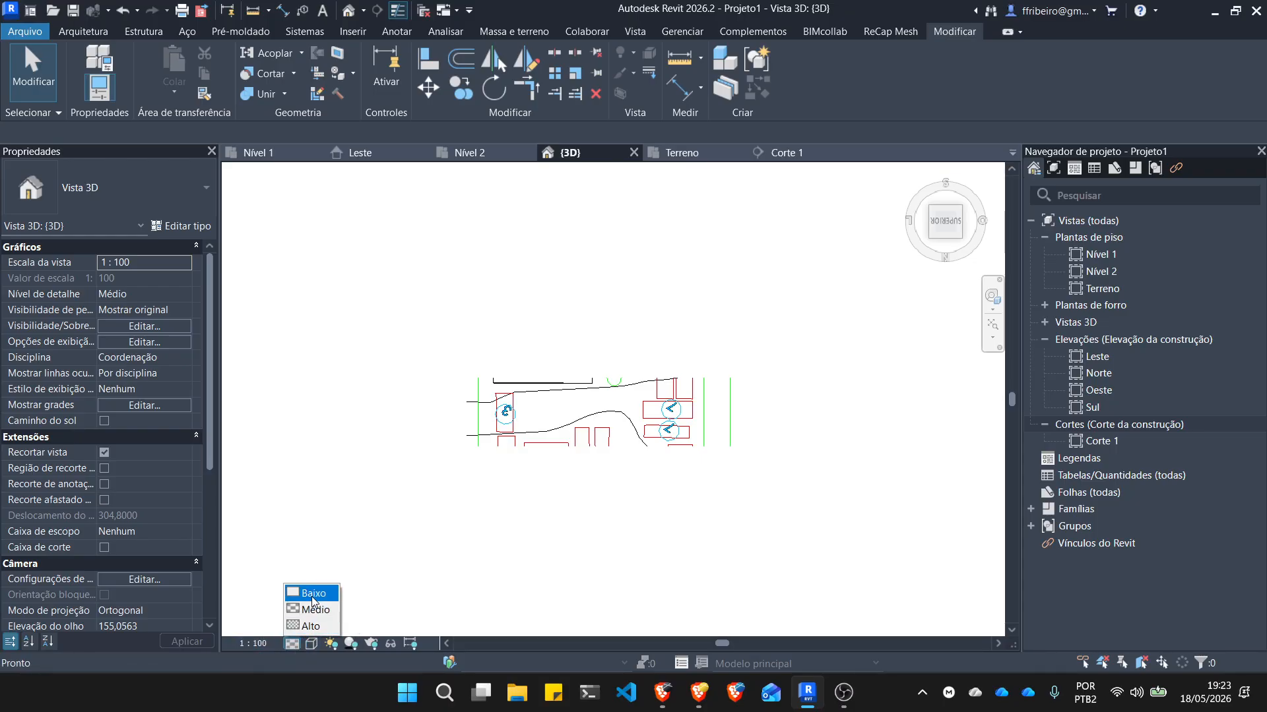
click(313, 613)
click(311, 644)
click(330, 566)
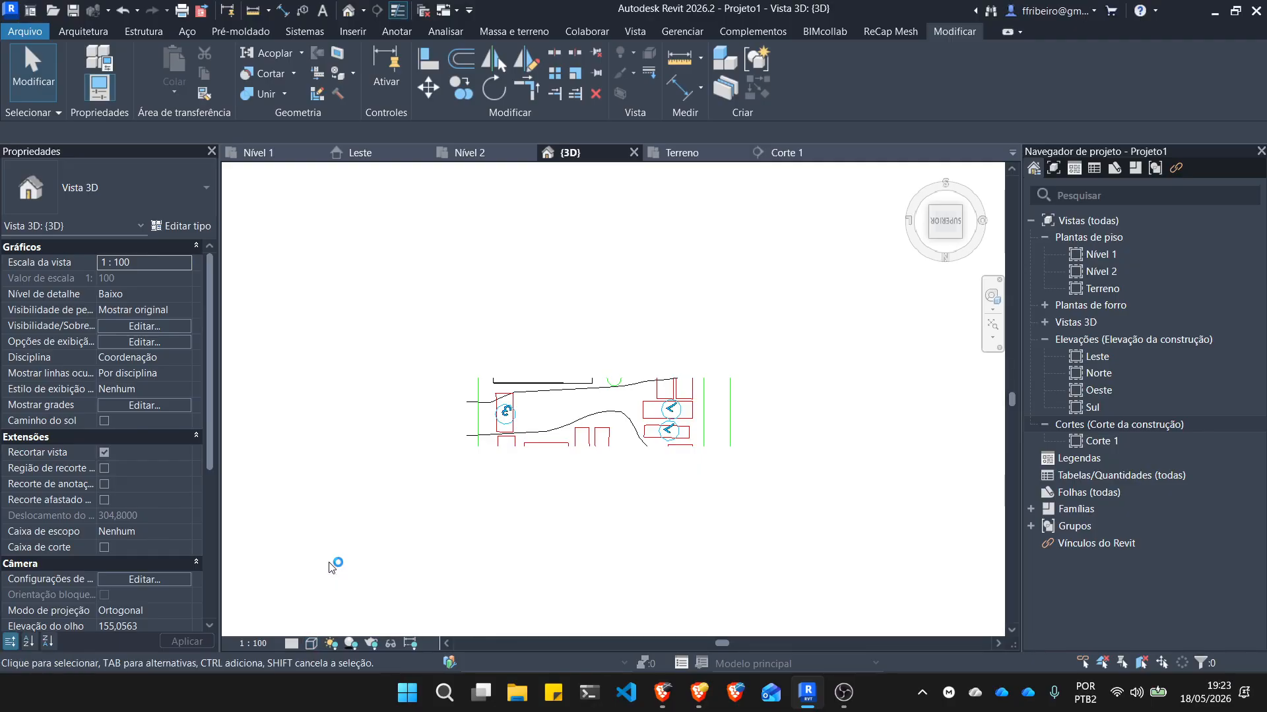
Turn off view cropping in the 3D view so the whole block is shown.
scroll(581, 416, up, 2)
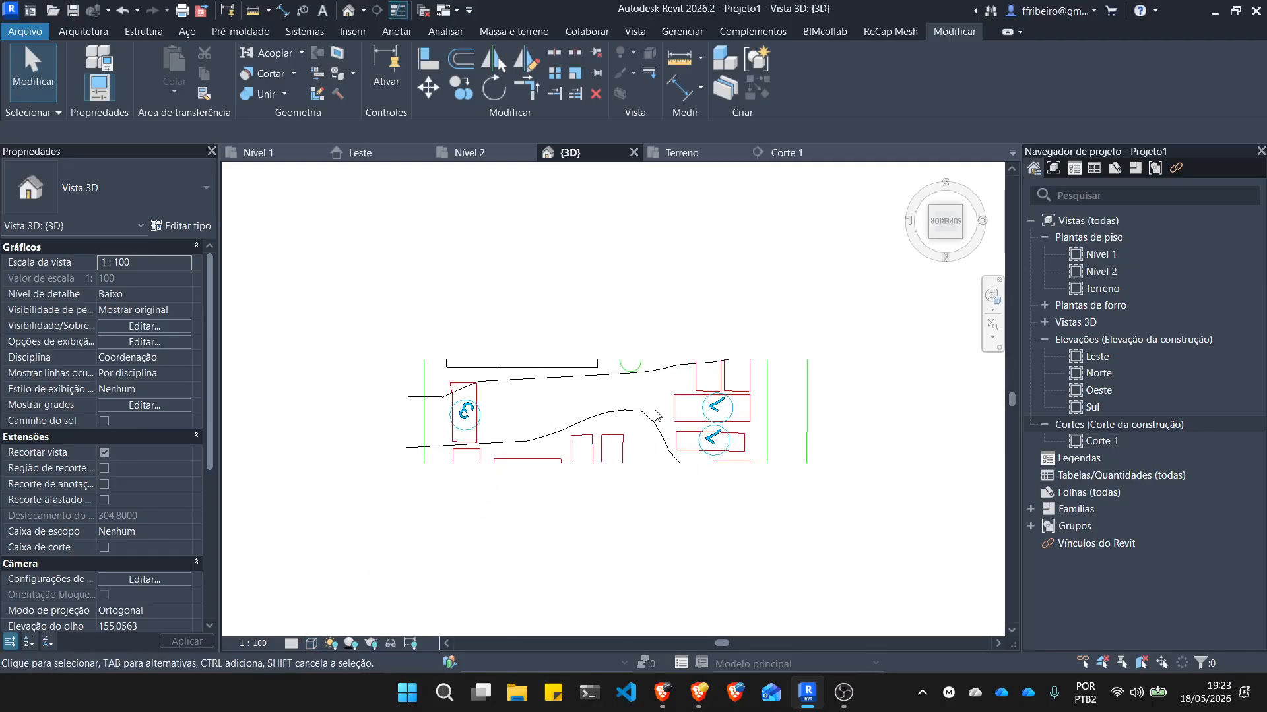
scroll(656, 412, down, 3)
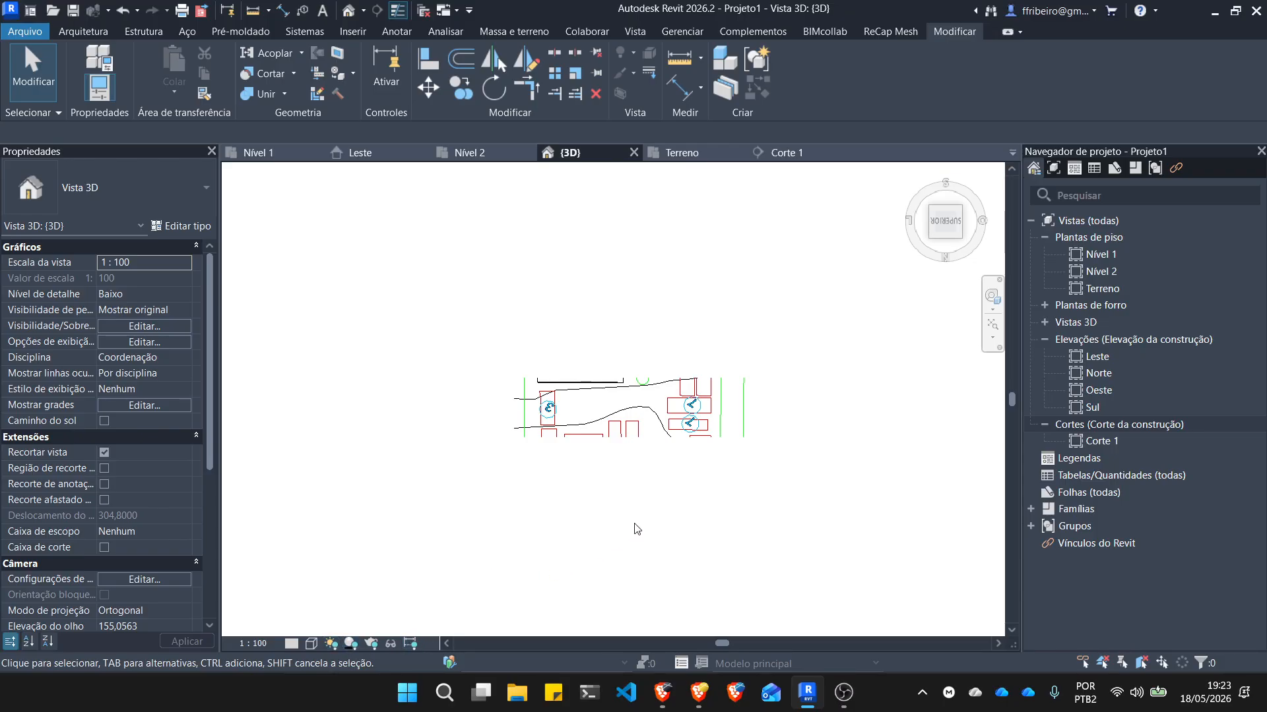
mouse_move(637, 530)
shift+middle_down()
mouse_move(704, 447)
mouse_move(730, 334)
mouse_move(694, 400)
shift+middle_up()
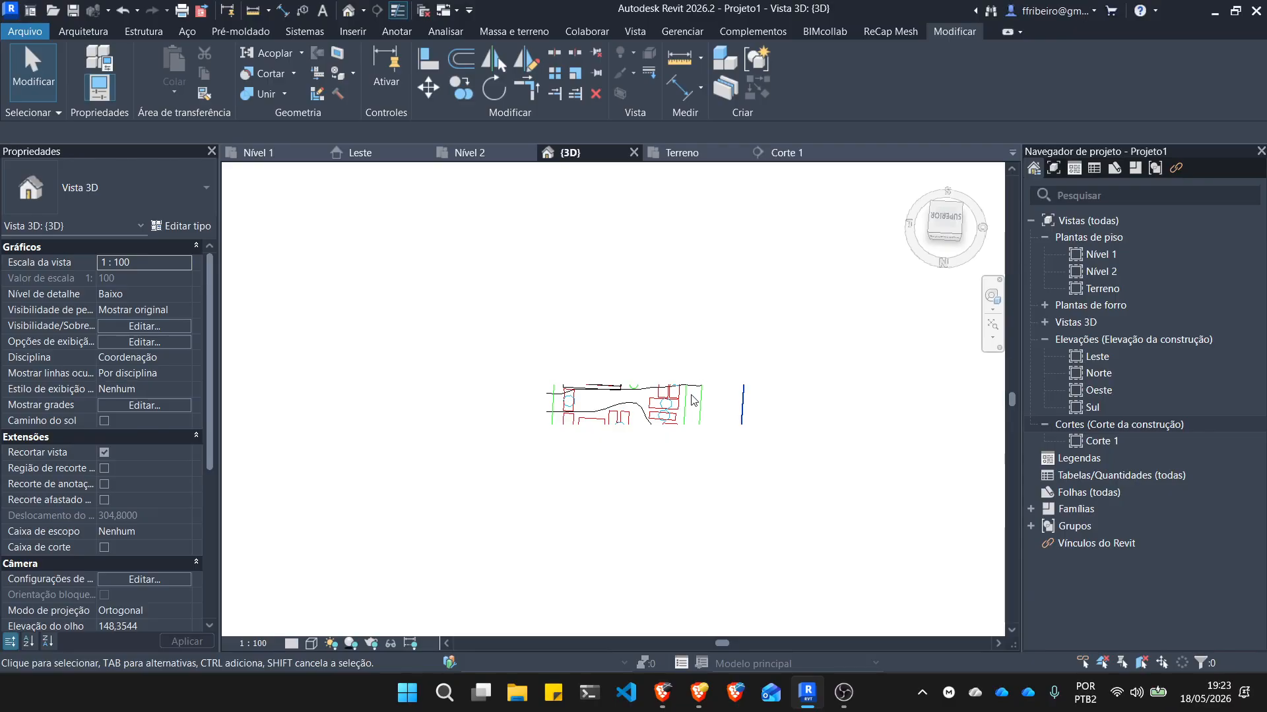
scroll(694, 401, up, 3)
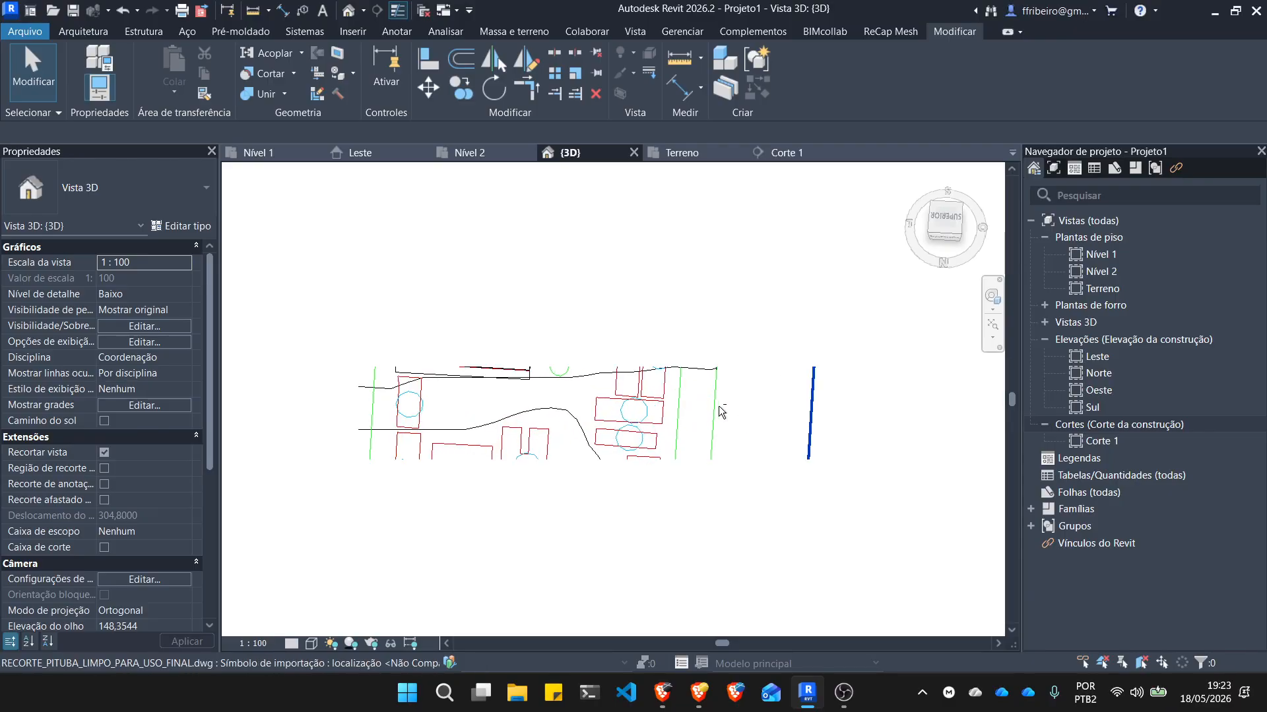
click(104, 453)
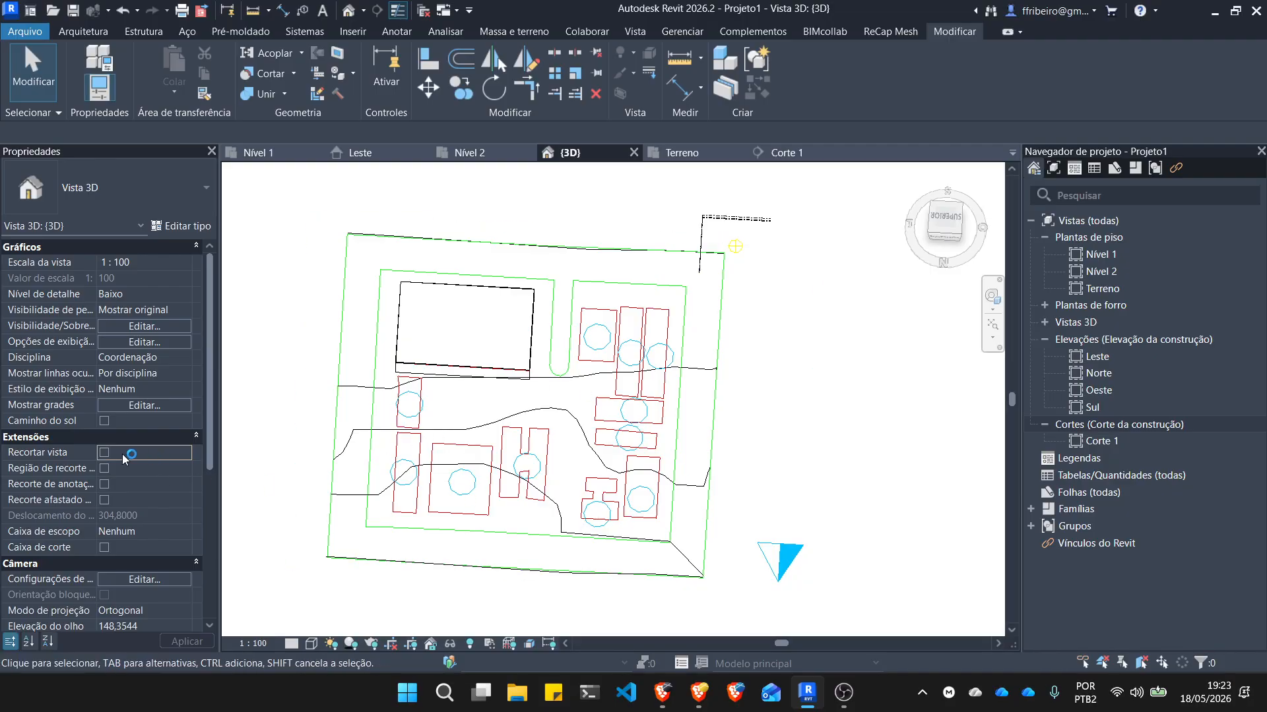
click(104, 452)
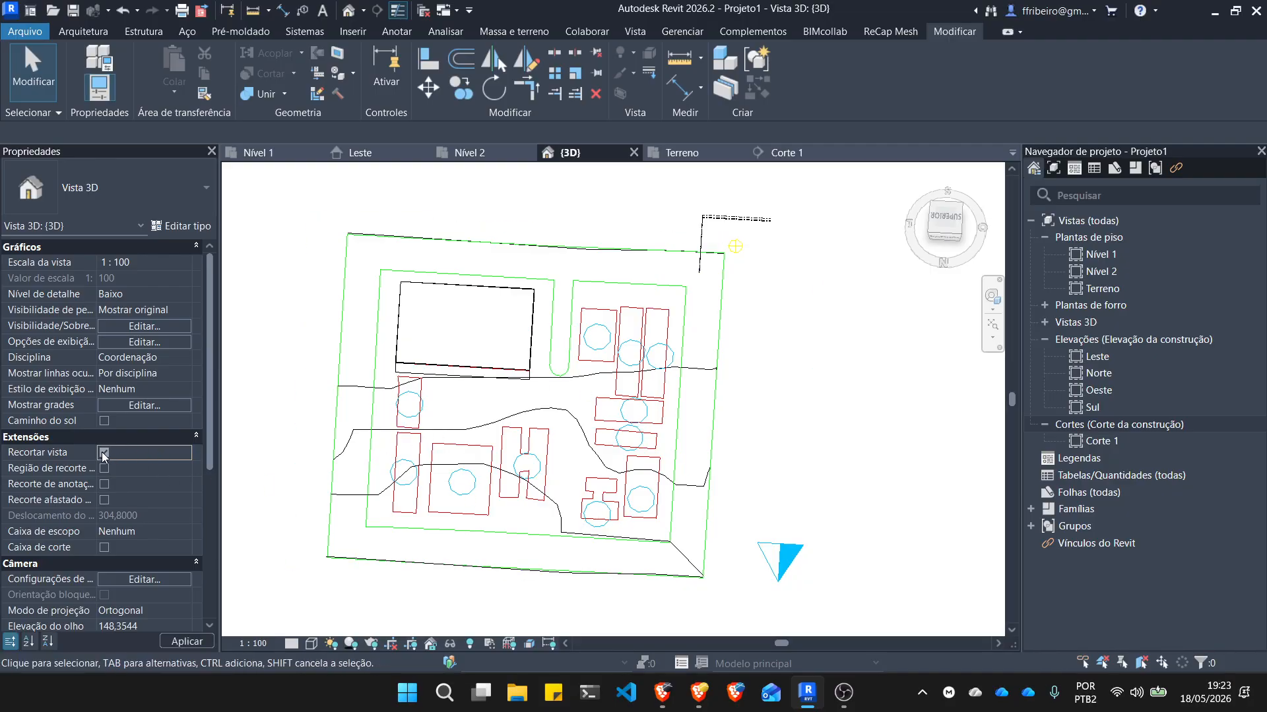
click(103, 452)
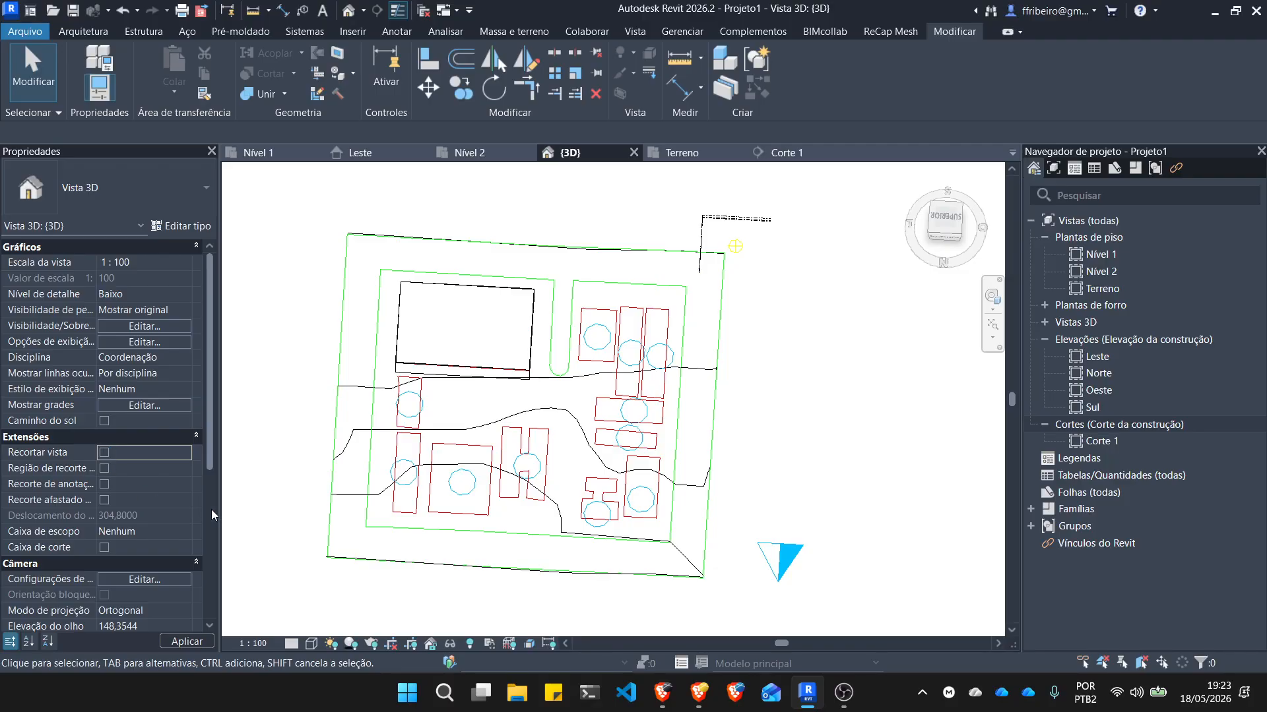
Reveal hidden elements in the 3D view, unhide the toposolid as an element, and leave reveal mode.
click(469, 644)
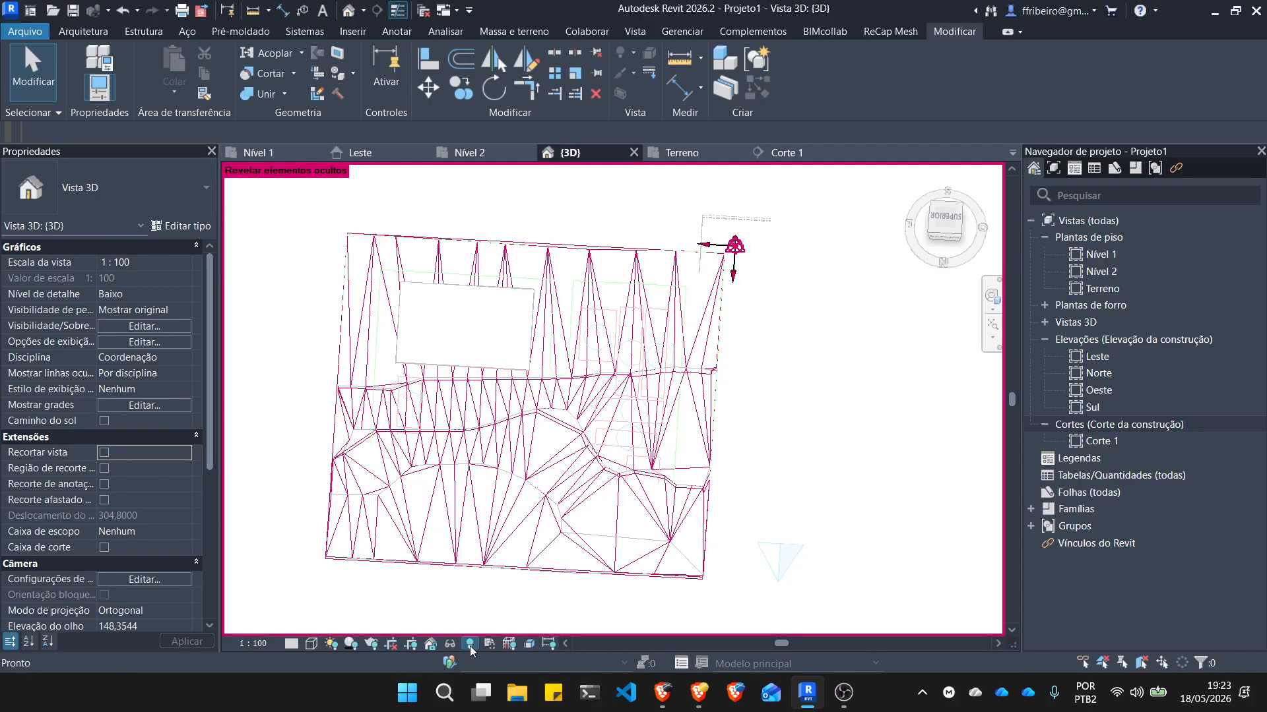
click(535, 509)
right_click(535, 508)
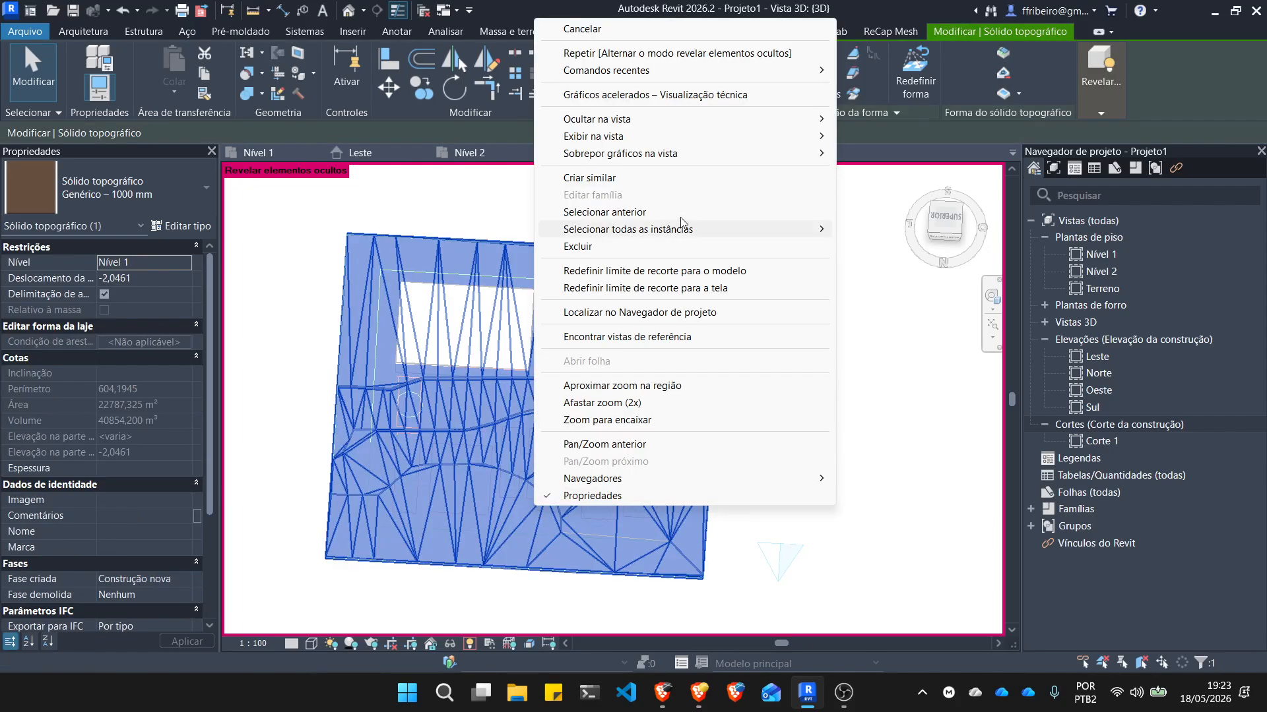
mouse_move(676, 137)
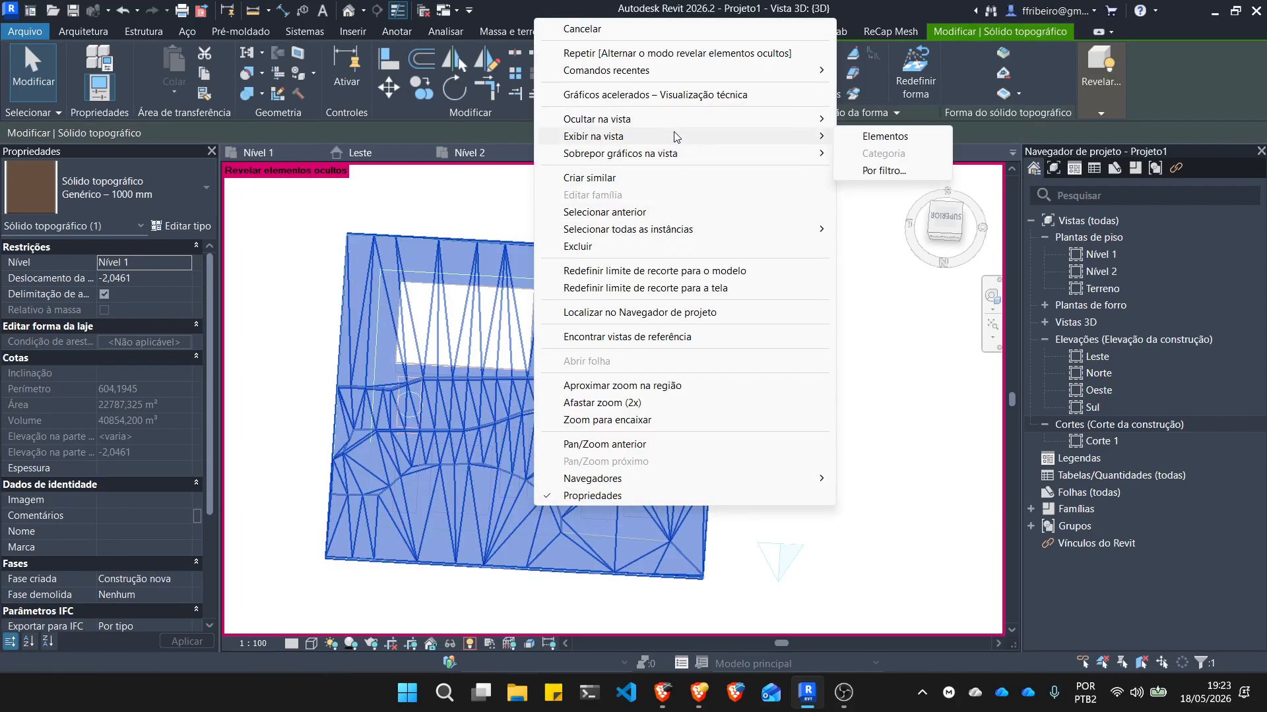
click(876, 136)
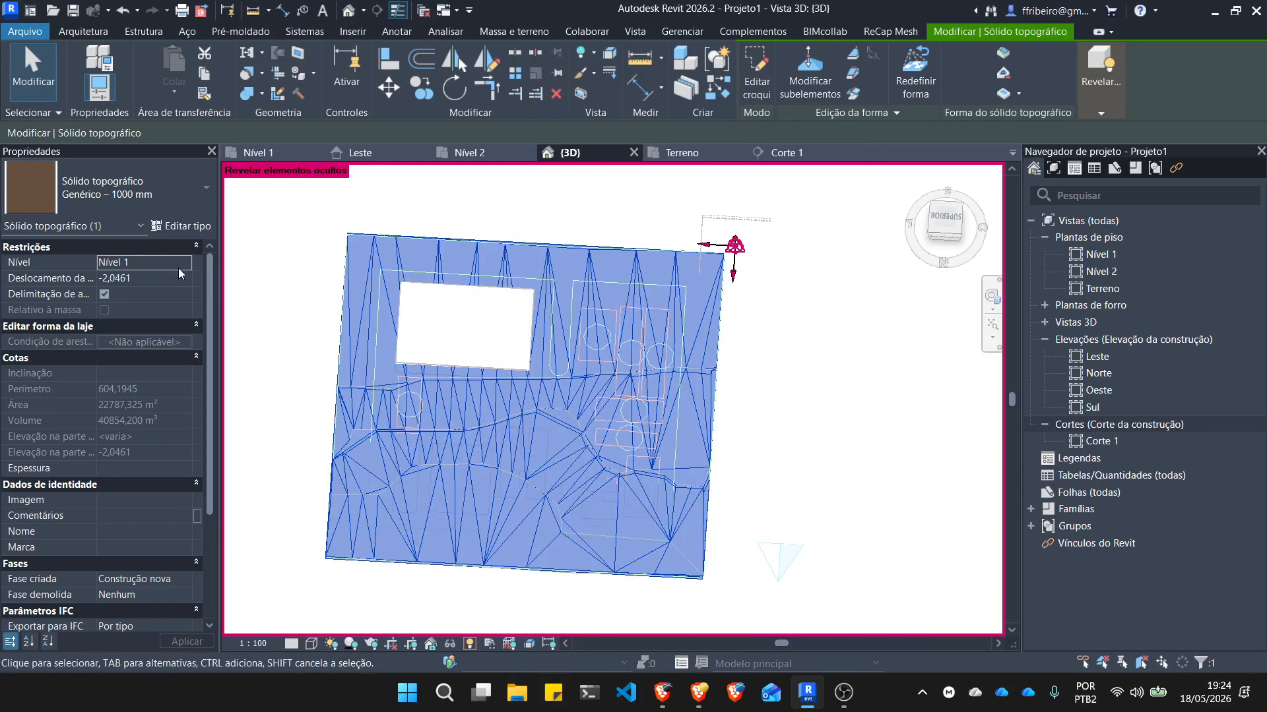
click(469, 644)
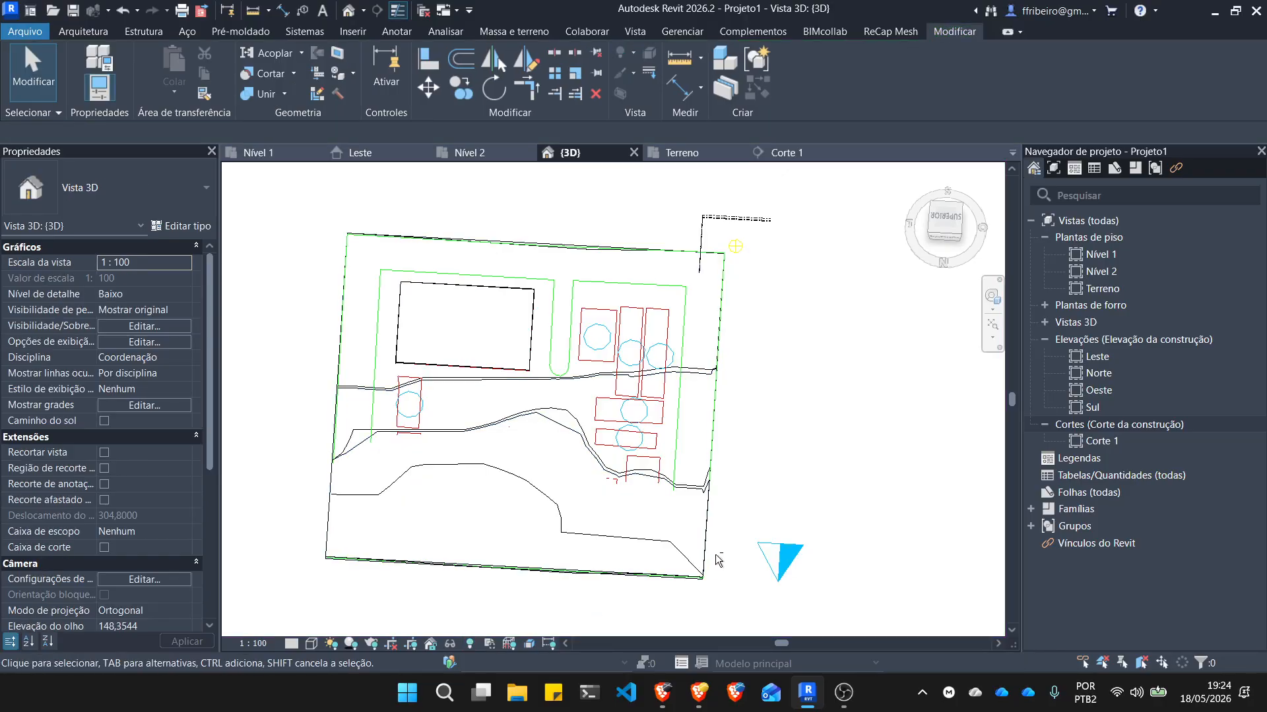
Raise the bottom face of the Terreno 1 extrusion to make it much thinner, ending near the toposolid, and deselect it.
shift+middle_drag(718, 560, 596, 406)
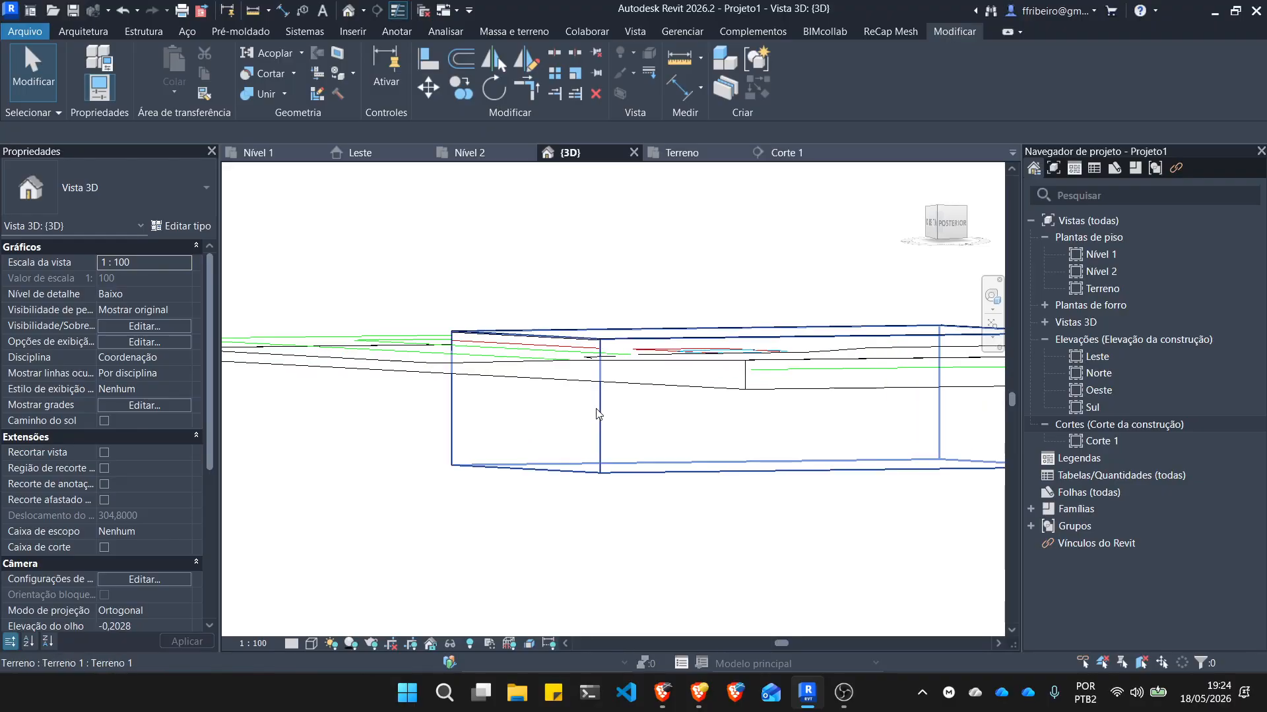
click(596, 415)
drag(768, 476, 773, 365)
click(557, 461)
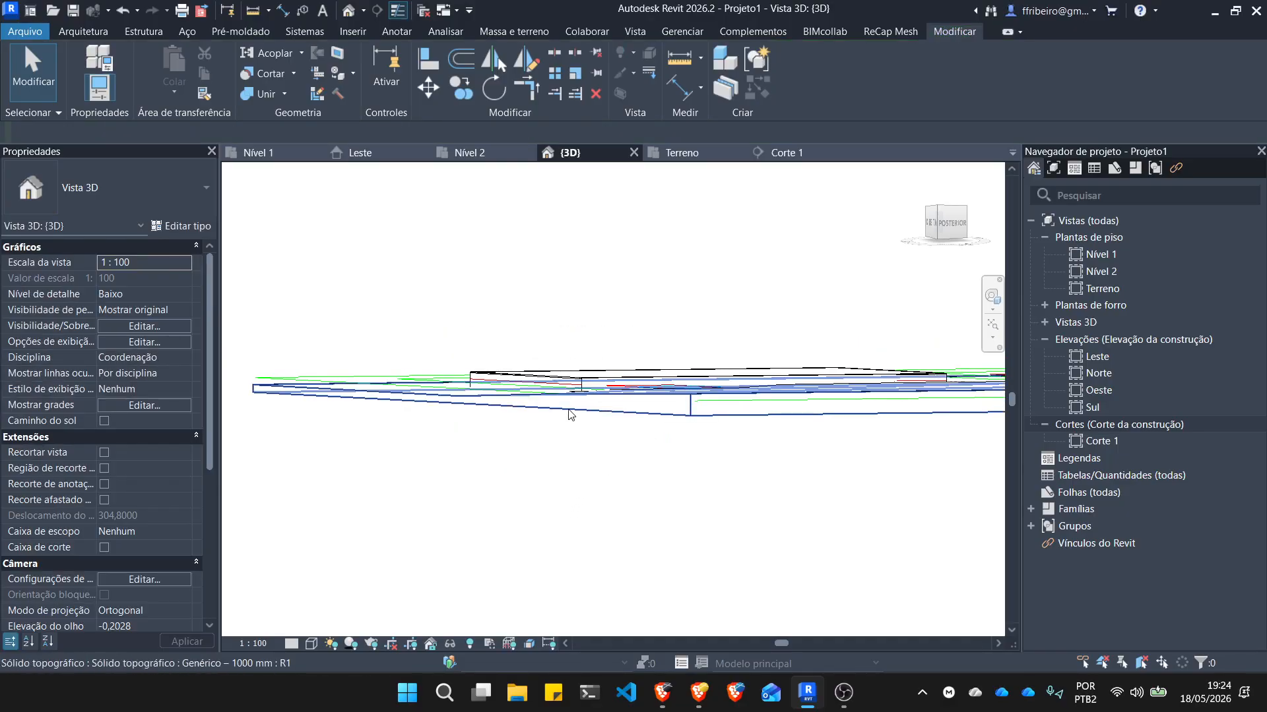
Cut the in-place Terreno extrusion with the toposolid using Cut Geometry, dismissing the save reminder without saving.
scroll(568, 410, up, 3)
scroll(339, 329, up, 2)
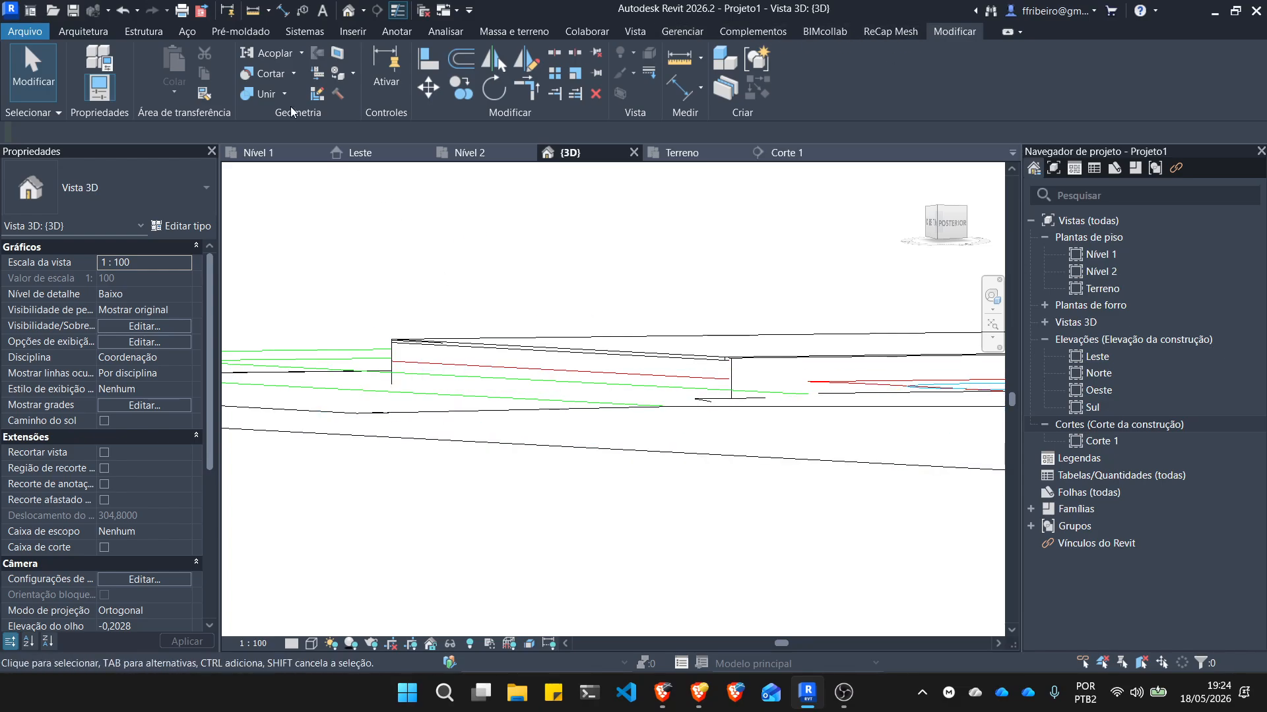
click(294, 74)
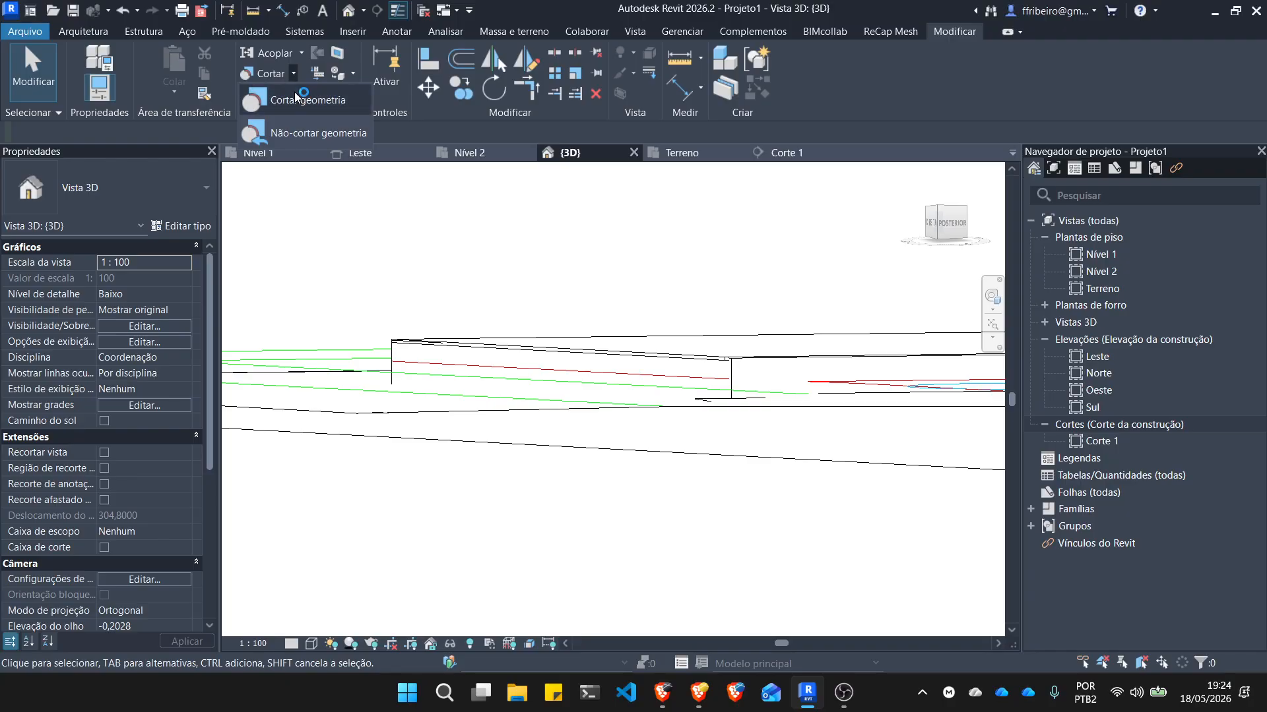
click(294, 93)
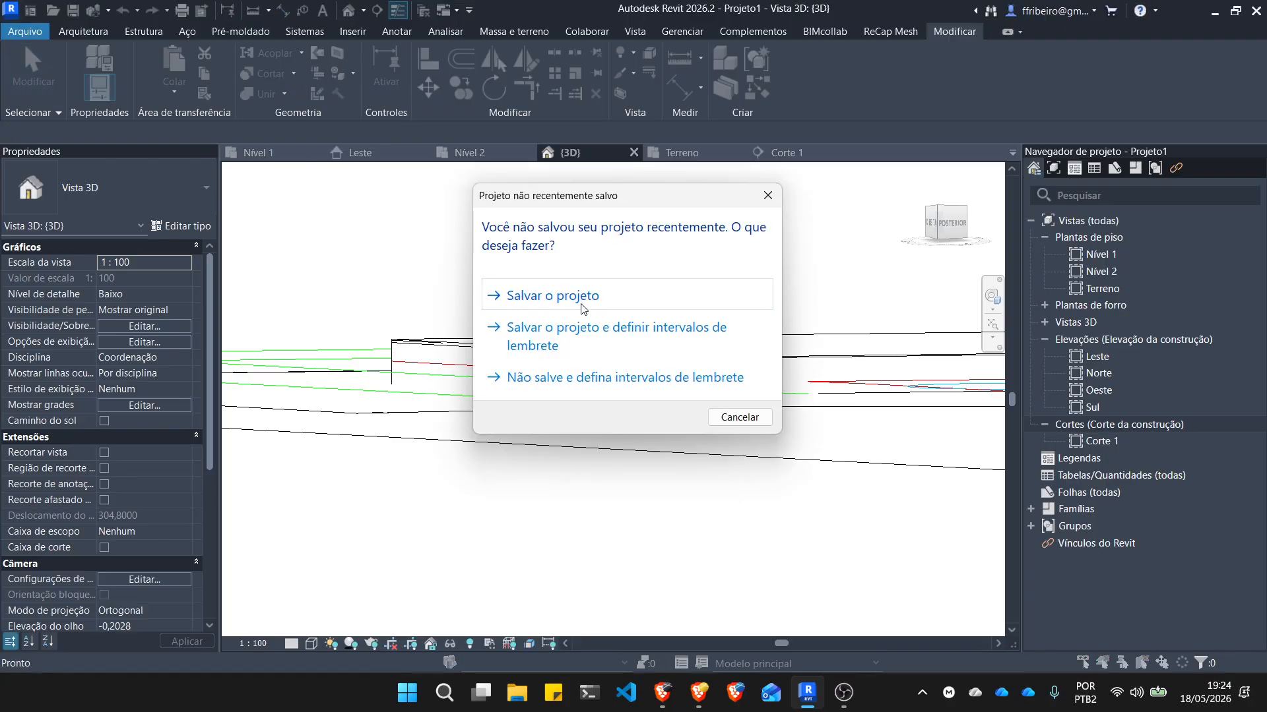
click(740, 417)
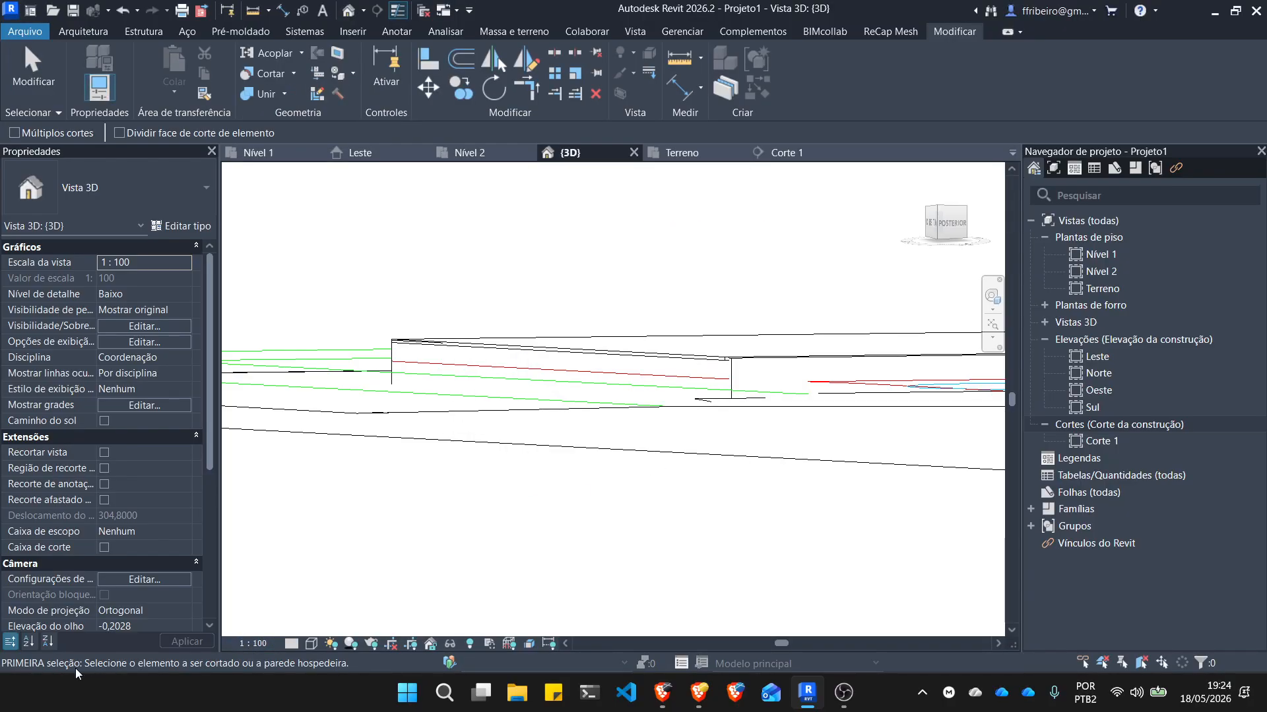
click(393, 354)
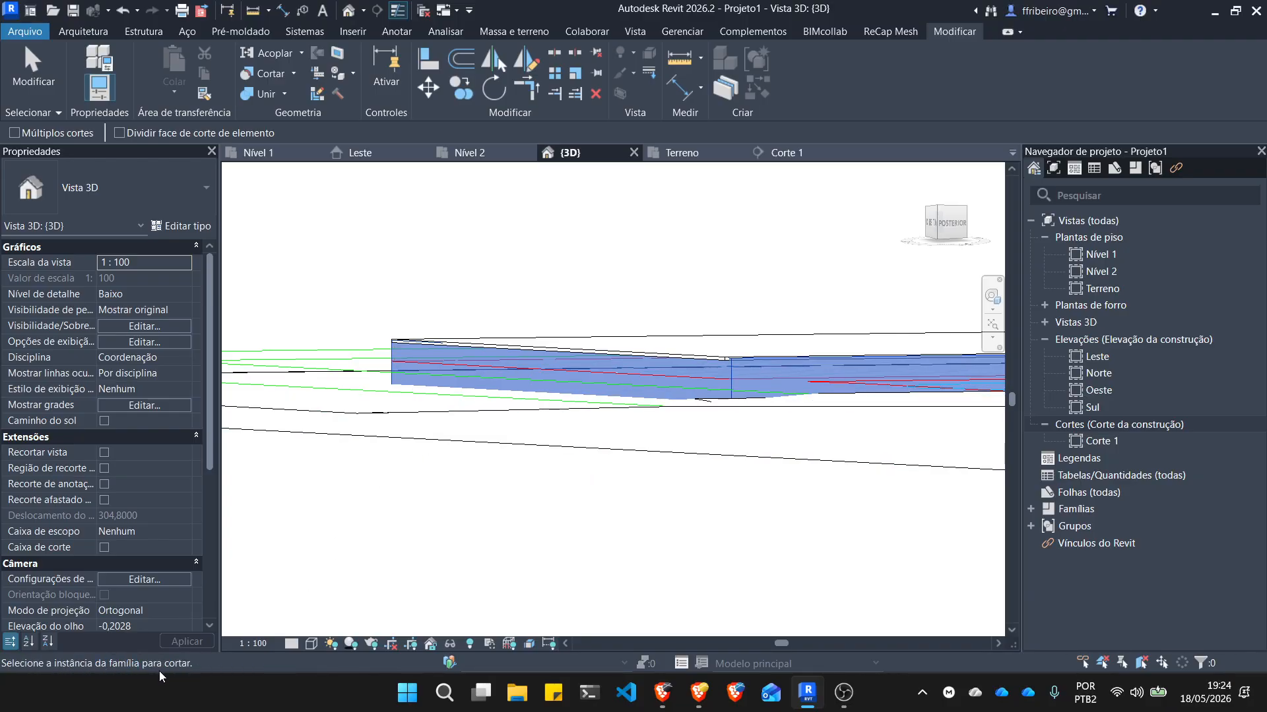
click(507, 442)
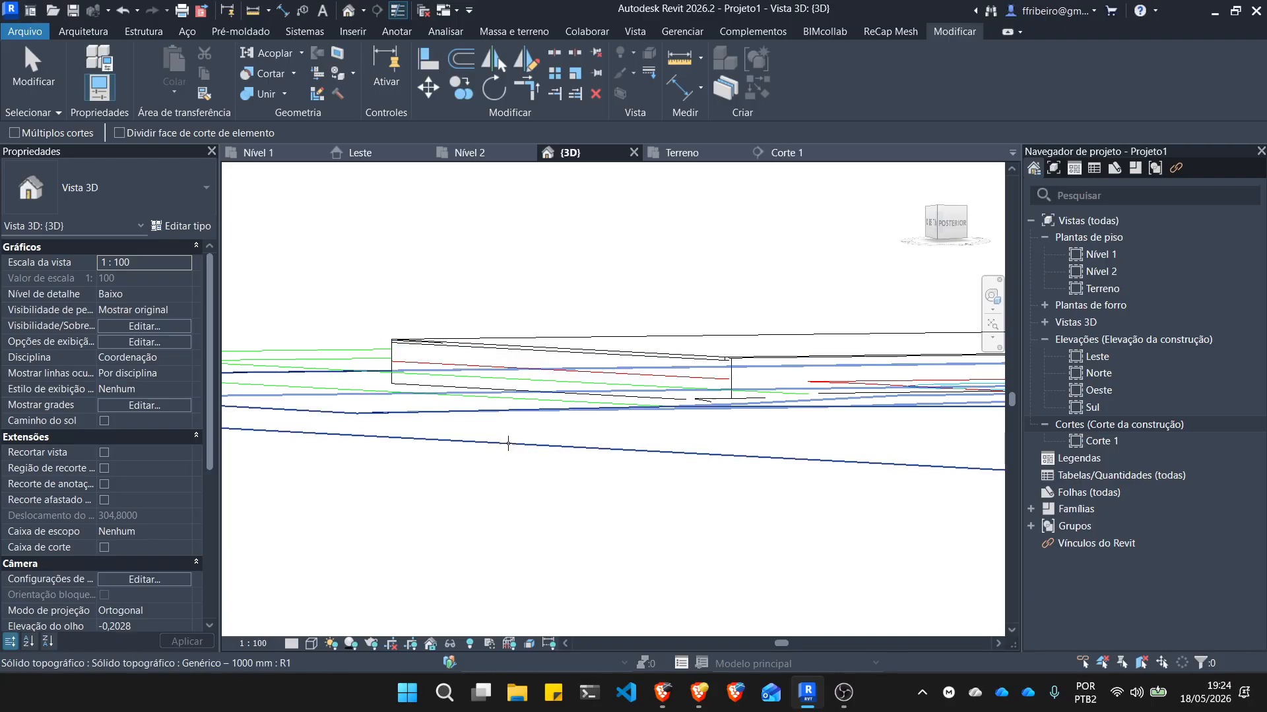
click(507, 443)
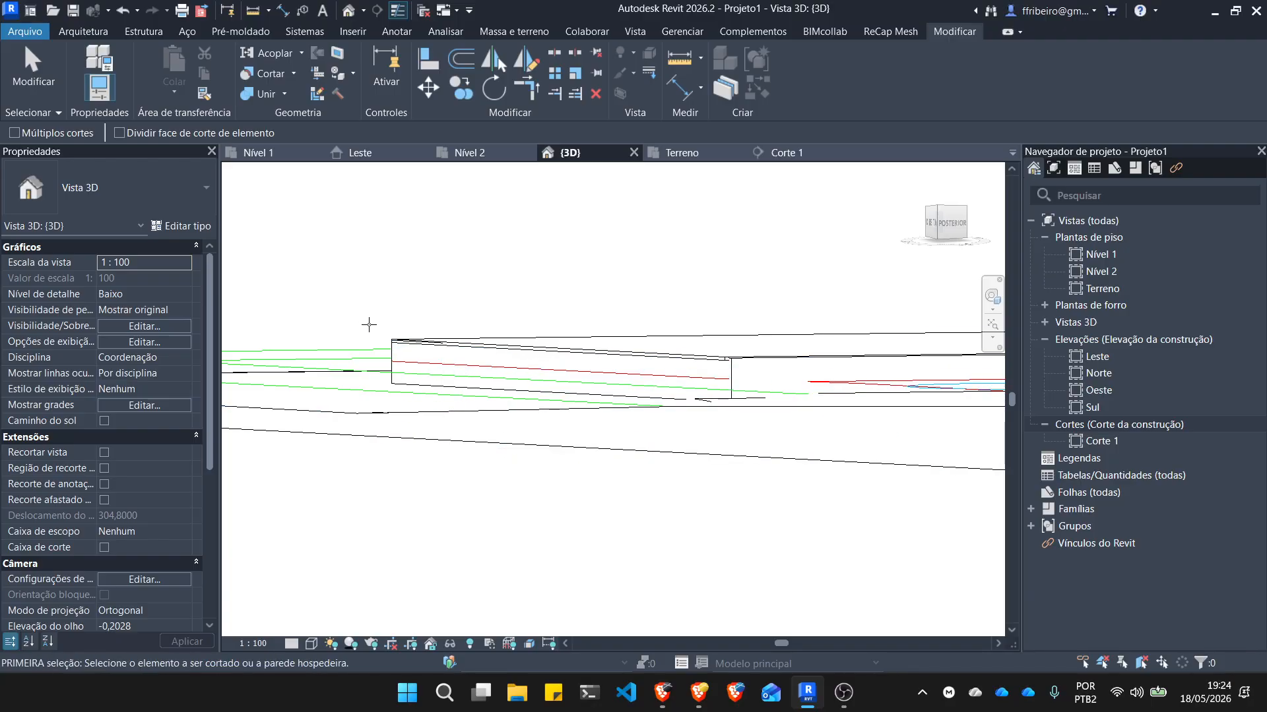
key(Escape)
Raise the bottom face of the Terreno extrusion clear of the toposolid and inspect its corner in 3D.
click(394, 356)
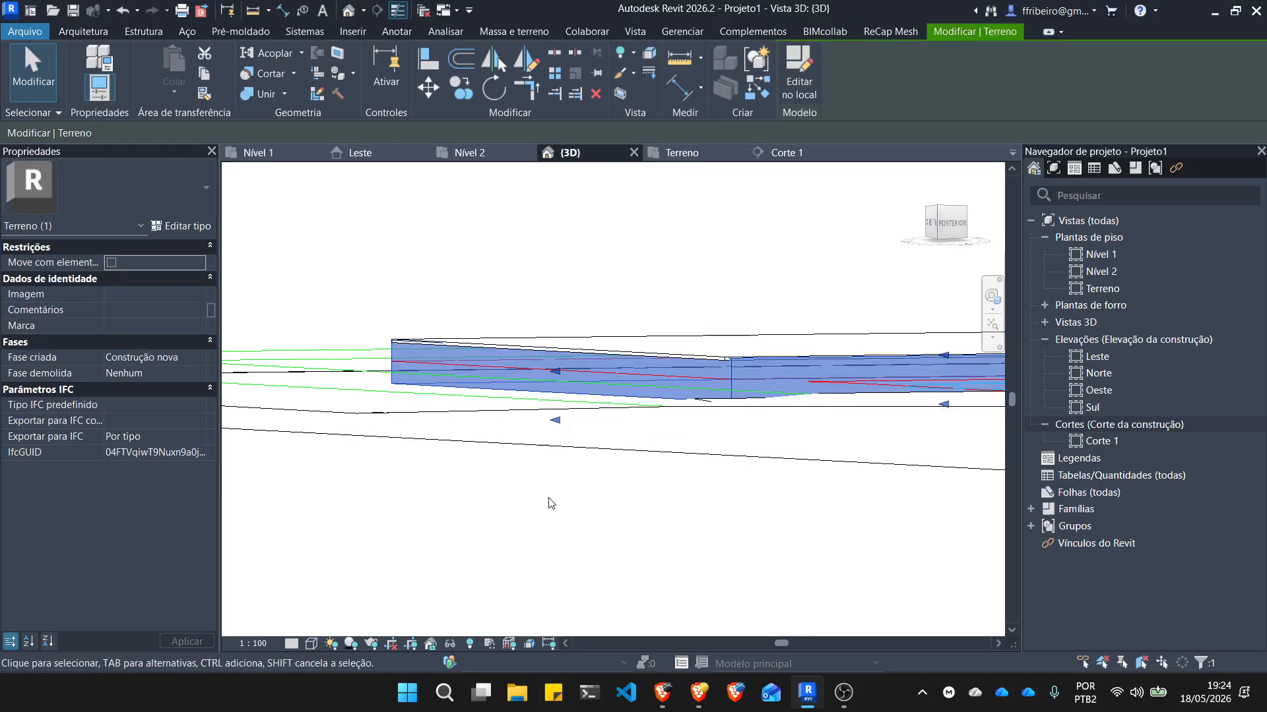
scroll(539, 501, down, 2)
shift+middle_drag(757, 525, 905, 453)
drag(919, 452, 922, 411)
shift+middle_drag(709, 433, 719, 492)
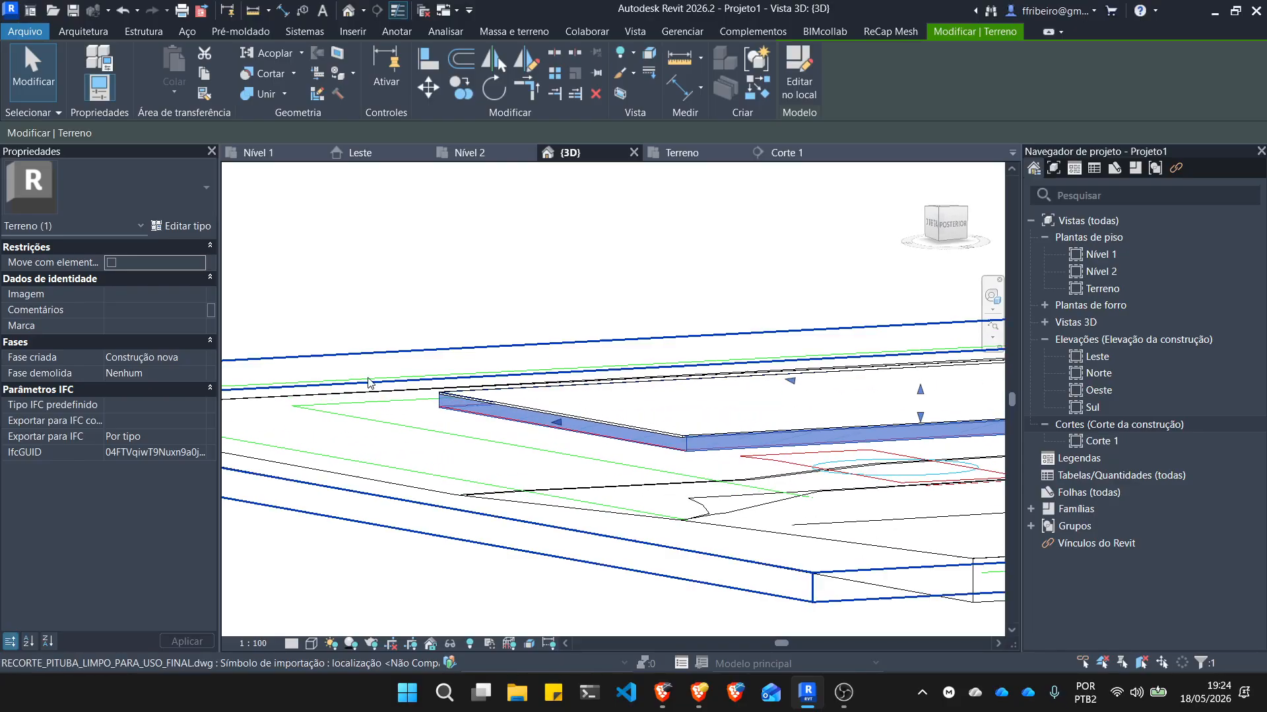
scroll(371, 375, up, 3)
click(490, 393)
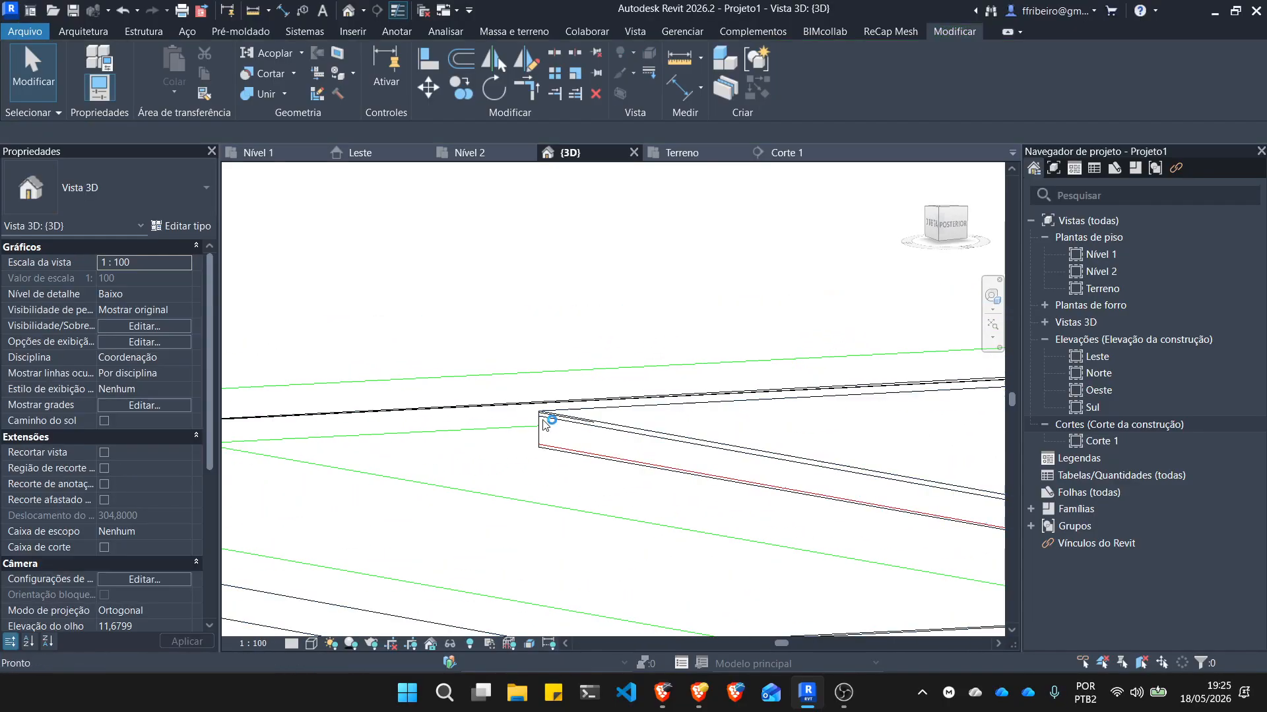
click(539, 426)
scroll(331, 354, down, 1)
scroll(331, 354, down, 2)
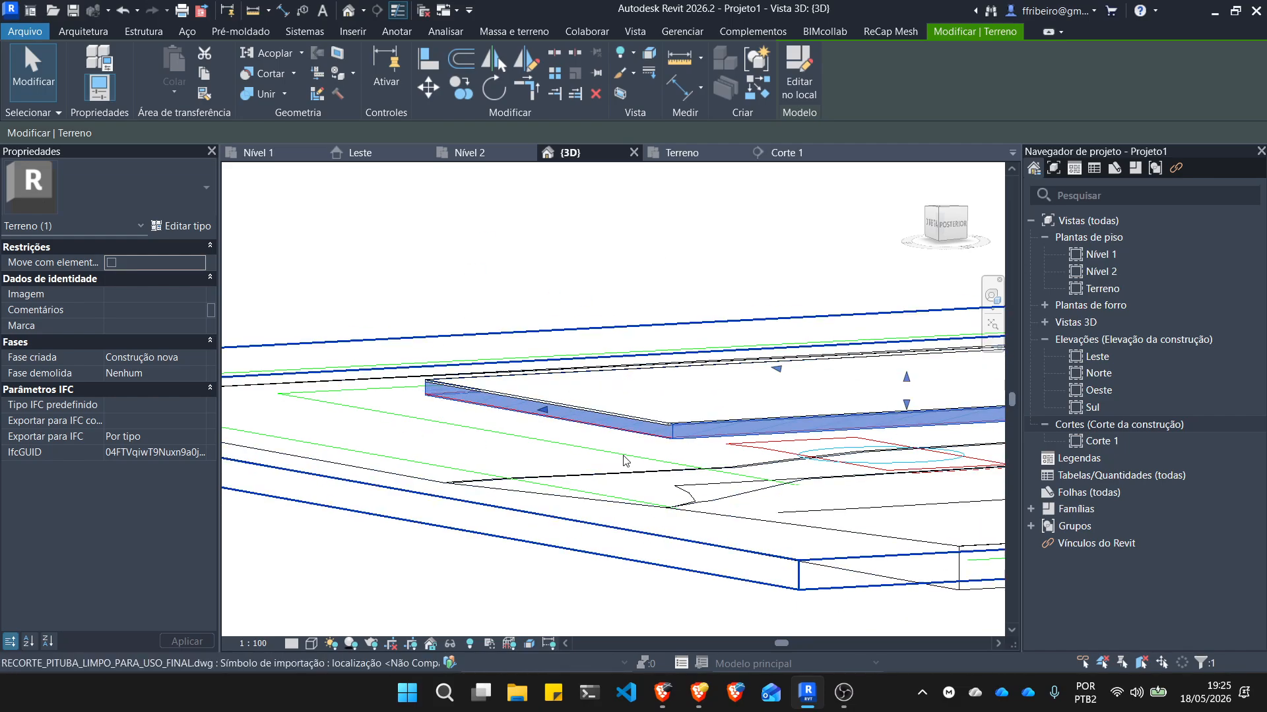
shift+middle_drag(693, 497, 950, 525)
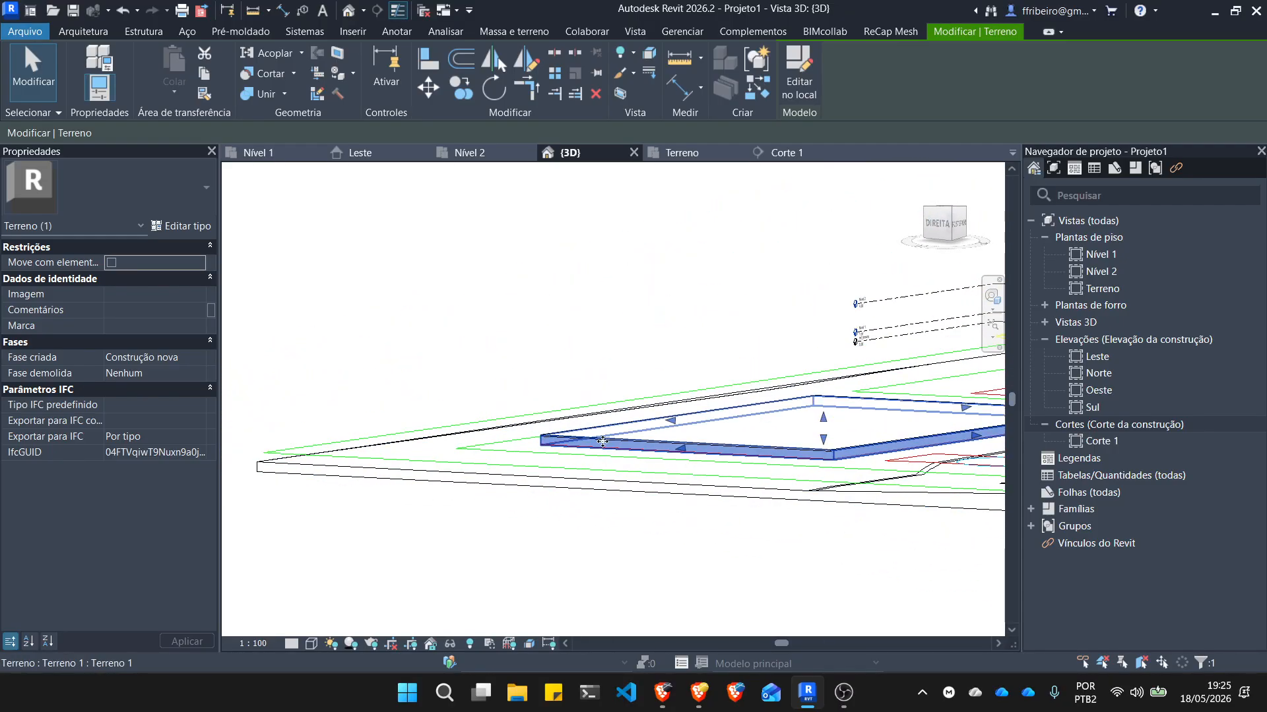
scroll(504, 537, up, 3)
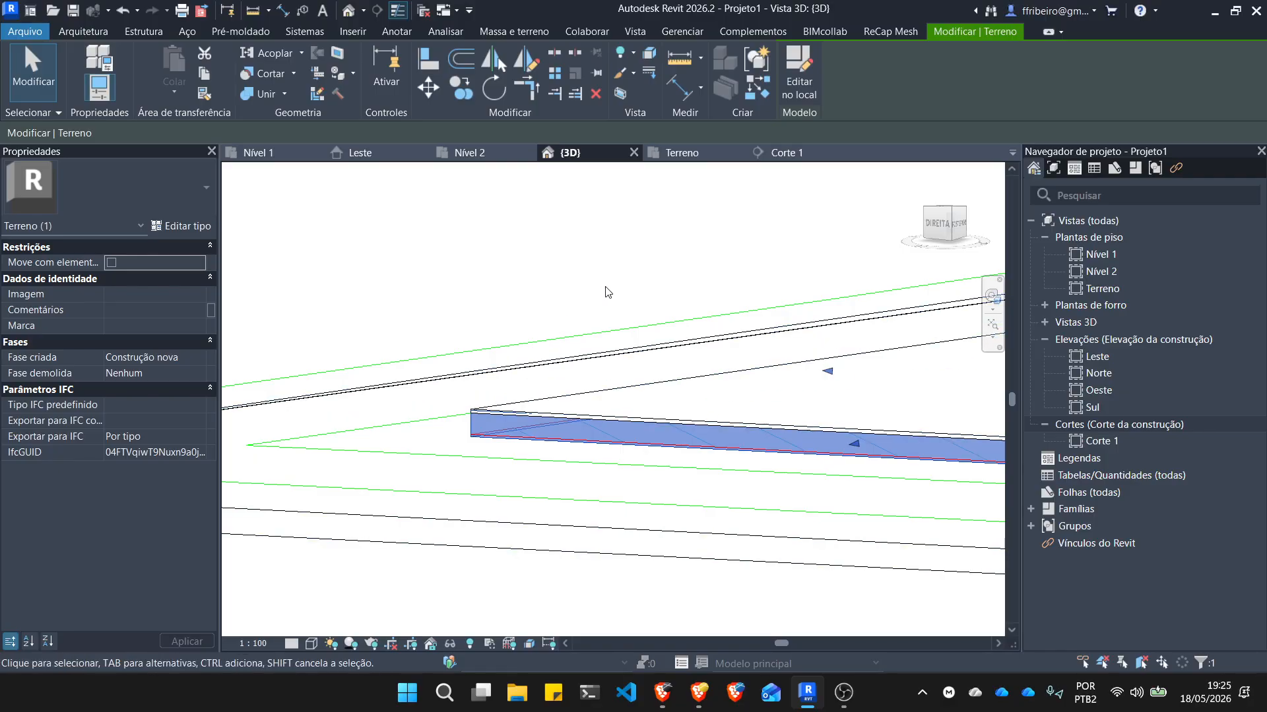
In the Corte 1 section, lower the bottom face of the Terreno extrusion to the toposolid's top surface and deselect it.
click(775, 154)
scroll(433, 381, up, 4)
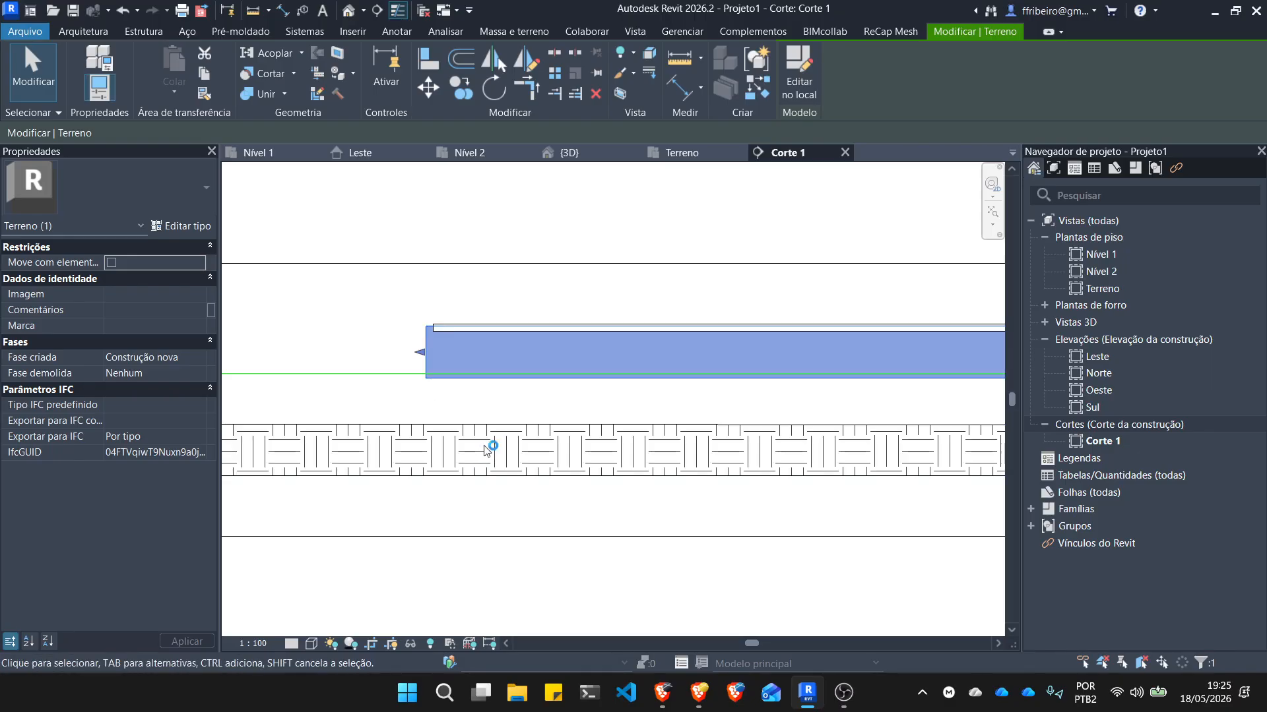
key(Escape)
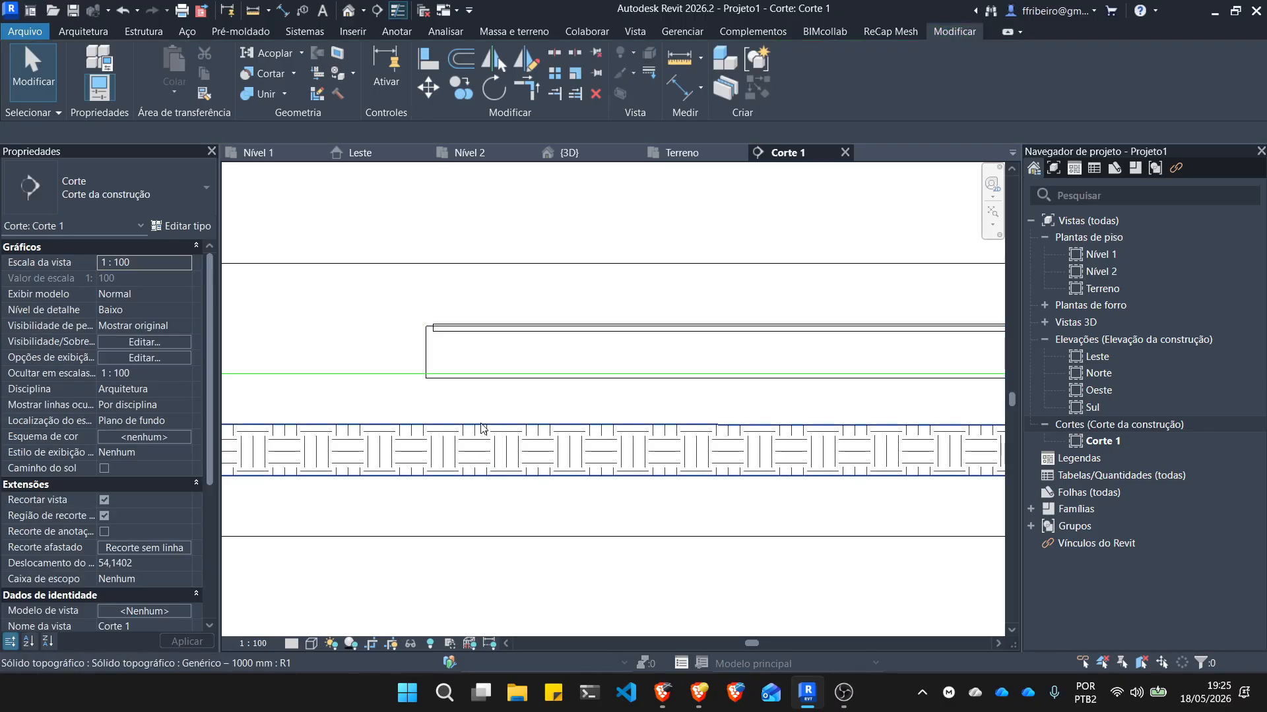
click(481, 428)
scroll(430, 416, down, 4)
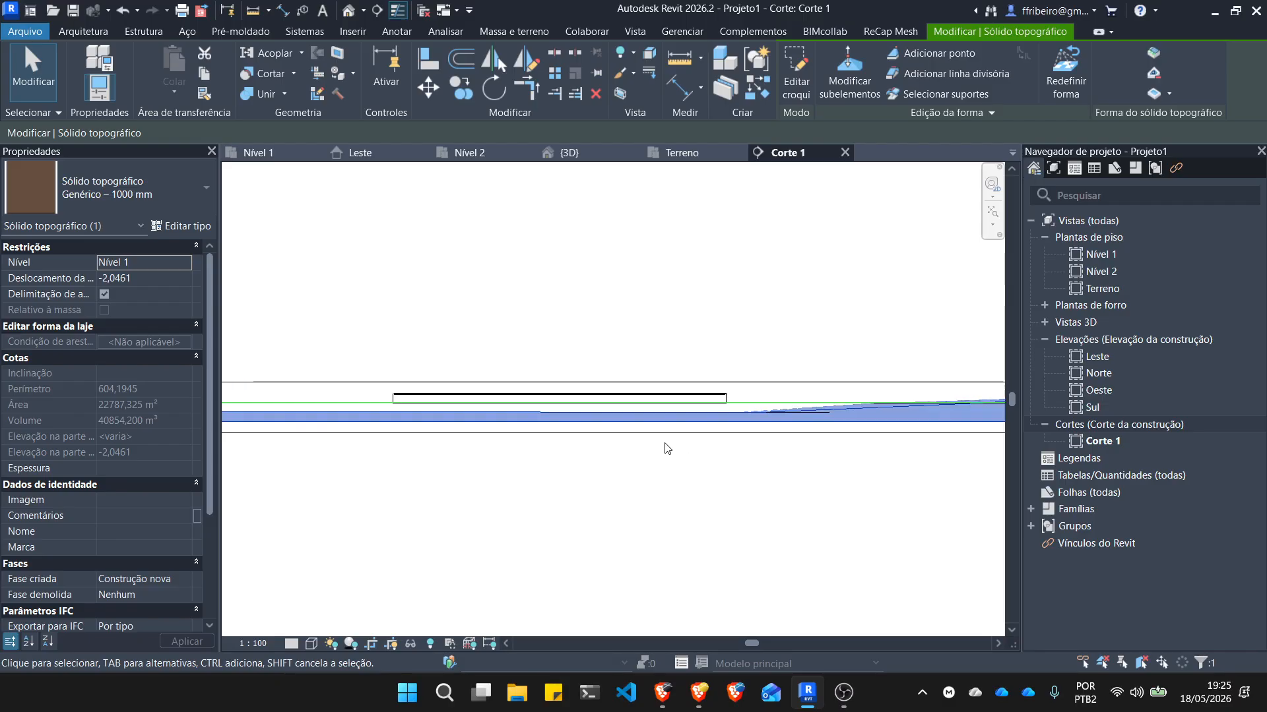
scroll(726, 419, up, 3)
click(768, 361)
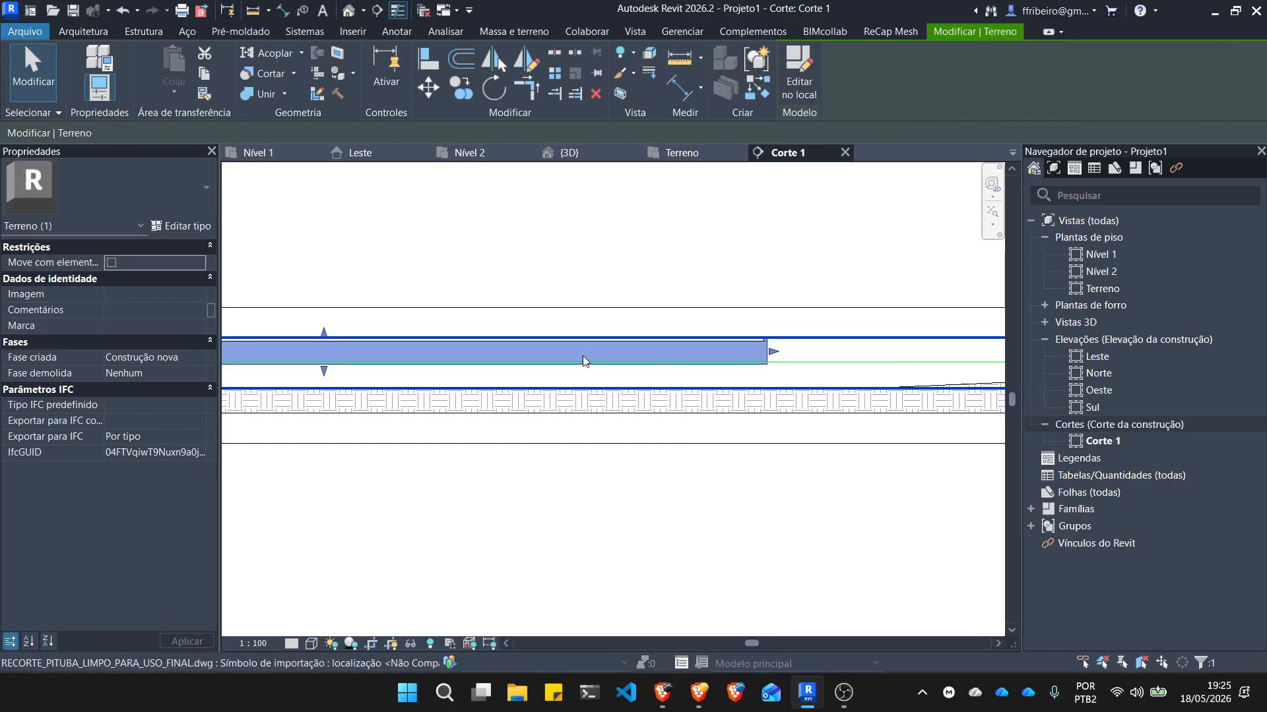
drag(323, 372, 322, 402)
scroll(699, 396, down, 5)
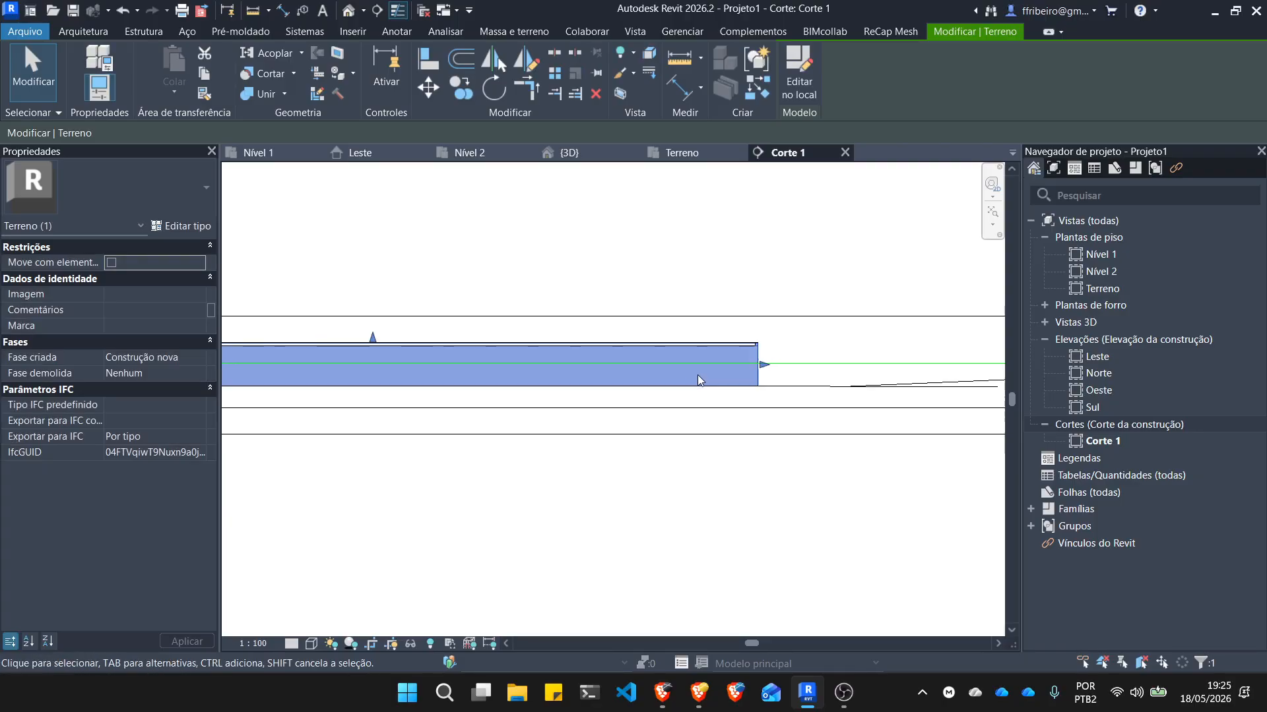
scroll(413, 395, up, 5)
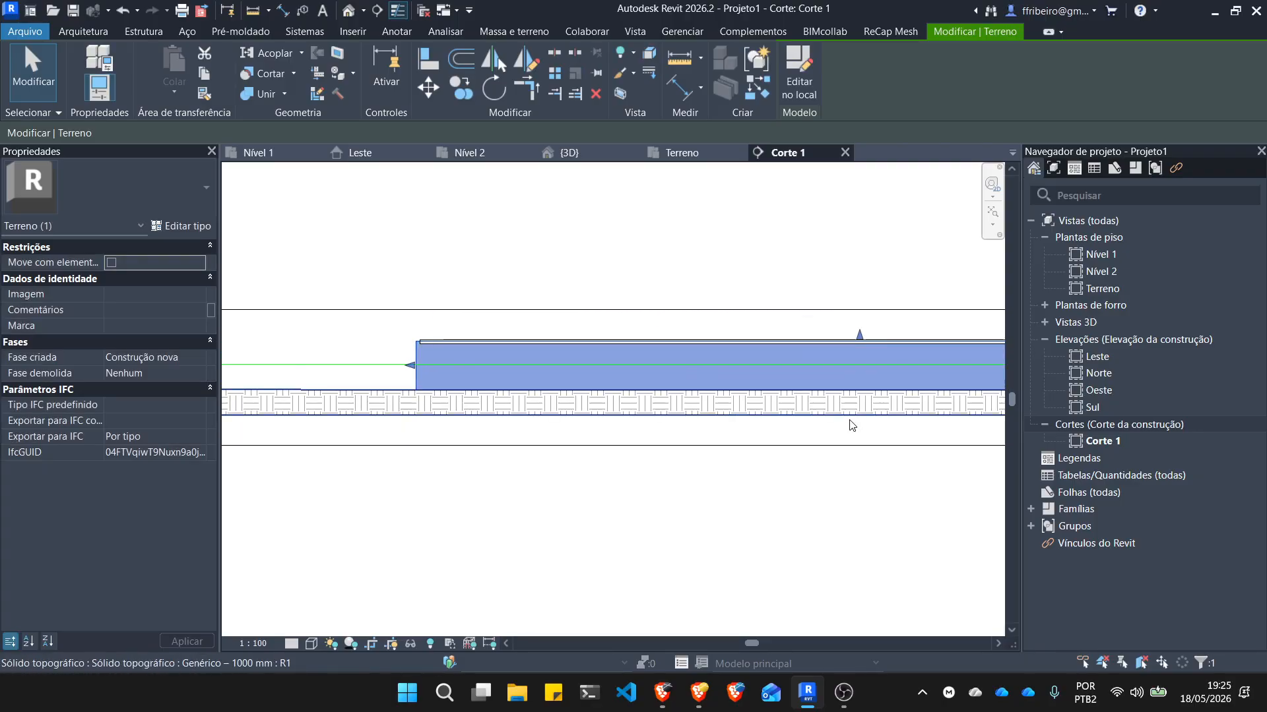
click(634, 342)
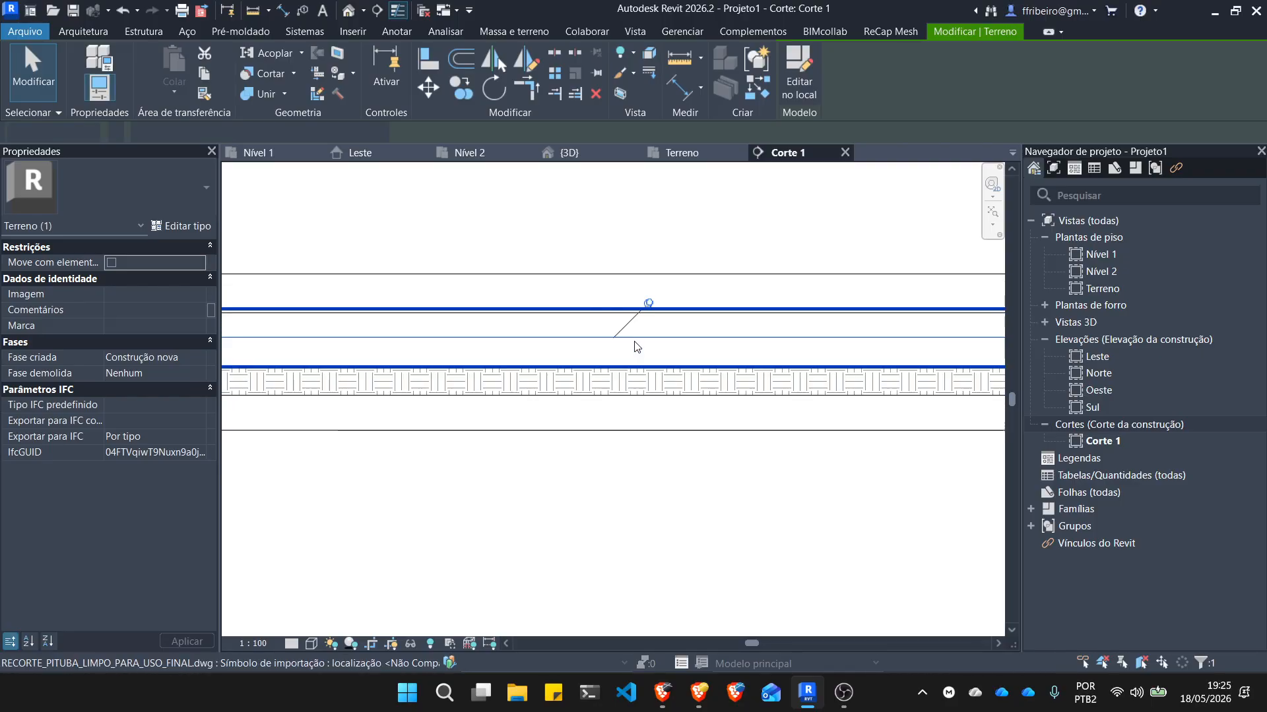
click(753, 395)
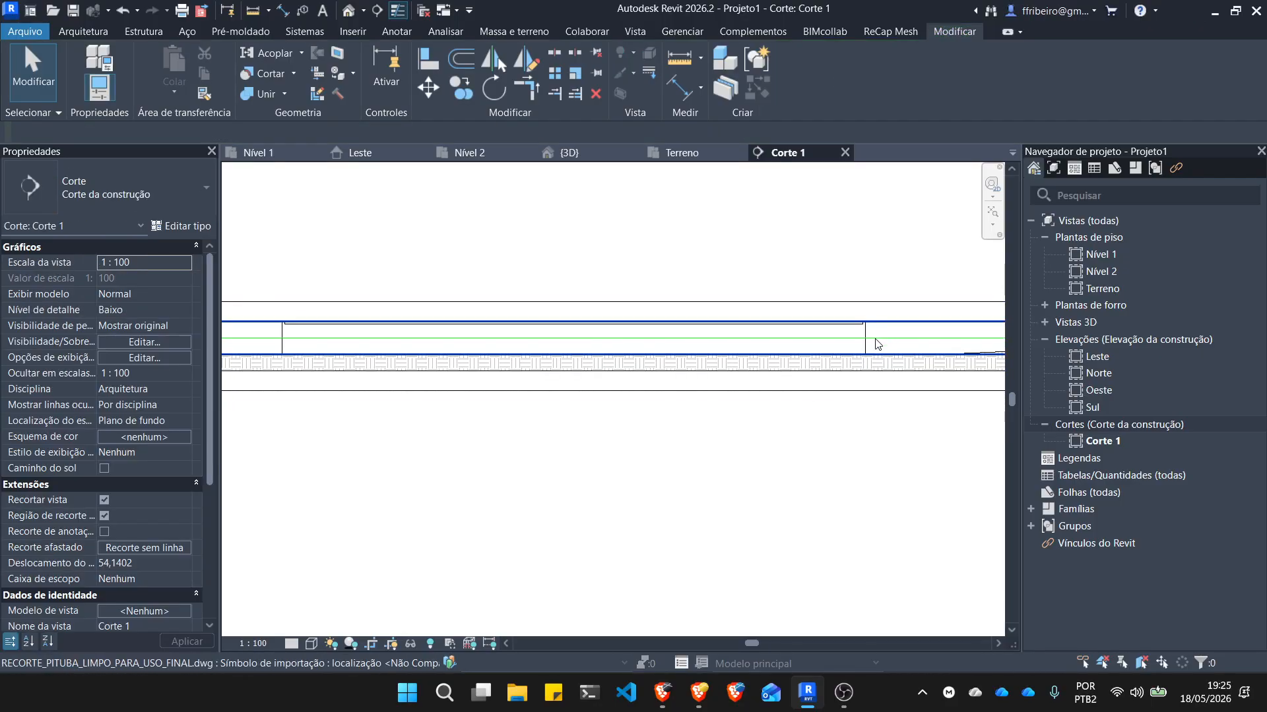
Set the Corte 1 section to the Wireframe visual style to show the edges of the Terreno extrusion and slab.
click(865, 341)
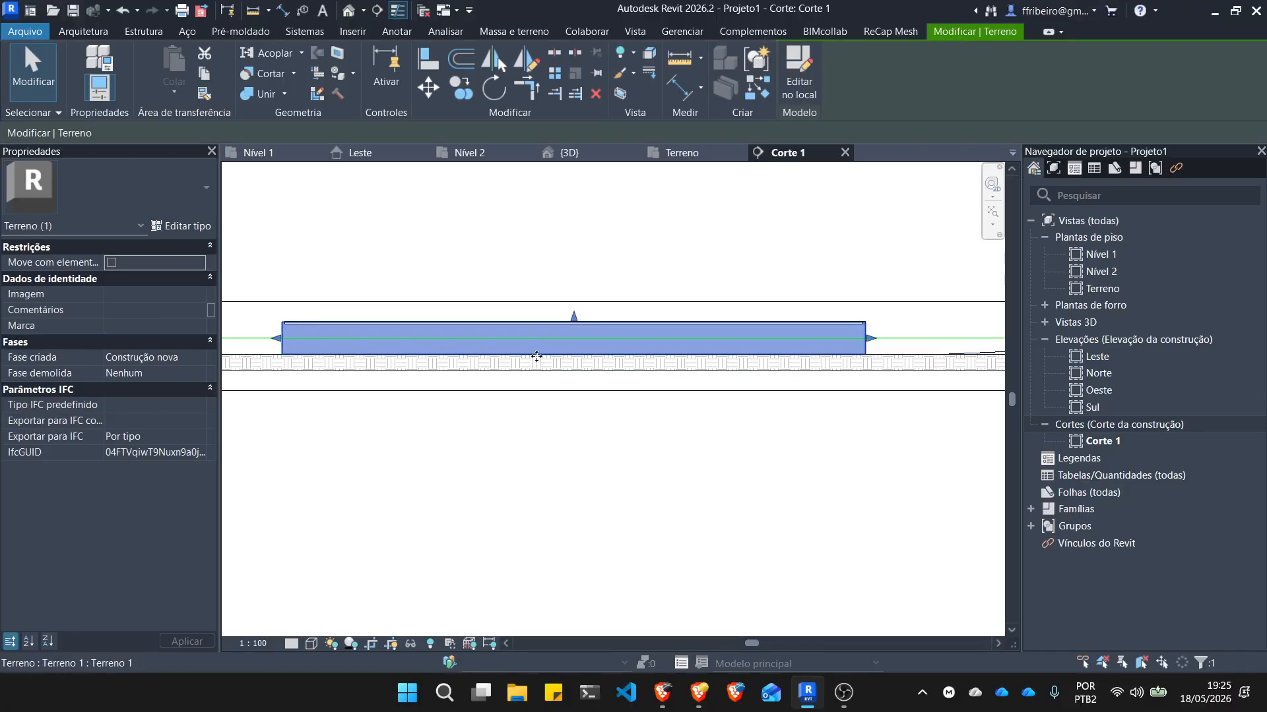
click(312, 643)
click(356, 549)
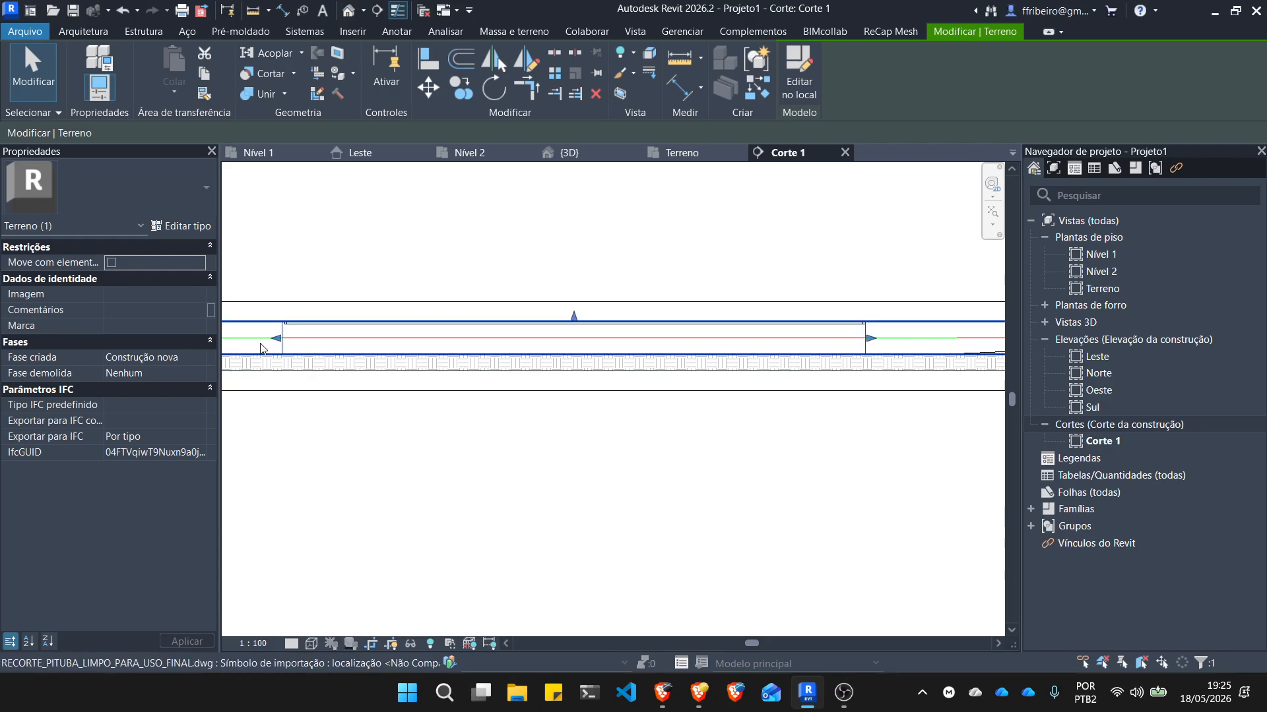
key(Escape)
click(282, 346)
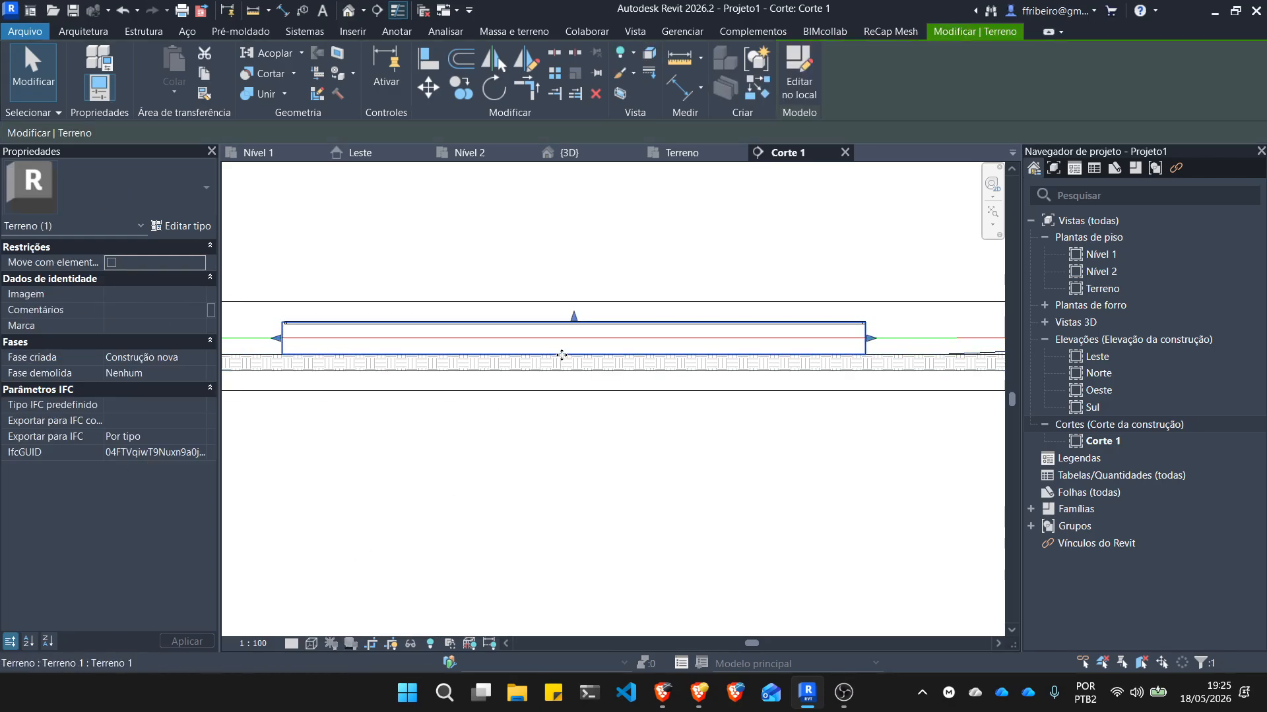
click(557, 394)
scroll(283, 335, up, 5)
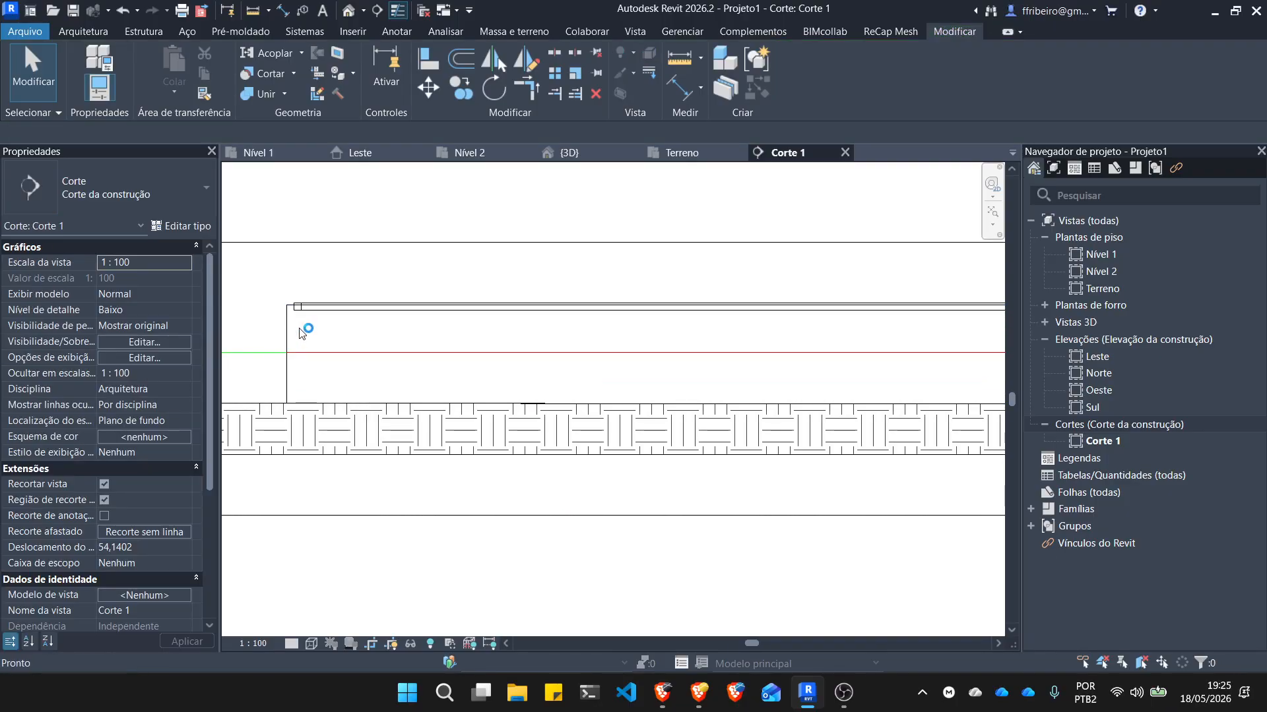
Lower the top face of the Terreno extrusion from inside the floor slab to just below the slab's underside.
click(287, 333)
scroll(333, 363, down, 4)
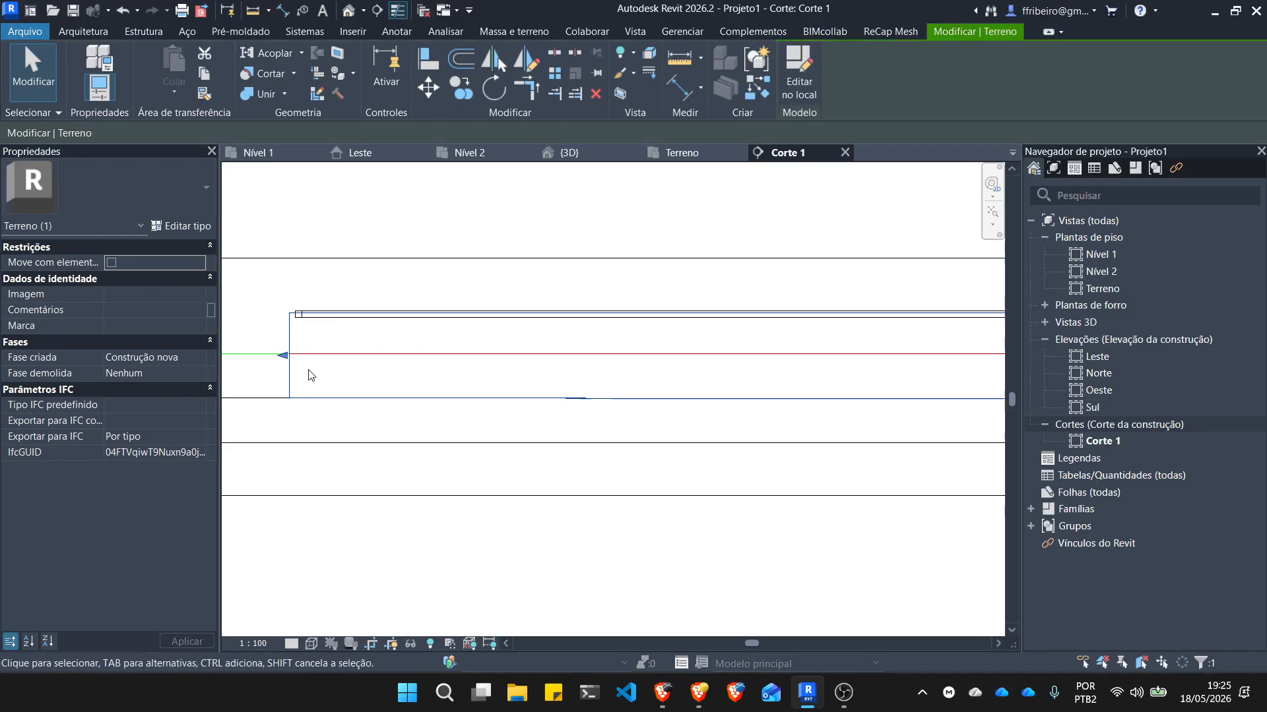
scroll(868, 404, up, 3)
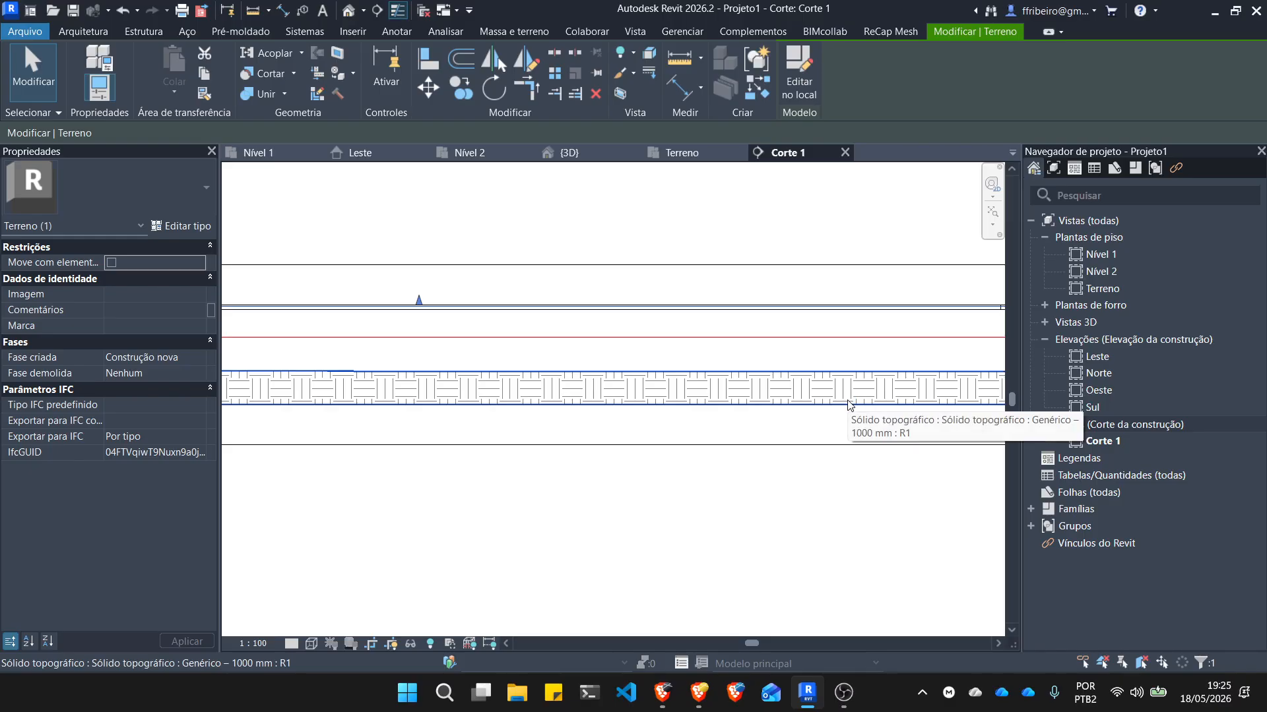
scroll(428, 296, up, 4)
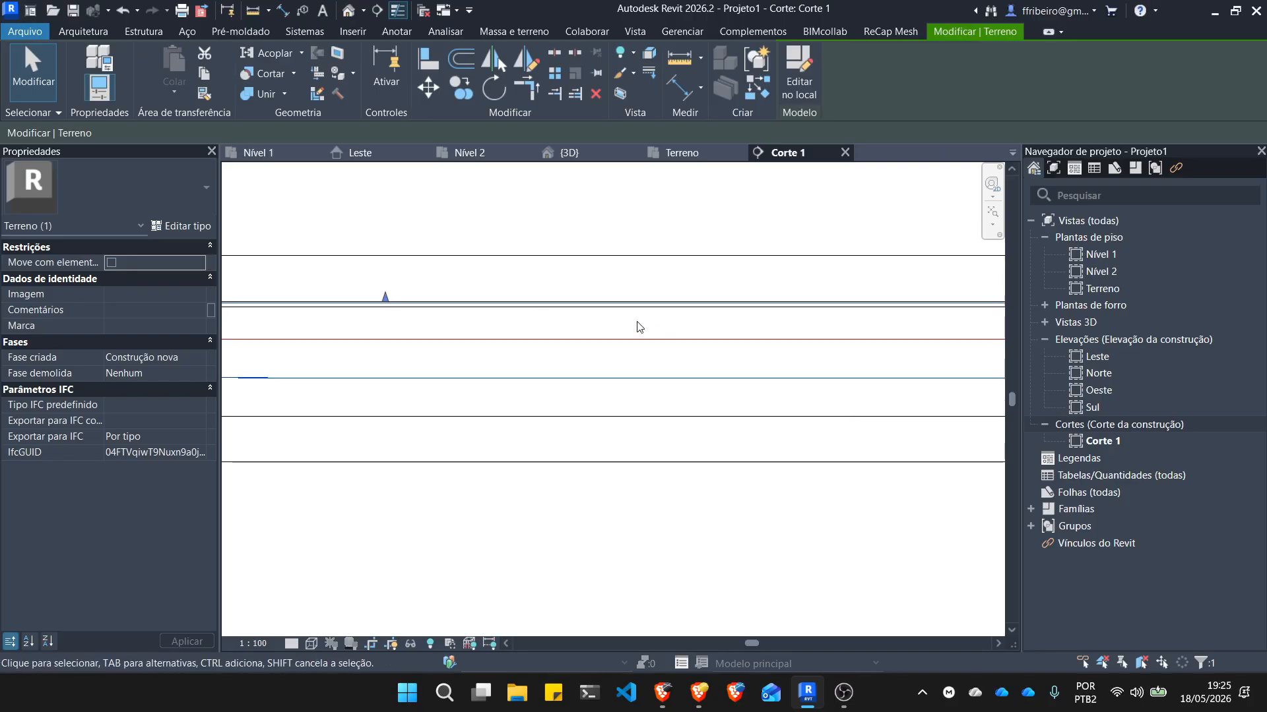
scroll(363, 317, up, 2)
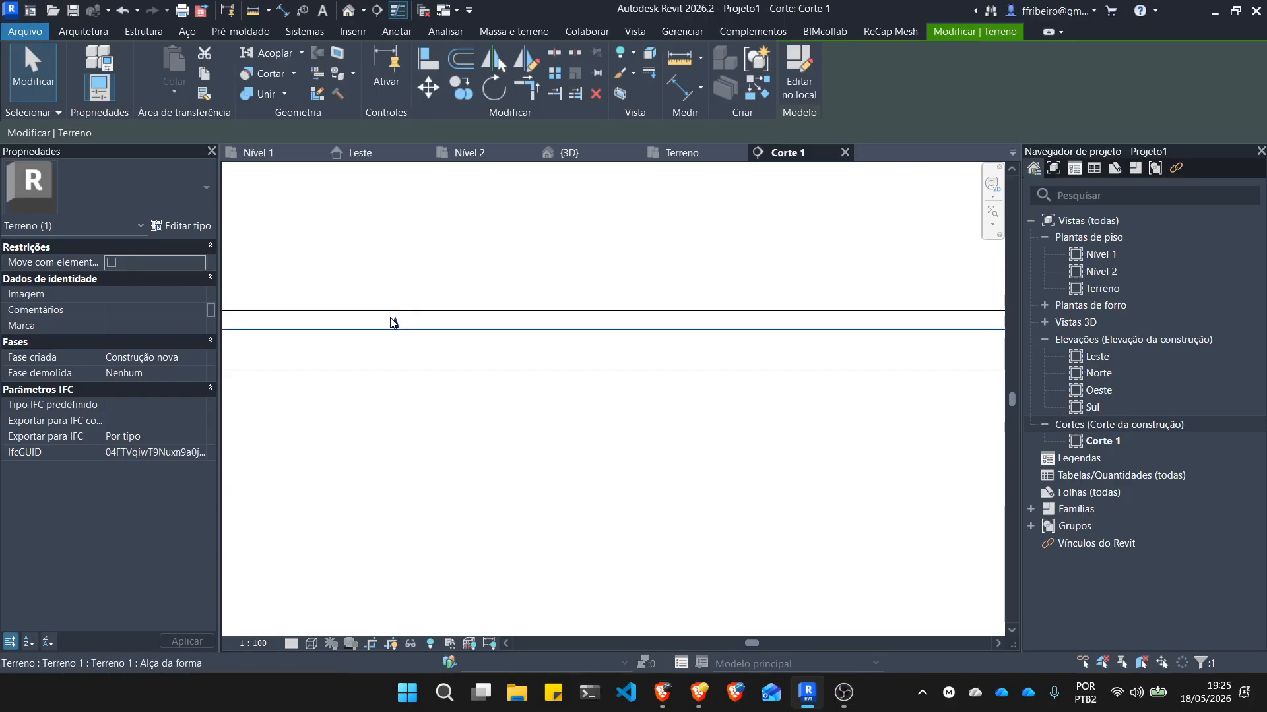
drag(394, 323, 391, 376)
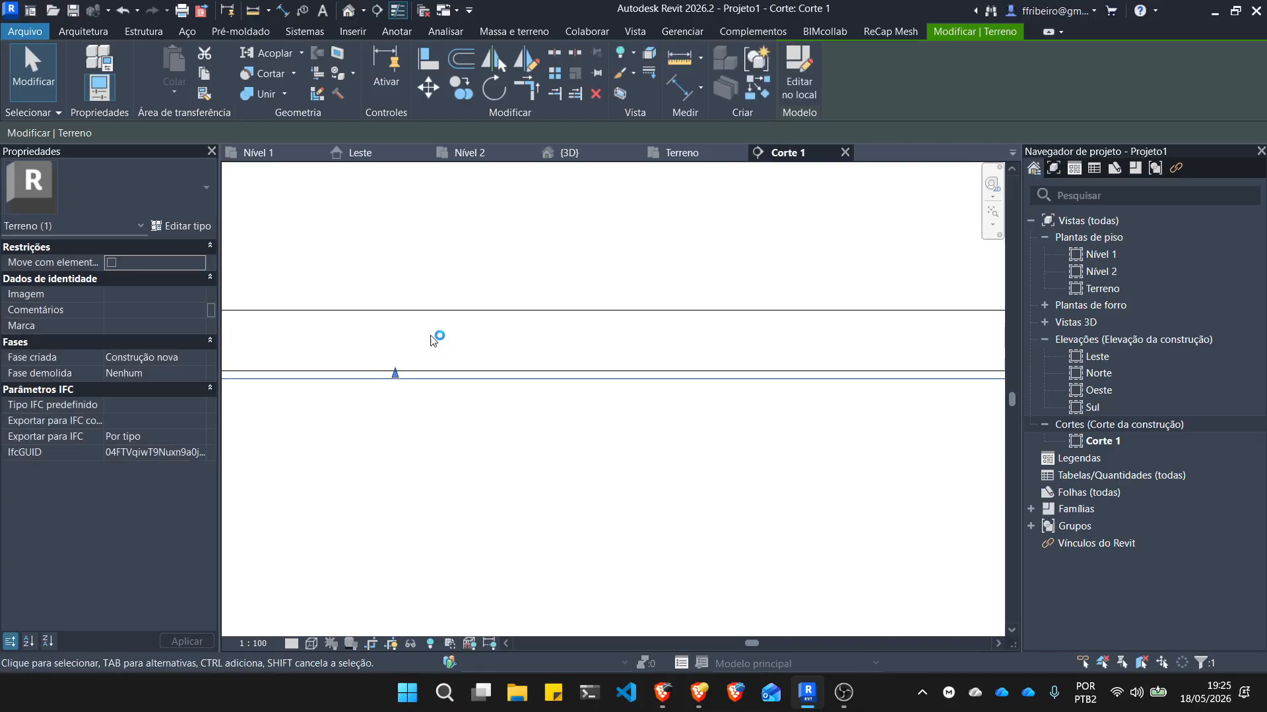
click(541, 244)
click(403, 379)
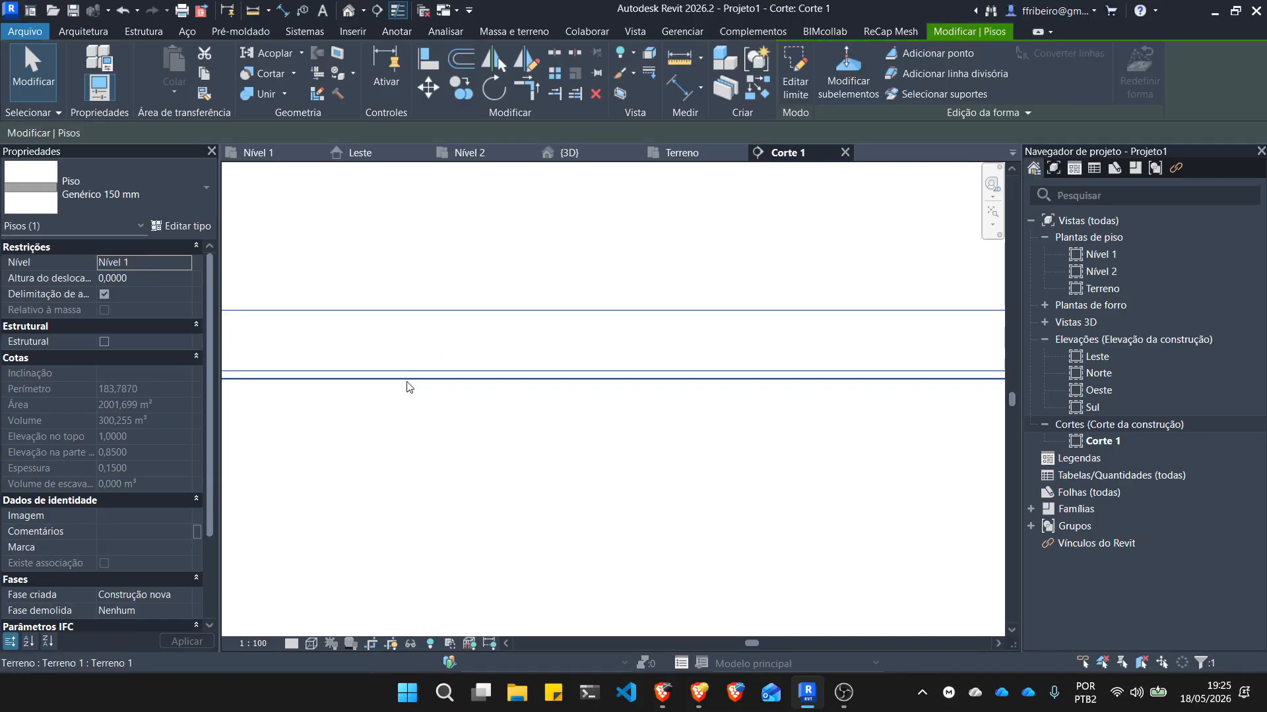
scroll(472, 391, down, 6)
scroll(345, 397, up, 6)
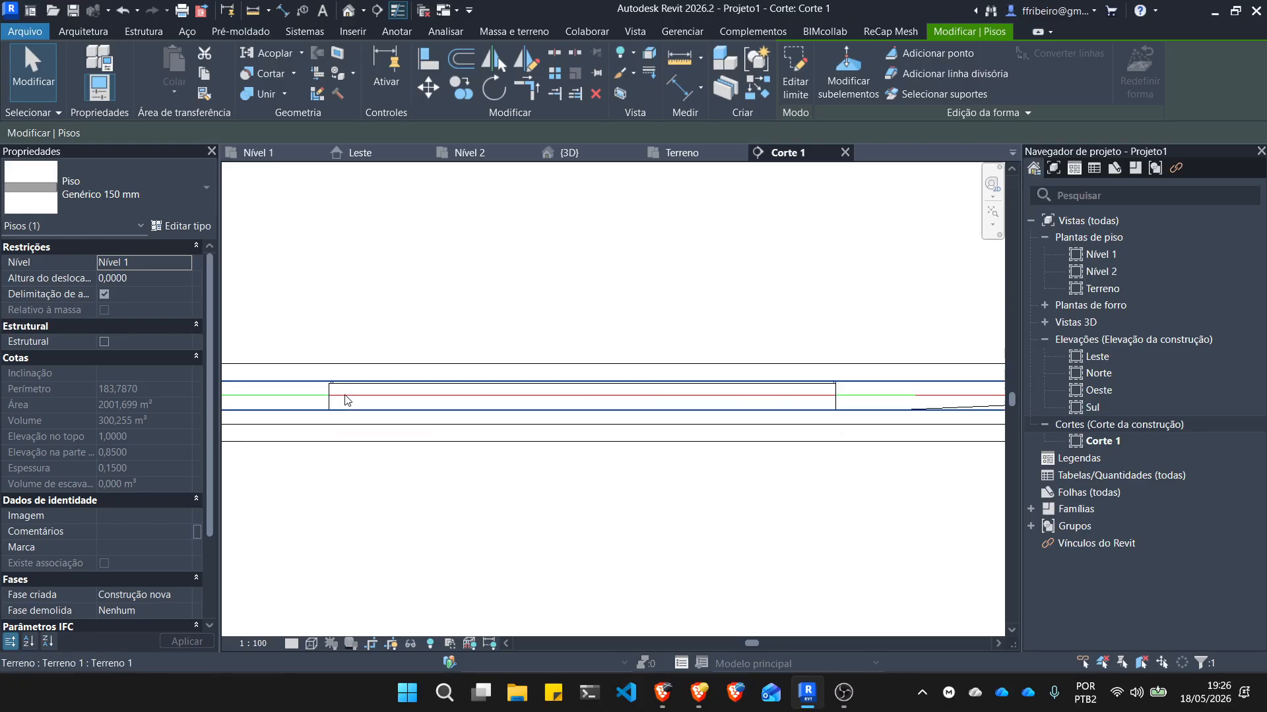
Raise the top face of the Terreno extrusion to meet the underside of the floor slab, and deselect it.
key(Escape)
click(307, 387)
scroll(497, 403, up, 5)
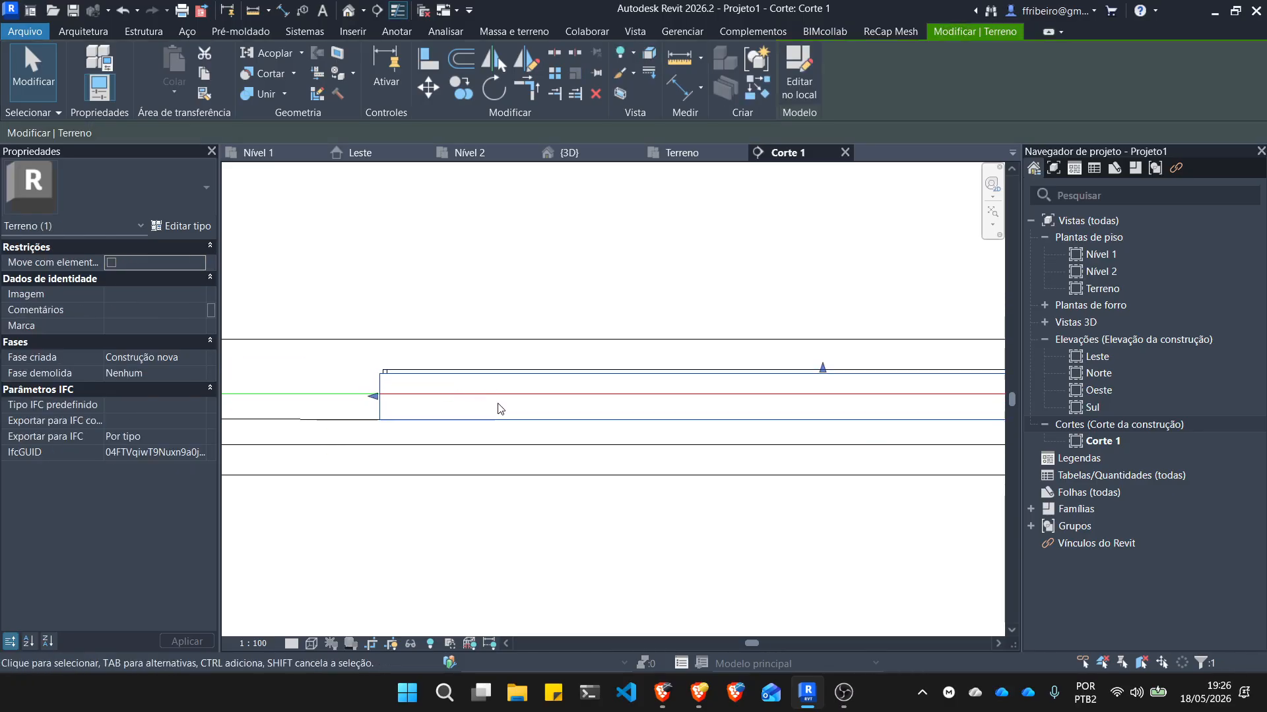
scroll(814, 382, up, 9)
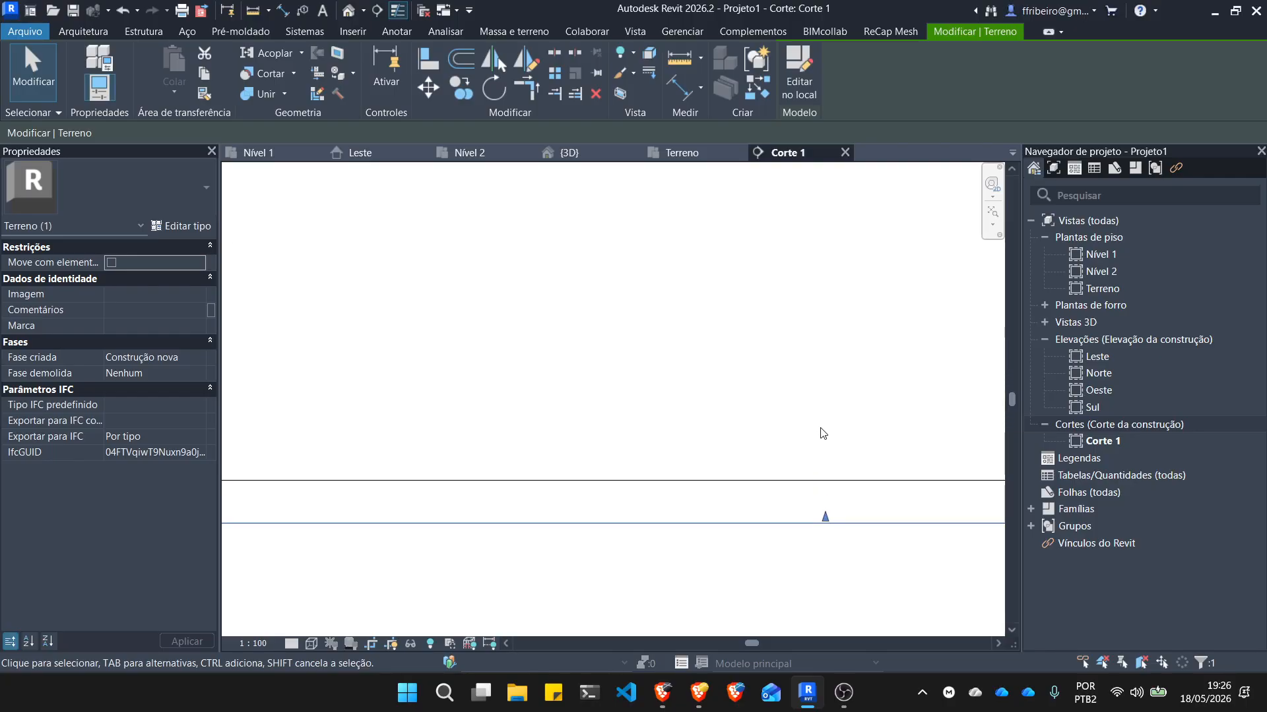
drag(826, 518, 826, 475)
click(798, 418)
scroll(666, 386, down, 12)
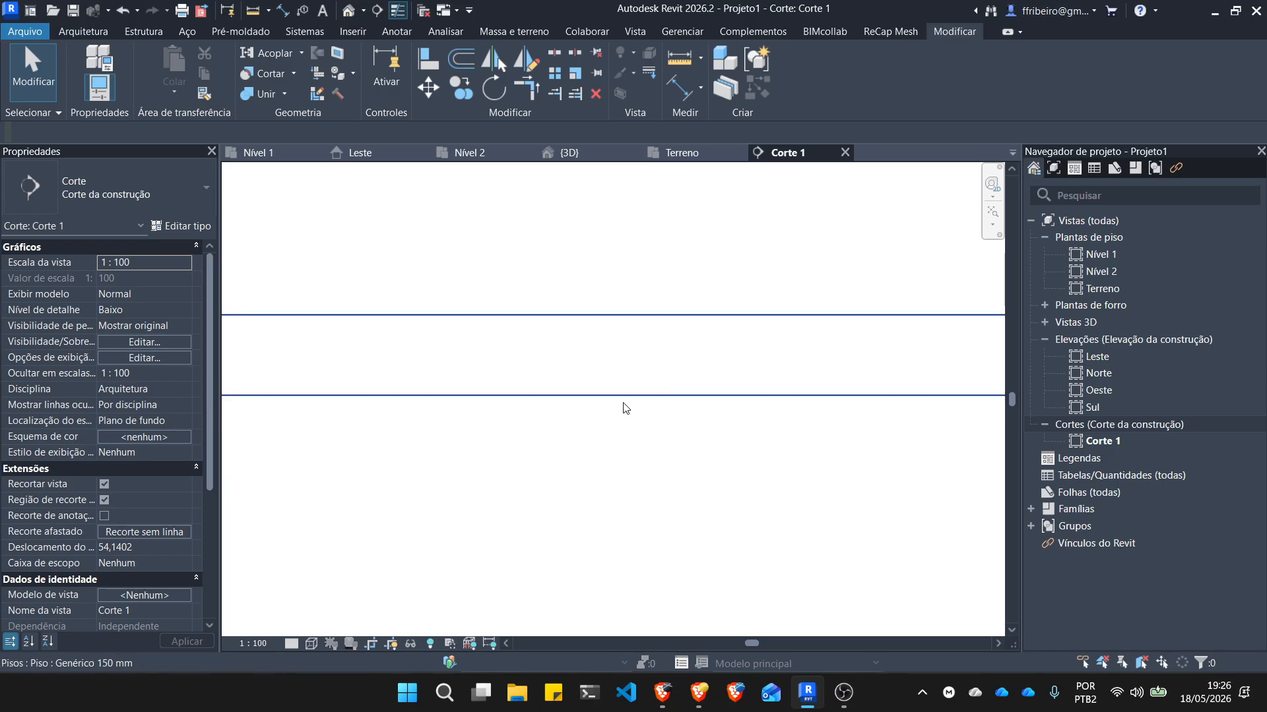
Examine both ends of the Terreno extrusion in the Corte 1 section and check its type properties for editable parameters.
scroll(613, 415, down, 3)
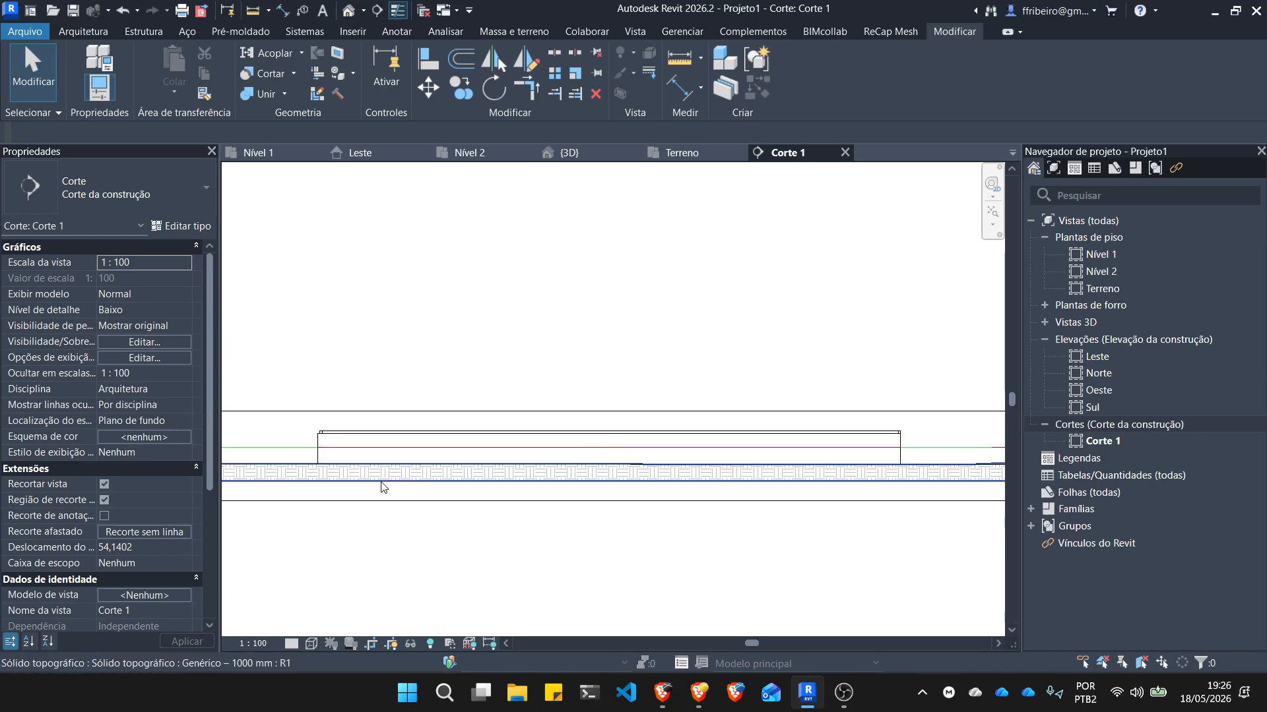
click(319, 440)
scroll(660, 539, down, 5)
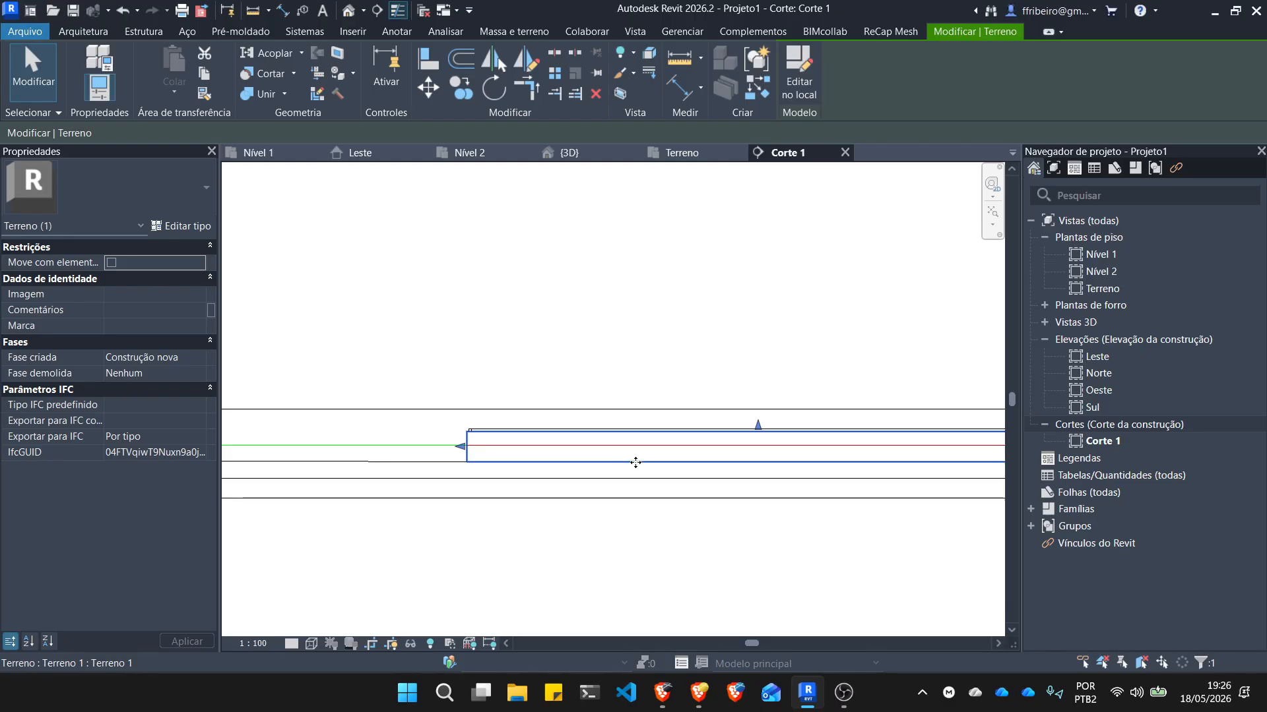
scroll(791, 518, up, 4)
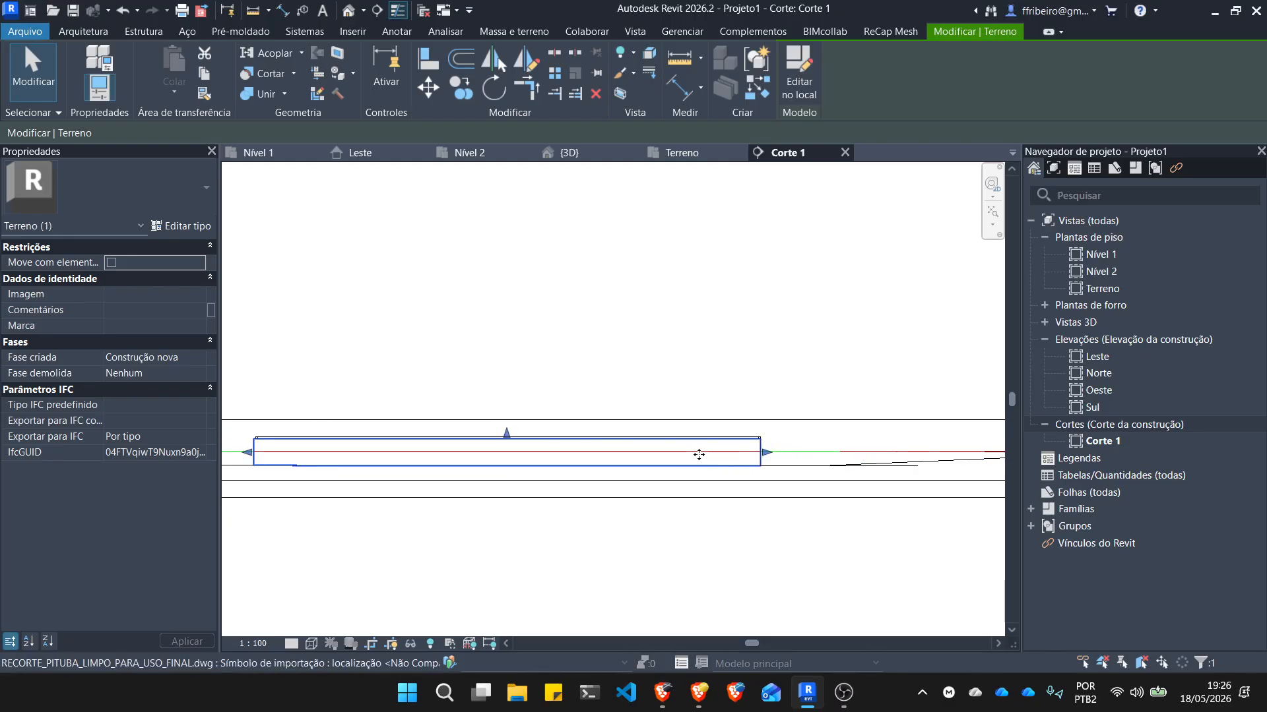
scroll(548, 481, up, 2)
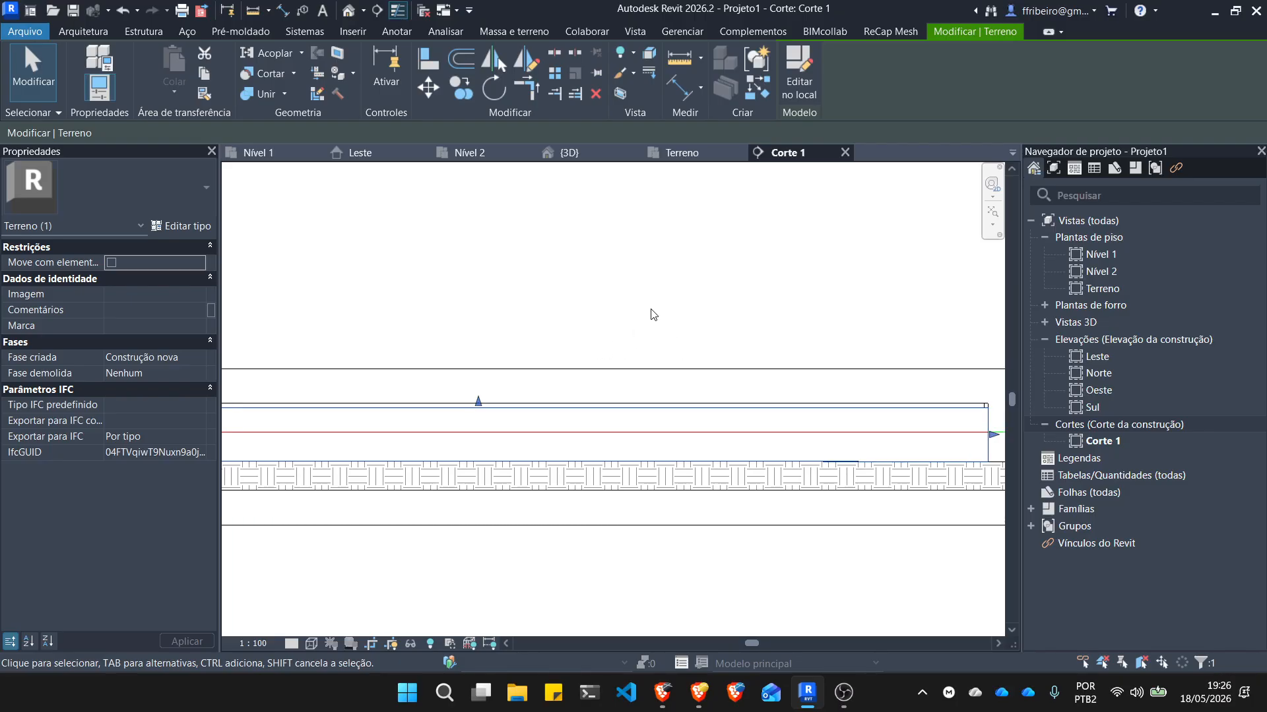
click(179, 225)
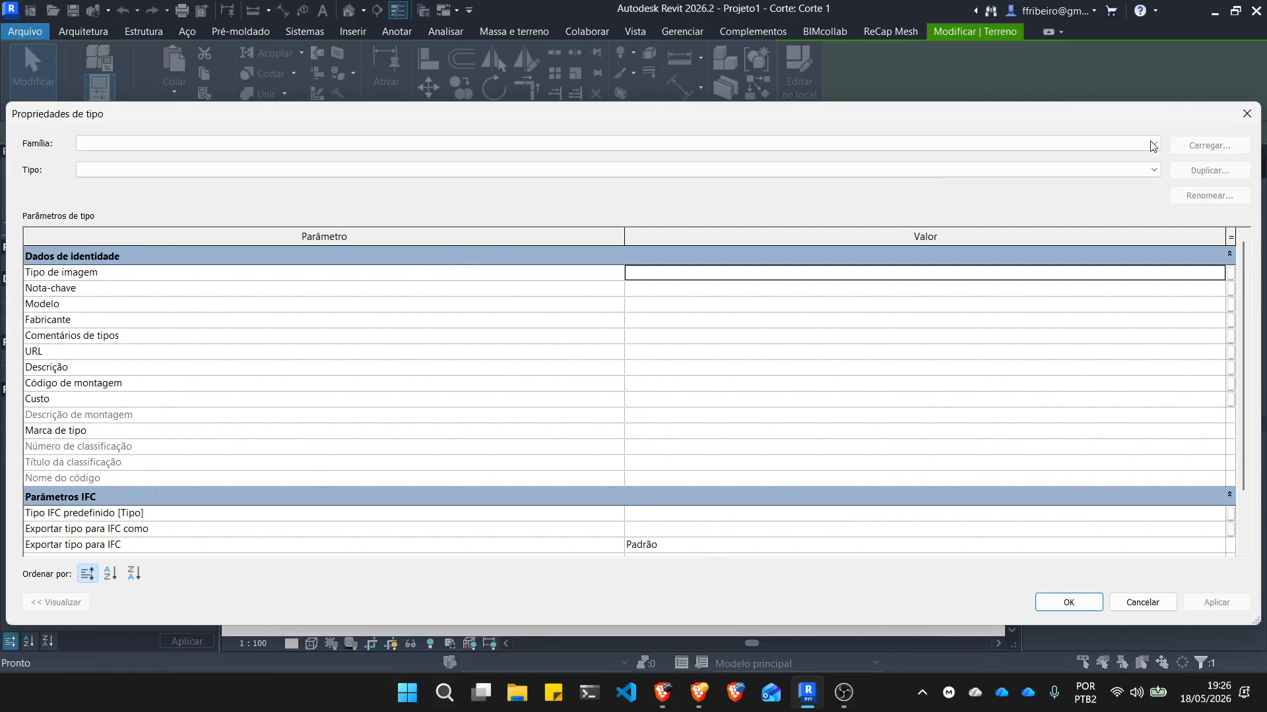
click(1247, 113)
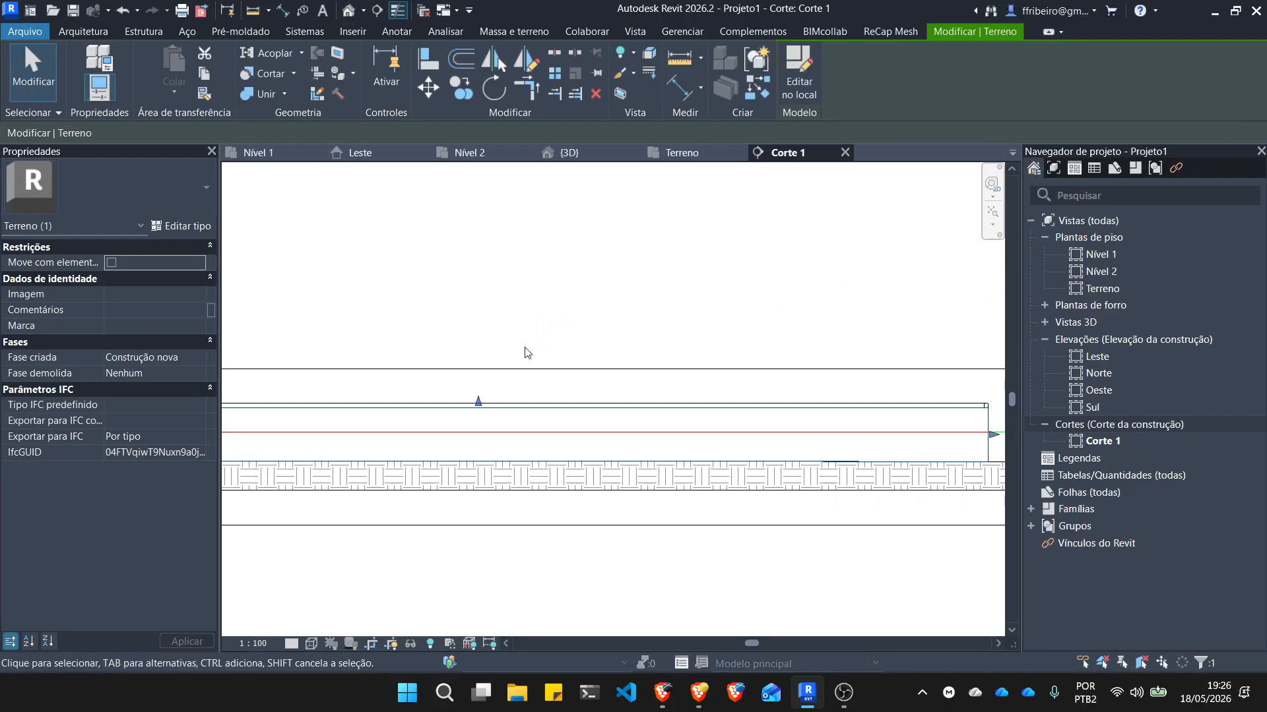
scroll(404, 416, down, 2)
scroll(404, 417, up, 2)
click(460, 418)
scroll(481, 417, up, 2)
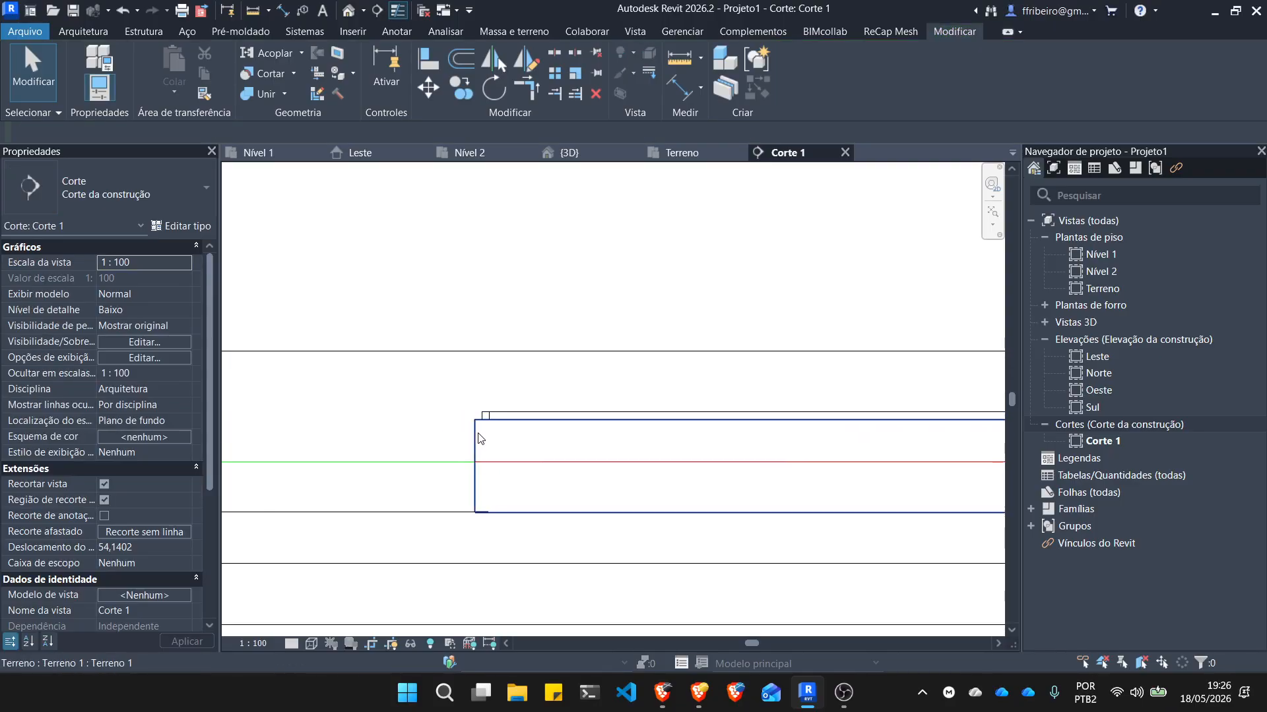
Open the Terreno model for in-place editing and assign the Terra material to its extrusion.
click(480, 433)
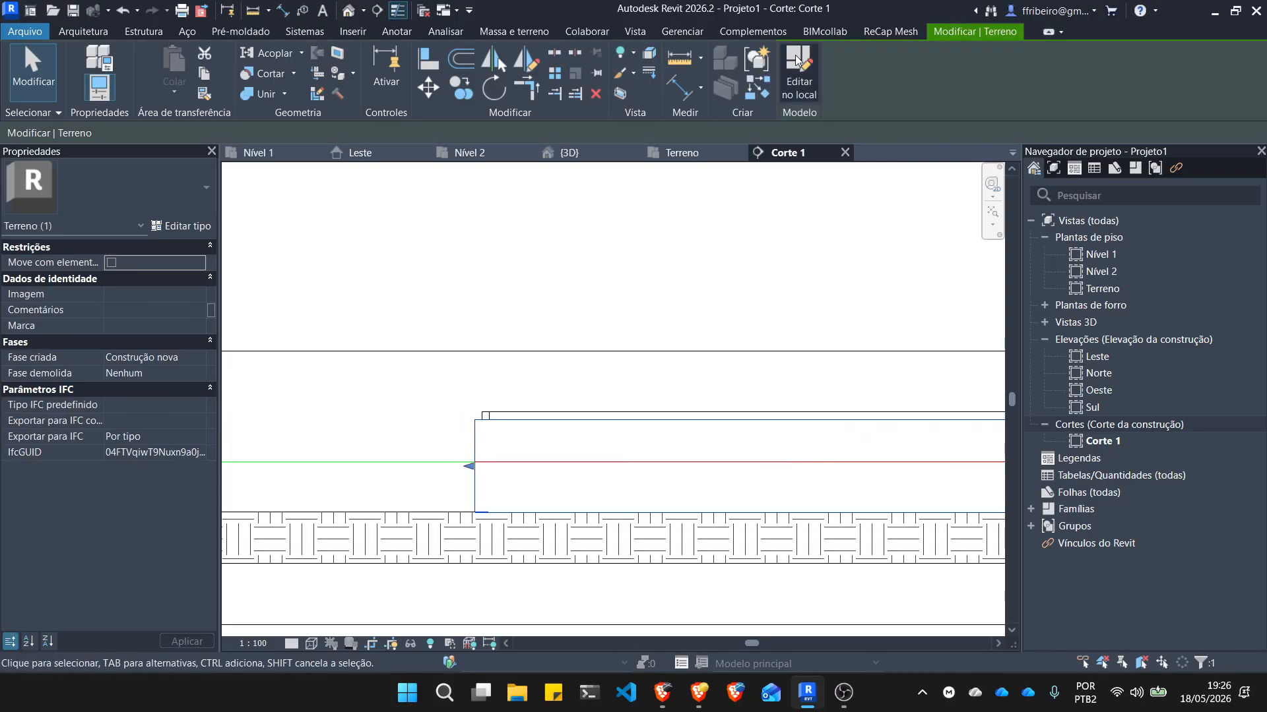
click(796, 63)
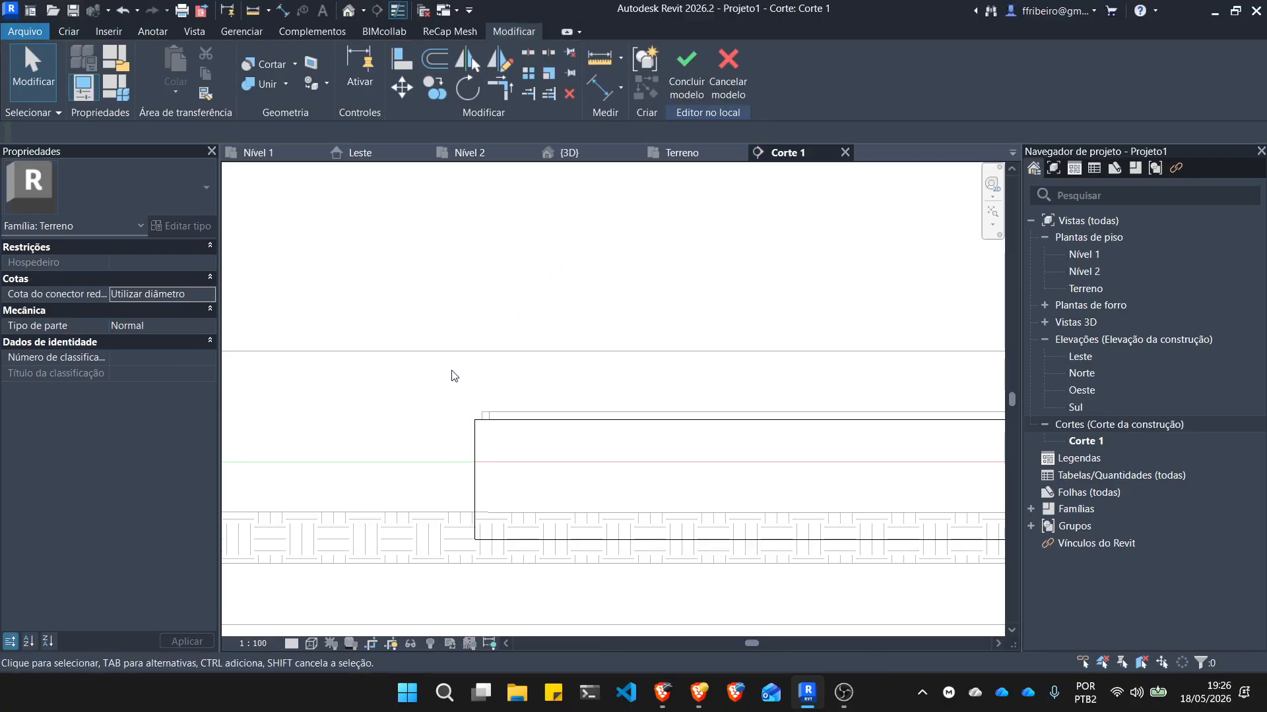
click(475, 446)
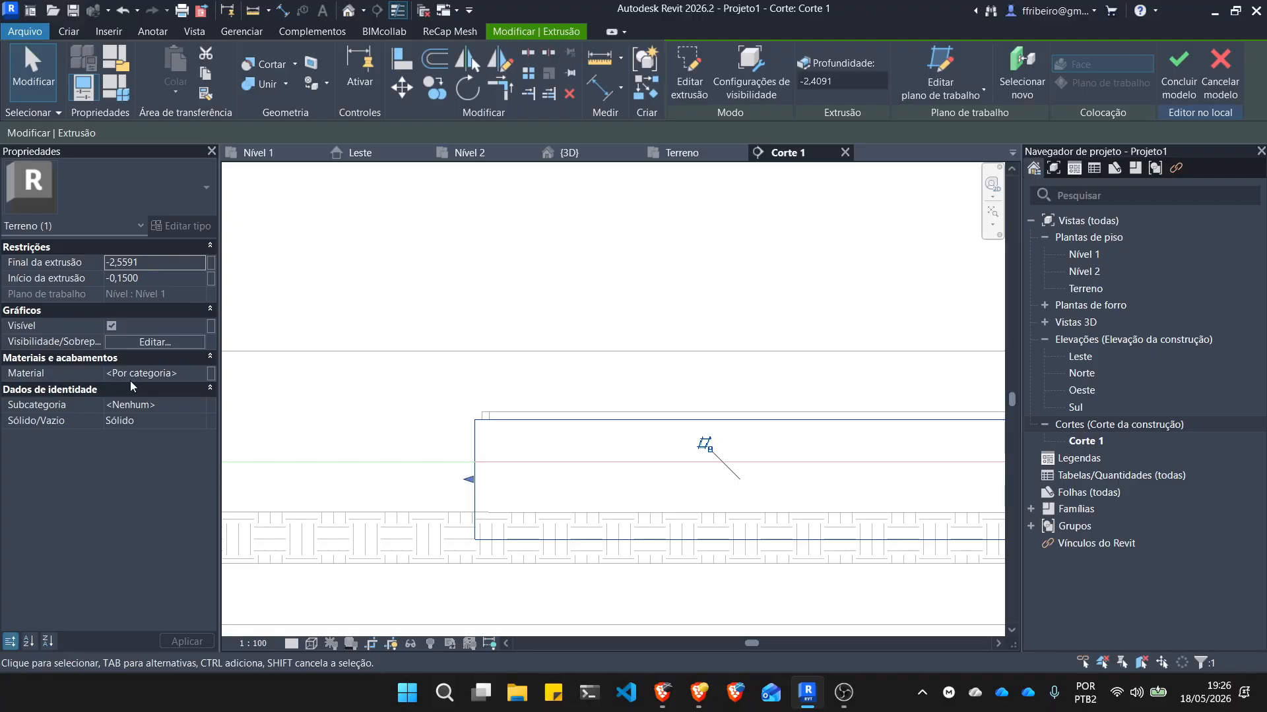
click(145, 373)
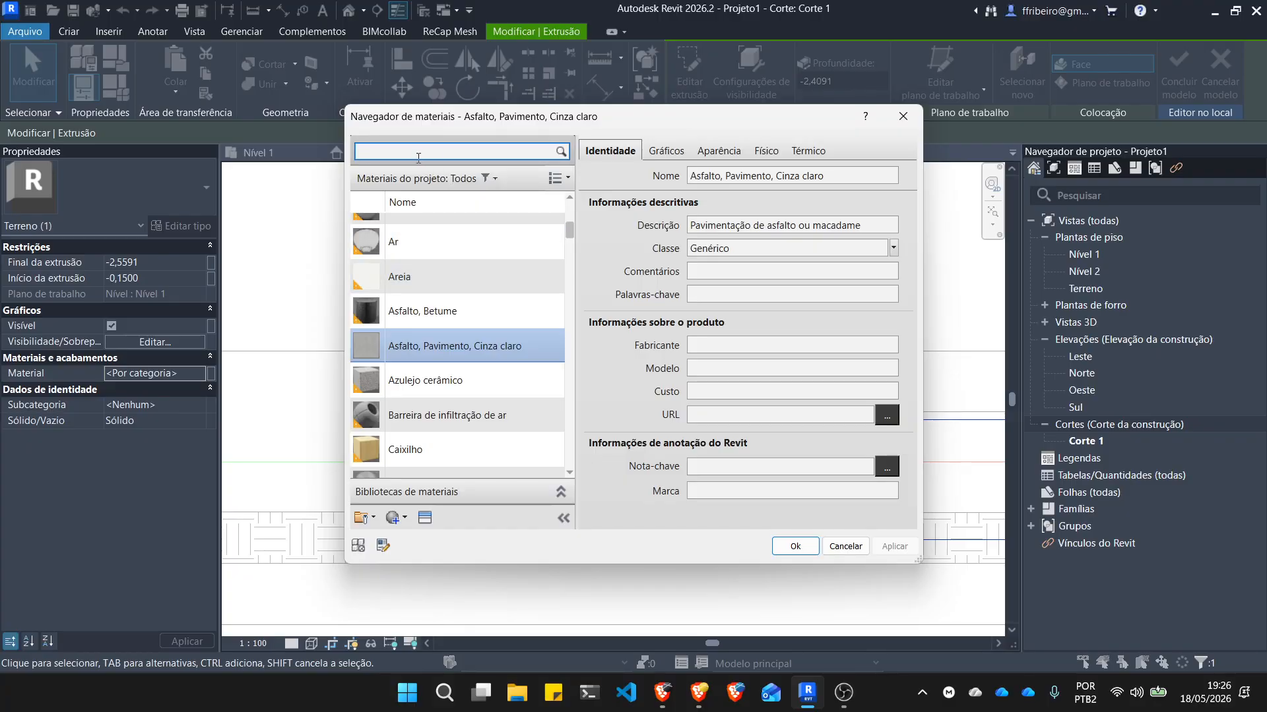
text(terra)
key(BackSpace)
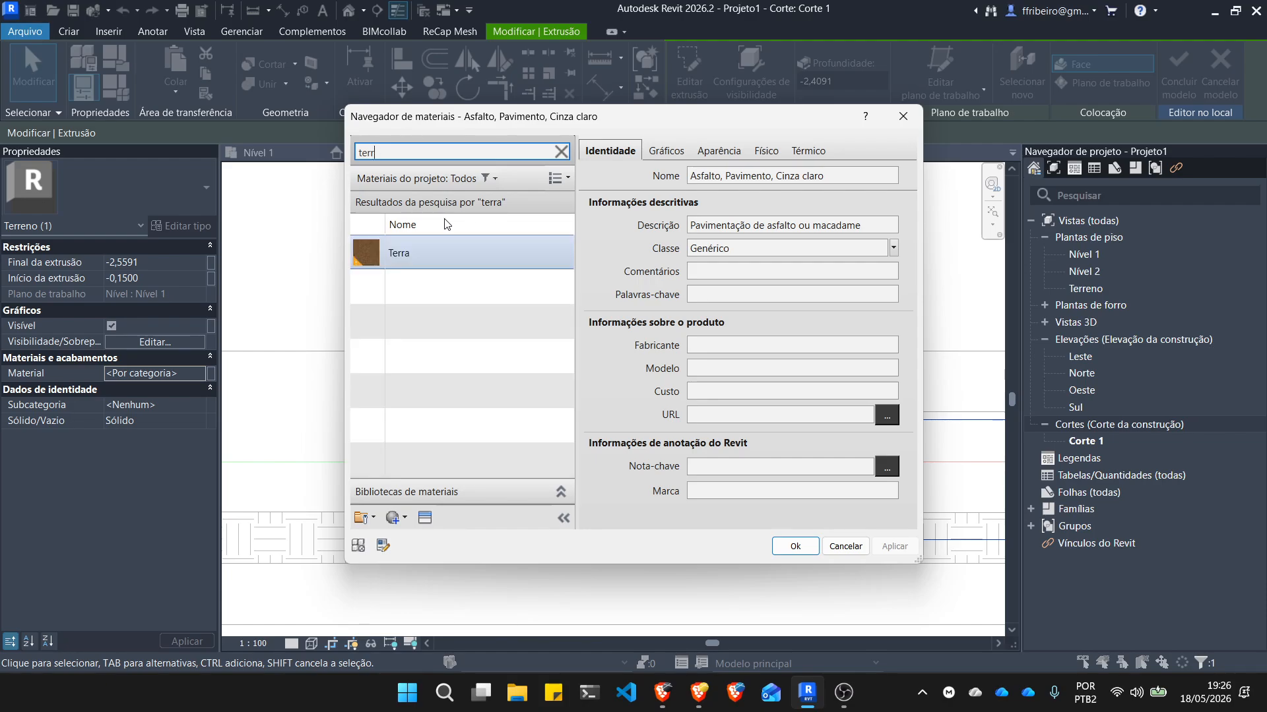
click(421, 363)
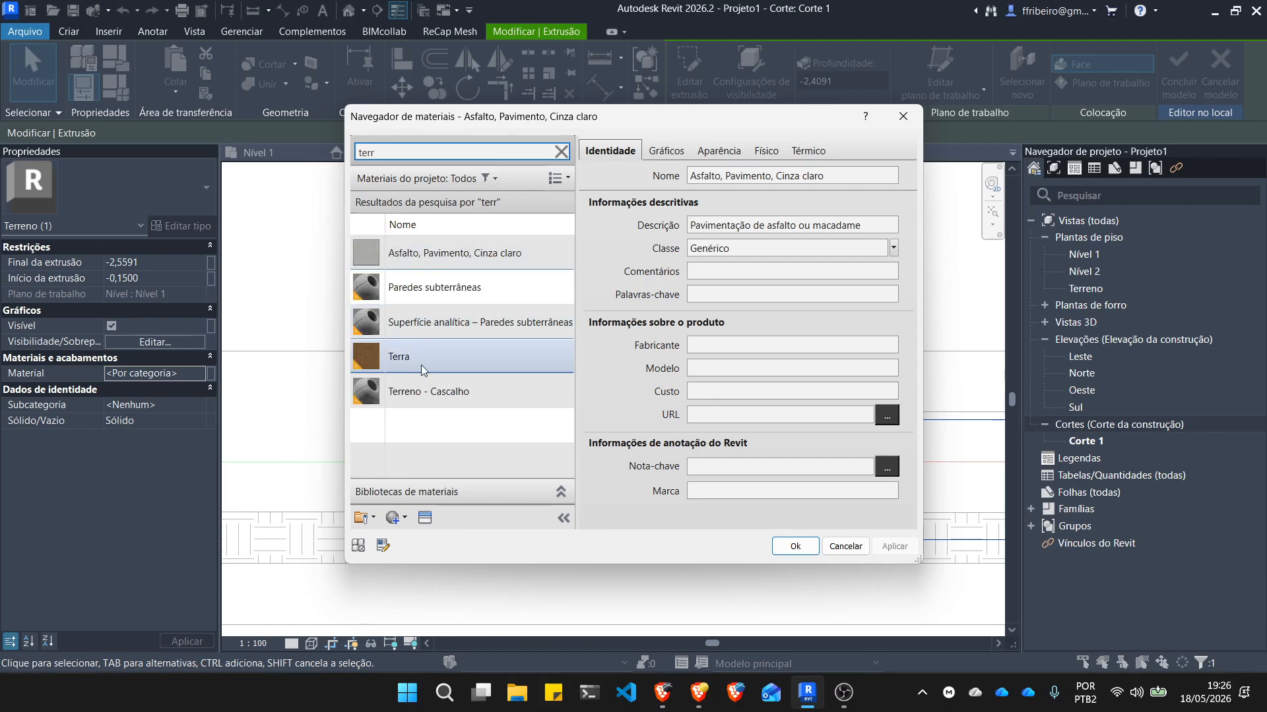
click(795, 547)
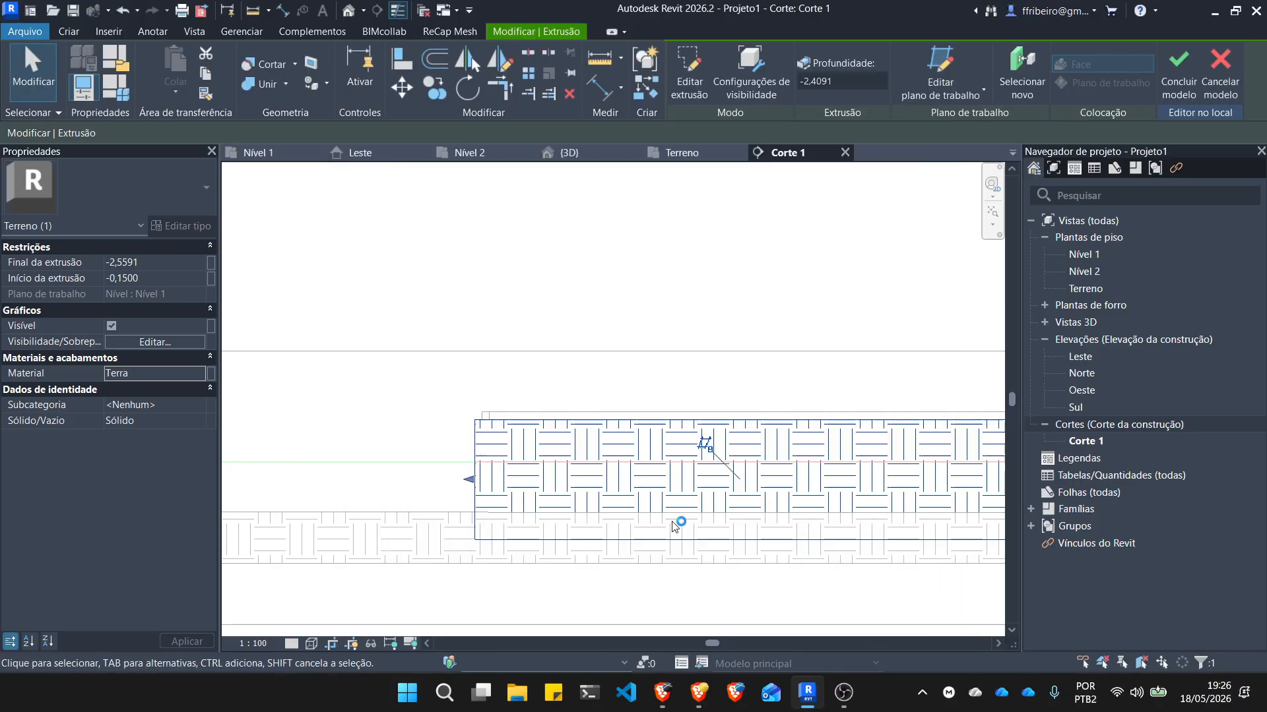
Finish the in-place Terreno model and check its material pattern against the toposolid in the section.
click(581, 275)
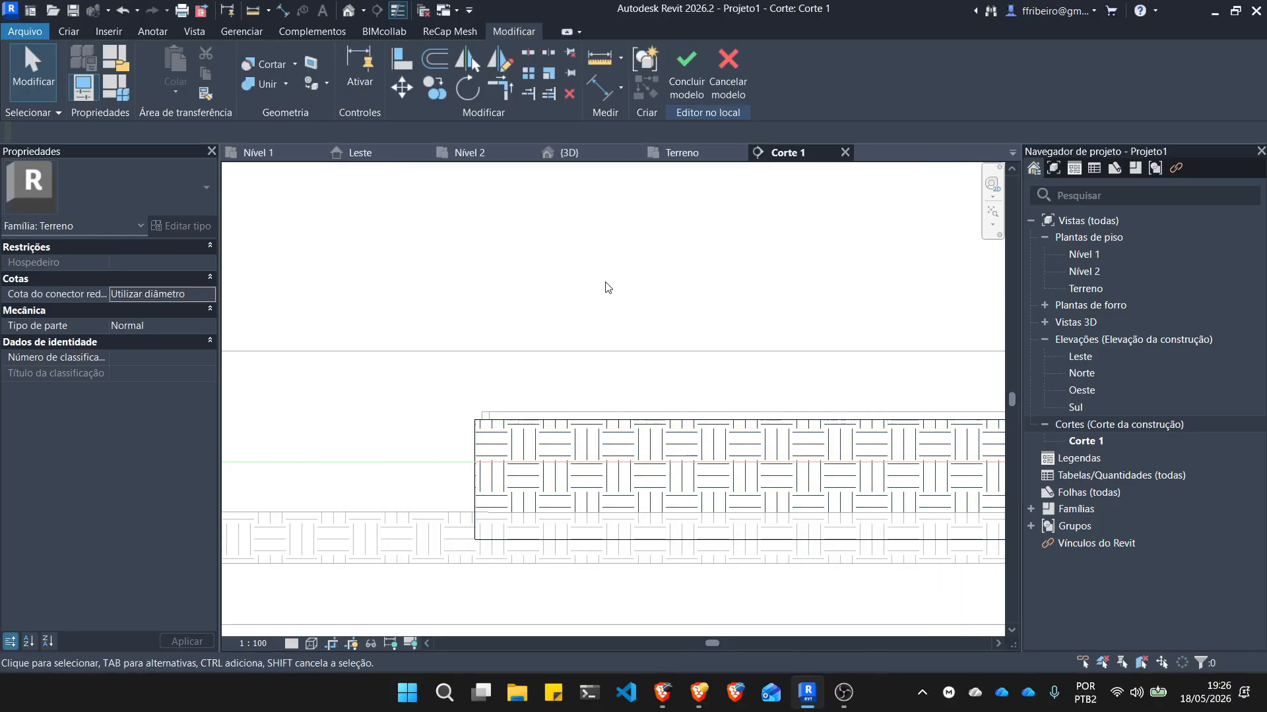
click(685, 68)
click(475, 460)
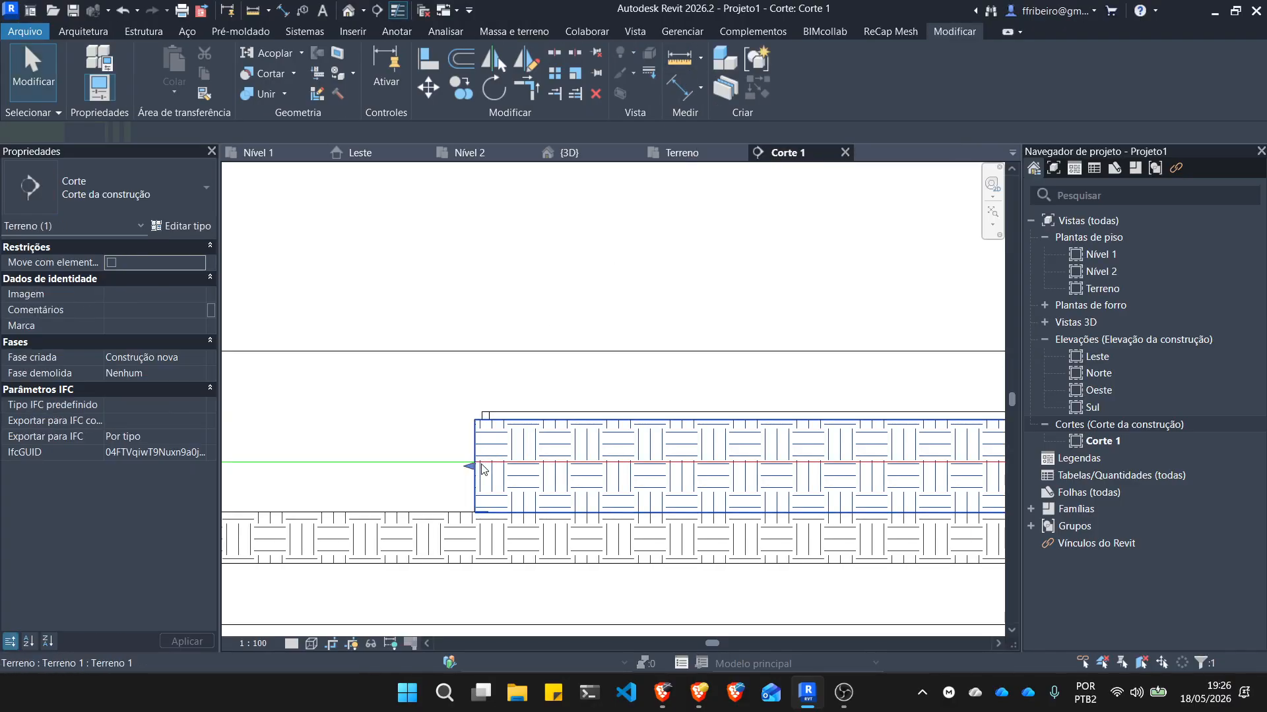
click(424, 389)
scroll(436, 422, down, 3)
scroll(887, 440, up, 4)
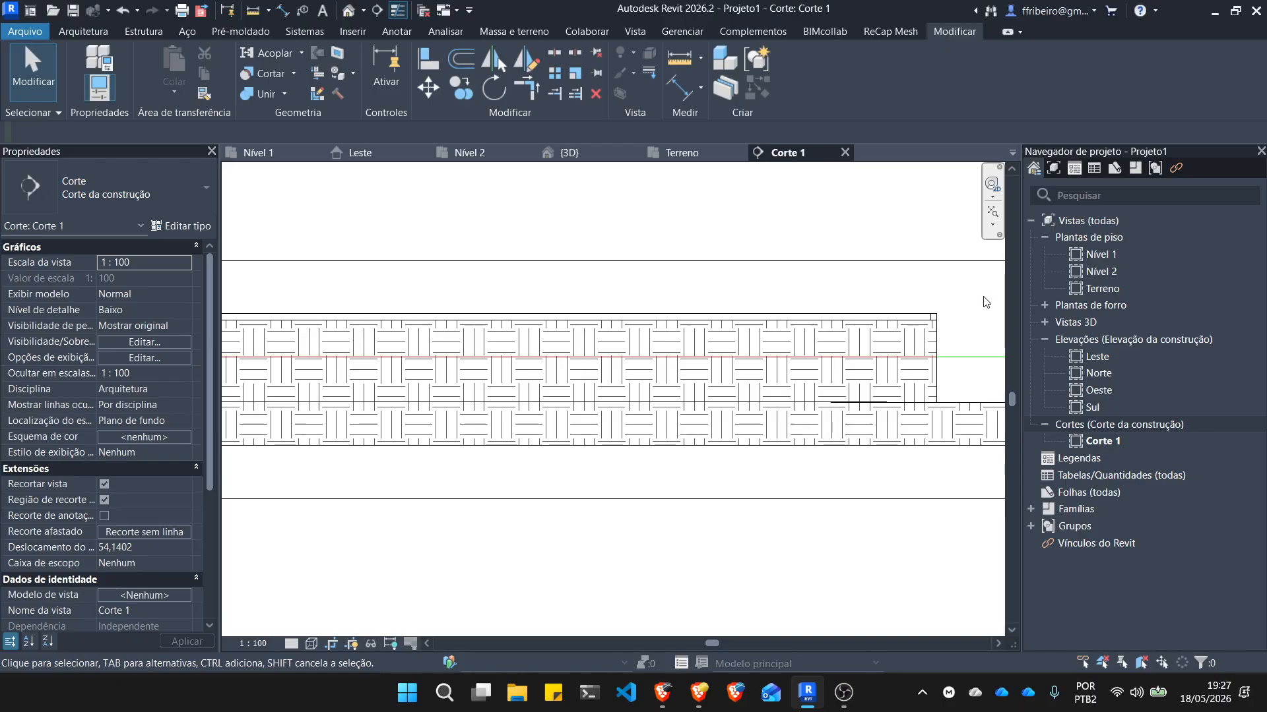
scroll(765, 175, down, 2)
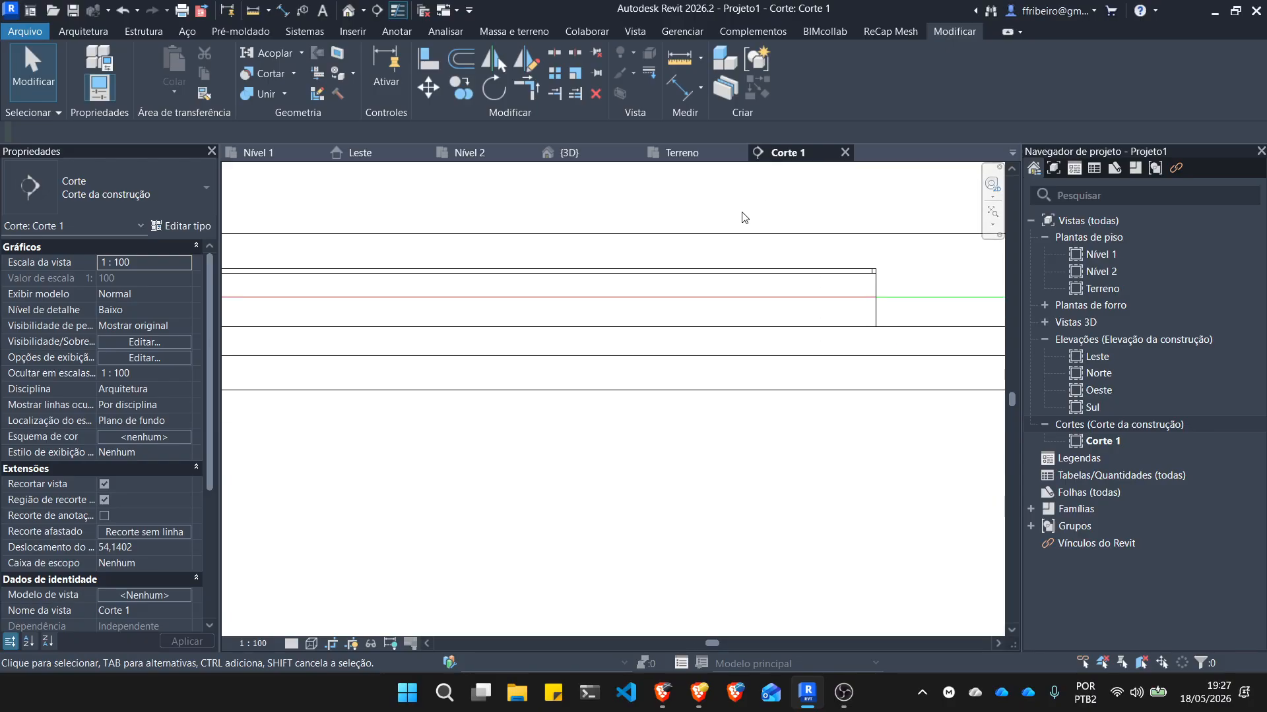
Switch to the {3D} view and frame the toposolid.
click(571, 152)
scroll(594, 343, down, 5)
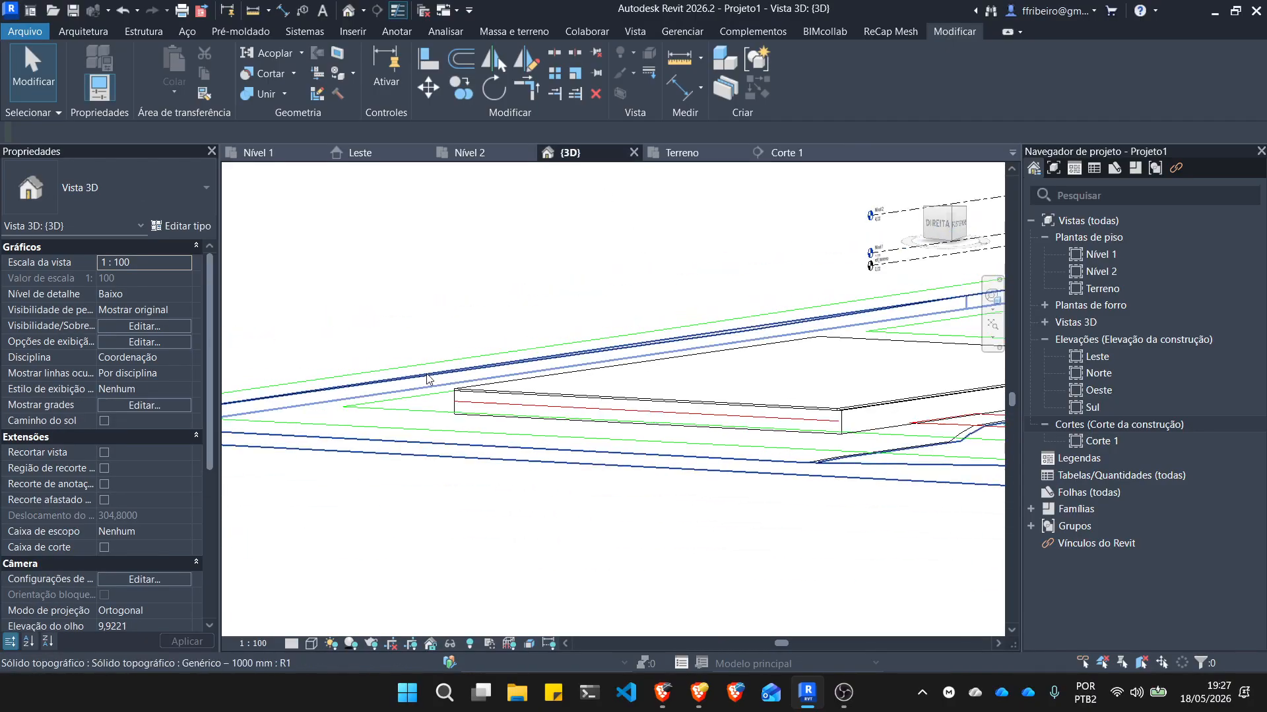
scroll(683, 458, up, 1)
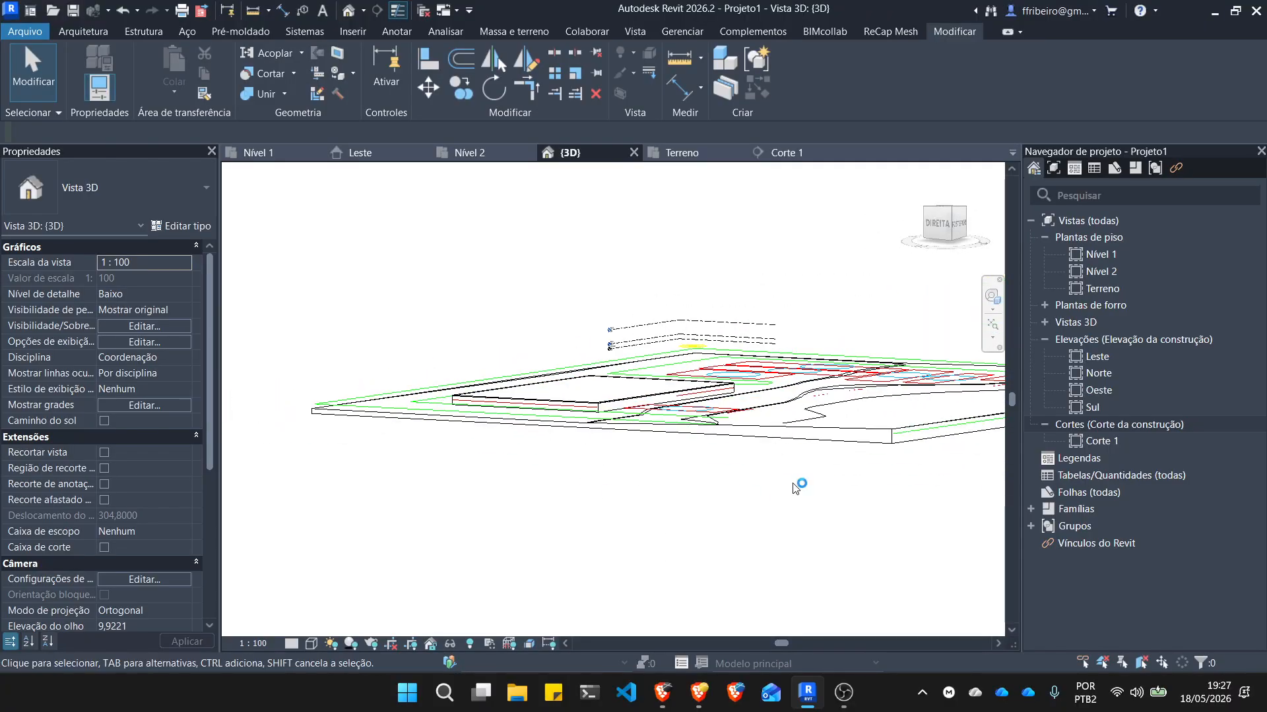
scroll(884, 459, up, 3)
scroll(886, 461, up, 1)
Hide the toposolid element in the 3D view.
click(881, 402)
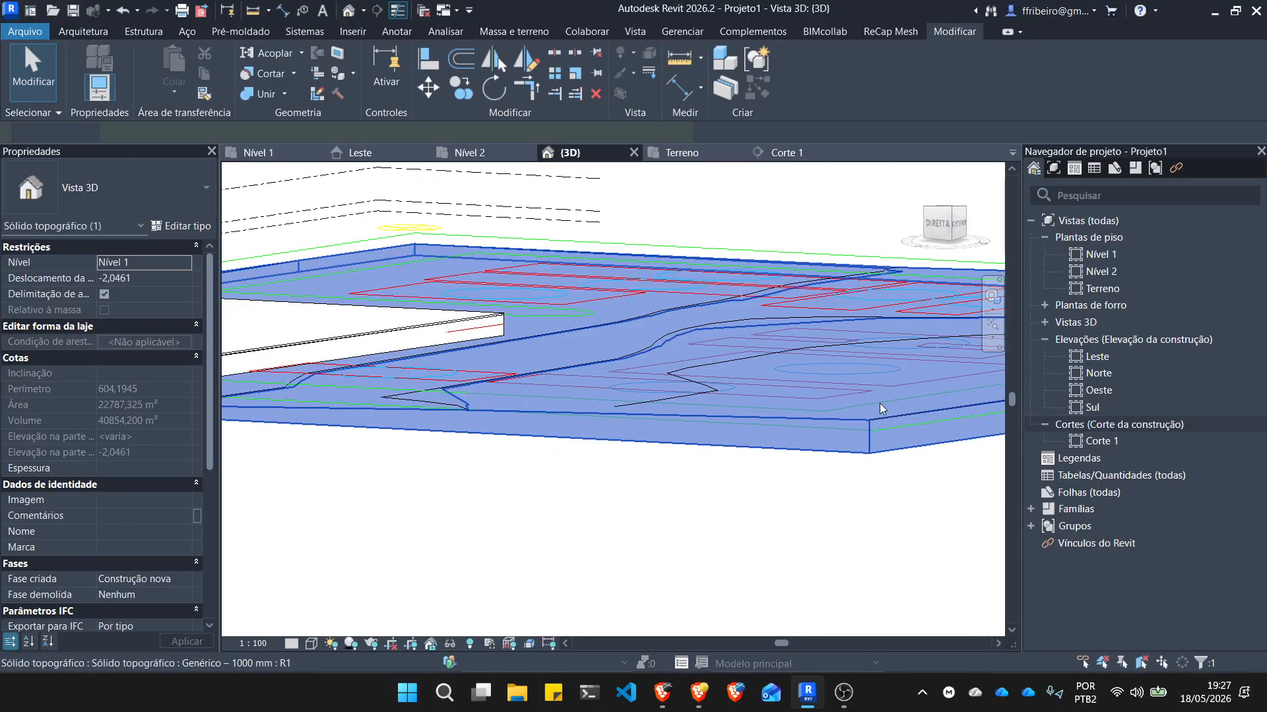
right_click(698, 440)
mouse_move(952, 311)
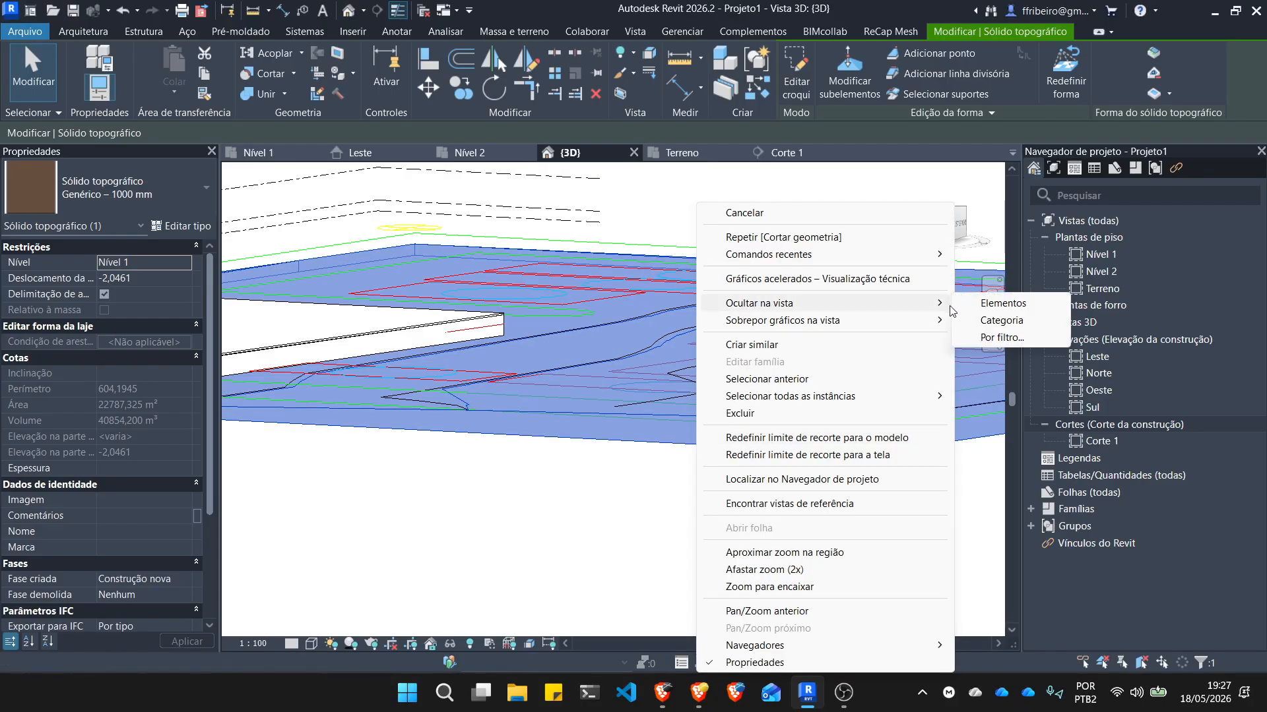
click(1003, 303)
scroll(669, 359, down, 2)
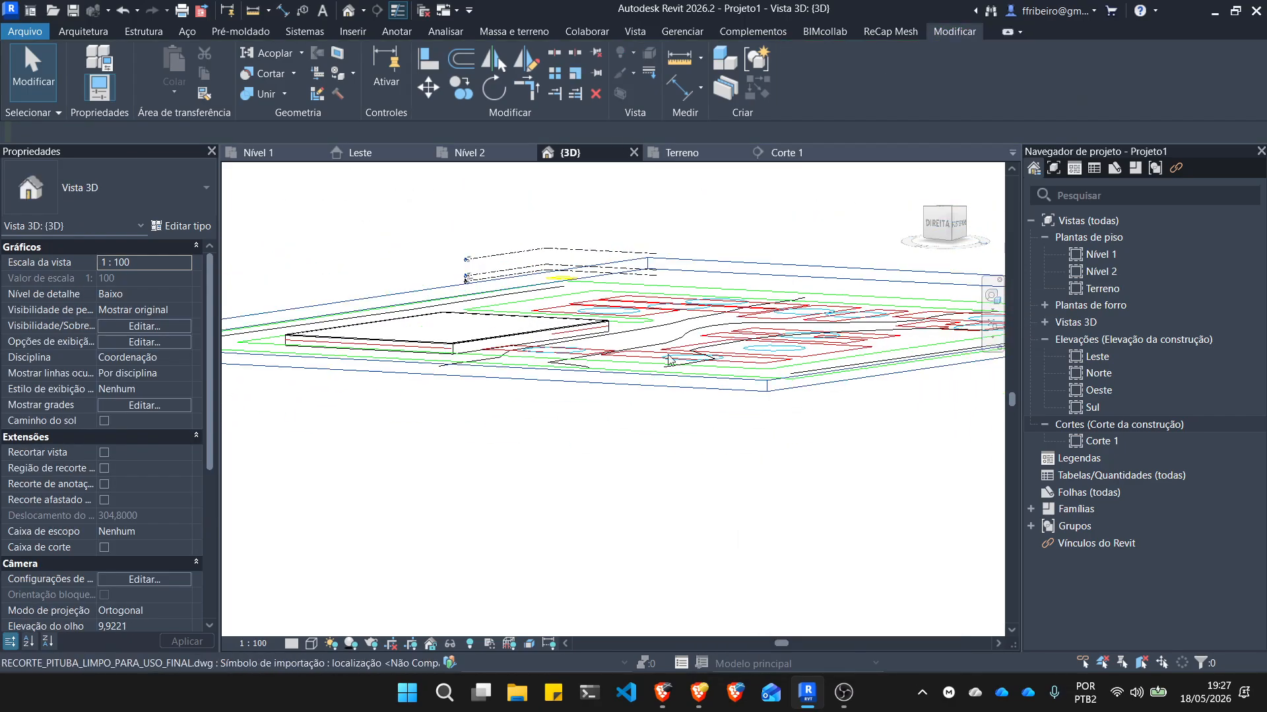
scroll(733, 323, up, 2)
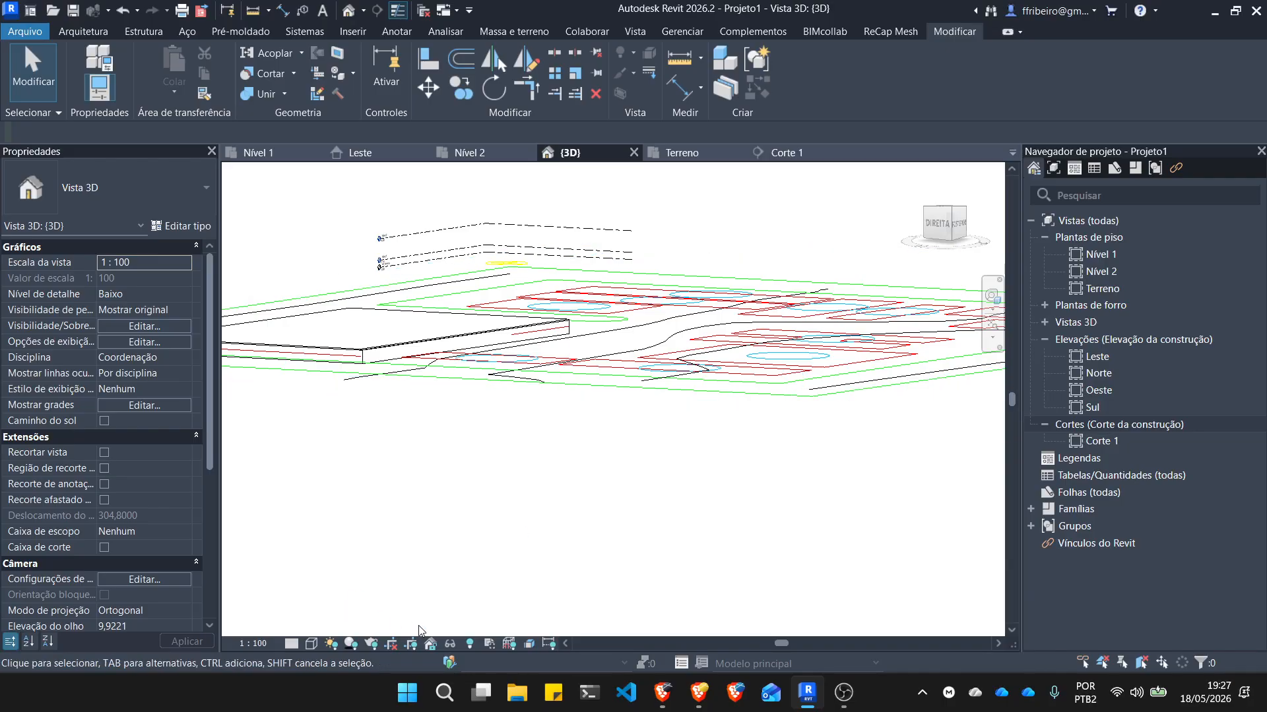
Reveal the hidden elements, restore the toposolid's display in the 3D view, and leave the reveal mode.
click(470, 644)
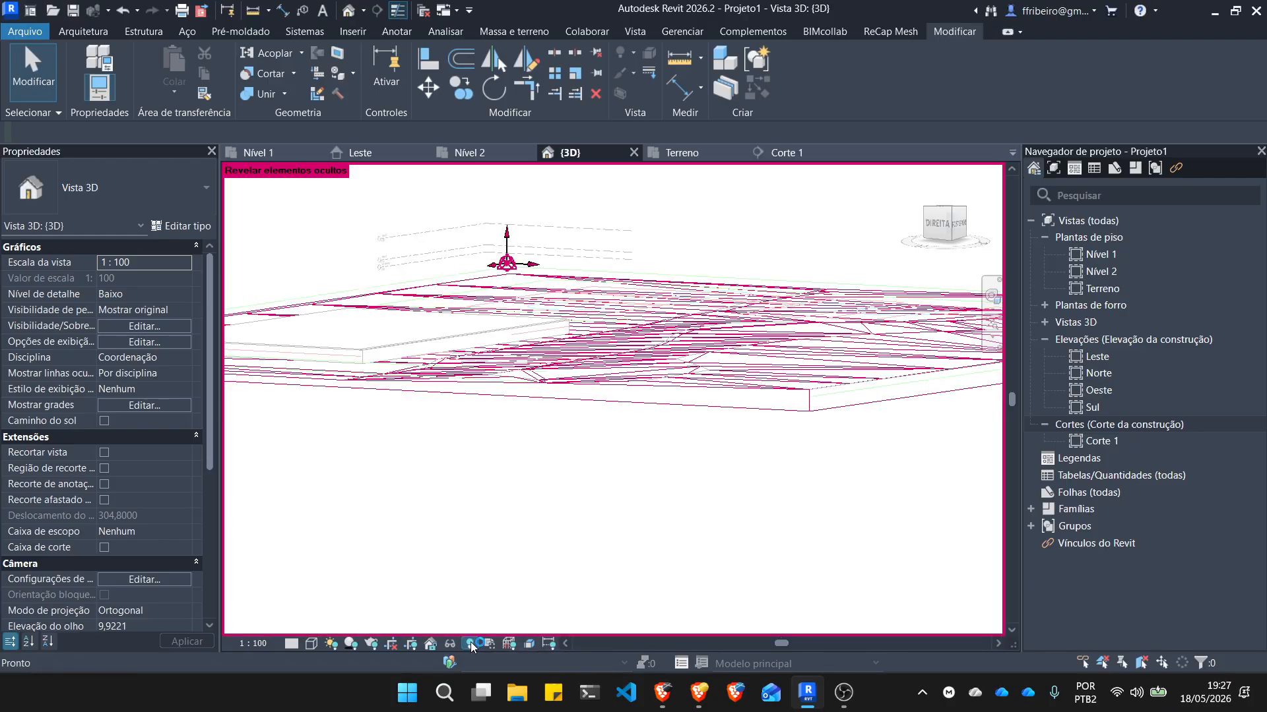
click(744, 394)
shift+middle_drag(564, 339, 644, 351)
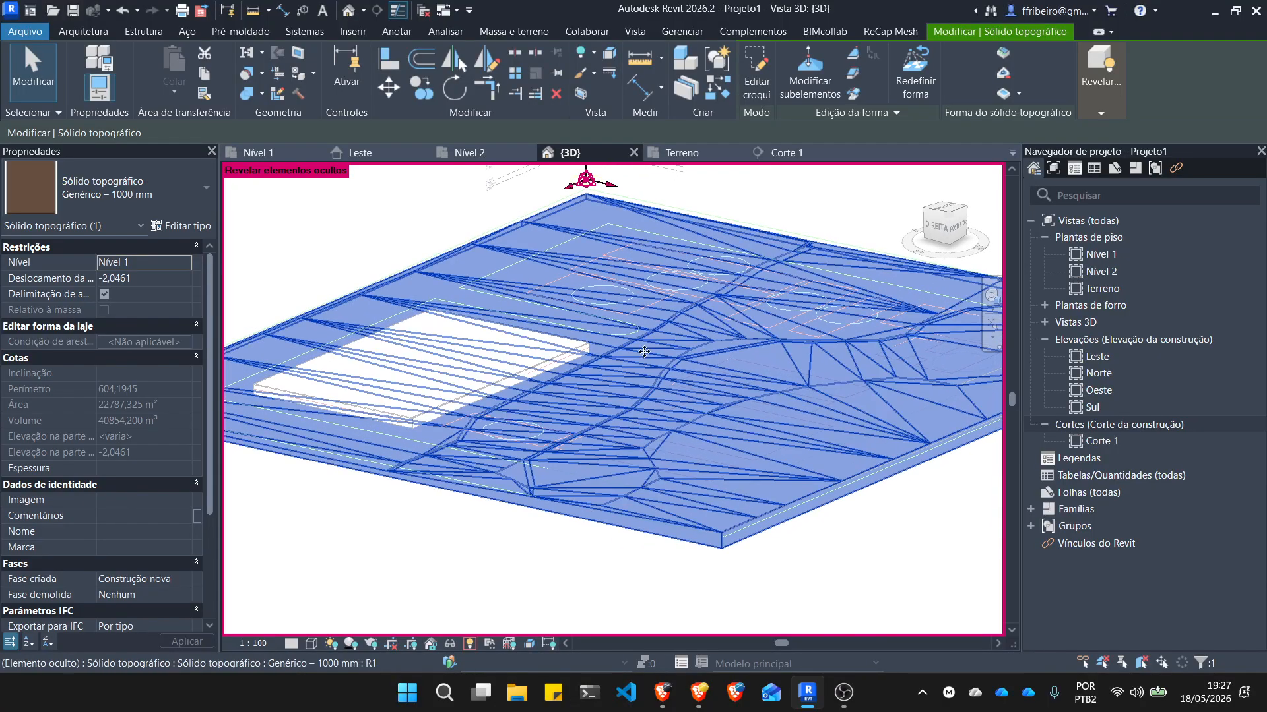
right_click(654, 422)
mouse_move(779, 307)
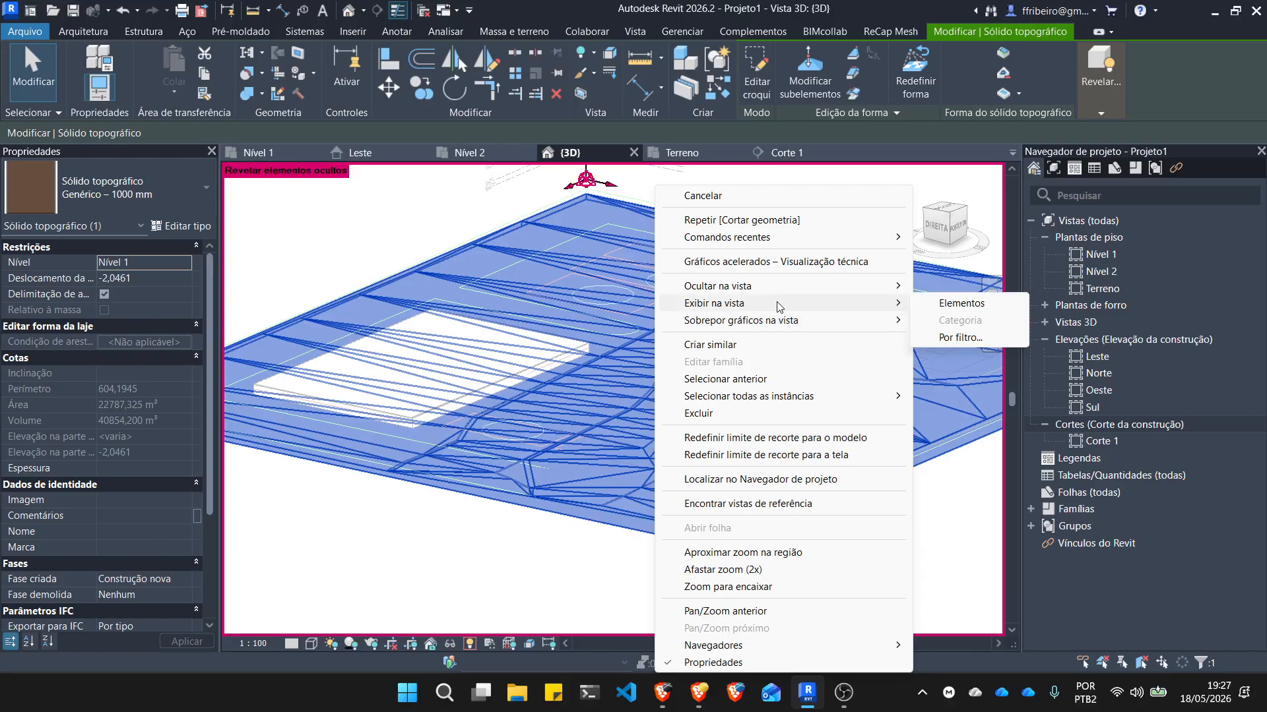
click(961, 303)
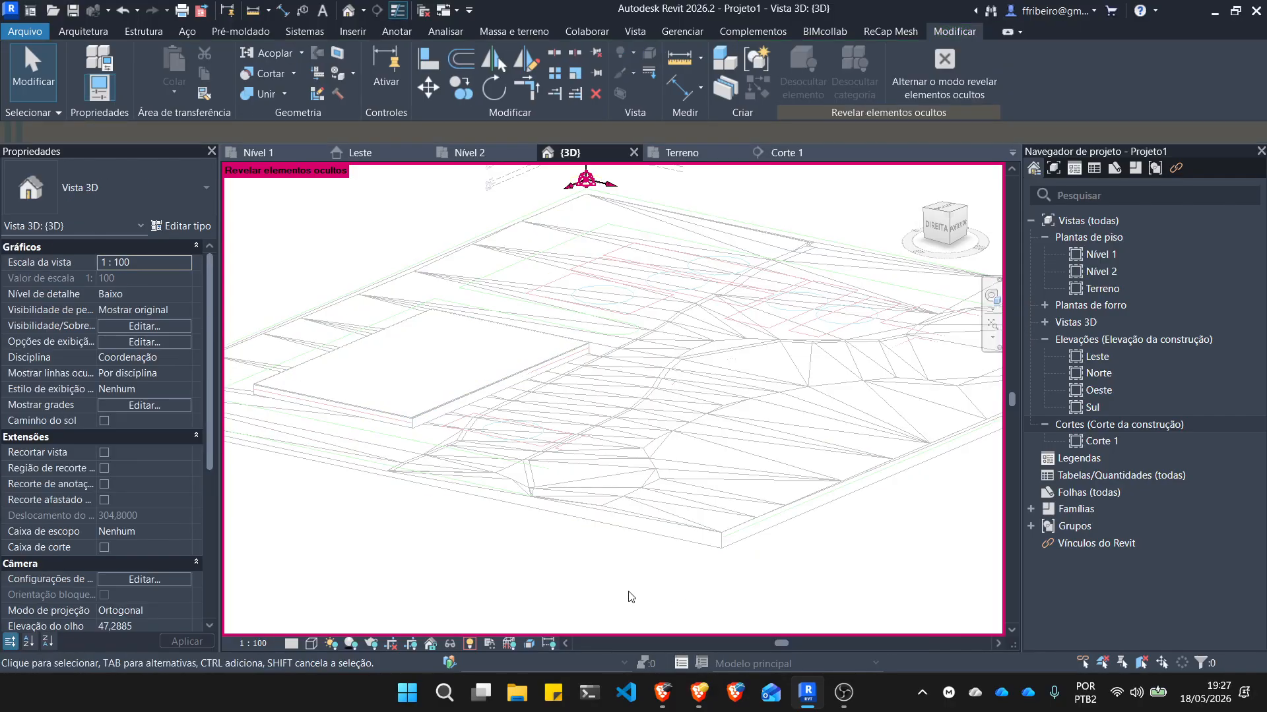
click(469, 643)
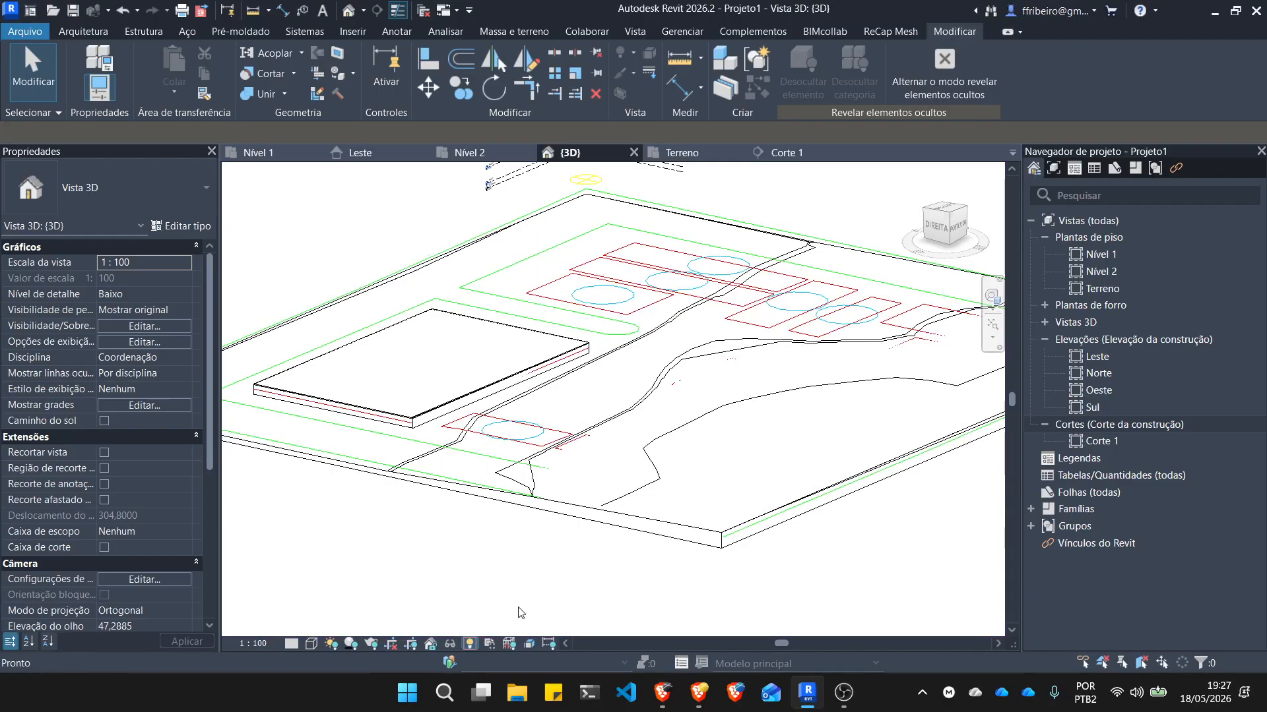
scroll(653, 538, down, 3)
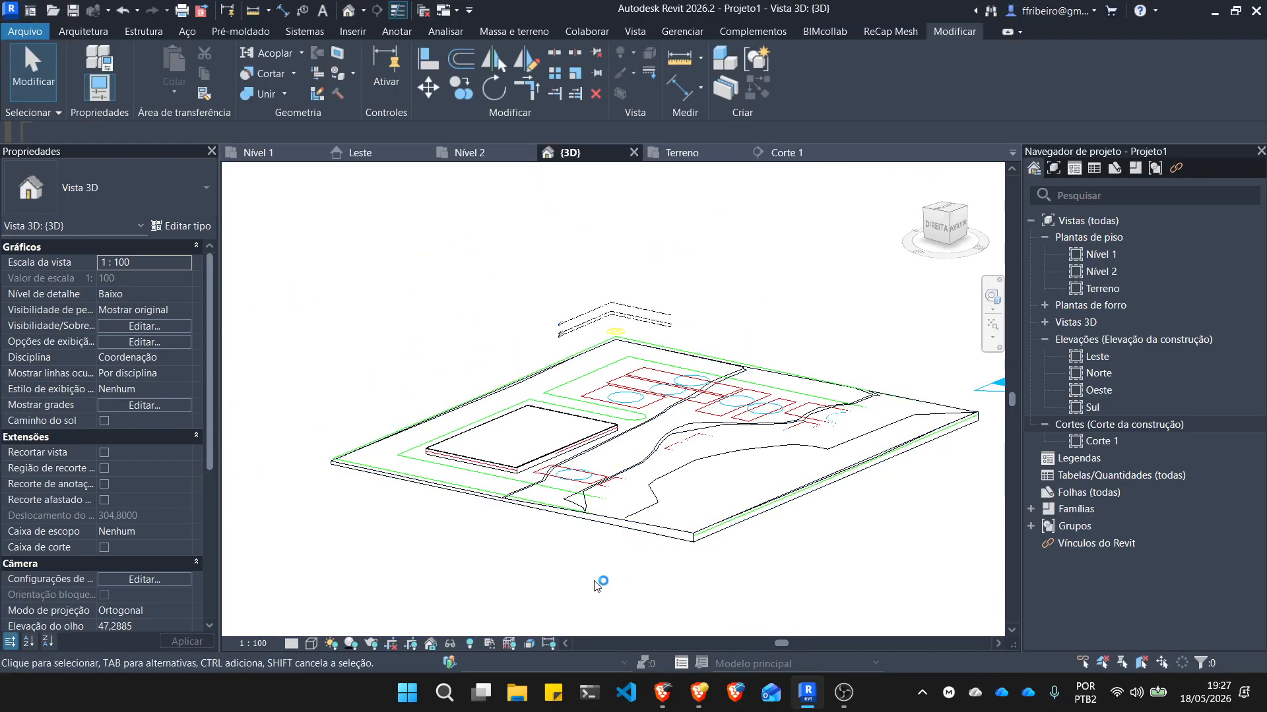
click(450, 644)
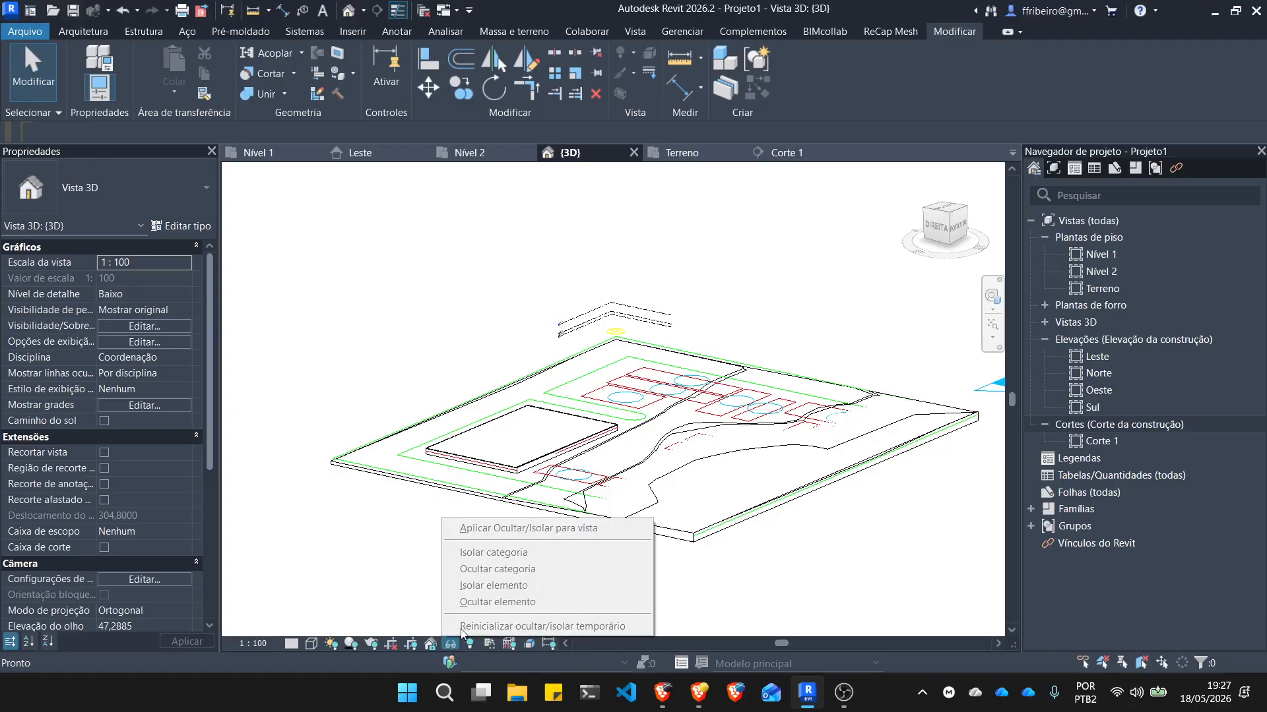
click(401, 562)
click(603, 526)
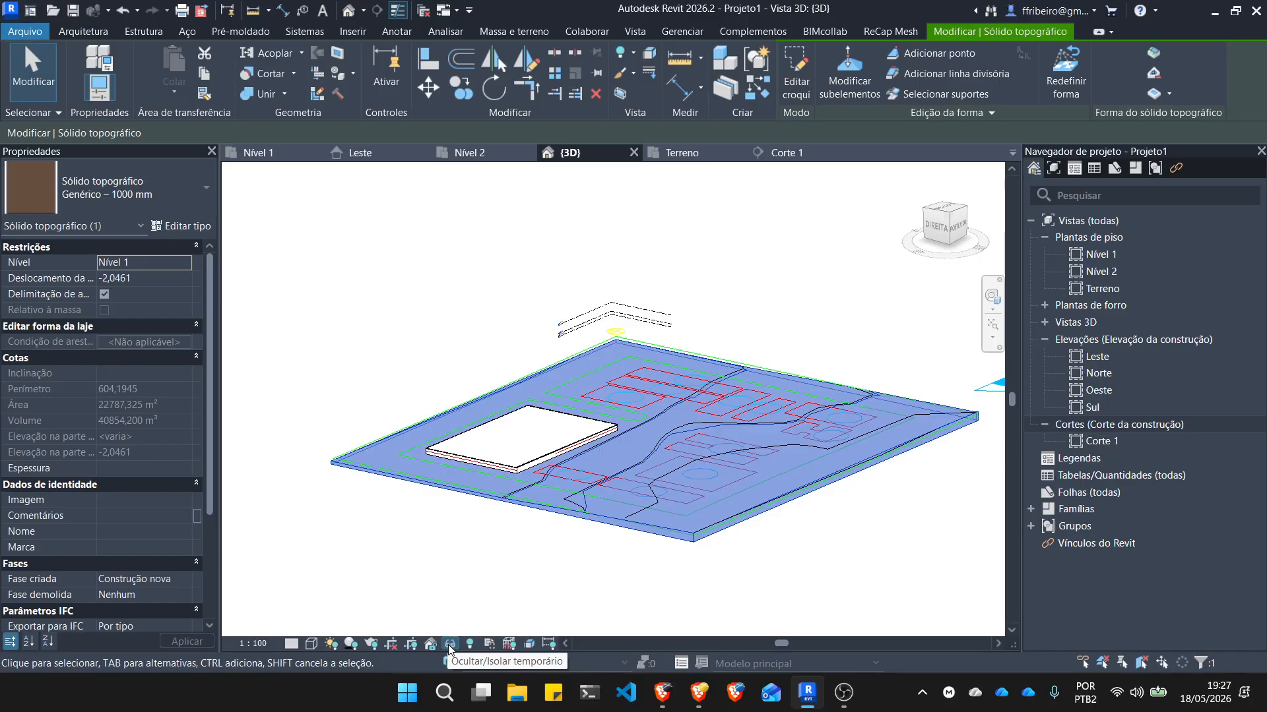
key(Escape)
click(451, 646)
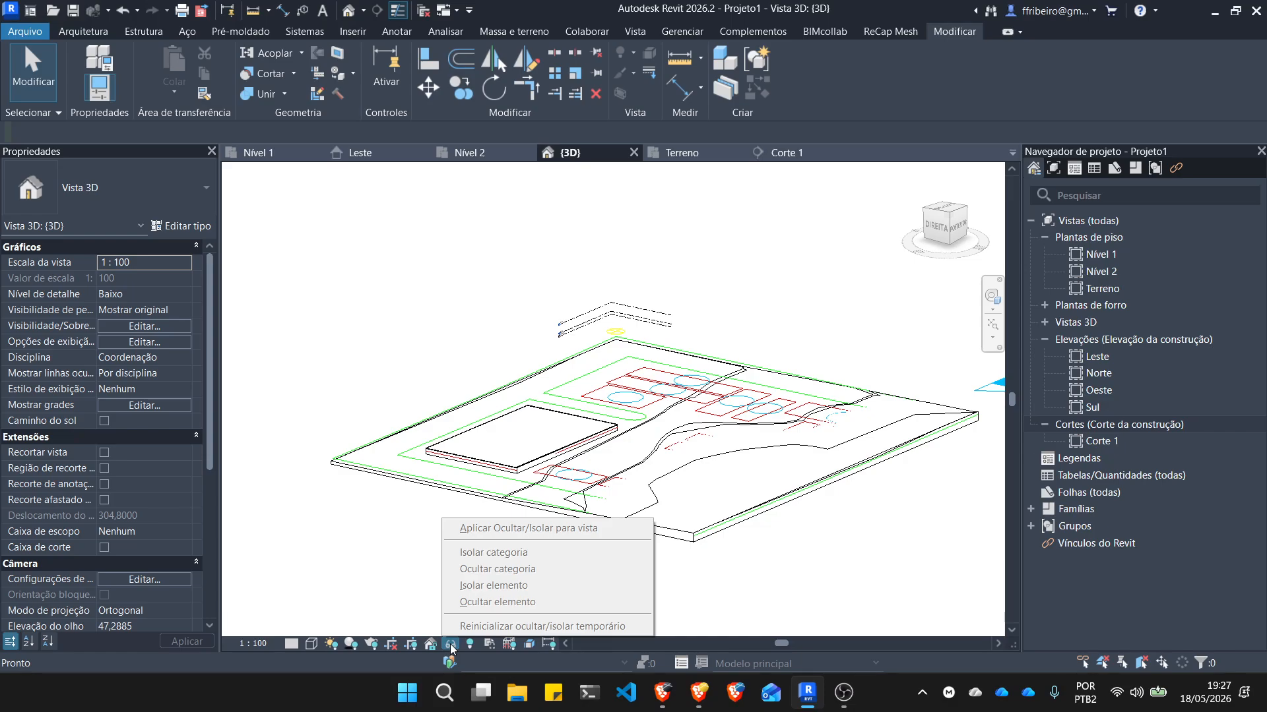
key(Escape)
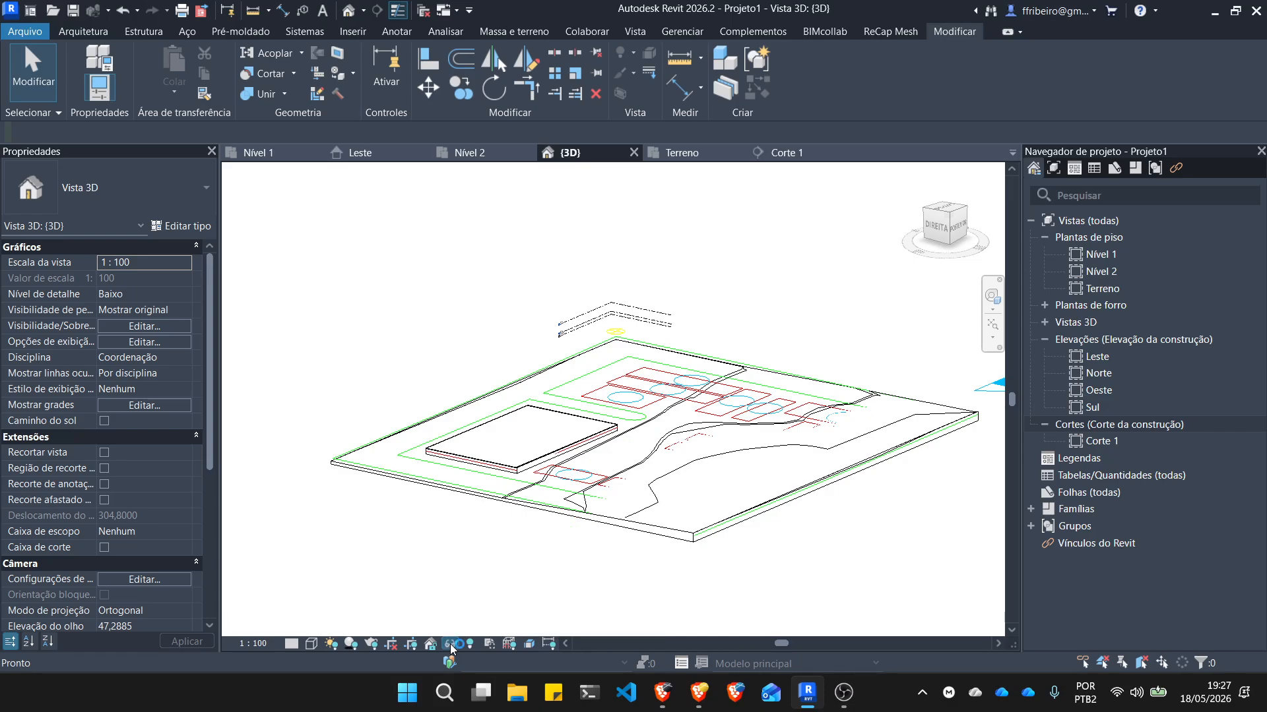
Temporarily isolate the toposolid element in the 3D view, and reset the temporary hide/isolate mode.
click(558, 521)
click(452, 644)
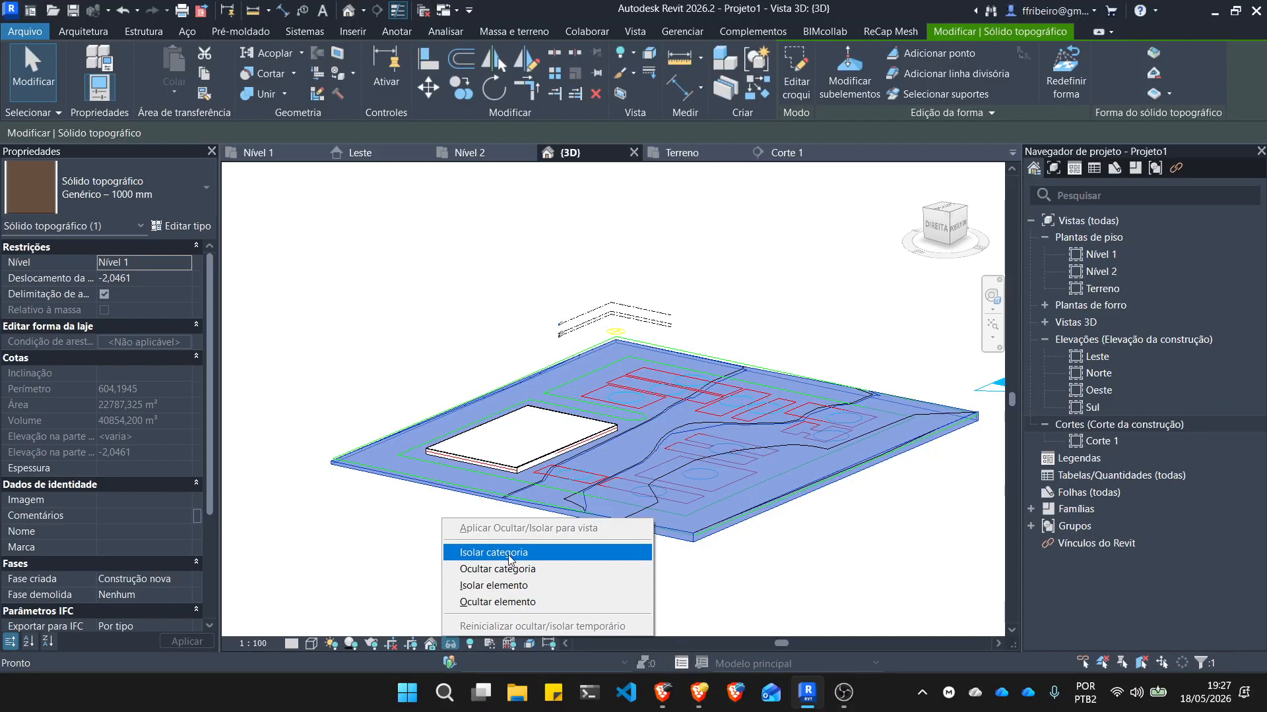
click(501, 587)
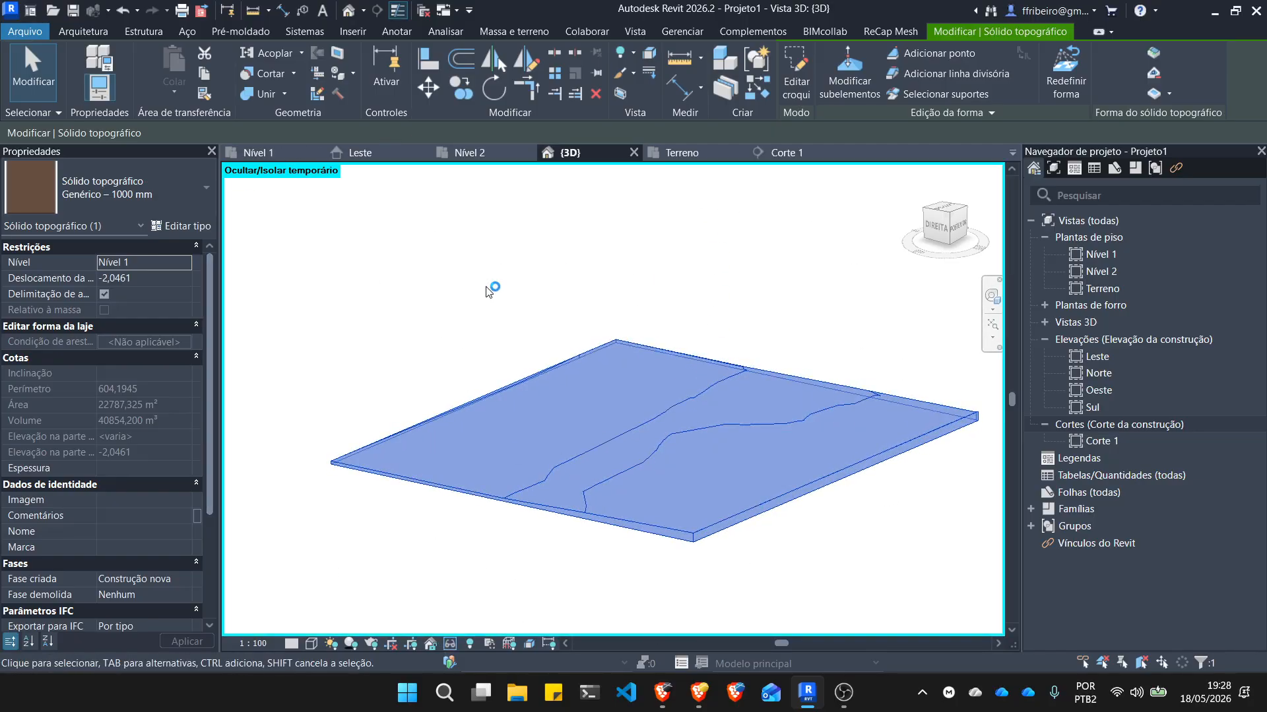
click(450, 643)
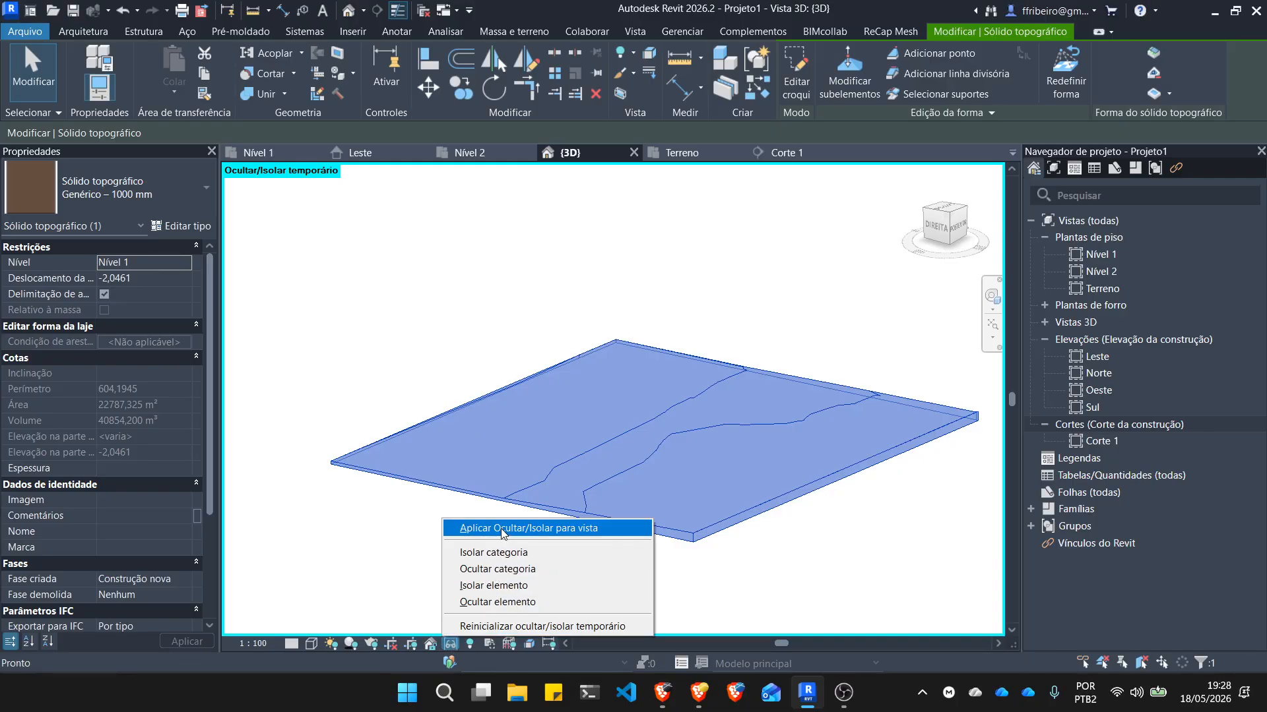
click(536, 627)
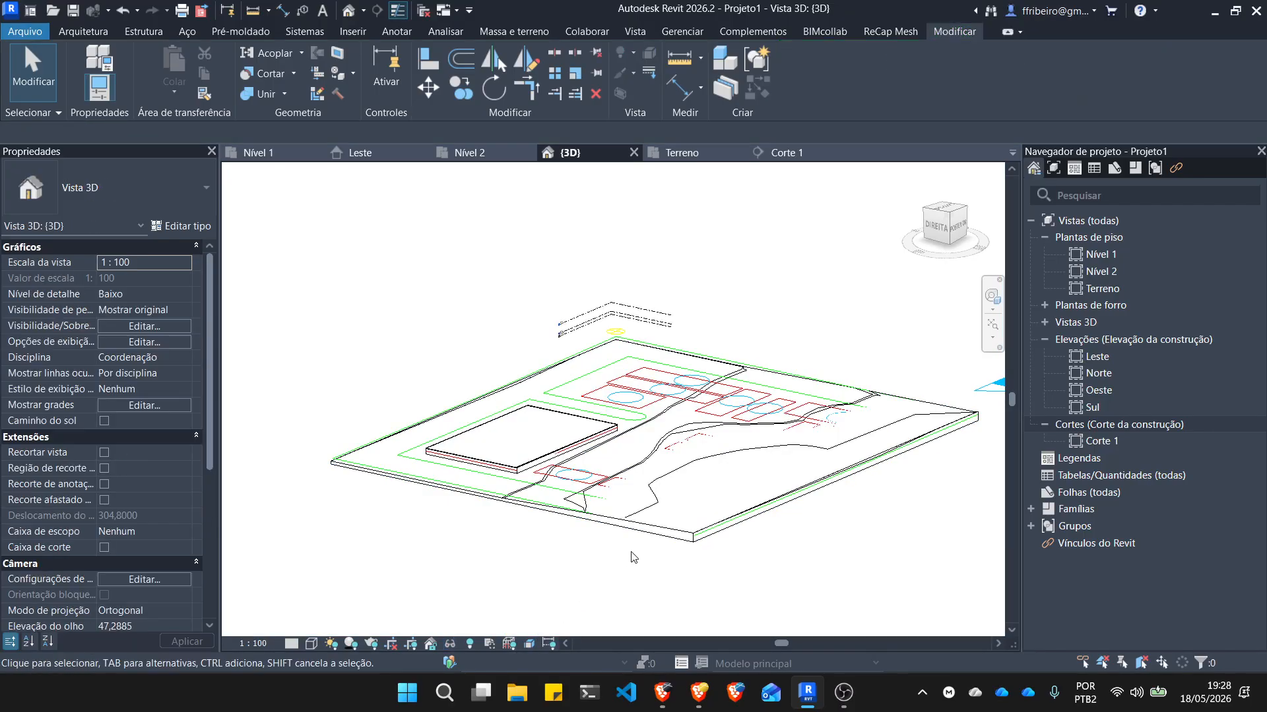
Temporarily hide the toposolid element in the 3D view, and reset the temporary hide/isolate mode.
click(673, 542)
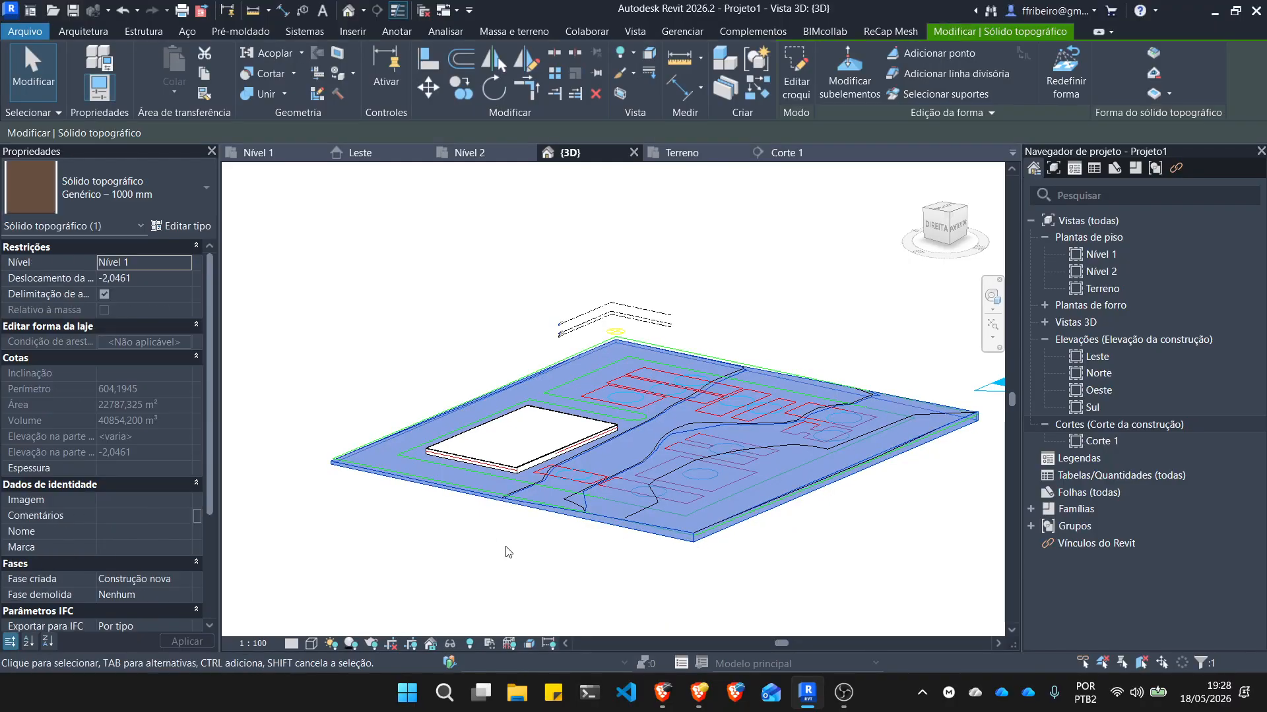
click(450, 644)
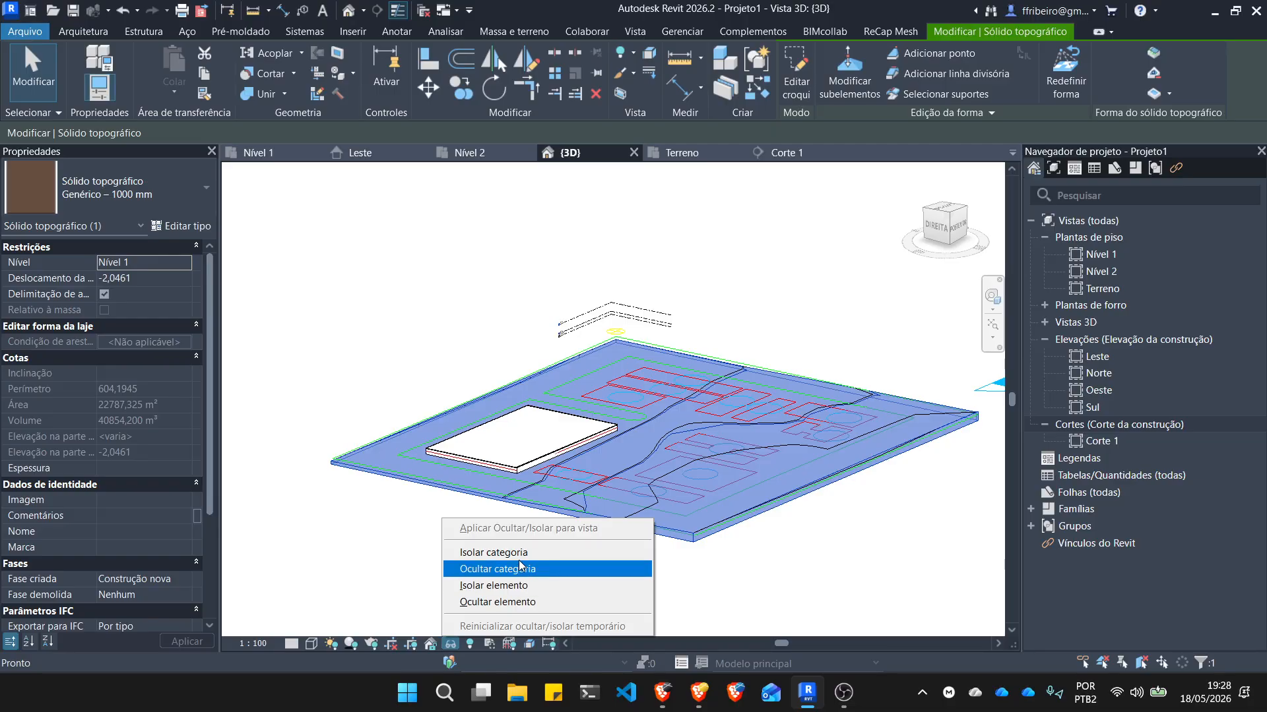
click(521, 602)
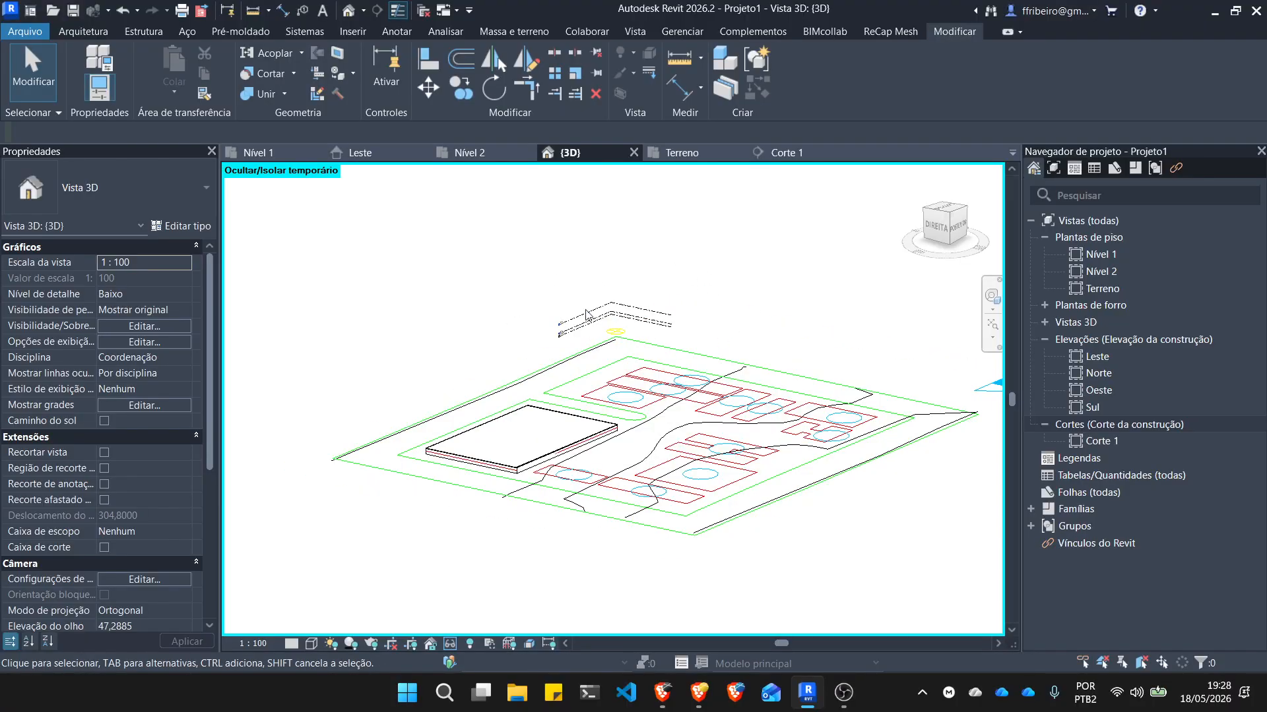
click(451, 644)
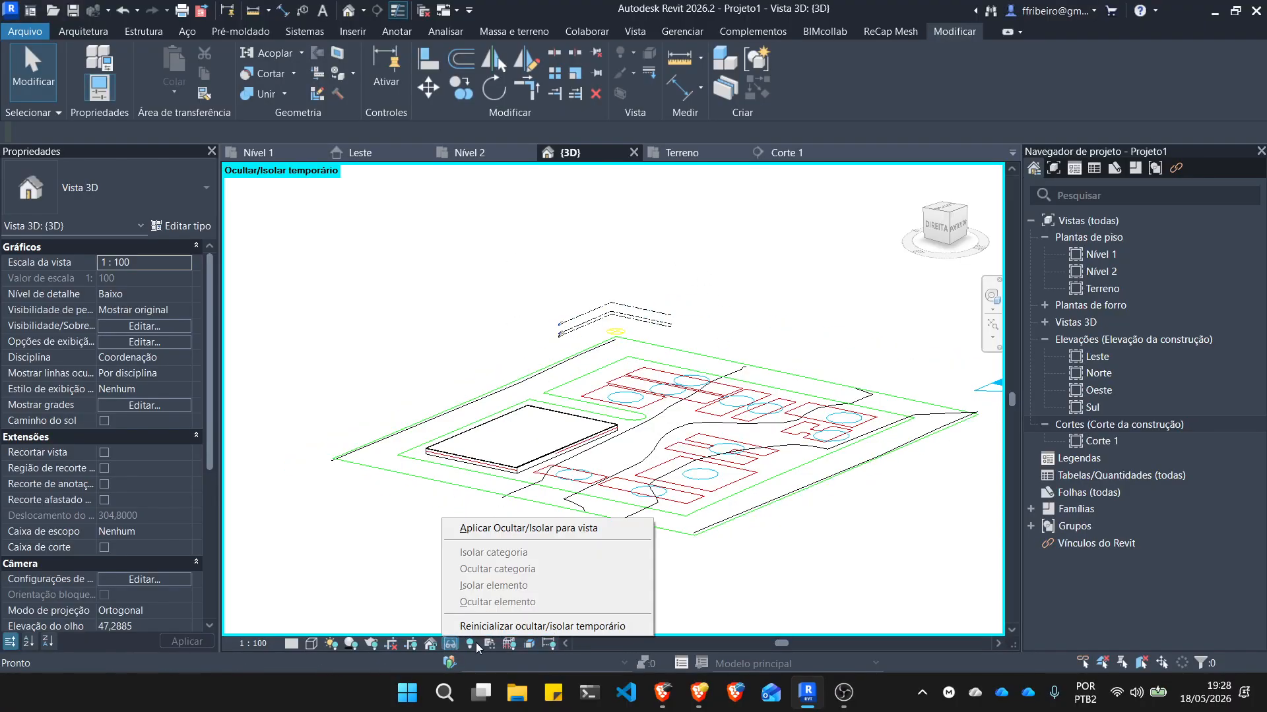
click(507, 626)
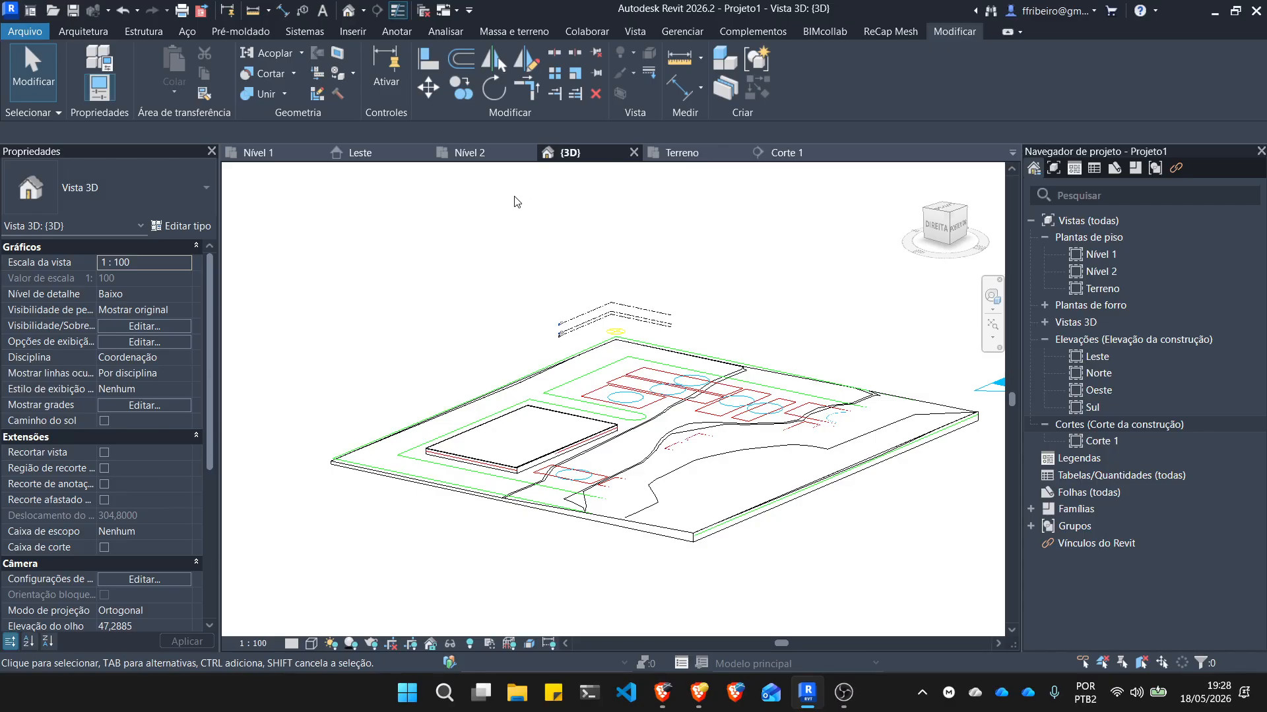
scroll(419, 461, up, 5)
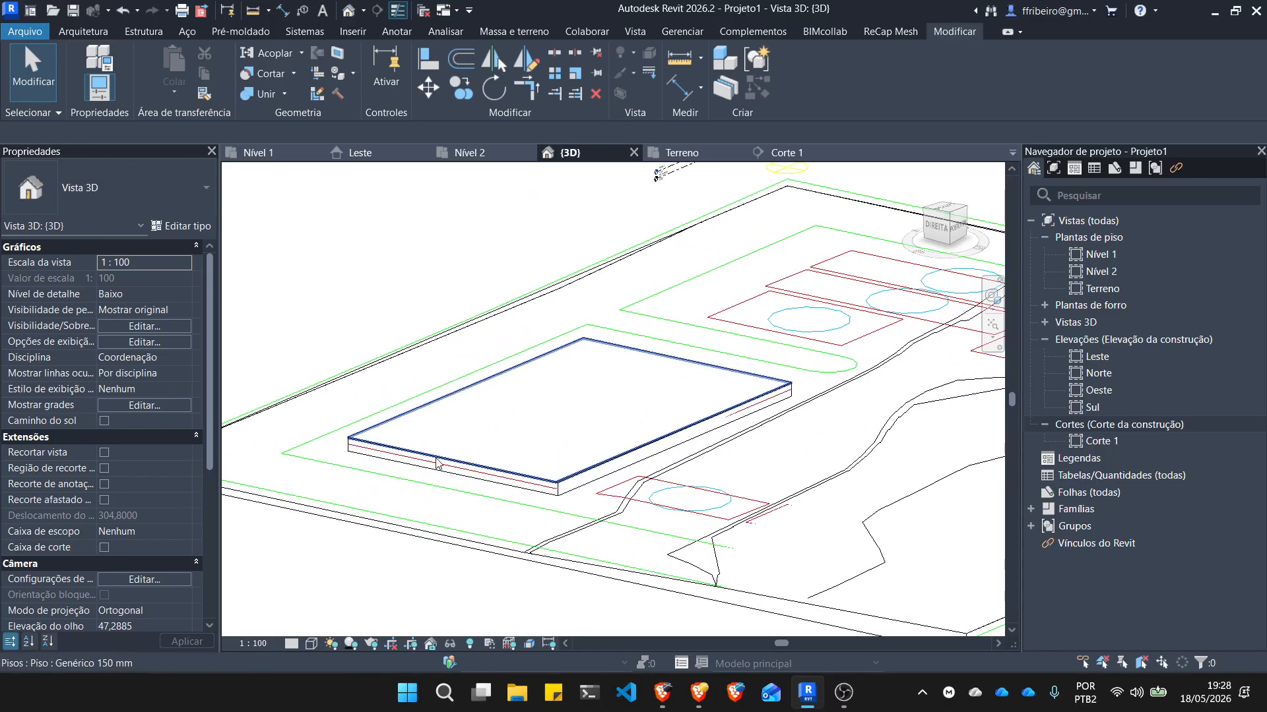
scroll(374, 448, up, 4)
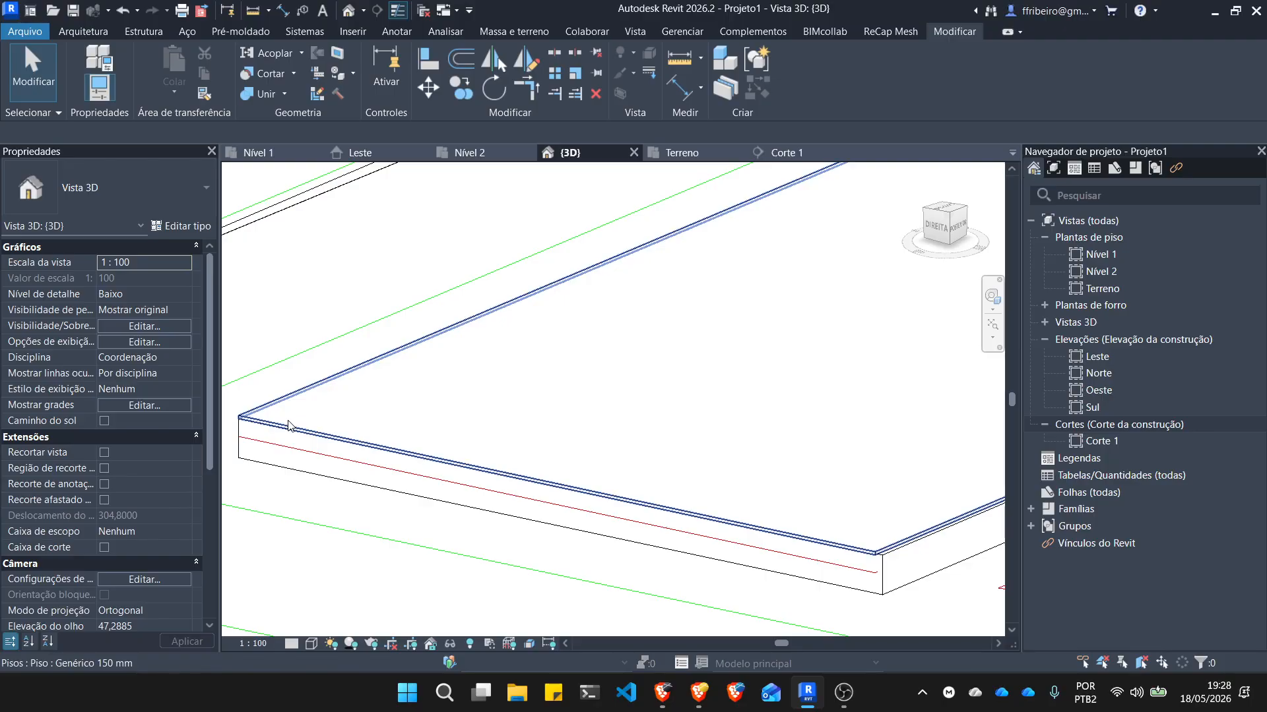
click(461, 385)
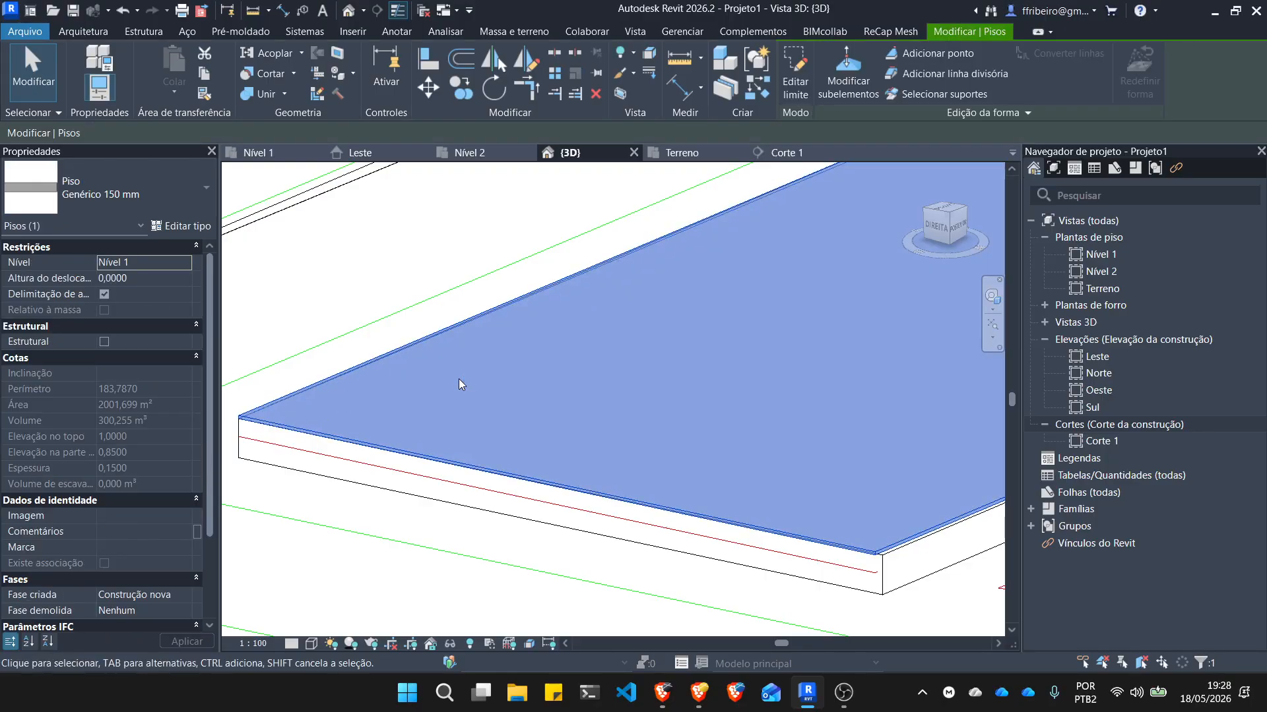
scroll(531, 410, down, 5)
click(447, 480)
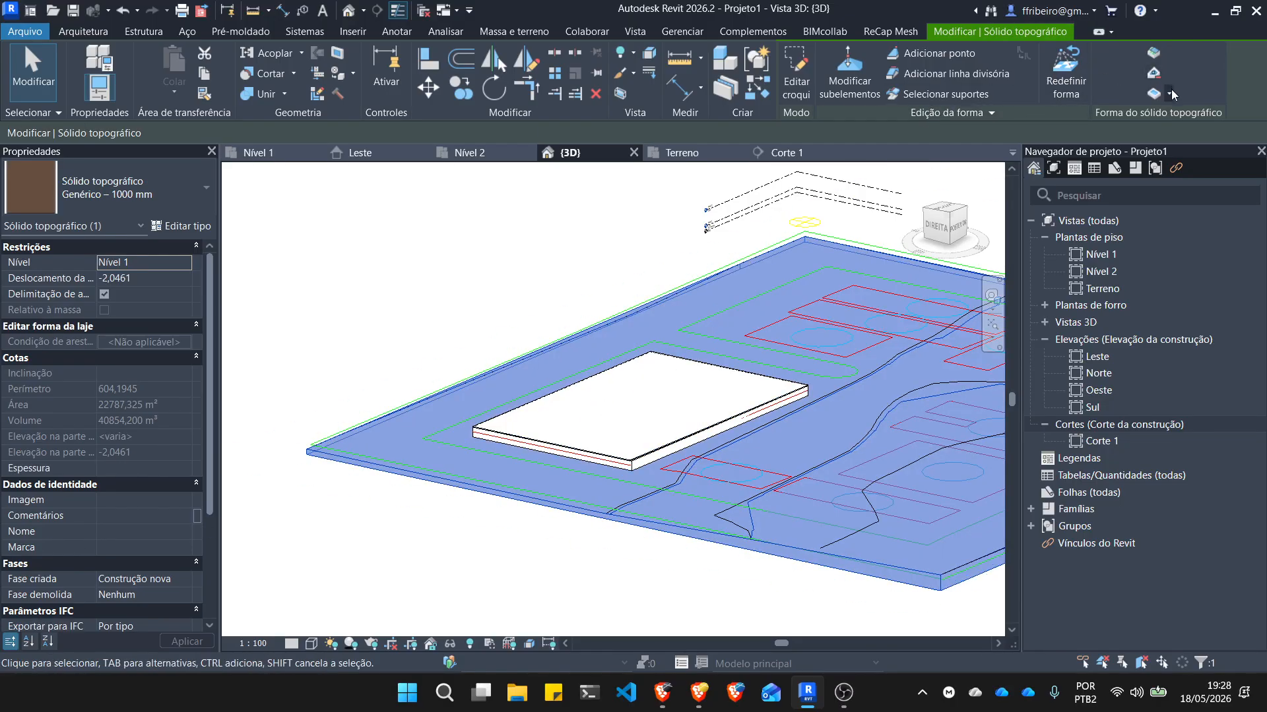
click(1170, 95)
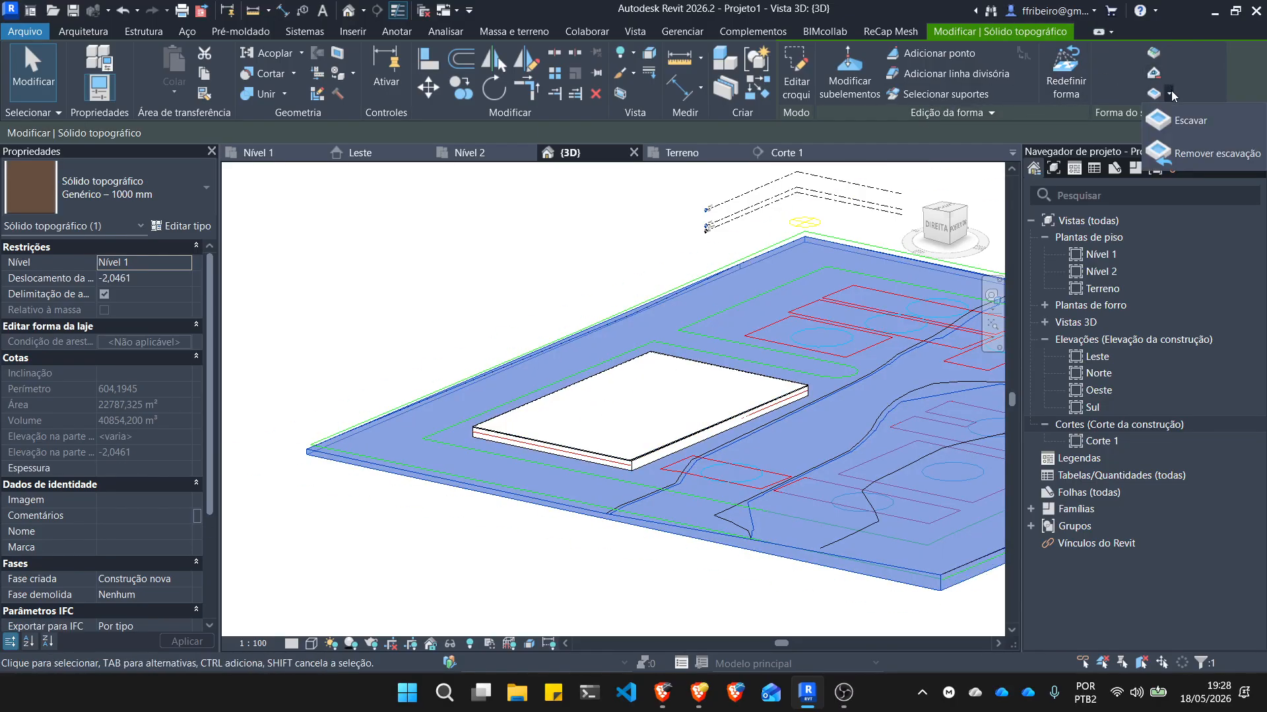
click(1204, 153)
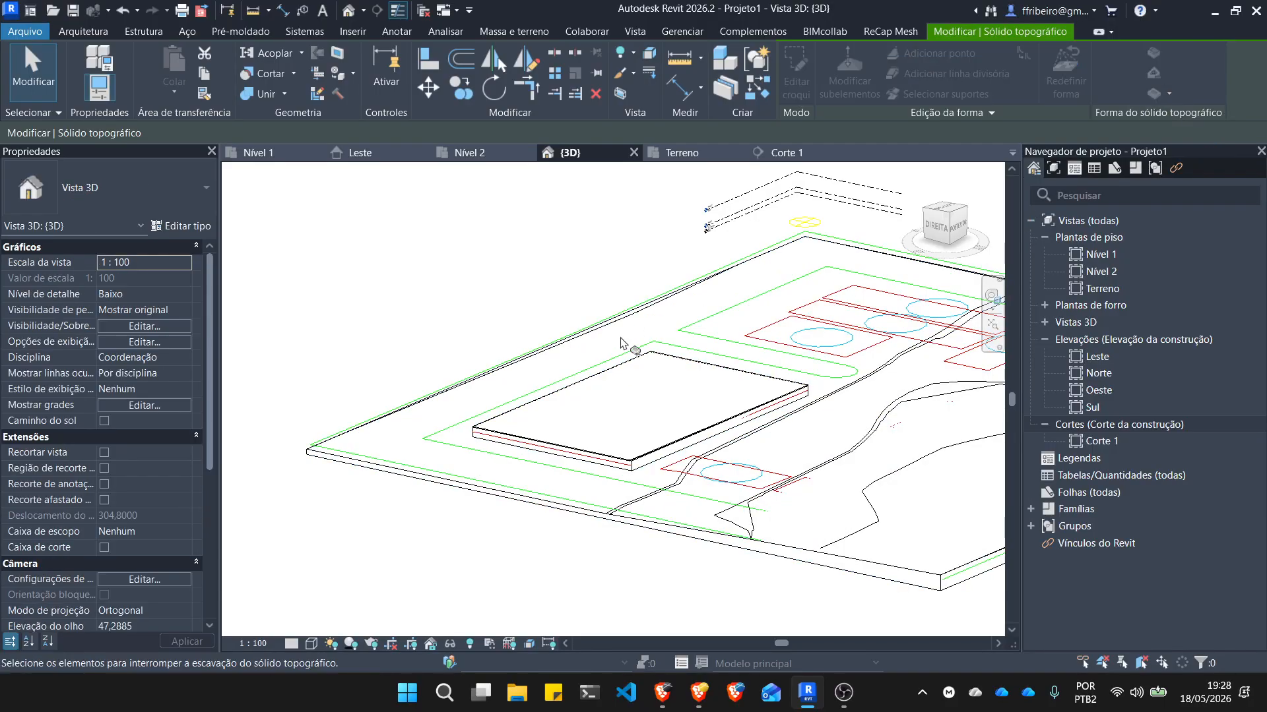
scroll(462, 462, up, 5)
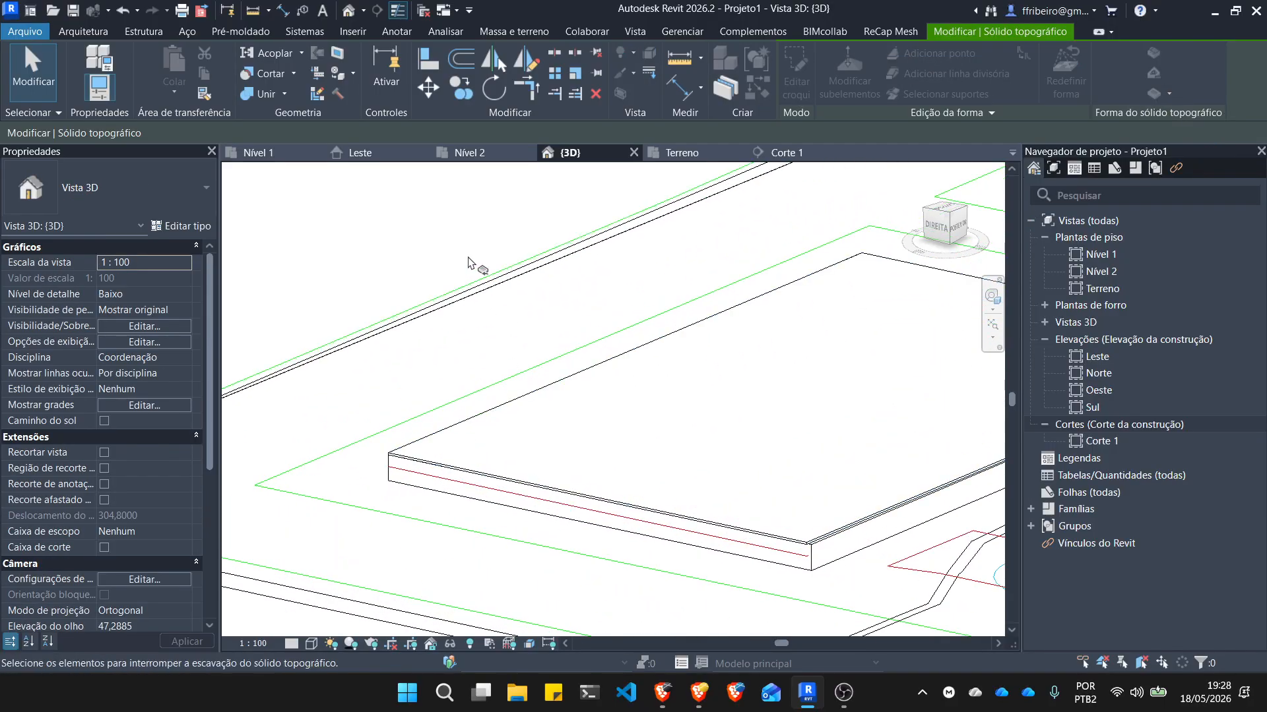
scroll(557, 312, down, 2)
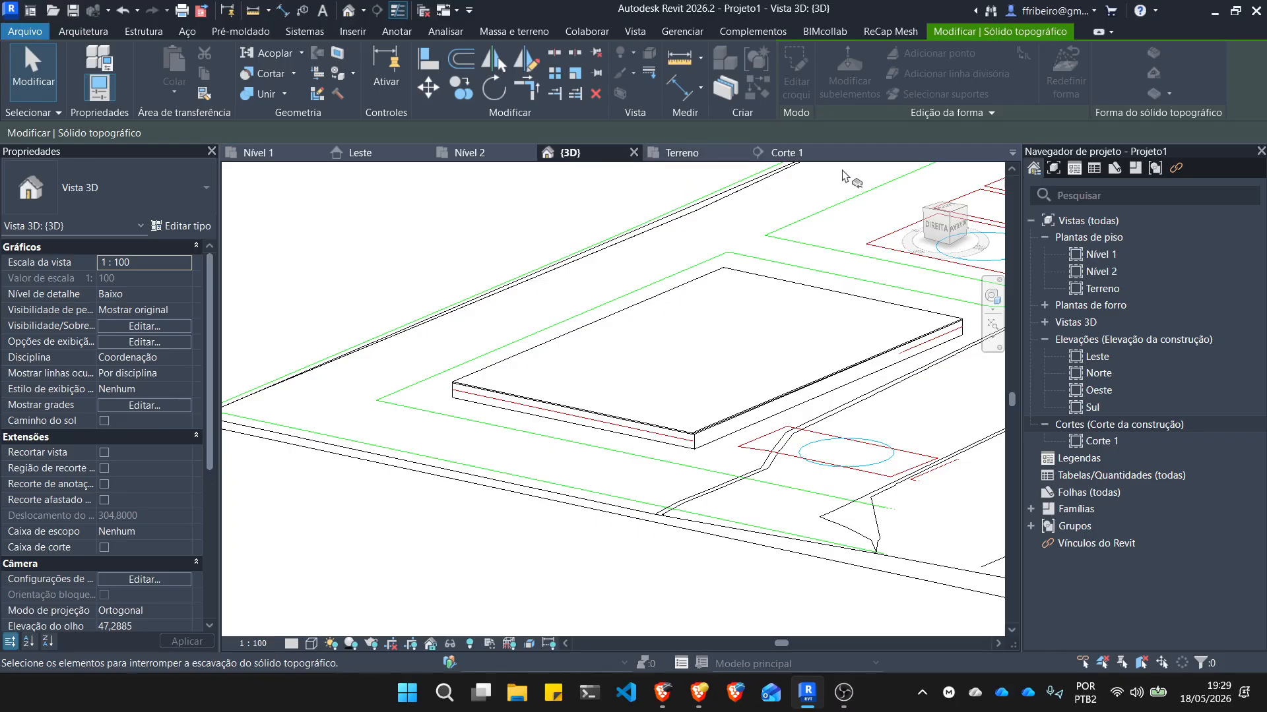
Switch to the Corte 1 section and give it a coloured visual style that shows the material fills of terrain and slab.
click(785, 153)
scroll(678, 359, down, 3)
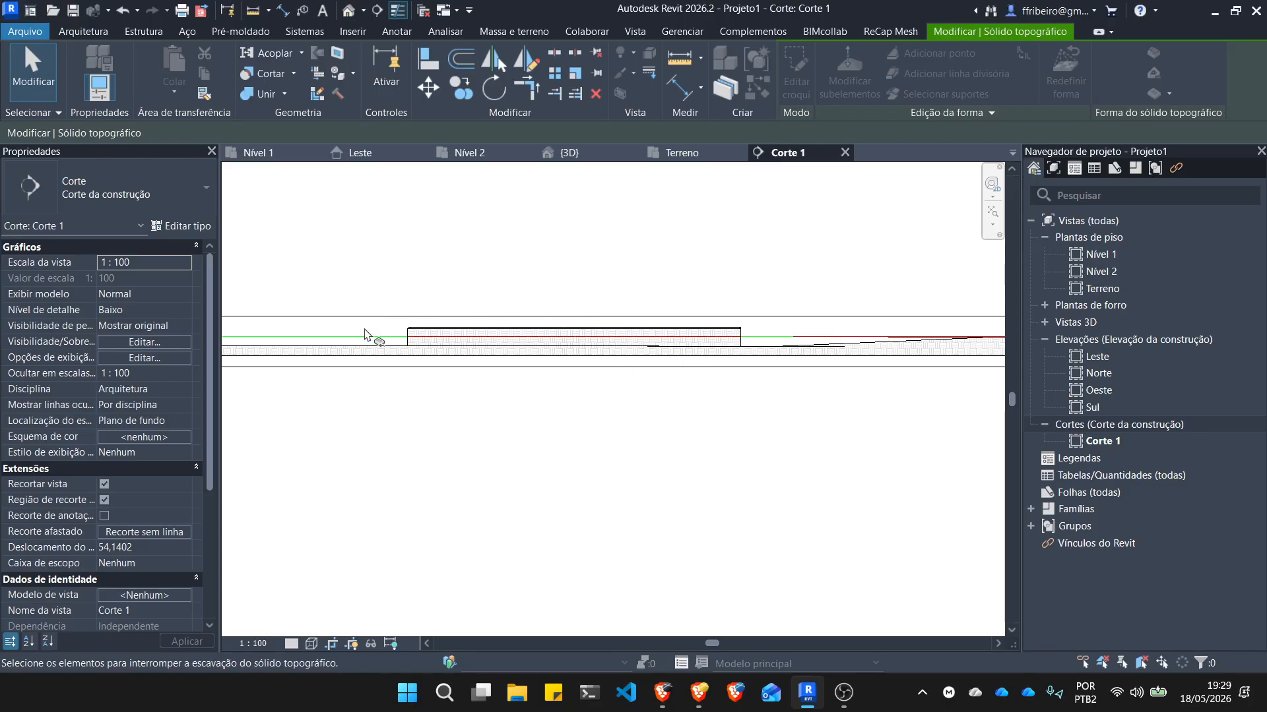
scroll(367, 334, up, 3)
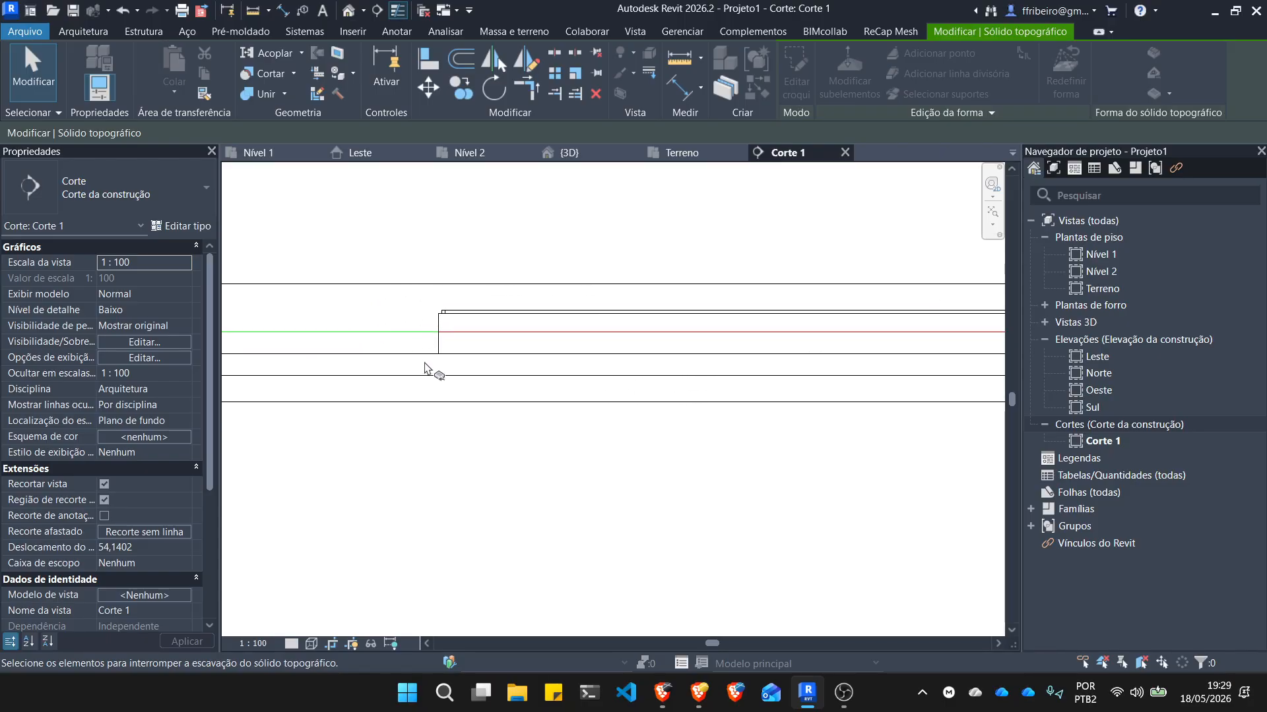
click(312, 644)
click(341, 594)
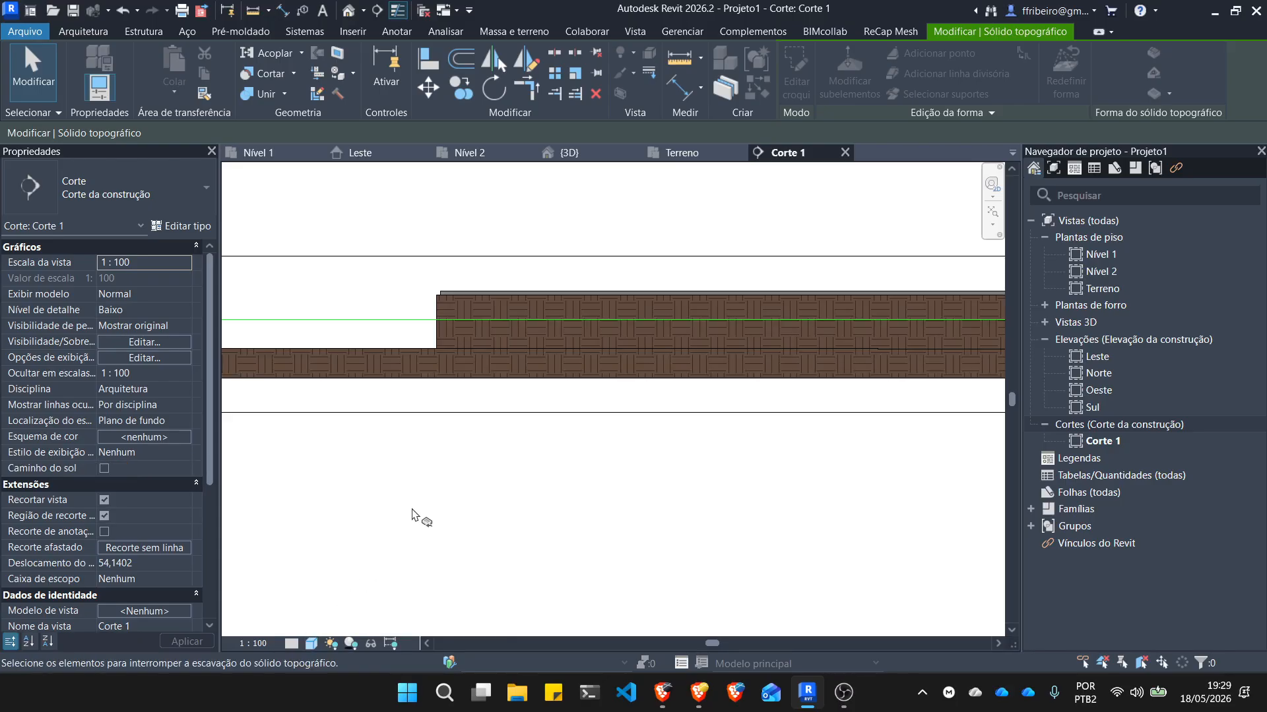
scroll(490, 356, up, 3)
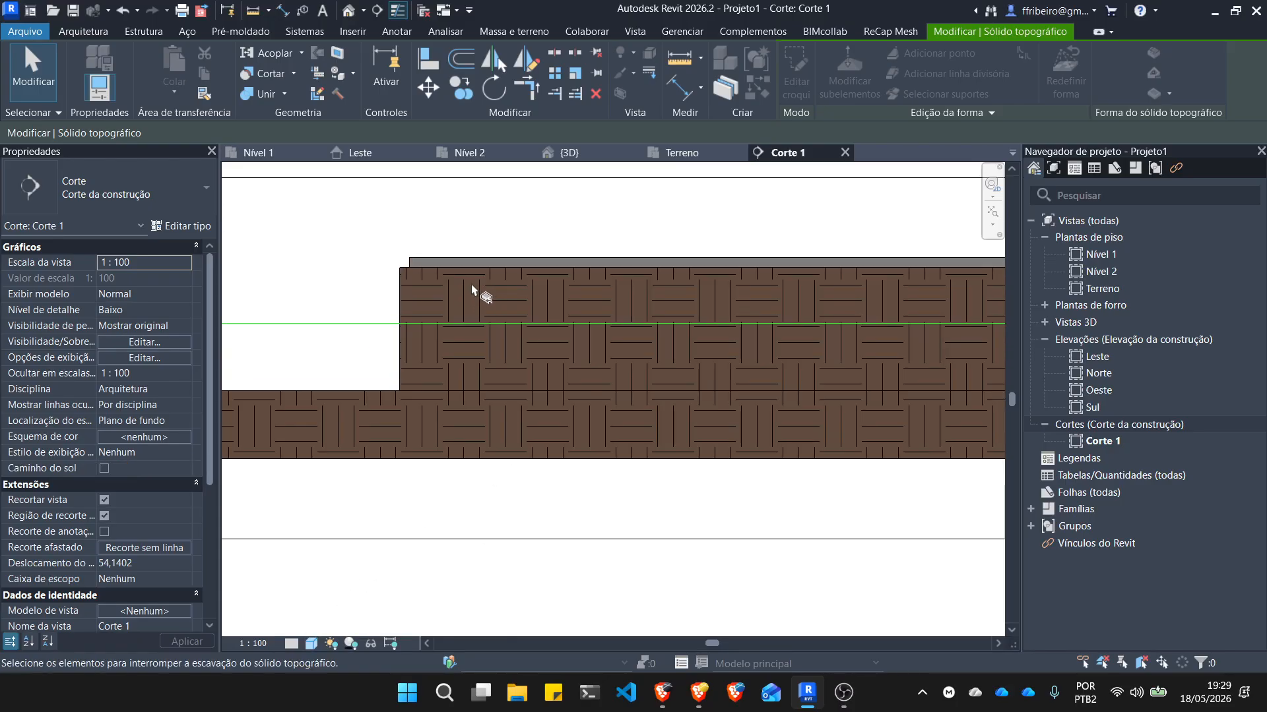
key(Escape)
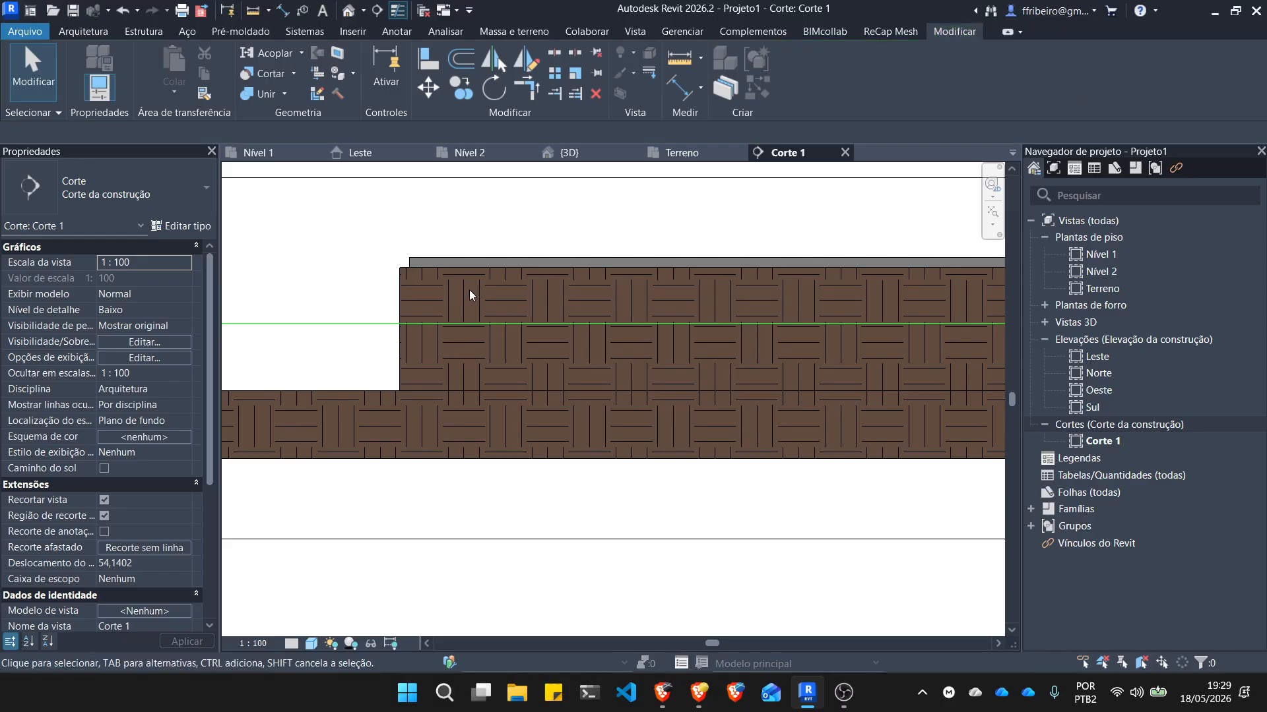
Open the in-place Terreno model under the slab for editing in the section and select its extrusion.
click(401, 298)
scroll(350, 357, down, 5)
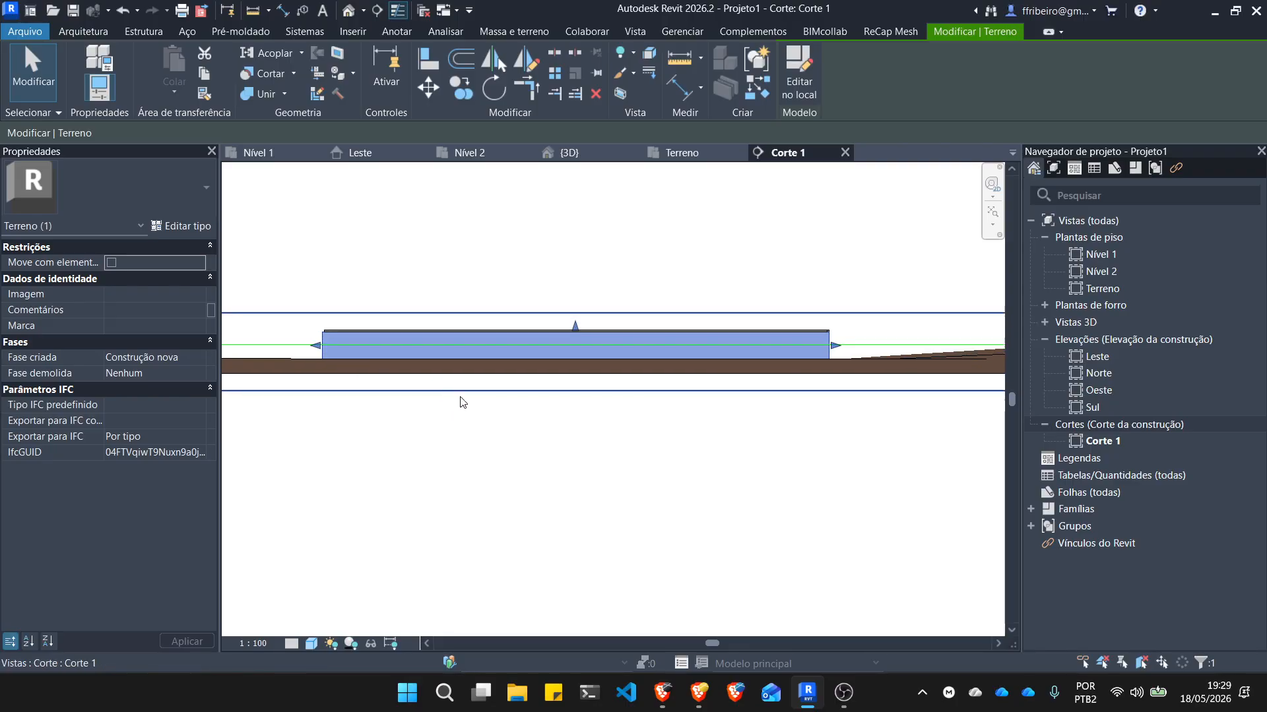
scroll(752, 333, up, 1)
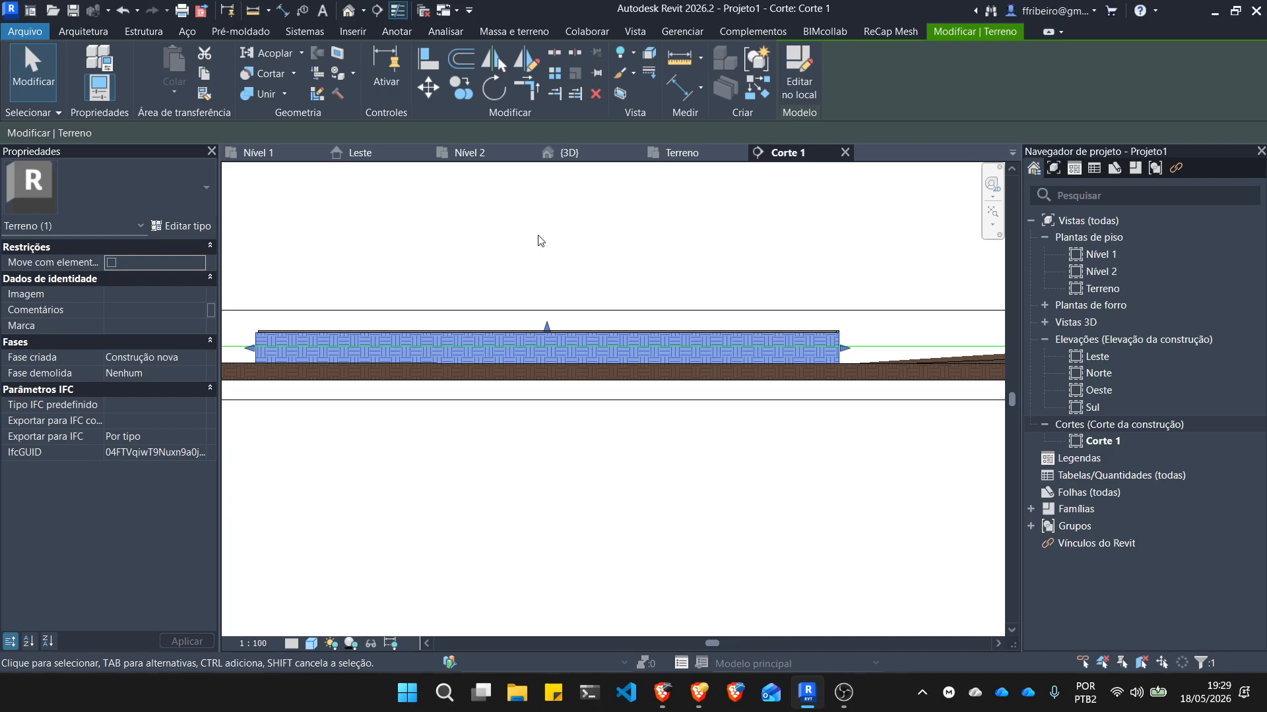
click(179, 227)
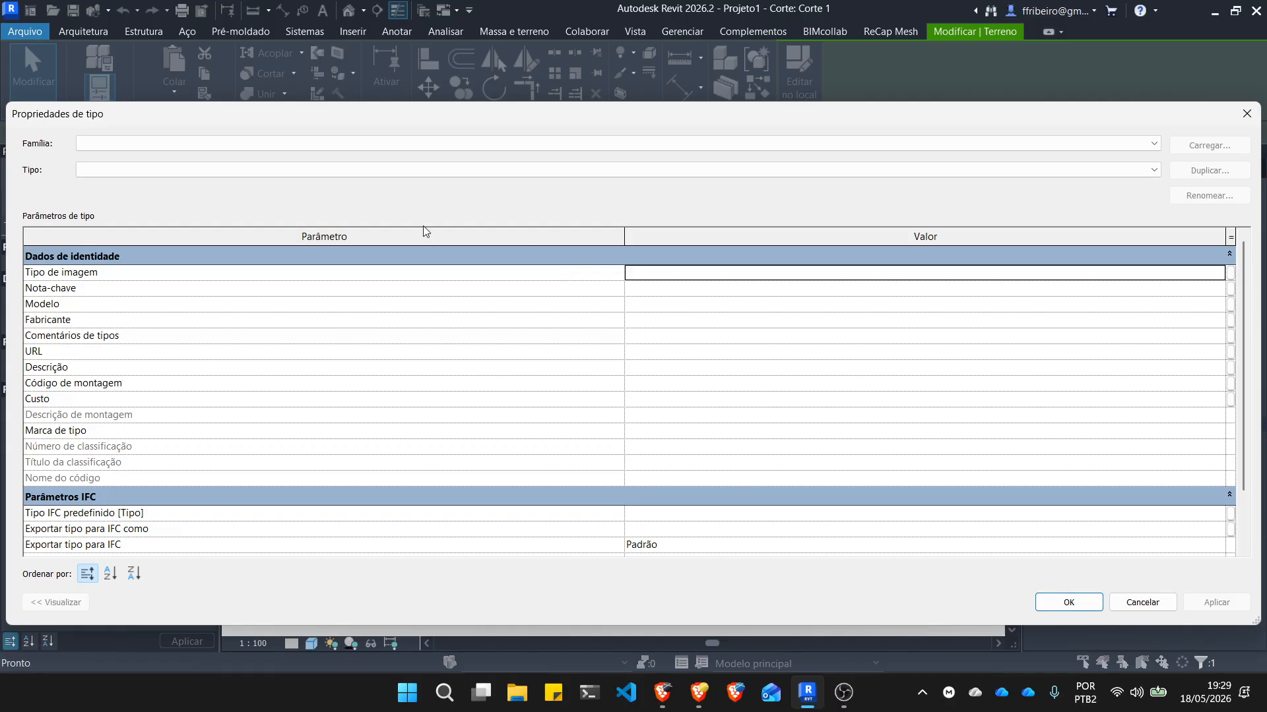
scroll(385, 341, down, 1)
scroll(479, 312, up, 2)
click(1247, 113)
click(798, 73)
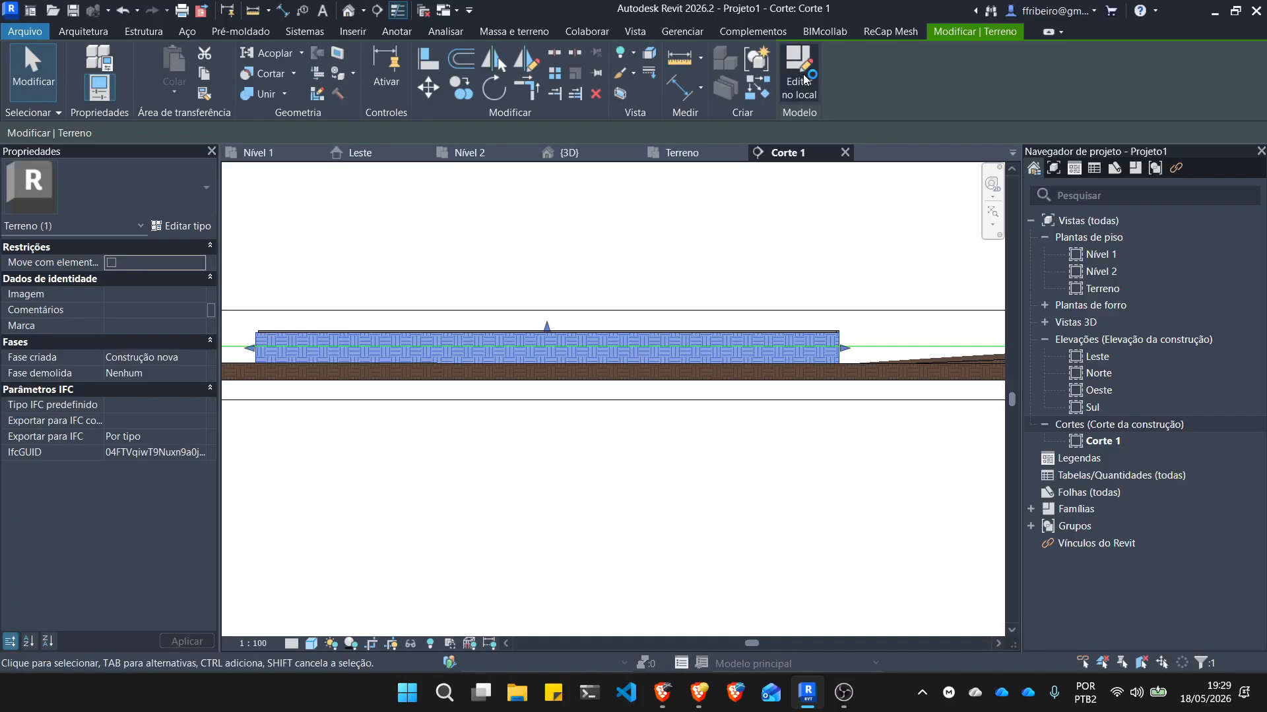
click(283, 350)
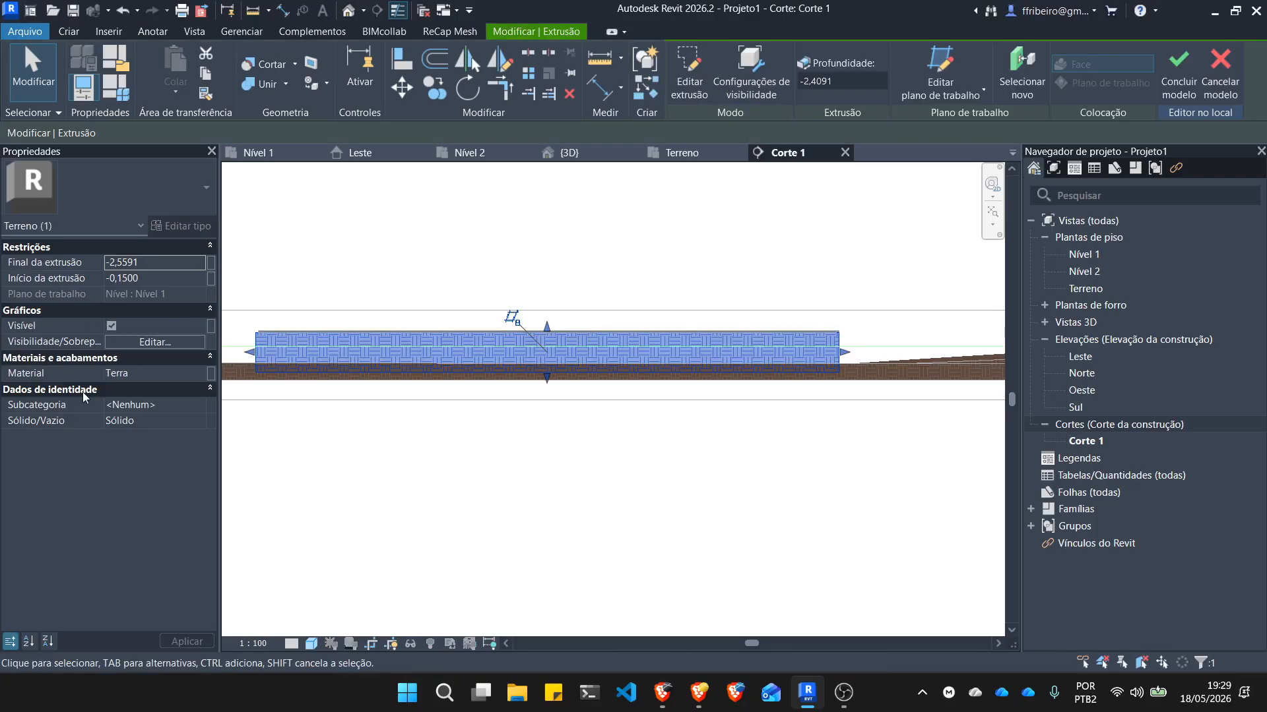
From the extrusion's material setting, duplicate the Terra material together with its assets and name the copy aterro.
click(211, 373)
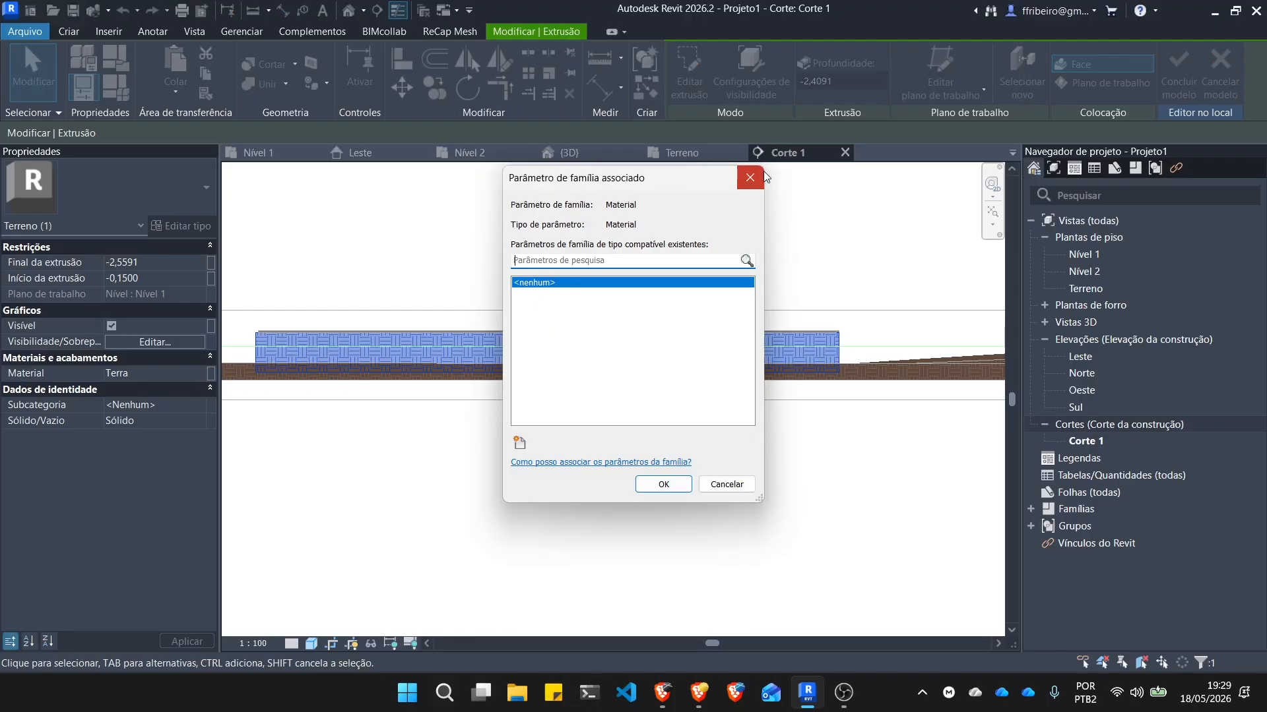
click(752, 177)
click(188, 374)
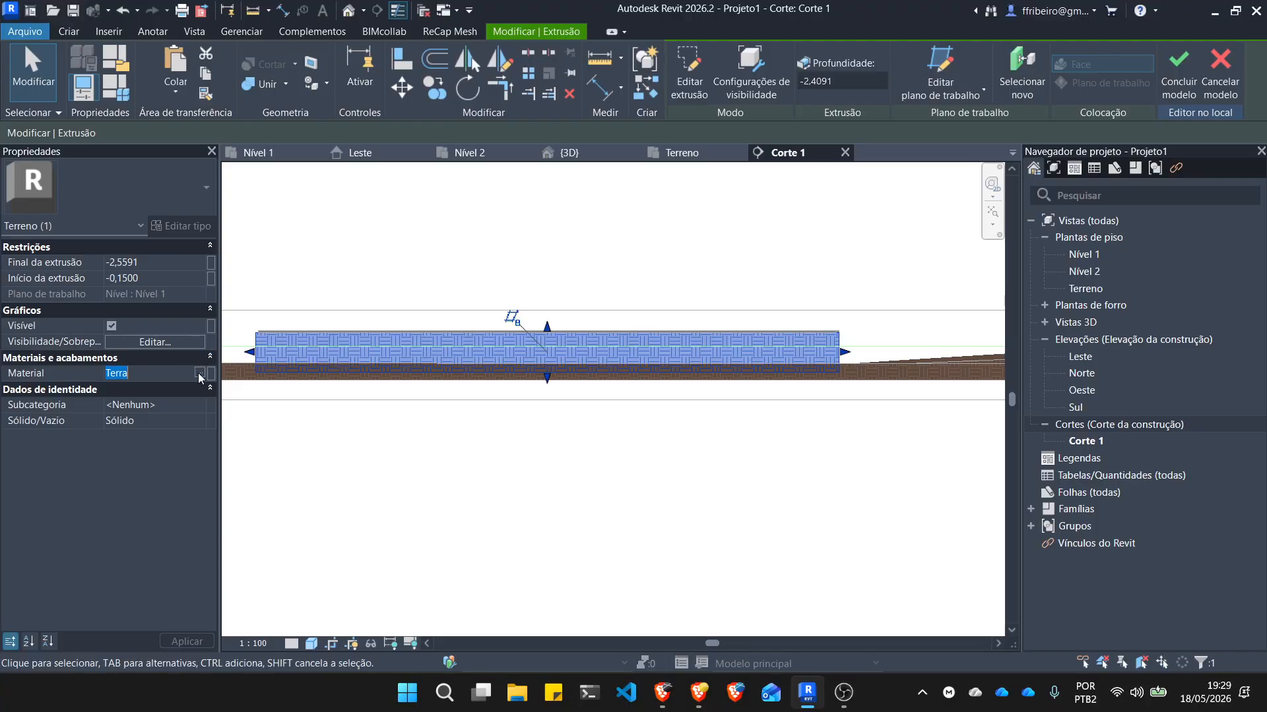
click(198, 375)
scroll(462, 297, up, 1)
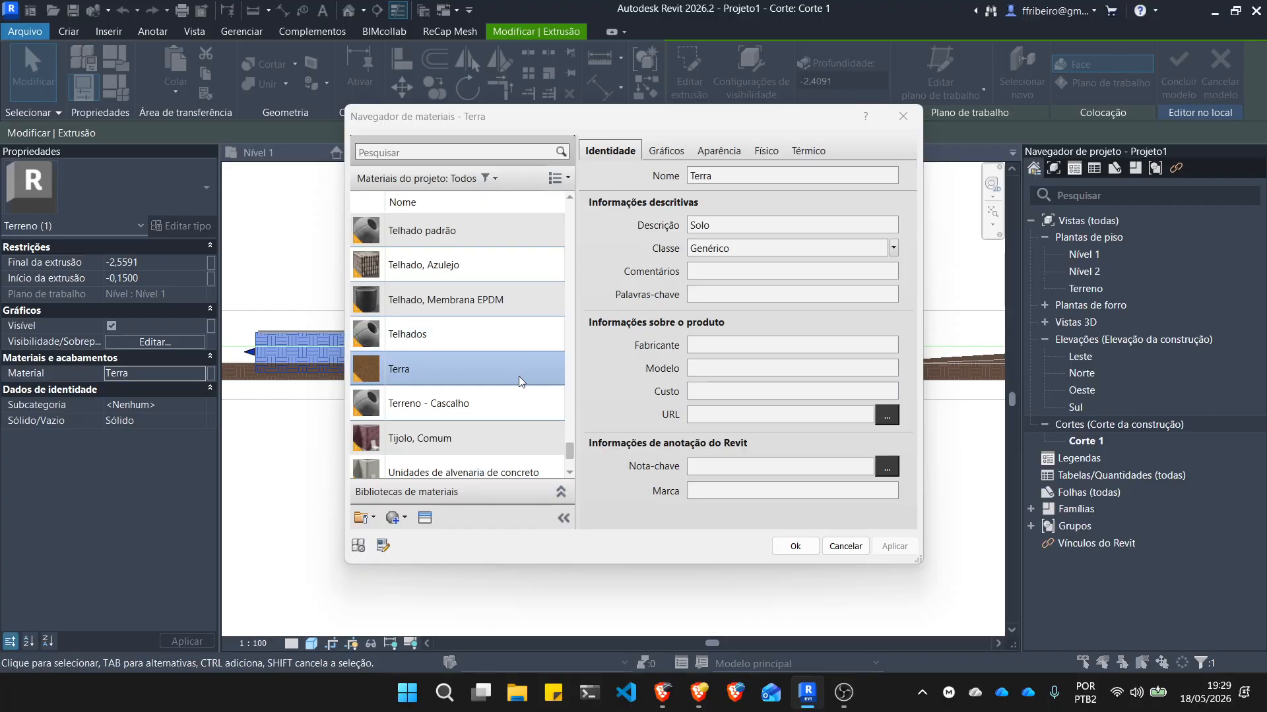
right_click(412, 363)
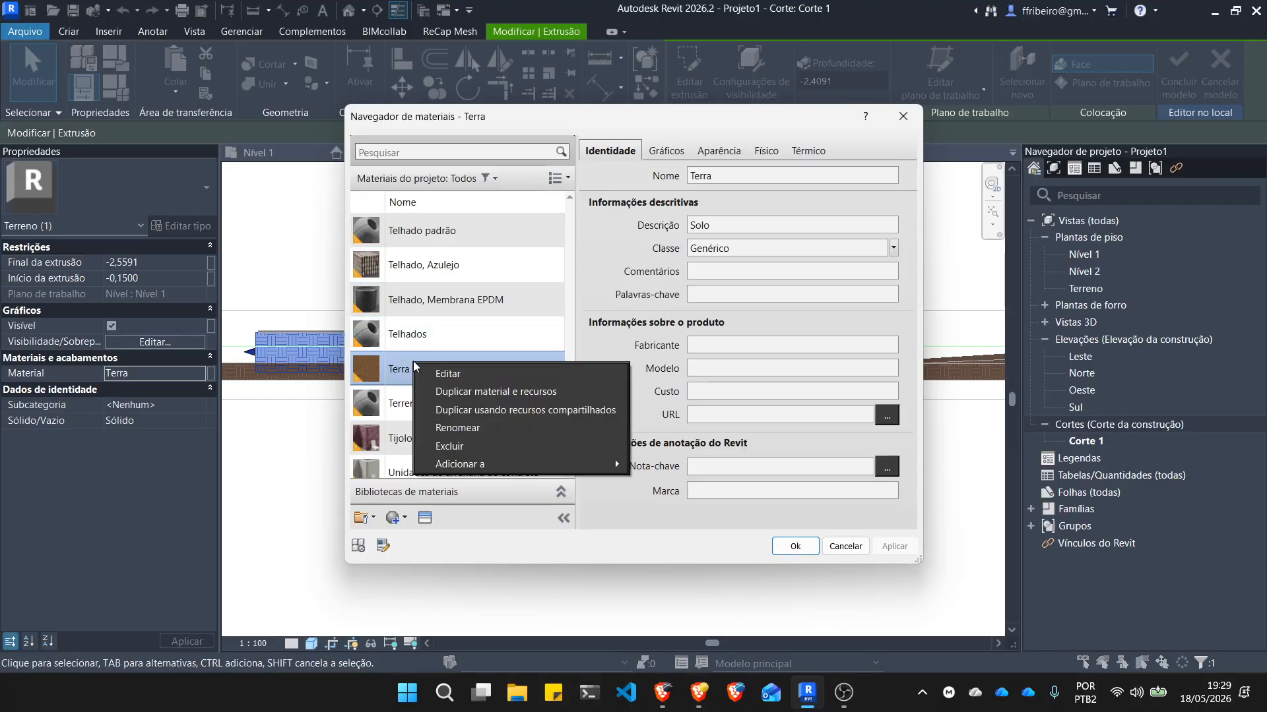
right_click(408, 371)
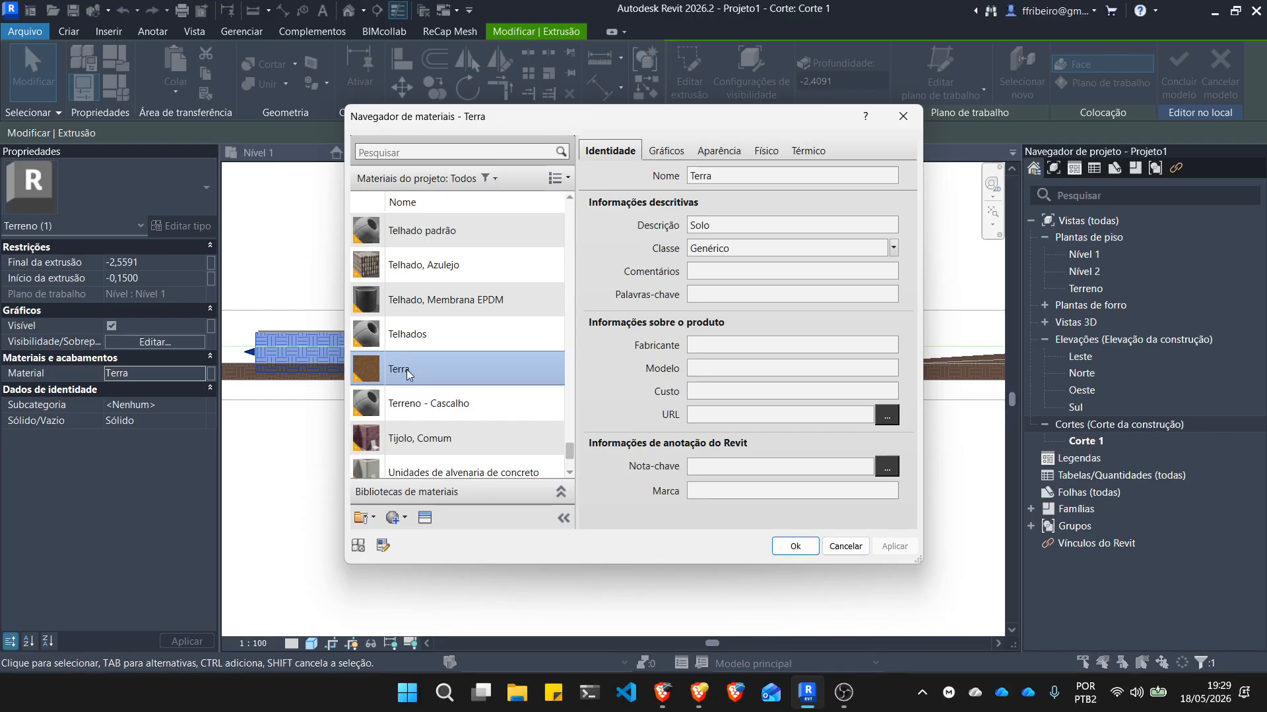
right_click(407, 370)
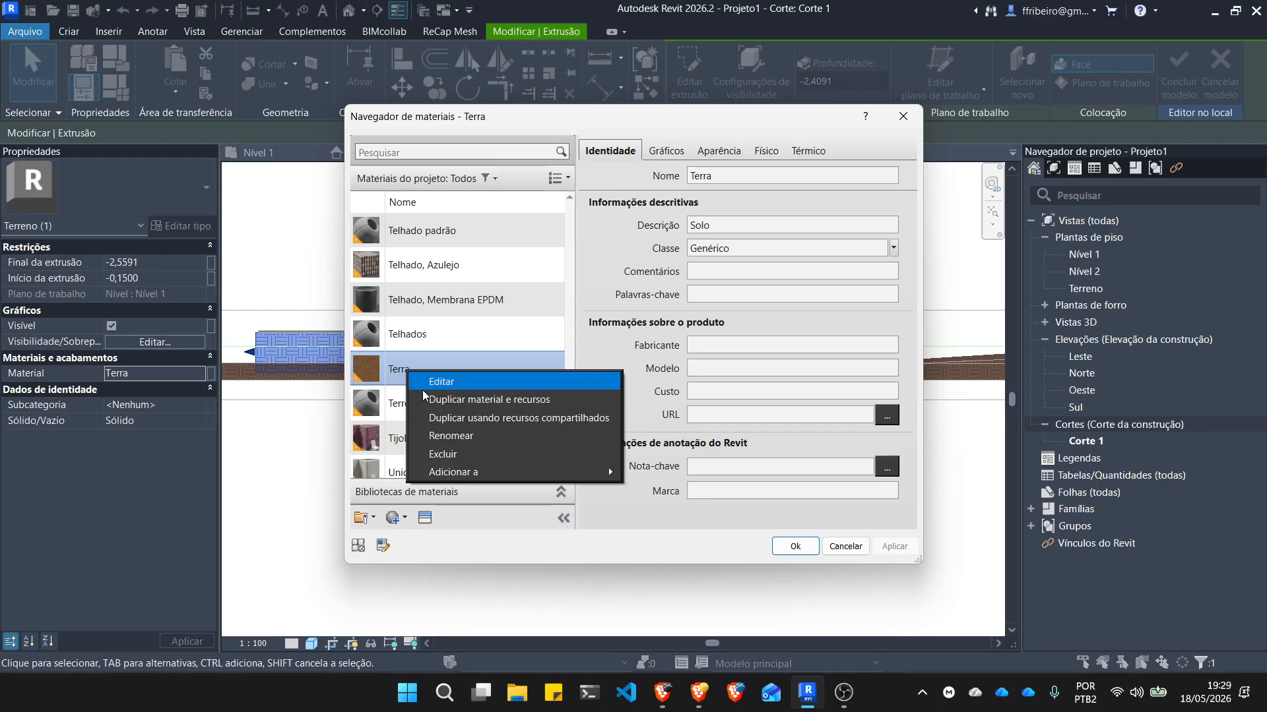
click(460, 400)
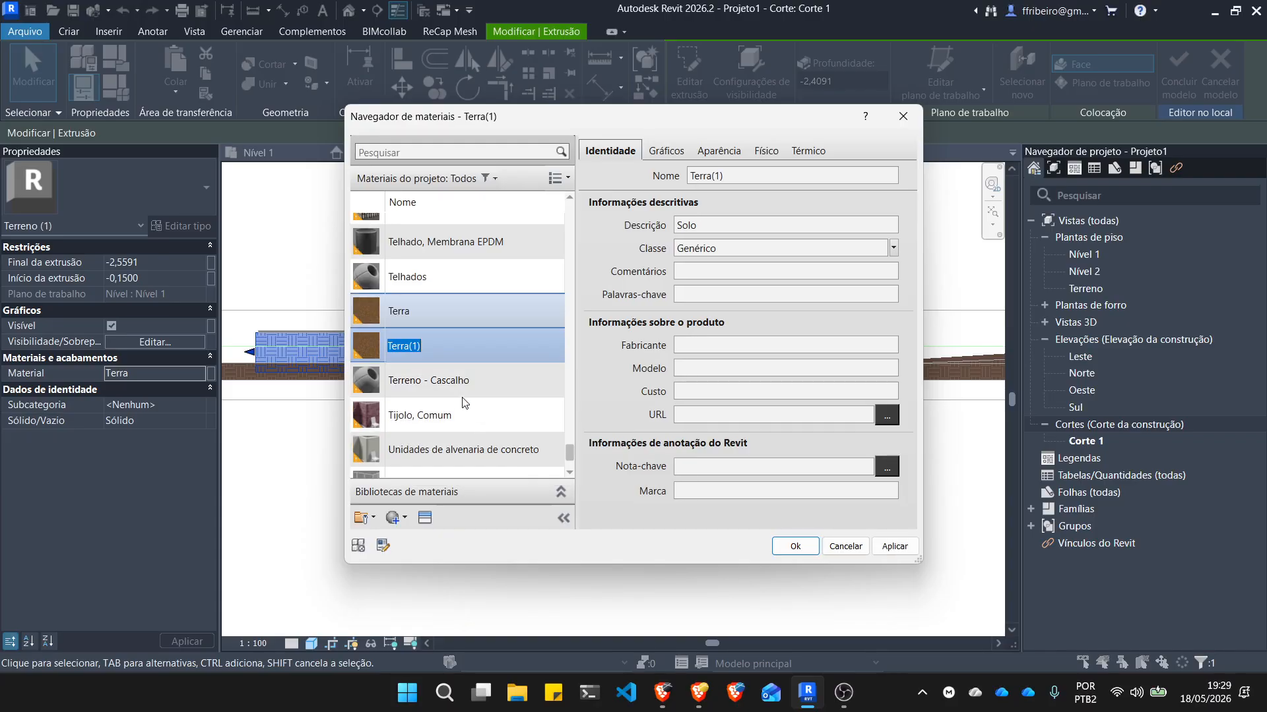
text(aterro)
key(Return)
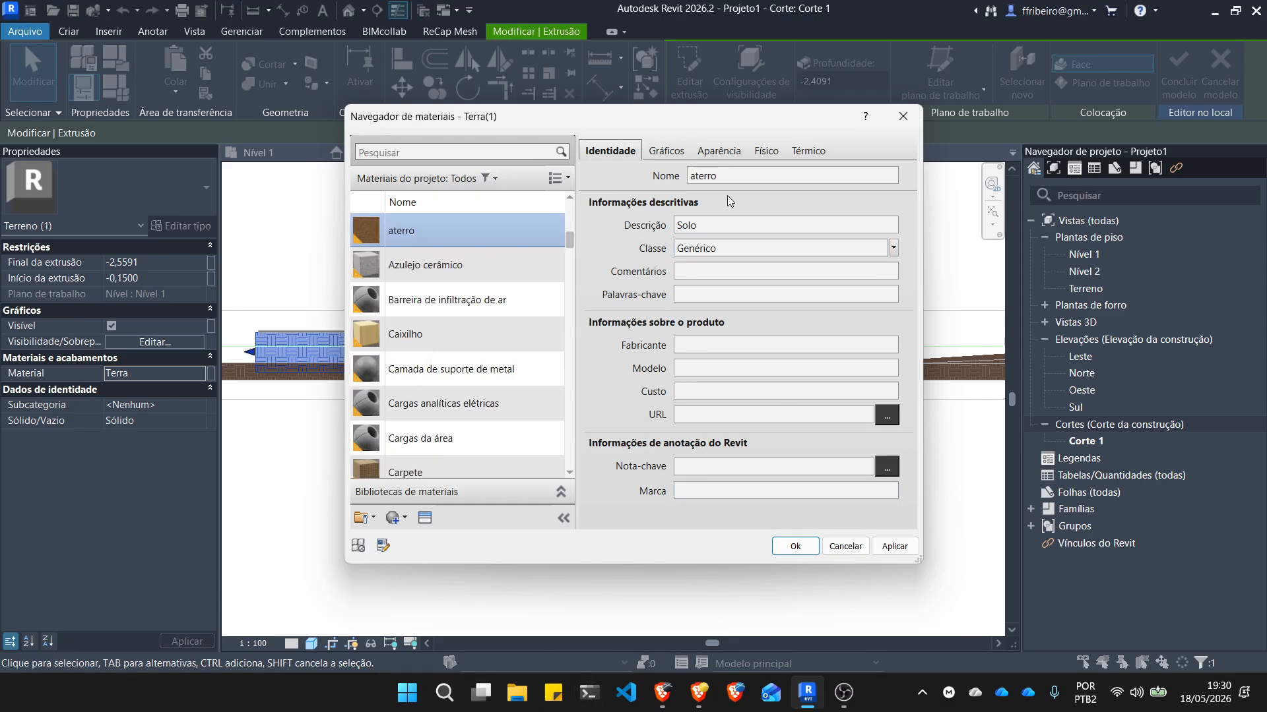
Lighten the aterro material's shading colour to RGB 154 120 99 and apply the material to the fill extrusion.
click(717, 154)
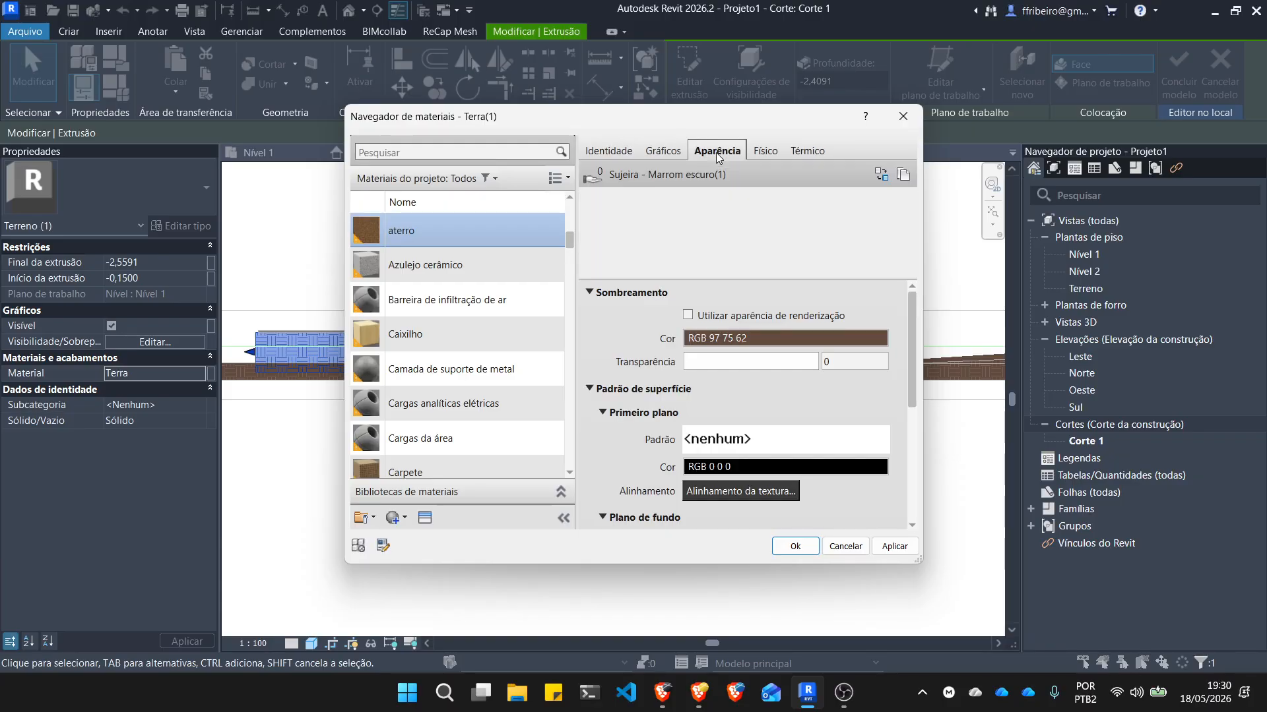
click(662, 155)
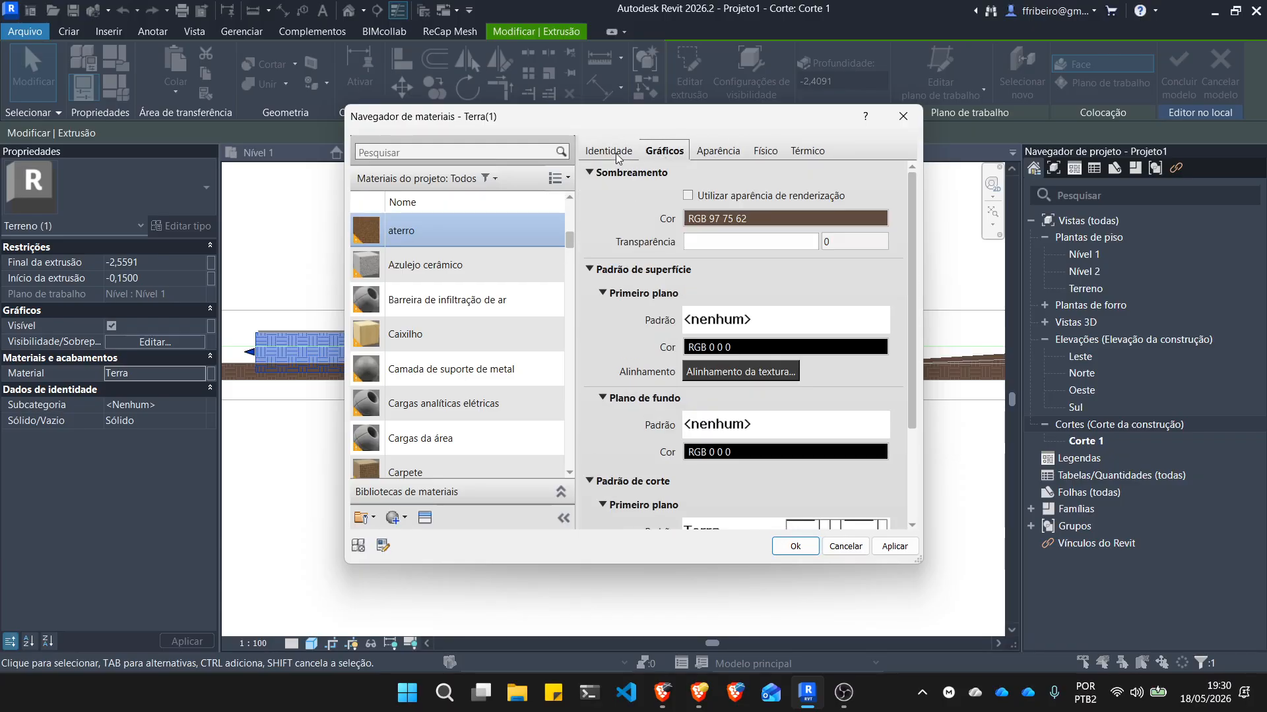
click(766, 220)
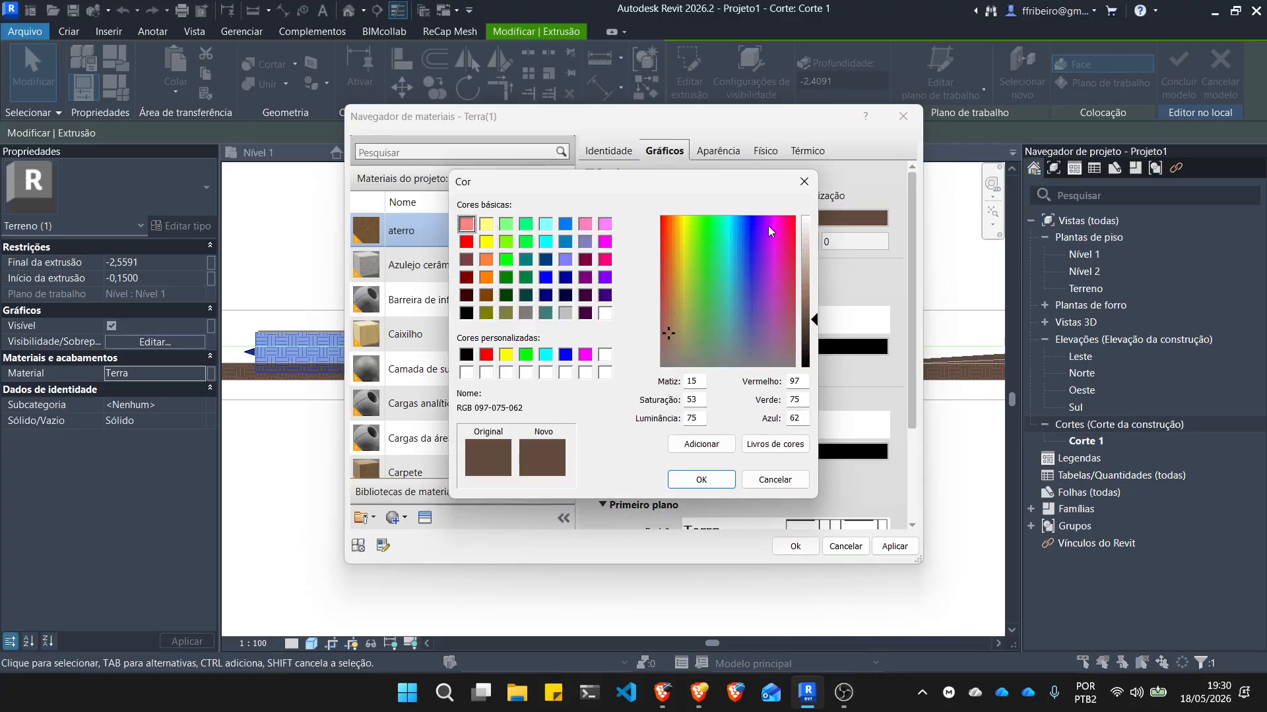
drag(819, 324, 818, 292)
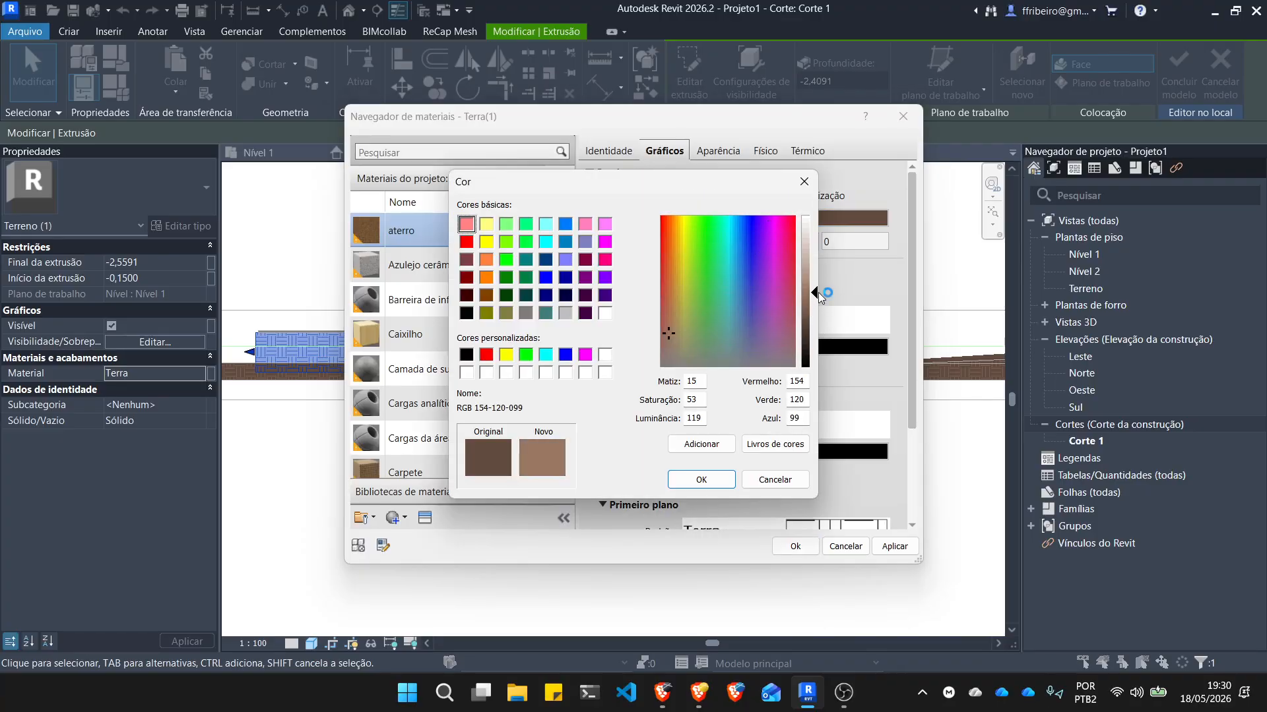
click(701, 480)
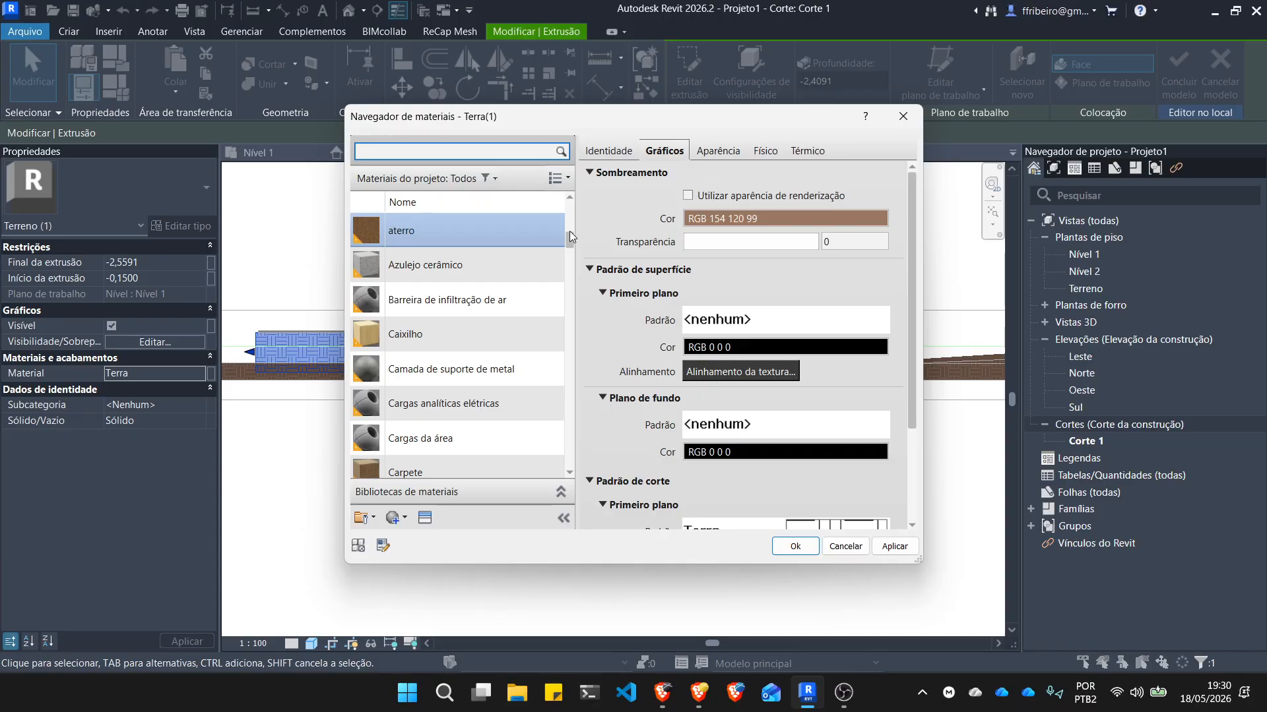
click(795, 546)
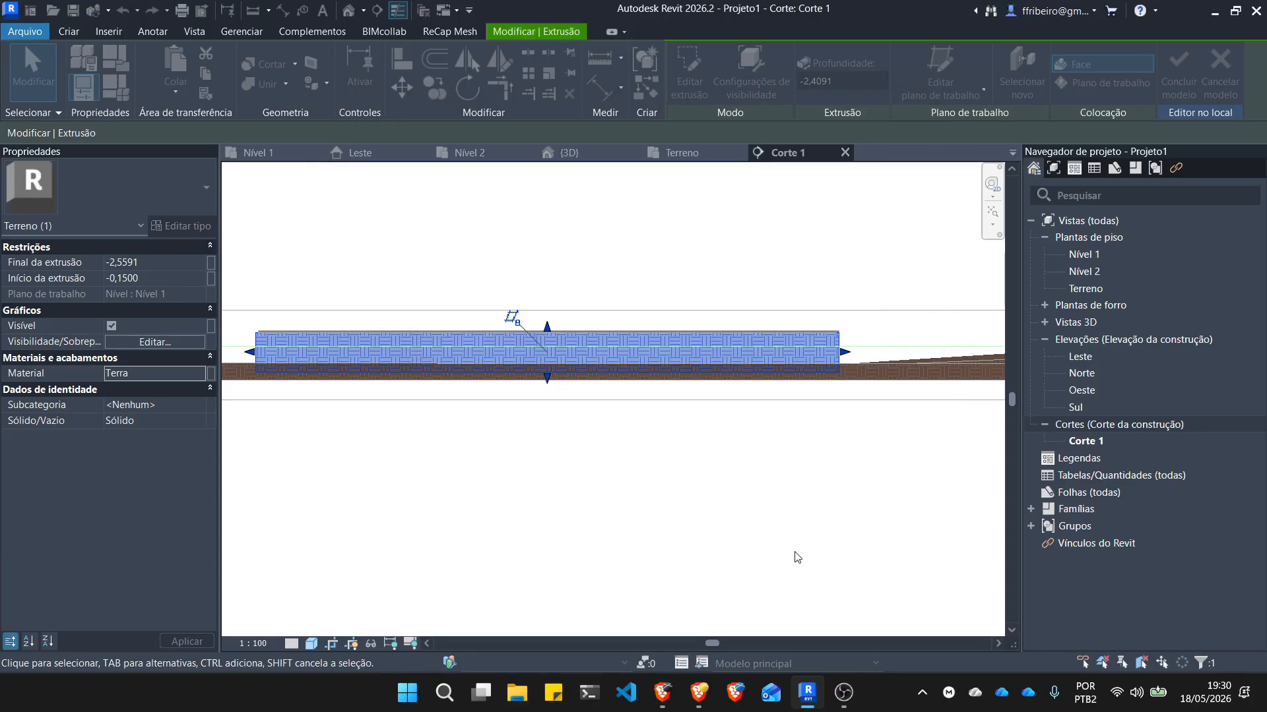
click(407, 303)
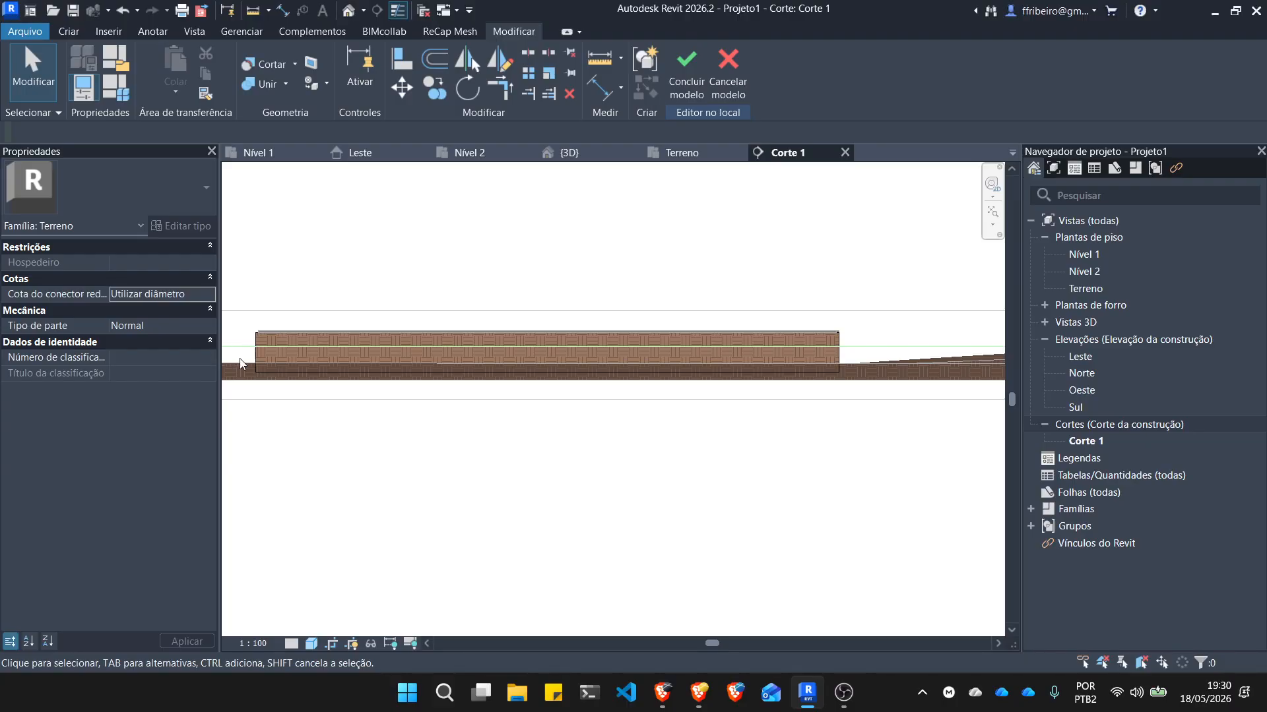
Check both ends of the fill extrusion against the toposolid and finish the in-place Terreno model.
scroll(281, 361, up, 3)
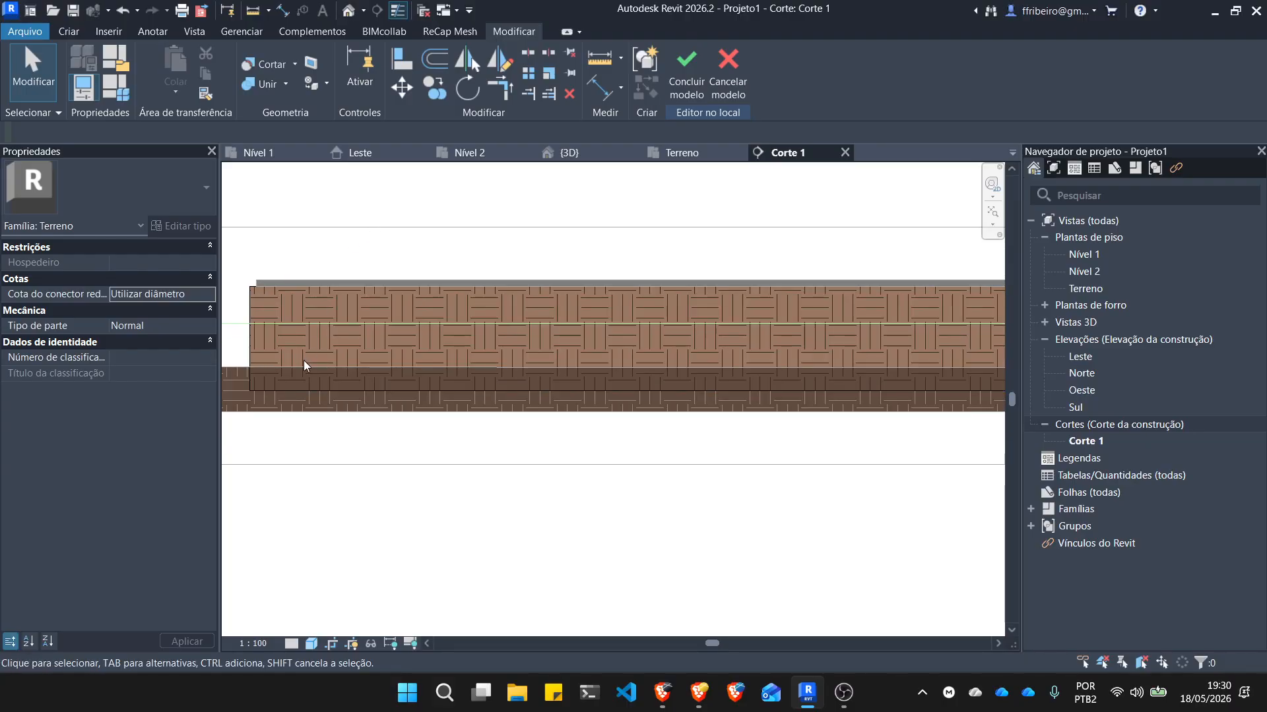
scroll(303, 366, down, 3)
scroll(924, 343, up, 3)
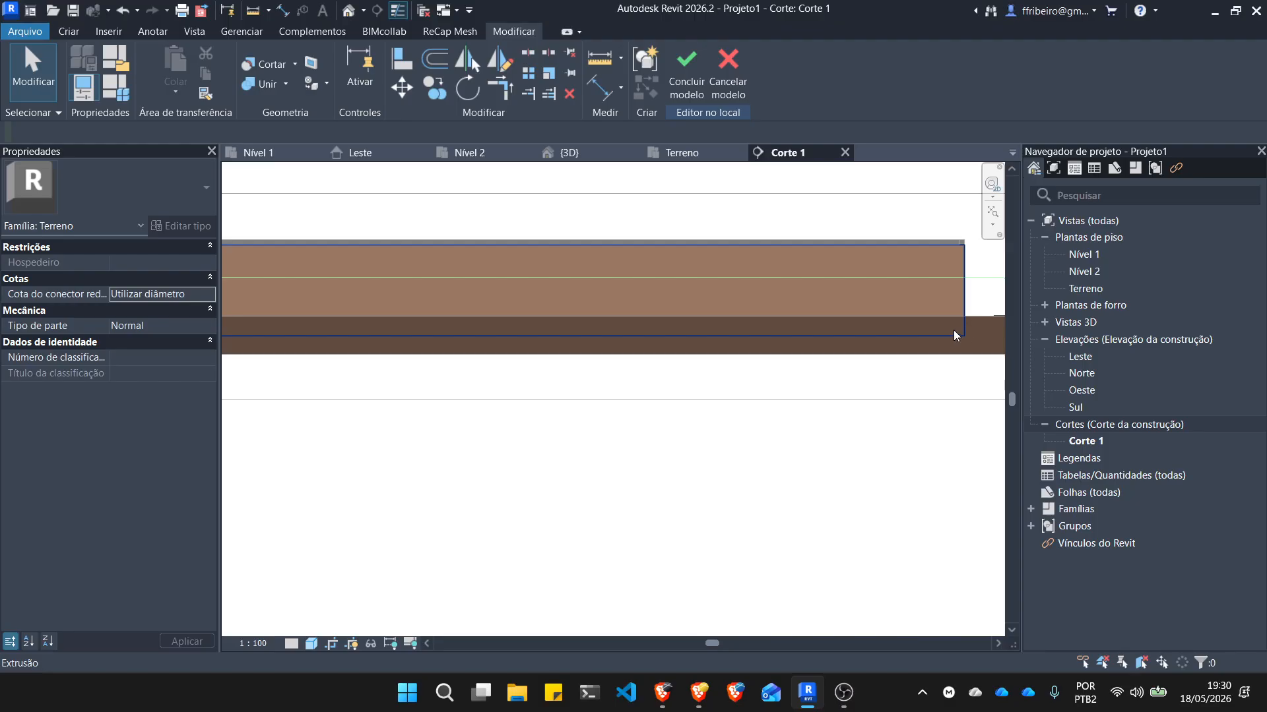
scroll(952, 333, up, 3)
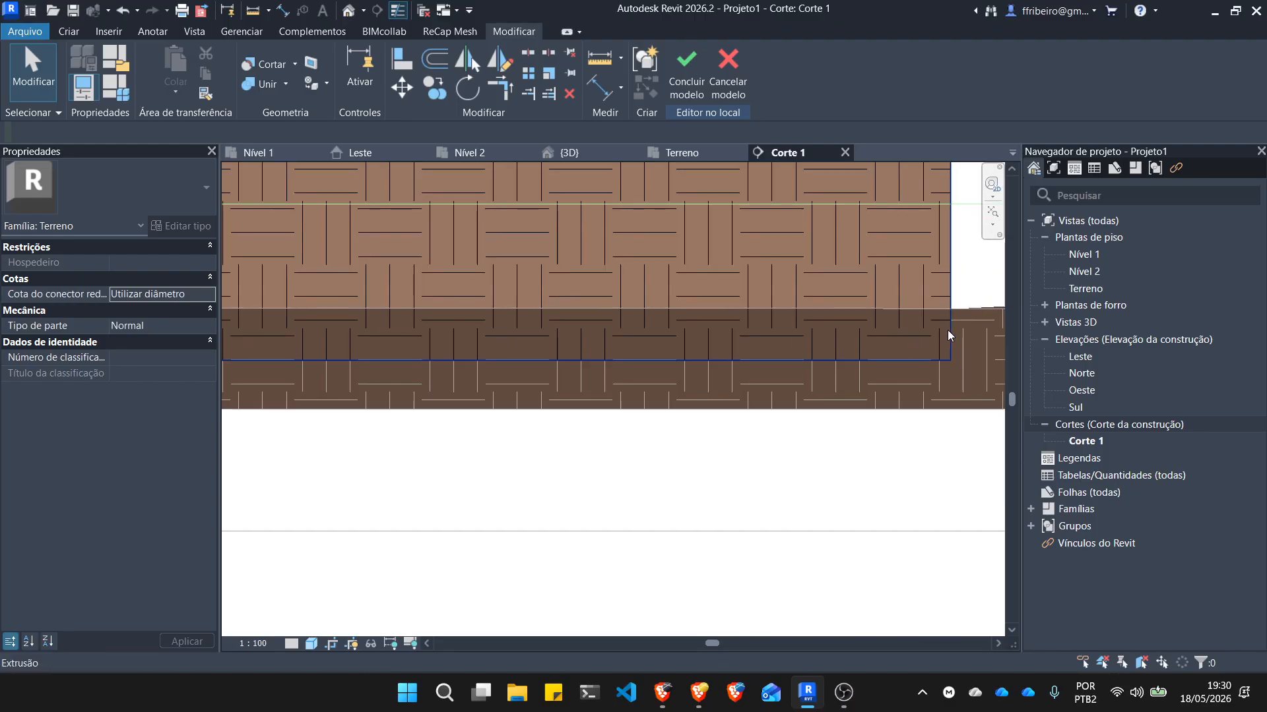
click(947, 334)
click(976, 348)
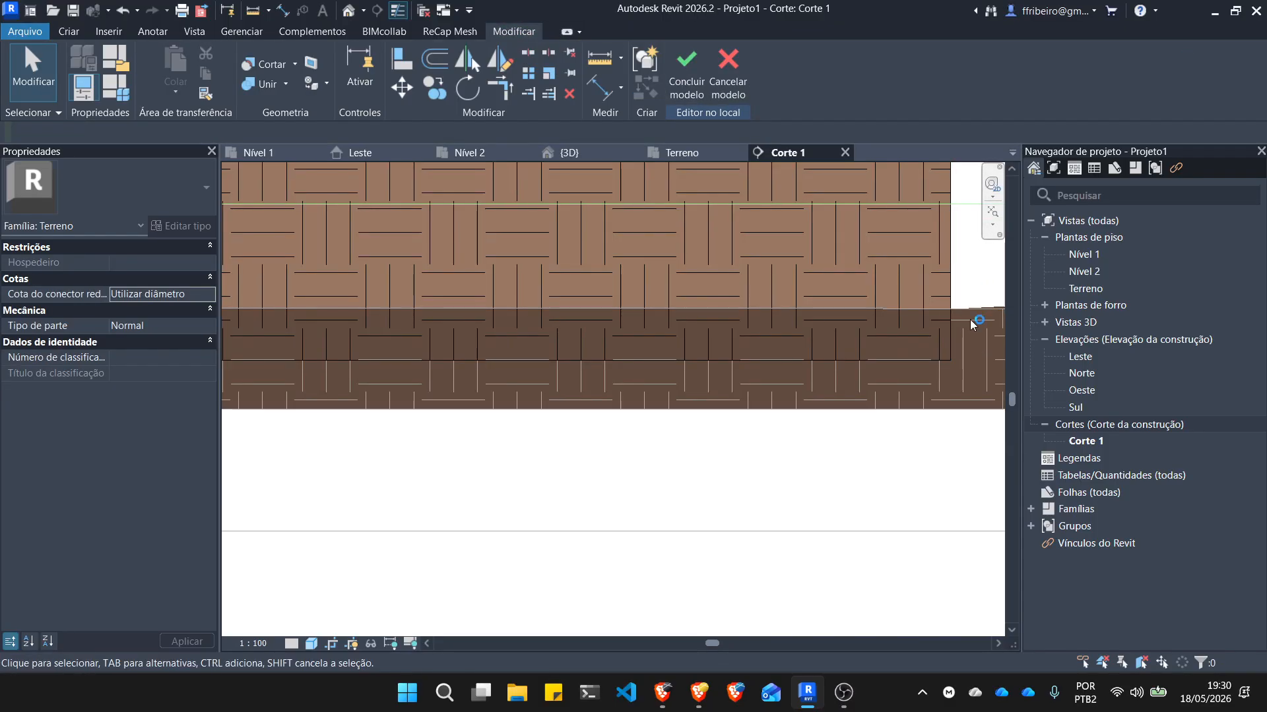
scroll(681, 362, down, 5)
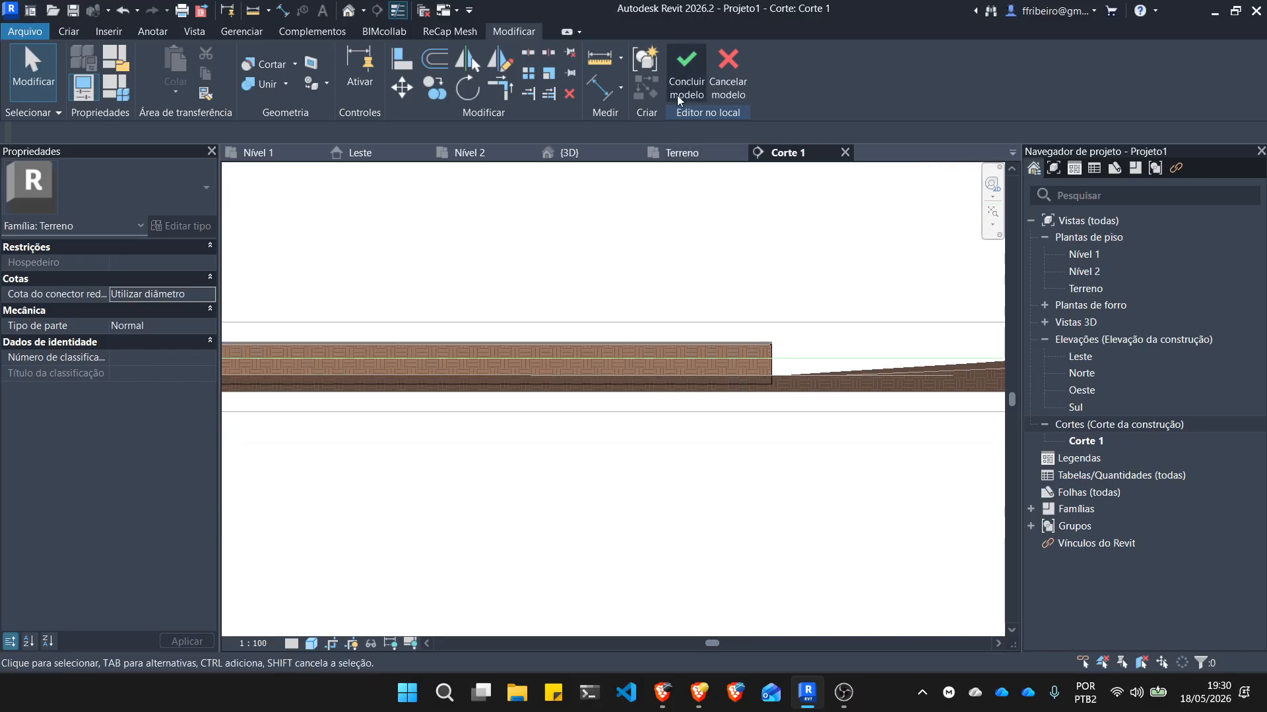
click(677, 99)
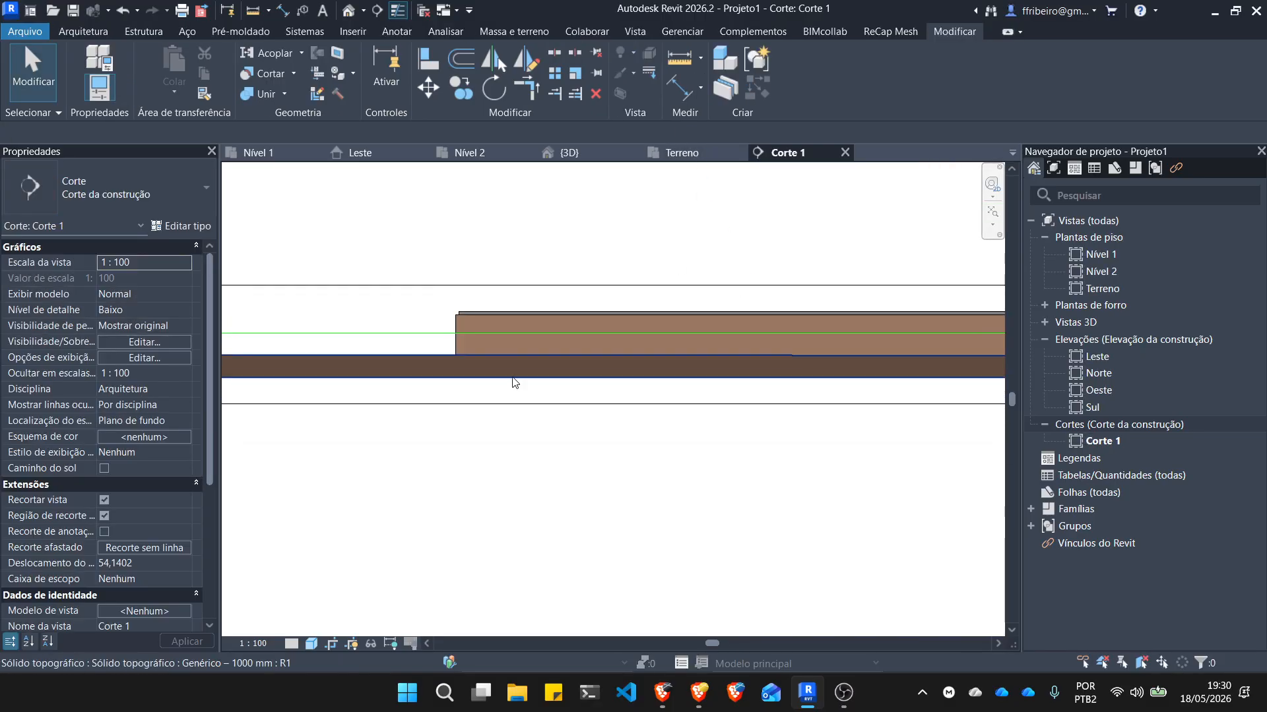
Examine in the Corte 1 section how the fill meets the toposolid and the slab at both ends.
scroll(455, 350, up, 3)
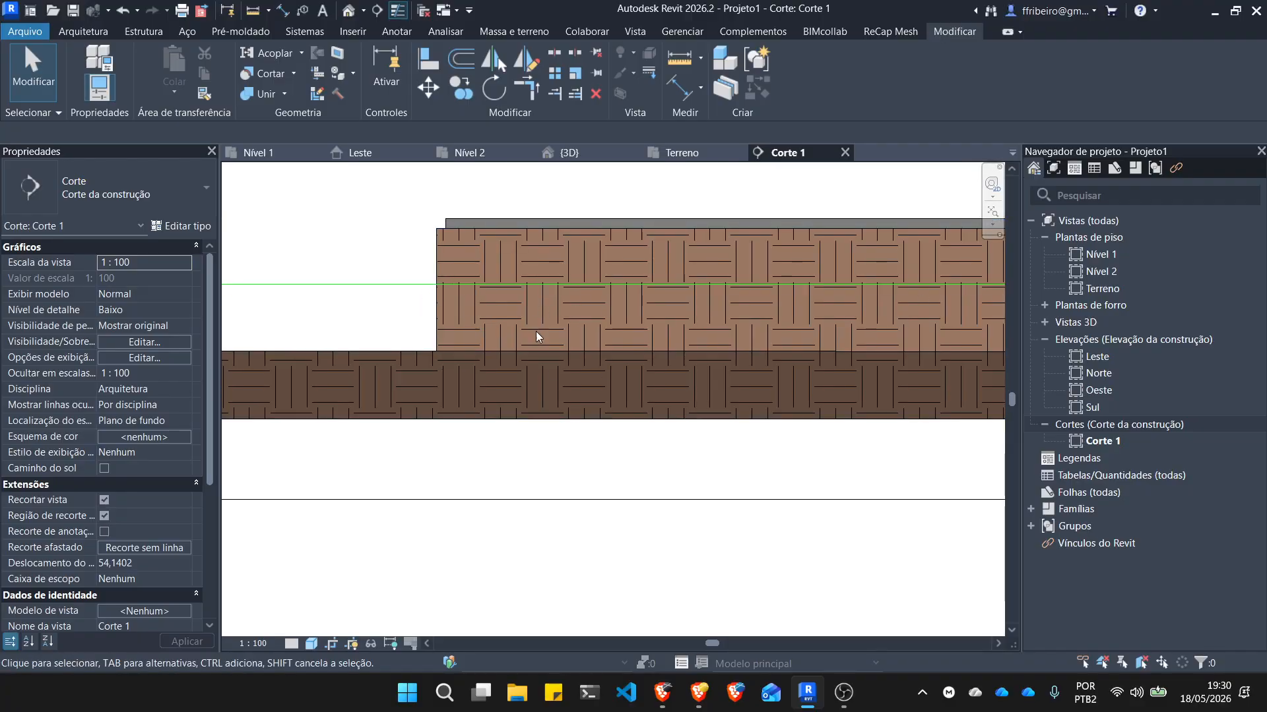
scroll(300, 594, down, 2)
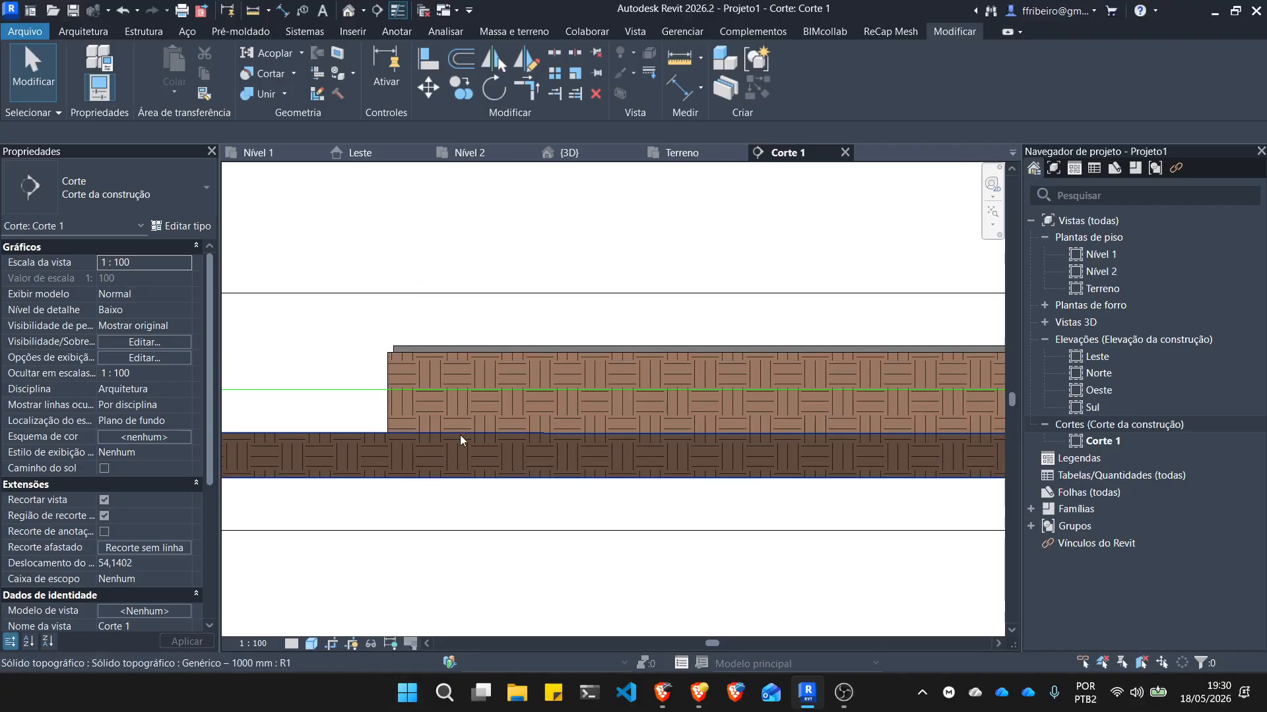
scroll(363, 326, down, 4)
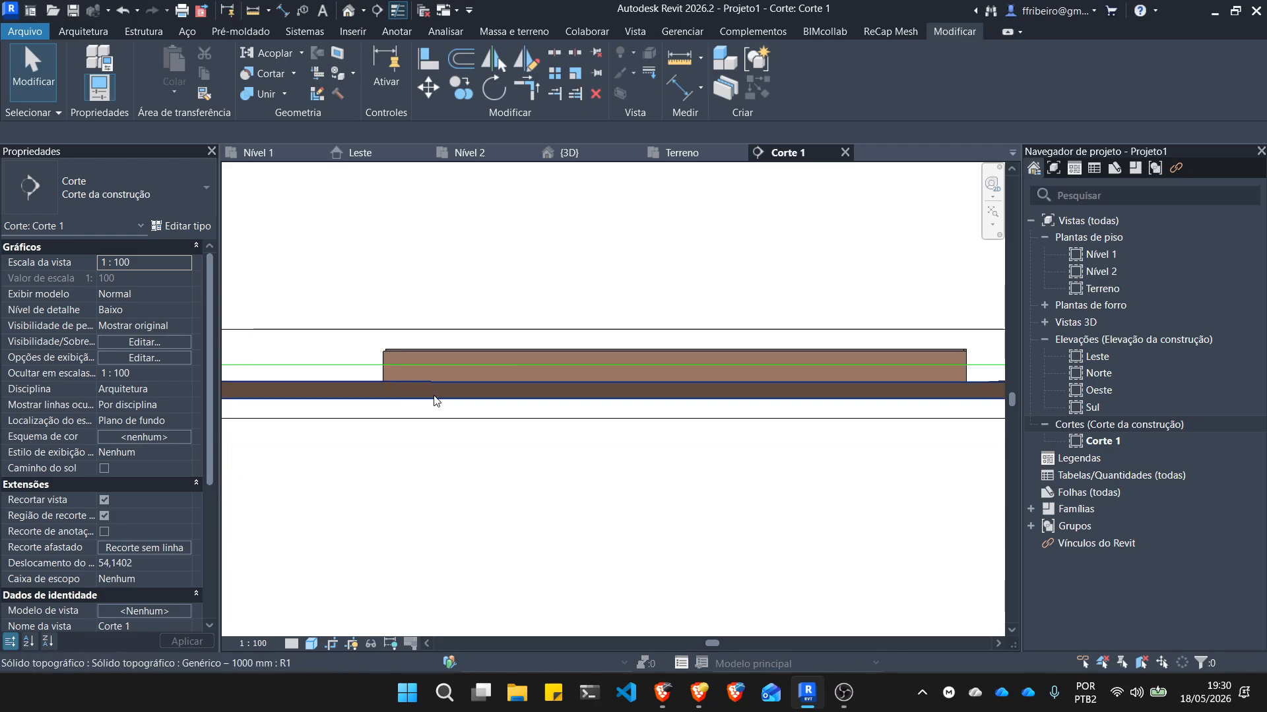
scroll(975, 386, up, 4)
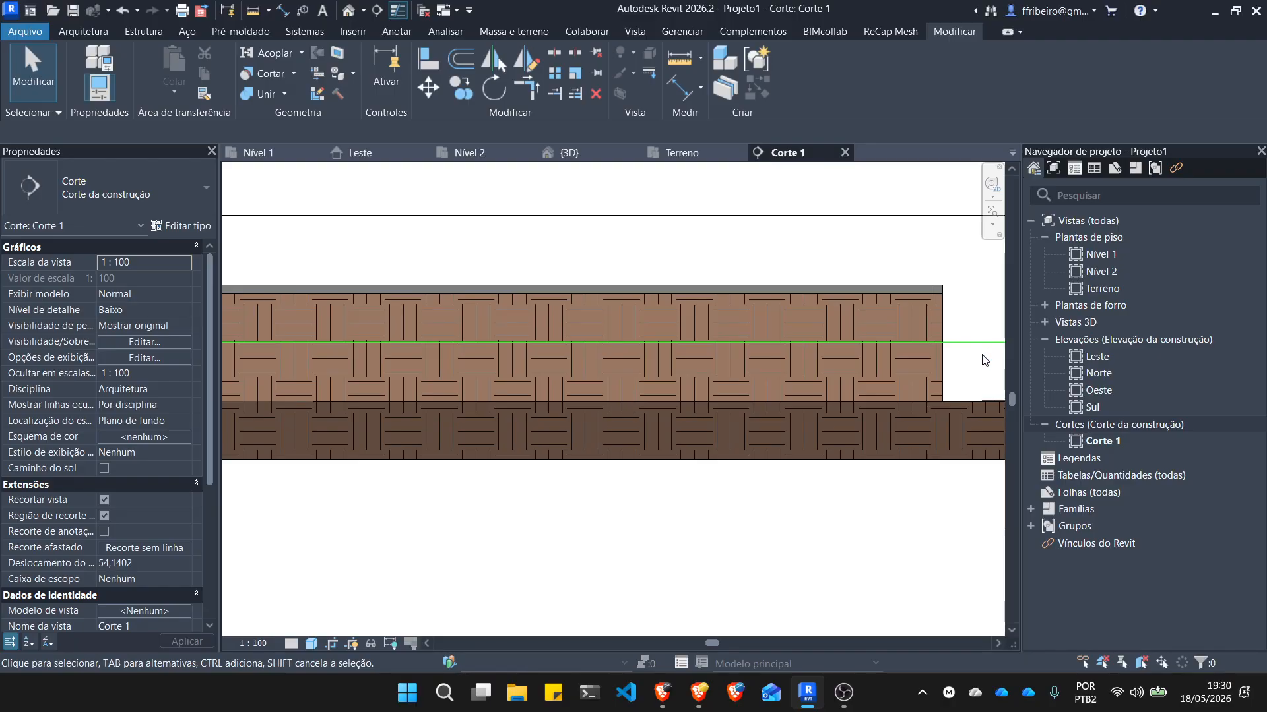
scroll(726, 275, down, 2)
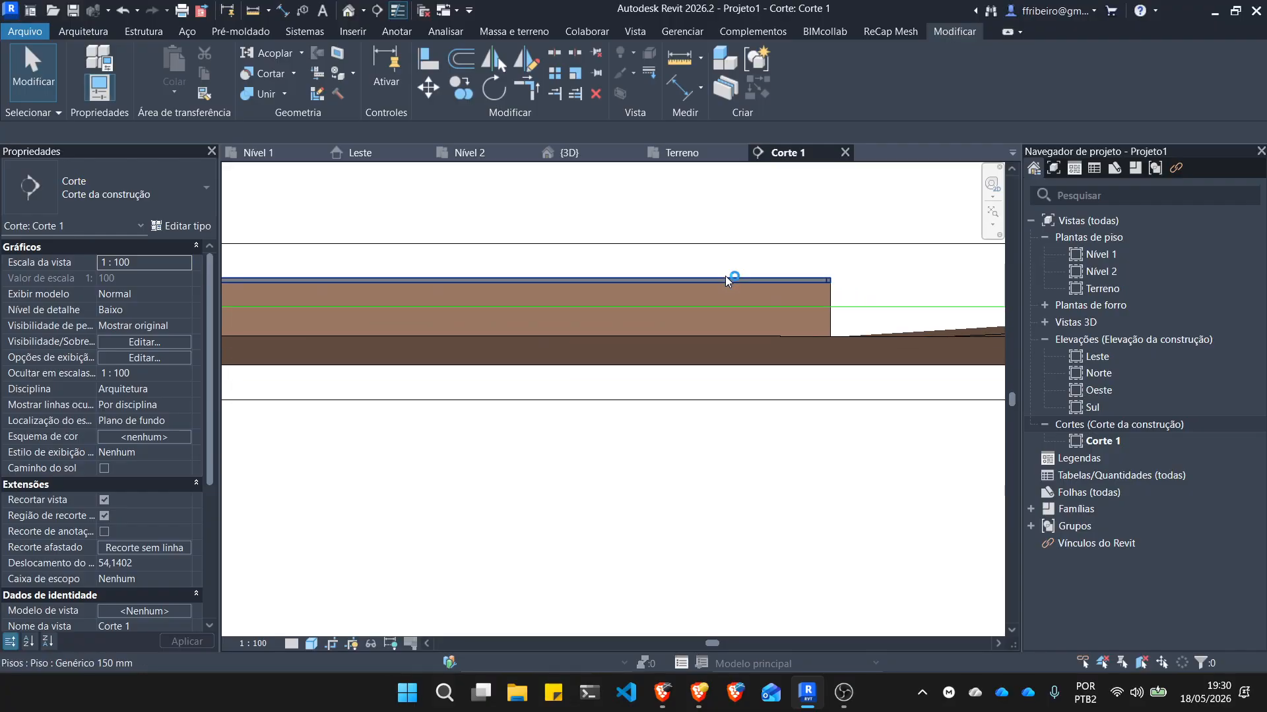
click(811, 696)
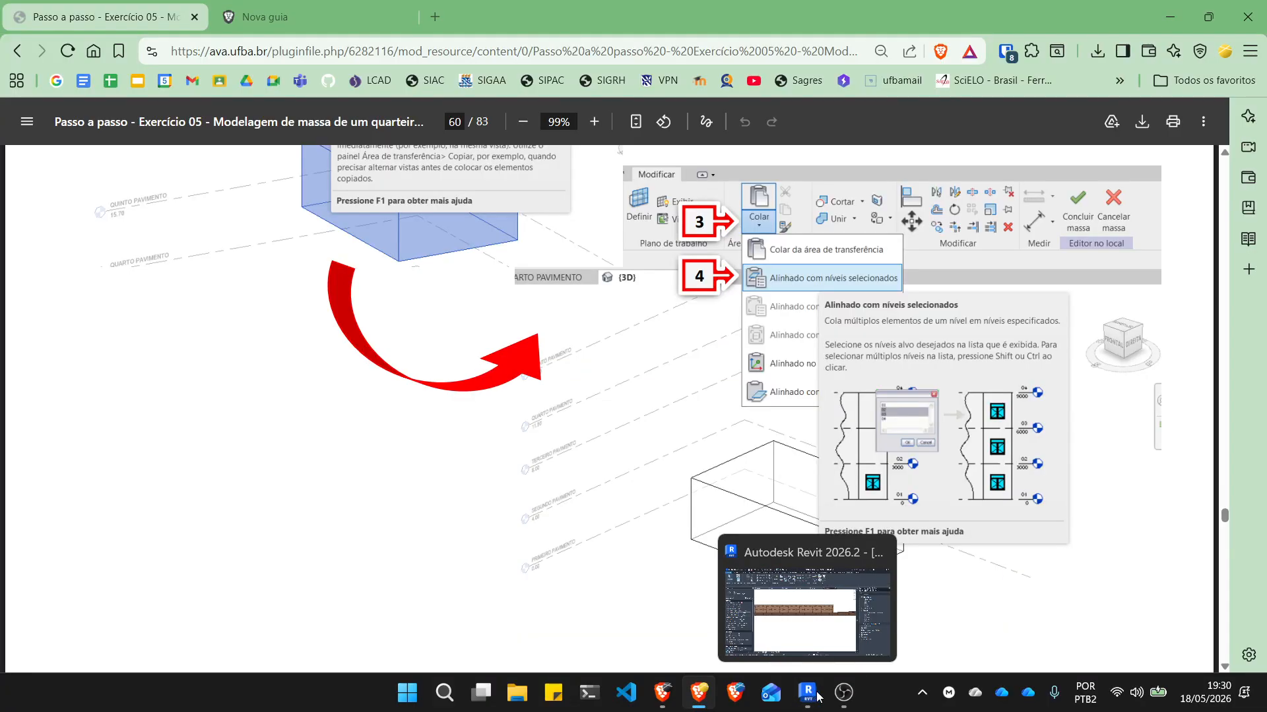
click(844, 694)
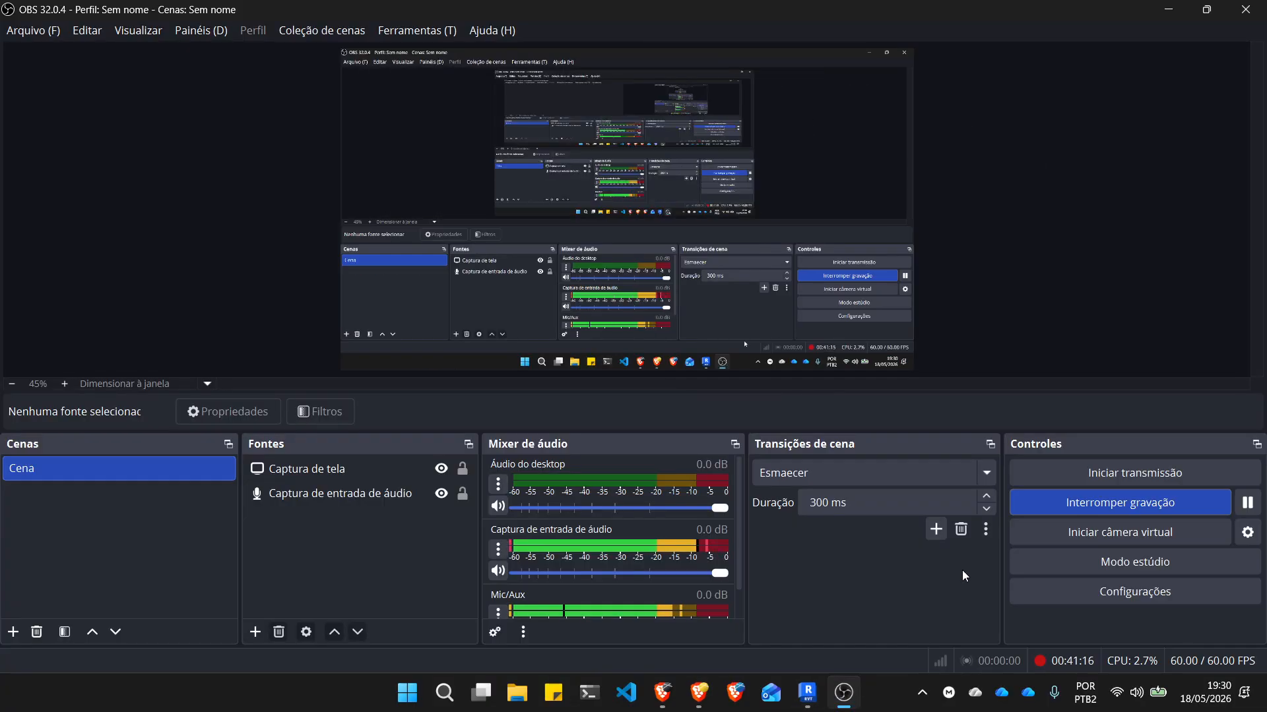